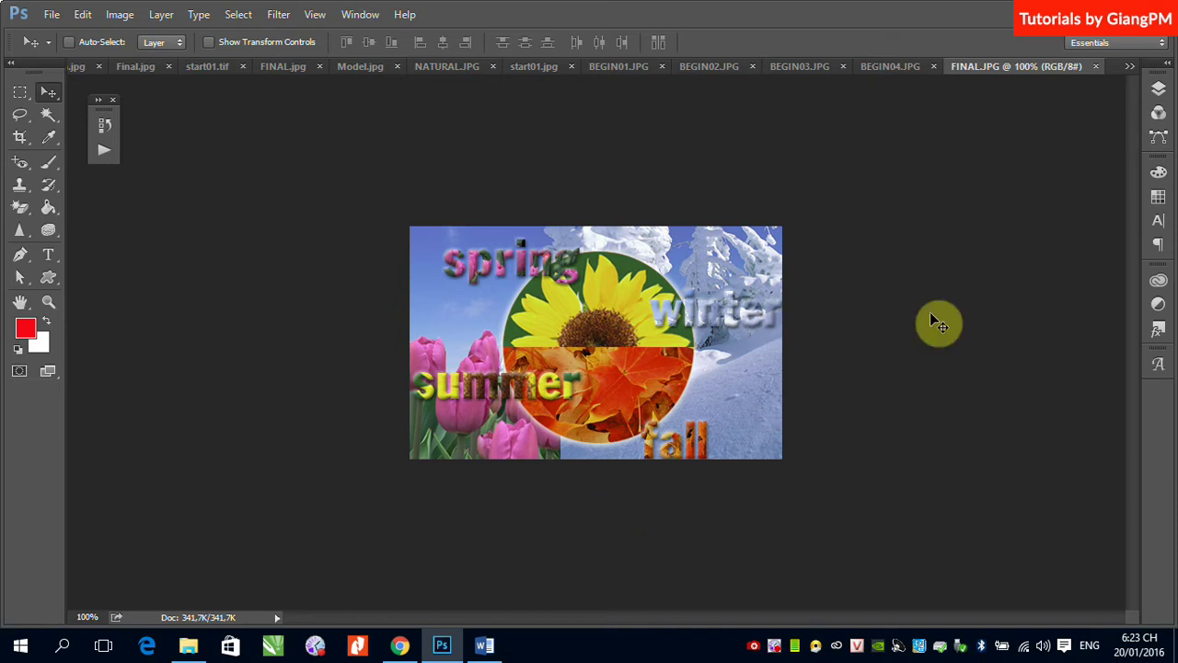
# Examine the finished four-seasons composite FINAL.JPG and the source images BEGIN01.JPG to BEGIN04.JPG.
pyautogui.click(719, 67)
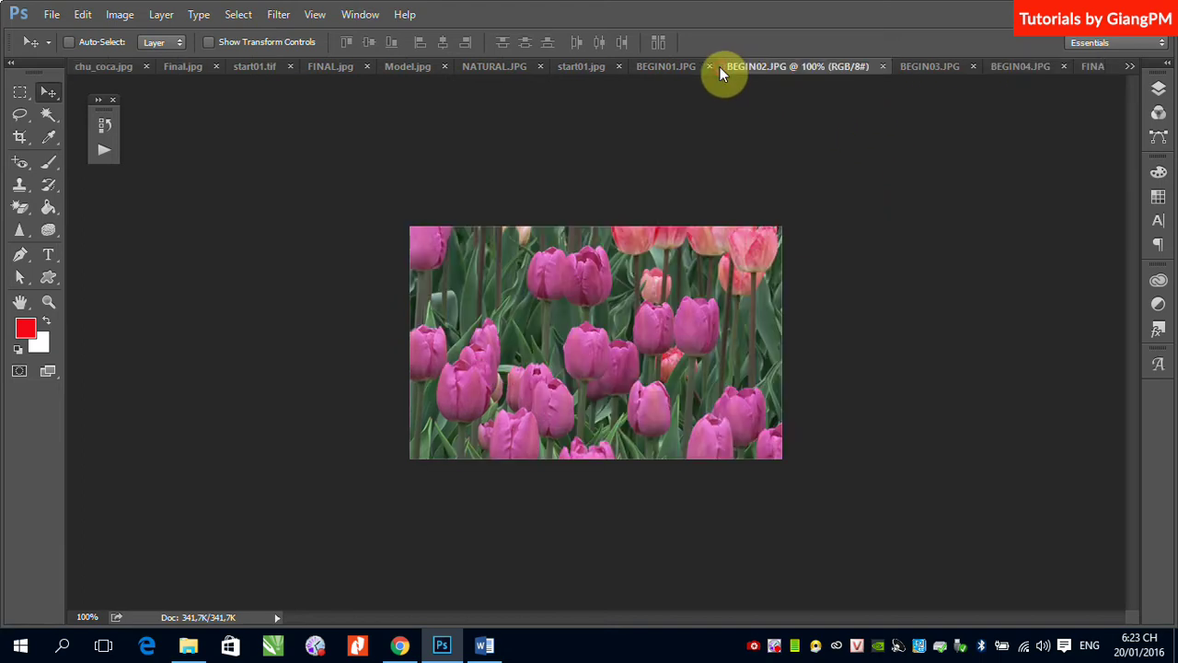
pyautogui.click(593, 68)
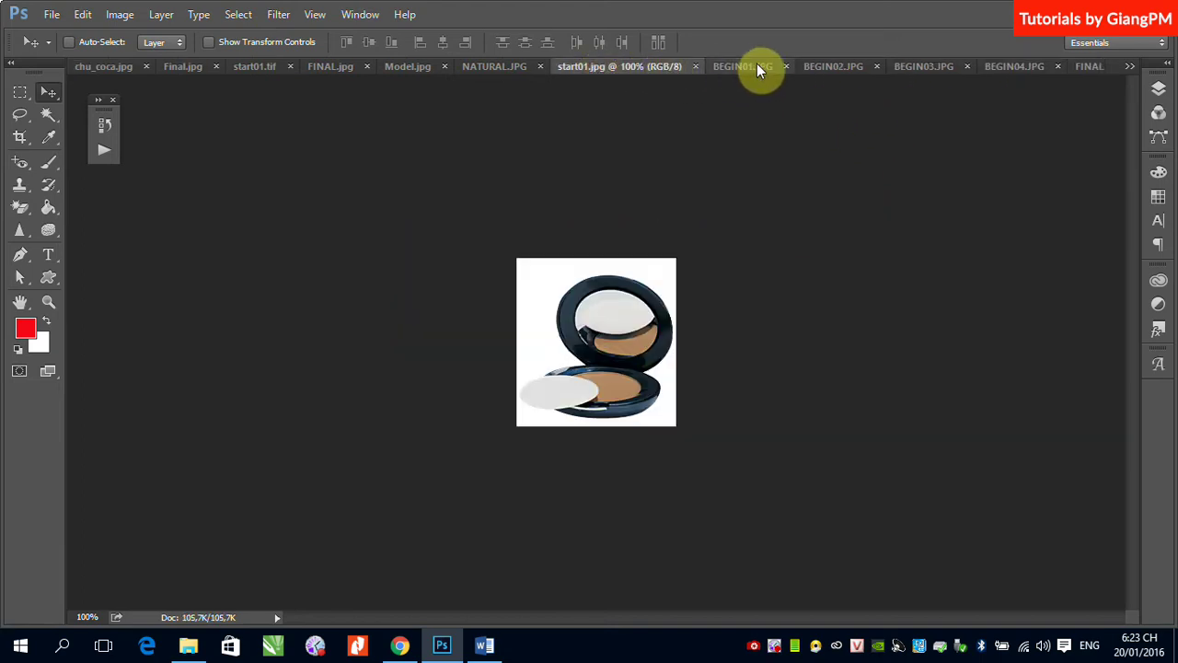
pyautogui.click(756, 64)
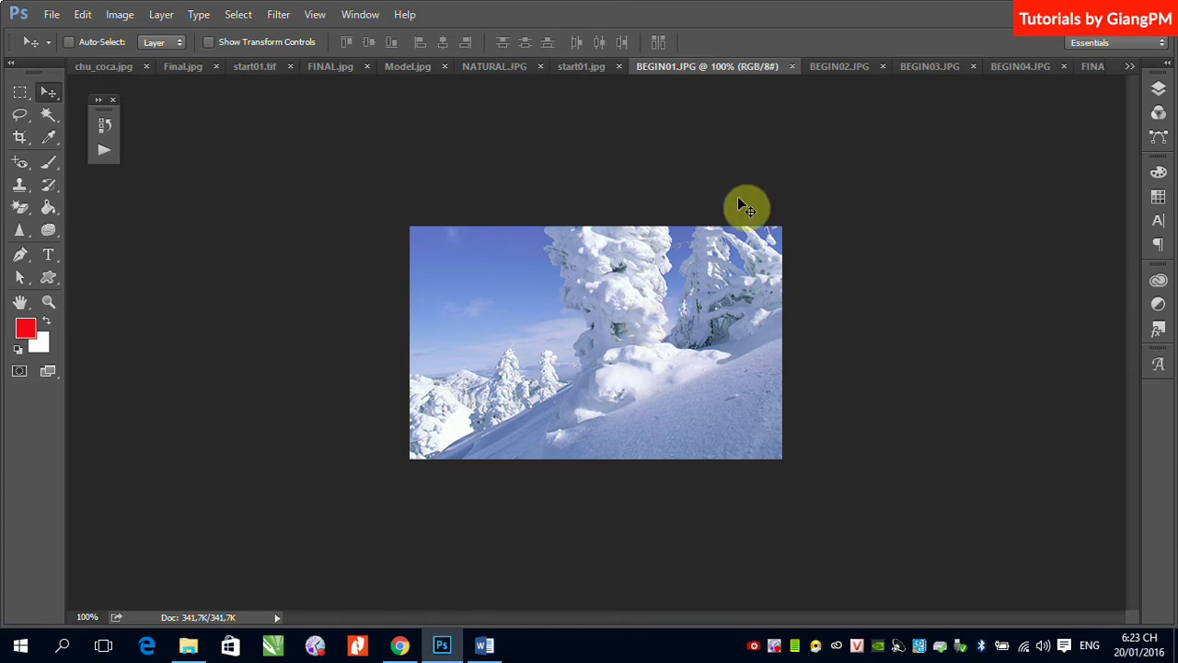
pyautogui.click(842, 69)
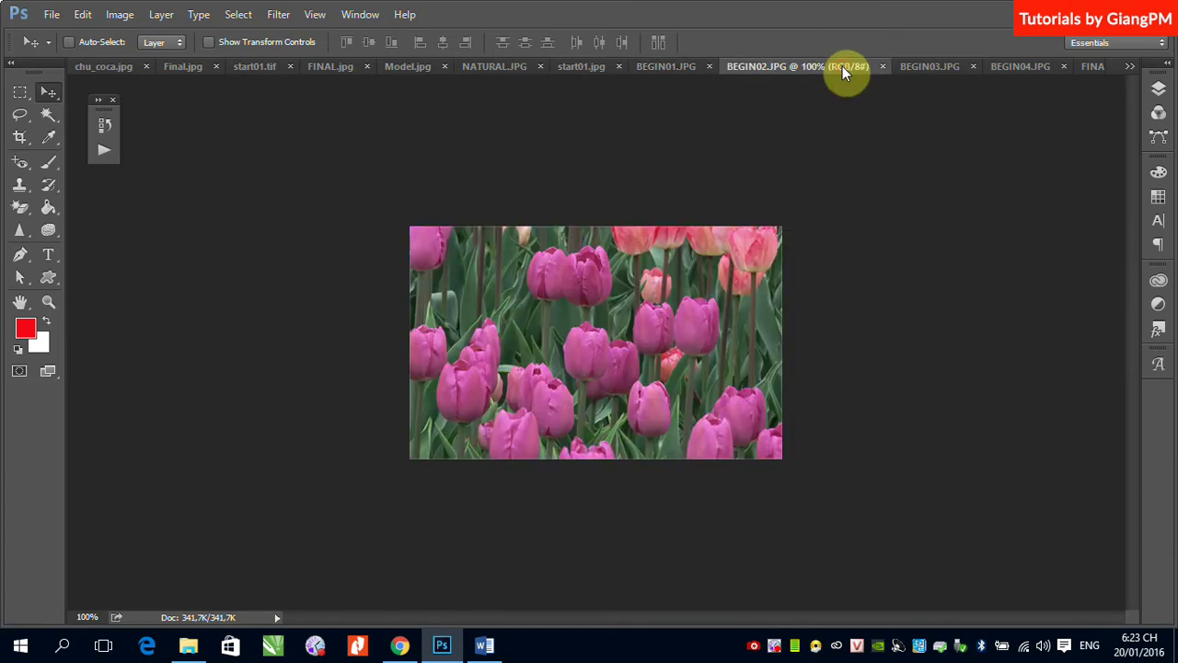
pyautogui.click(931, 66)
pyautogui.click(1010, 69)
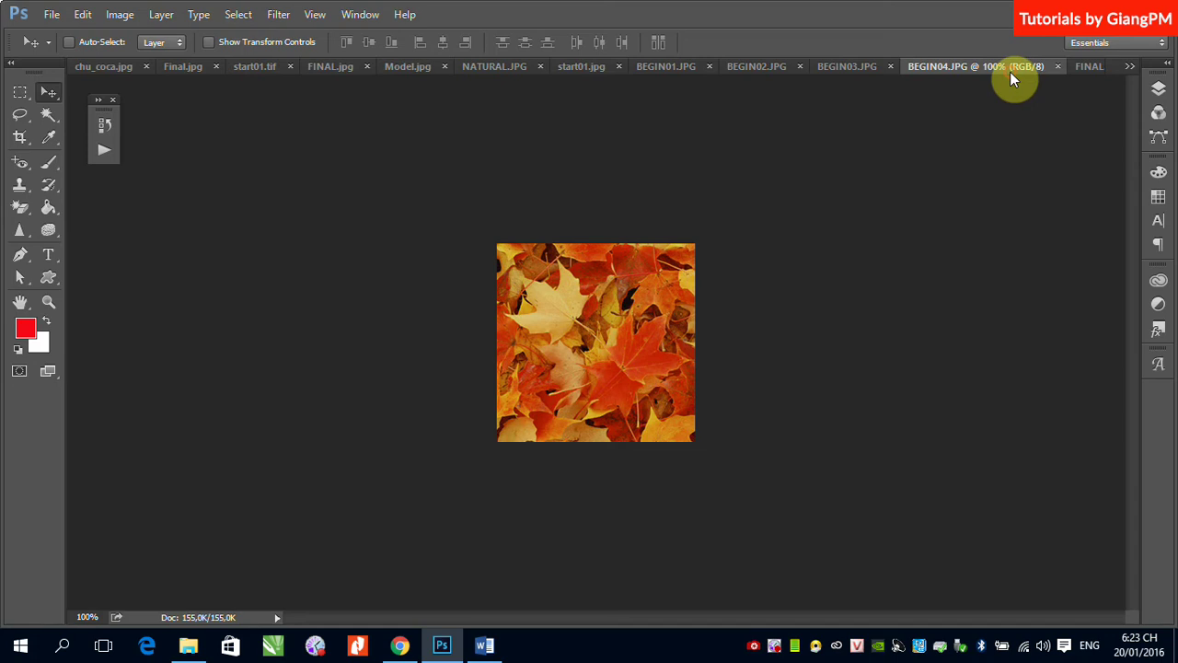
pyautogui.click(1090, 67)
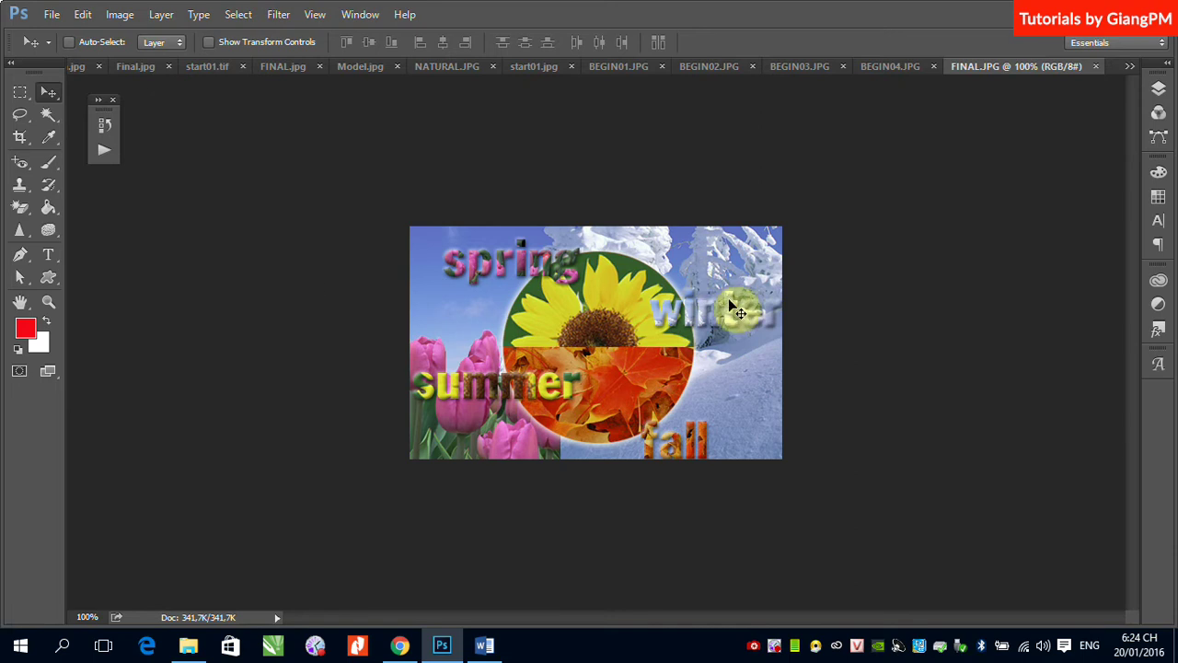
pyautogui.click(702, 67)
pyautogui.click(603, 68)
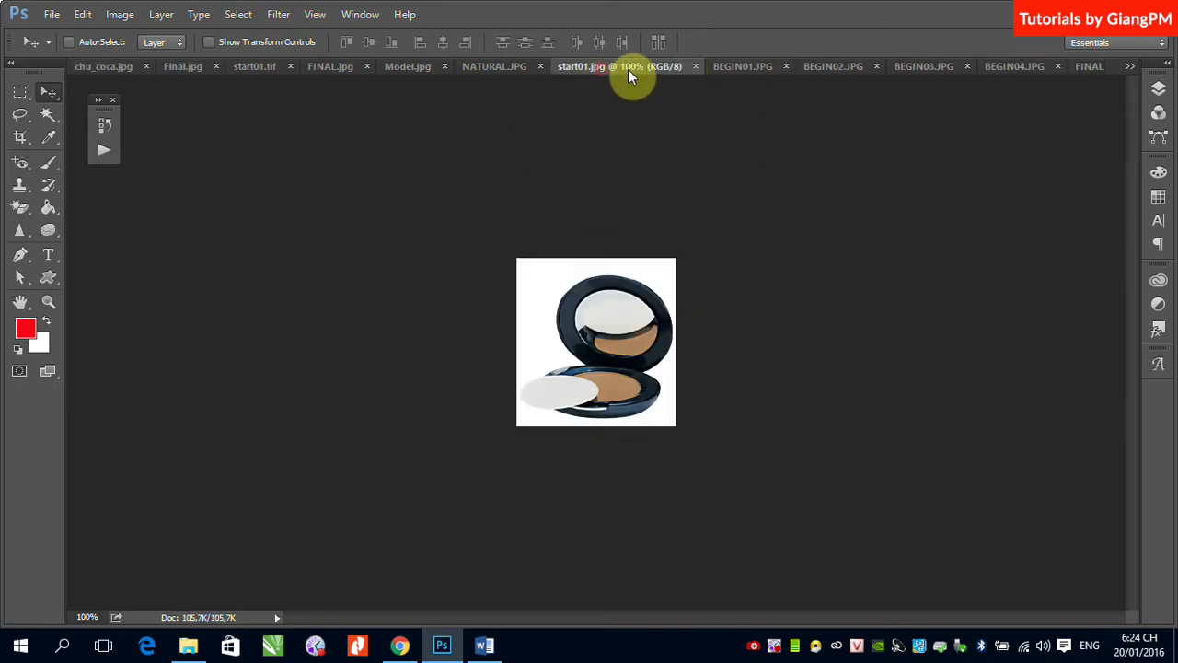
pyautogui.click(737, 68)
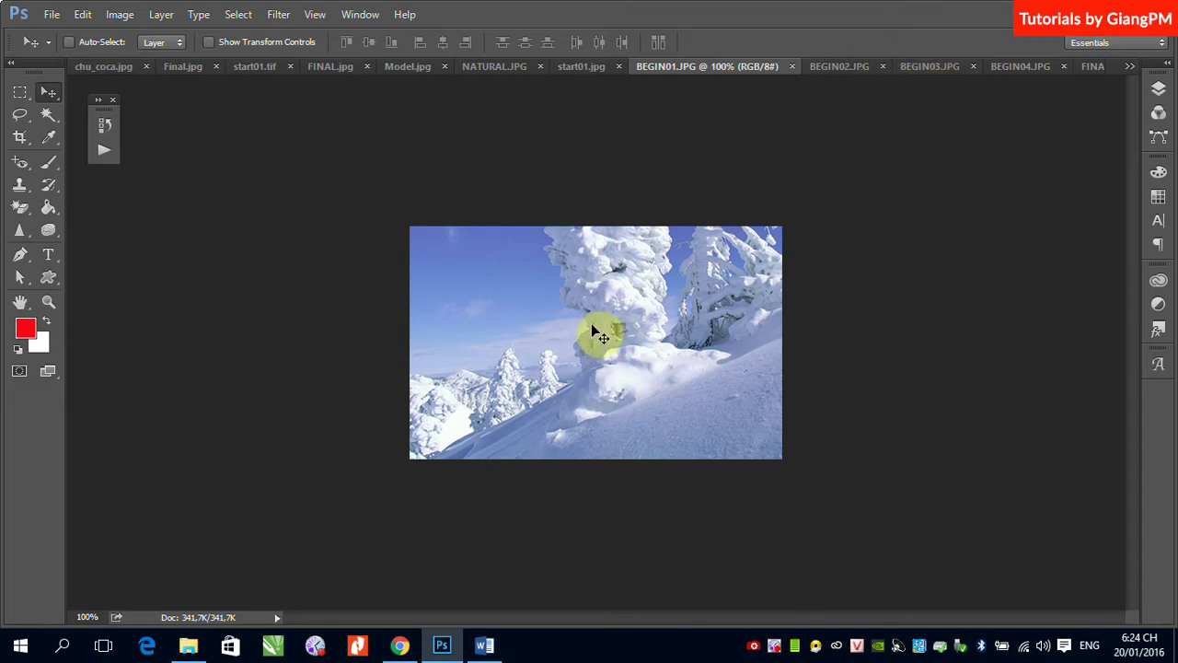
# Copy the entire autumn leaves image from BEGIN04.JPG into the snowy landscape BEGIN01.JPG as a new layer.
pyautogui.click(1014, 70)
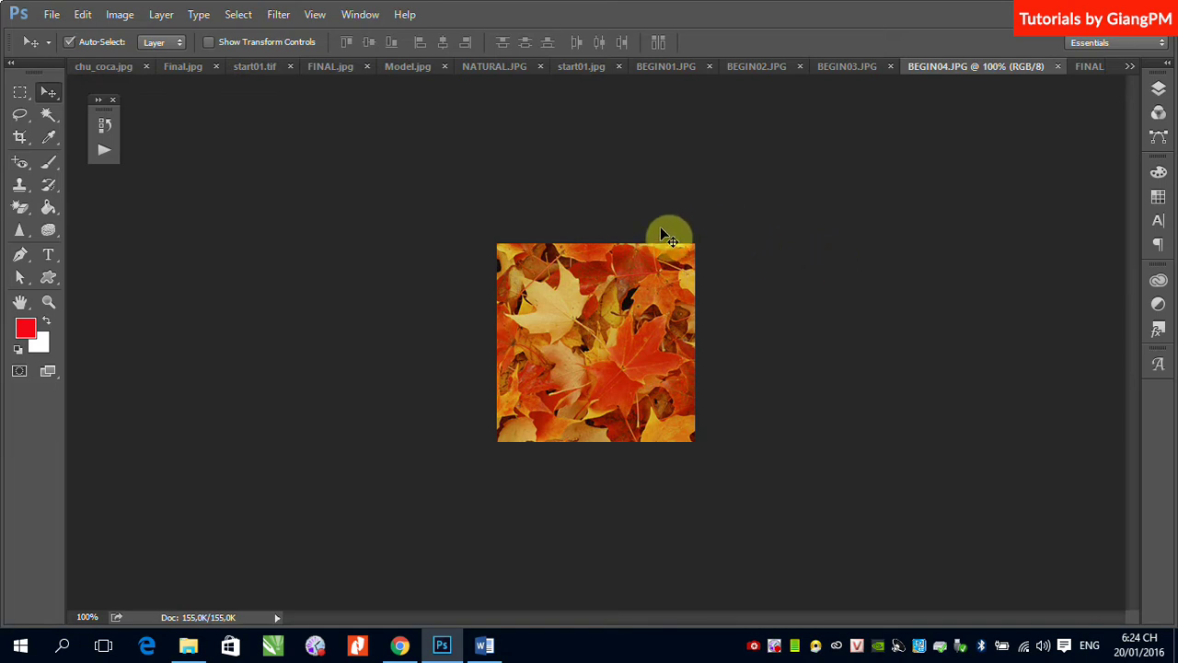
pyautogui.hotkey('ctrl', 'a')
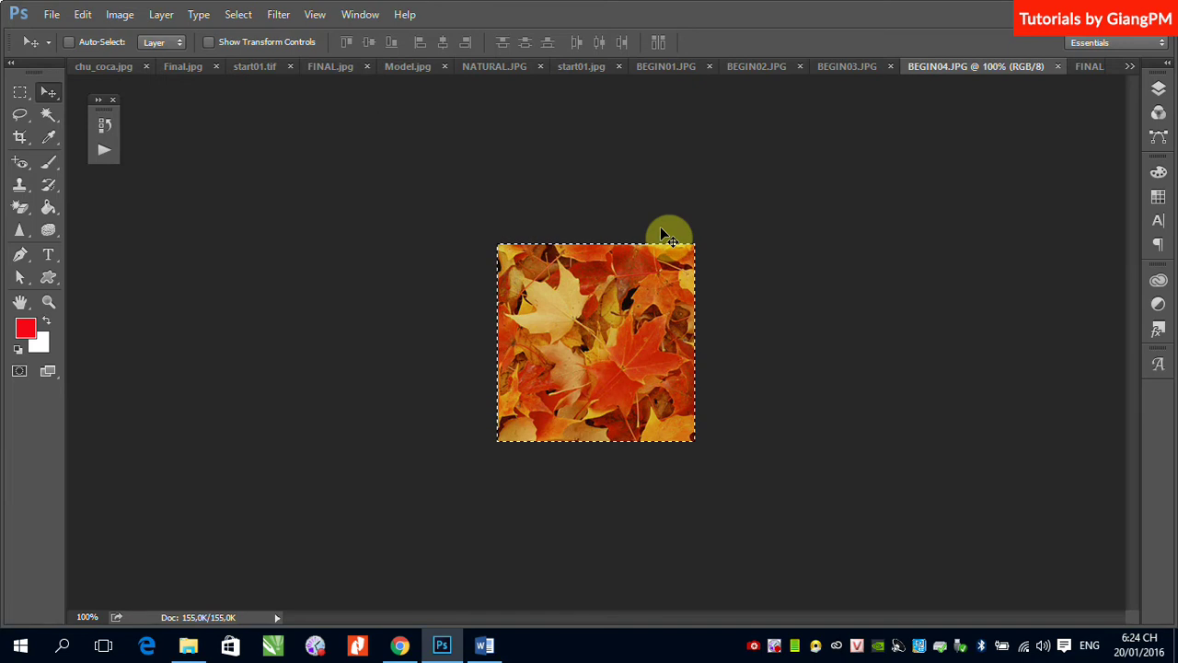
pyautogui.press('ctrl')
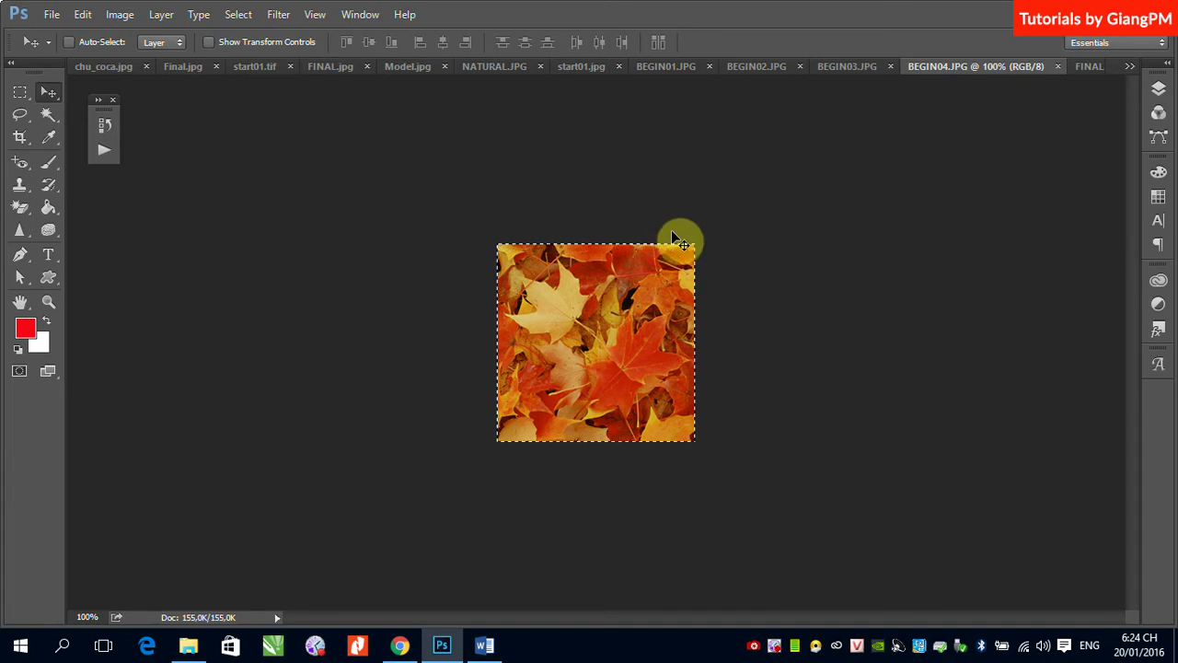
pyautogui.moveTo(660, 67); pyautogui.dragTo(635, 255)
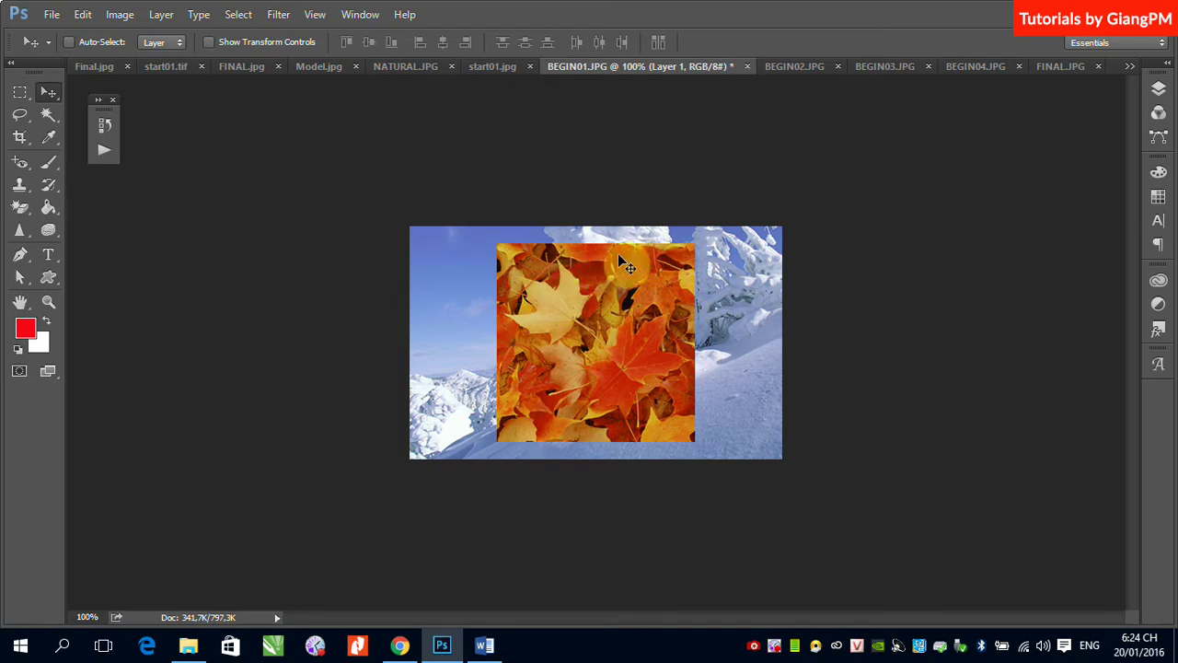
pyautogui.click(969, 67)
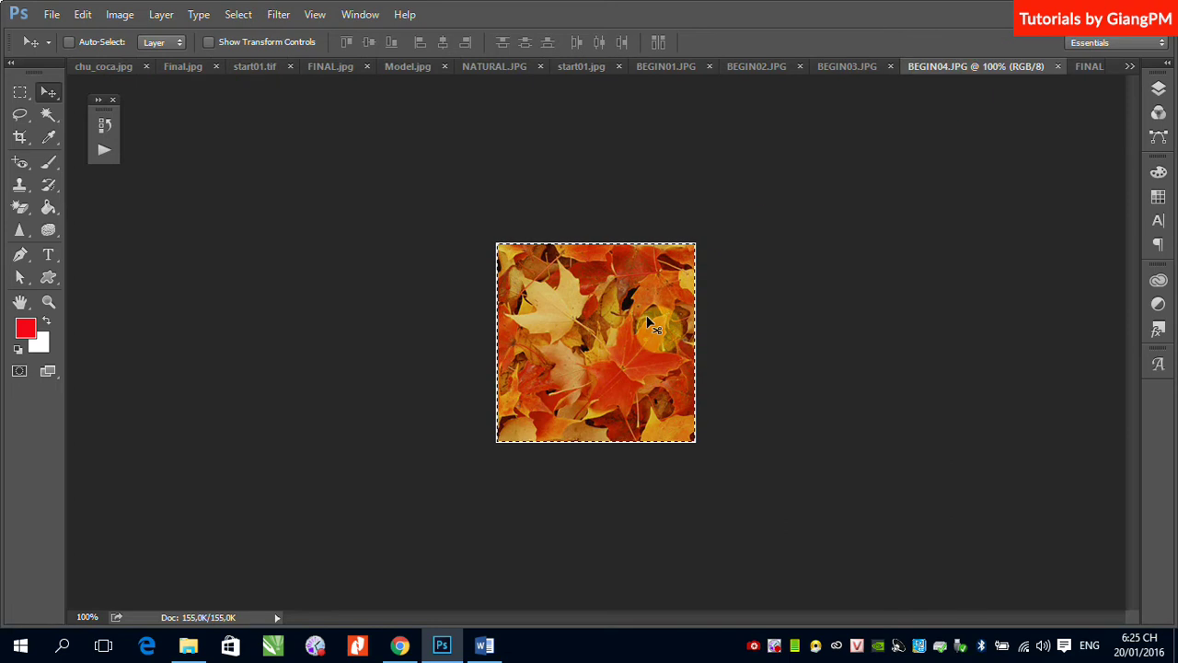
pyautogui.click(644, 129)
pyautogui.moveTo(638, 119); pyautogui.dragTo(661, 325)
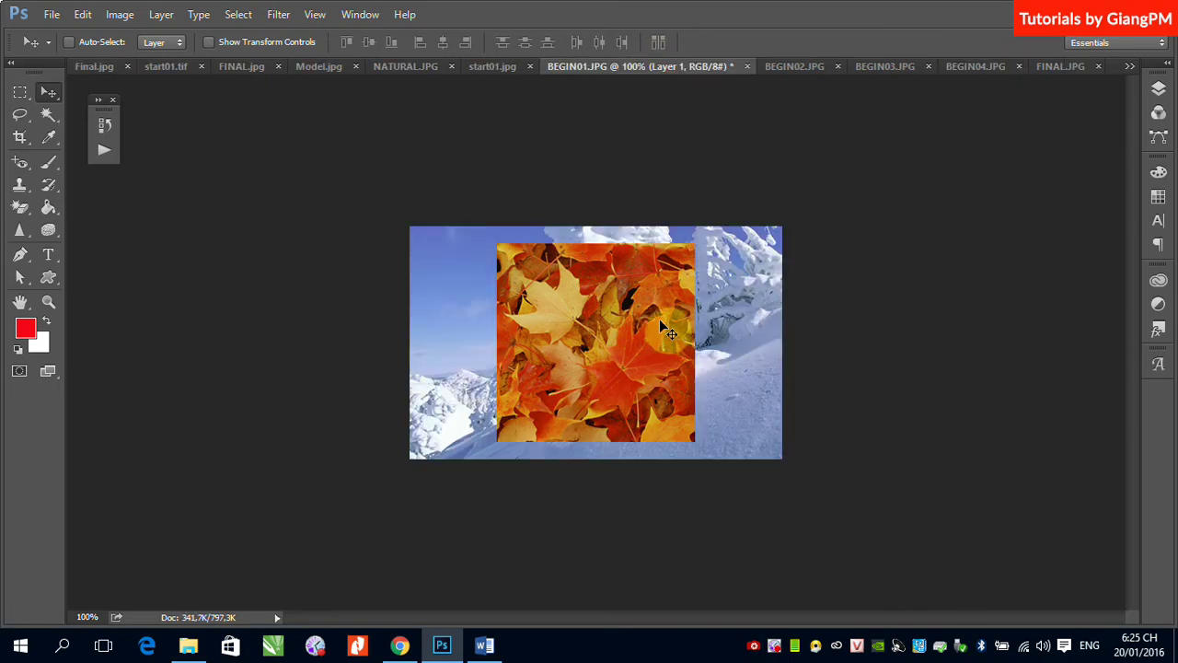
# Check FINAL.JPG, then replace the full selection in BEGIN04.JPG with a circular selection spanning nearly the whole leaves image.
pyautogui.click(1064, 66)
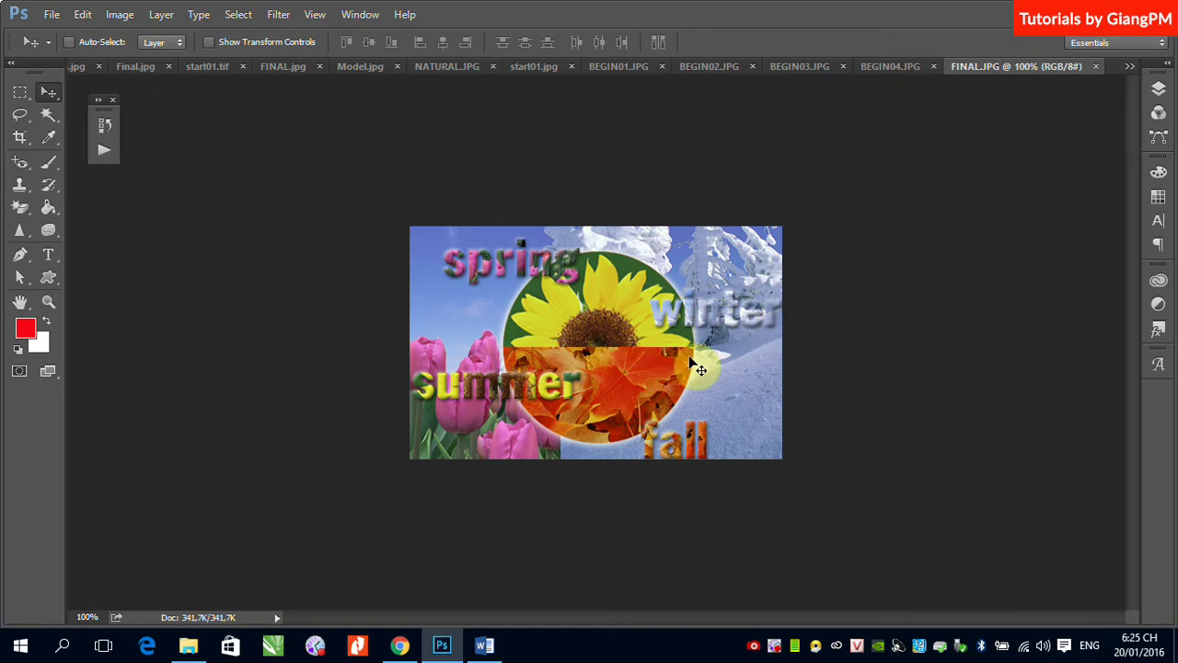
pyautogui.click(892, 66)
pyautogui.hotkey('ctrl', 'd')
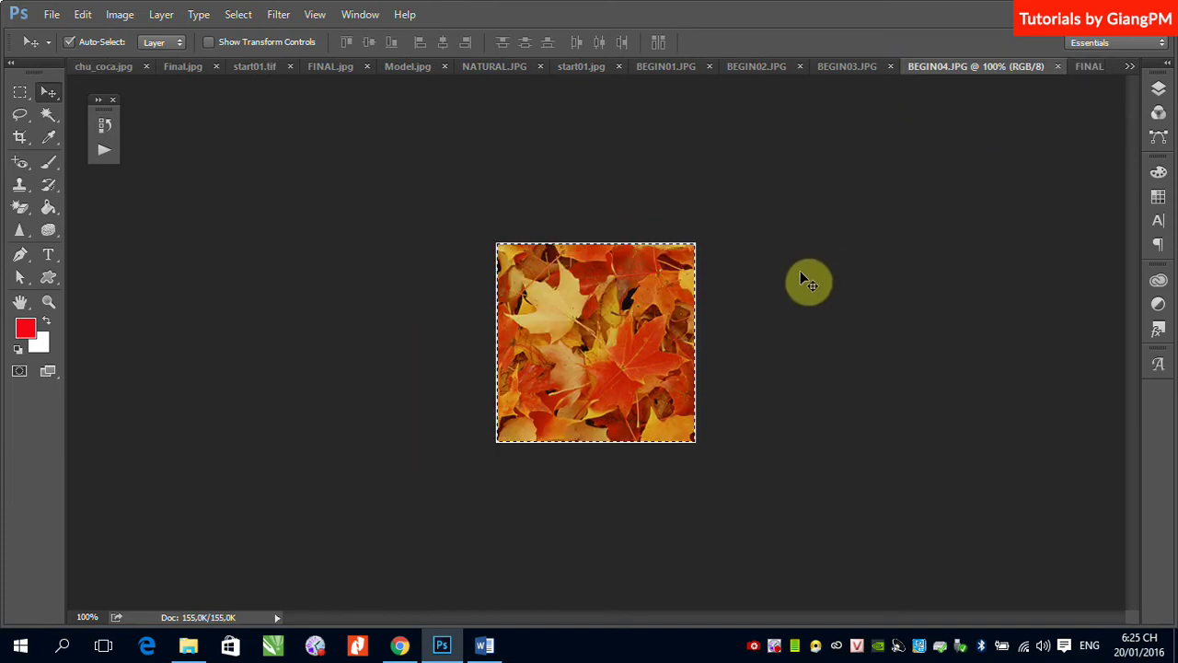
pyautogui.click(20, 93)
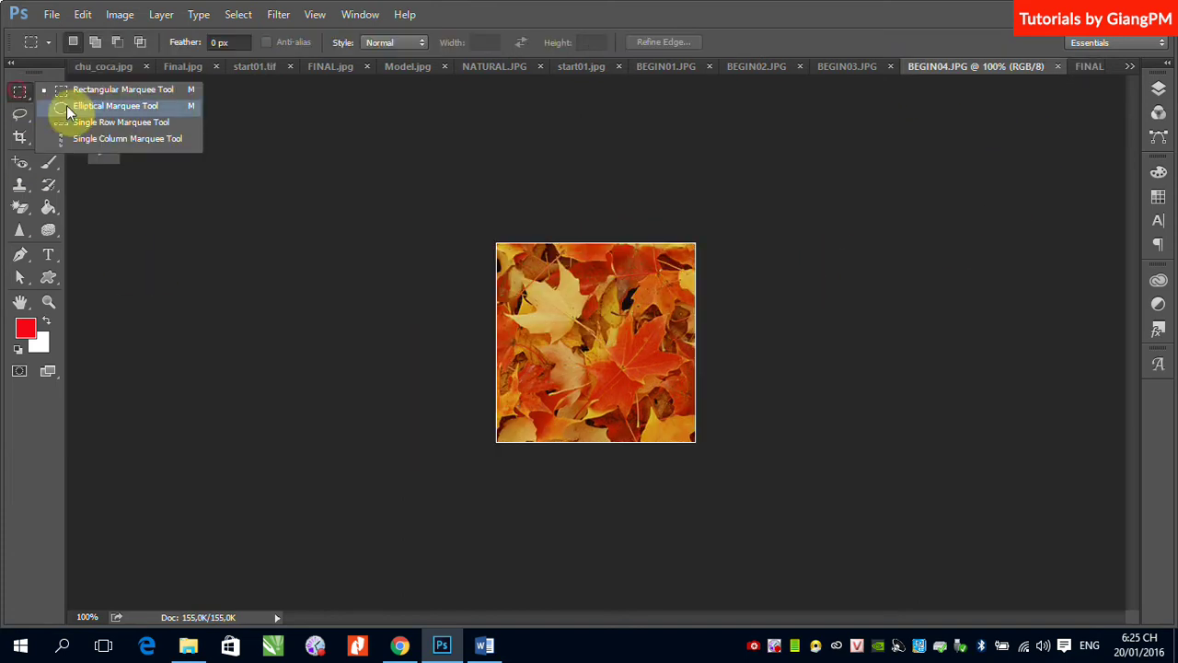
pyautogui.click(67, 109)
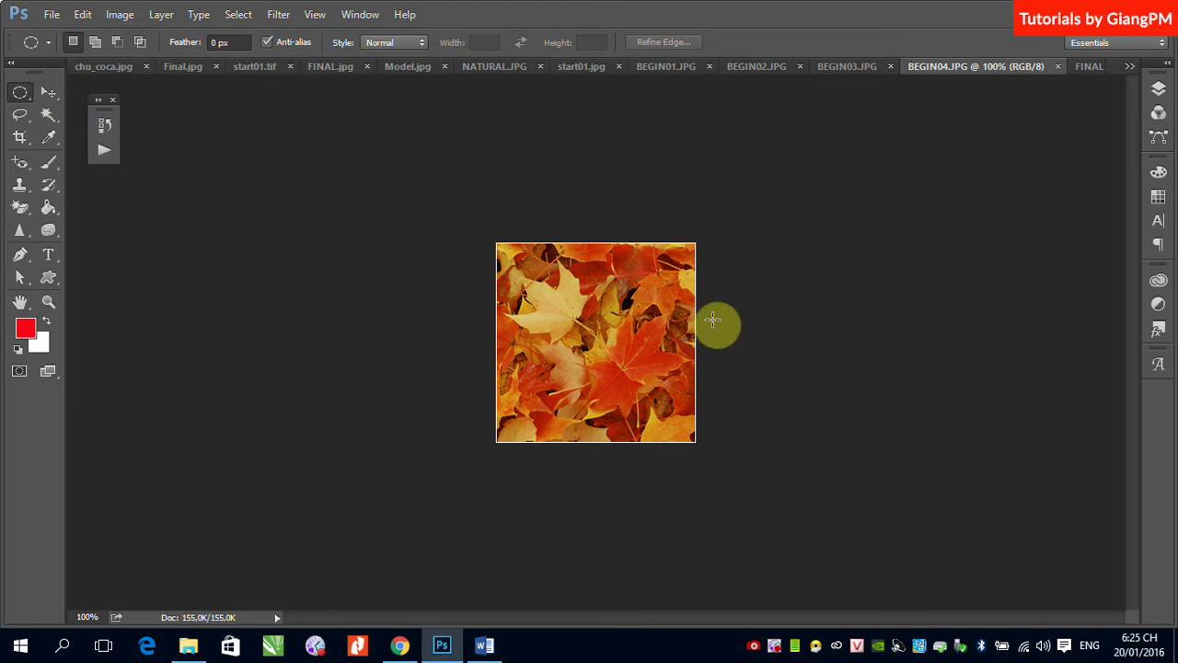
pyautogui.moveTo(514, 258); pyautogui.dragTo(691, 448)
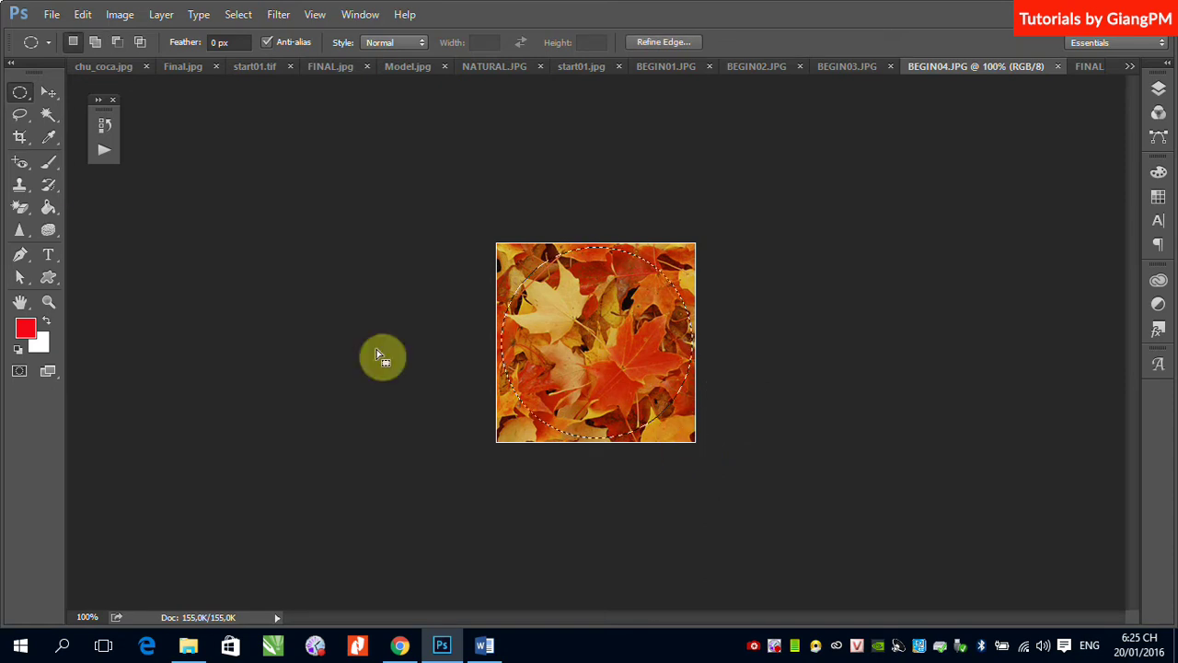
# Subtract a rectangle covering the upper half of the circular selection, keeping only the lower half-circle of leaves.
pyautogui.rightClick(19, 96)
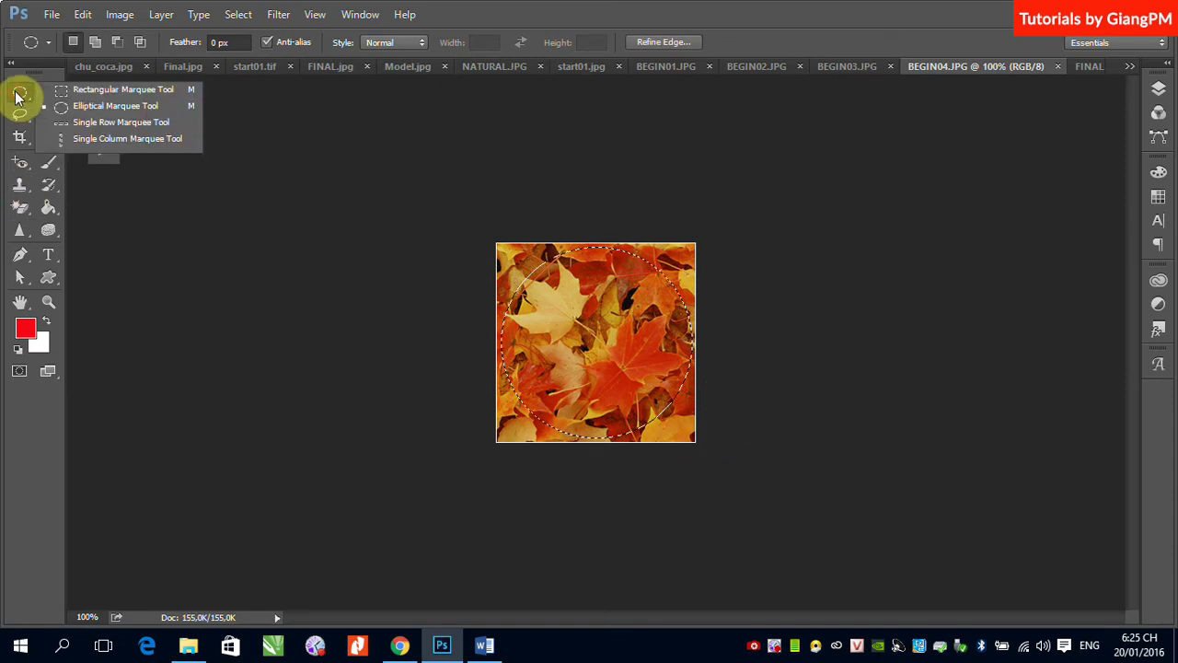
pyautogui.click(64, 89)
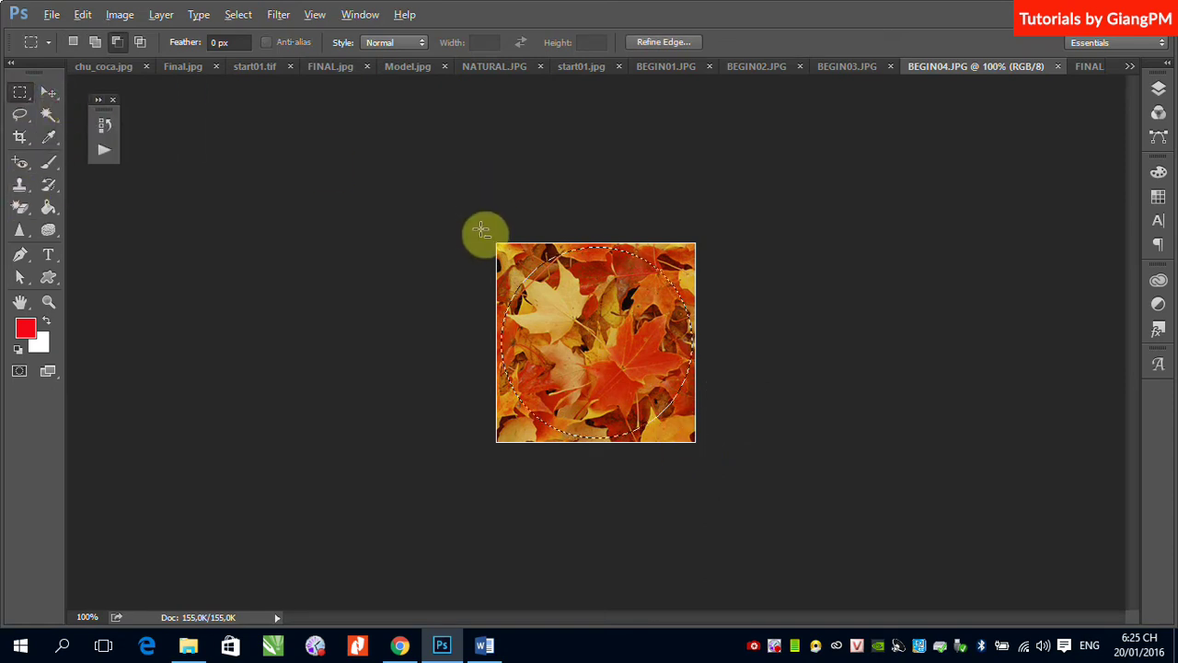
pyautogui.moveTo(480, 221); pyautogui.dragTo(737, 342)
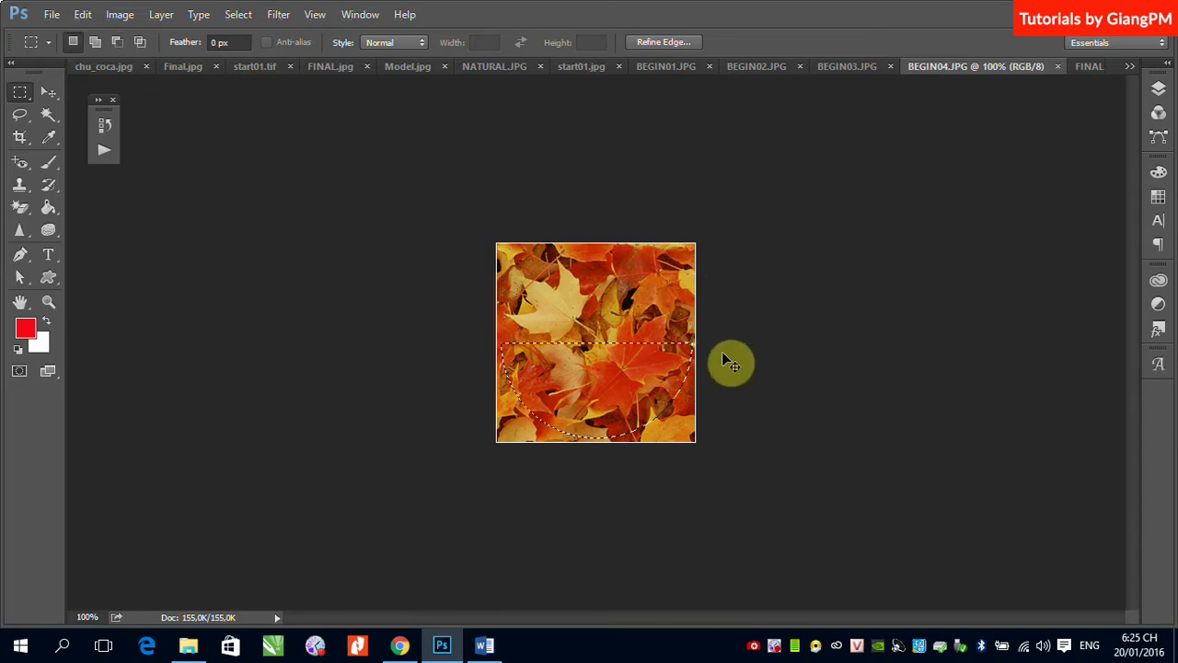
# Paste the half-circle of leaves into BEGIN01.JPG, hide Layer 1 and move the half-circle to just below the image's centre.
pyautogui.click(654, 69)
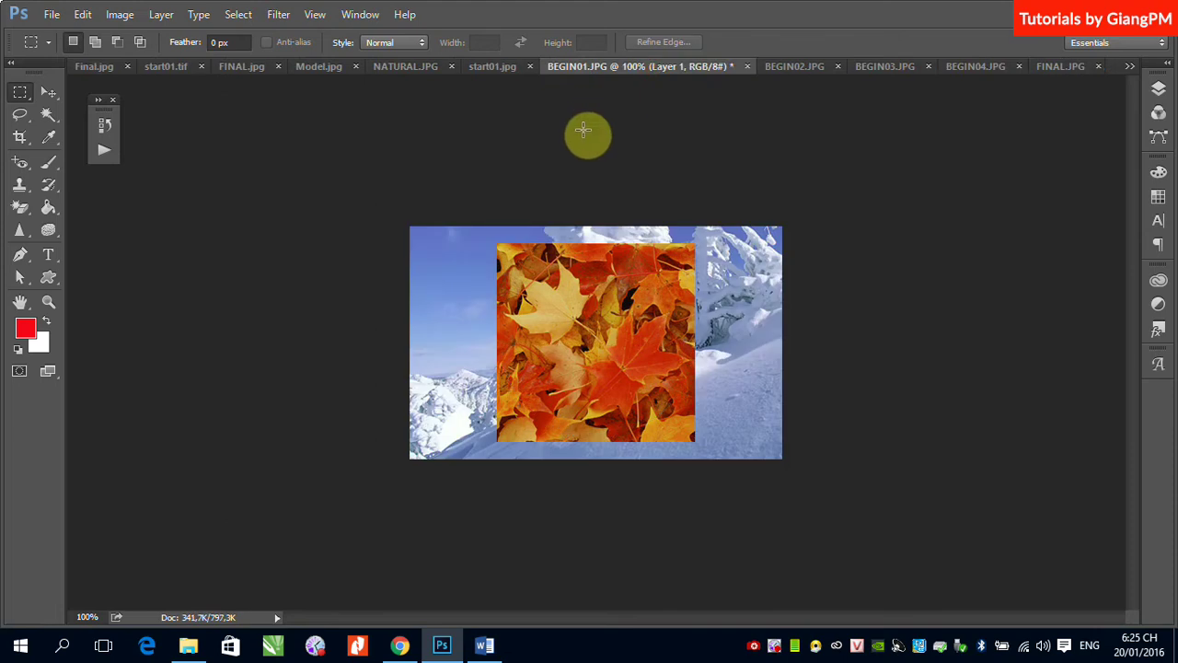
pyautogui.hotkey('ctrl', 'v')
pyautogui.click(49, 92)
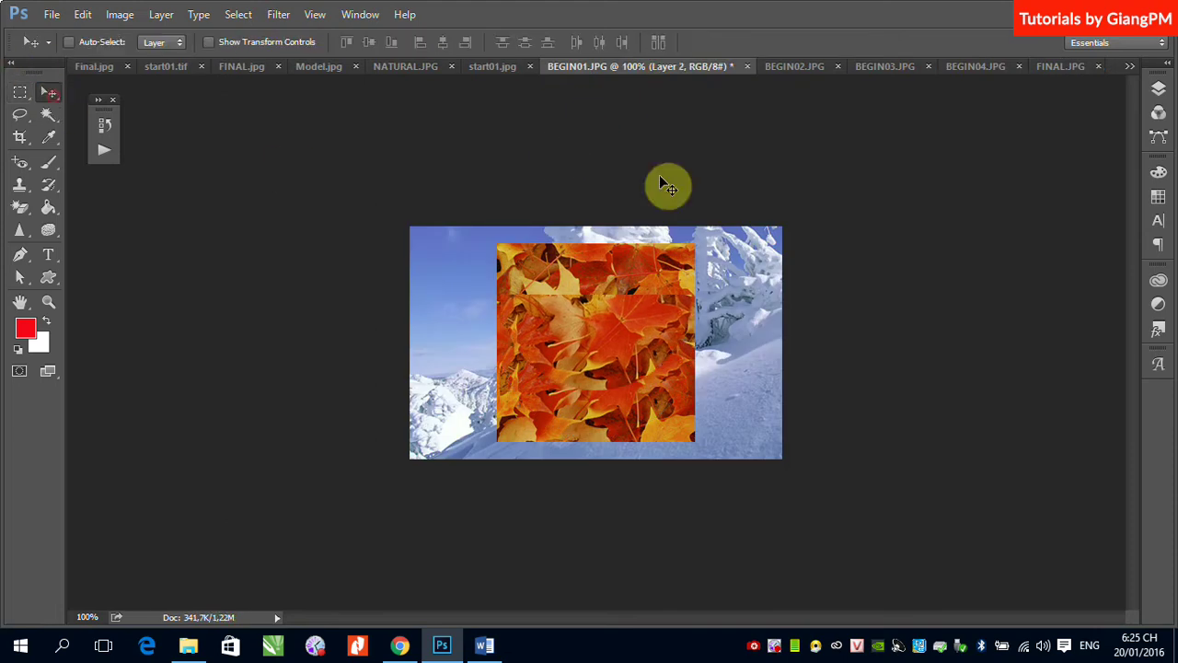
pyautogui.click(1155, 96)
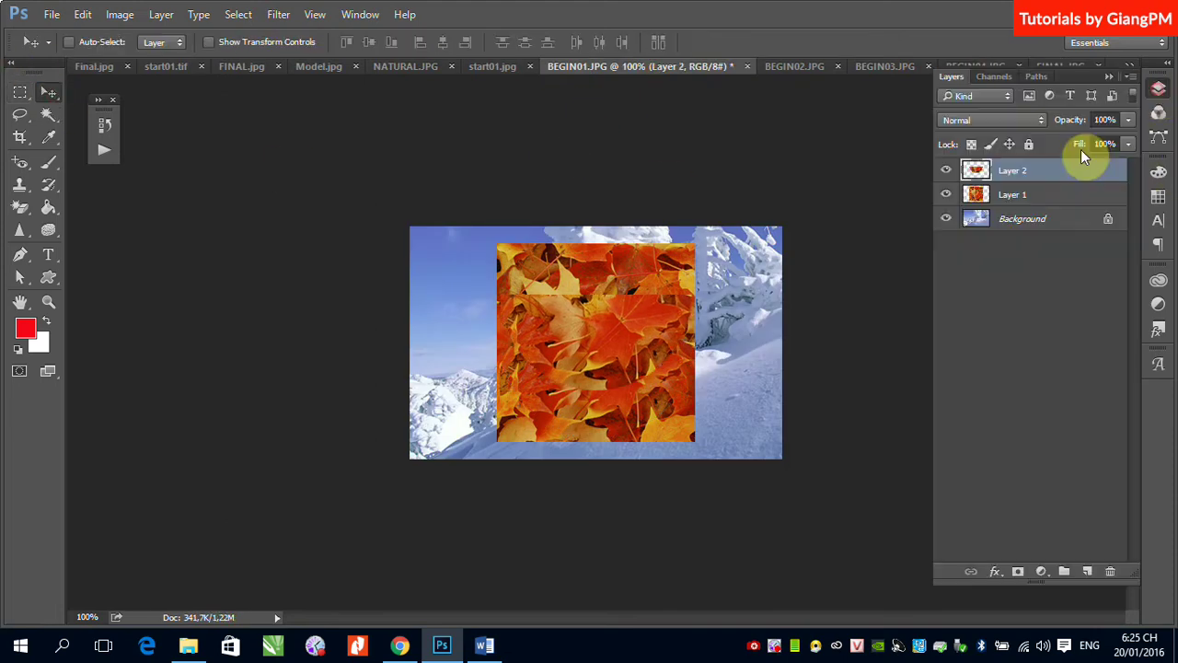
pyautogui.click(946, 194)
pyautogui.moveTo(568, 361)
pyautogui.mouseDown()
pyautogui.moveTo(584, 389)
pyautogui.moveTo(574, 383)
pyautogui.mouseUp()
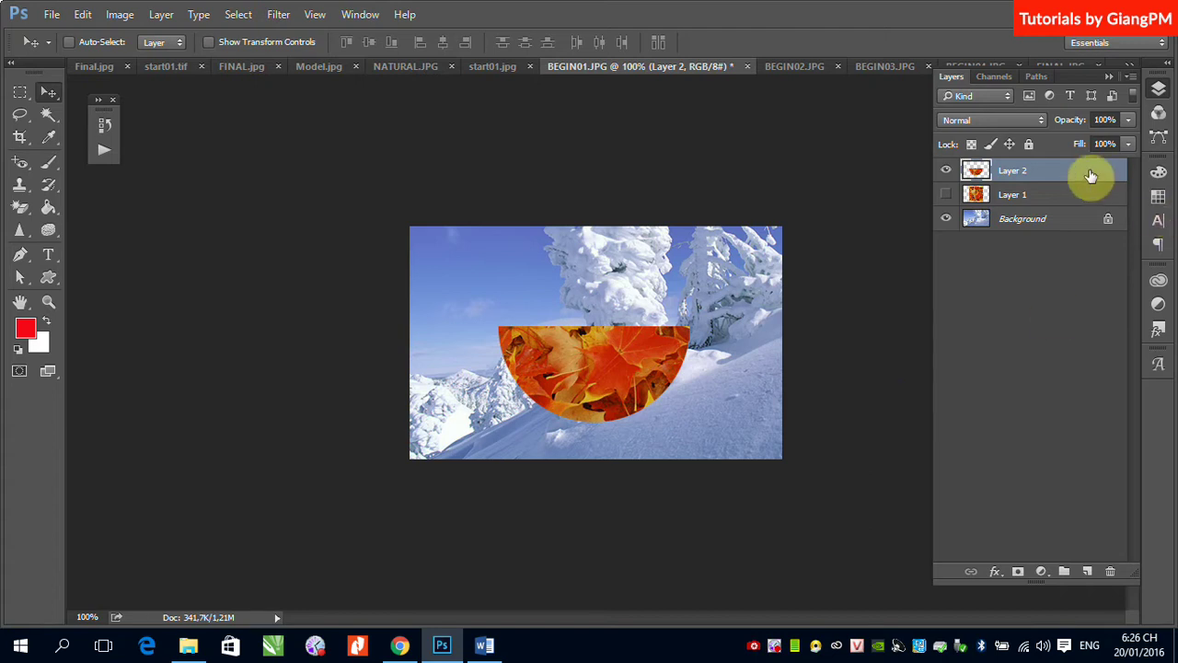
# Delete Layer 2 and Layer 1 from BEGIN01.JPG, leaving only the background.
pyautogui.moveTo(1088, 169); pyautogui.dragTo(1110, 570)
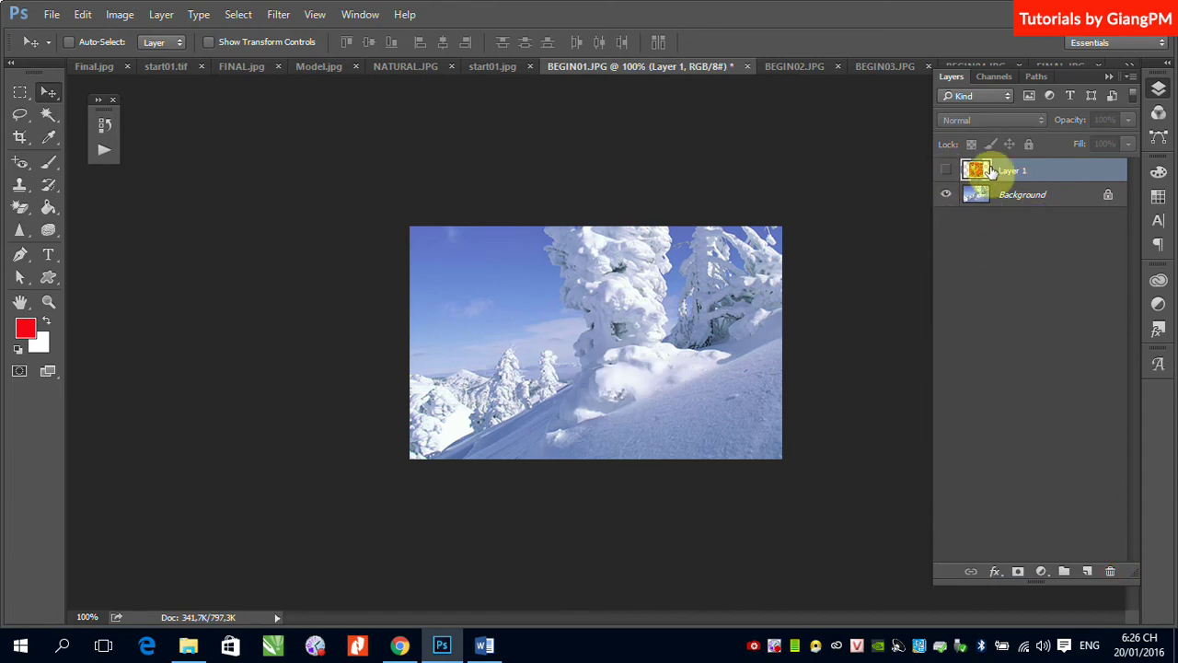
pyautogui.click(1065, 172)
pyautogui.moveTo(1073, 231); pyautogui.dragTo(1110, 571)
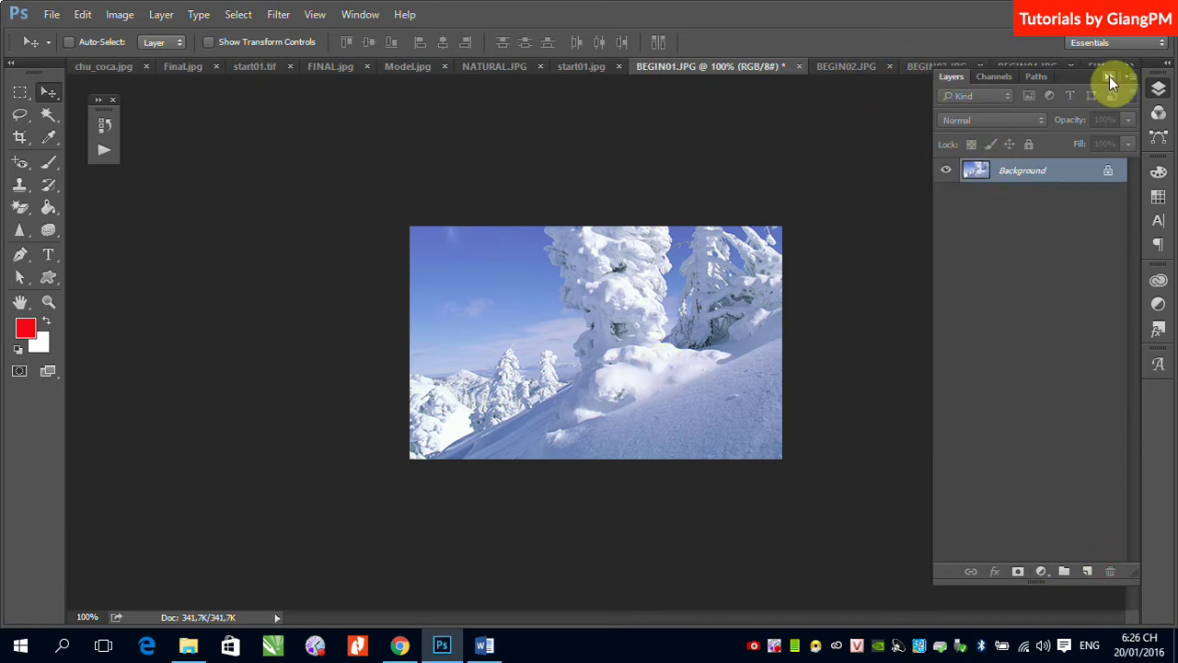
# Select and copy the entire autumn leaves image in BEGIN04.JPG, and return to BEGIN01.JPG.
pyautogui.click(1027, 68)
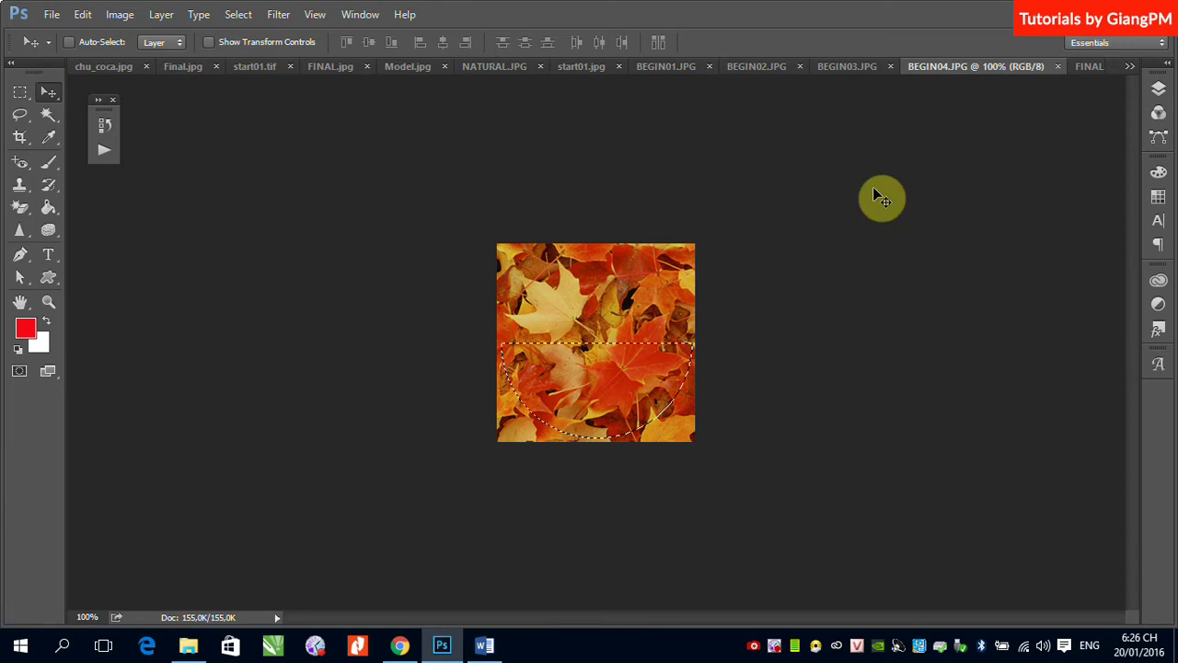
pyautogui.hotkey('ctrl', 'a')
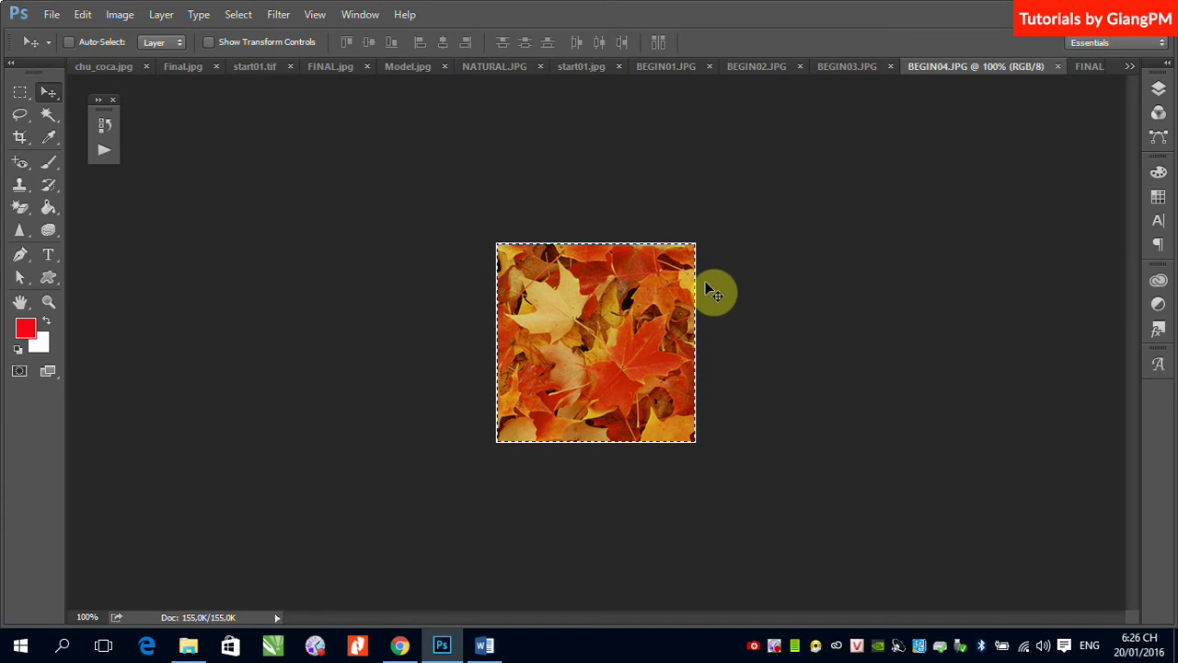
pyautogui.click(660, 66)
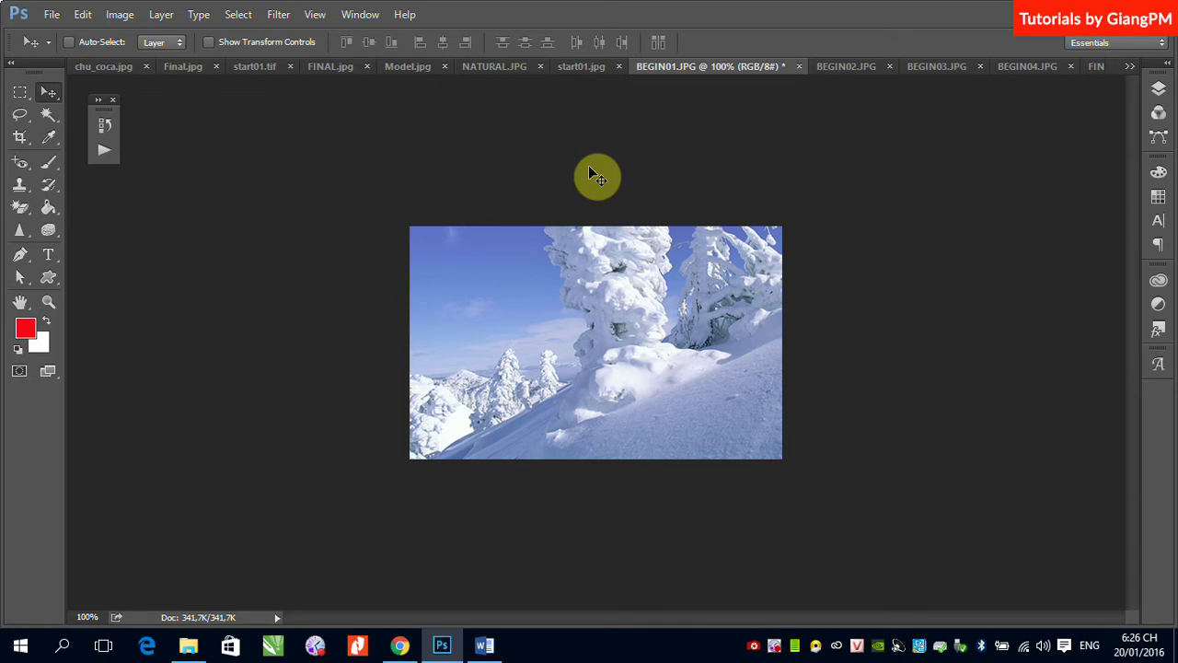
# Draw a circular selection around the middle of the snowy landscape with the Elliptical Marquee tool.
pyautogui.click(20, 102)
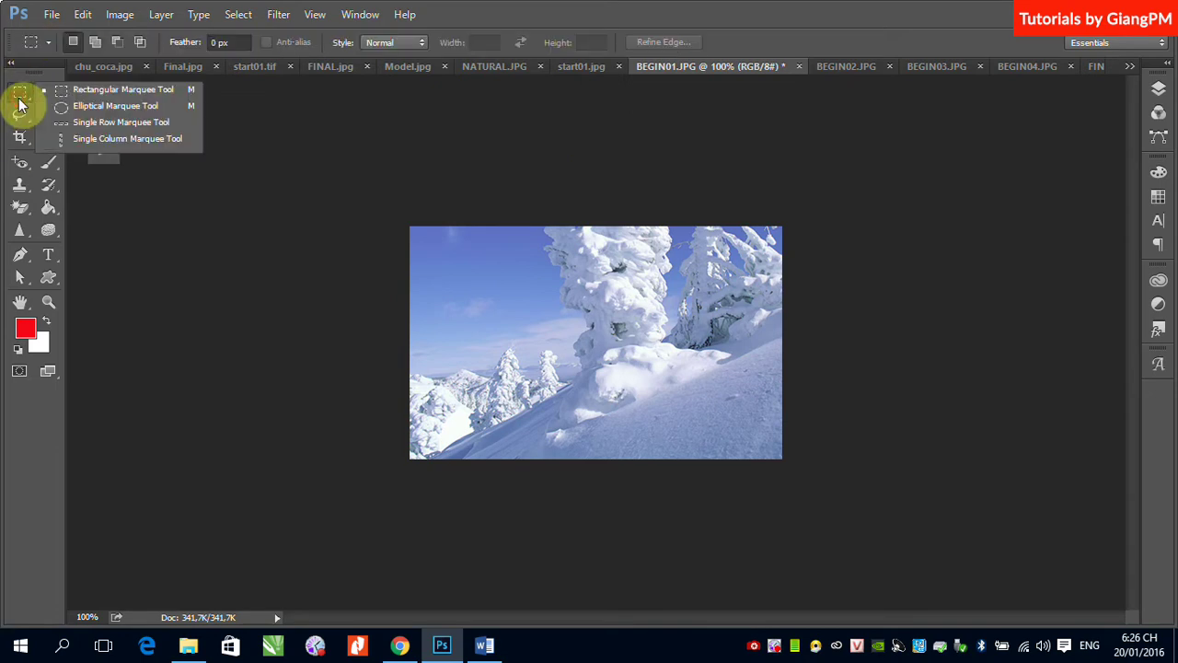
pyautogui.click(92, 106)
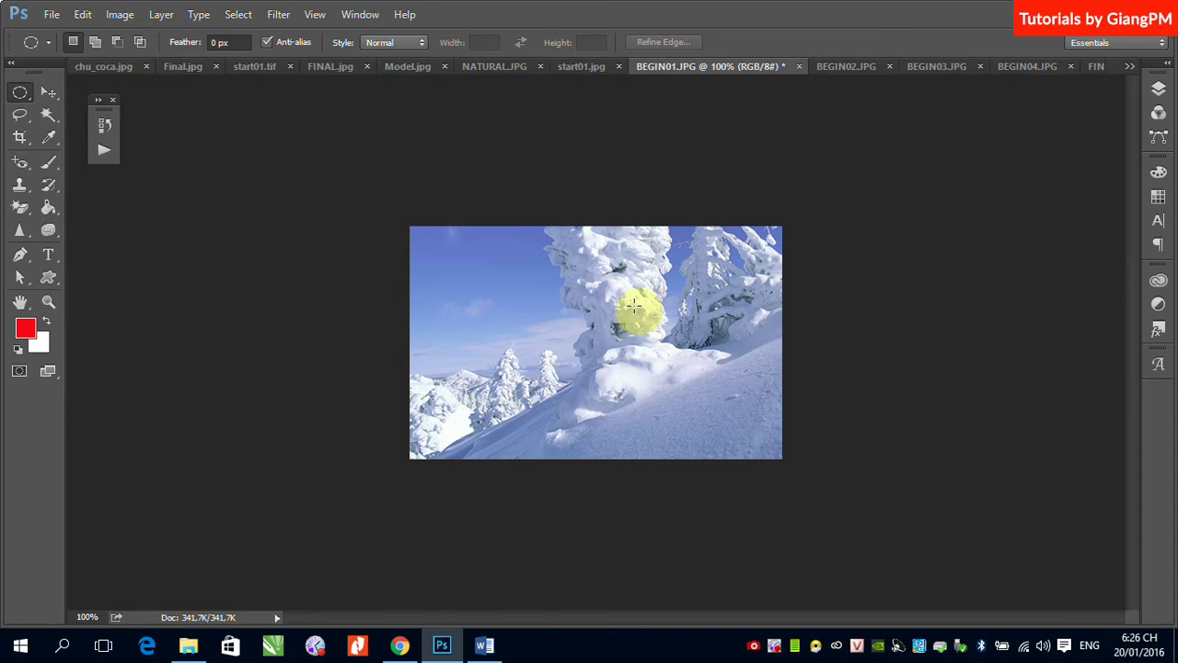
pyautogui.moveTo(536, 271); pyautogui.dragTo(686, 472)
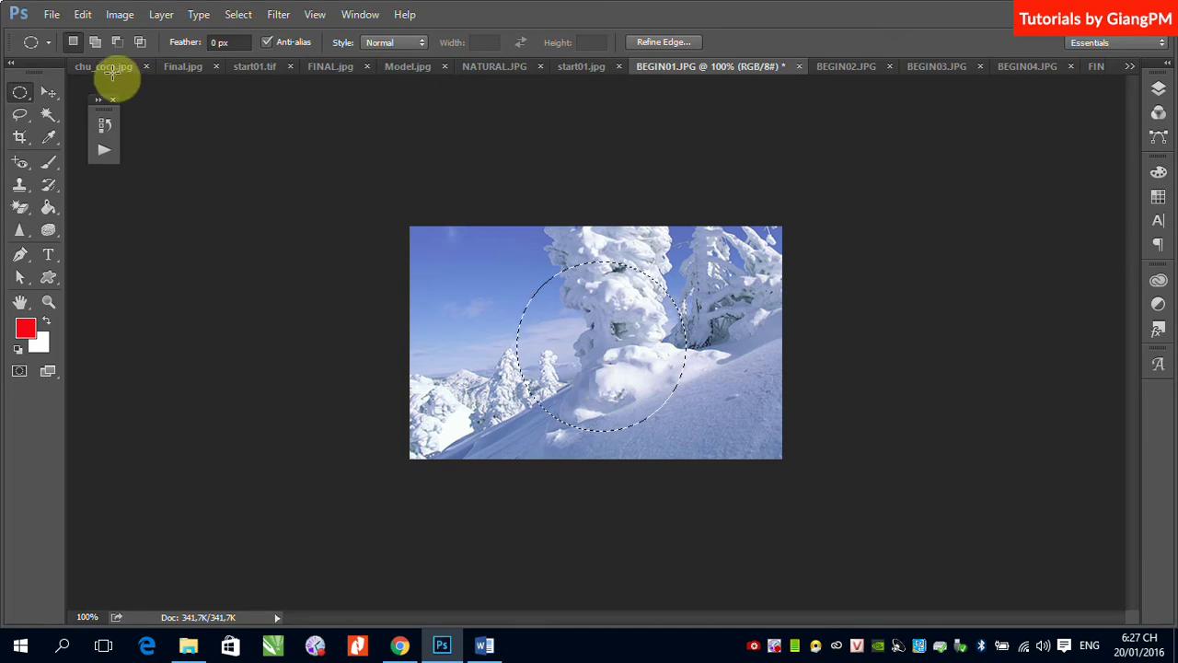
# Paste the copied leaves into the circular selection and reposition them so they fill the circle.
pyautogui.click(81, 15)
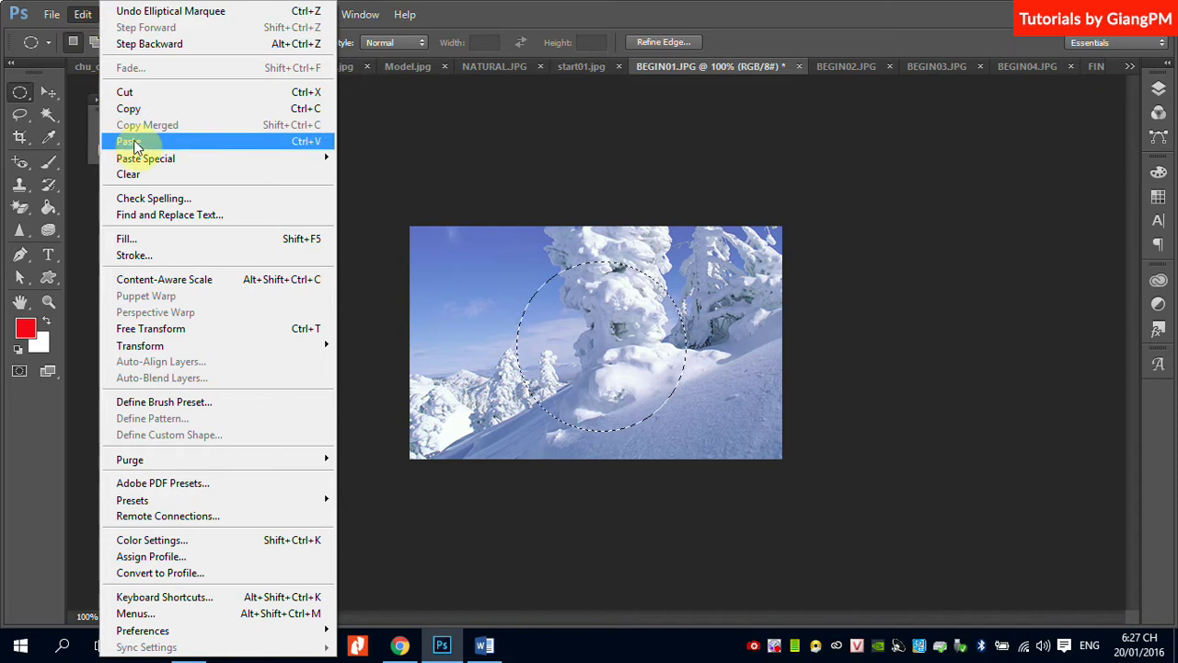
pyautogui.moveTo(134, 162)
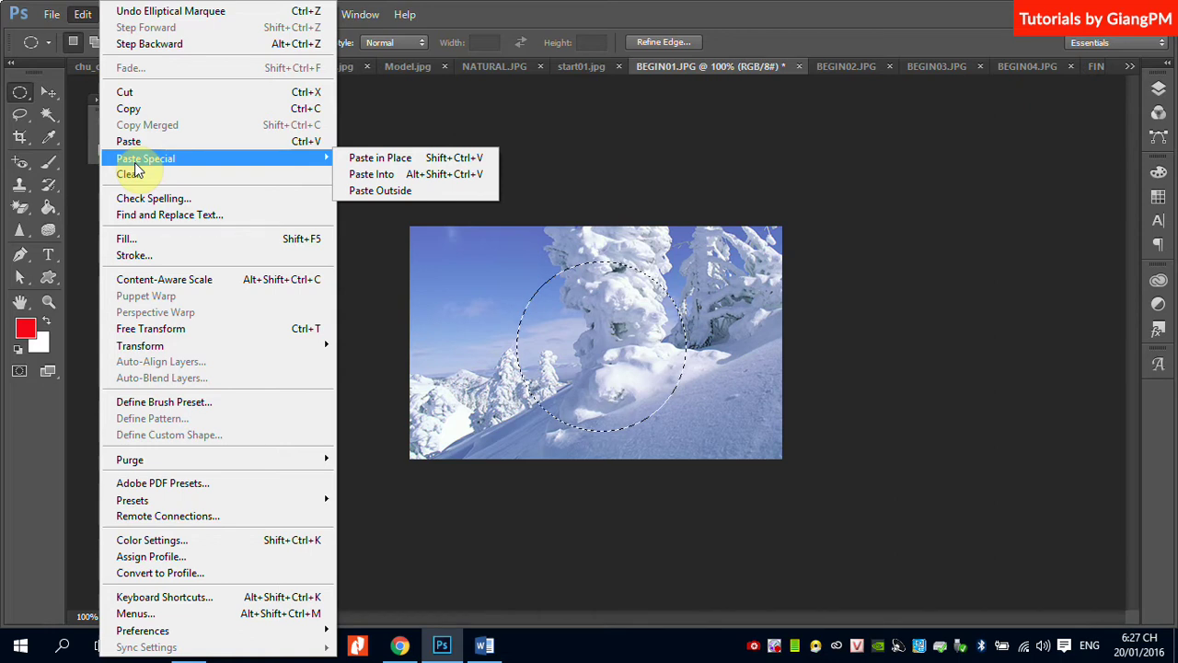
pyautogui.click(415, 181)
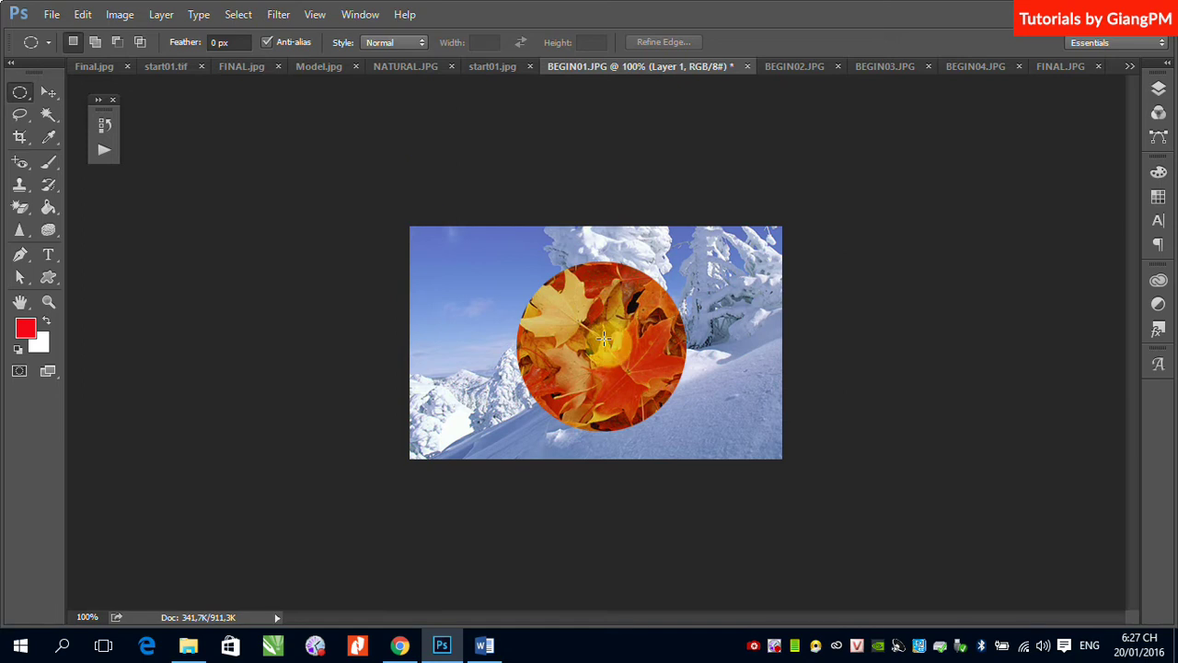
pyautogui.click(50, 92)
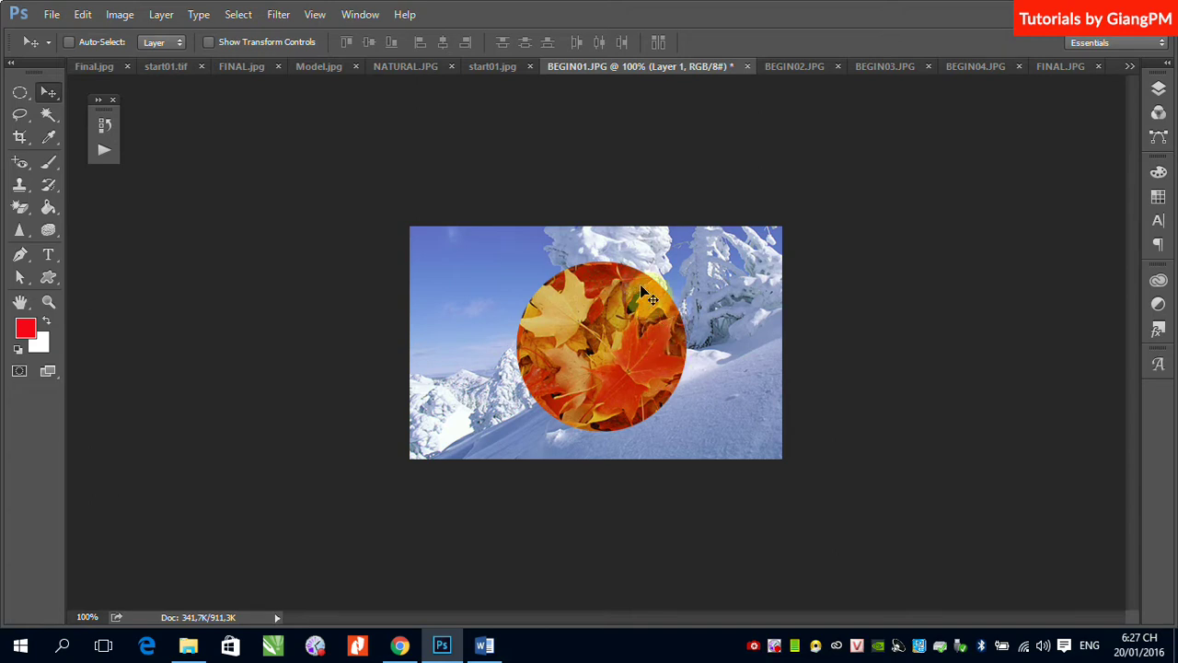
pyautogui.moveTo(671, 416); pyautogui.dragTo(509, 260)
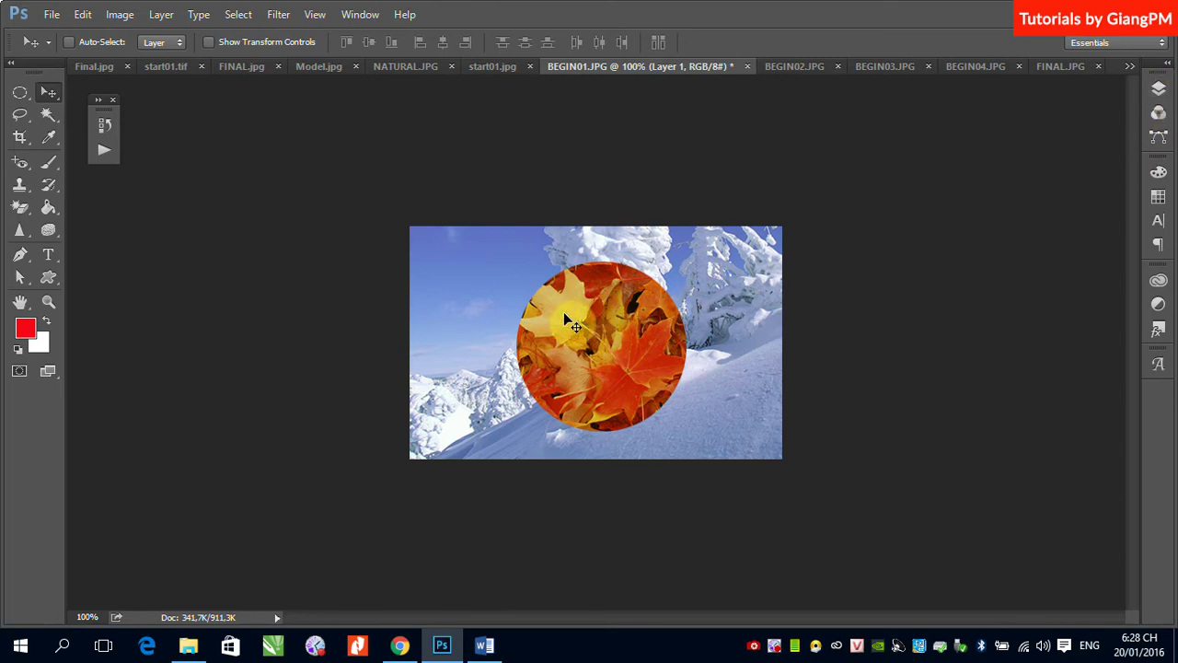
pyautogui.moveTo(568, 328); pyautogui.dragTo(646, 314)
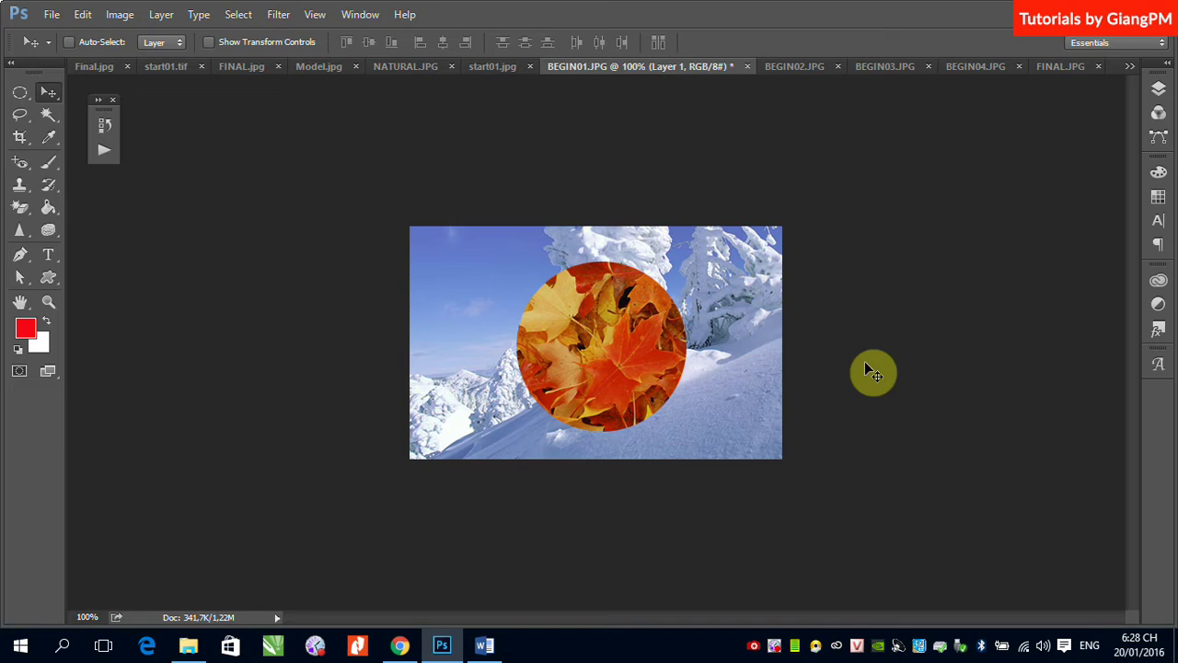
# Select and copy the entire sunflower image in BEGIN03.JPG, and return to BEGIN01.JPG.
pyautogui.click(948, 67)
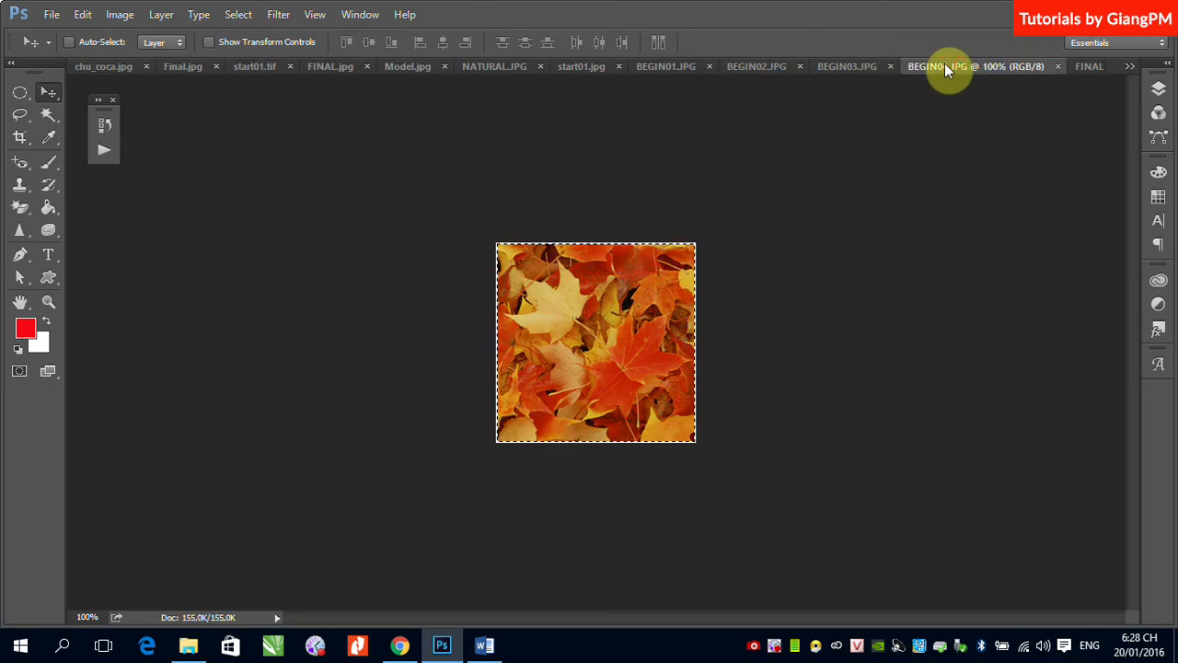
pyautogui.click(847, 66)
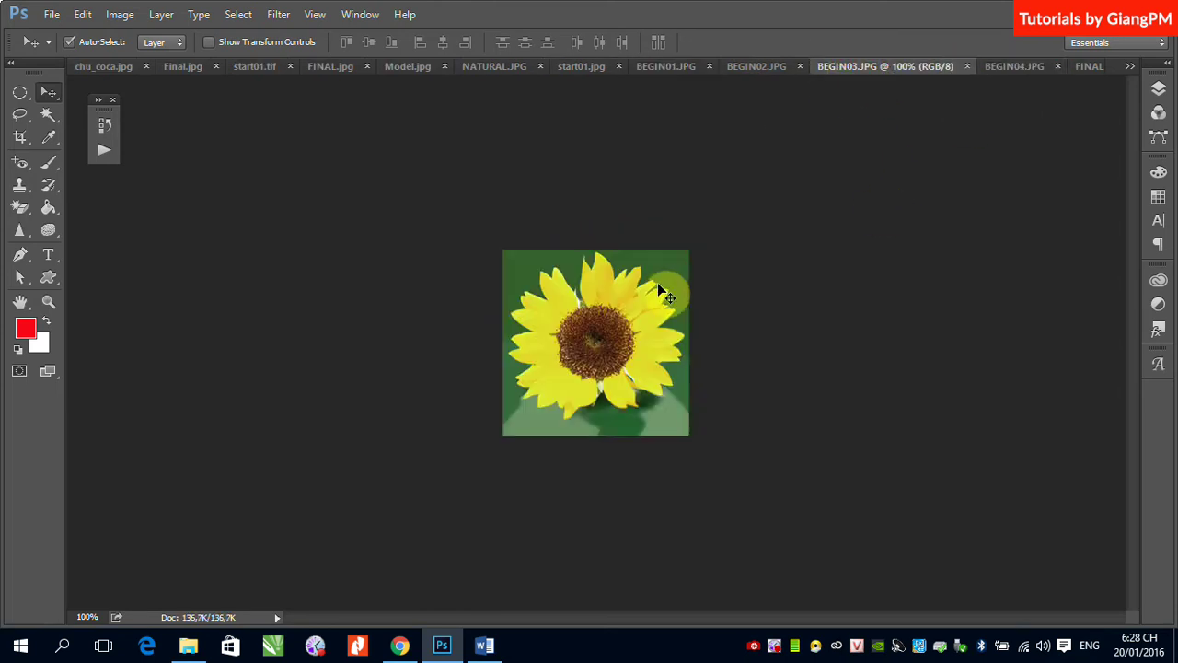
pyautogui.hotkey('ctrl', 'a')
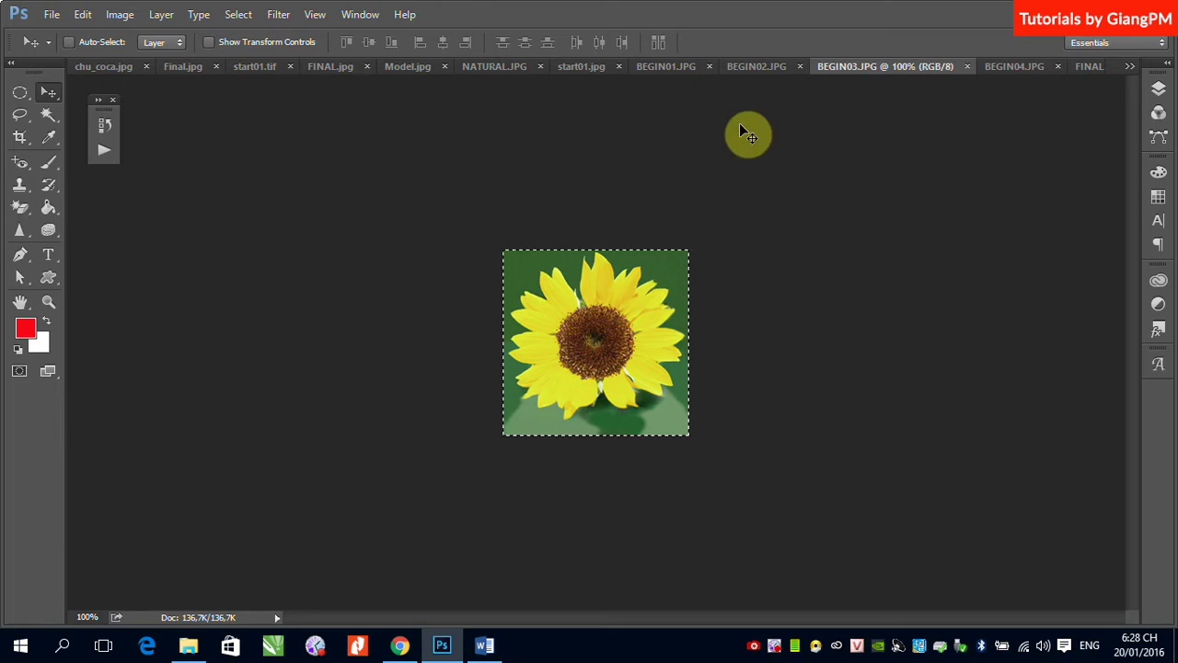
pyautogui.click(663, 66)
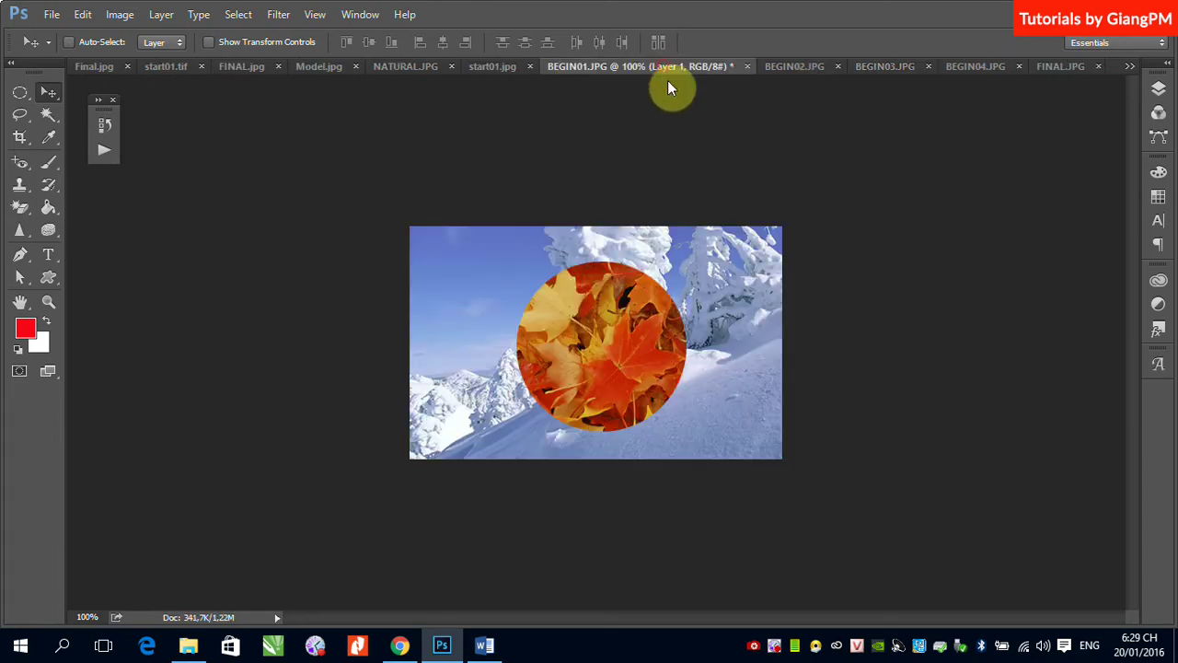
# Set the layer thumbnails to the largest size in the Layers Panel Options.
pyautogui.click(1158, 90)
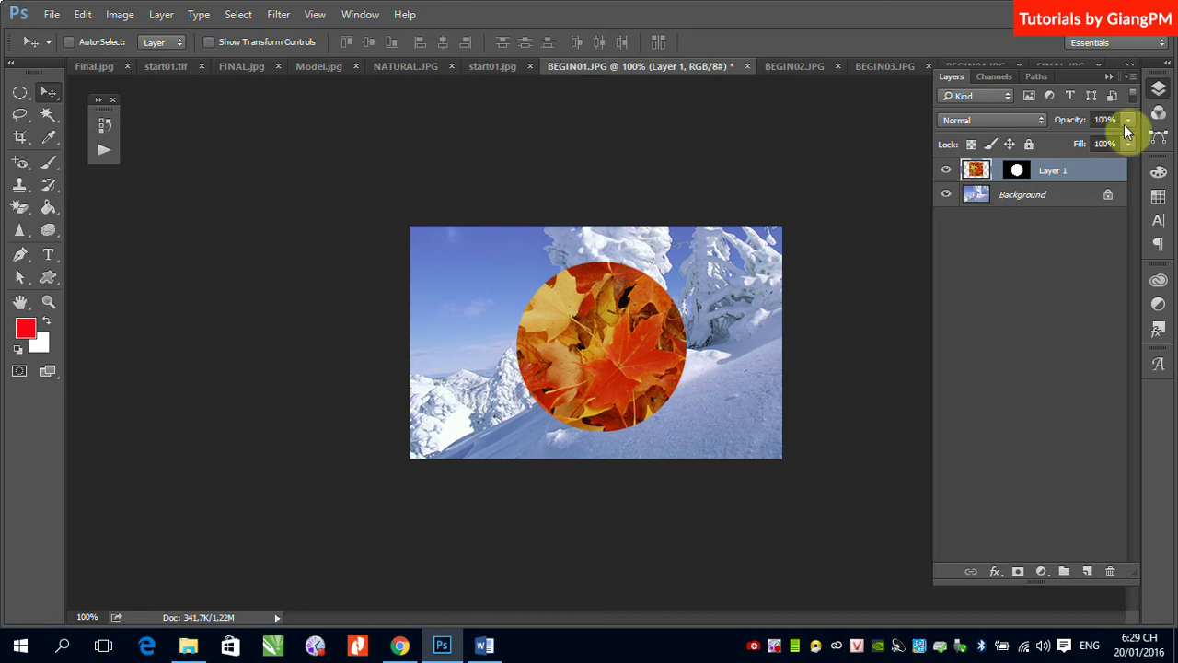
pyautogui.click(1131, 77)
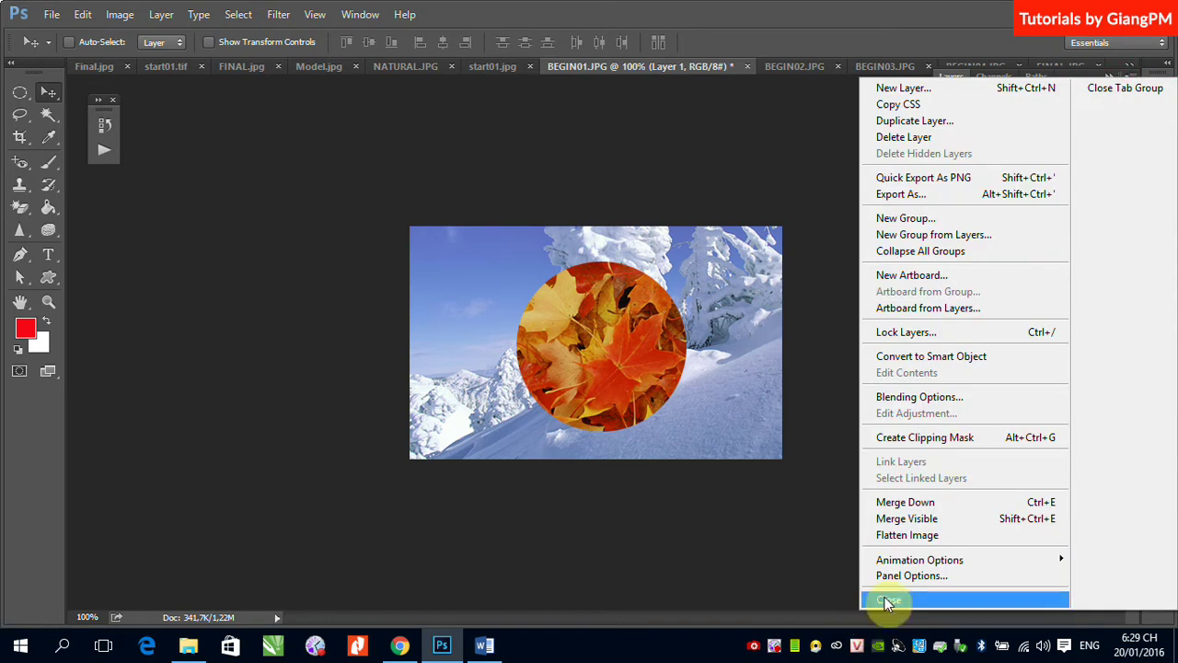
pyautogui.click(897, 575)
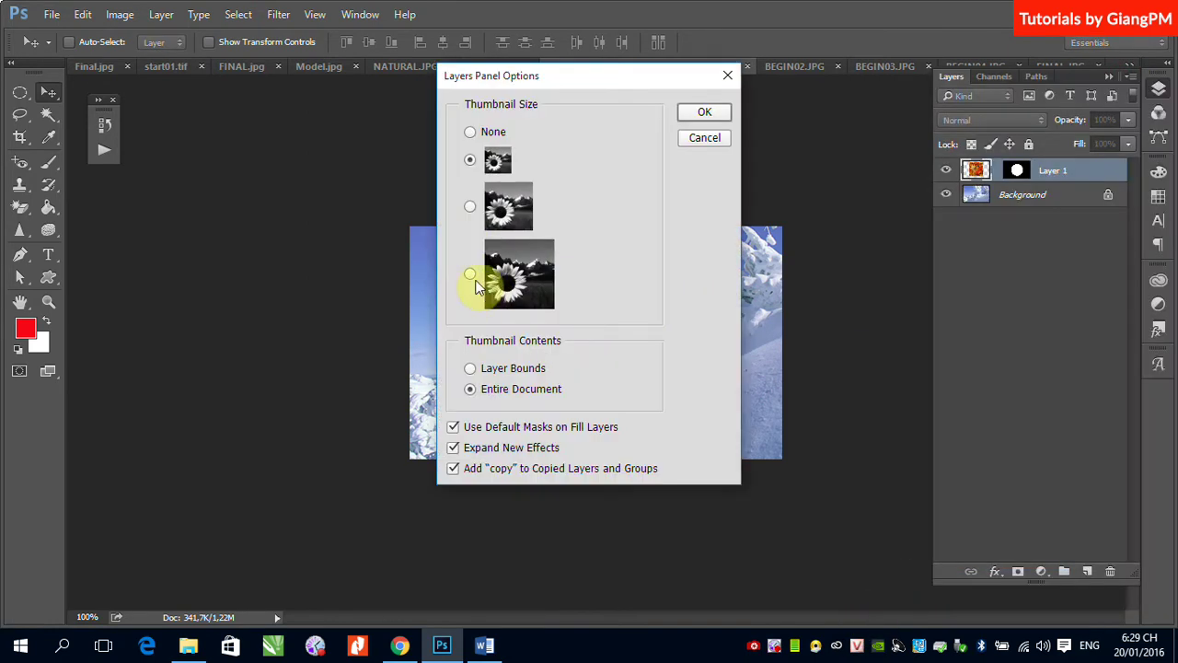
pyautogui.click(473, 279)
pyautogui.click(701, 115)
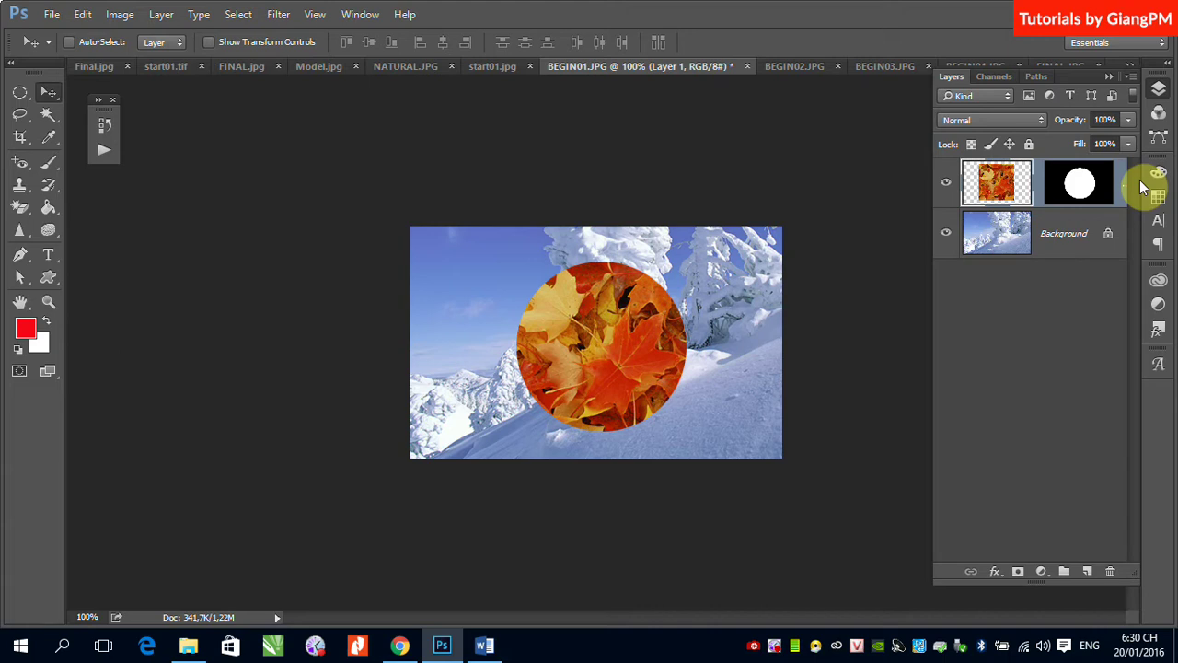
# Load the leaves layer's circular mask as a selection, paste the sunflower into it and shift the flower slightly to the right.
pyautogui.moveTo(1091, 184); pyautogui.dragTo(1080, 189)
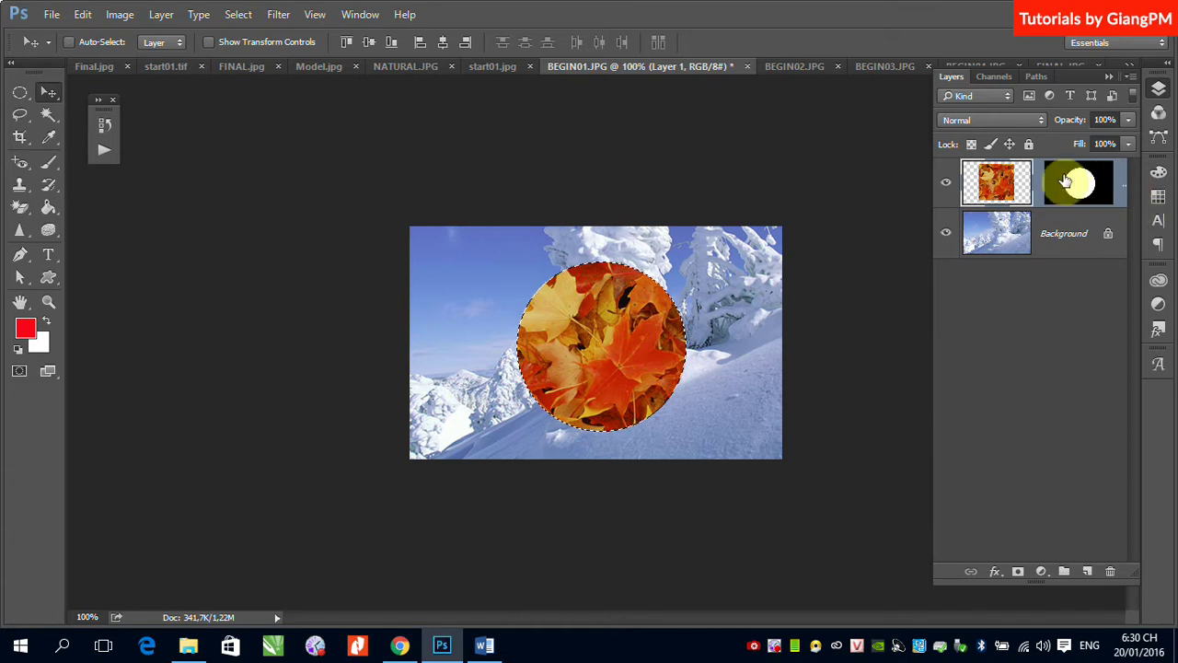
pyautogui.click(48, 17)
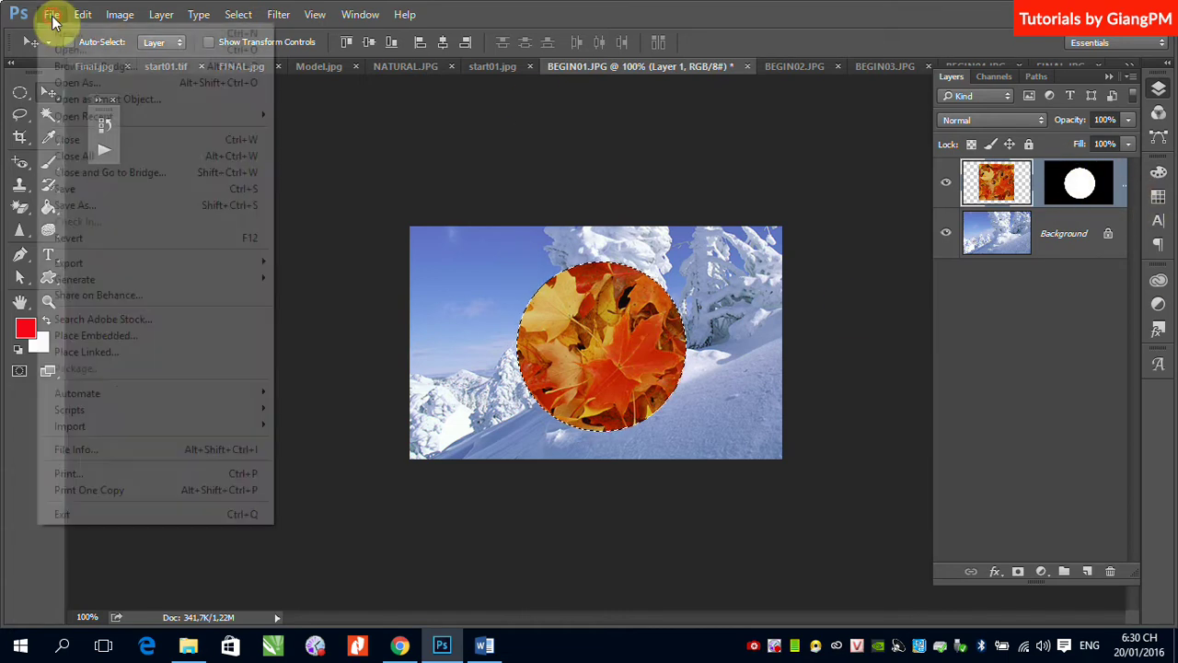
pyautogui.moveTo(79, 13)
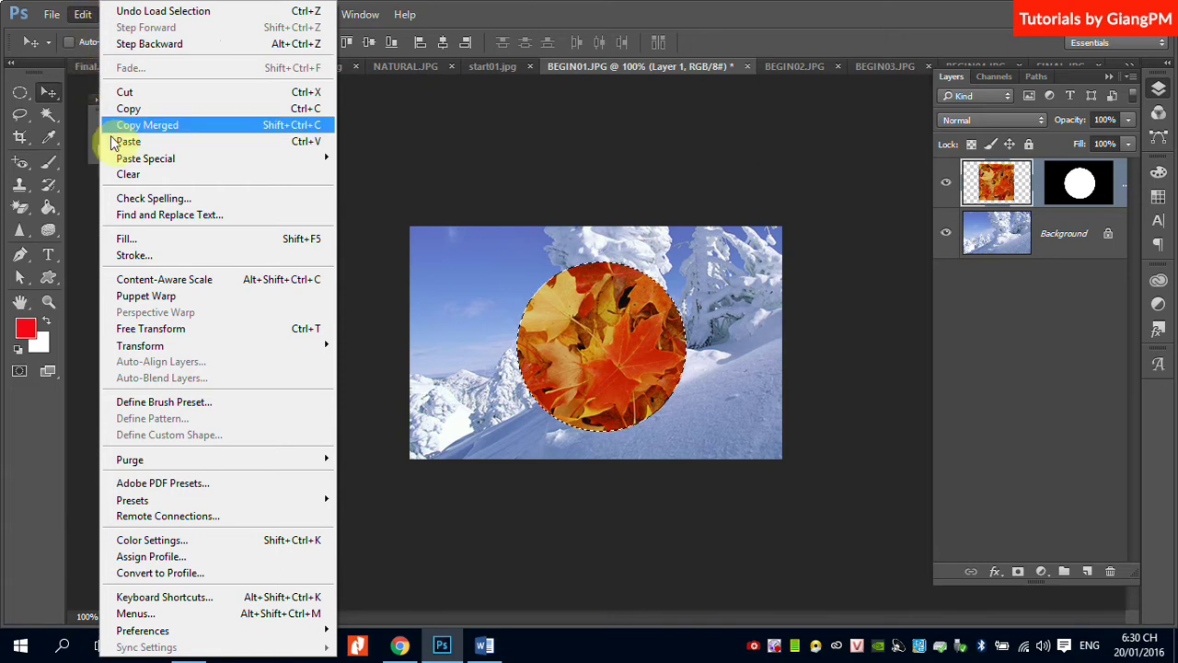
pyautogui.moveTo(138, 159)
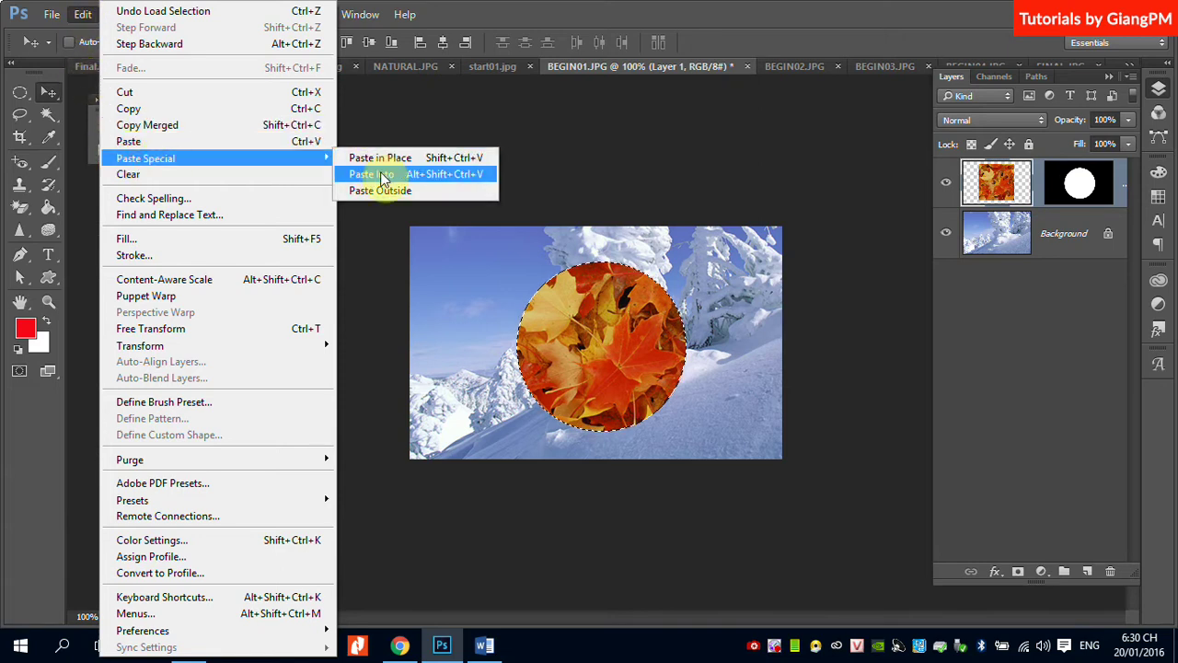
pyautogui.click(384, 174)
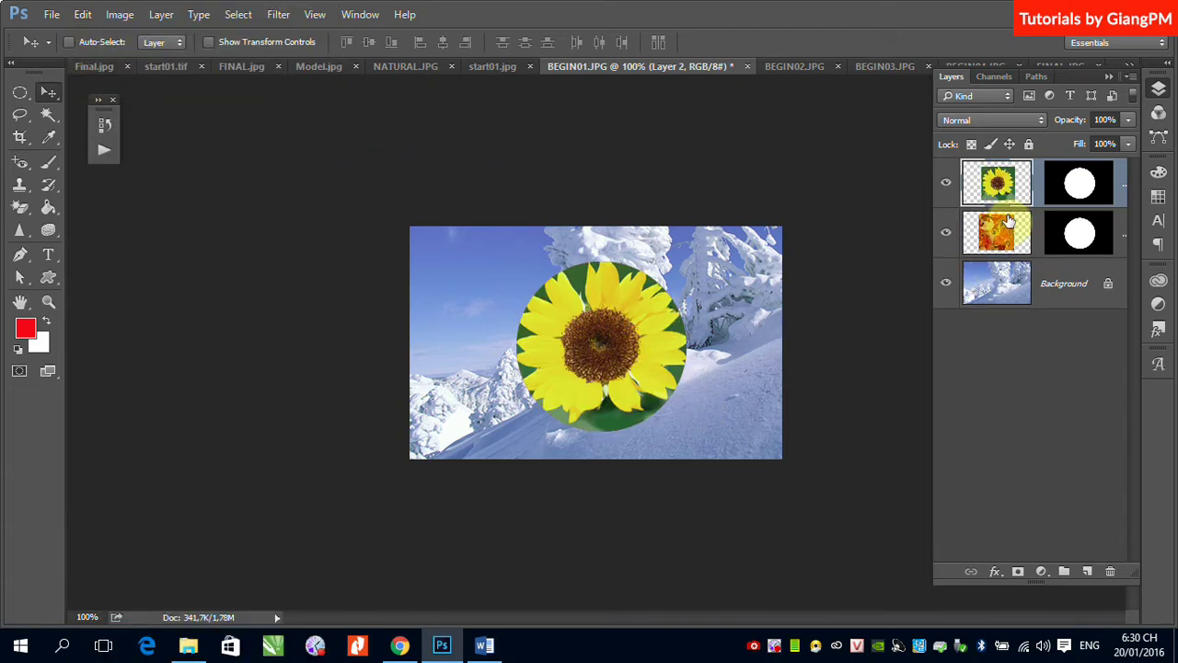
pyautogui.moveTo(609, 331); pyautogui.dragTo(615, 331)
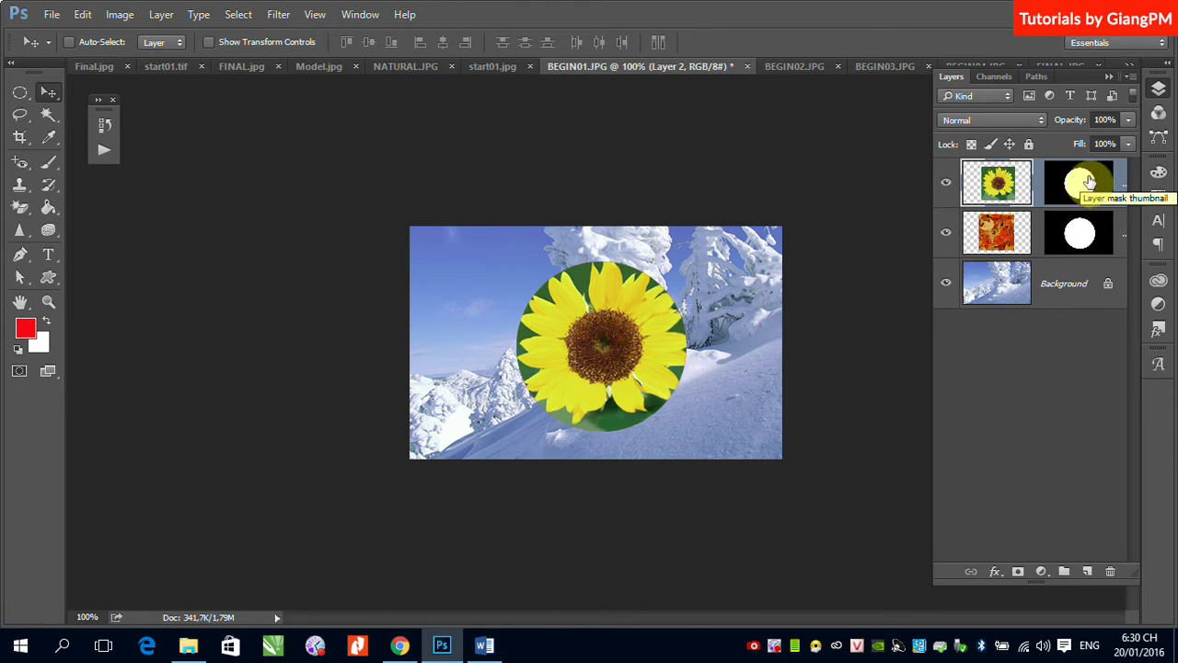
# Draw a rectangular selection over the lower half of the sunflower circle with the Rectangular Marquee tool.
pyautogui.click(19, 95)
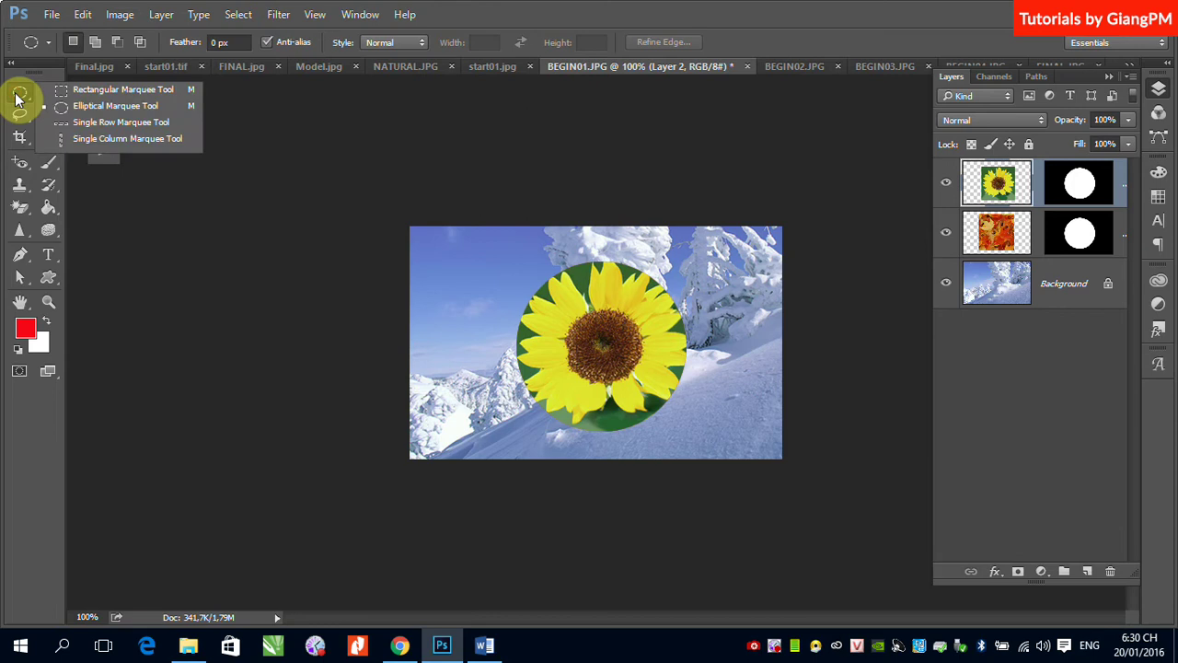
pyautogui.click(76, 89)
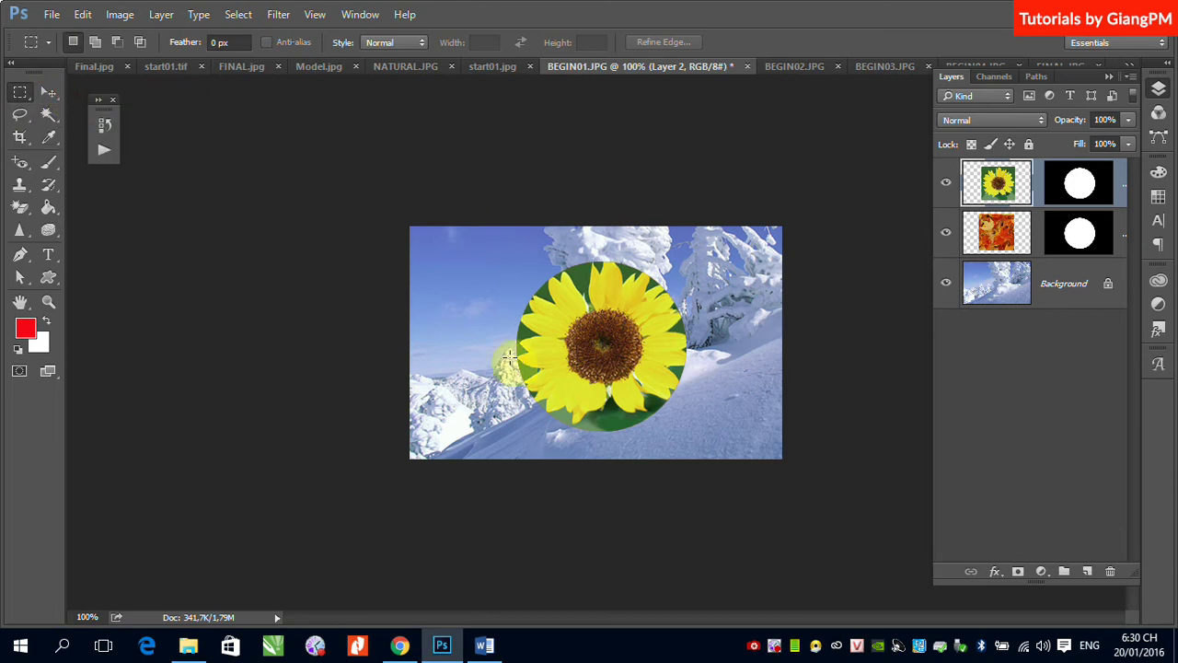
pyautogui.moveTo(494, 354); pyautogui.dragTo(756, 470)
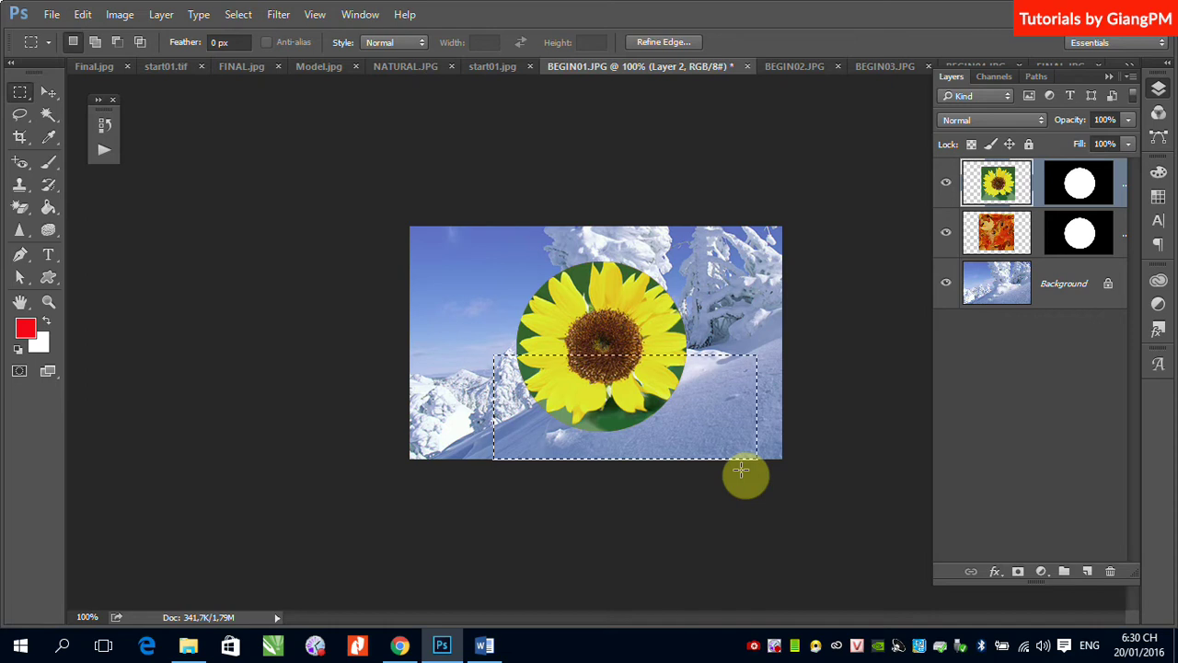
# Delete the sunflower pixels inside the rectangular selection and undo the deletion.
pyautogui.press('Delete')
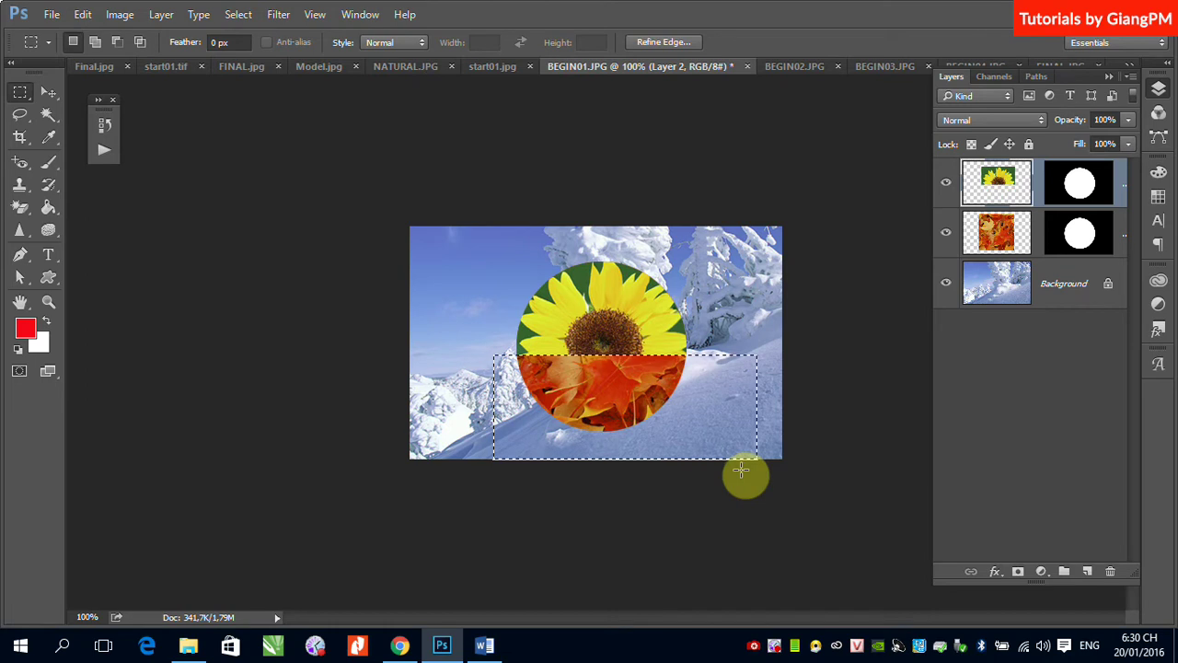
pyautogui.hotkey('ctrl', 'z')
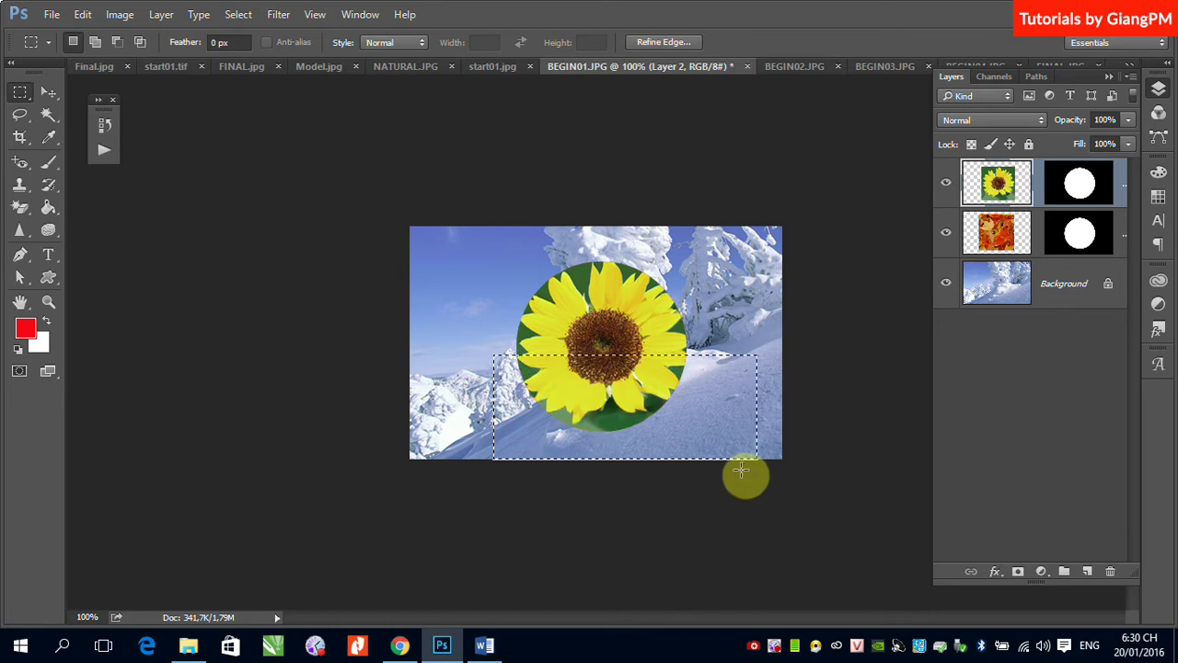
# Shift the rectangular selection up to the circle's middle, fill that area of the sunflower layer's mask with black, and deselect.
pyautogui.moveTo(674, 397); pyautogui.dragTo(669, 397)
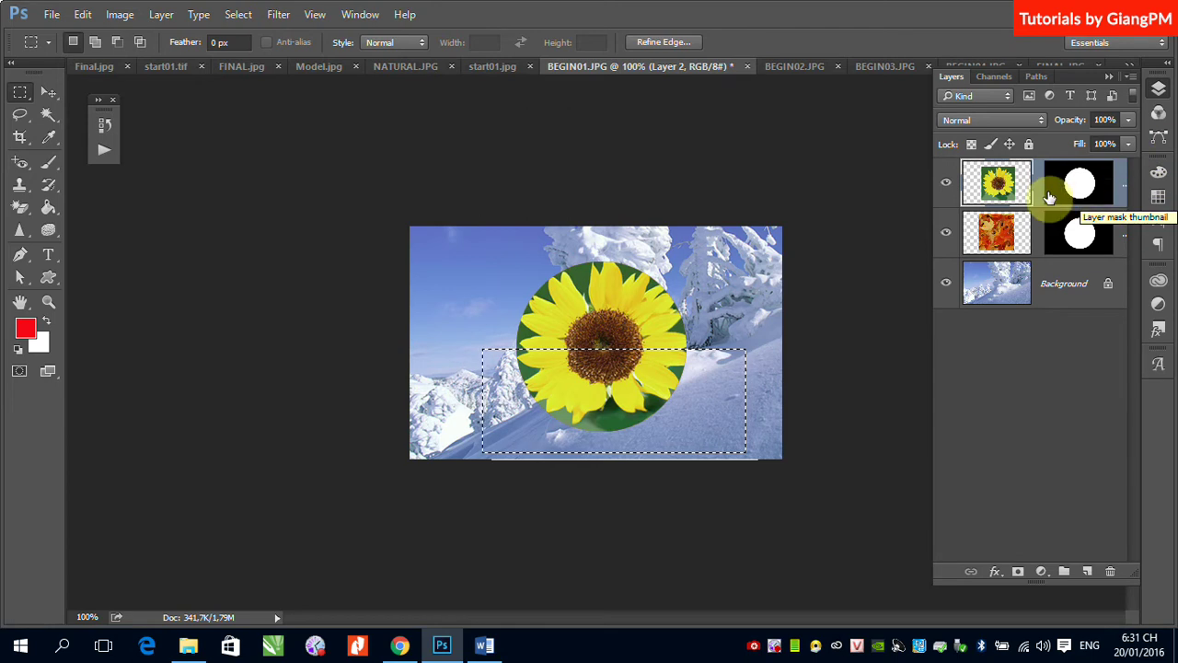
pyautogui.click(1104, 193)
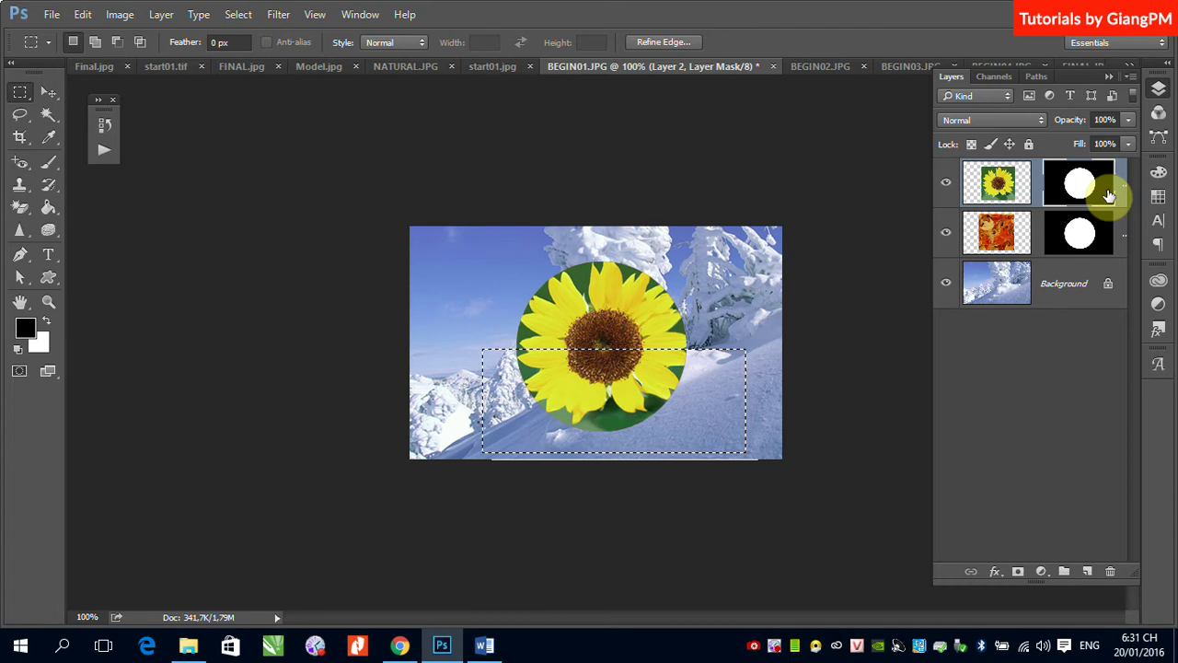
pyautogui.click(81, 16)
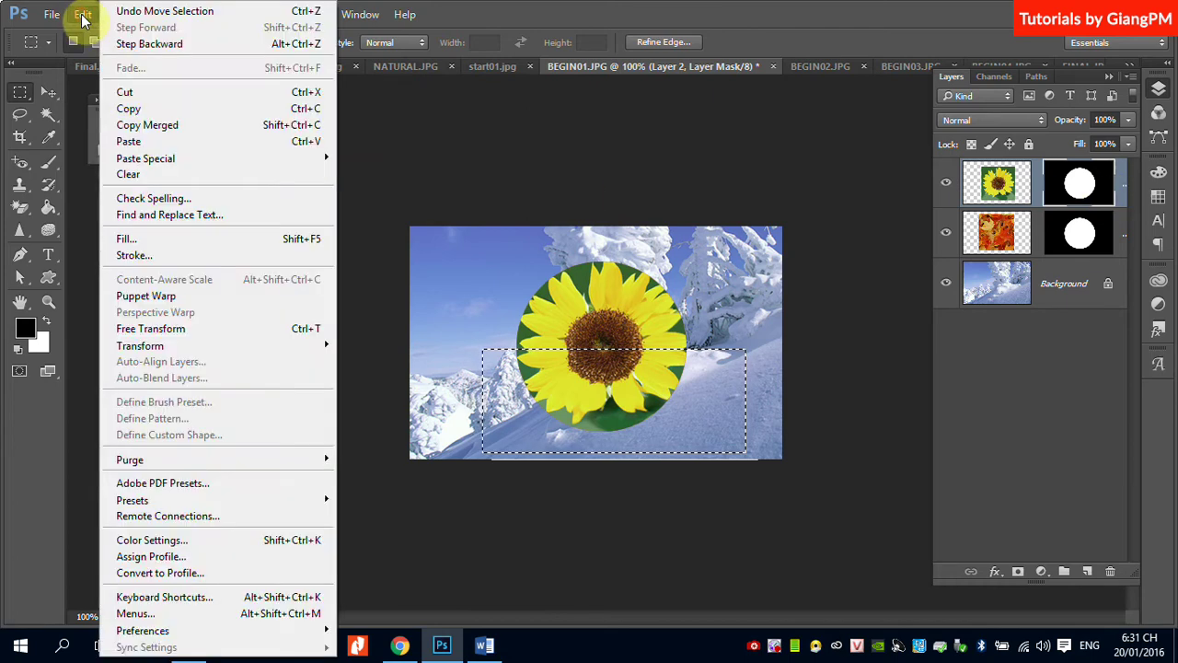
pyautogui.click(129, 238)
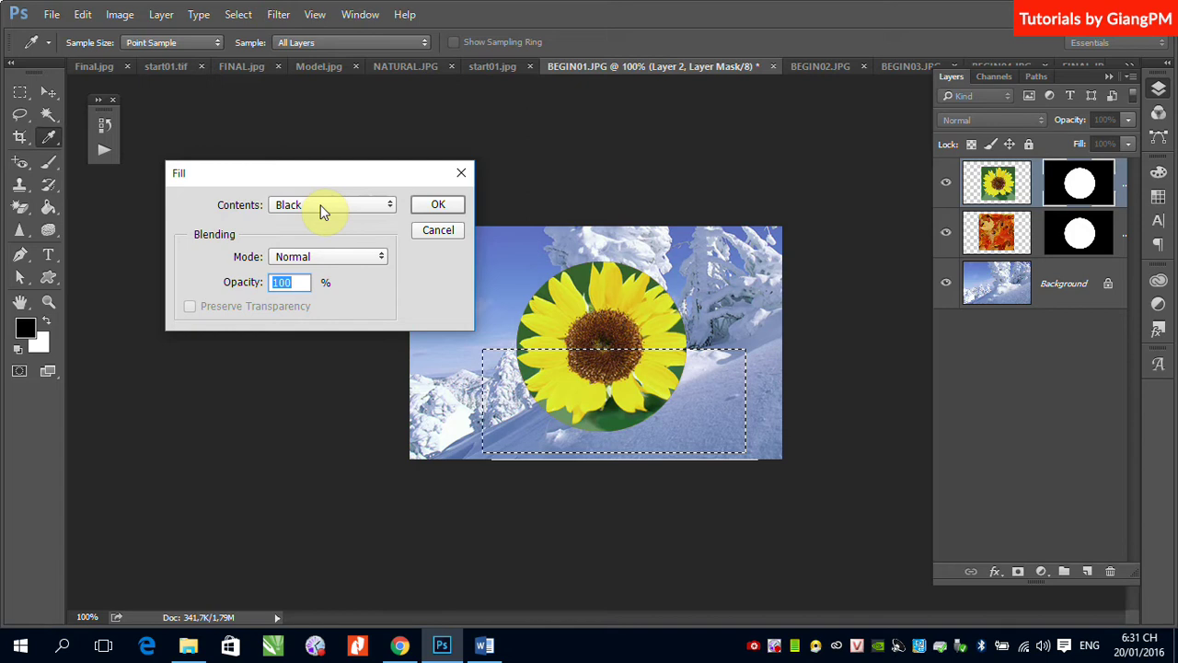
pyautogui.click(421, 205)
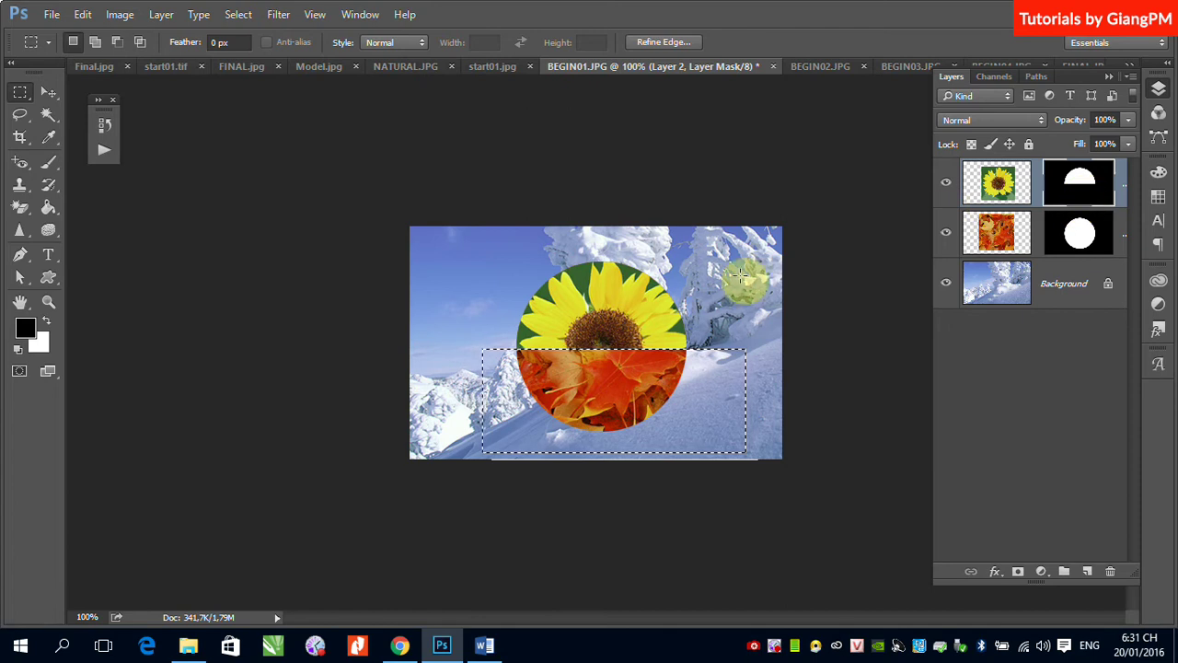
pyautogui.click(678, 322)
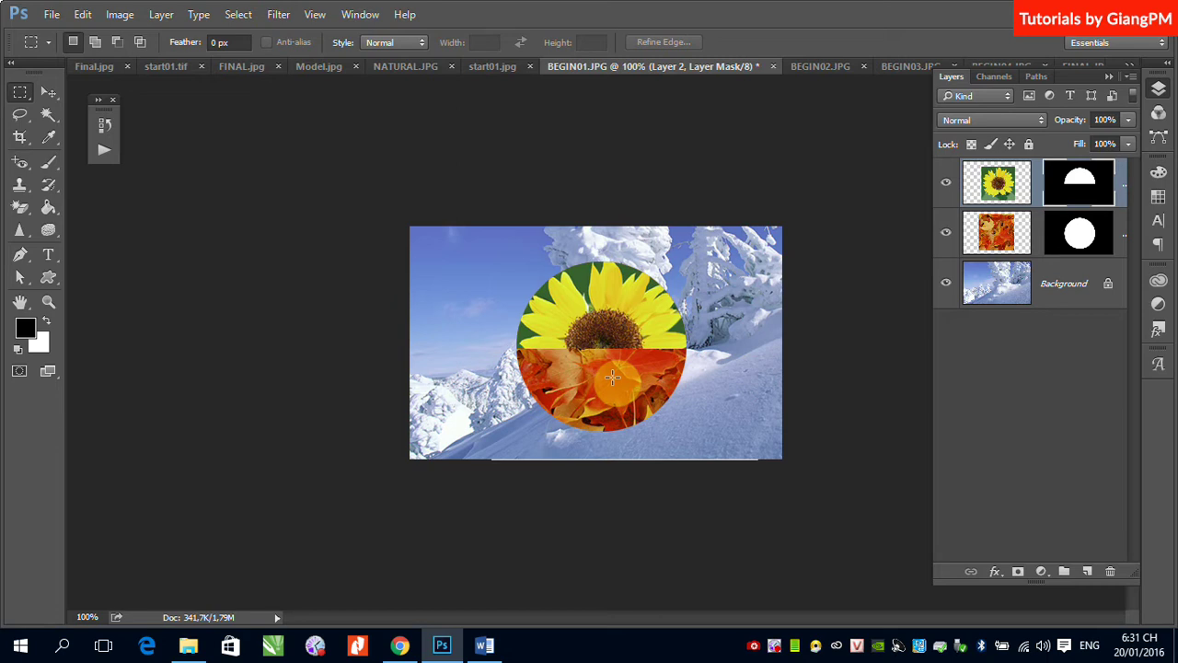
# Examine the finished composite in FINAL.JPG for reference and return to BEGIN01.JPG.
pyautogui.click(1110, 77)
pyautogui.click(1079, 70)
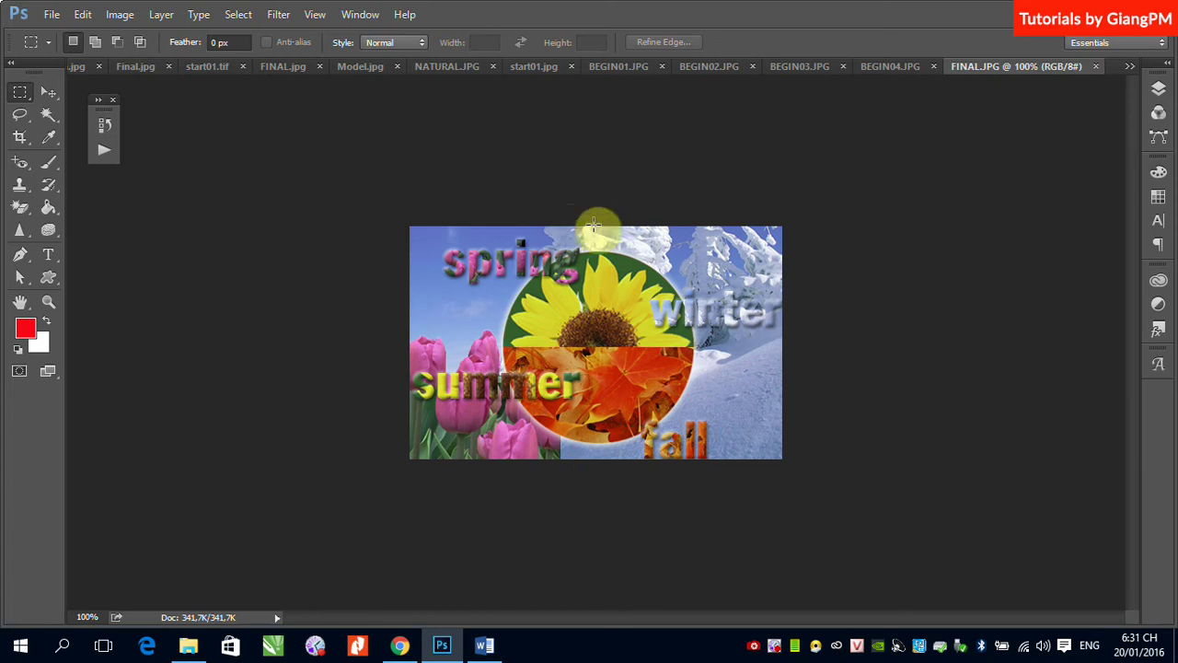
pyautogui.click(627, 70)
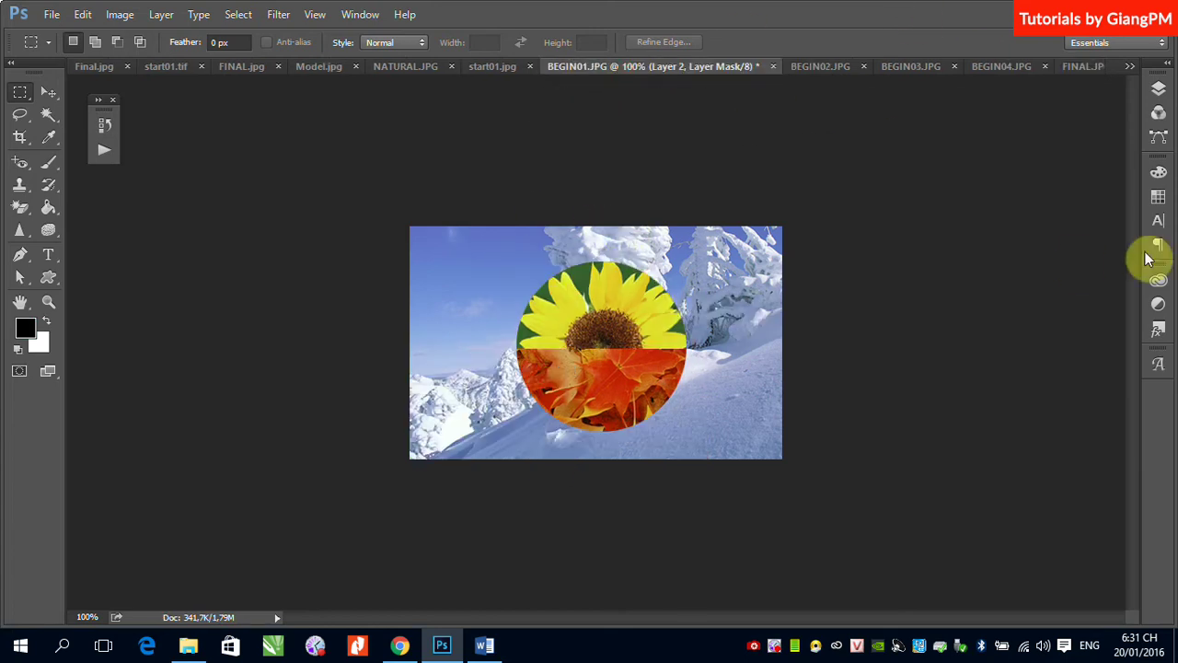
# Add an Outer Glow to the autumn leaves layer with 46% opacity, 11% spread and 10 px size.
pyautogui.click(1157, 94)
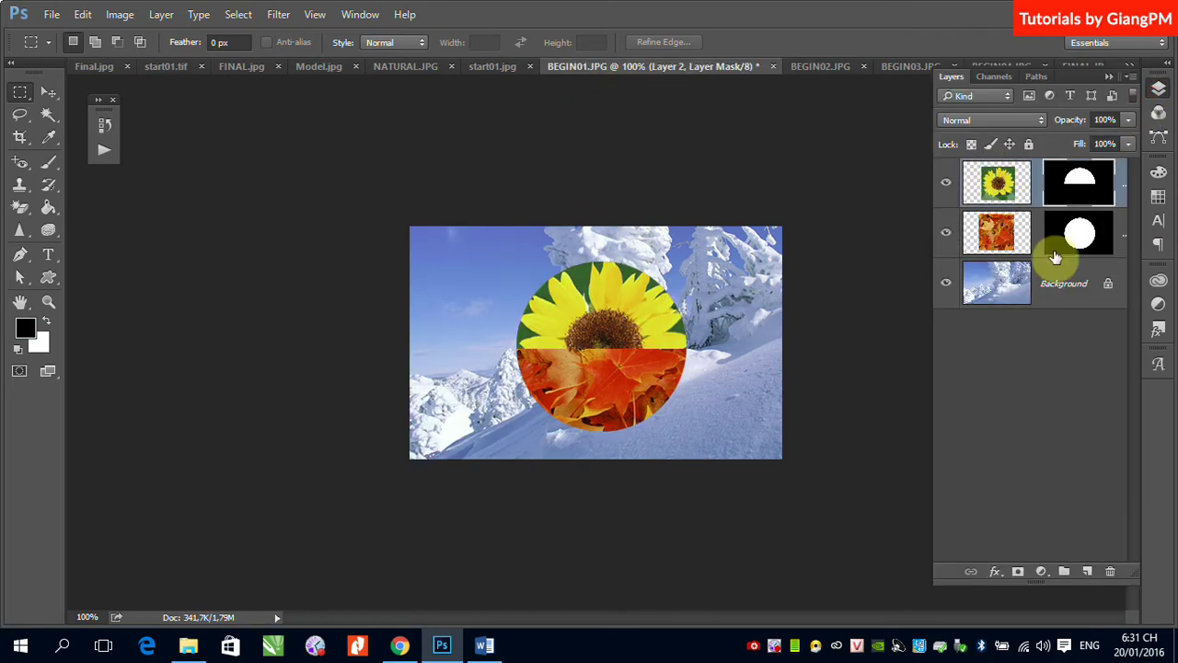
pyautogui.click(996, 241)
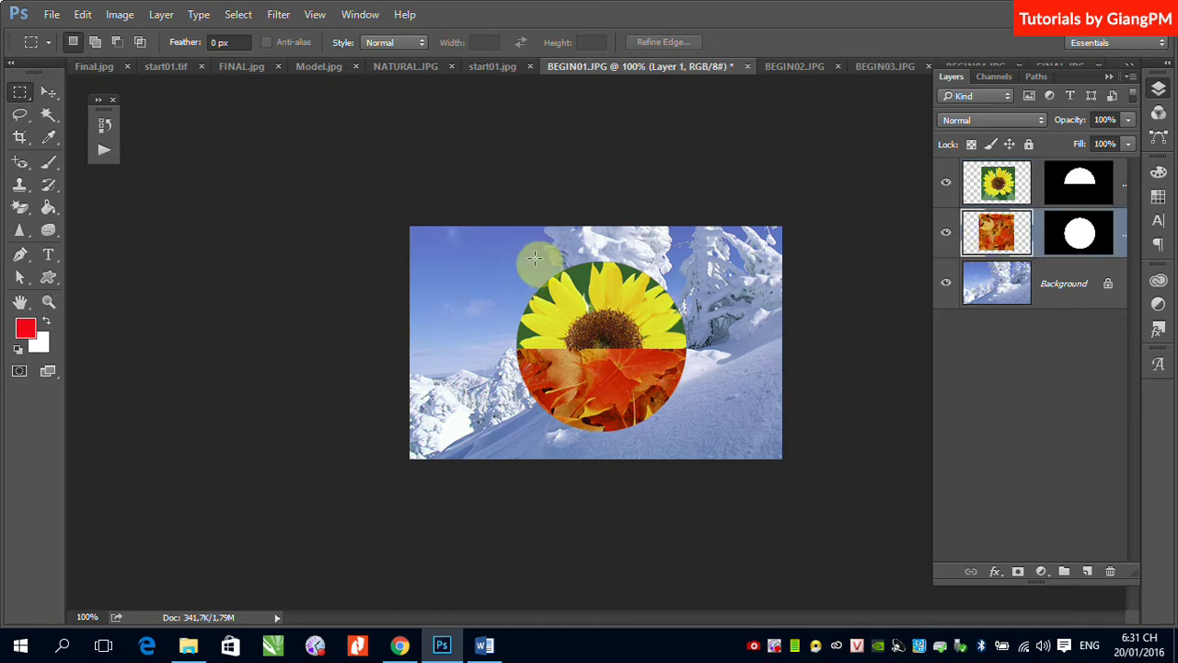
pyautogui.click(1082, 217)
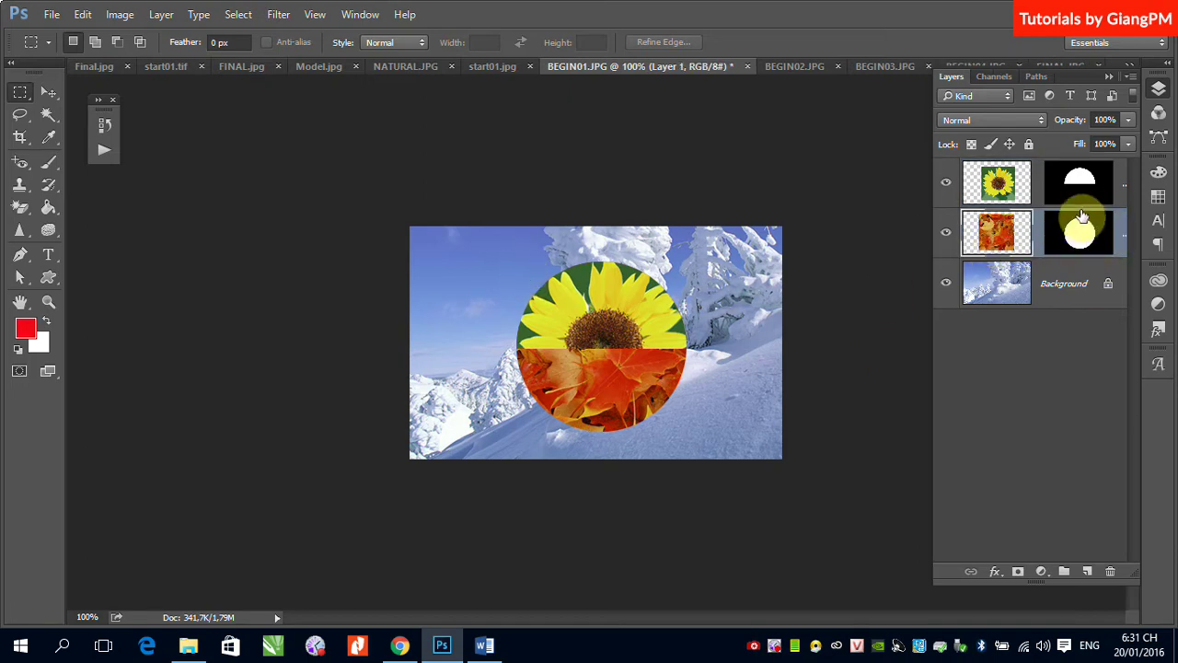
pyautogui.click(154, 15)
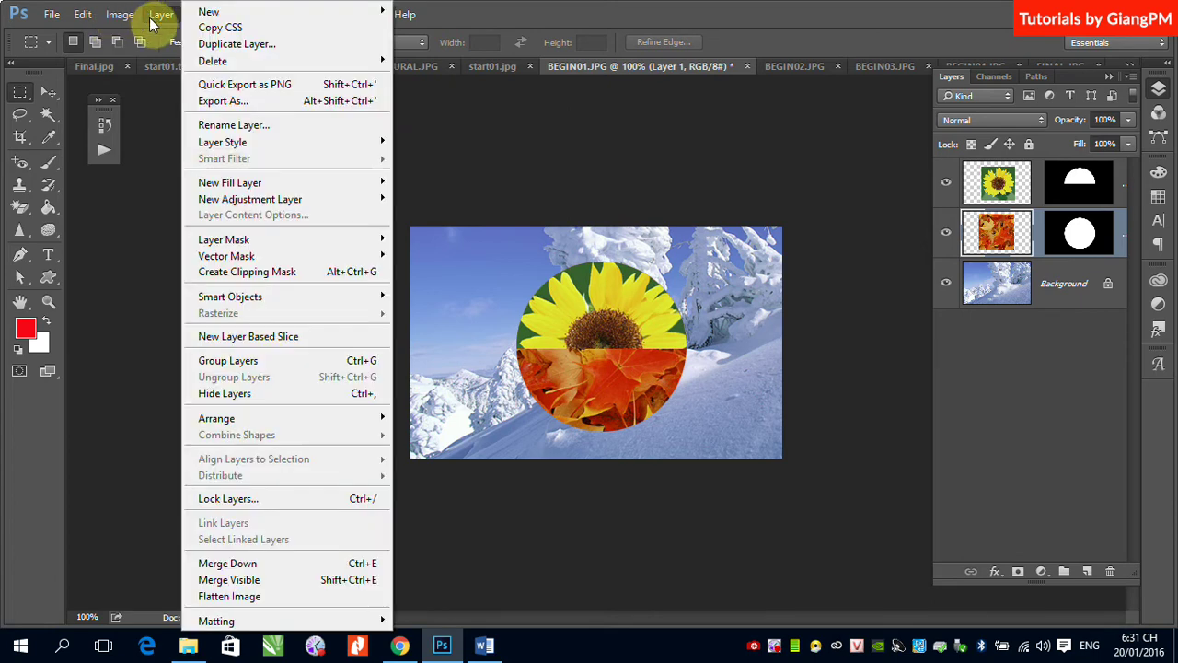
pyautogui.moveTo(232, 142)
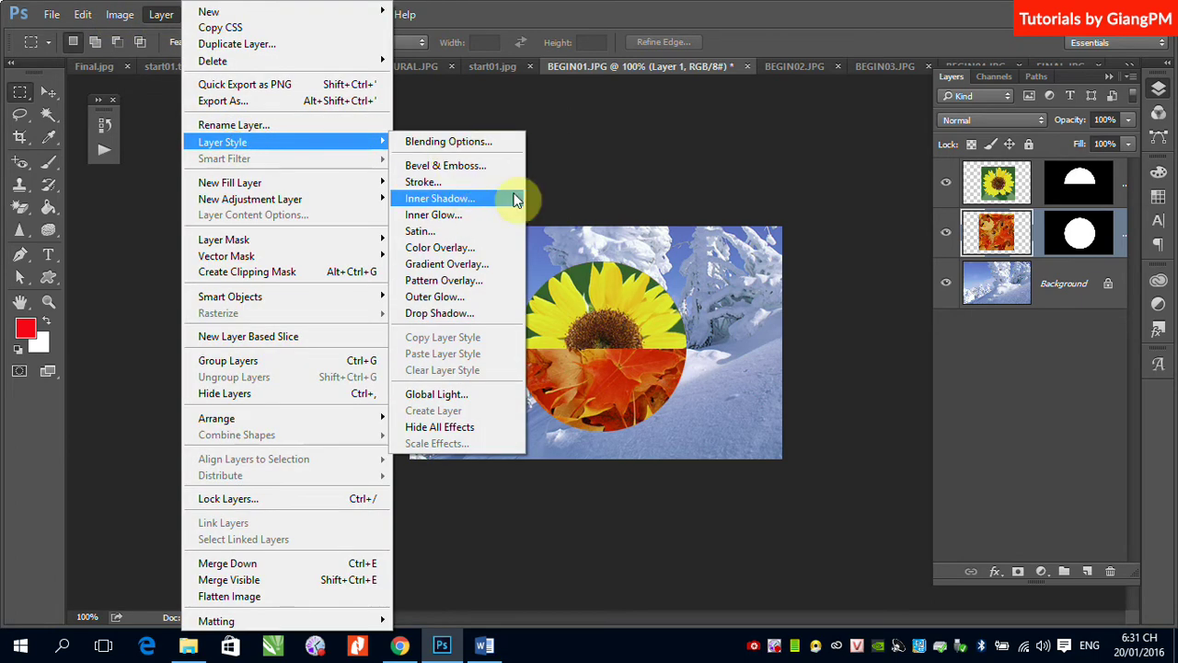
pyautogui.click(432, 296)
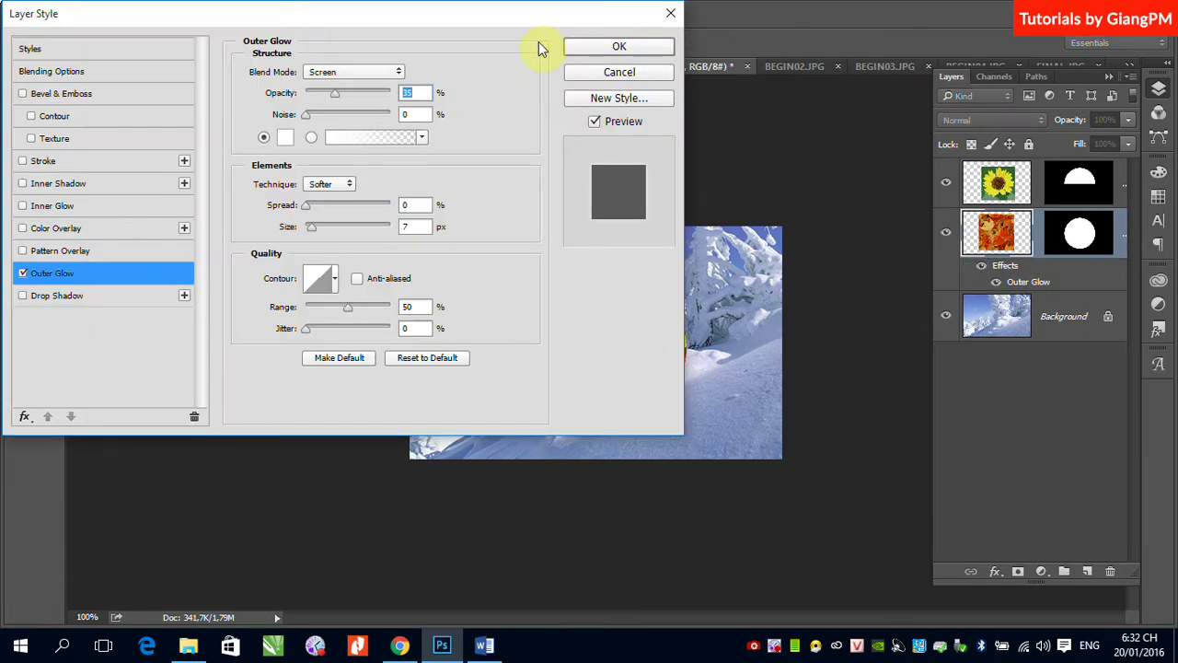
pyautogui.moveTo(474, 17); pyautogui.dragTo(321, 78)
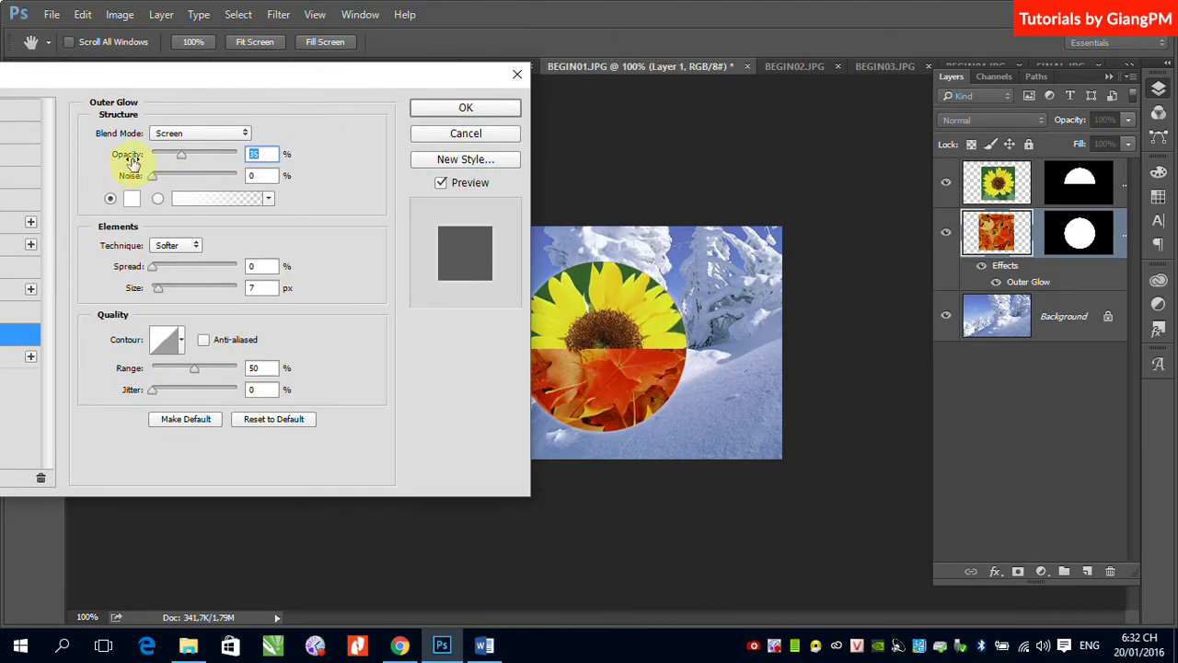
pyautogui.moveTo(184, 157); pyautogui.dragTo(190, 158)
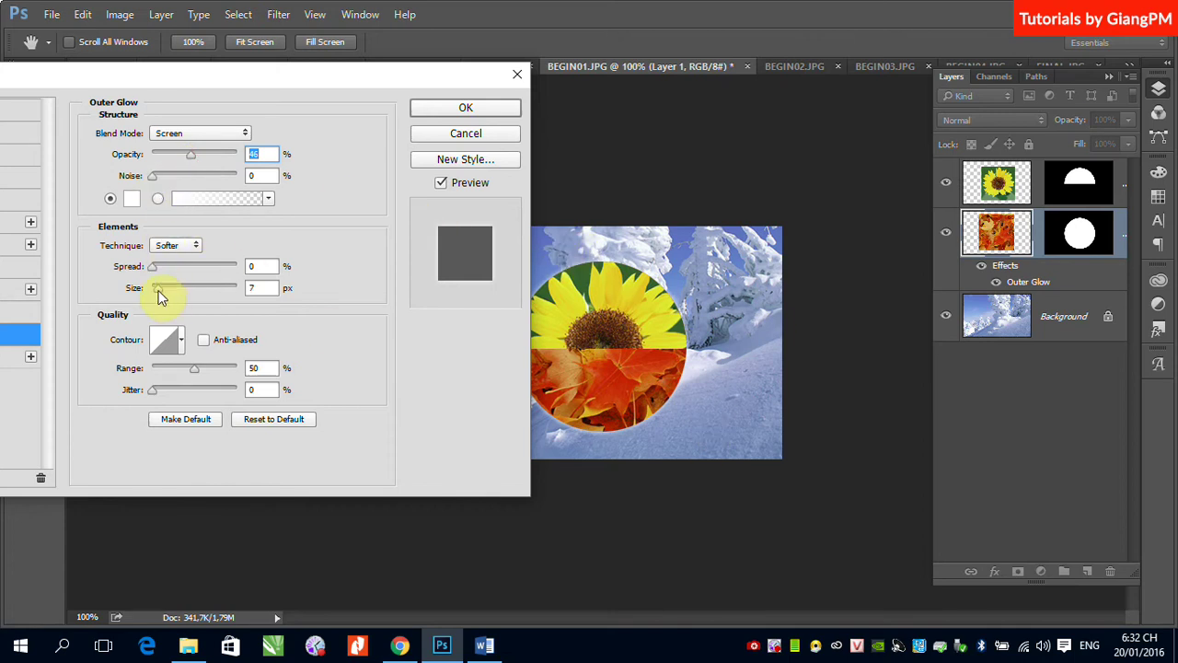
pyautogui.moveTo(158, 289)
pyautogui.mouseDown()
pyautogui.moveTo(179, 289)
pyautogui.moveTo(160, 288)
pyautogui.moveTo(171, 291)
pyautogui.moveTo(160, 286)
pyautogui.moveTo(176, 267)
pyautogui.moveTo(194, 272)
pyautogui.moveTo(162, 276)
pyautogui.mouseUp()
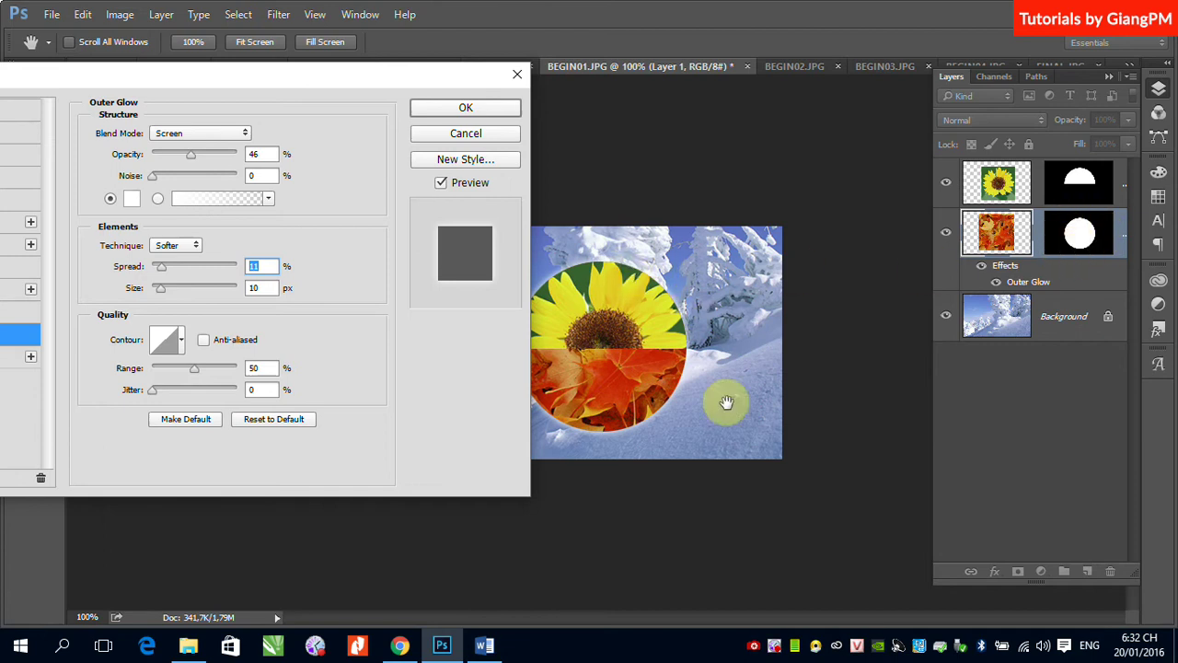
pyautogui.click(465, 109)
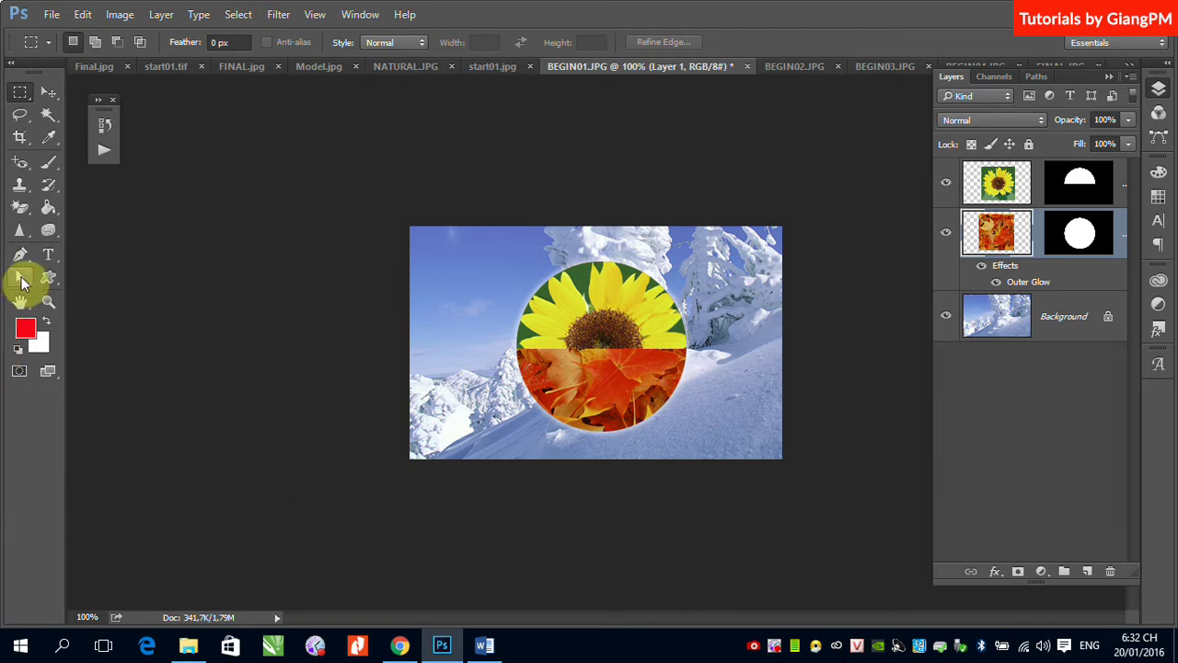
# Check the season lettering in FINAL.JPG, then set up the Horizontal Type Mask tool at 60 pt in BEGIN01.JPG.
pyautogui.click(48, 256)
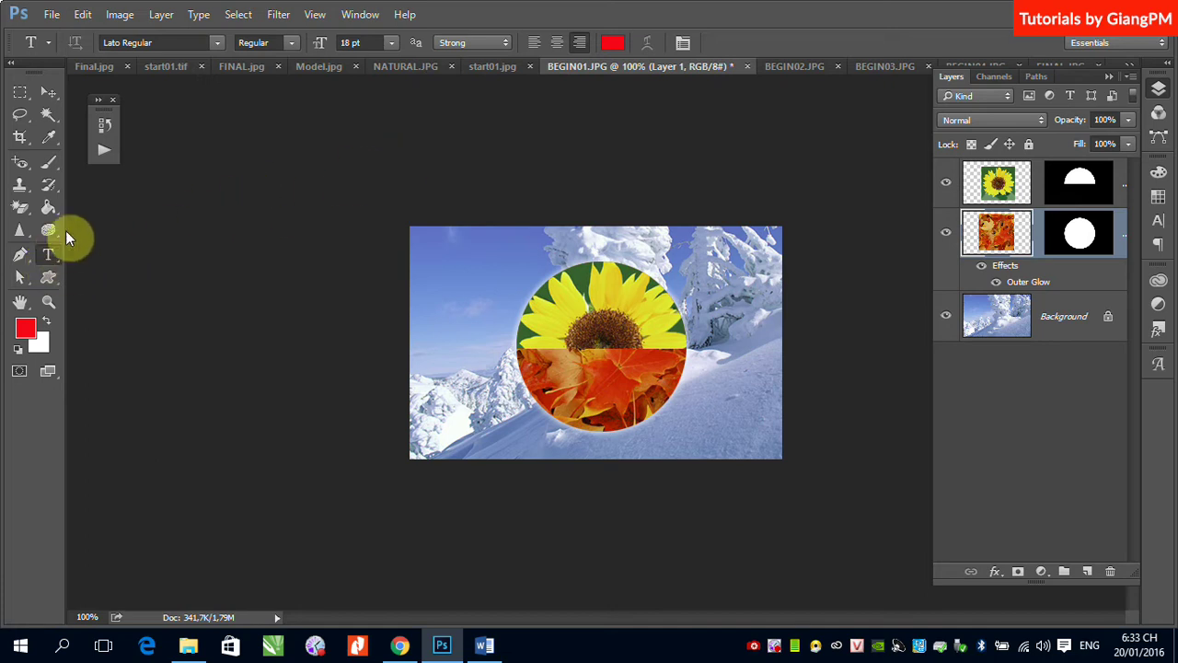
pyautogui.click(1109, 76)
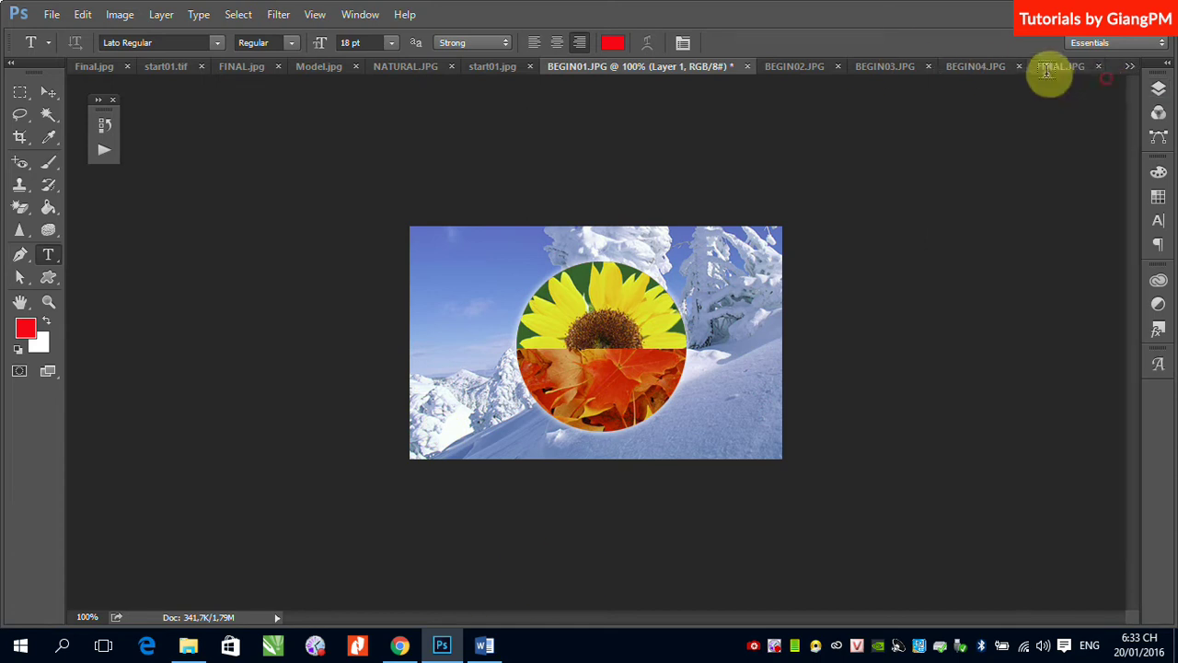
pyautogui.click(1047, 70)
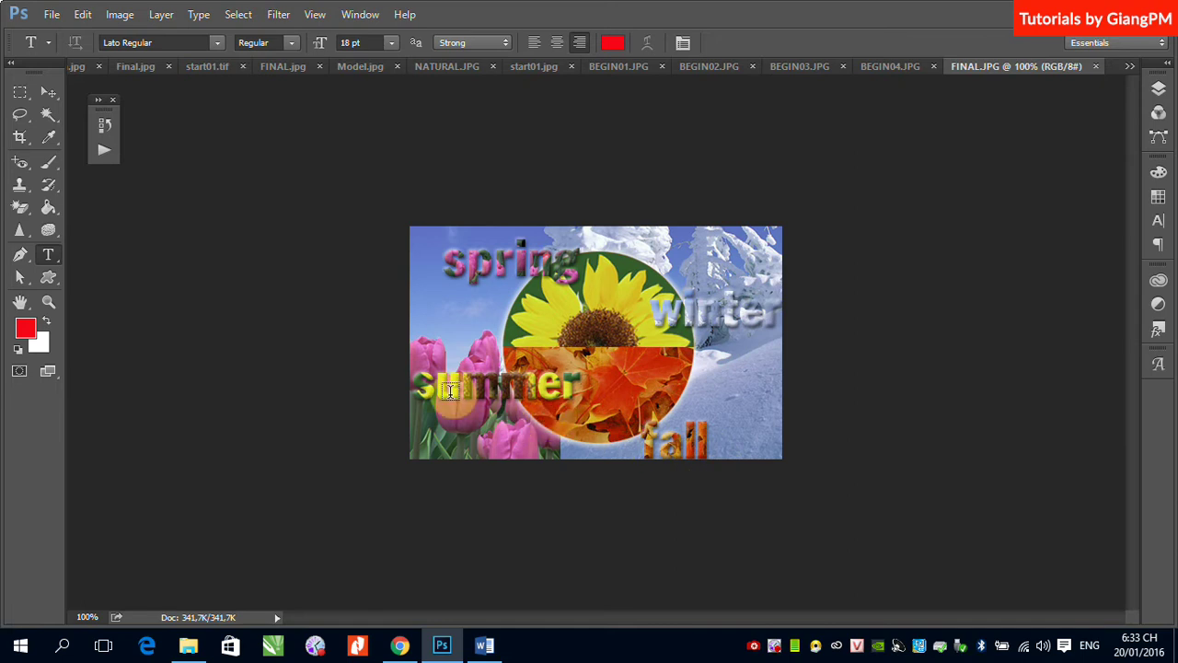
pyautogui.click(622, 70)
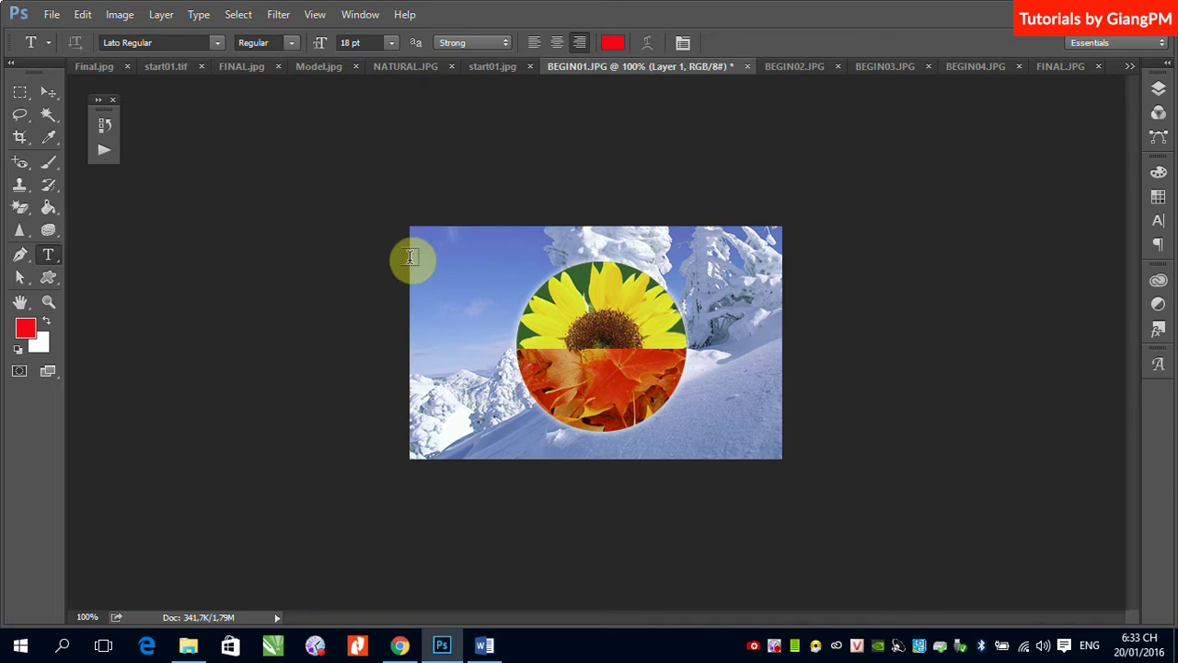
pyautogui.rightClick(42, 260)
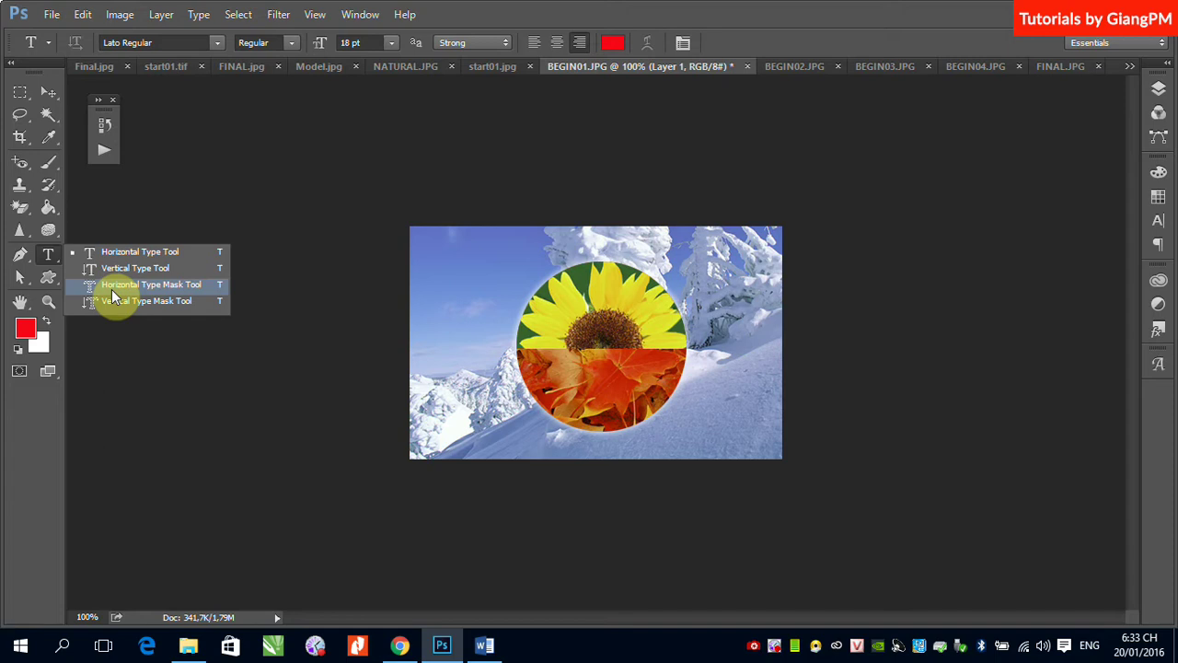
pyautogui.click(111, 288)
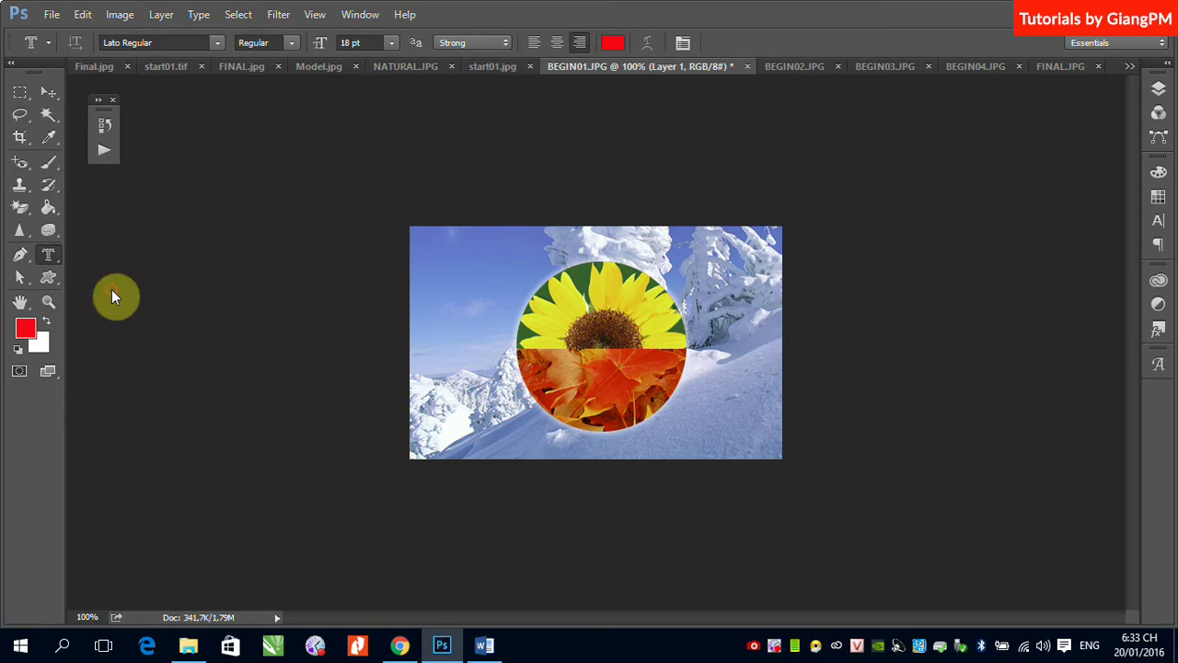
pyautogui.click(397, 40)
pyautogui.click(386, 302)
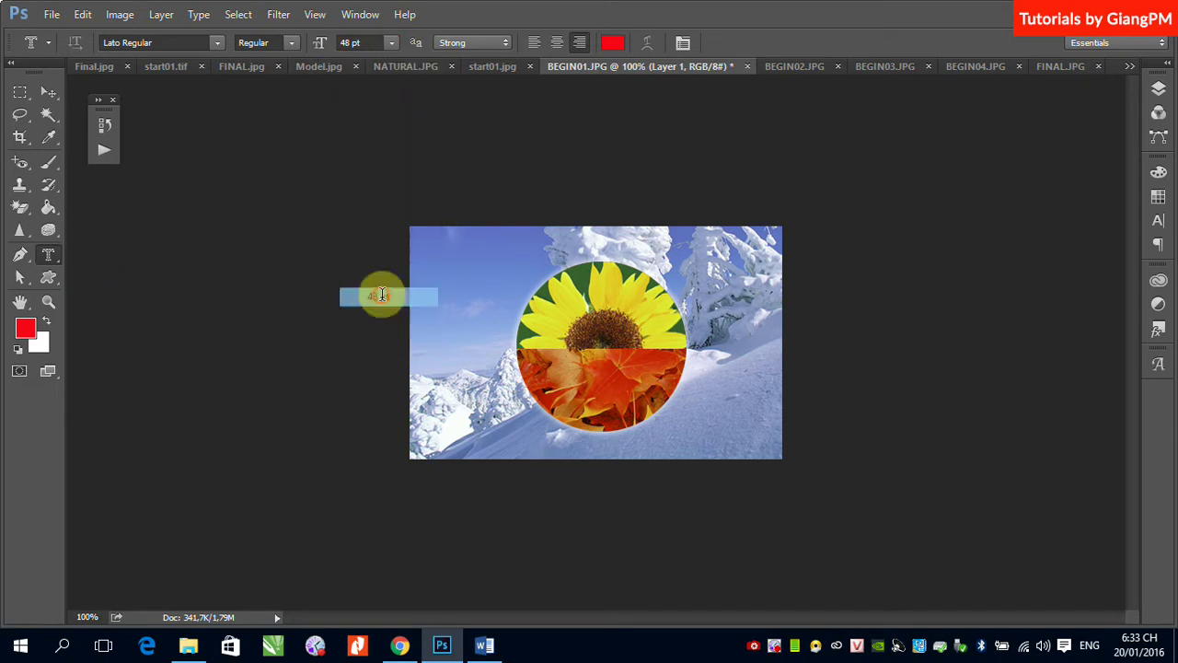
pyautogui.click(391, 42)
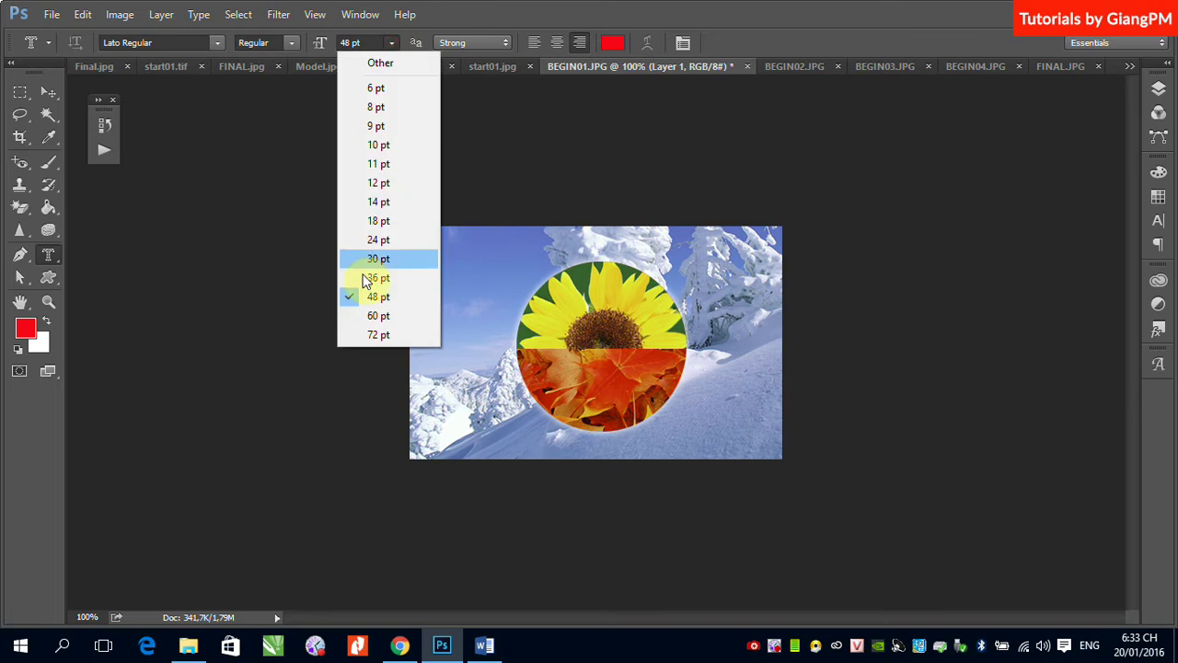
pyautogui.click(371, 316)
# Enter the mask text "Summer" starting in the snowy lower-left area of the photo and left-align it.
pyautogui.click(431, 407)
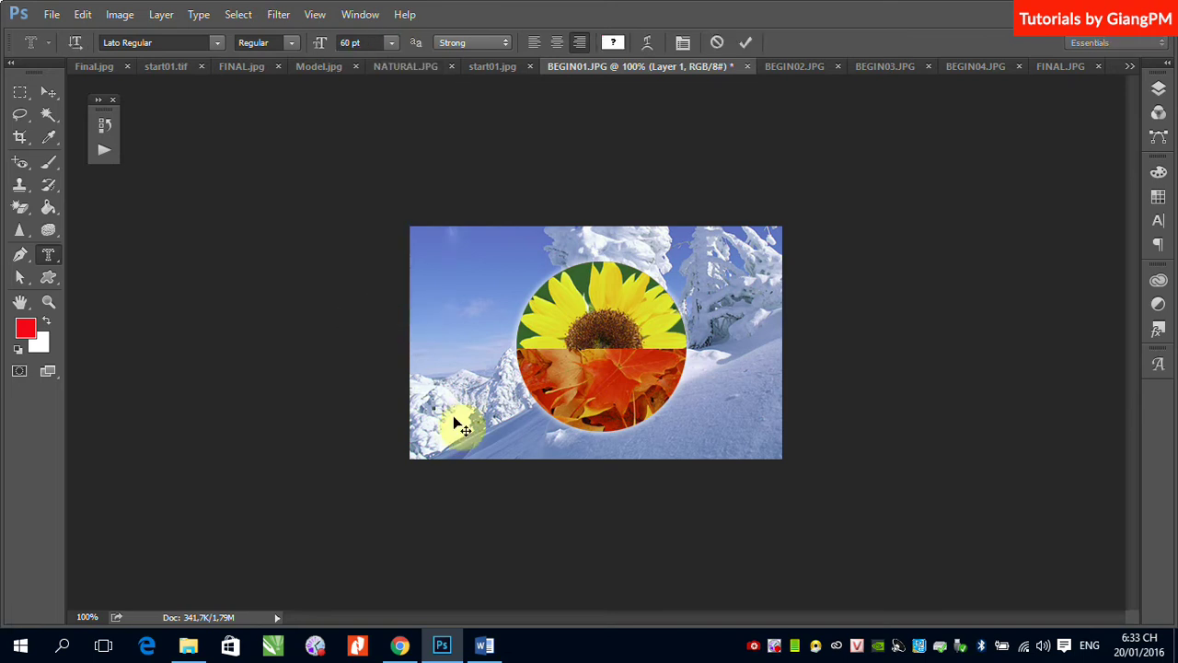
pyautogui.write('S')
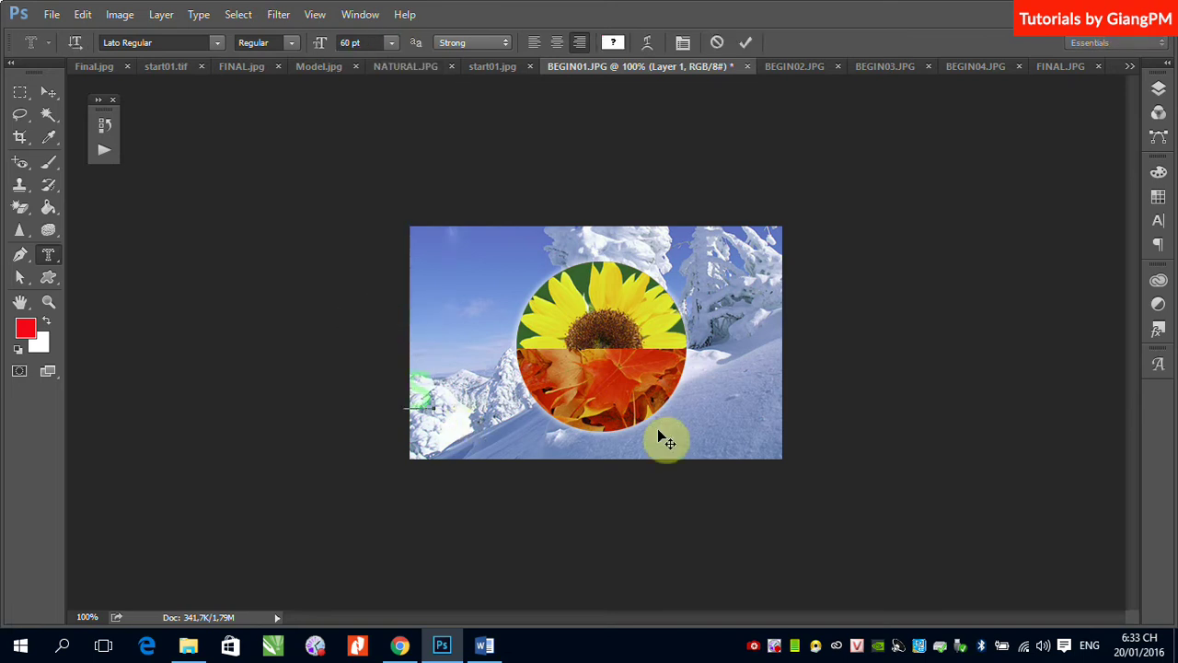
pyautogui.write('PRING S')
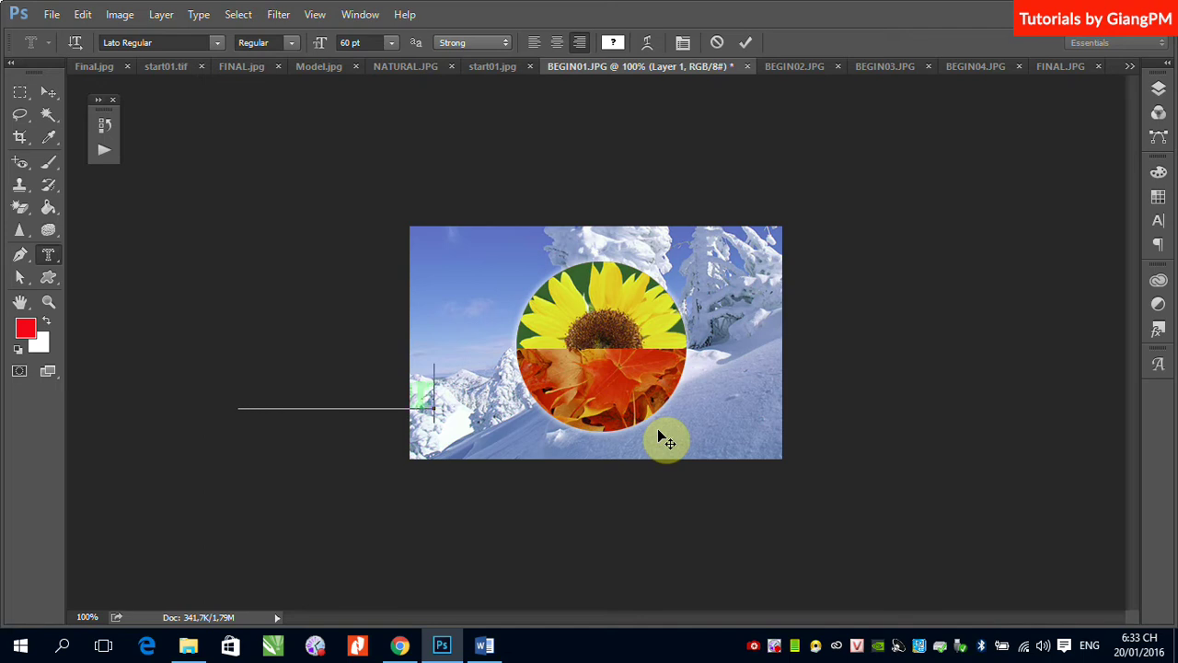
pyautogui.moveTo(433, 395); pyautogui.dragTo(193, 399)
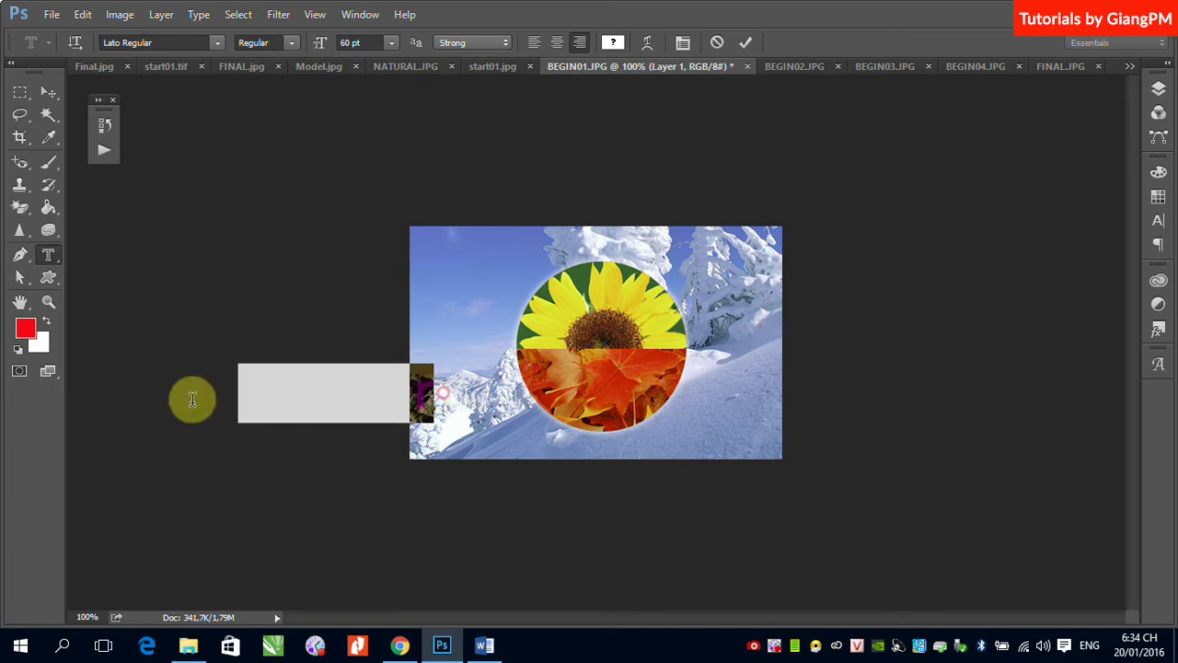
pyautogui.click(533, 42)
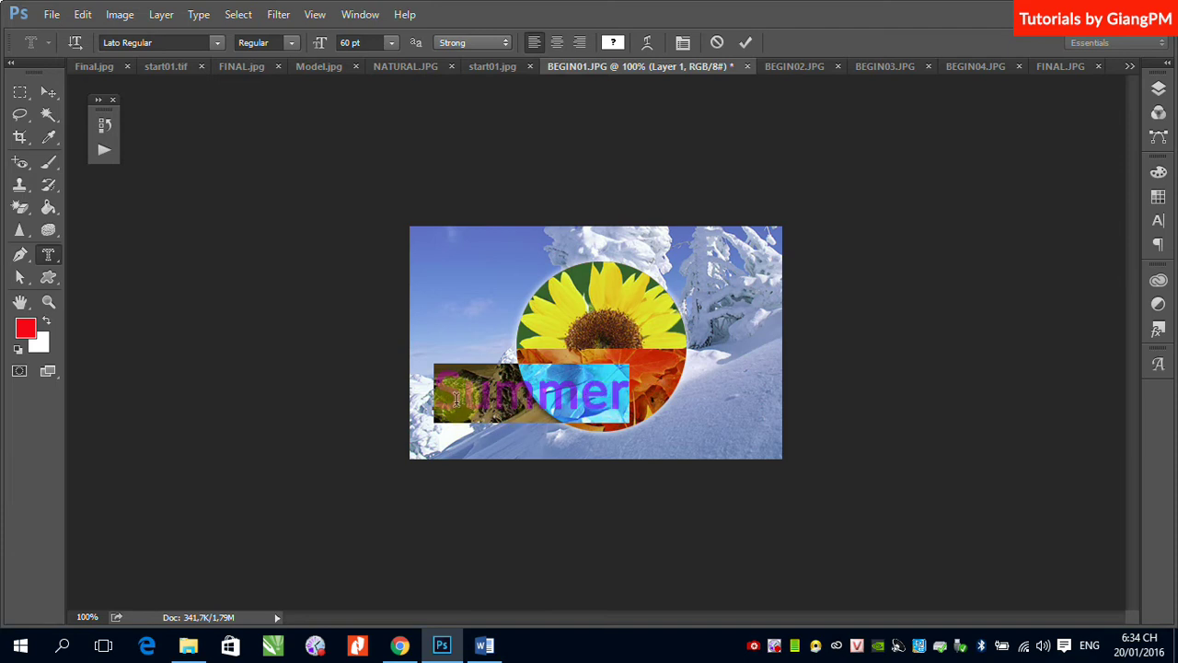
# Change the initial letter to lowercase so the text reads "summer" and commit it as a selection.
pyautogui.moveTo(440, 394); pyautogui.dragTo(569, 397)
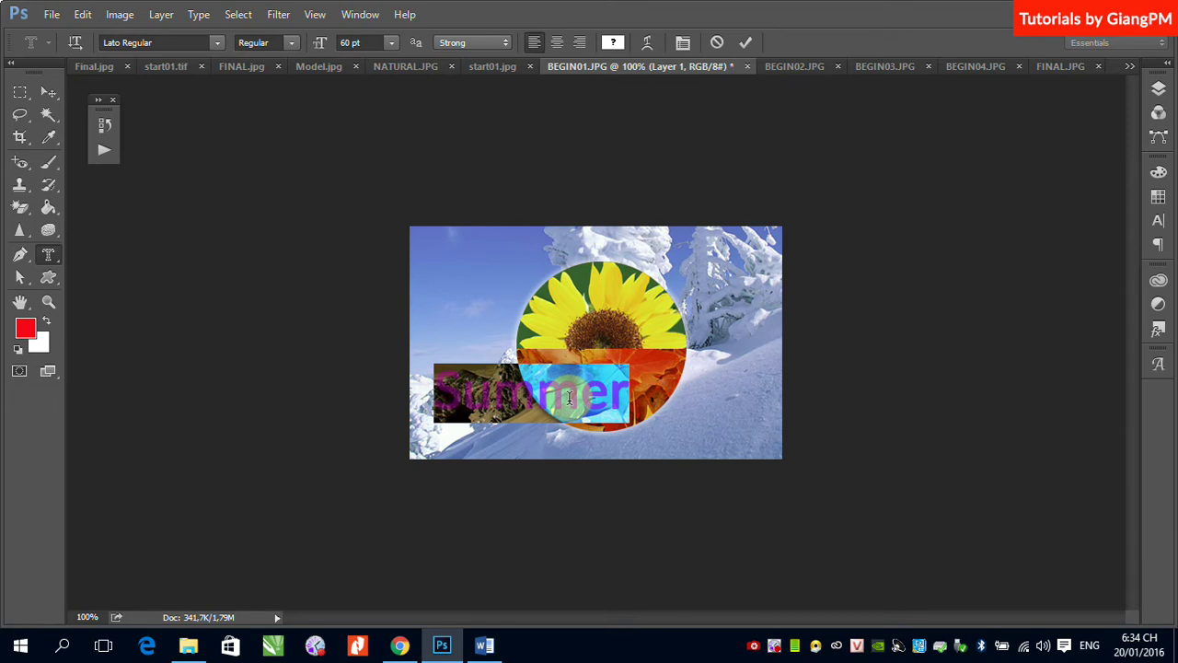
pyautogui.moveTo(437, 394); pyautogui.dragTo(455, 392)
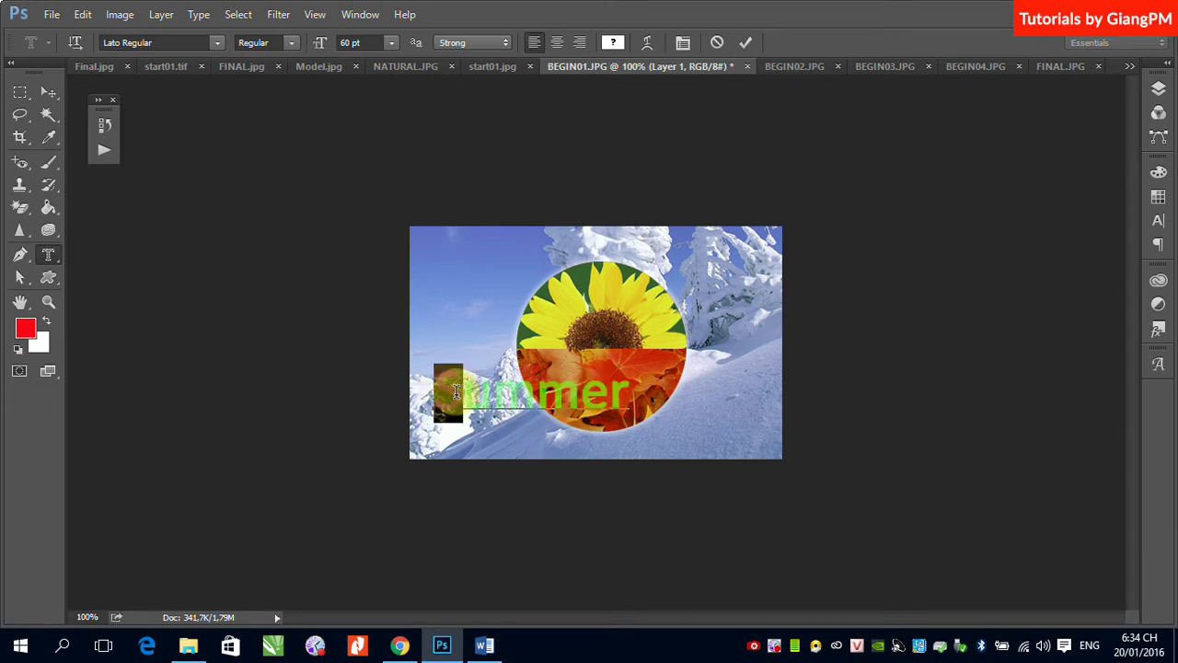
pyautogui.click(458, 405)
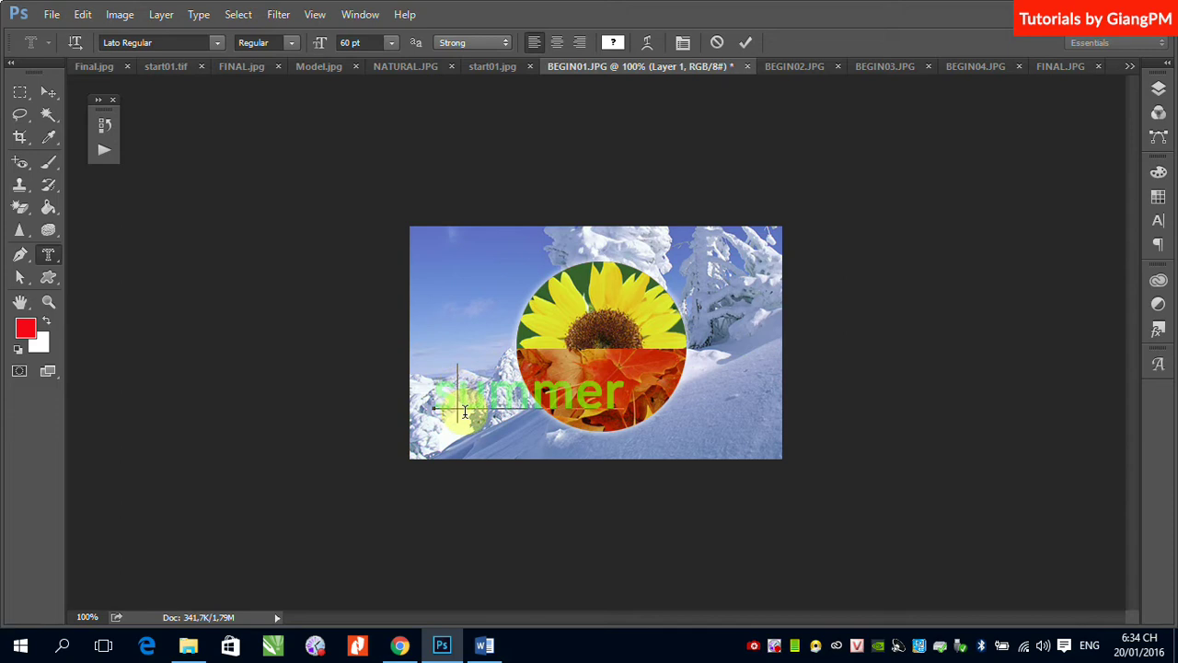
pyautogui.click(51, 99)
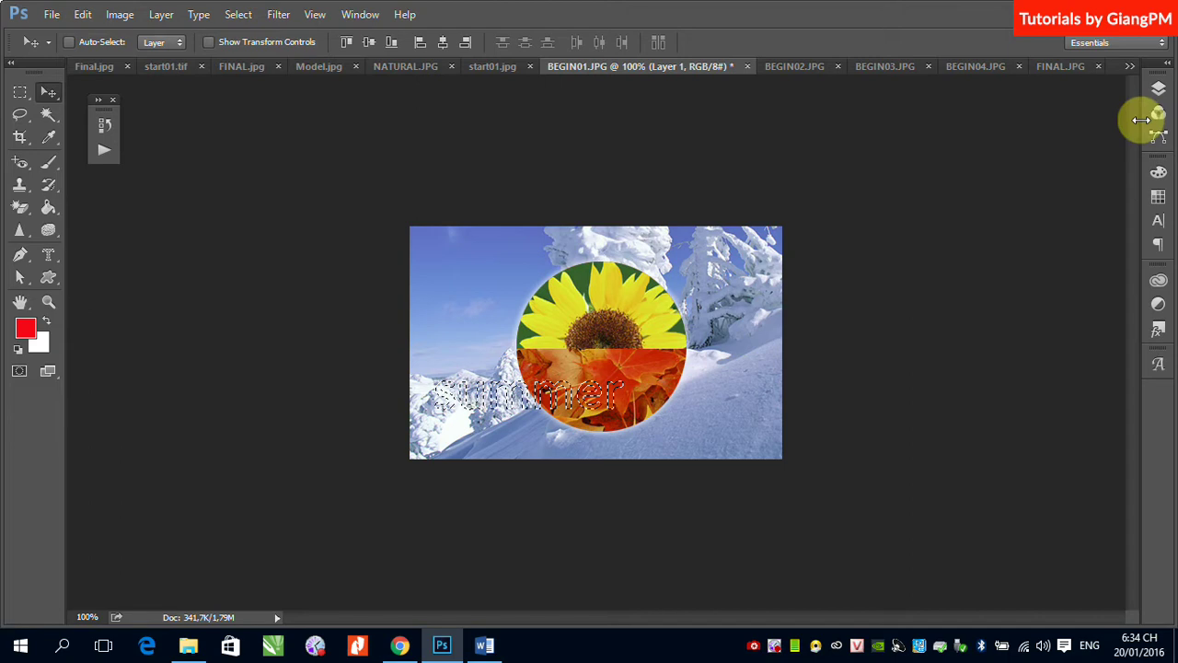
# Copy the sunflower image from BEGIN03.JPG, paste it into the "summer" selection in BEGIN01.JPG and adjust its position inside the letters.
pyautogui.click(887, 73)
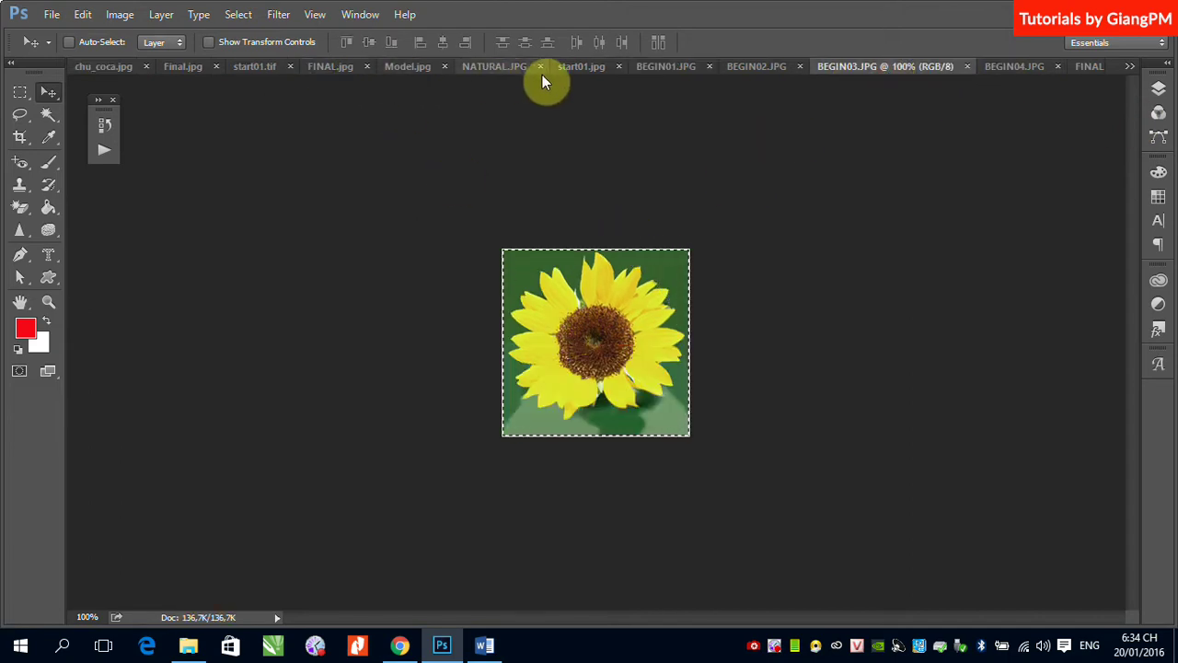
pyautogui.click(672, 68)
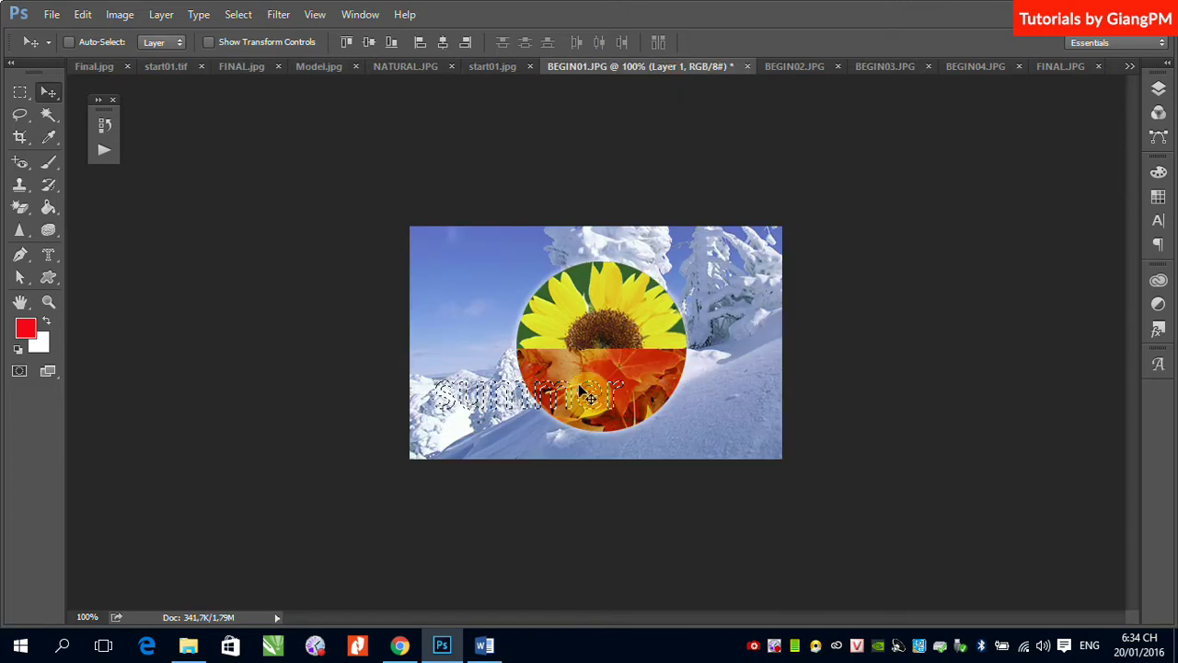
pyautogui.click(82, 16)
pyautogui.moveTo(174, 160)
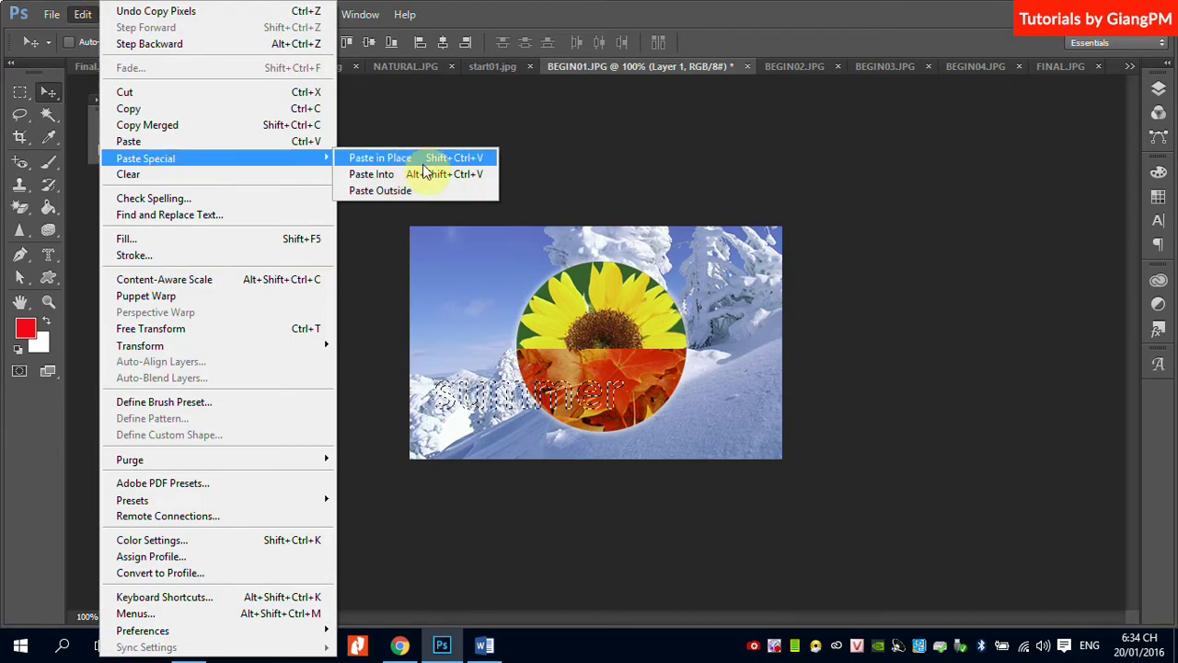
pyautogui.click(410, 175)
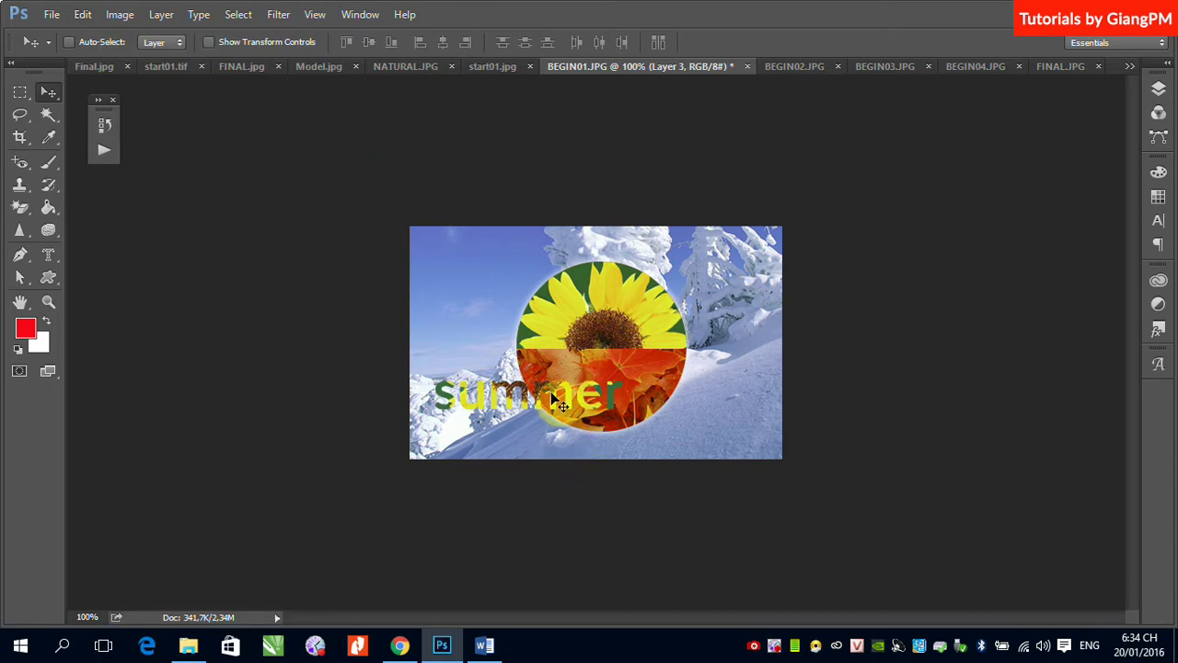
pyautogui.moveTo(558, 403); pyautogui.dragTo(581, 419)
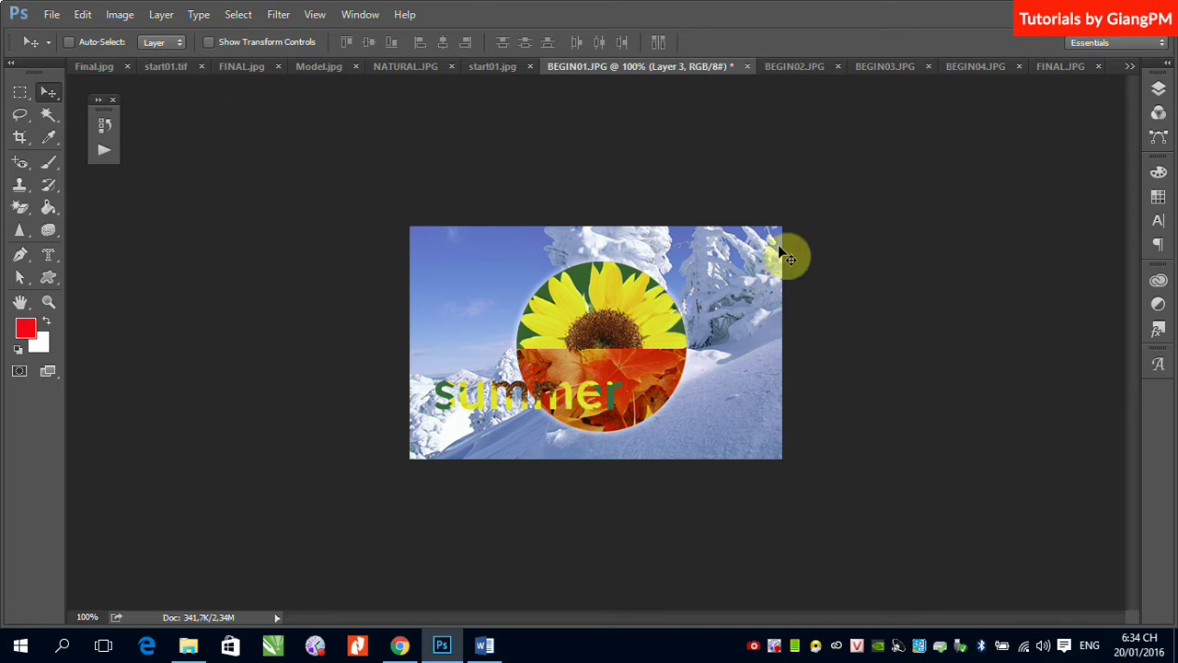
# Compare the lettering with FINAL.JPG and apply a Bevel & Emboss layer style with default settings to the "summer" layer in BEGIN01.JPG.
pyautogui.click(1063, 67)
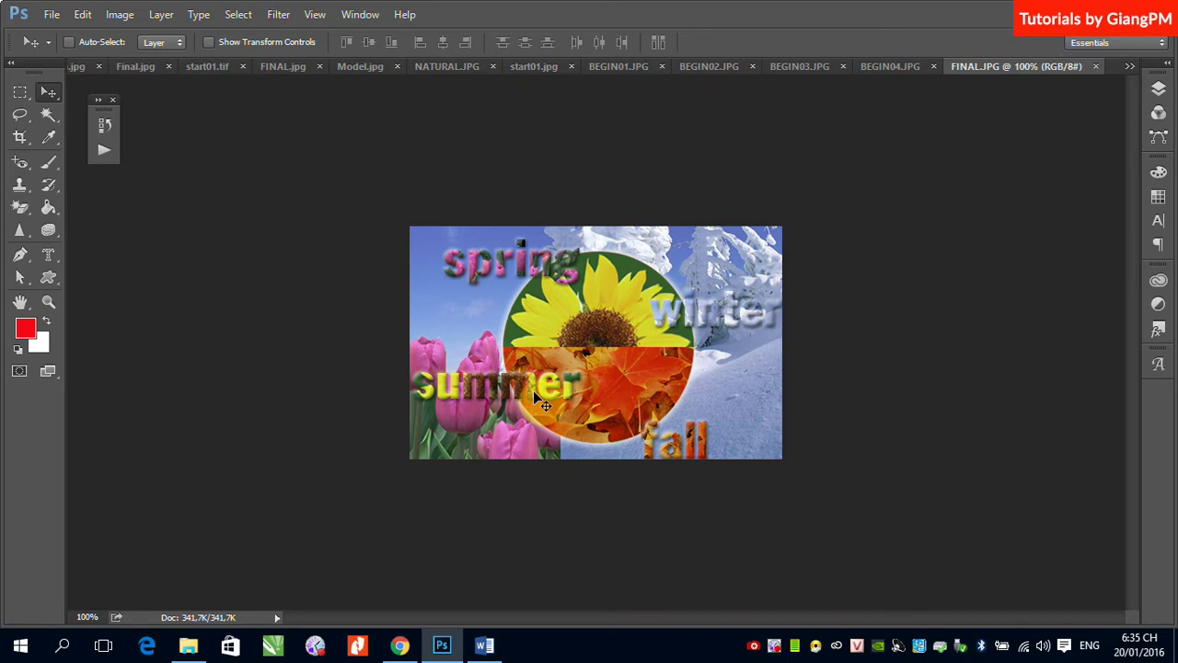
pyautogui.click(627, 66)
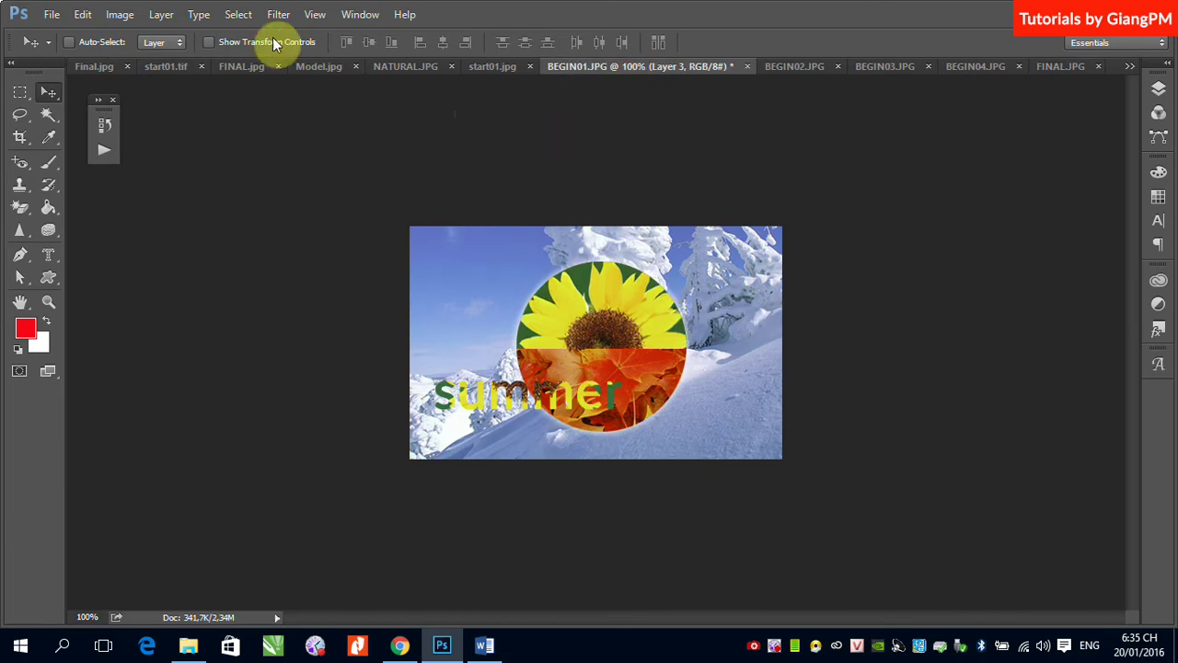
pyautogui.click(158, 15)
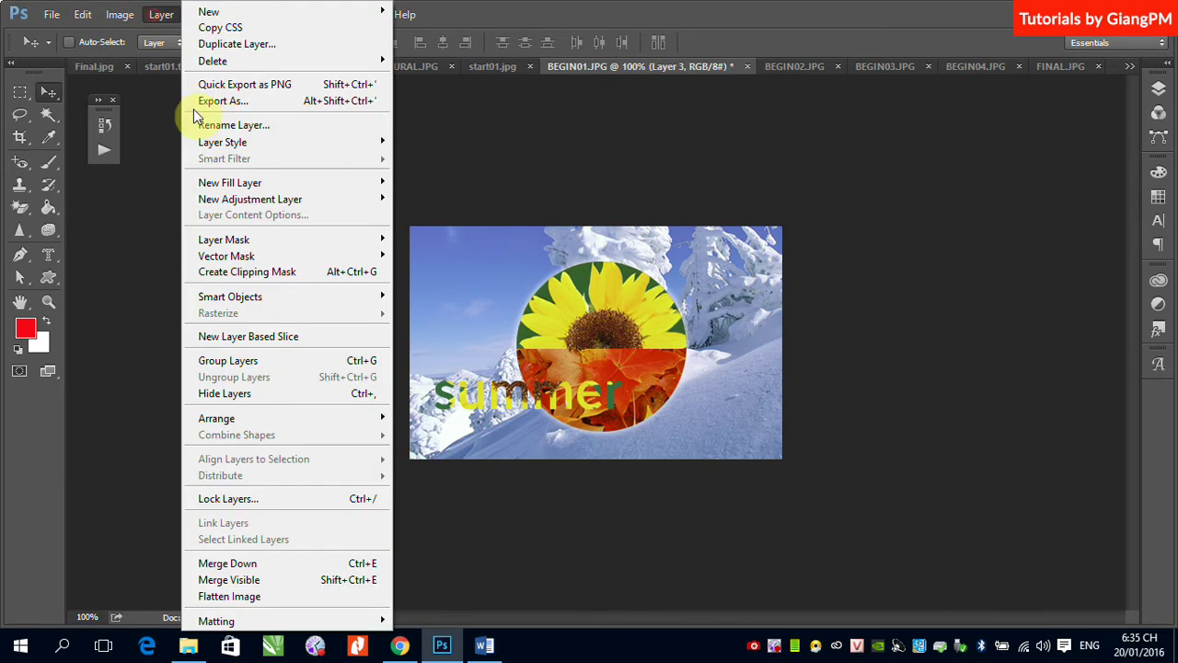
pyautogui.moveTo(237, 144)
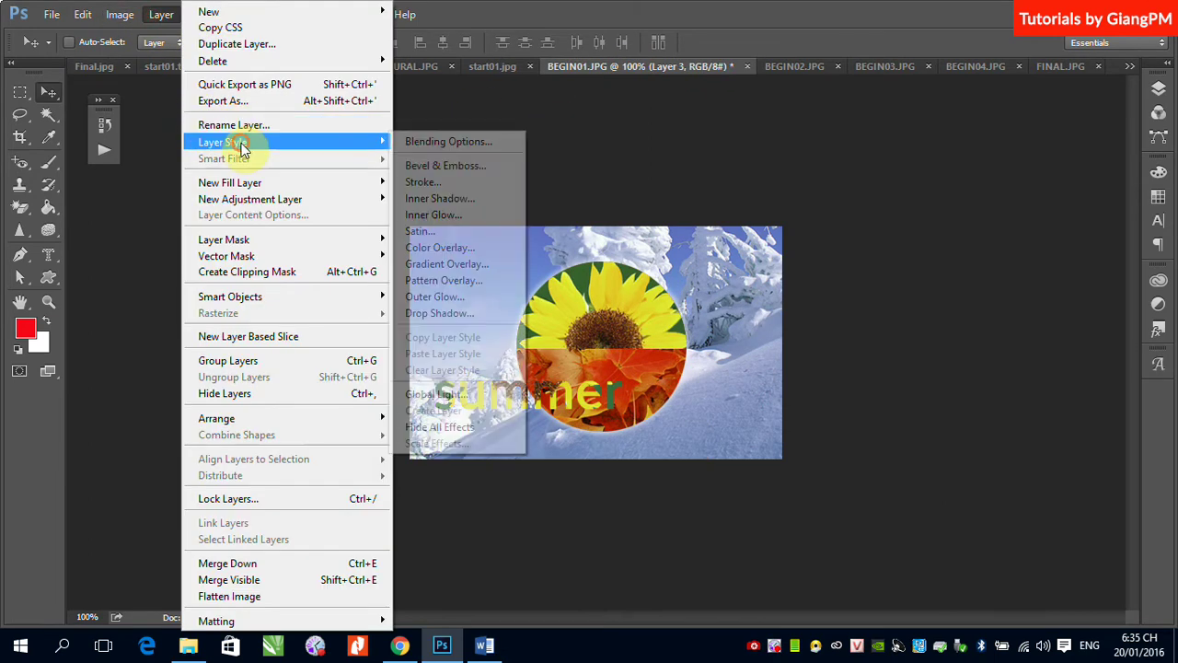
pyautogui.click(460, 167)
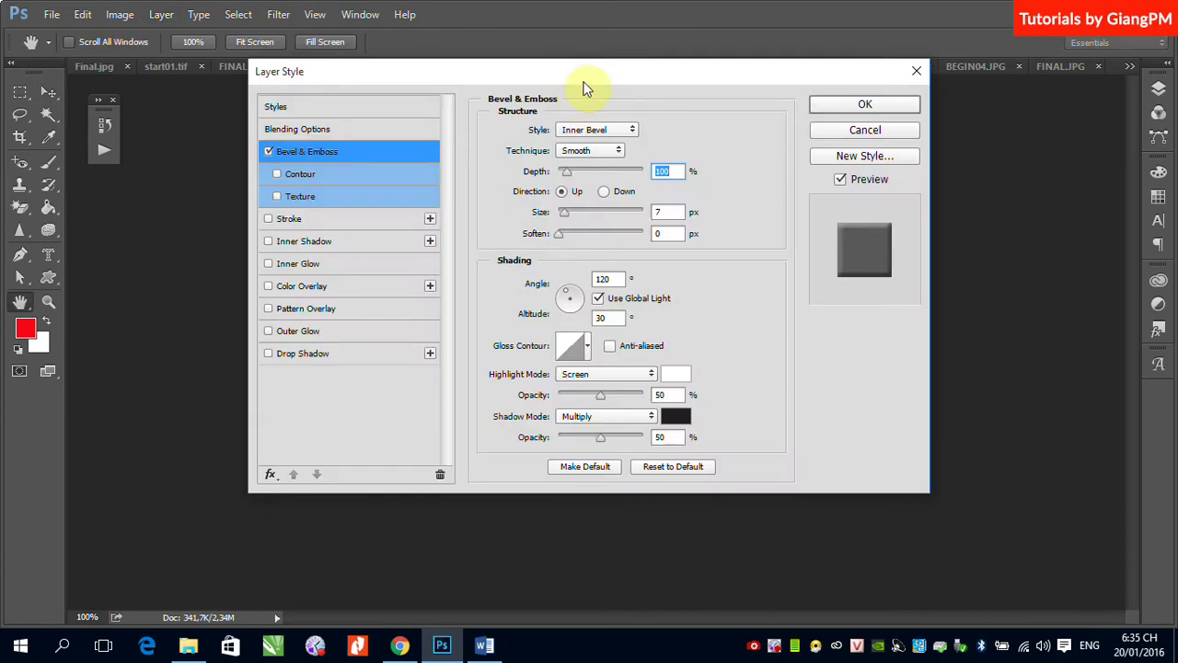
pyautogui.moveTo(705, 76); pyautogui.dragTo(1064, 168)
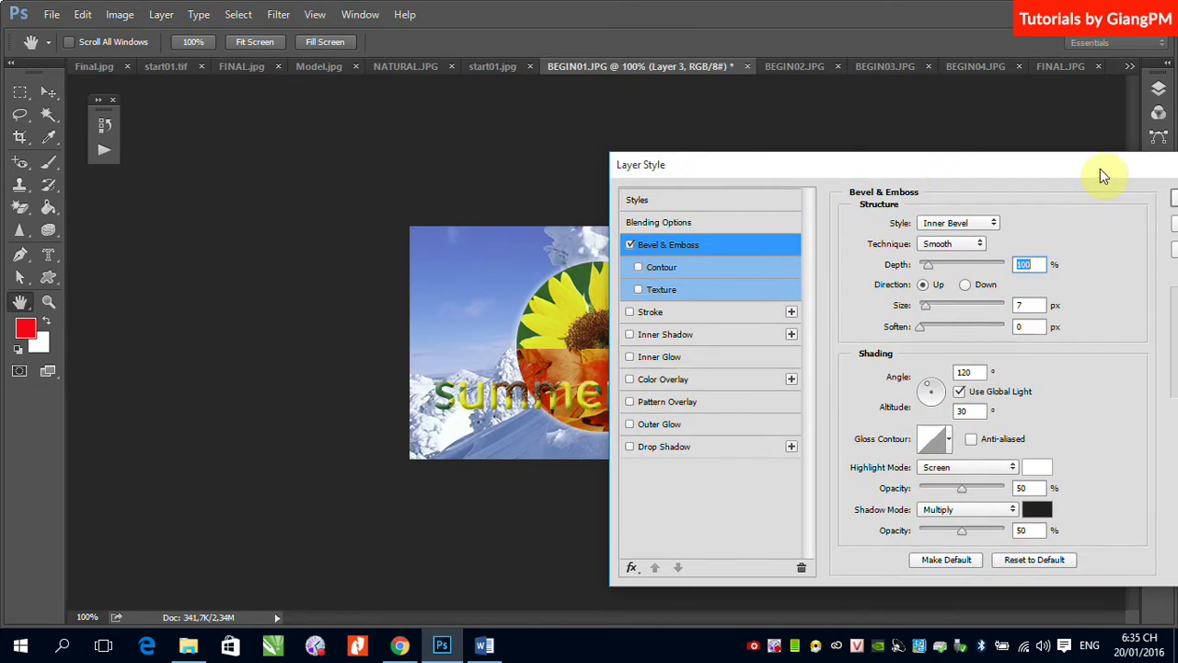
pyautogui.moveTo(1102, 175); pyautogui.dragTo(989, 210)
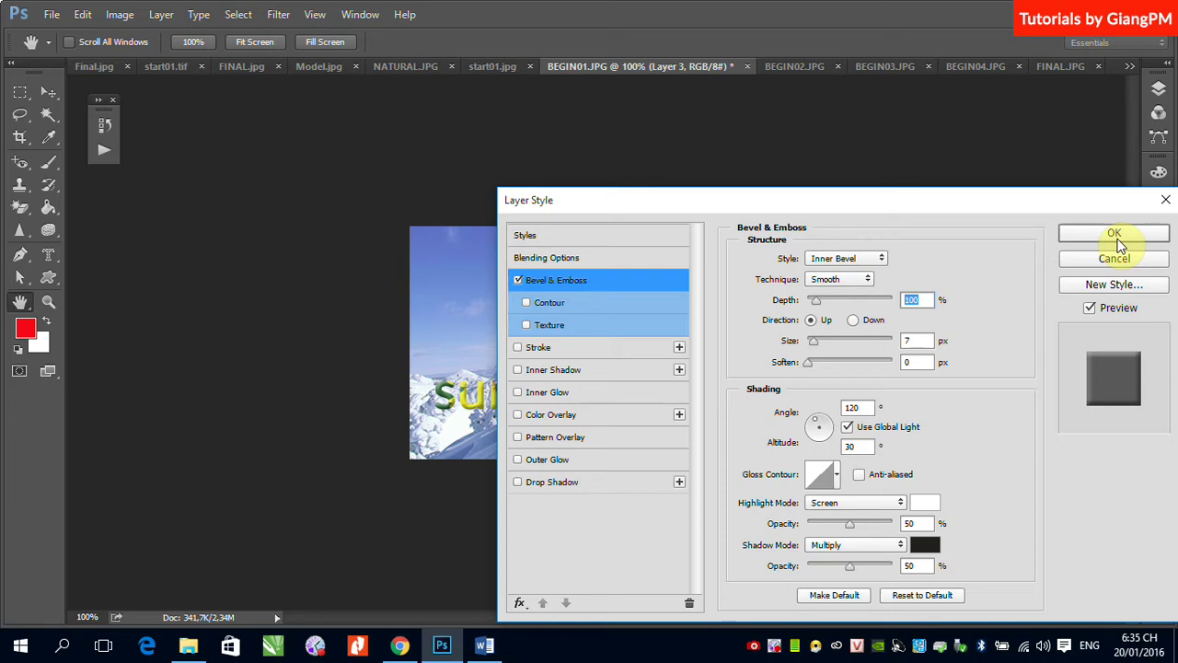
pyautogui.click(1115, 236)
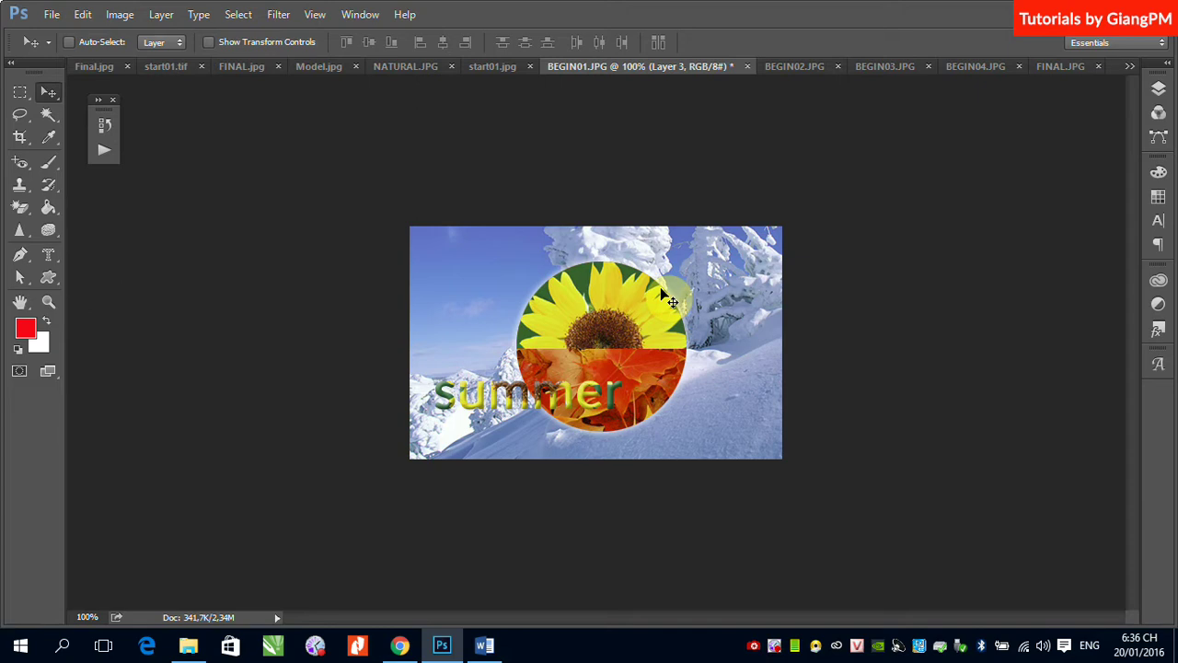
# Delete the circle, half-circle and "summer" layers so only the Background layer is left in BEGIN01.JPG.
pyautogui.click(1158, 90)
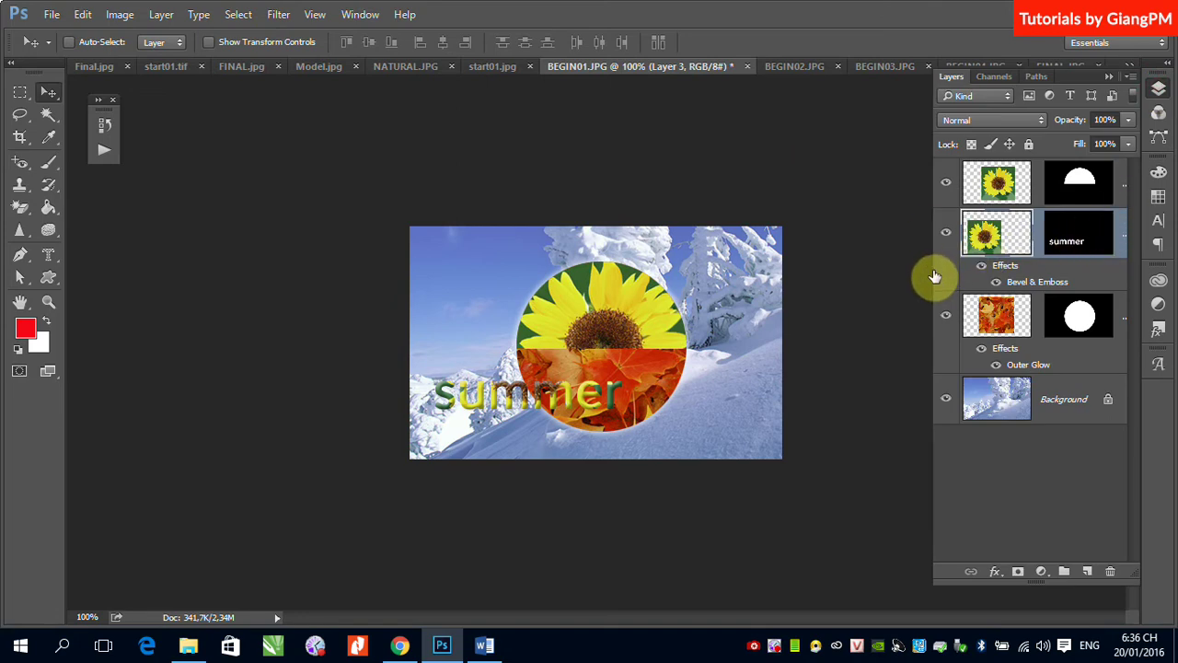
pyautogui.moveTo(932, 269); pyautogui.dragTo(865, 270)
pyautogui.click(1106, 189)
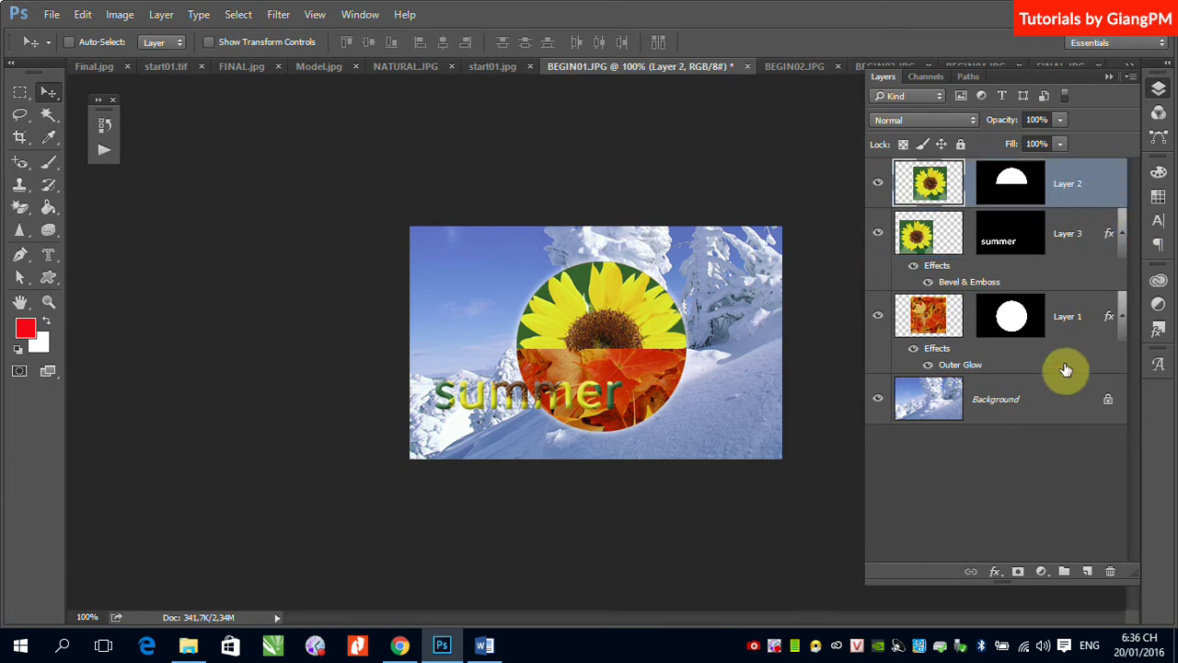
pyautogui.keyDown('shift'); pyautogui.click(1077, 356); pyautogui.keyUp('shift')
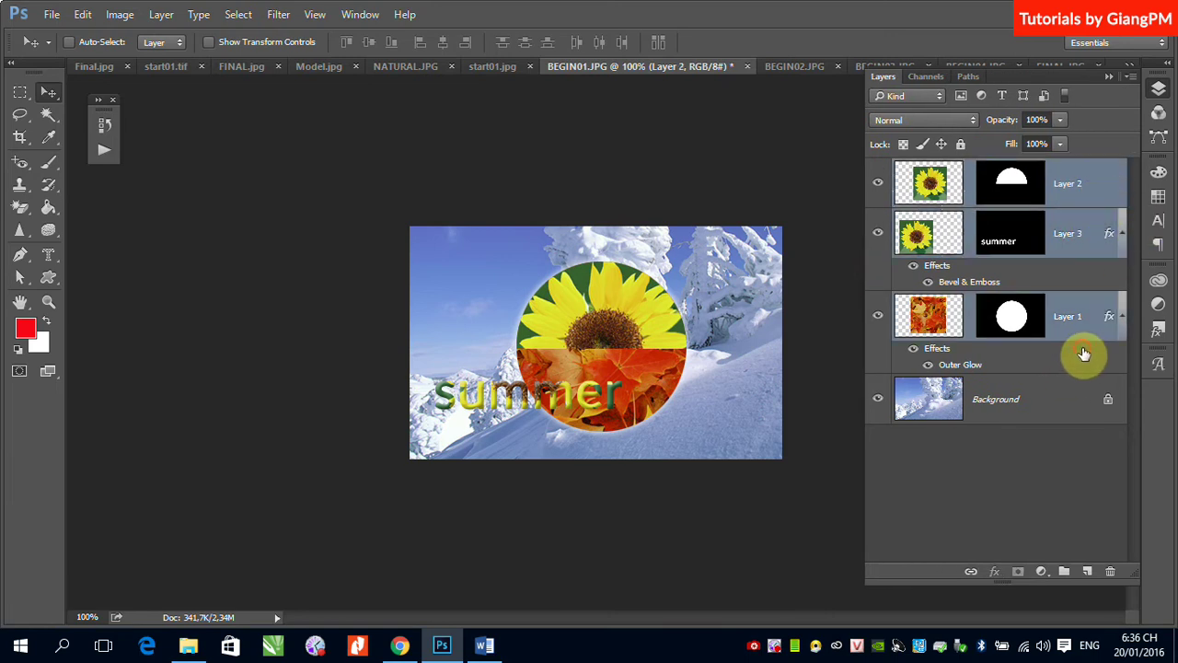
pyautogui.click(1110, 572)
pyautogui.click(552, 252)
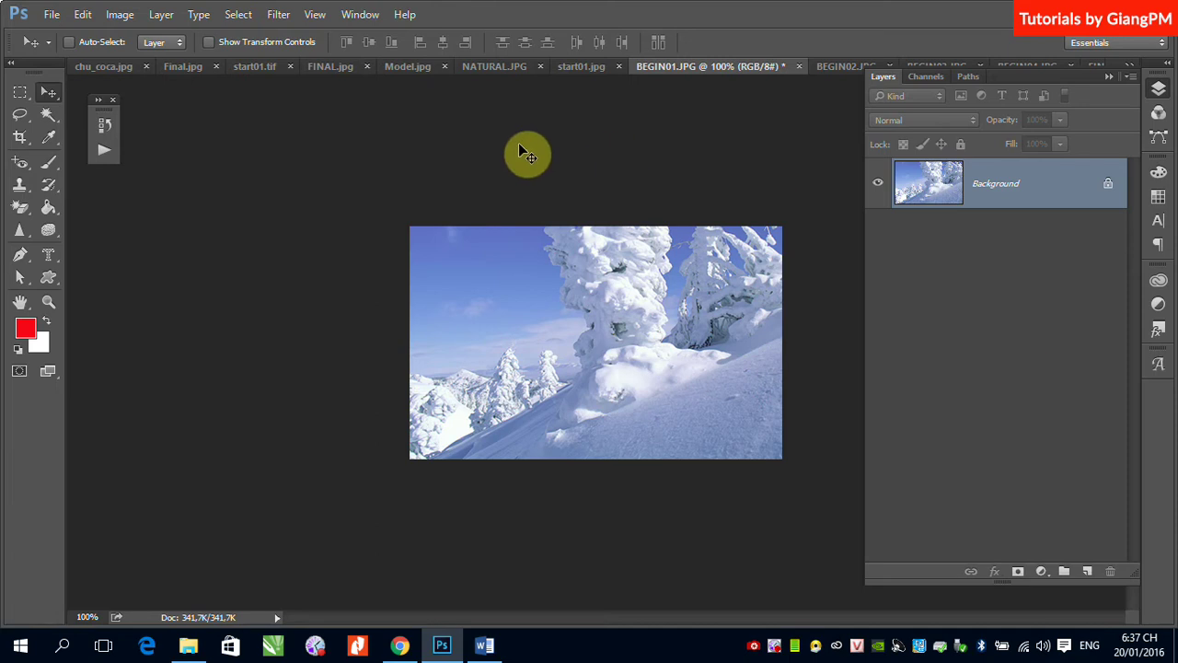
# Draw a circular selection mid-photo on a new layer, fill it with the red foreground colour, deselect, and nudge the circle slightly up and left.
pyautogui.moveTo(15, 96); pyautogui.dragTo(61, 102)
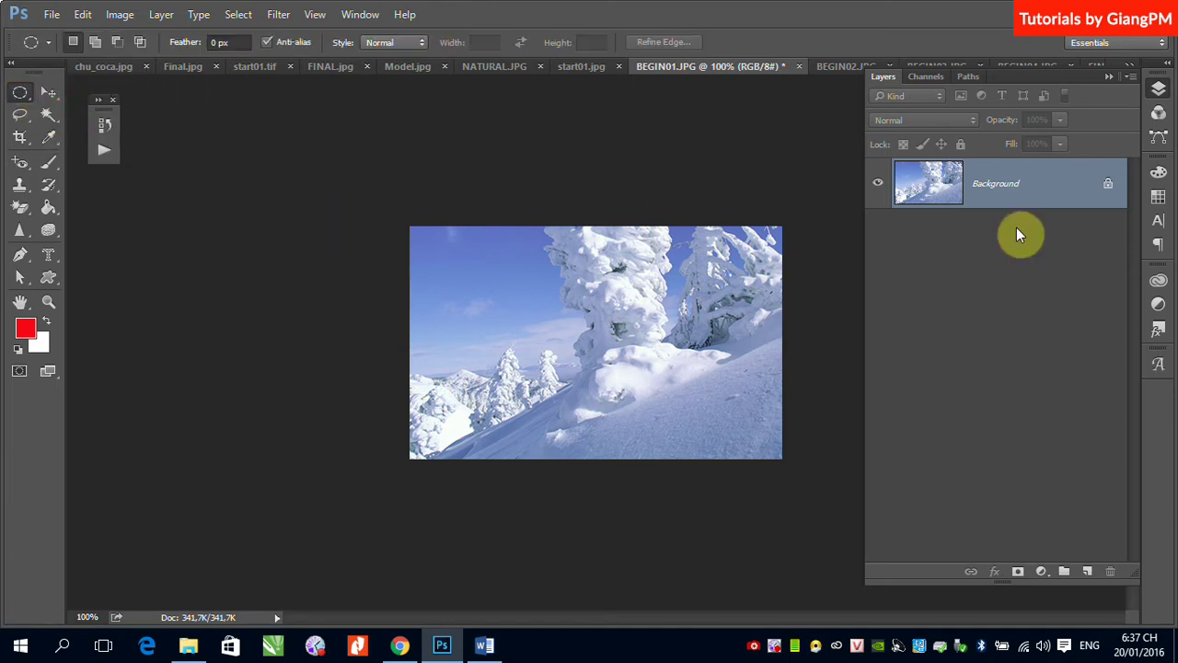
pyautogui.click(1089, 573)
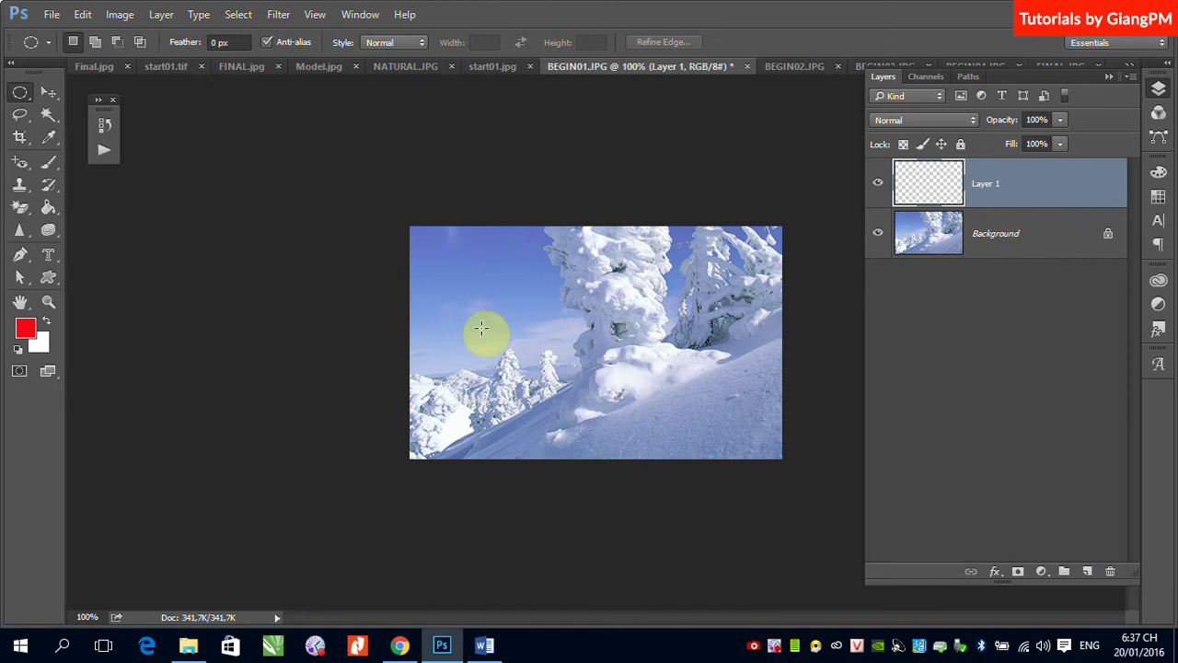
pyautogui.moveTo(529, 262); pyautogui.dragTo(678, 436)
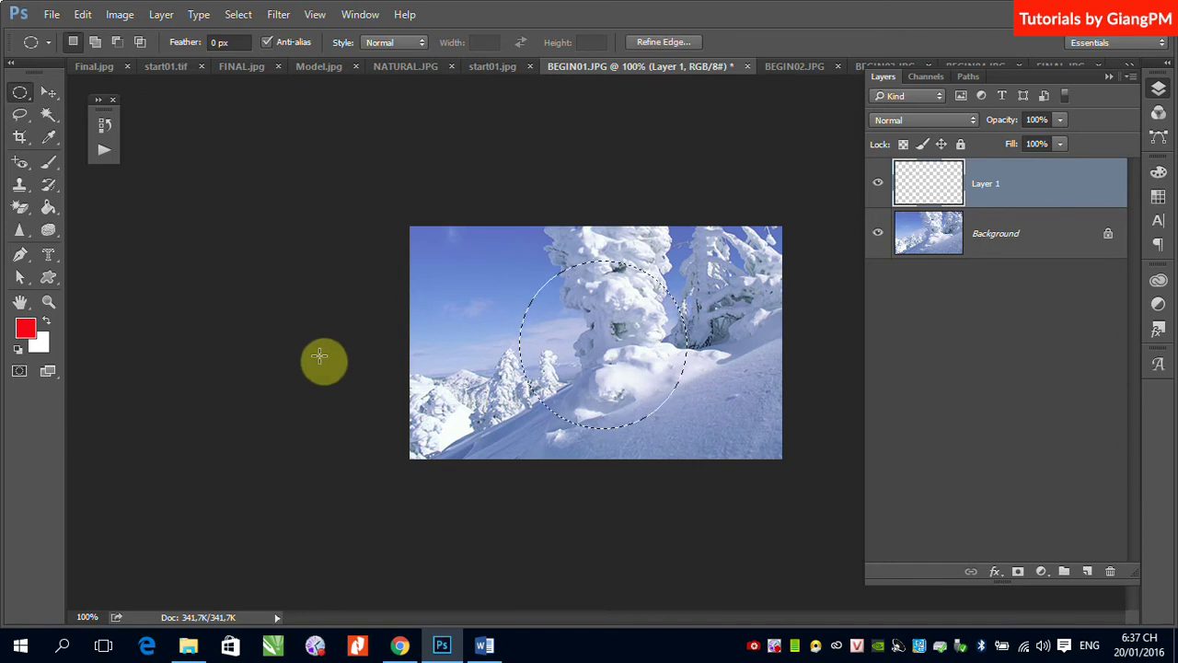
pyautogui.hotkey('alt', 'BackSpace')
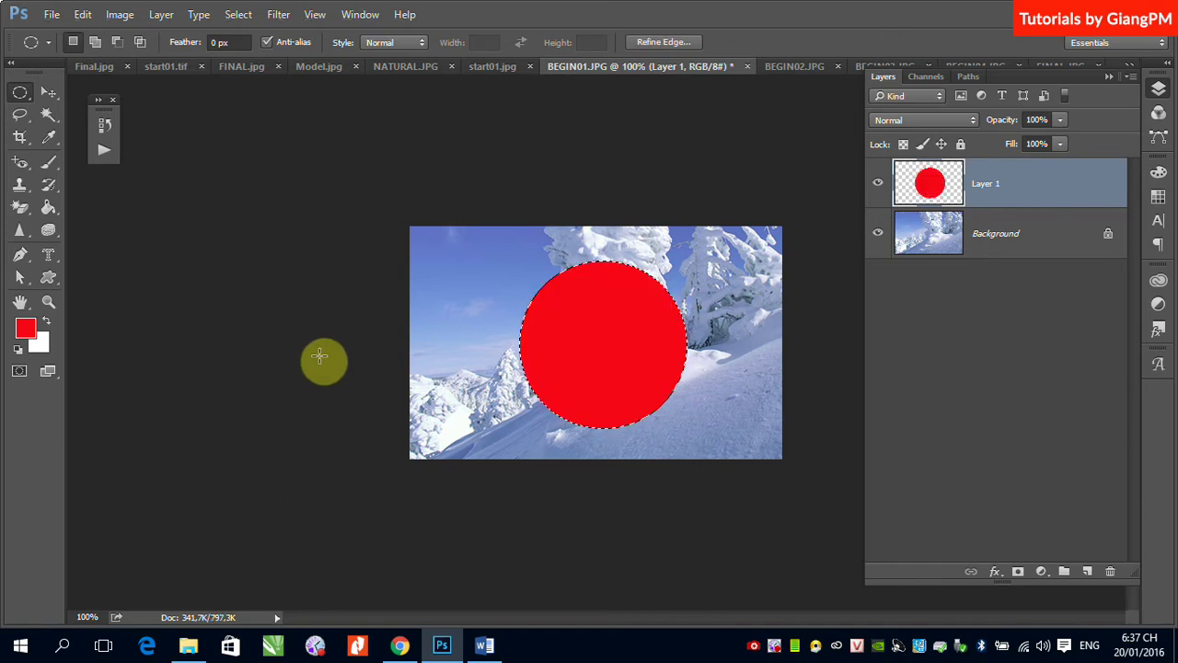
pyautogui.hotkey('ctrl', 'd')
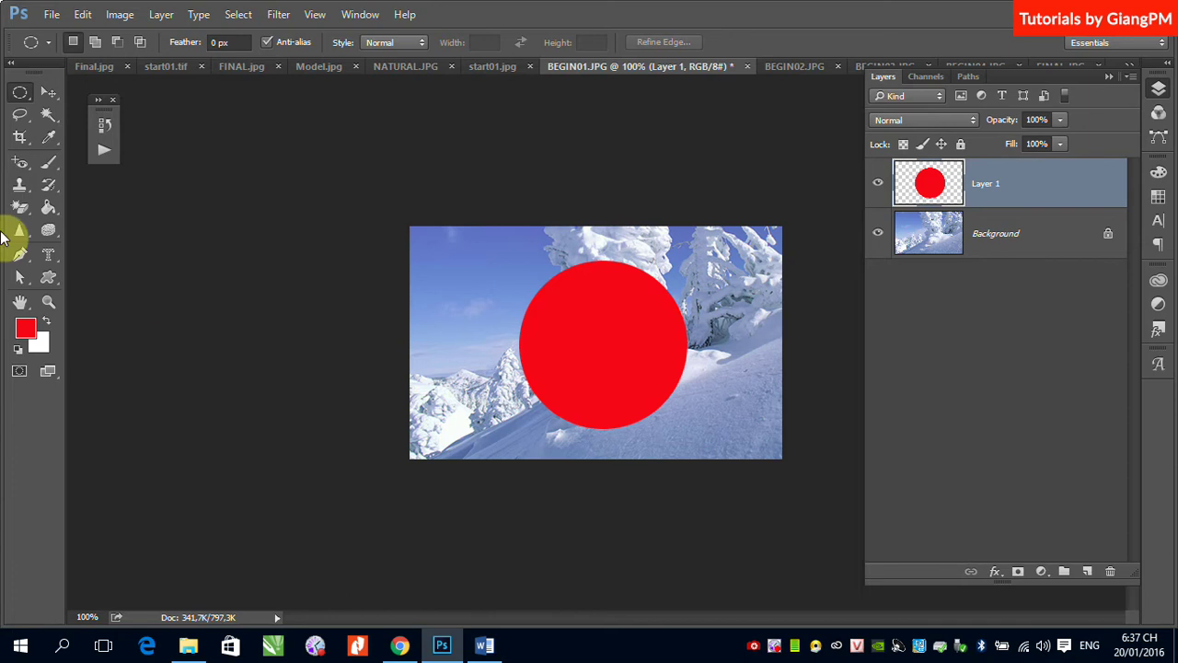
pyautogui.click(49, 92)
pyautogui.moveTo(610, 371); pyautogui.dragTo(600, 359)
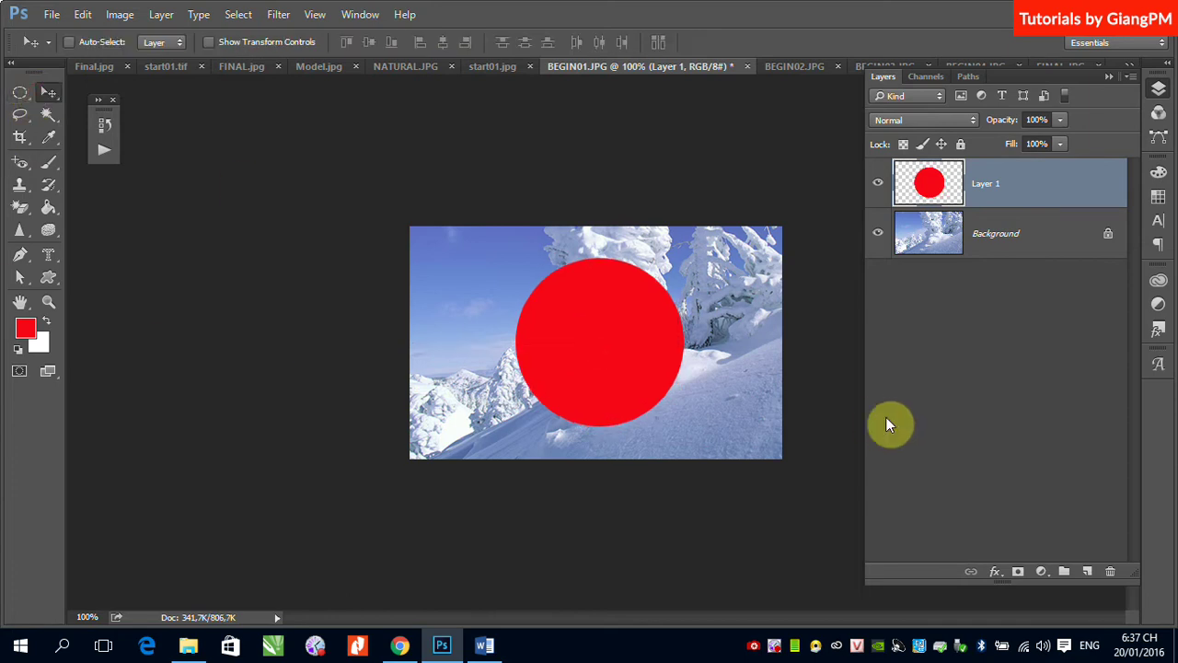
# Bring the autumn-leaves image from BEGIN04.JPG into BEGIN01.JPG as a layer above the red circle.
pyautogui.click(1106, 77)
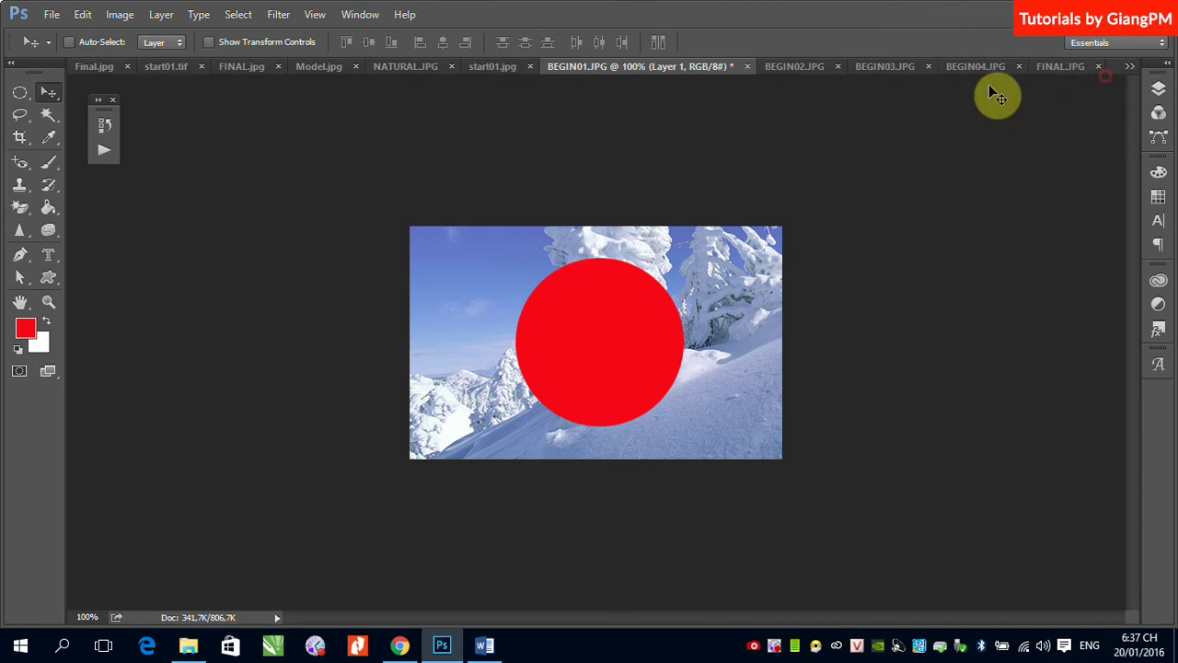
pyautogui.click(979, 69)
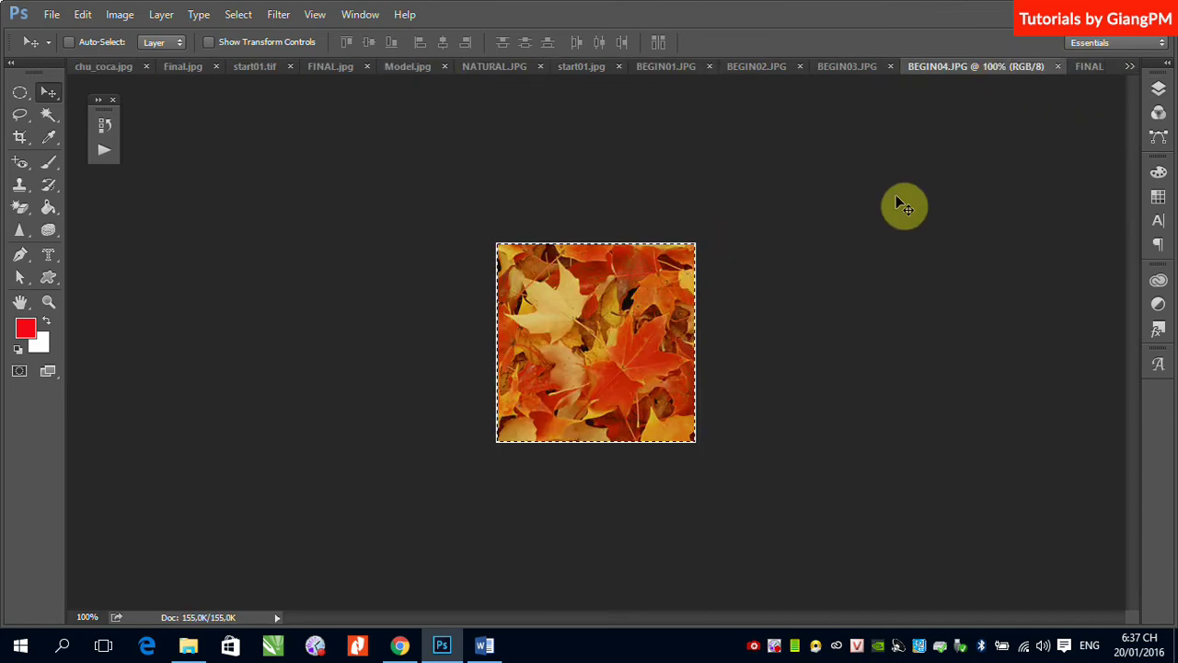
pyautogui.press('ctrl')
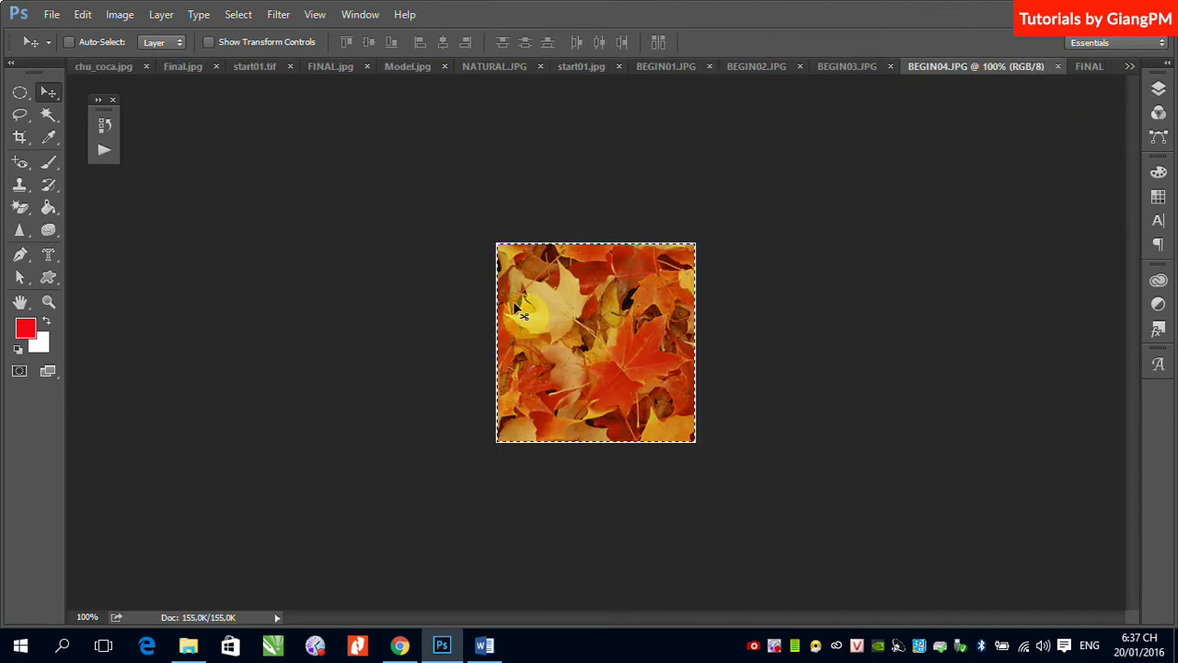
pyautogui.moveTo(565, 343); pyautogui.dragTo(808, 291)
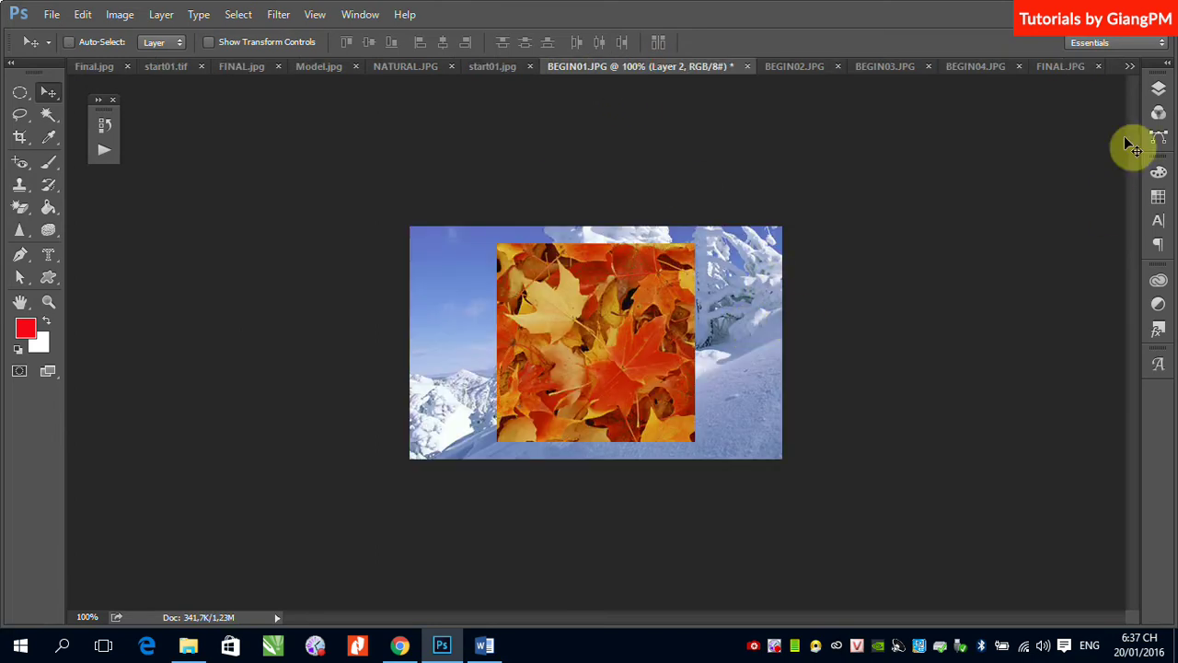
# Create a clipping mask that confines the leaves layer to the red circle beneath it.
pyautogui.click(1158, 89)
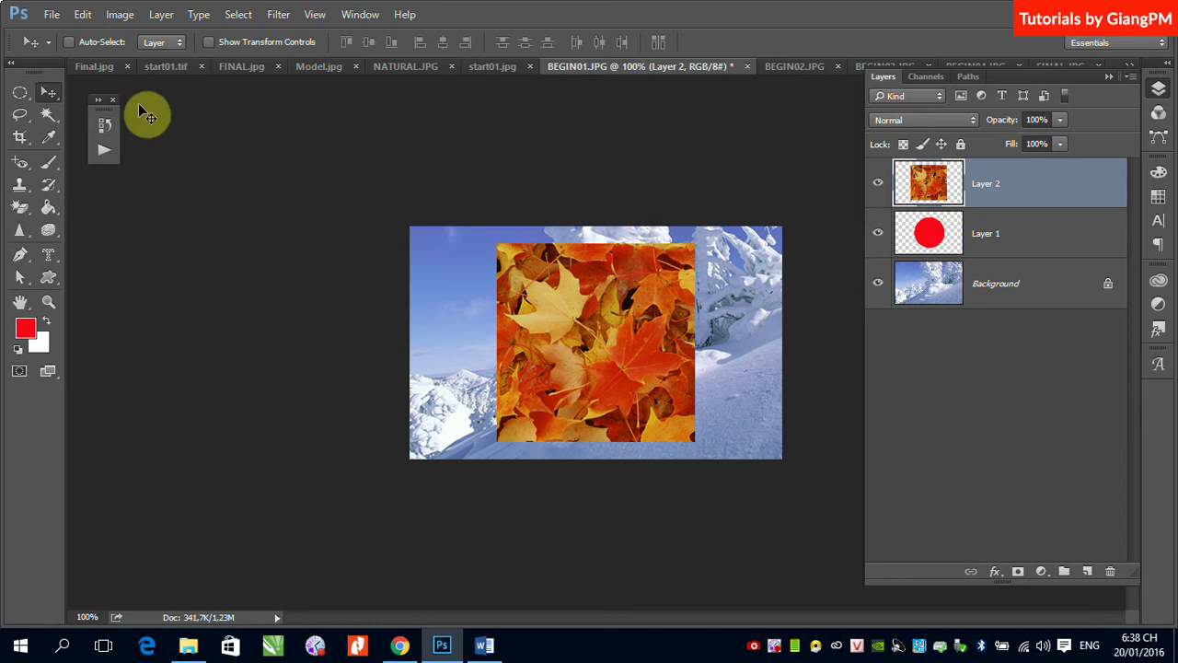
pyautogui.click(162, 15)
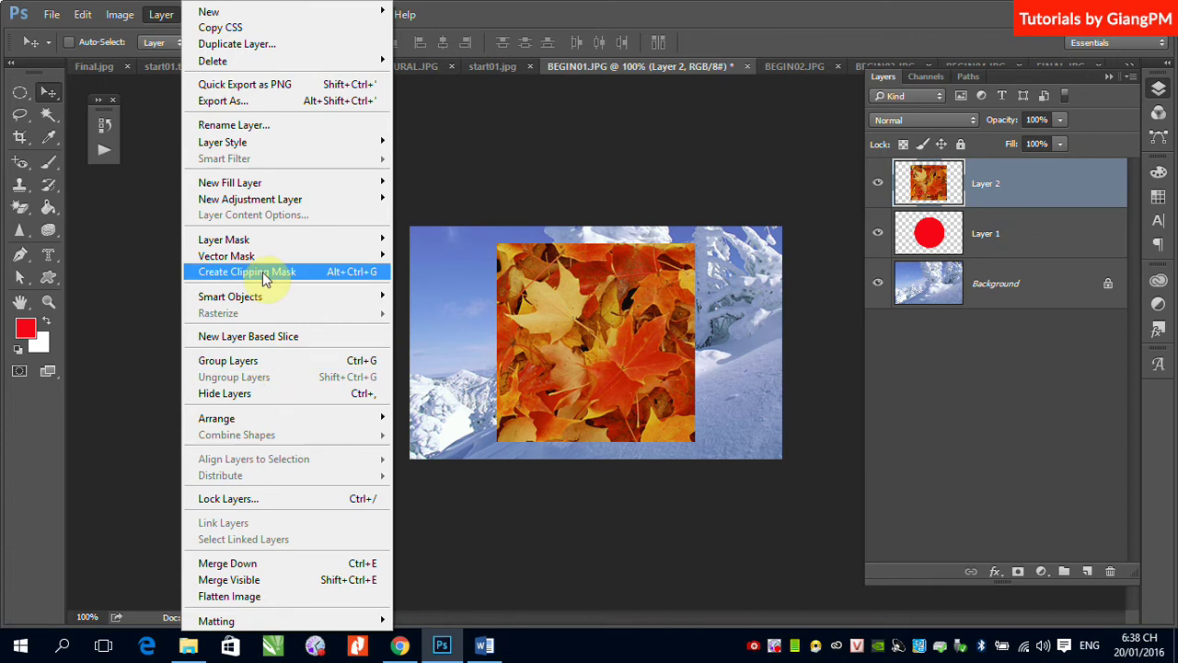
pyautogui.click(335, 279)
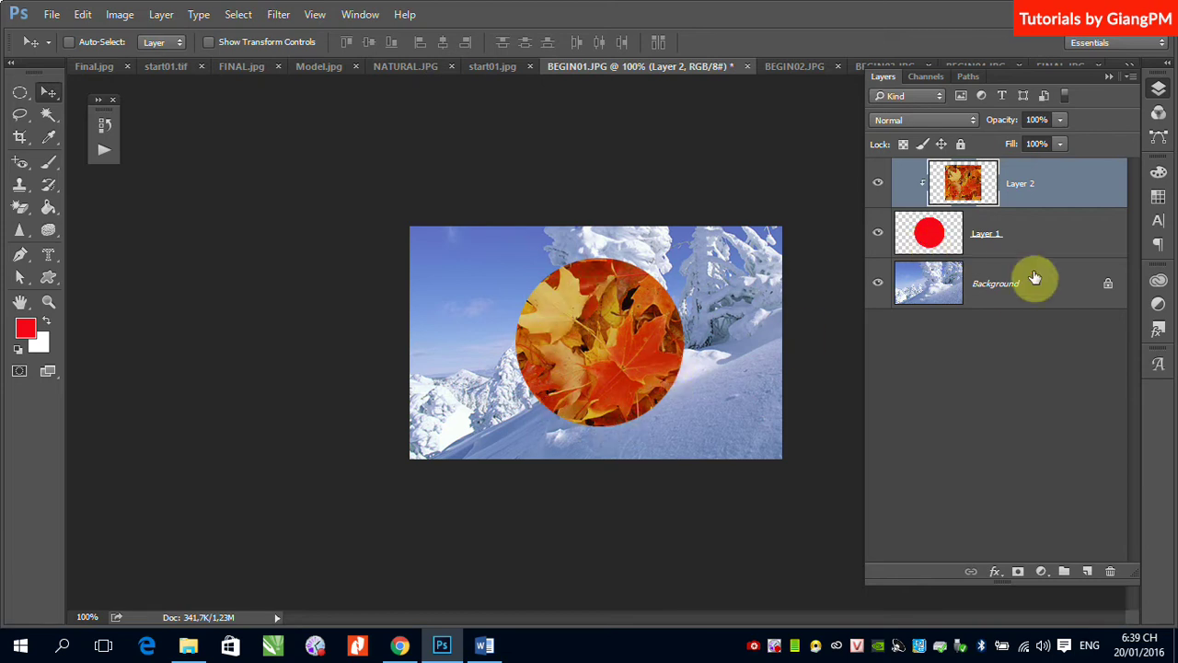
# Load the red circle's outline as a selection and add a new empty layer above the leaves layer.
pyautogui.click(983, 235)
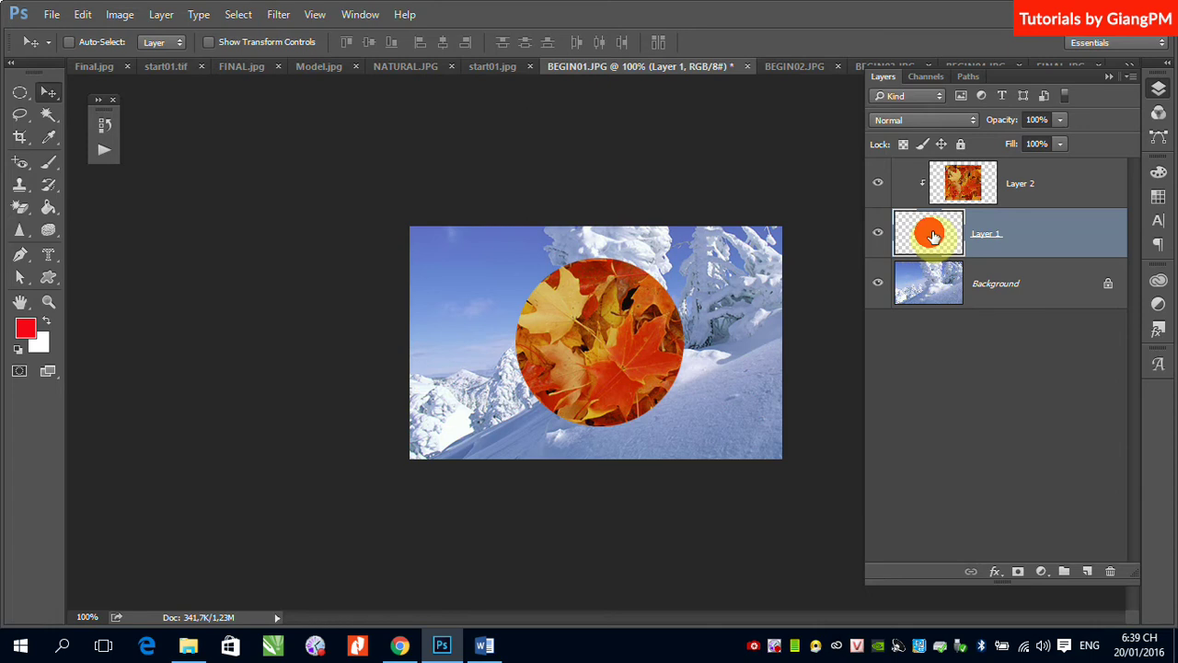
pyautogui.keyDown('ctrl'); pyautogui.click(935, 238); pyautogui.keyUp('ctrl')
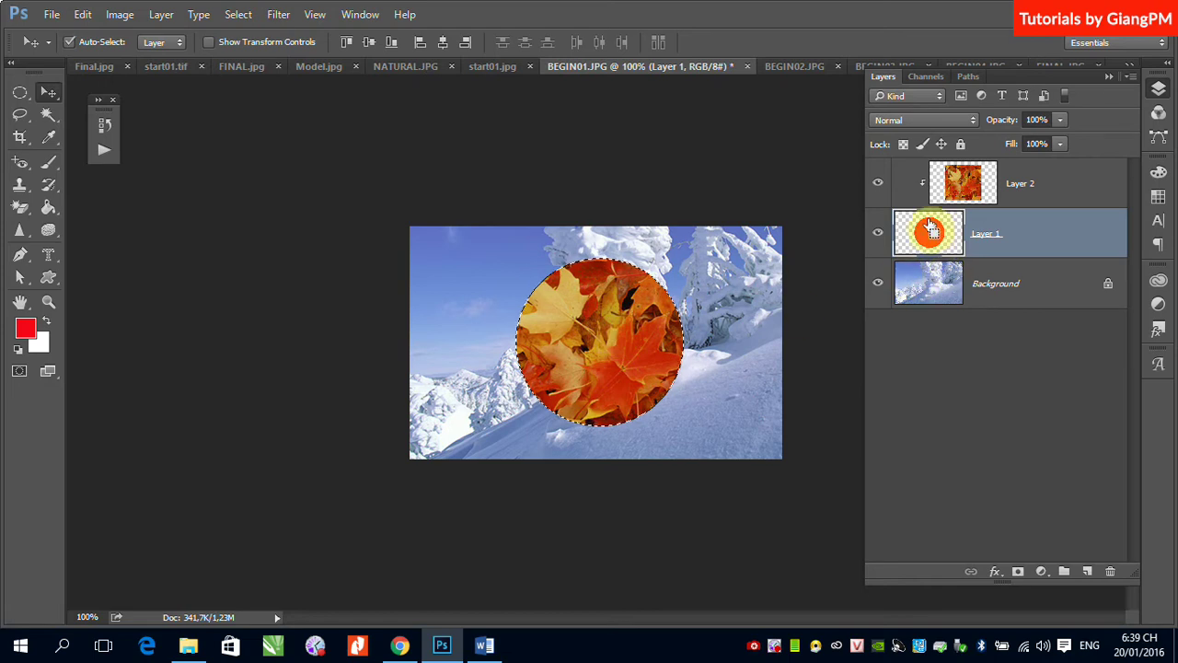
pyautogui.click(1031, 197)
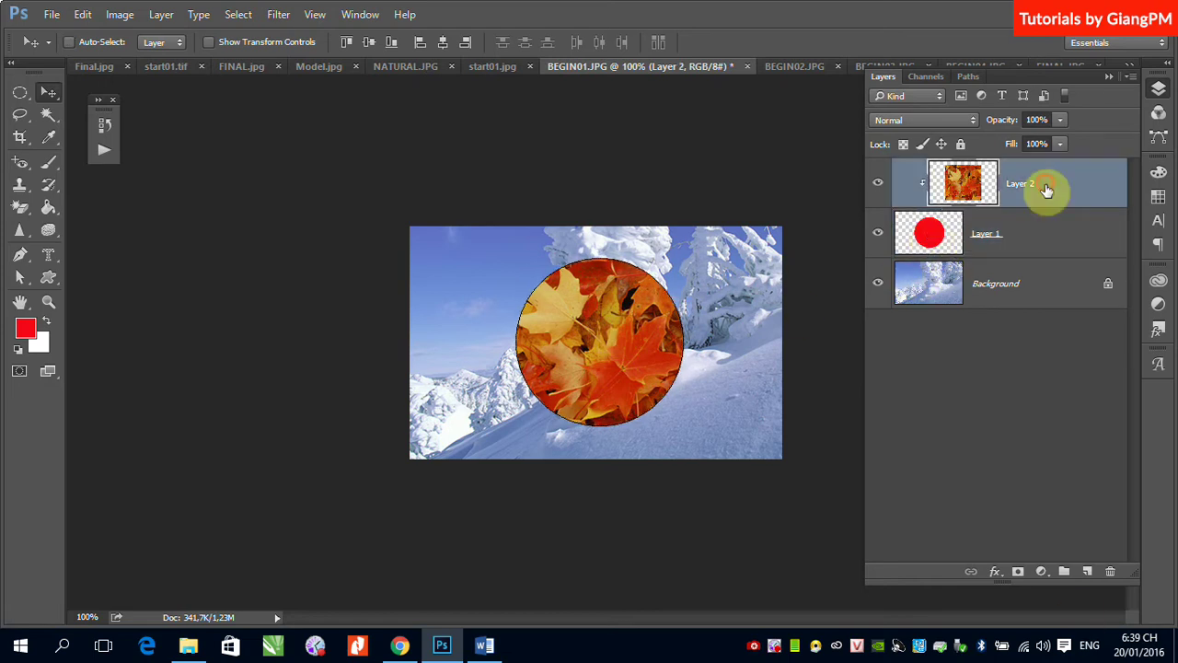
pyautogui.click(1087, 572)
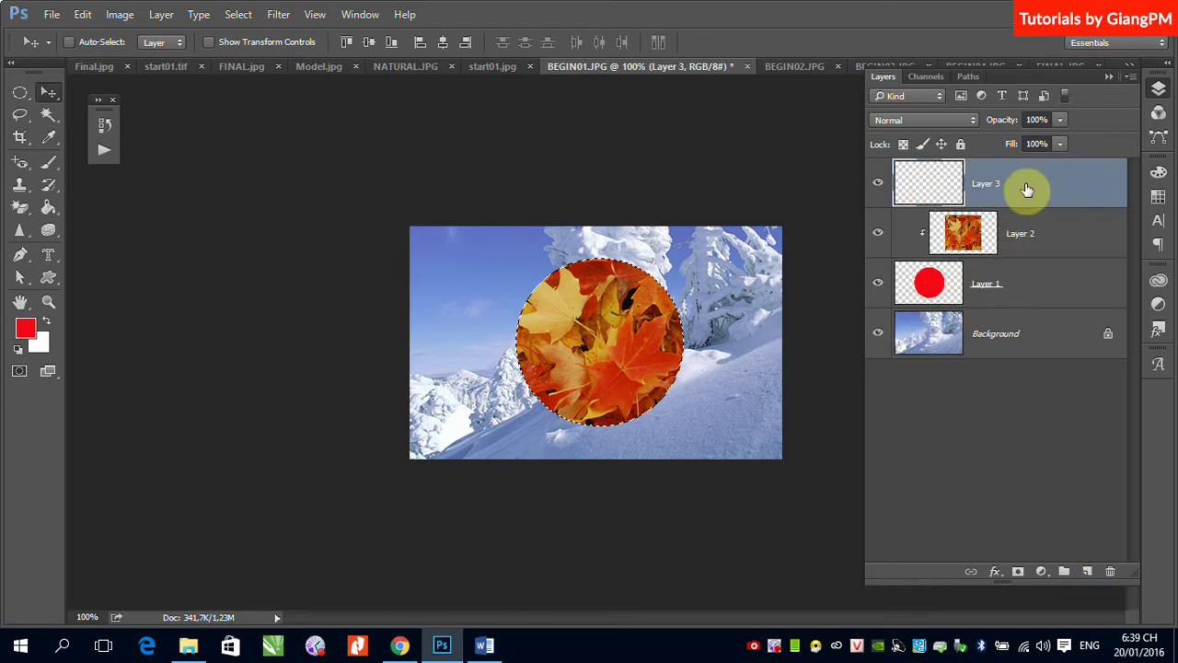
# Activate the Rectangular Marquee tool and check how FINAL.JPG divides the circle, returning to BEGIN01.JPG with its layer list displayed.
pyautogui.rightClick(14, 96)
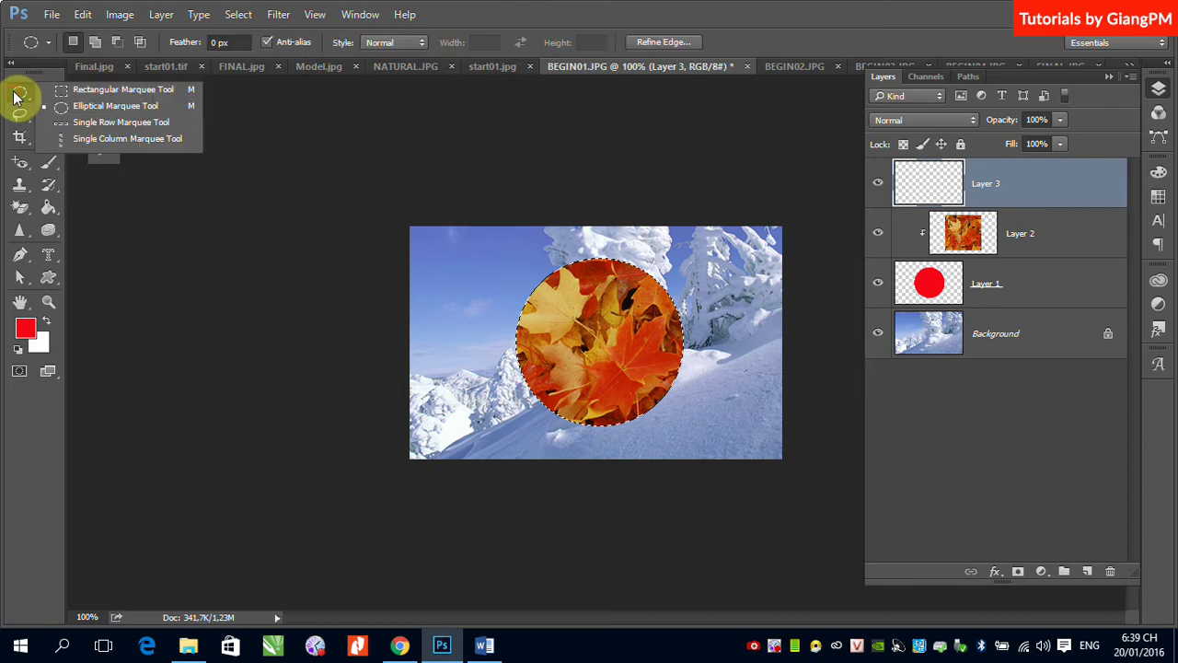
pyautogui.click(90, 89)
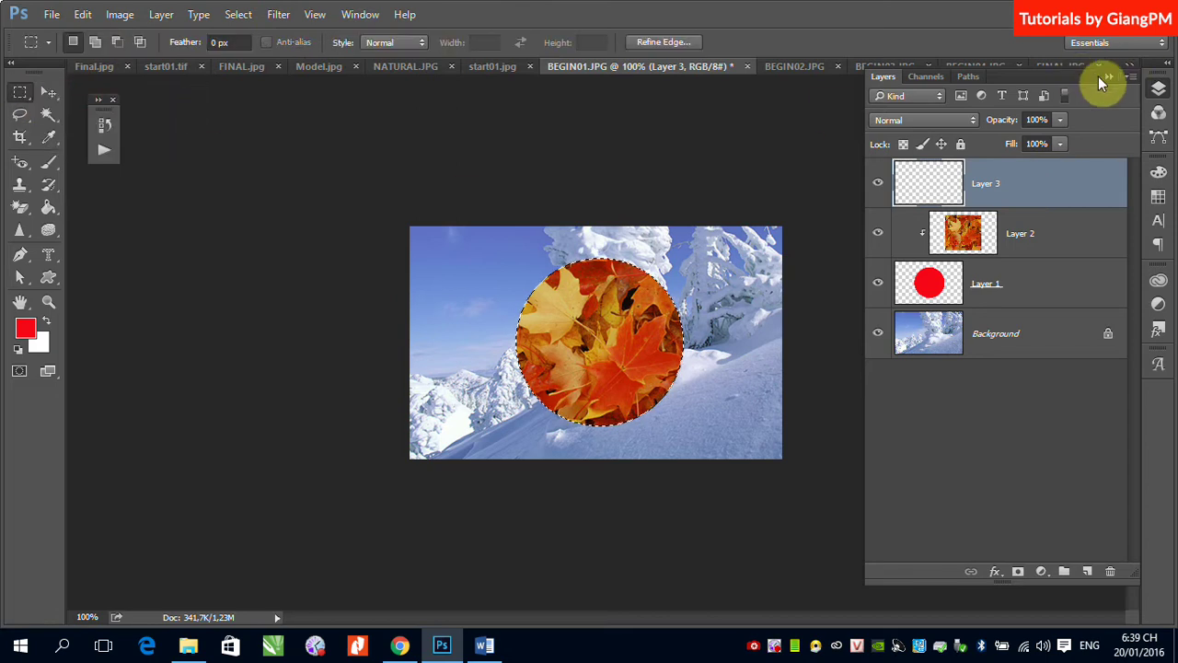
pyautogui.click(1110, 78)
pyautogui.click(1053, 70)
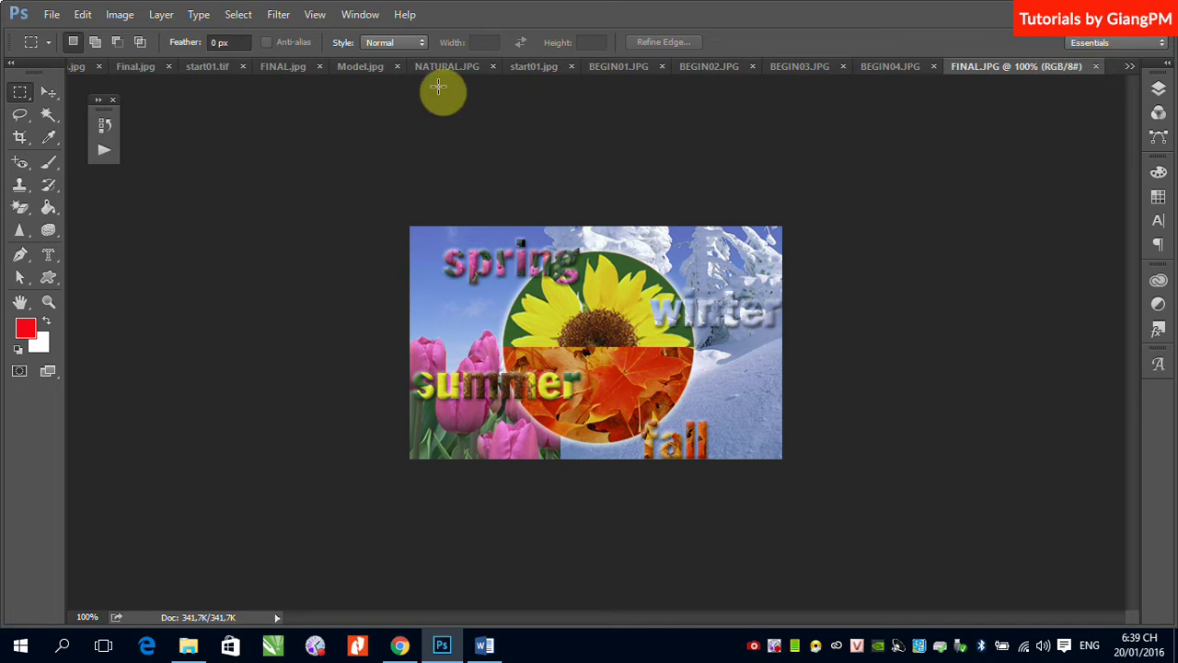
pyautogui.click(622, 66)
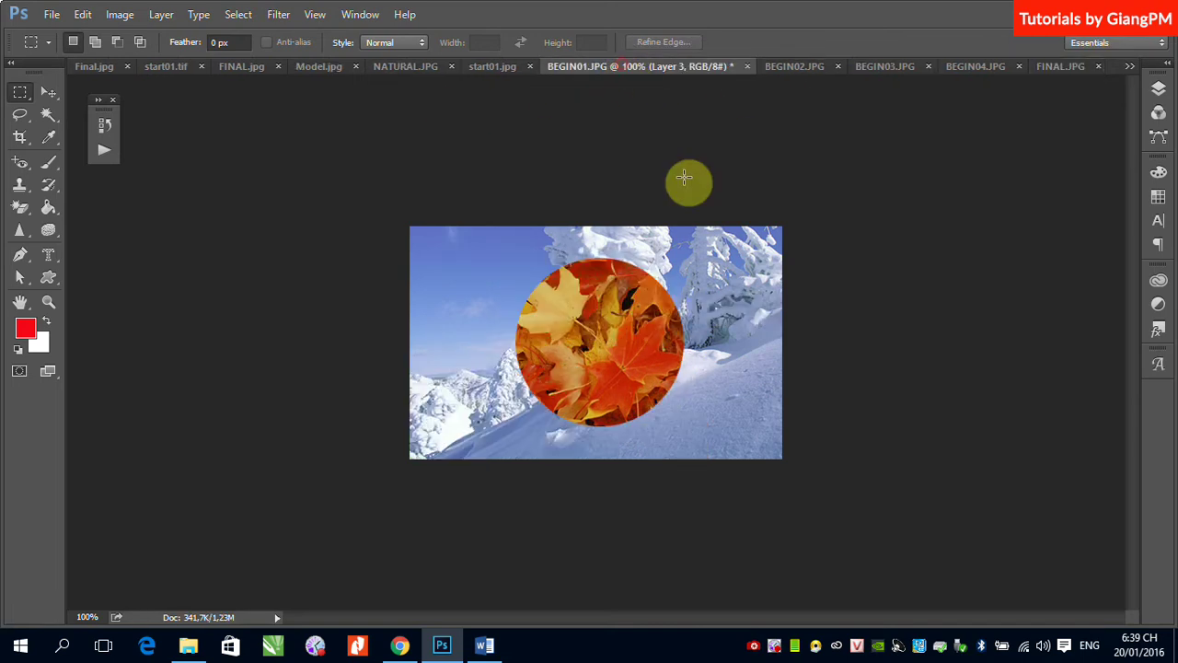
pyautogui.click(1160, 92)
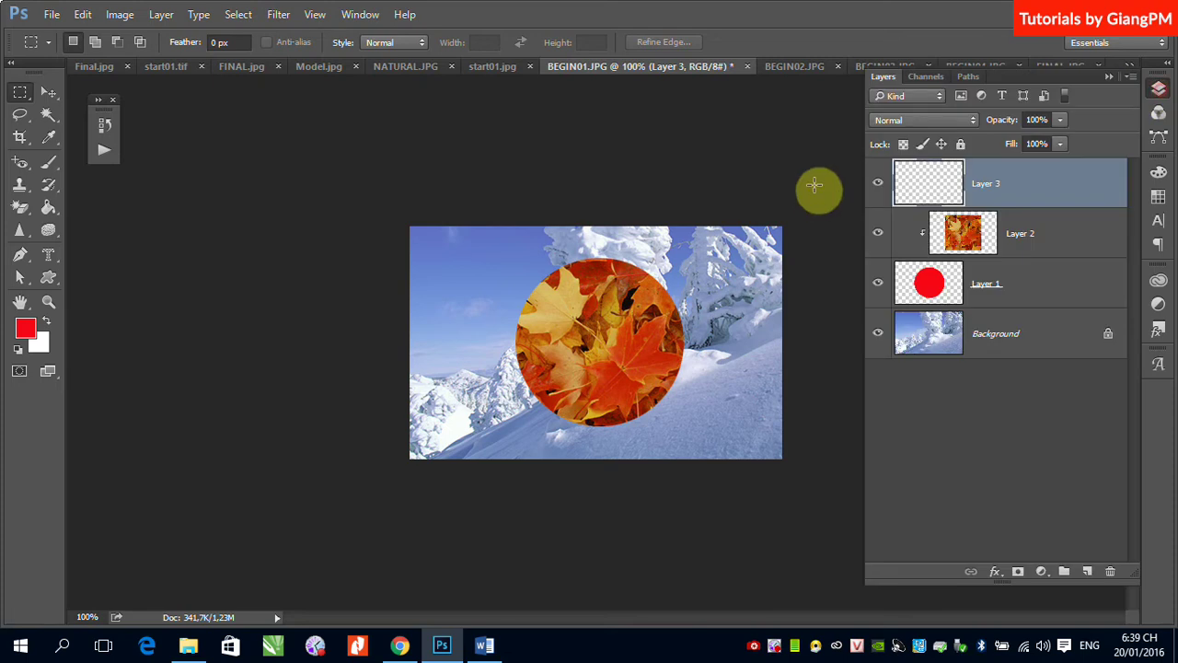
# Load the red circle's outline as a selection, subtract its lower half, fill the remaining upper half red on Layer 3, and deselect.
pyautogui.keyDown('ctrl'); pyautogui.click(924, 293); pyautogui.keyUp('ctrl')
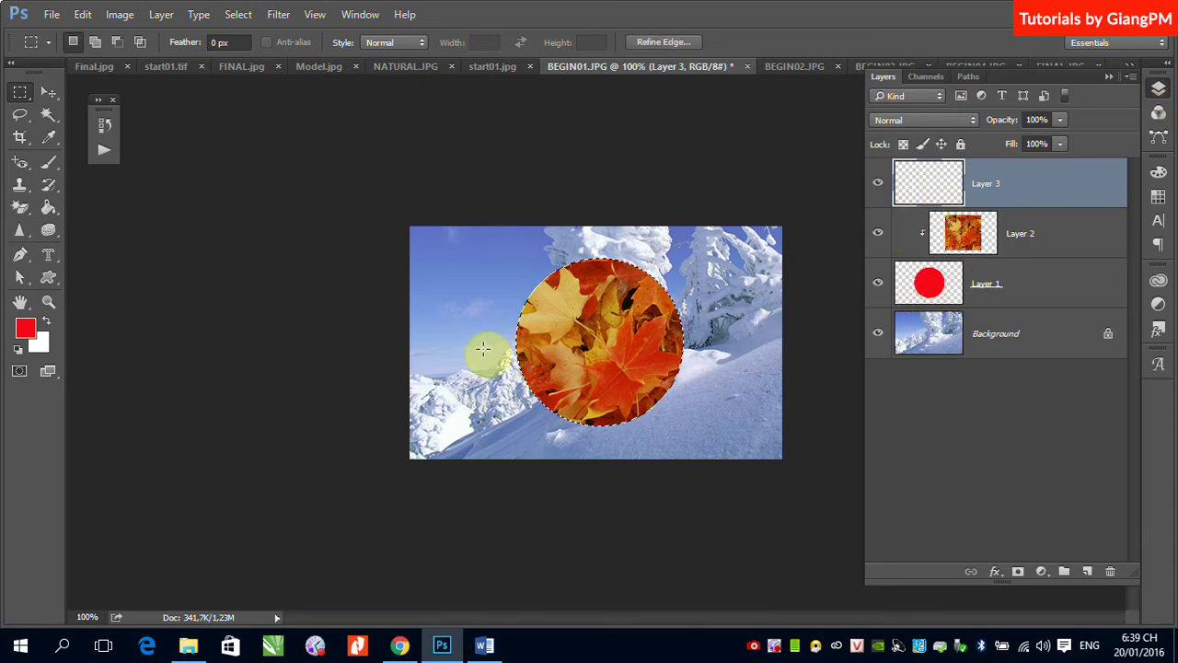
pyautogui.press('alt')
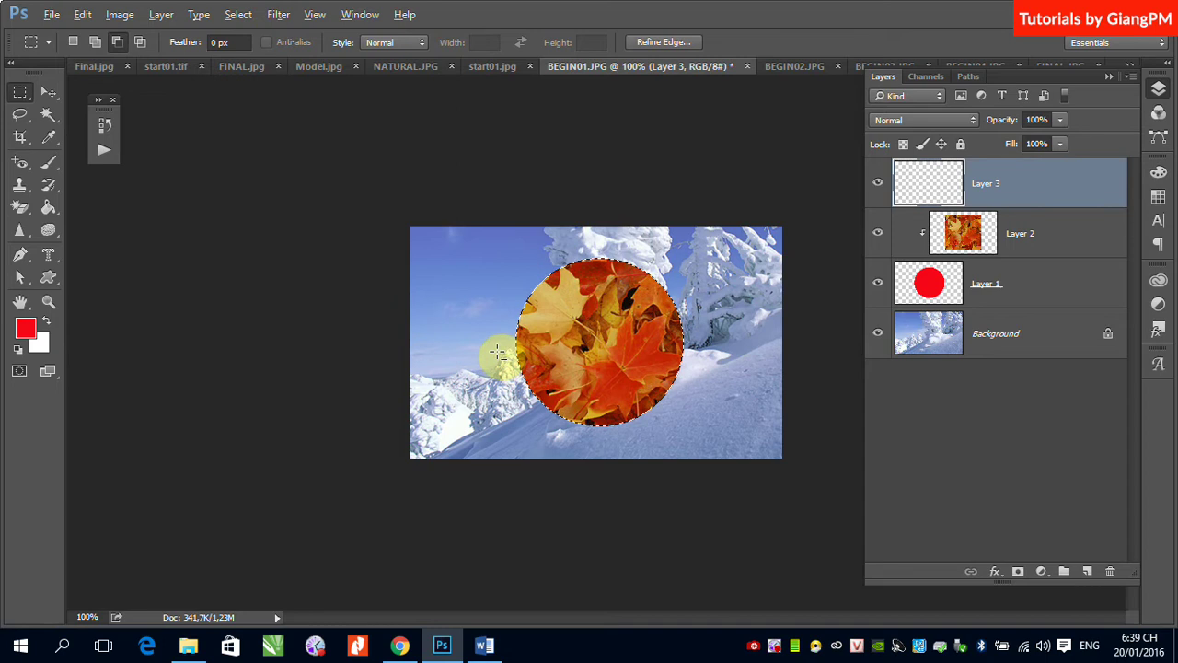
pyautogui.moveTo(494, 350); pyautogui.dragTo(729, 452)
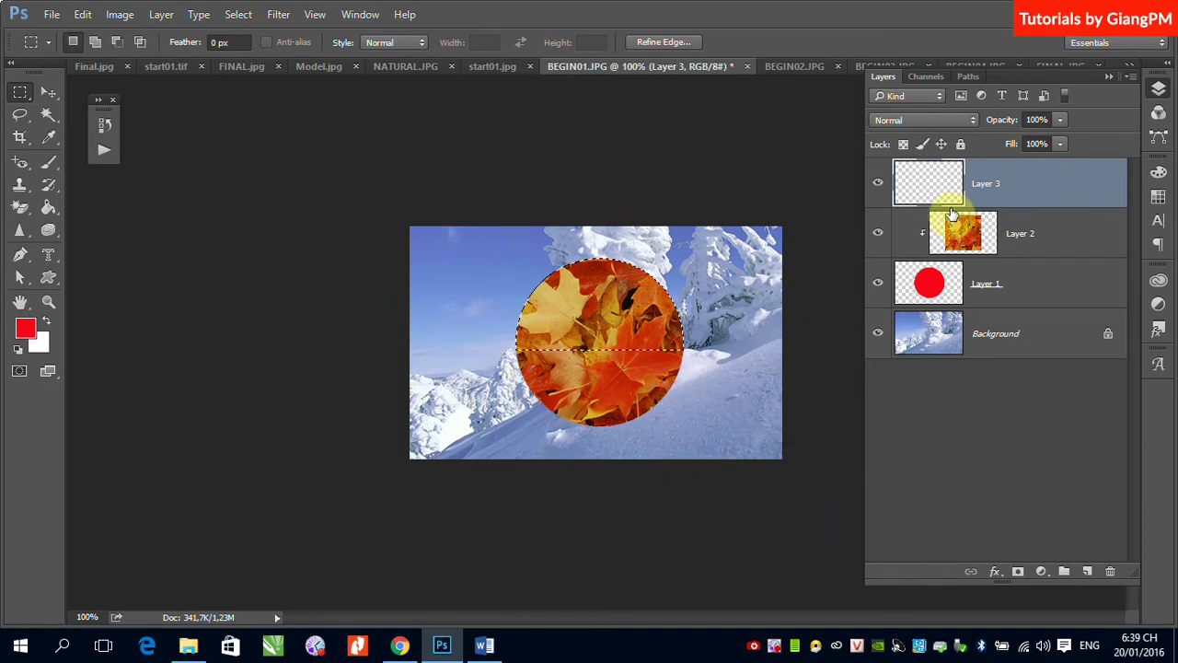
pyautogui.hotkey('alt', 'BackSpace')
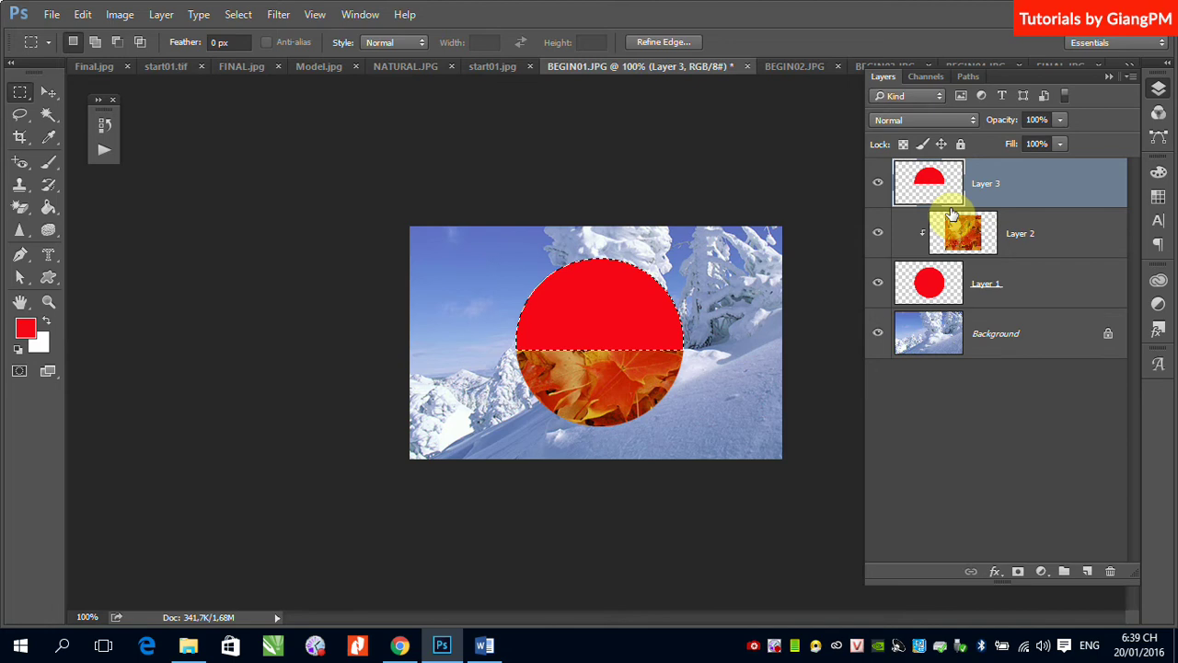
pyautogui.hotkey('ctrl', 'd')
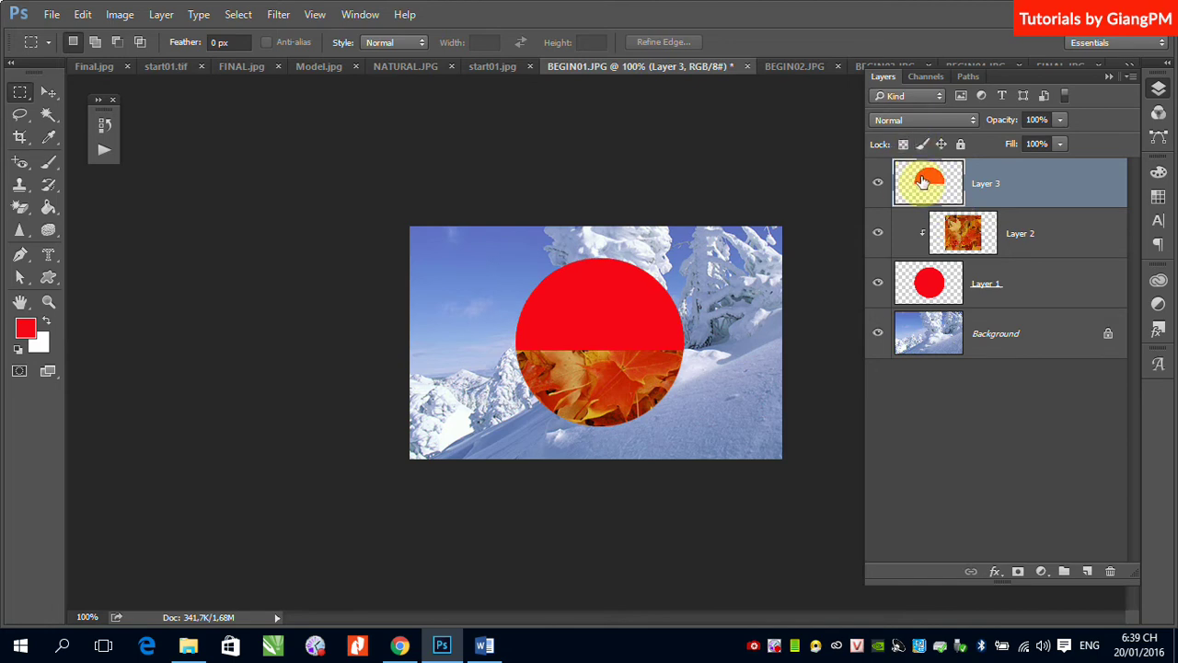
# Bring the sunflower image from BEGIN03.JPG into BEGIN01.JPG as a layer above the red half-circle.
pyautogui.click(1107, 76)
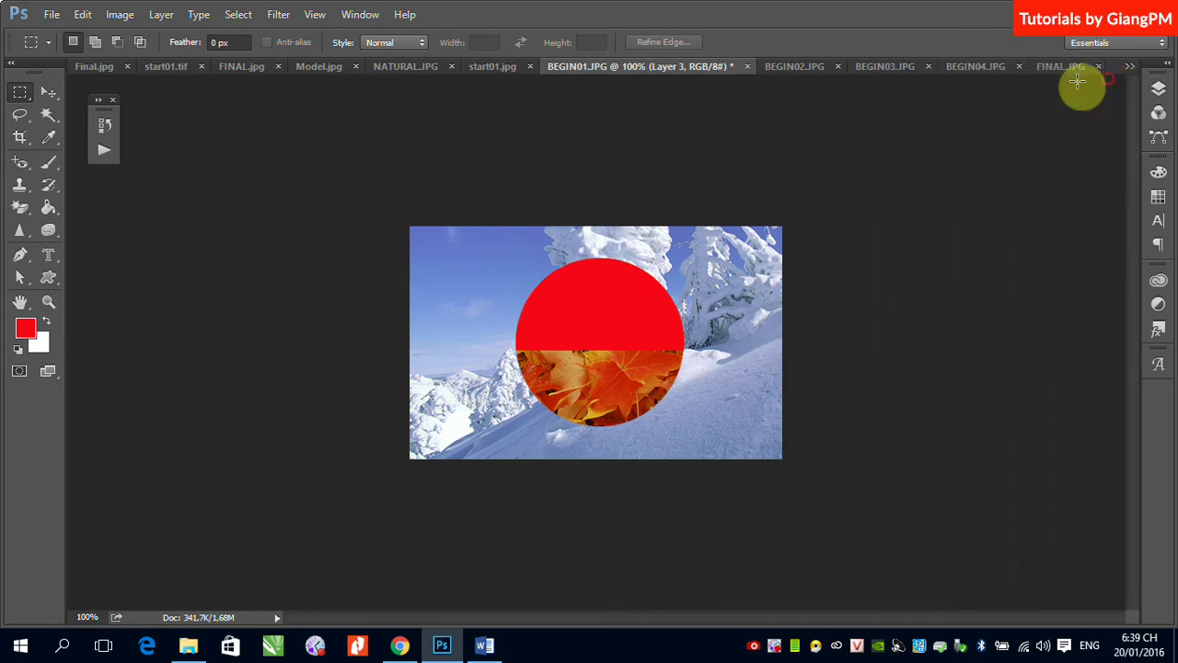
pyautogui.click(873, 68)
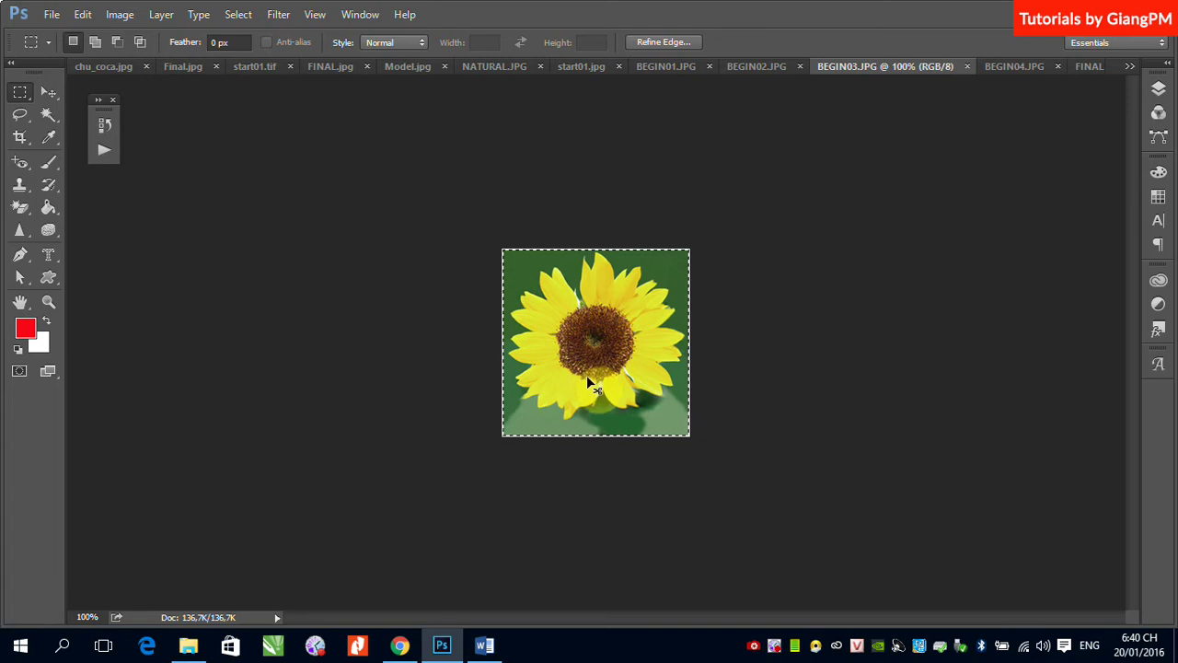
pyautogui.click(671, 126)
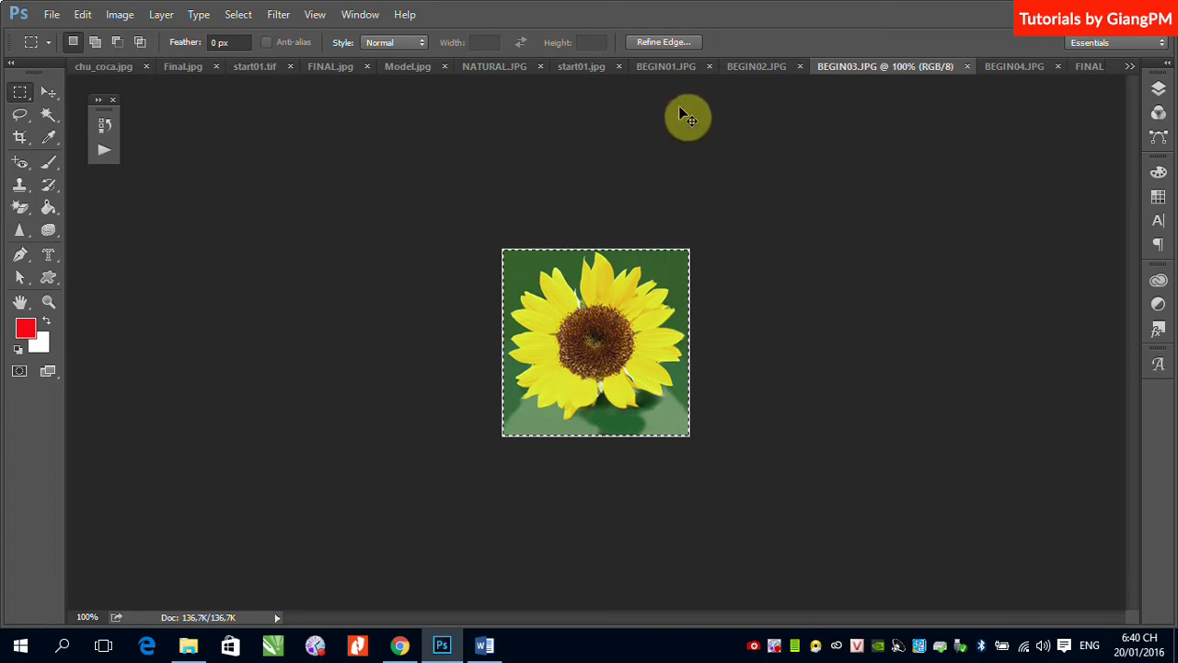
pyautogui.click(669, 71)
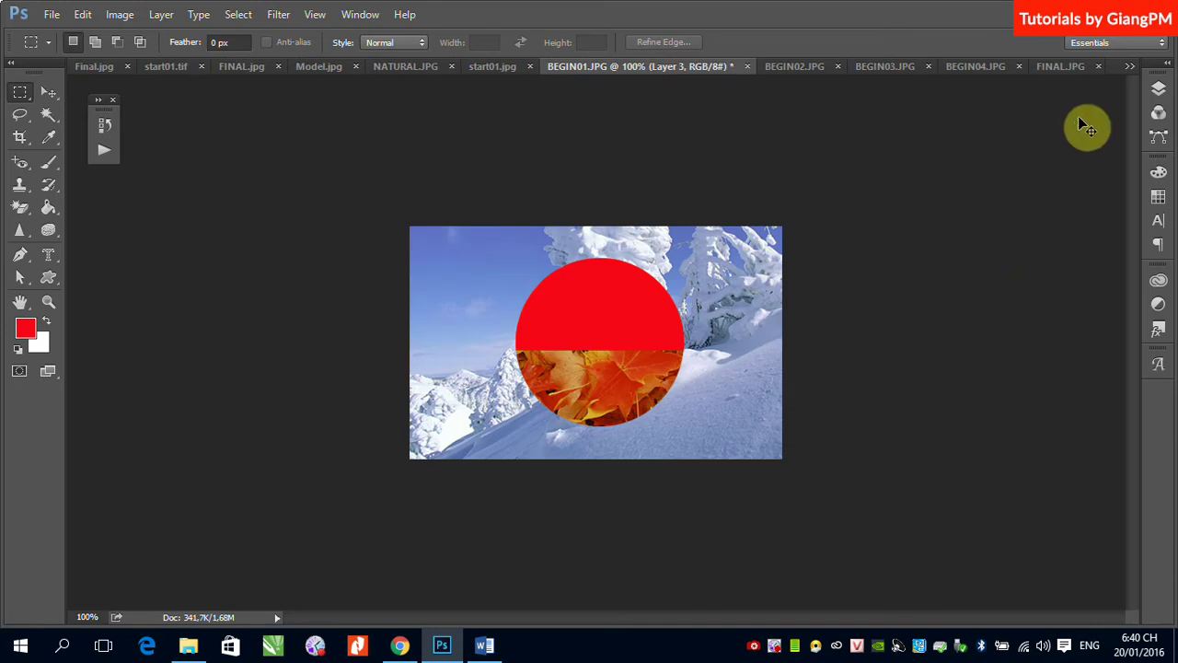
pyautogui.hotkey('ctrl', 'v')
pyautogui.moveTo(572, 303); pyautogui.dragTo(604, 319)
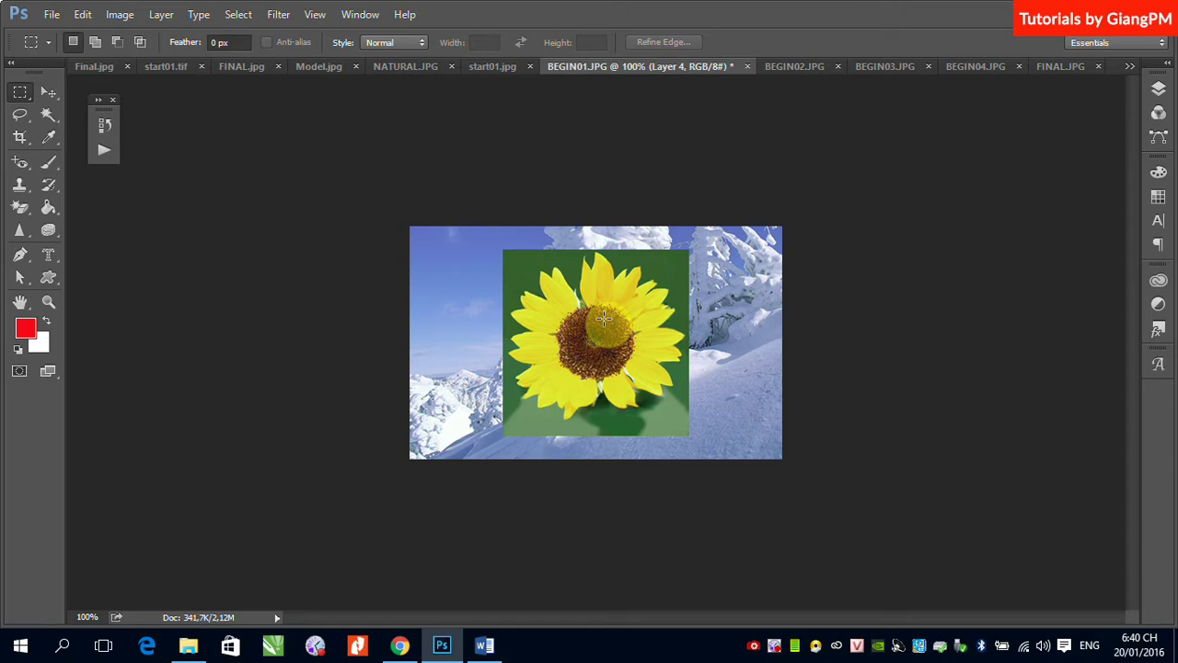
pyautogui.click(1159, 90)
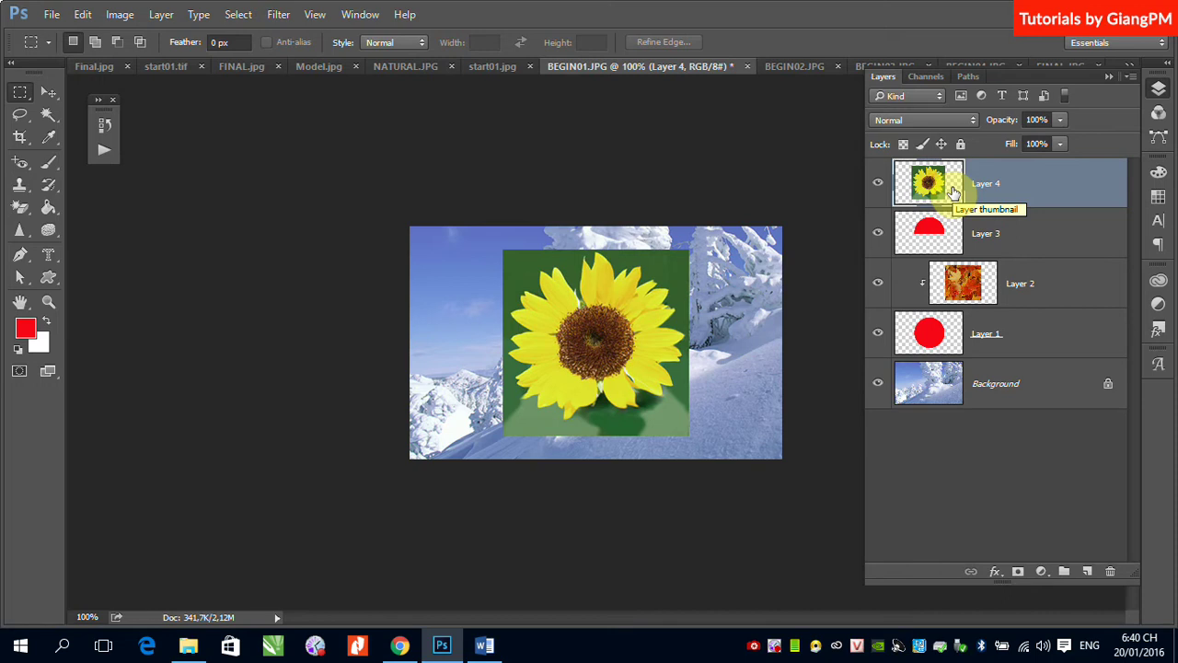
# Create a clipping mask that confines the sunflower layer to the red half-circle beneath it.
pyautogui.click(164, 18)
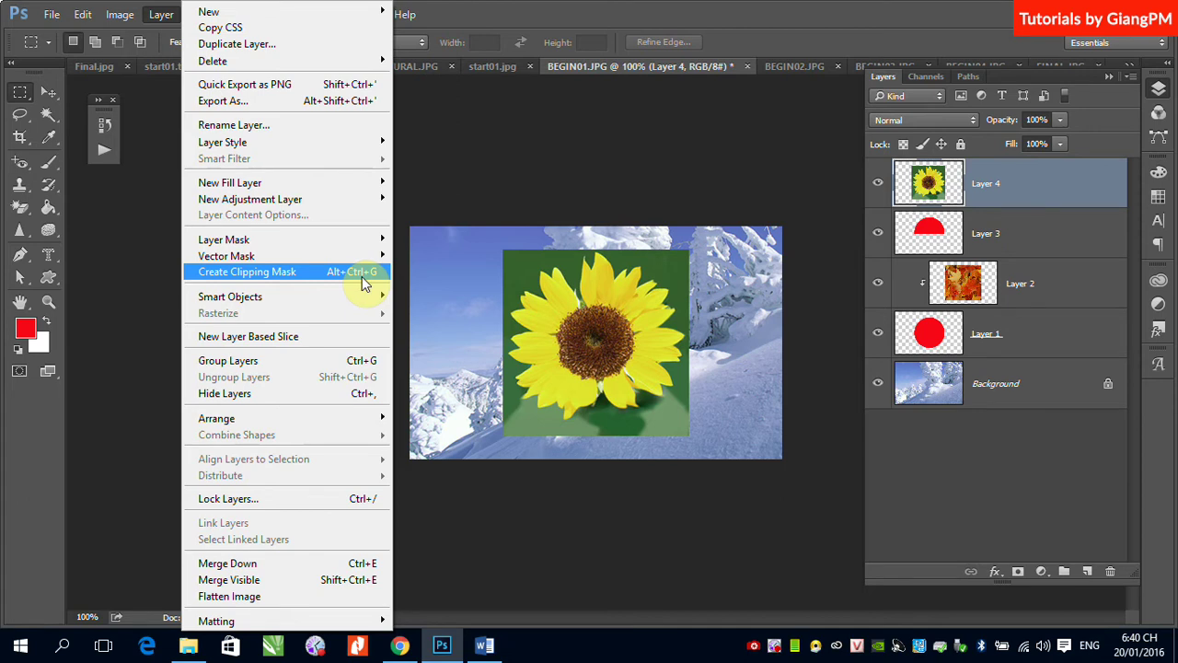
pyautogui.click(1089, 232)
pyautogui.click(1091, 238)
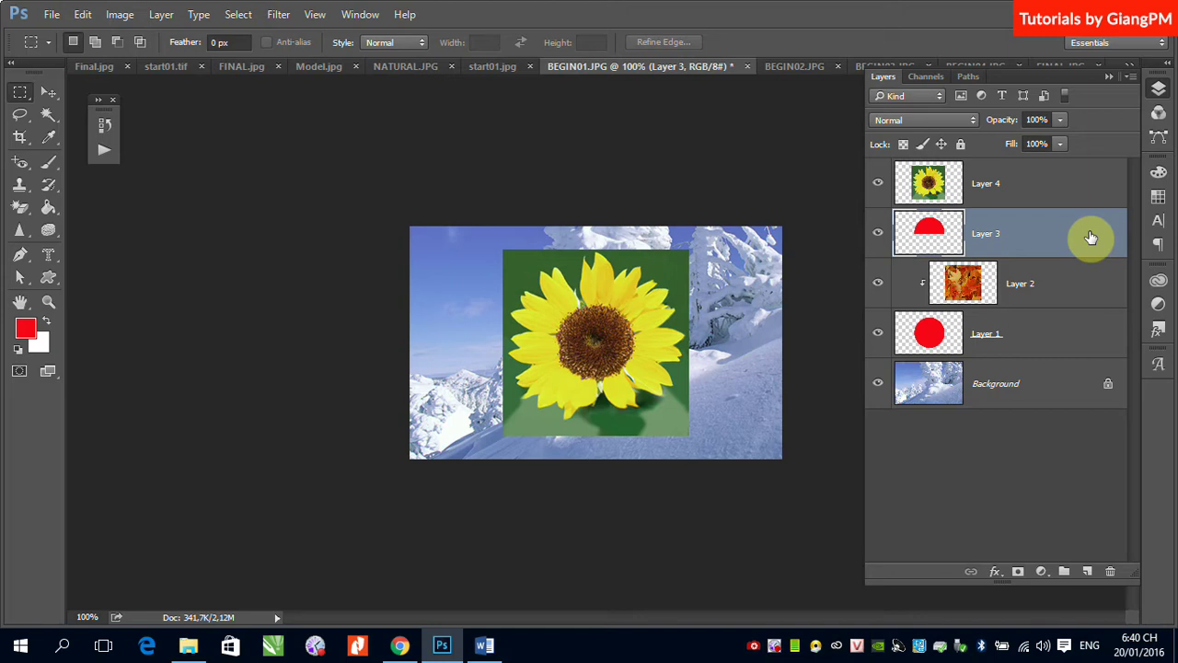
pyautogui.moveTo(1032, 218); pyautogui.dragTo(1032, 204)
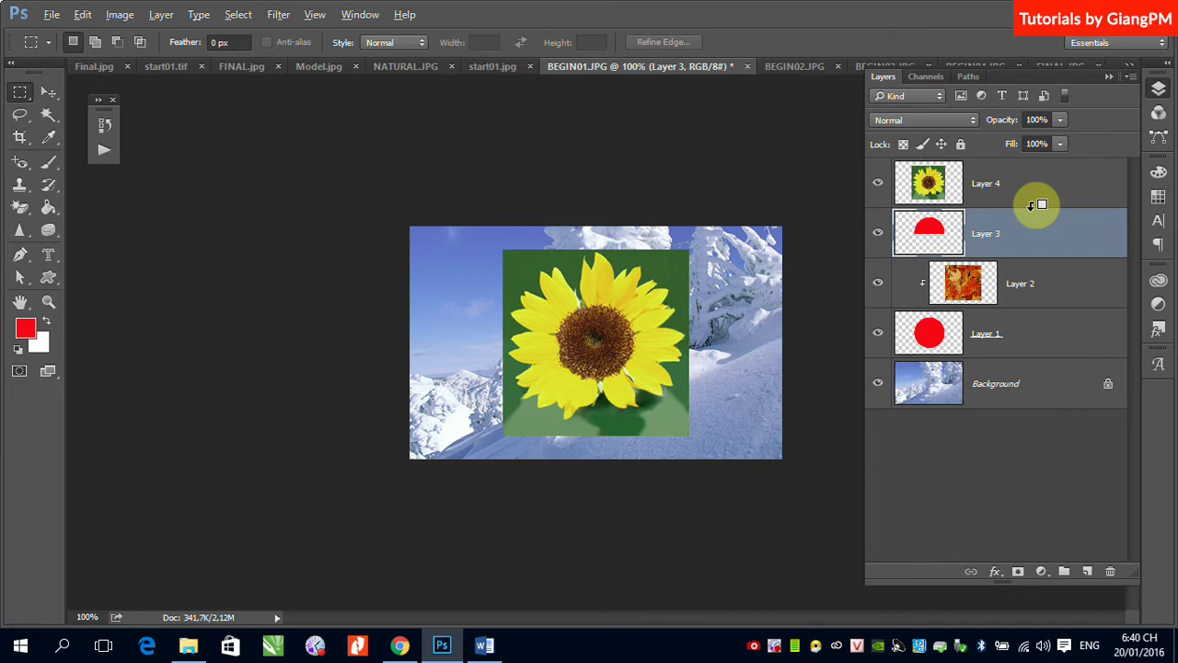
pyautogui.keyDown('alt'); pyautogui.click(1033, 205); pyautogui.keyUp('alt')
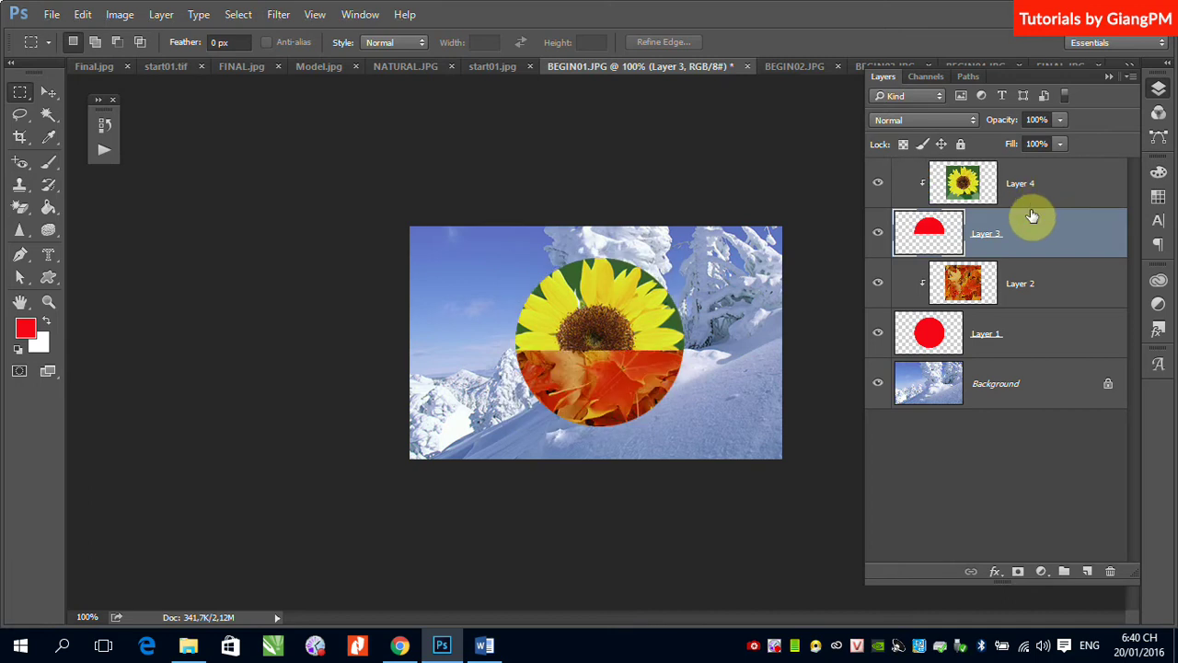
# Shift the half-circle very slightly up and the clipped sunflower image slightly to the right.
pyautogui.click(48, 96)
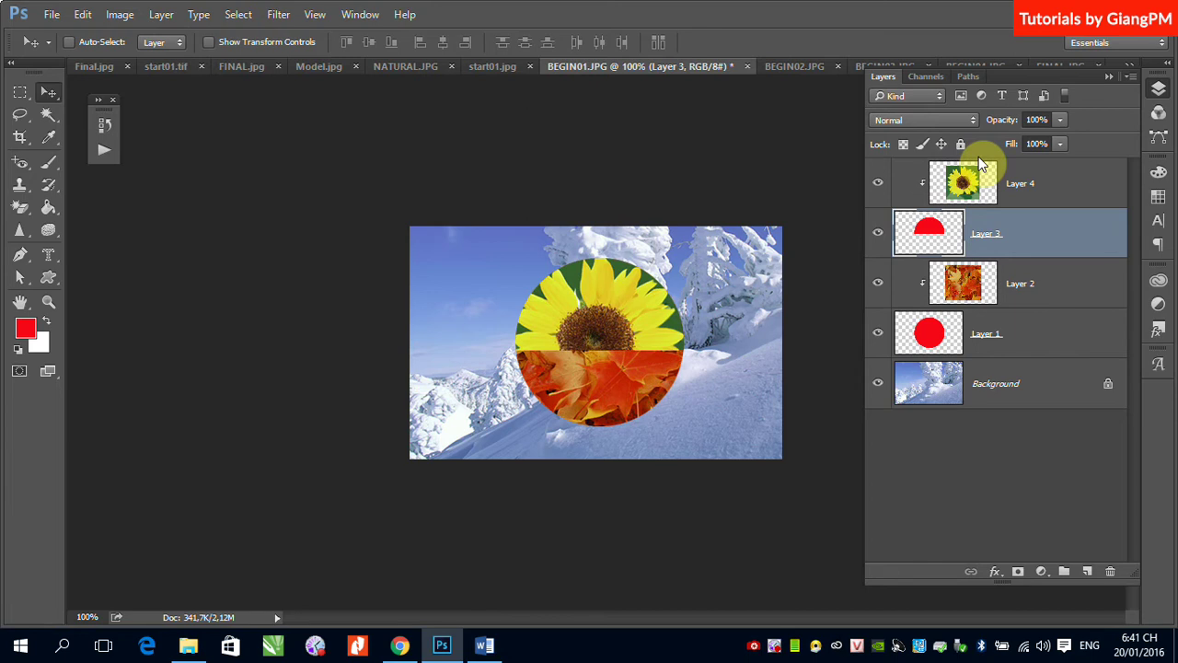
pyautogui.moveTo(598, 326)
pyautogui.mouseDown()
pyautogui.moveTo(610, 336)
pyautogui.moveTo(593, 325)
pyautogui.moveTo(610, 312)
pyautogui.mouseUp()
pyautogui.click(963, 182)
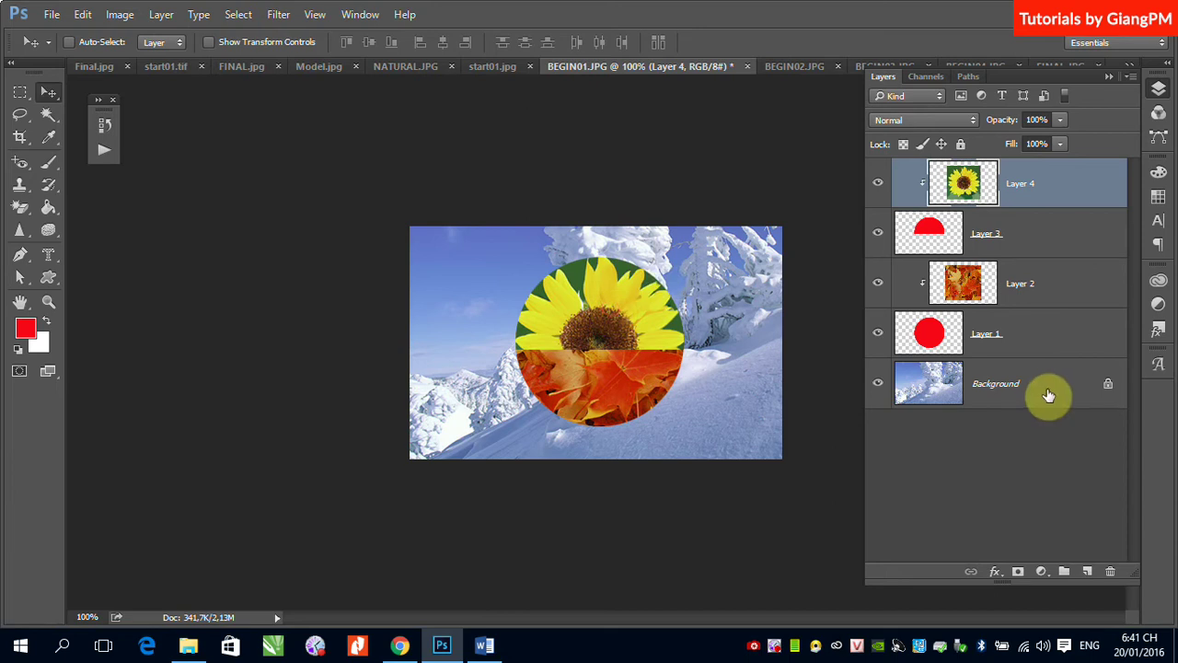
# Add an Outer Glow layer style to the full red circle layer, accepting the settings offered.
pyautogui.click(928, 338)
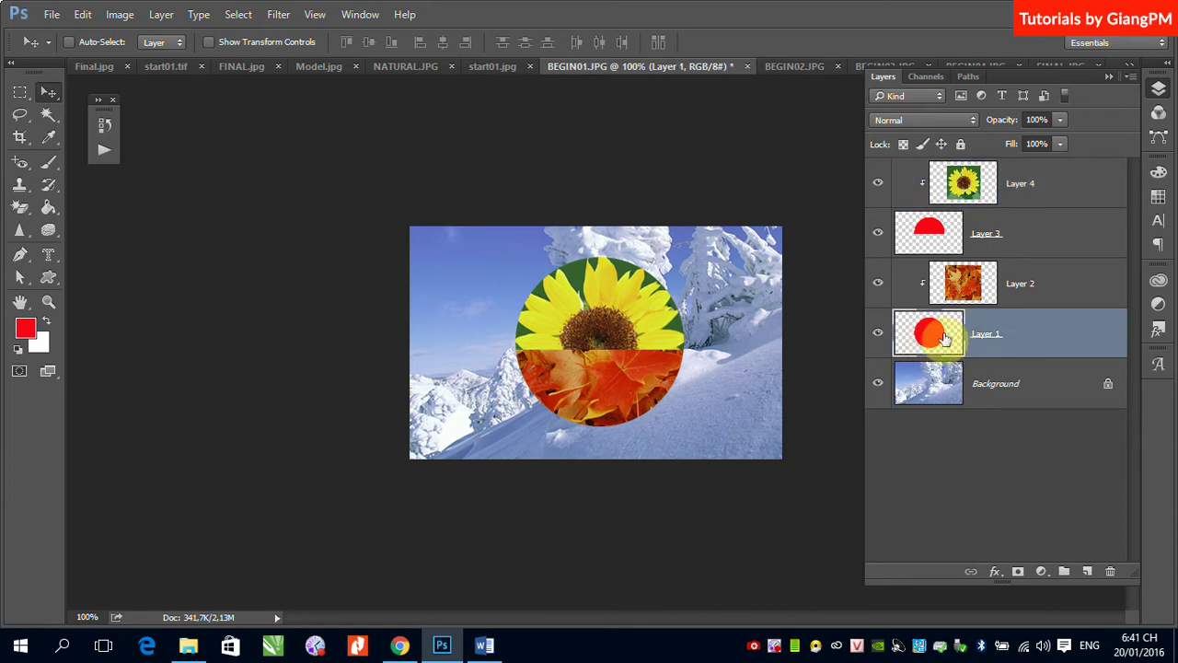
pyautogui.click(163, 14)
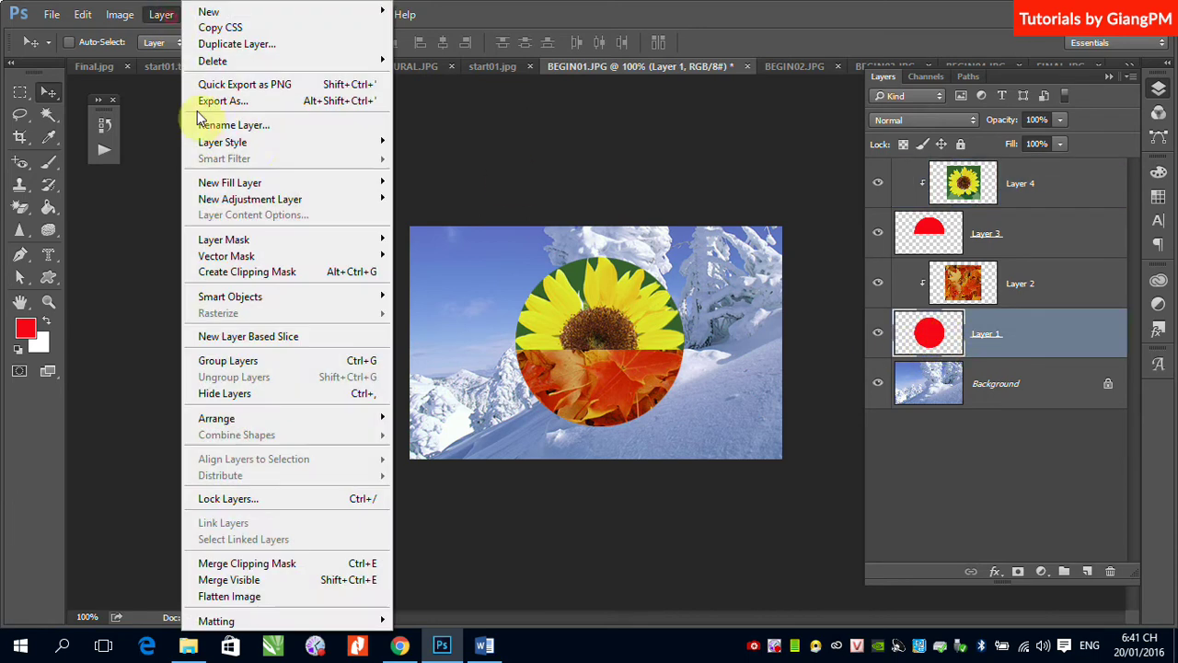
pyautogui.moveTo(328, 142)
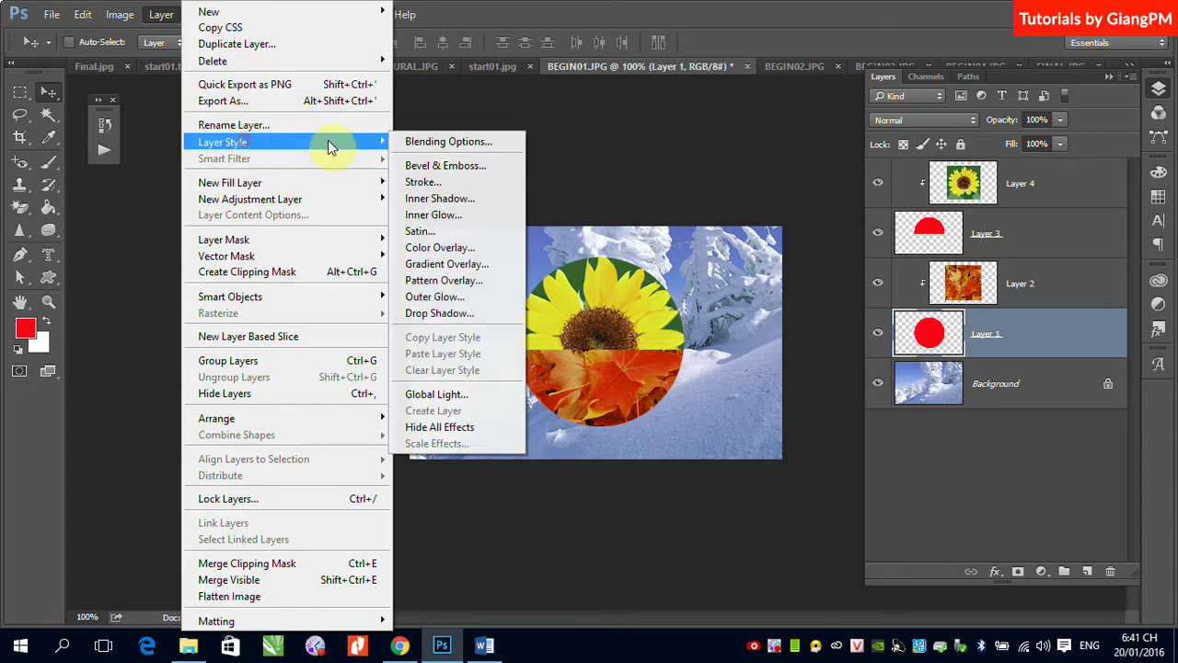
pyautogui.click(431, 296)
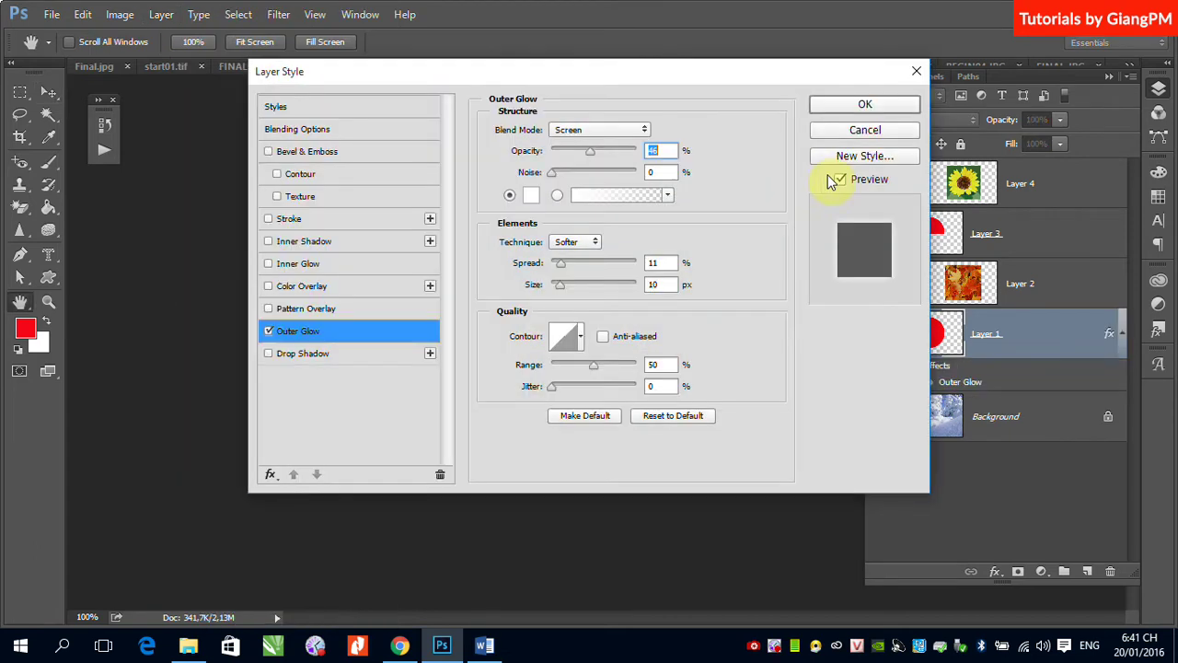
pyautogui.click(865, 104)
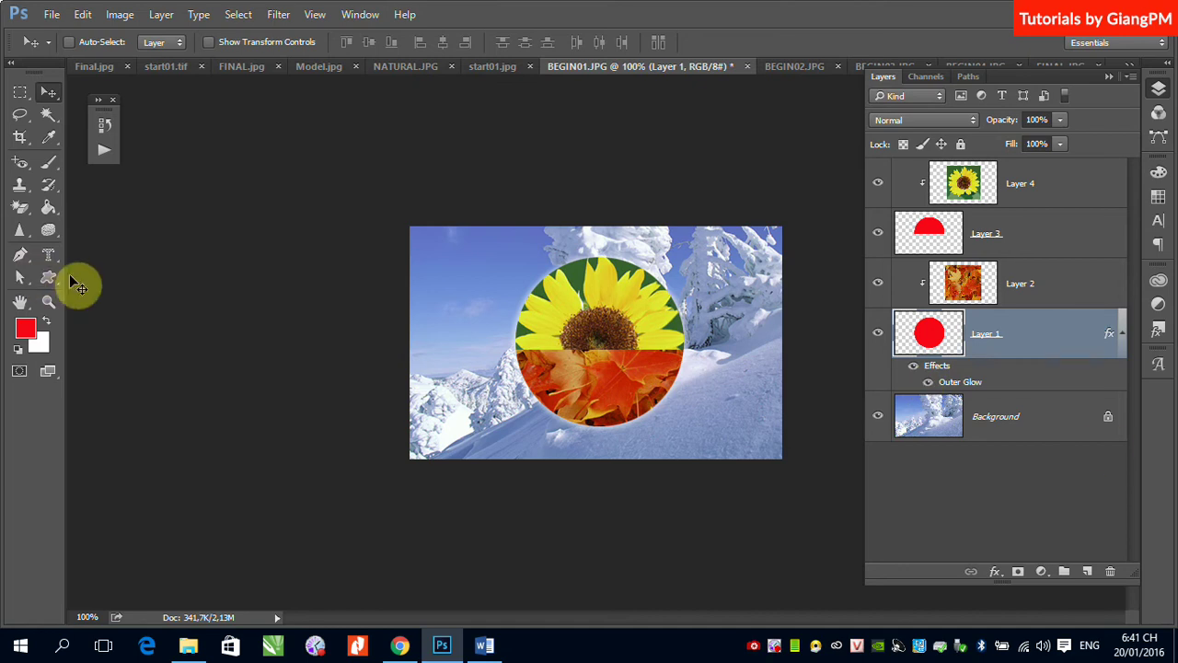
# Switch from the type mask tool to the Horizontal Type tool.
pyautogui.click(48, 256)
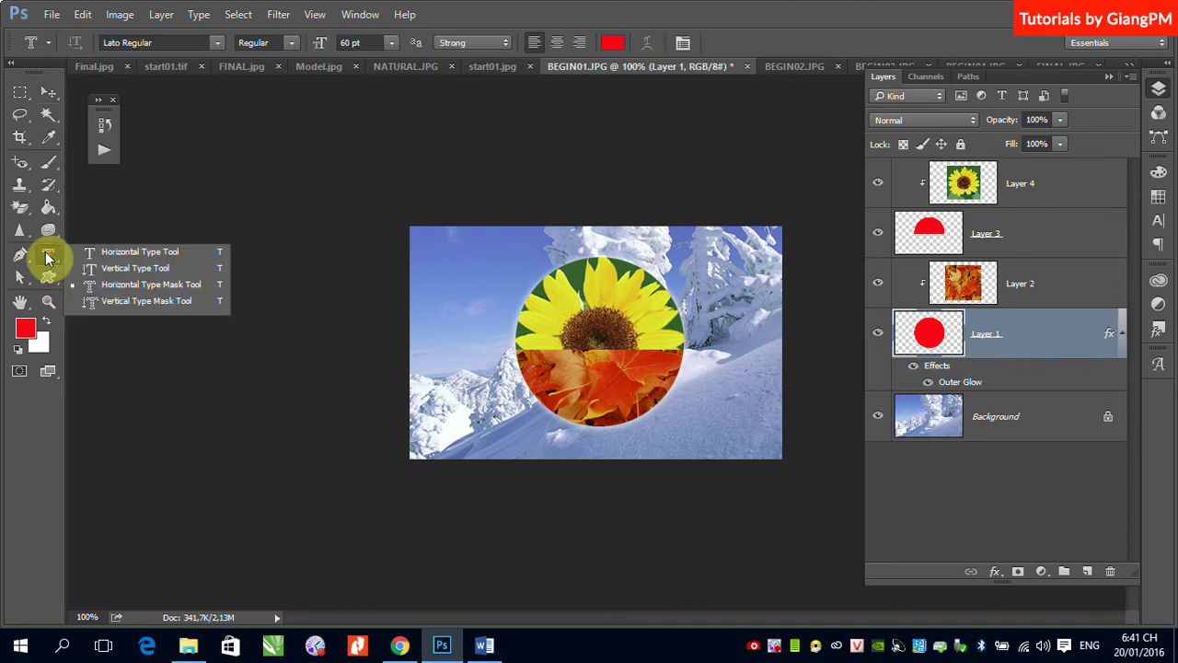
pyautogui.click(140, 254)
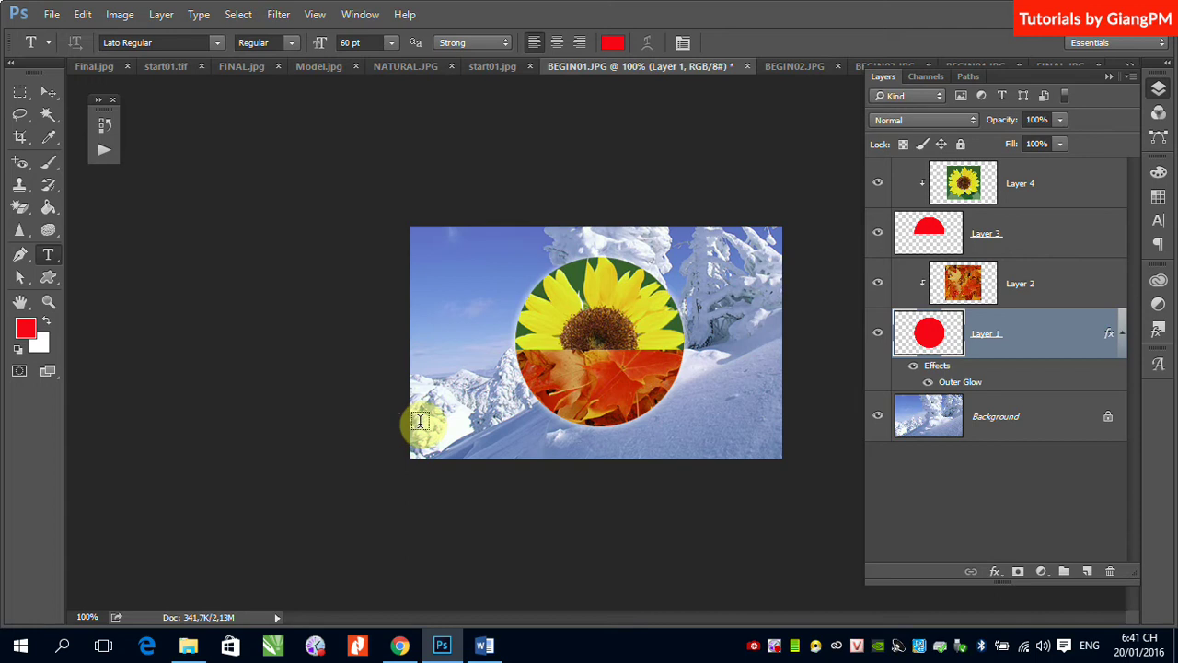
pyautogui.click(453, 427)
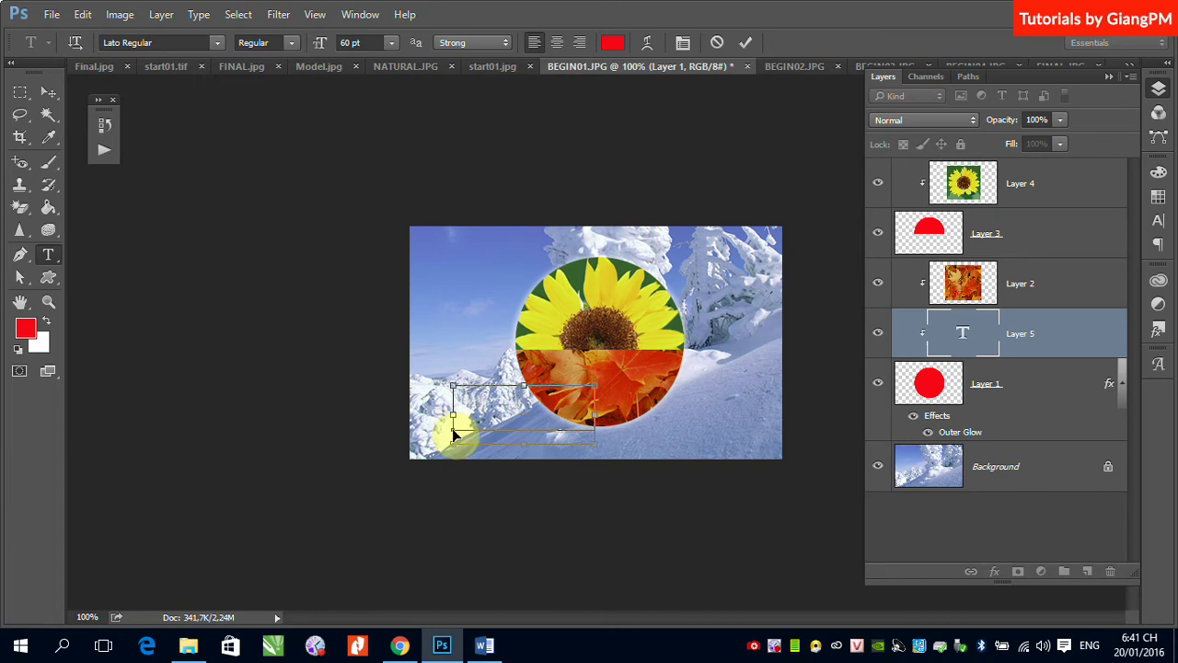
pyautogui.click(1086, 345)
pyautogui.moveTo(1086, 345); pyautogui.dragTo(1110, 571)
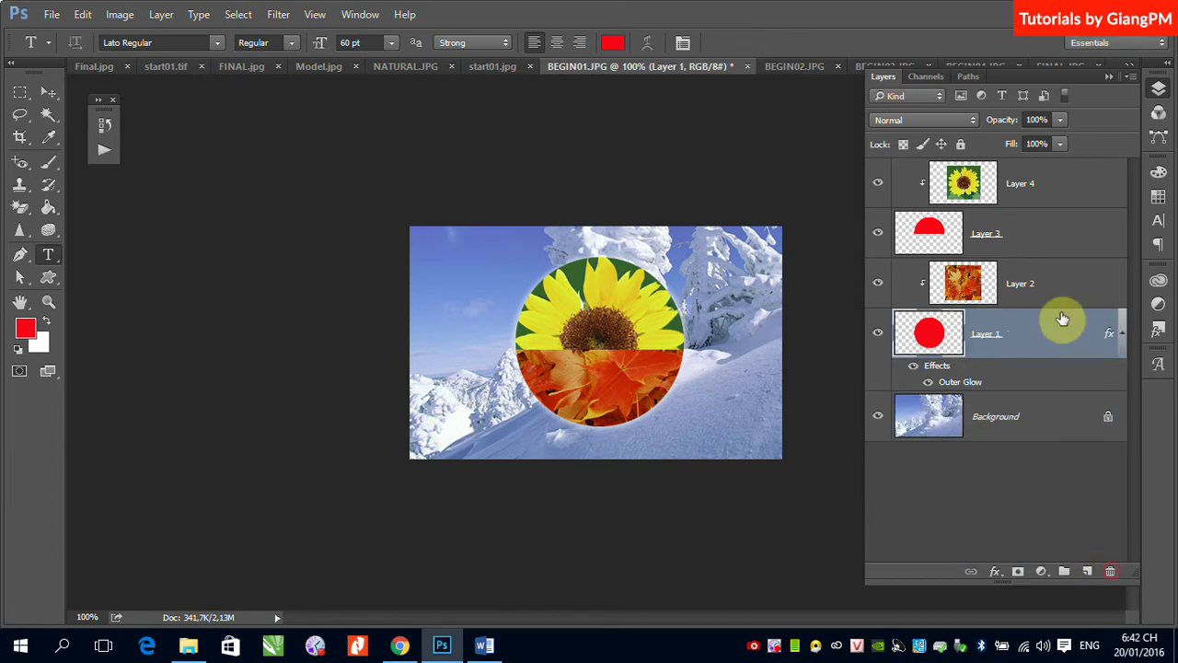
# Add the red text "summer" over the lower-left part of the photo on a new text layer above the sunflower layer.
pyautogui.click(1062, 190)
pyautogui.click(434, 413)
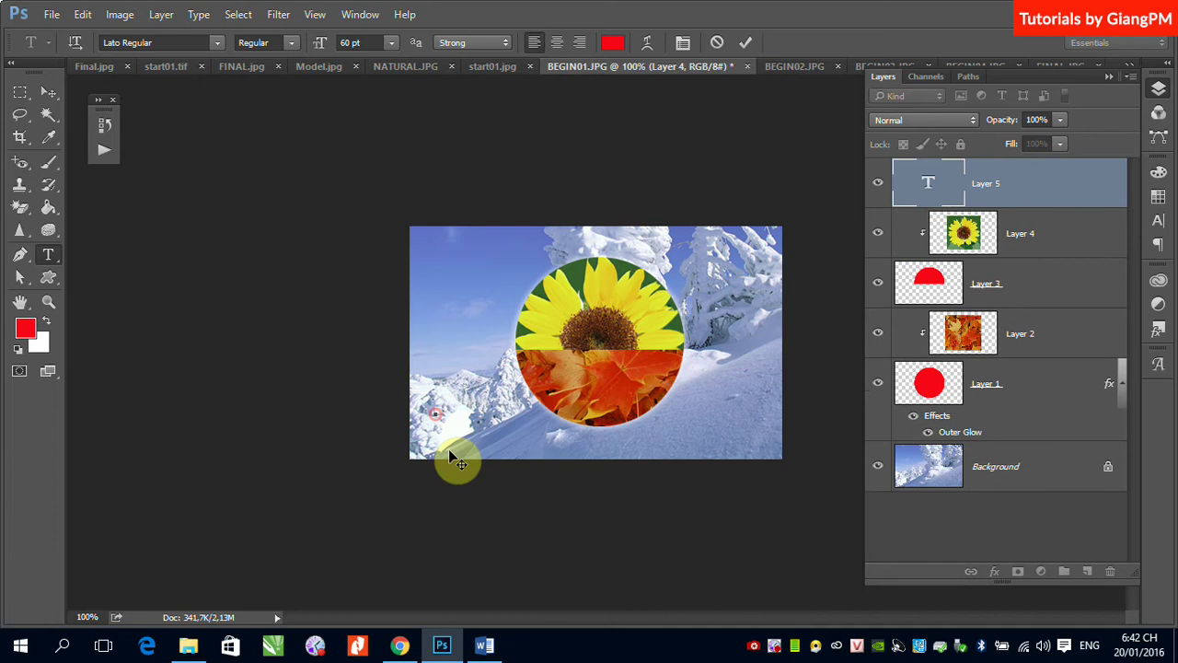
pyautogui.write('suu')
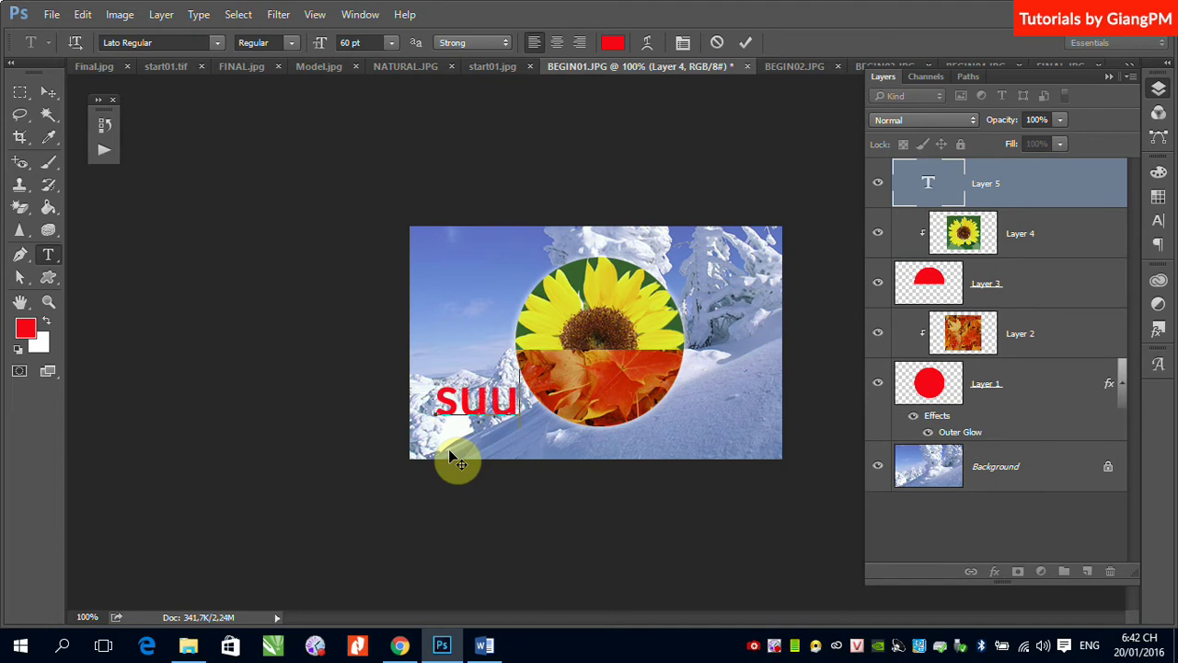
pyautogui.press('BackSpace')
pyautogui.write('mm')
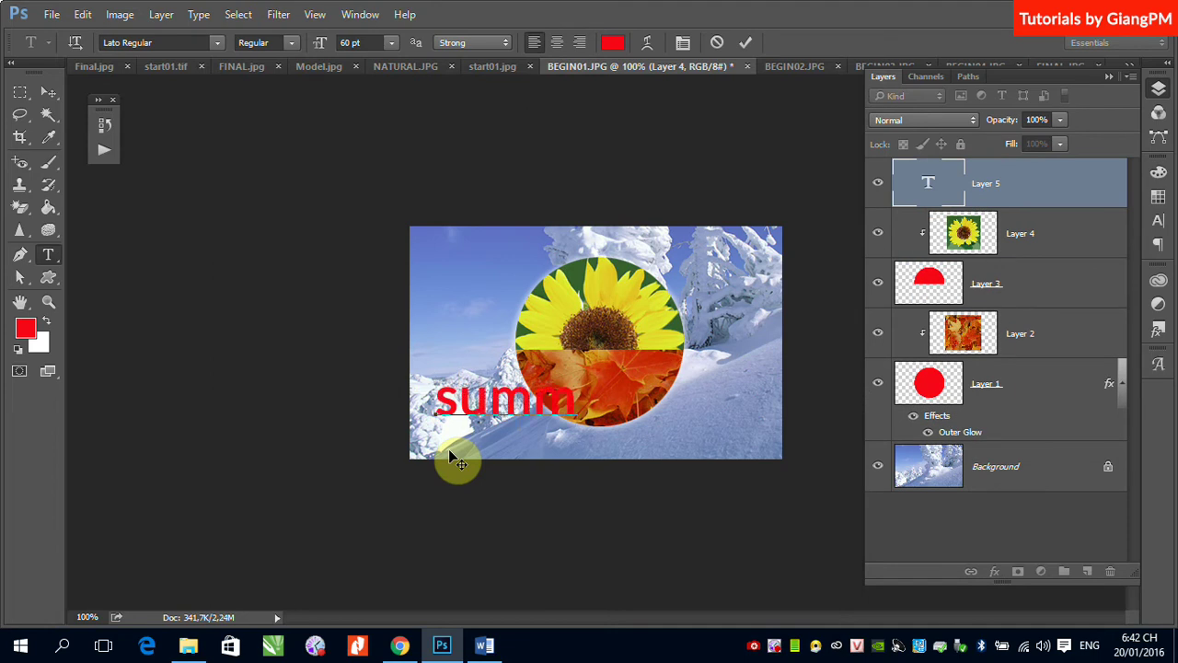
pyautogui.write('er')
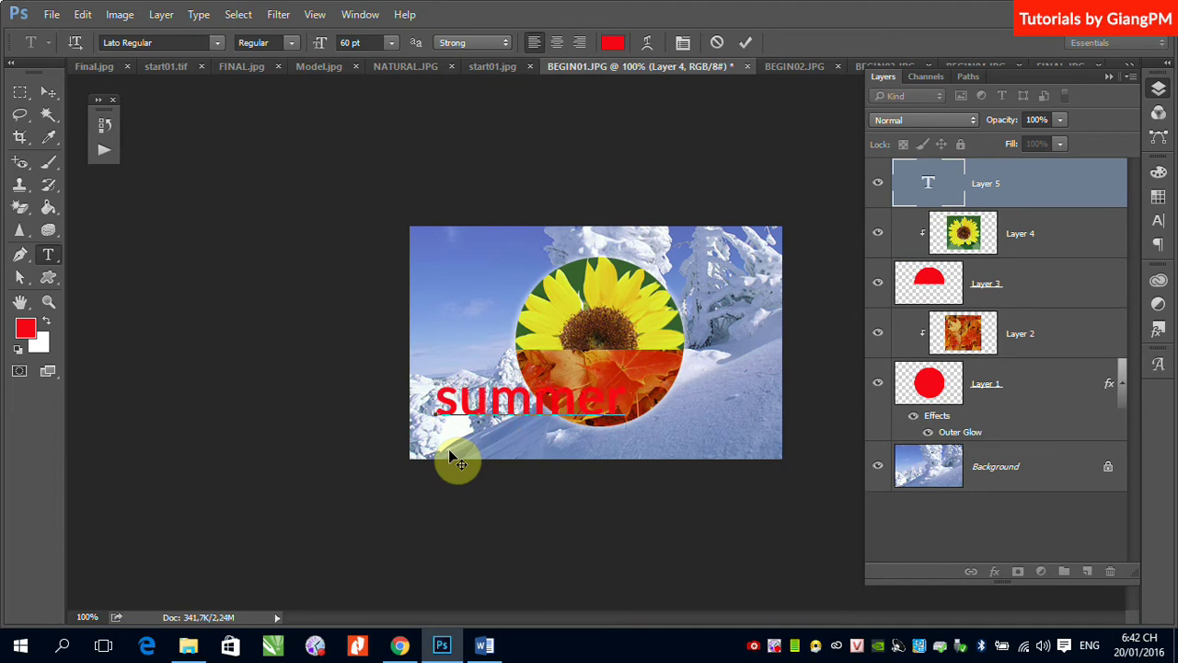
# Paste the sunflower image as a new layer above the "summer" text and move it over the word.
pyautogui.click(48, 93)
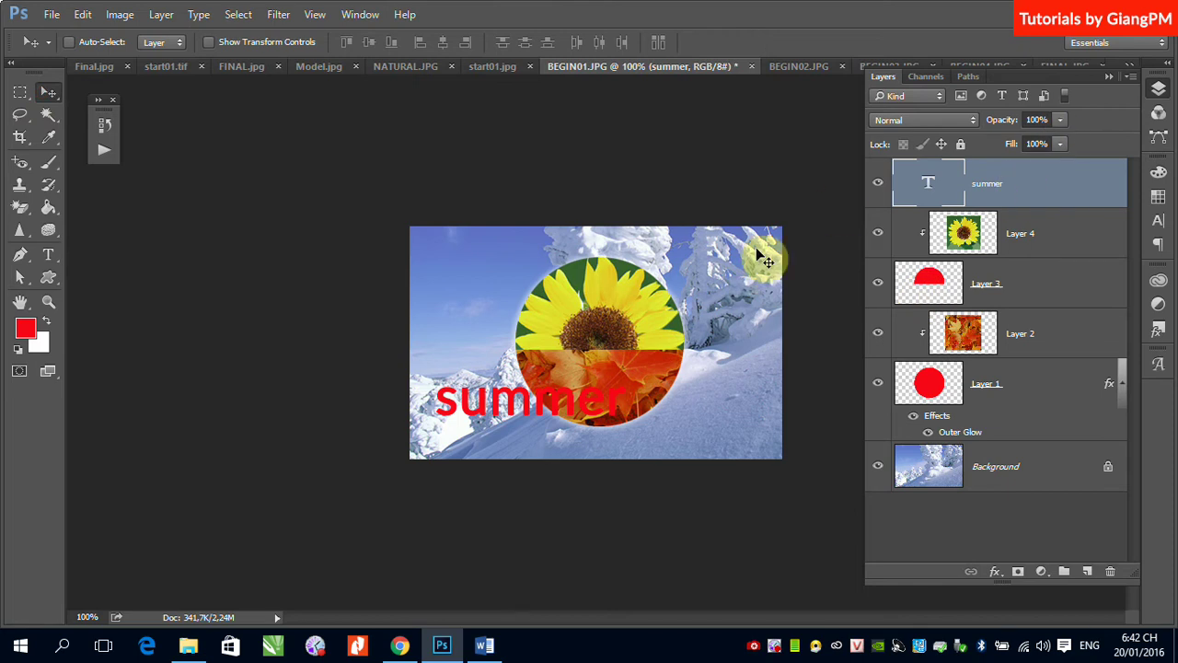
pyautogui.hotkey('ctrl', 'v')
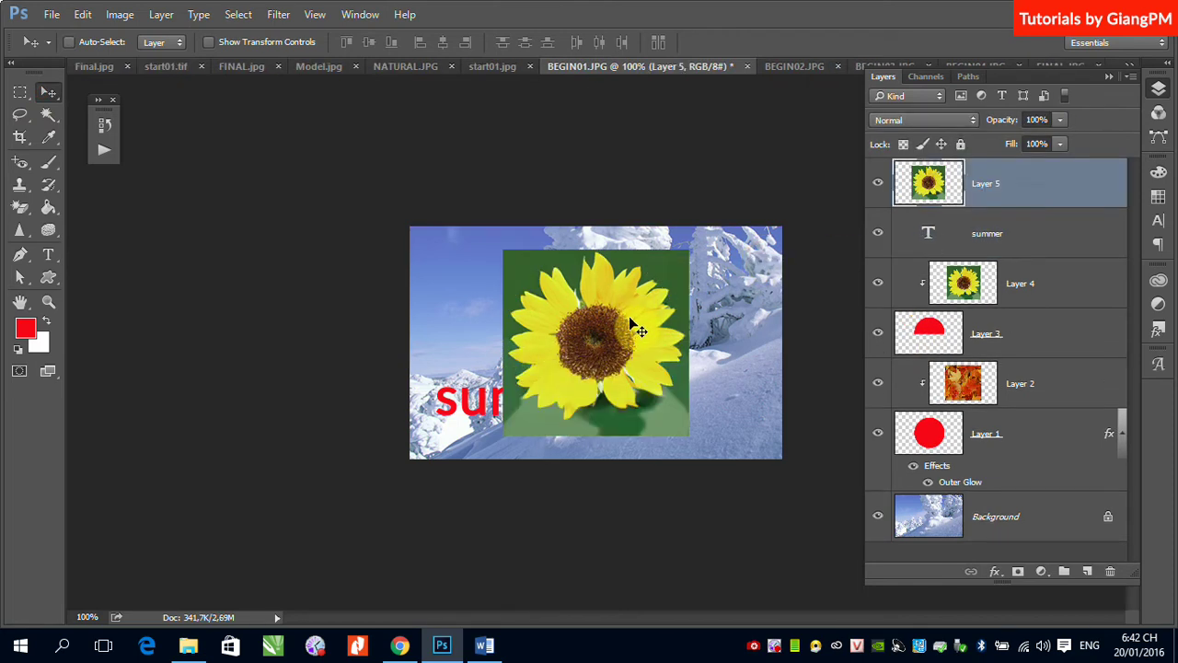
pyautogui.moveTo(630, 322); pyautogui.dragTo(550, 353)
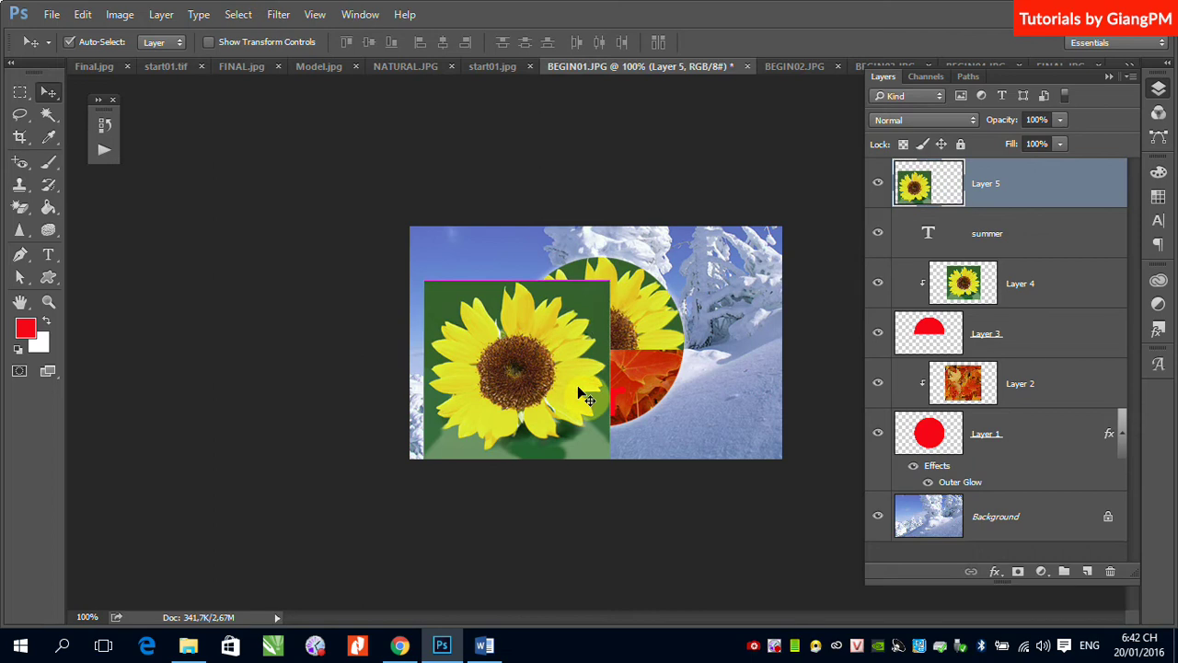
# Enlarge the pasted sunflower to span the whole word "summer" and clip it to the text layer.
pyautogui.hotkey('ctrl', 't')
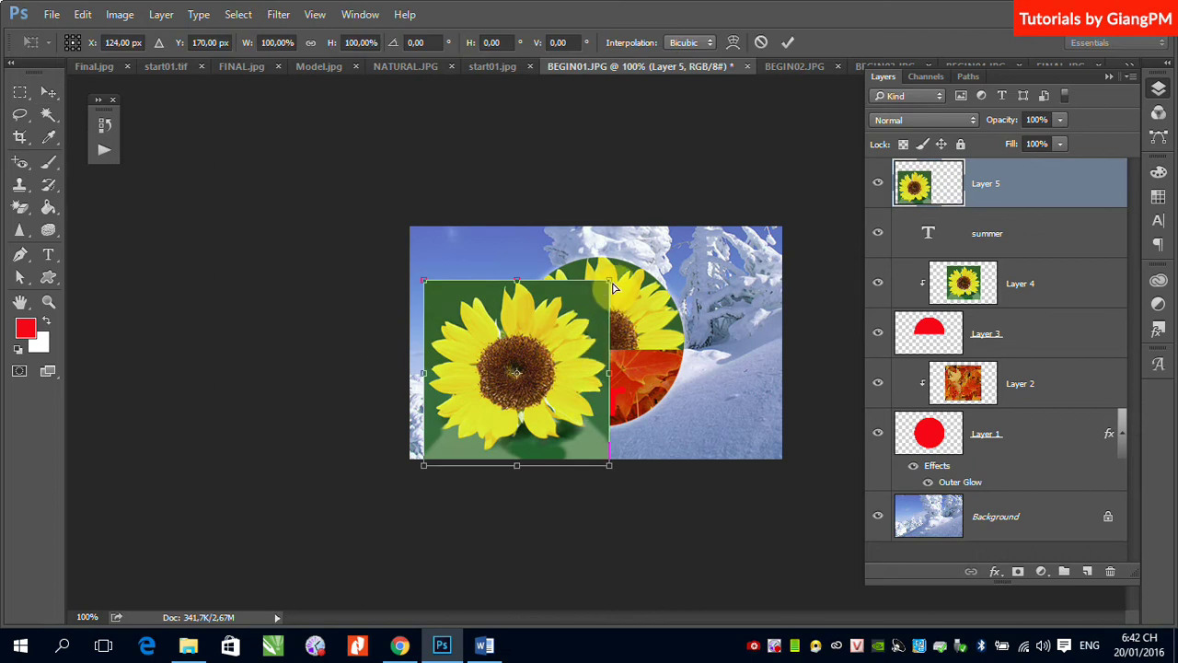
pyautogui.moveTo(609, 281); pyautogui.dragTo(636, 255)
pyautogui.press('Return')
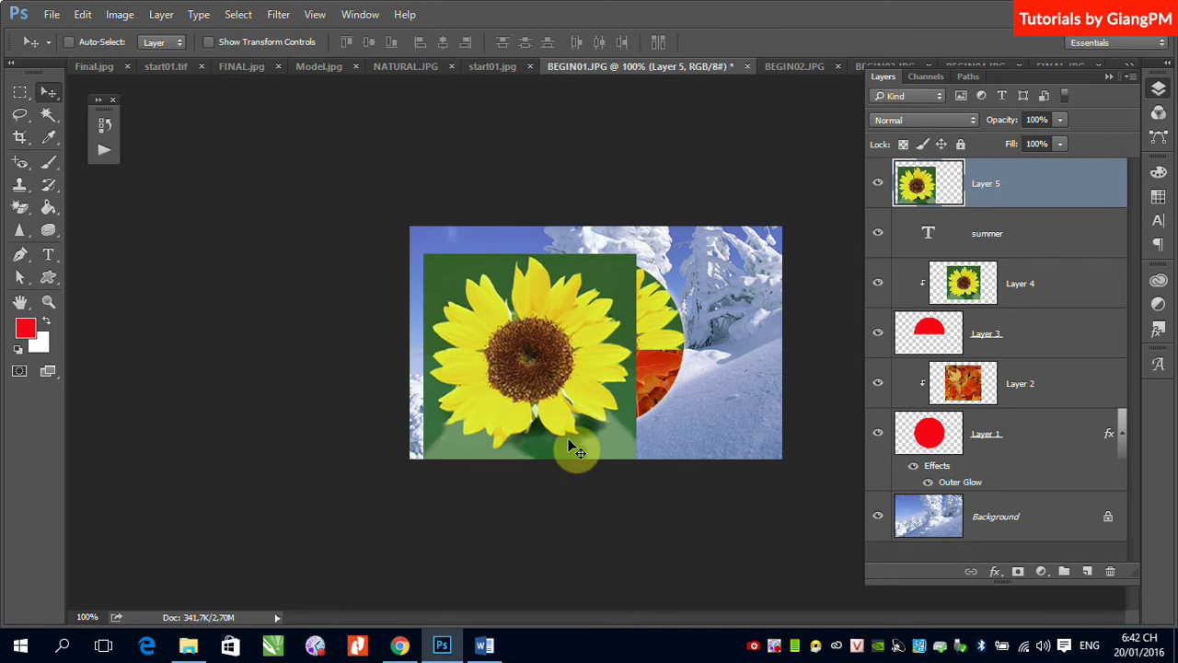
pyautogui.moveTo(565, 367); pyautogui.dragTo(566, 402)
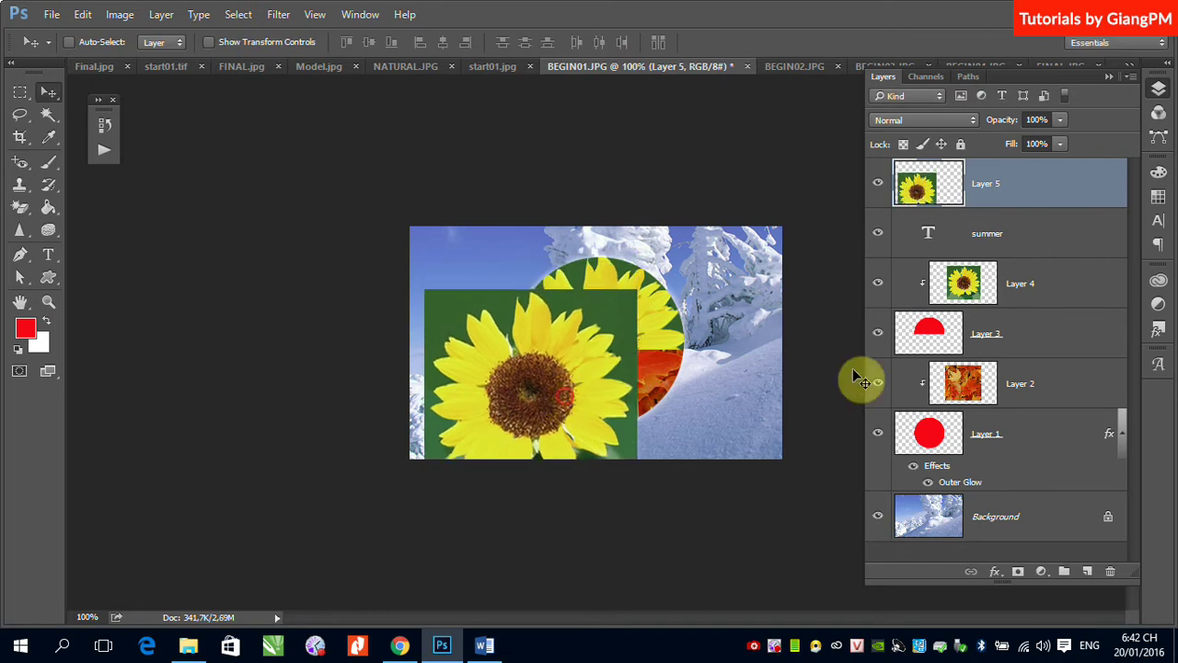
pyautogui.moveTo(963, 274); pyautogui.dragTo(1021, 206)
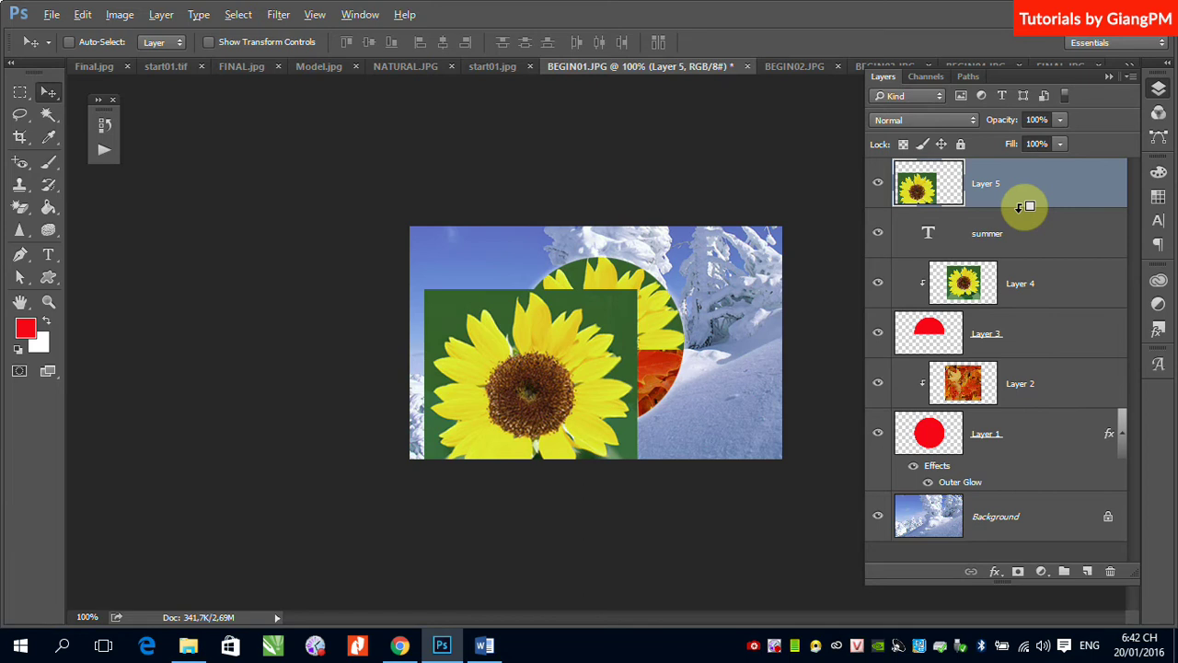
pyautogui.keyDown('alt'); pyautogui.click(1022, 206); pyautogui.keyUp('alt')
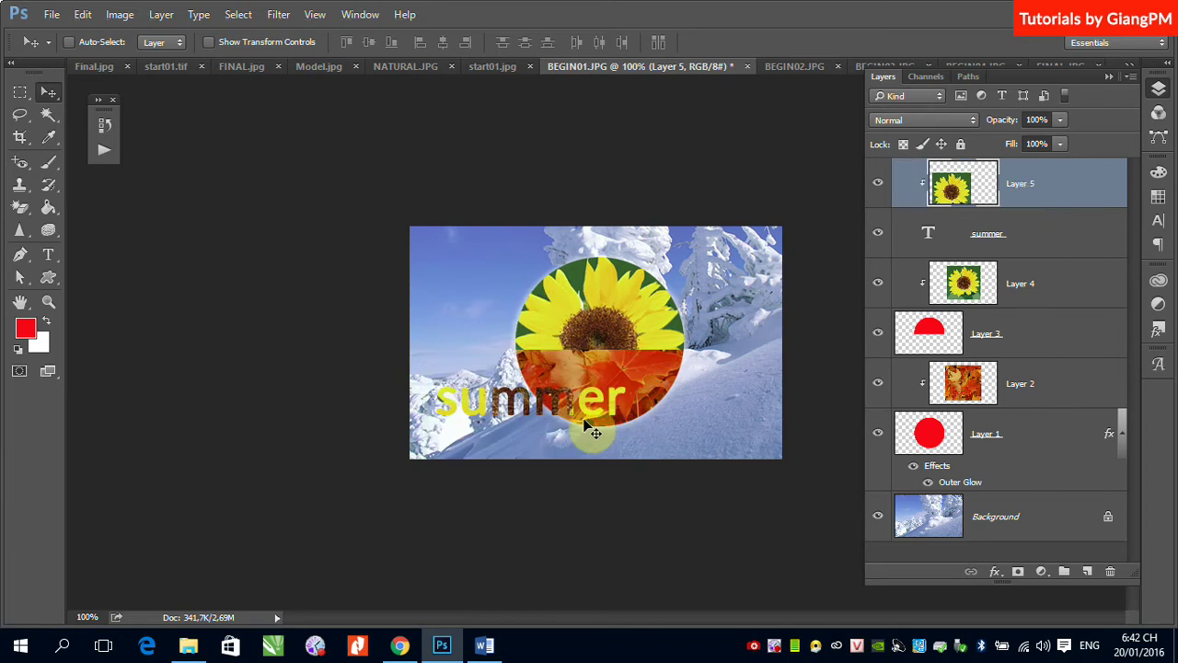
# Add a Bevel & Emboss layer style to the "summer" text layer.
pyautogui.click(930, 237)
pyautogui.click(161, 15)
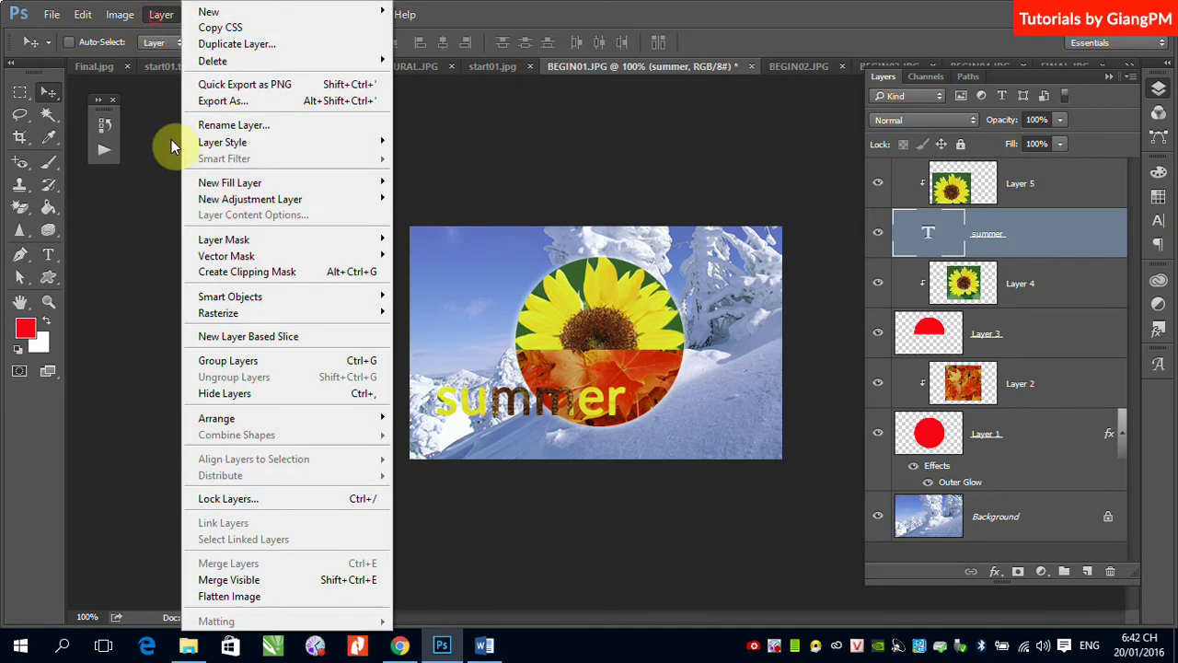
pyautogui.moveTo(262, 144)
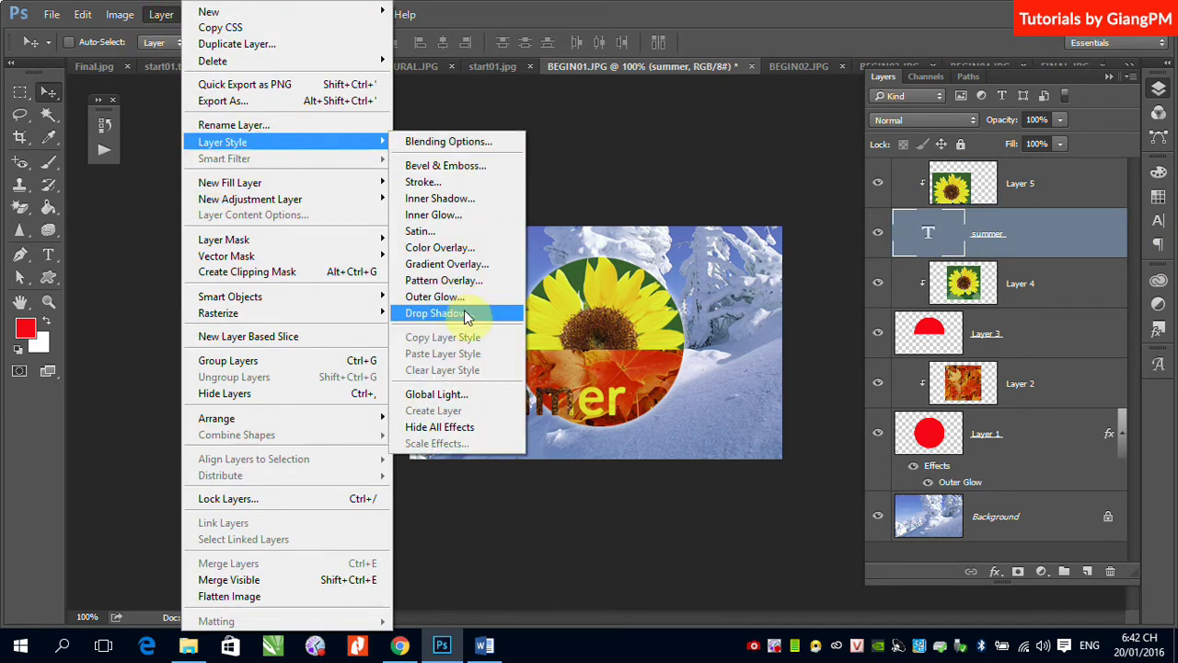
pyautogui.click(445, 164)
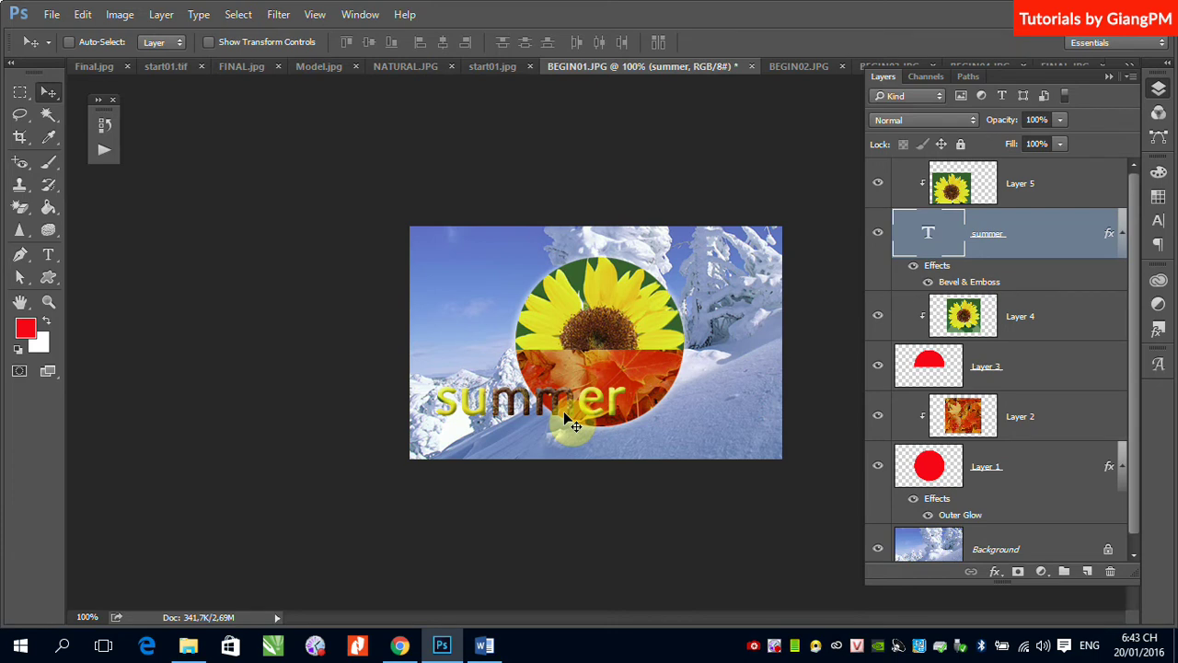
# Release the clipping mask between the top sunflower layer and the "summer" text layer.
pyautogui.click(1064, 189)
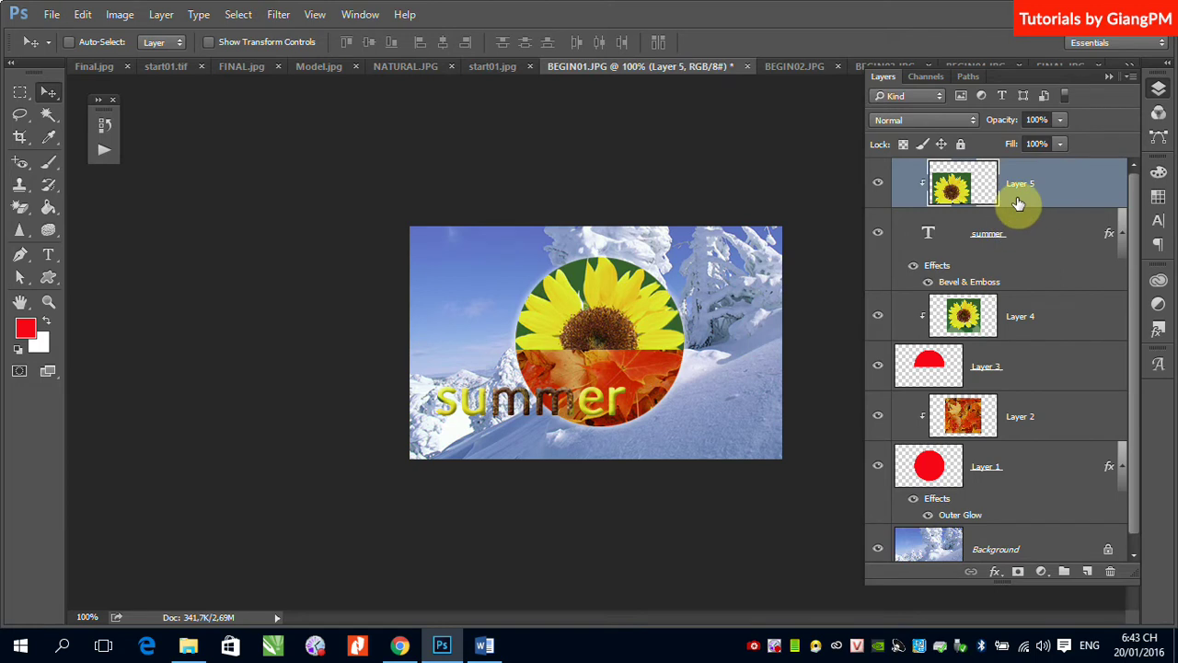
pyautogui.click(162, 14)
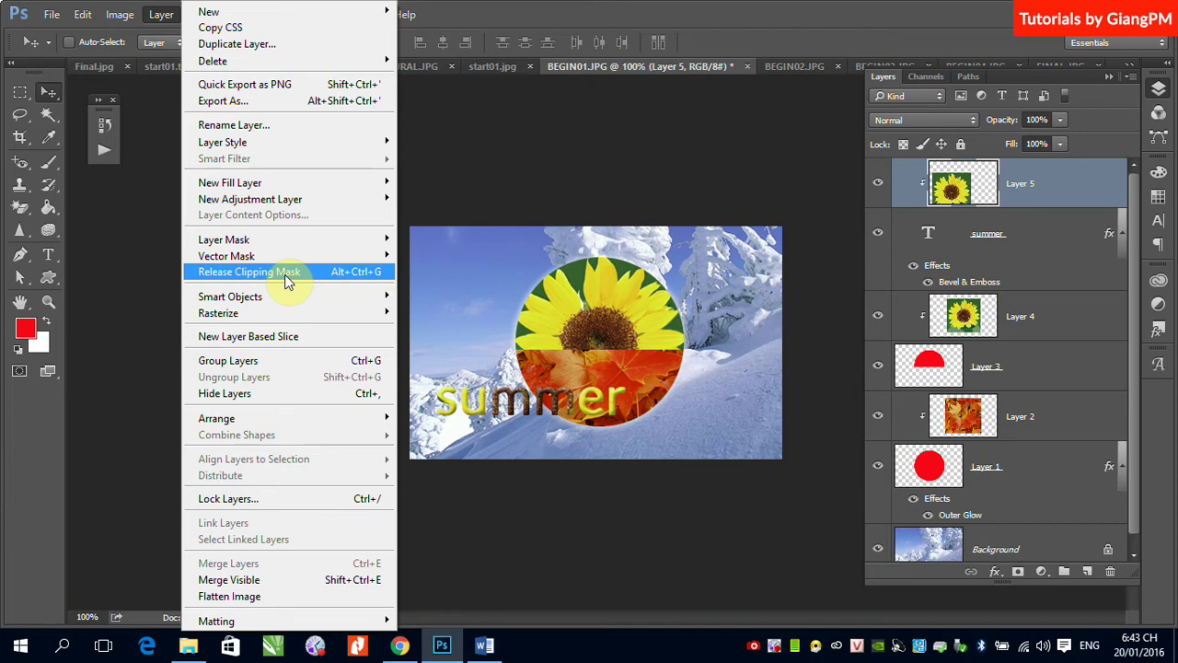
pyautogui.click(1074, 192)
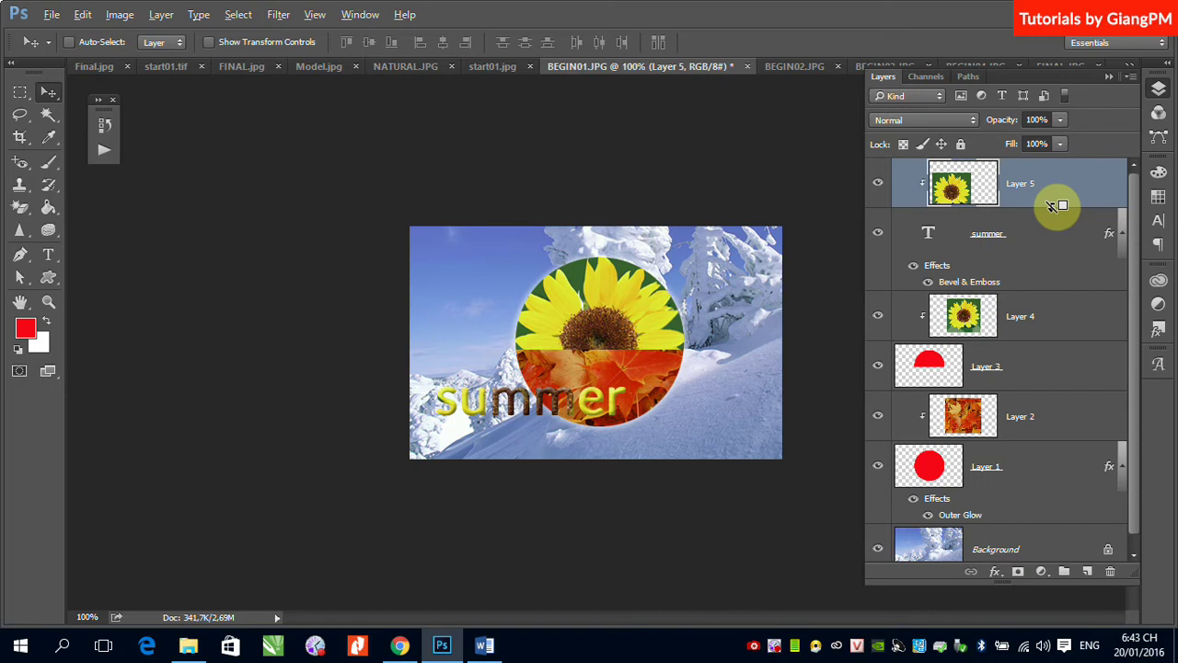
pyautogui.keyDown('alt'); pyautogui.click(1052, 206); pyautogui.keyUp('alt')
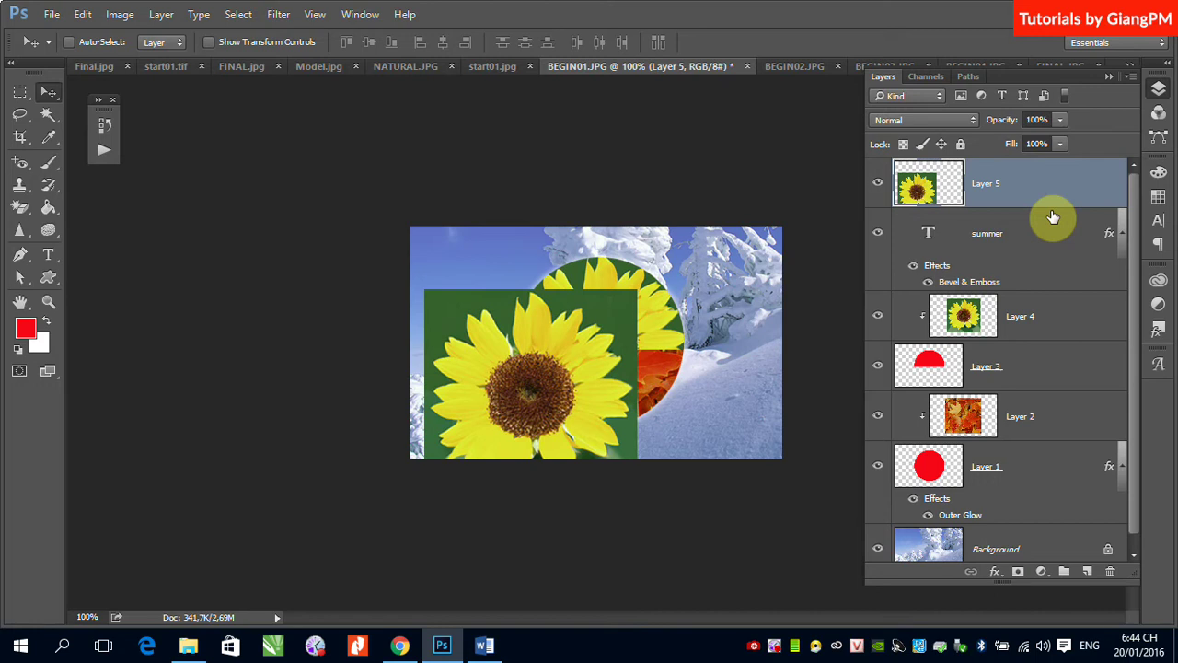
# Delete all layers above the Background in BEGIN01.JPG and collapse the layer list.
pyautogui.keyDown('shift'); pyautogui.click(1052, 489); pyautogui.keyUp('shift')
pyautogui.press('Delete')
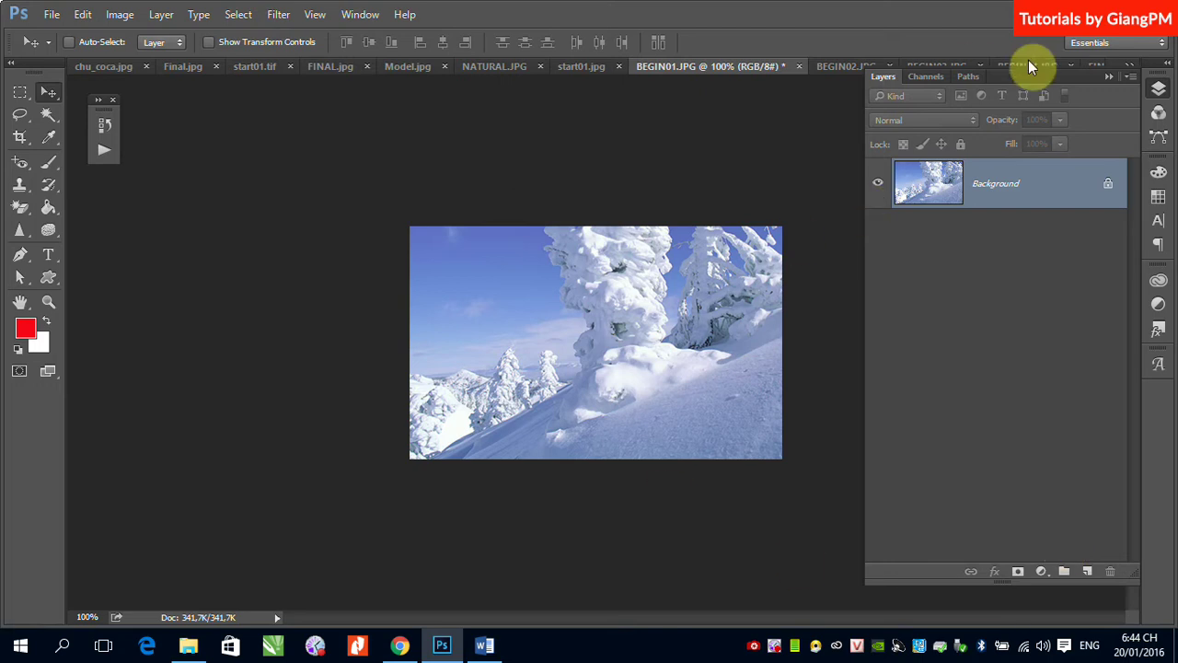
pyautogui.click(1109, 79)
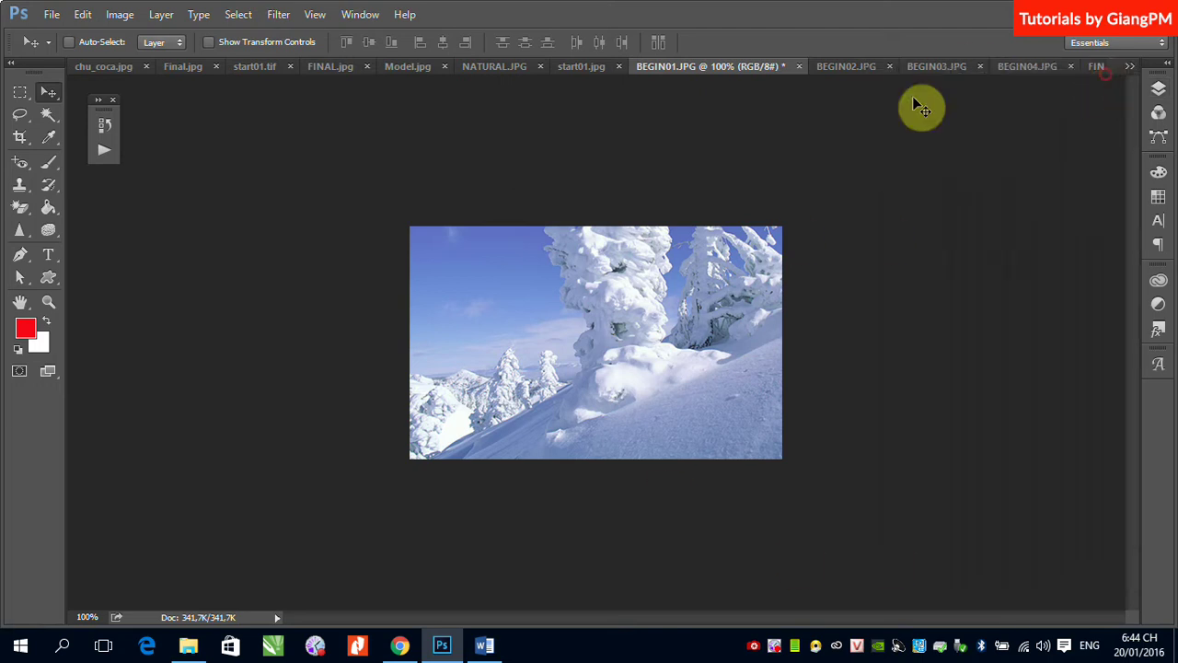
# Bring the leaves image from BEGIN04.JPG, followed by the sunflower image from BEGIN03.JPG, centred into BEGIN01.JPG as separate layers.
pyautogui.click(1019, 67)
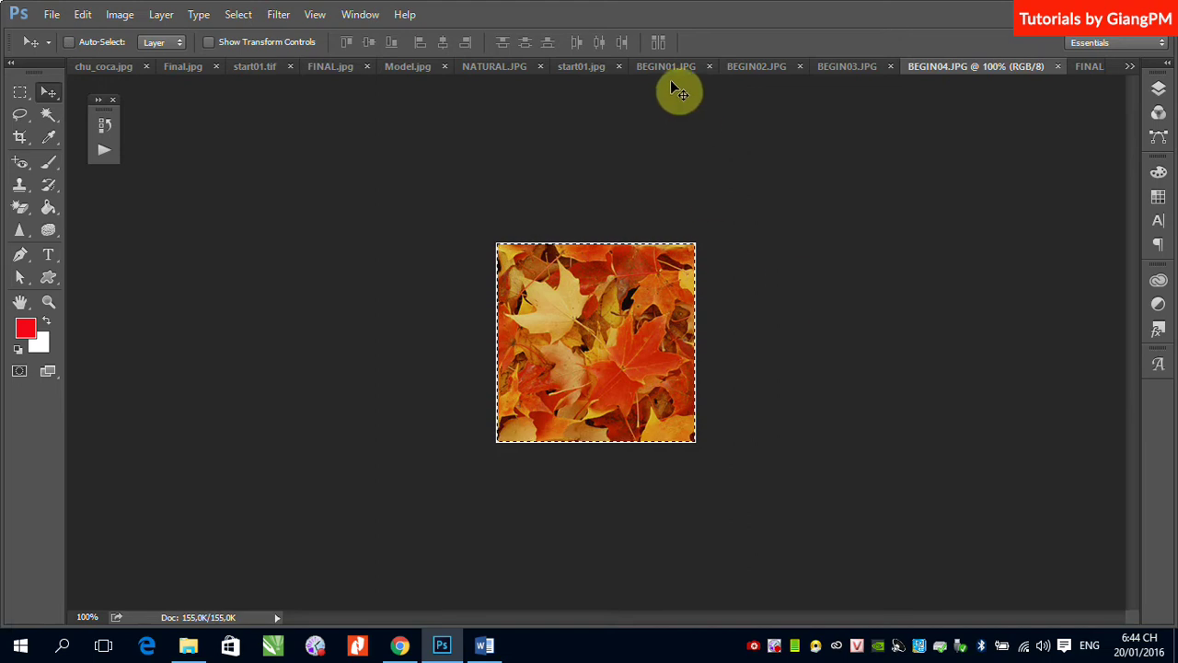
pyautogui.moveTo(669, 67); pyautogui.dragTo(671, 231)
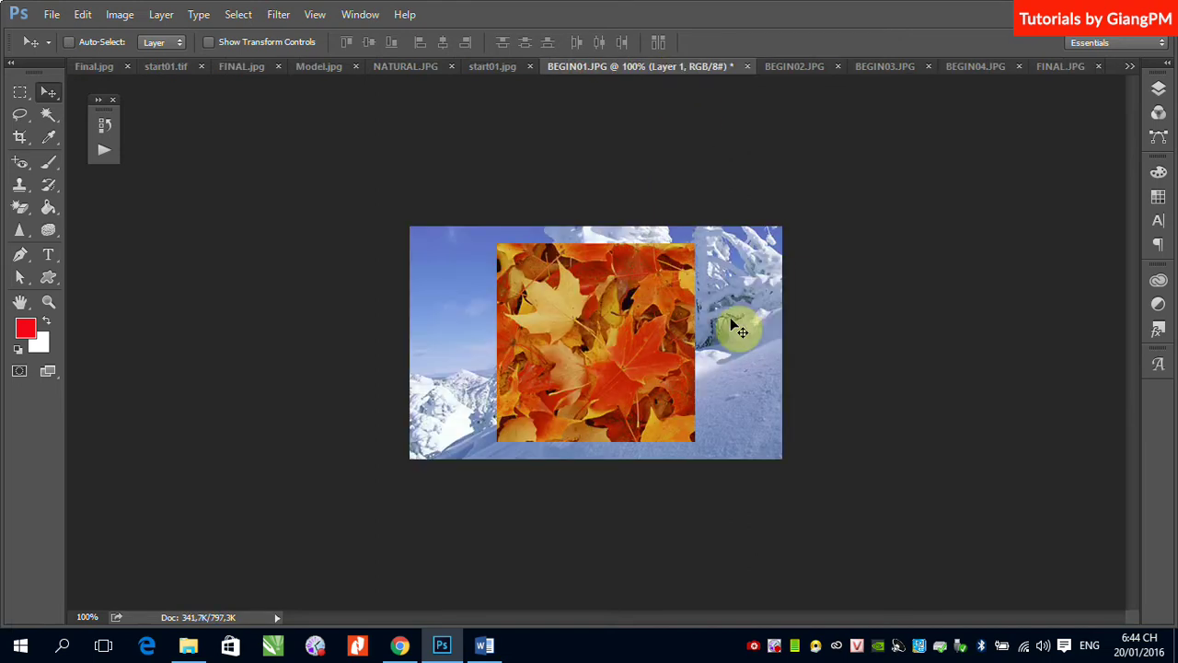
pyautogui.click(968, 67)
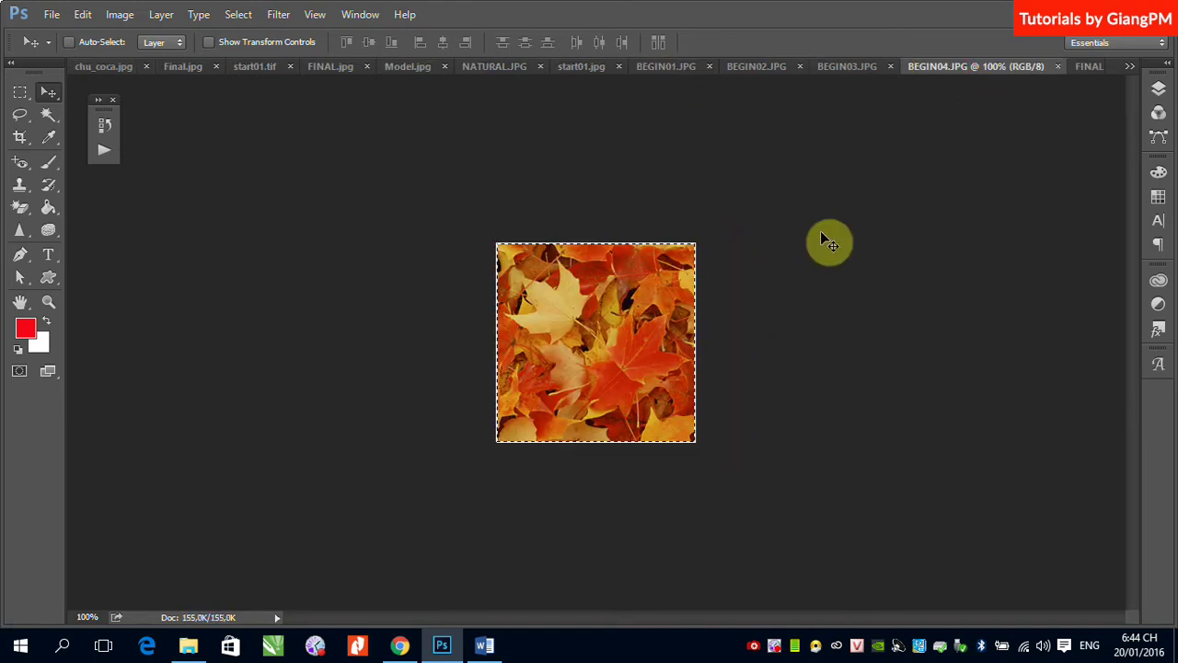
pyautogui.click(842, 68)
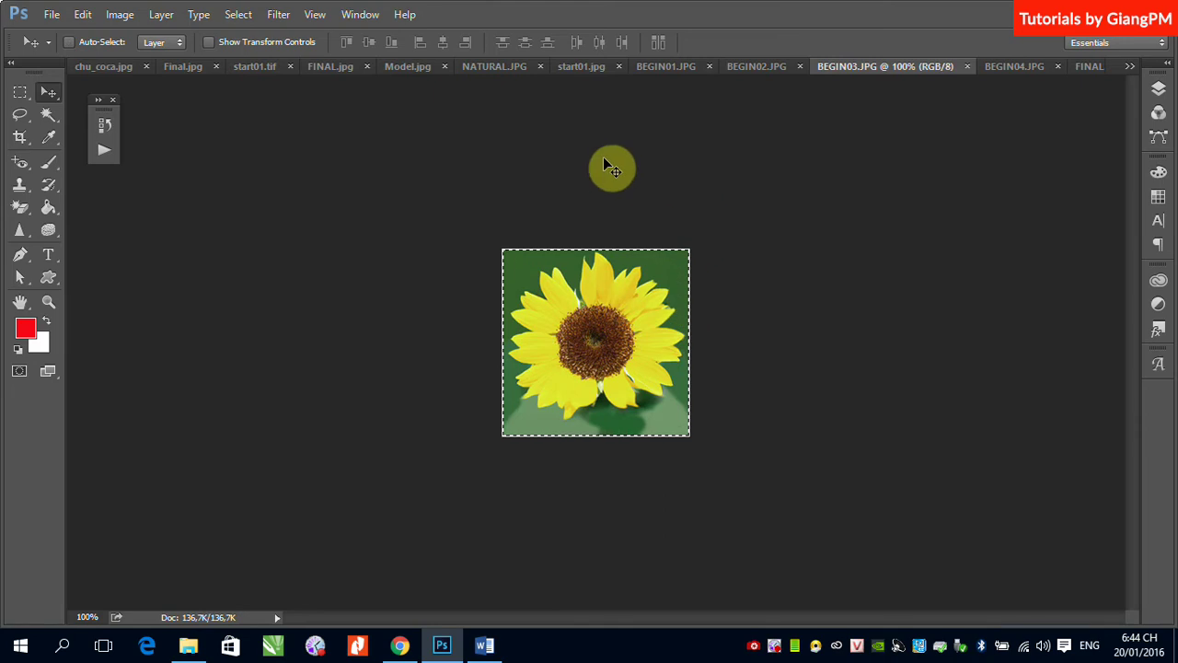
pyautogui.moveTo(649, 86); pyautogui.dragTo(676, 214)
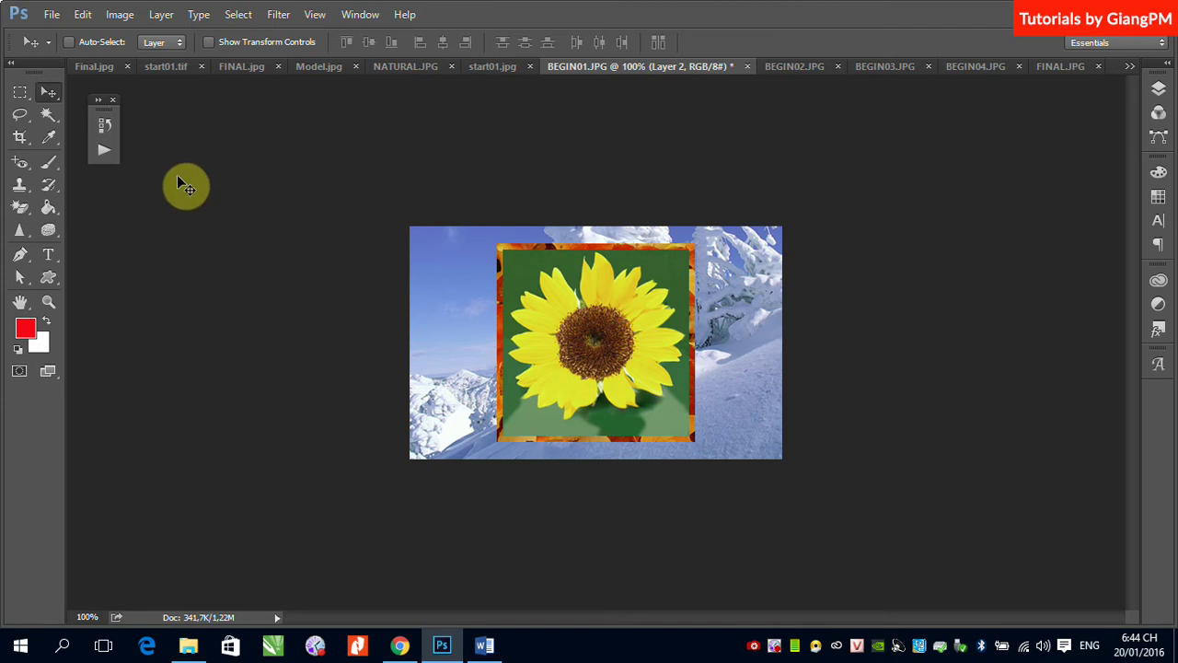
# Make a circular selection around the sunflower with the Elliptical Marquee and turn it into a layer mask on the sunflower layer.
pyautogui.click(14, 97)
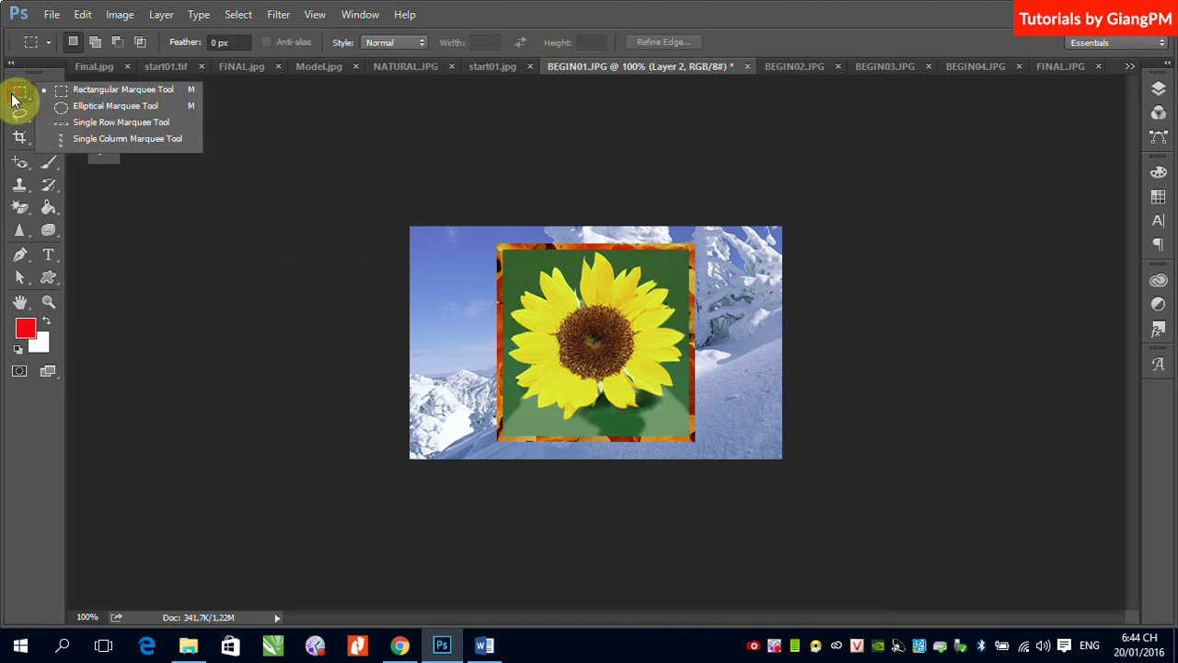
pyautogui.click(81, 106)
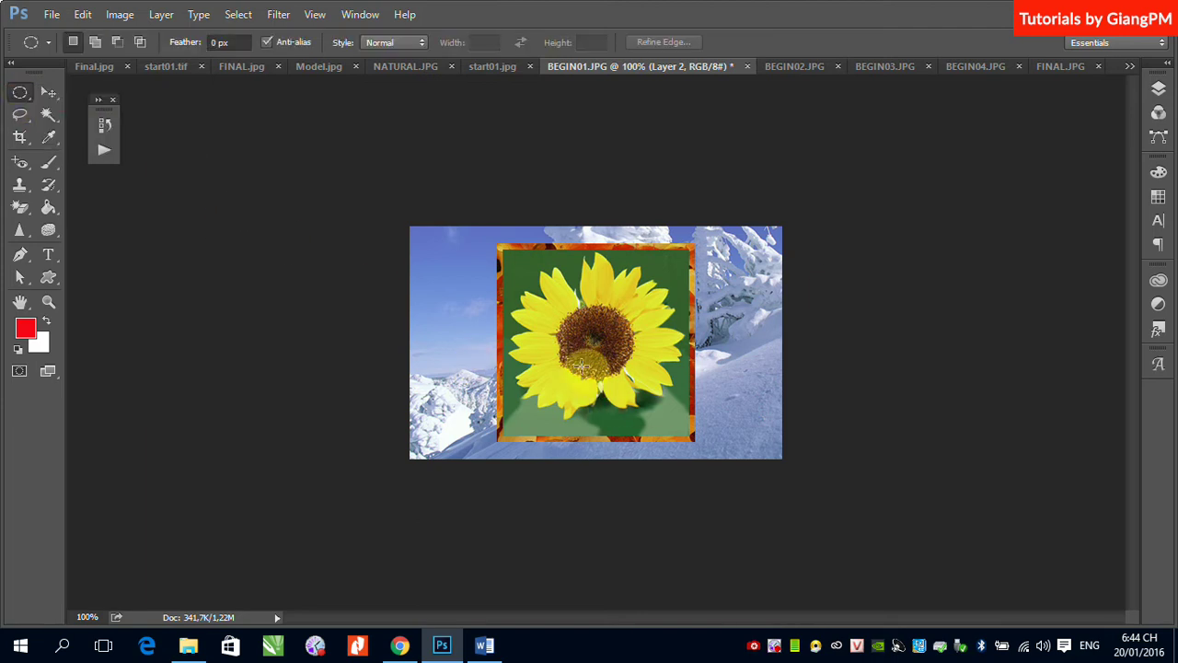
pyautogui.moveTo(514, 260); pyautogui.dragTo(682, 438)
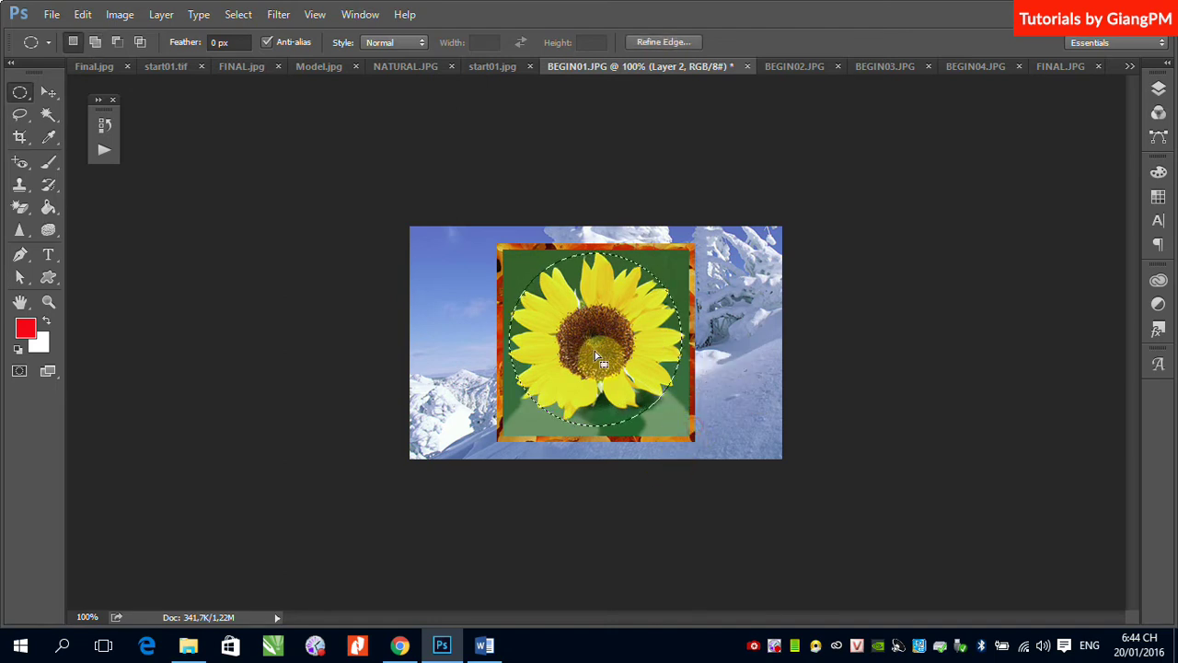
pyautogui.moveTo(596, 341); pyautogui.dragTo(671, 308)
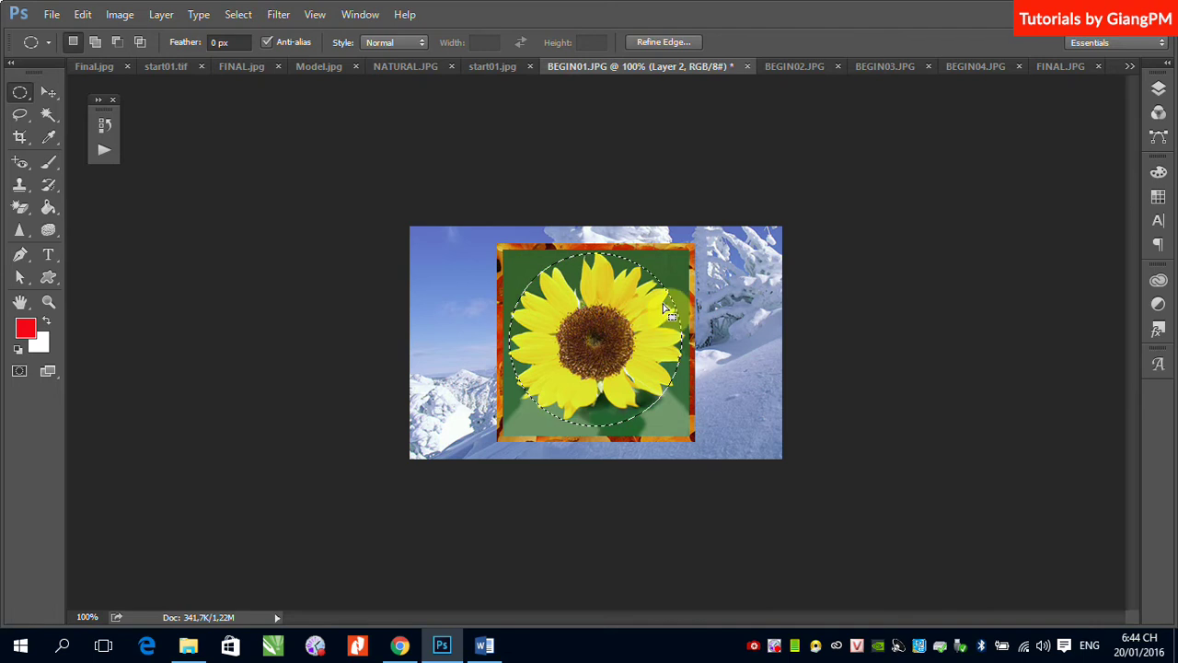
pyautogui.click(1157, 89)
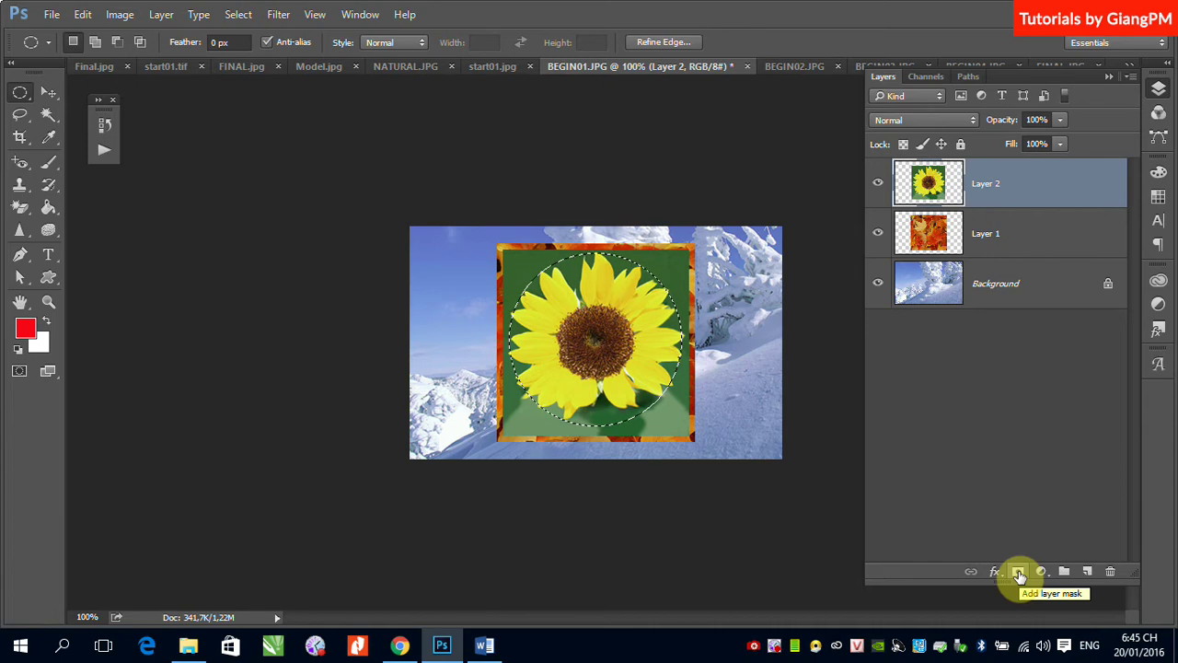
pyautogui.click(1019, 572)
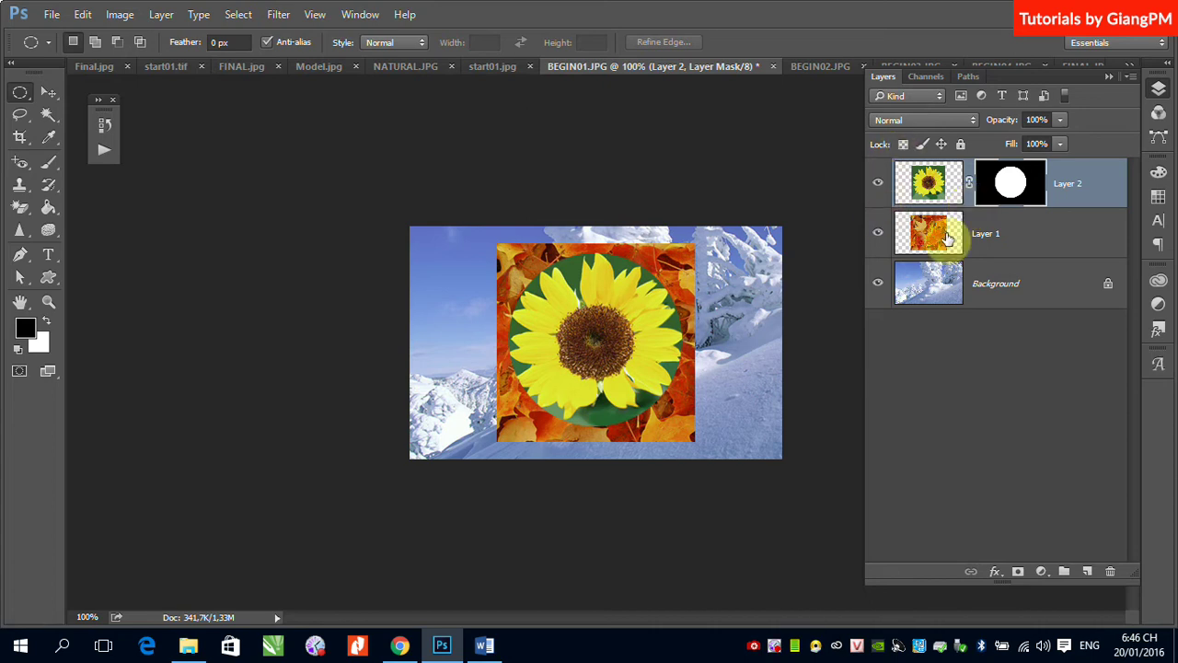
# Load the sunflower layer's circular mask as a selection and delete the leaves layer beneath it.
pyautogui.click(1008, 187)
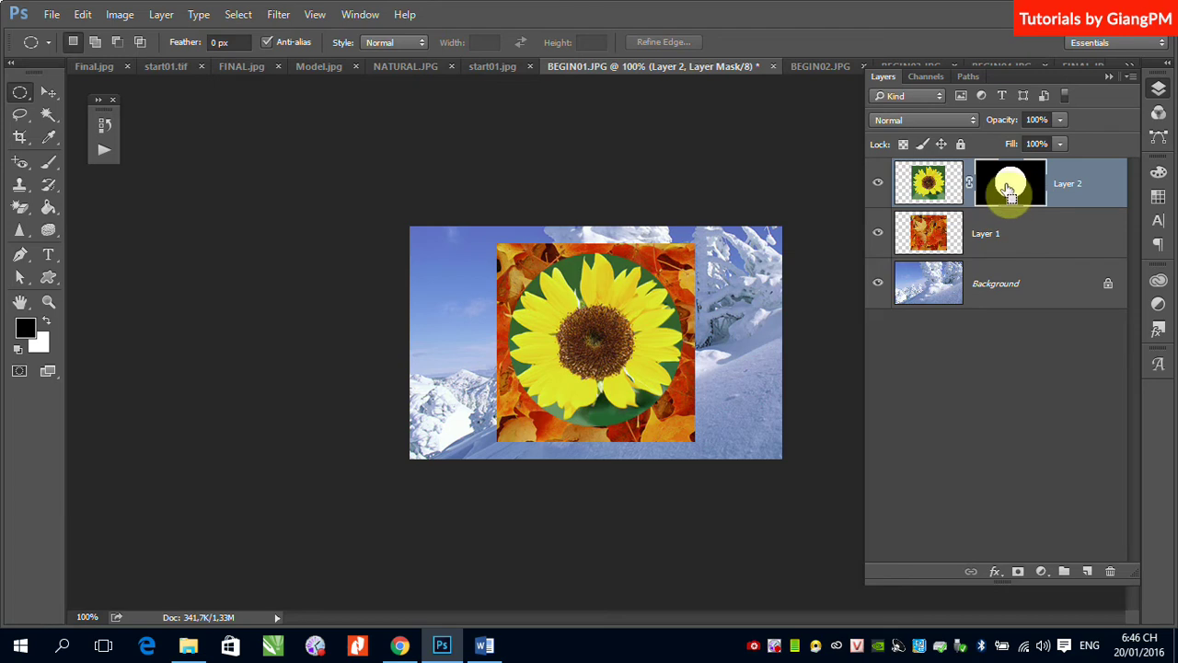
pyautogui.keyDown('ctrl'); pyautogui.click(1010, 190); pyautogui.keyUp('ctrl')
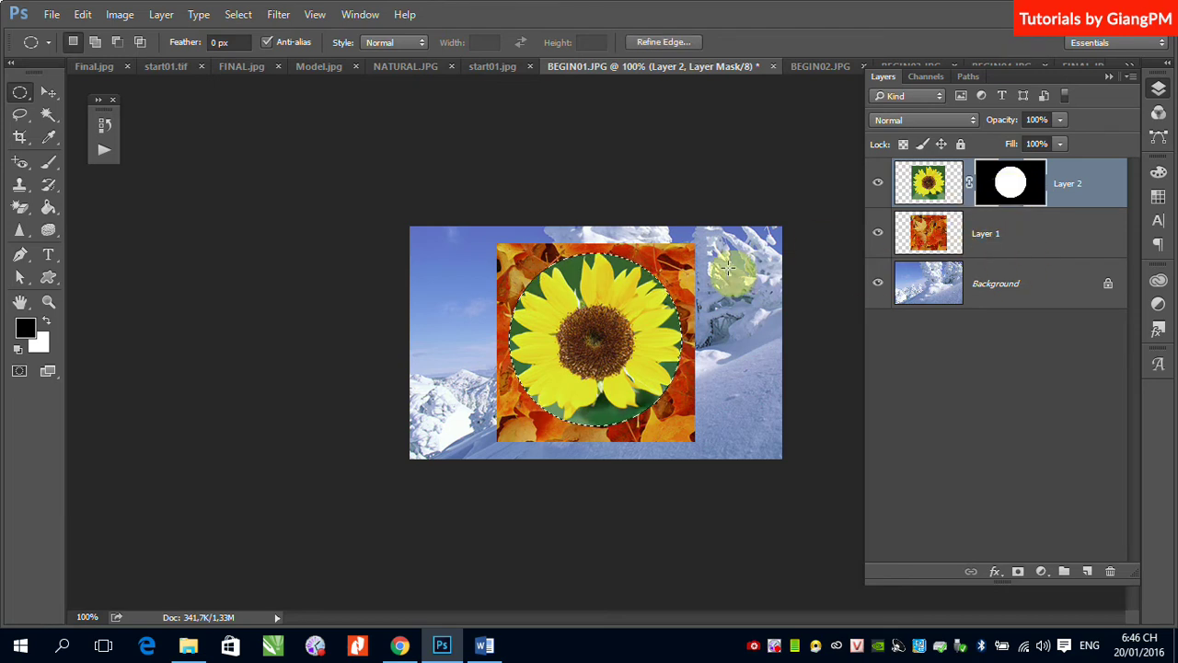
pyautogui.click(49, 93)
pyautogui.moveTo(928, 233); pyautogui.dragTo(1110, 572)
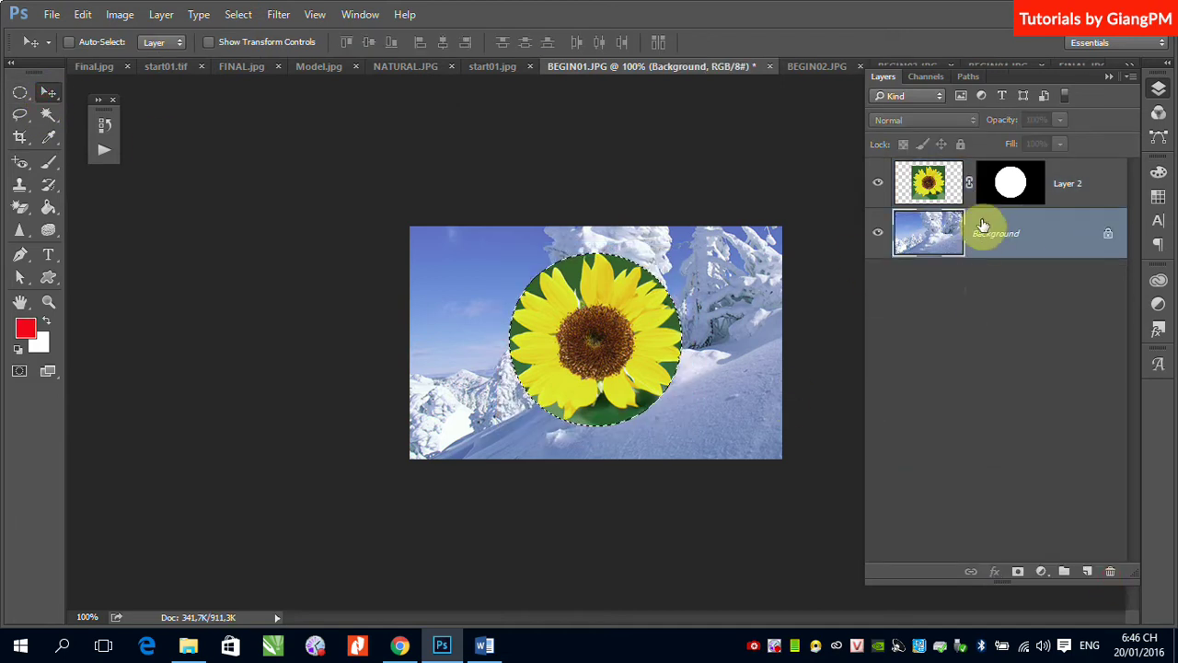
# Copy the leaves image from BEGIN04.JPG and use Paste Into to place it inside the circular selection above the Background of BEGIN01.JPG.
pyautogui.click(1109, 78)
pyautogui.click(1002, 69)
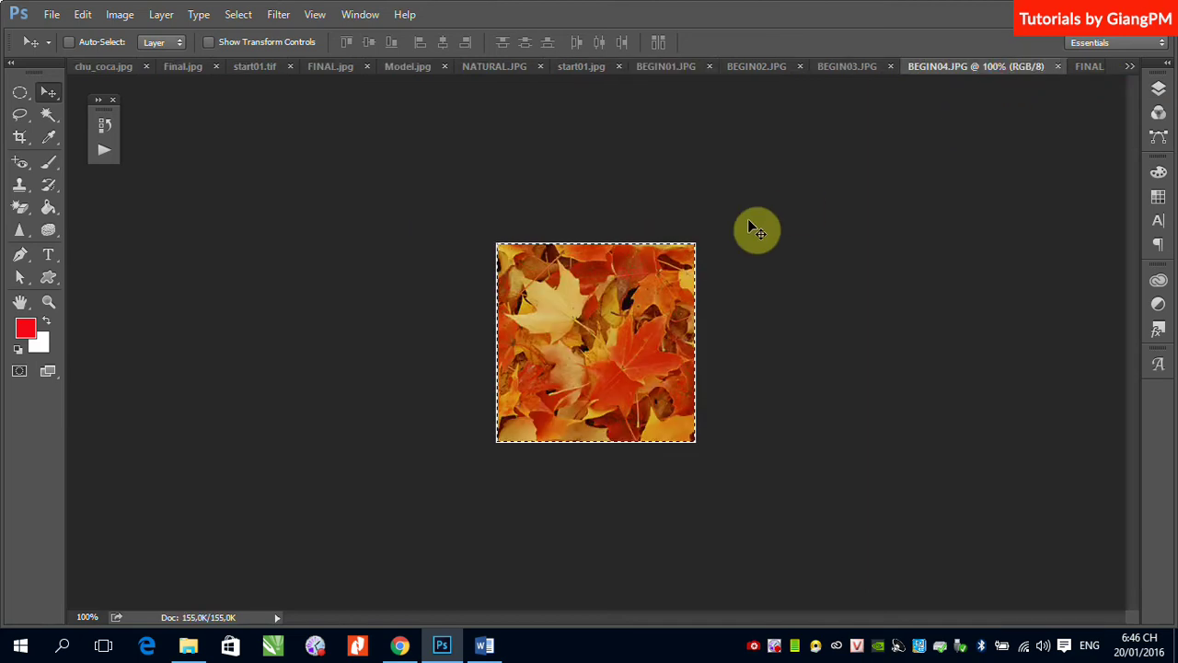
pyautogui.click(668, 68)
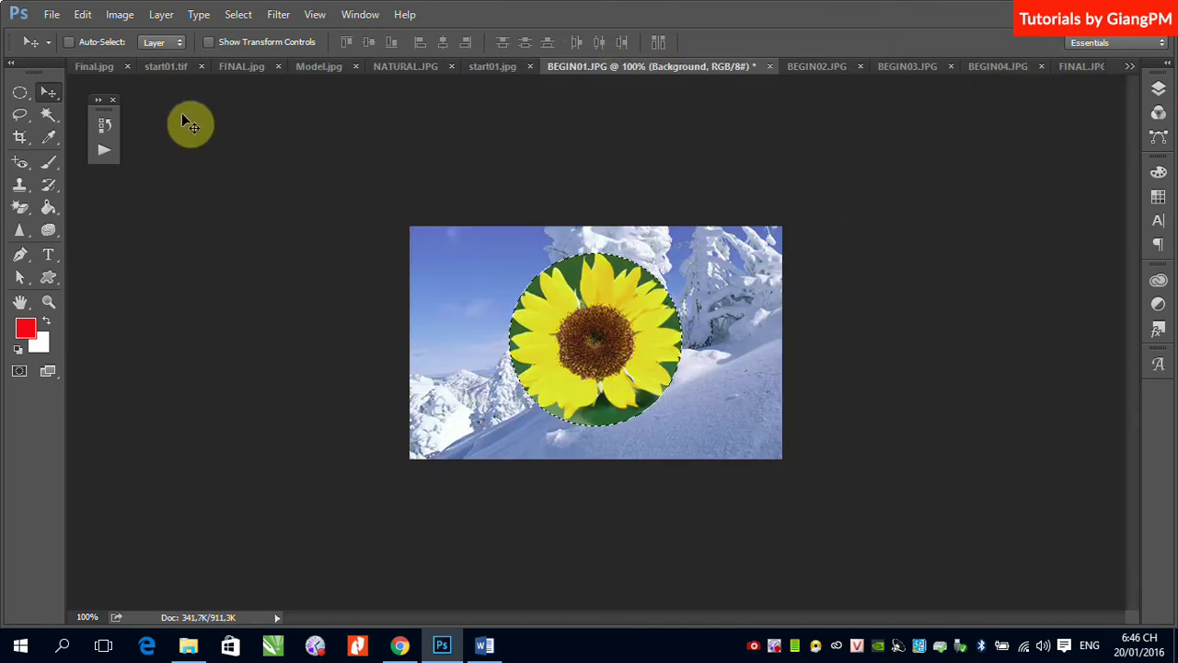
pyautogui.click(83, 19)
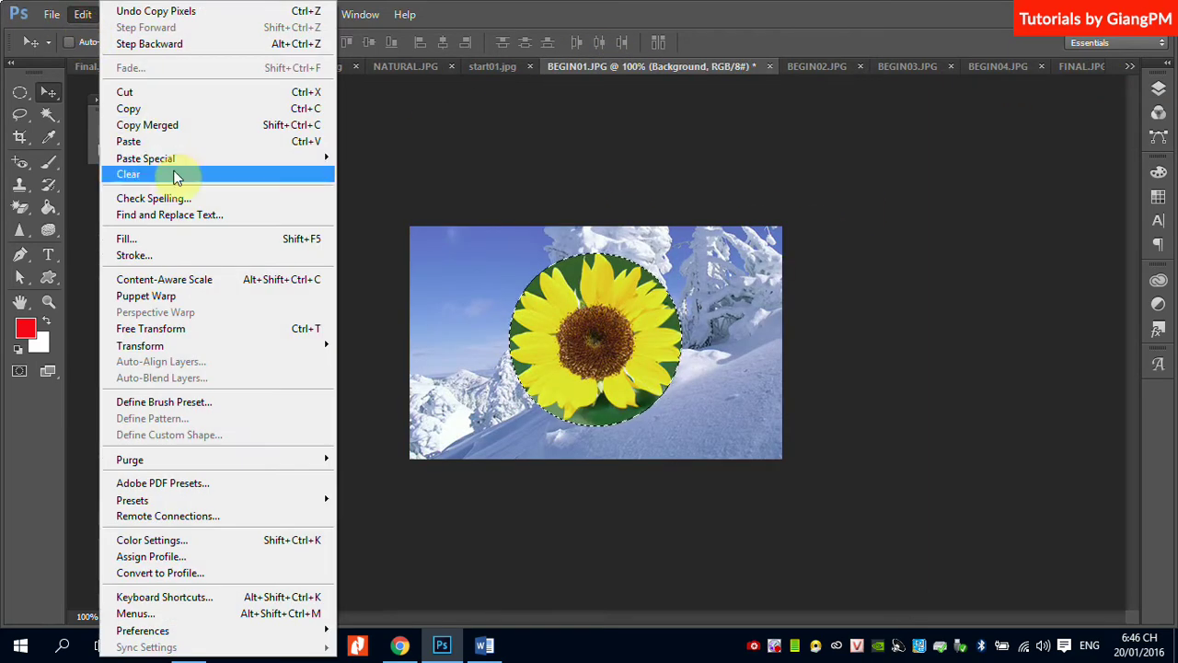
pyautogui.moveTo(189, 160)
pyautogui.click(387, 175)
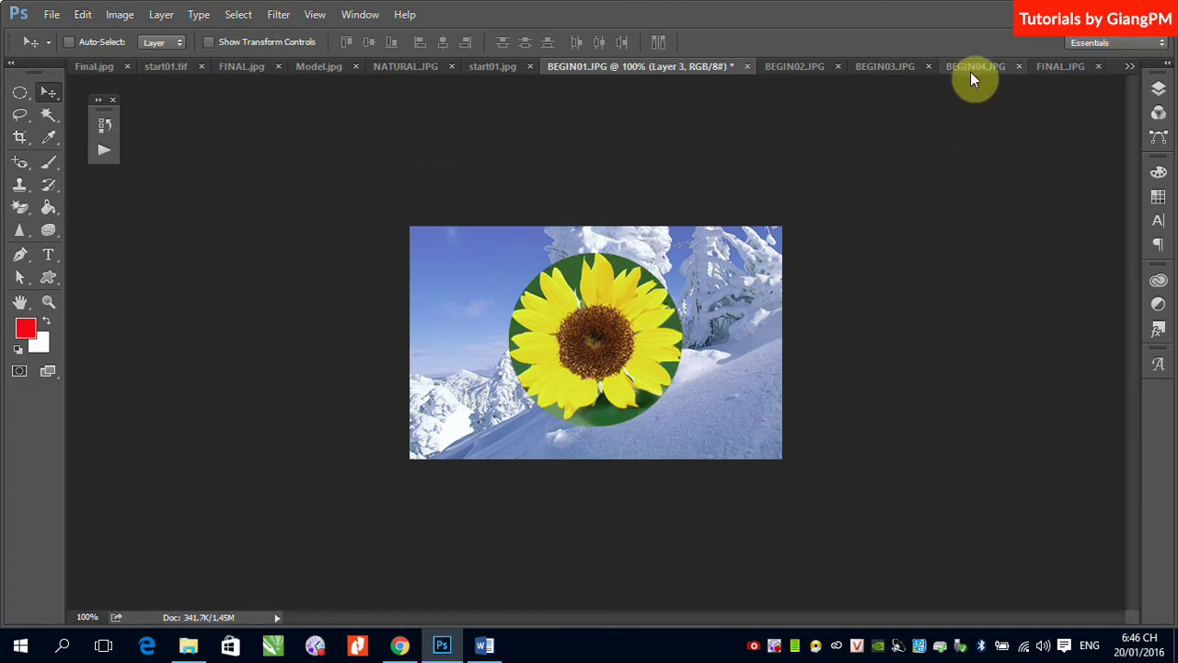
# Move the sunflower layer together with its linked mask to the left, partly off the leaves circle.
pyautogui.click(1158, 90)
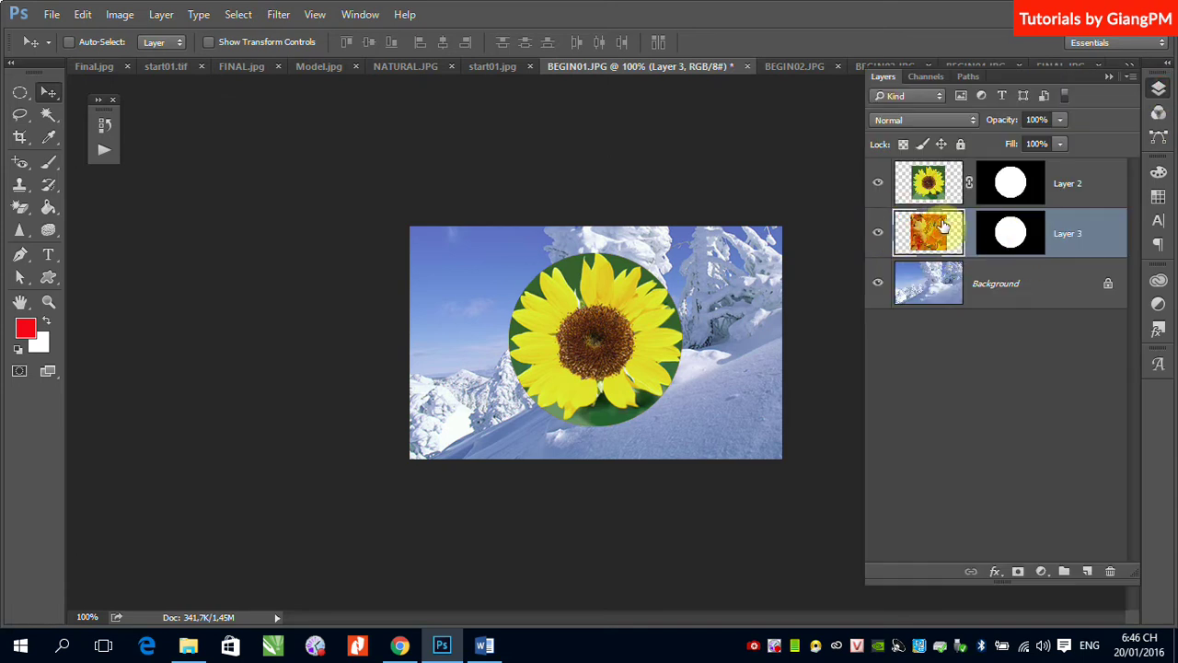
pyautogui.click(1077, 187)
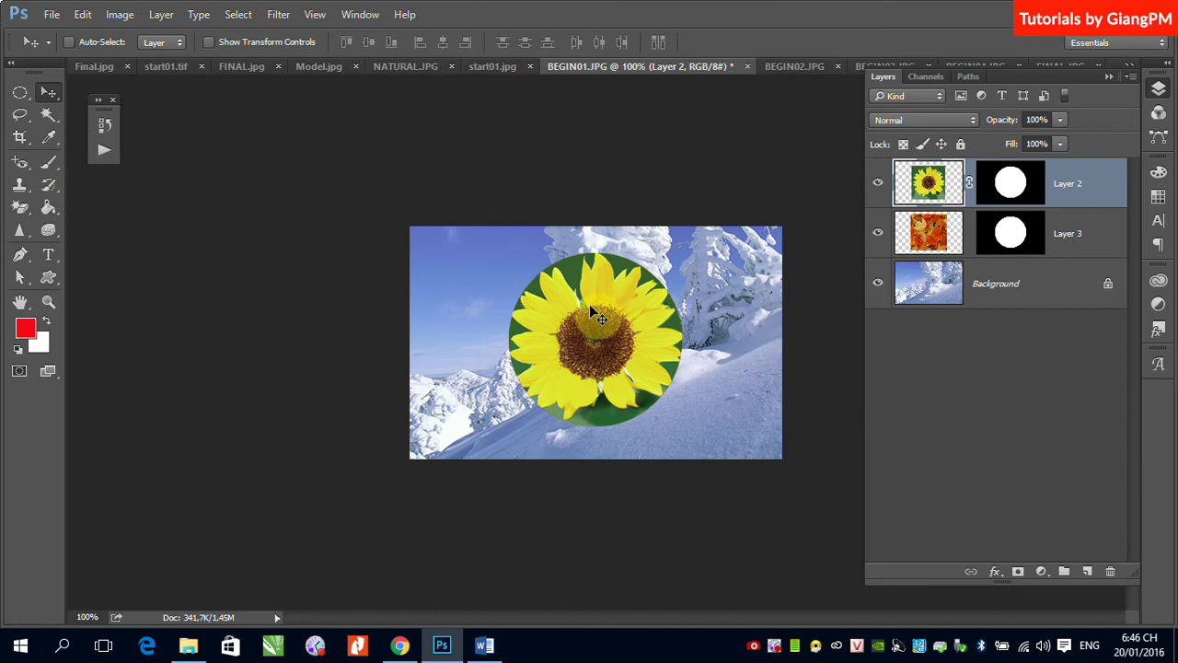
pyautogui.moveTo(592, 333); pyautogui.dragTo(539, 328)
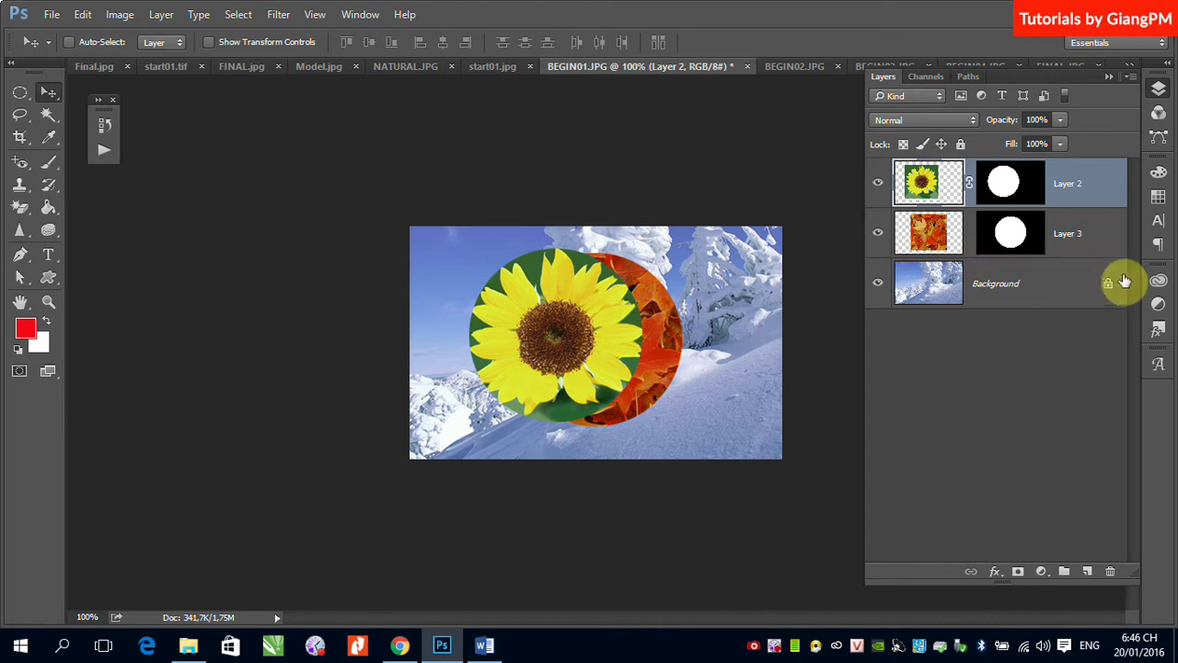
pyautogui.click(1068, 244)
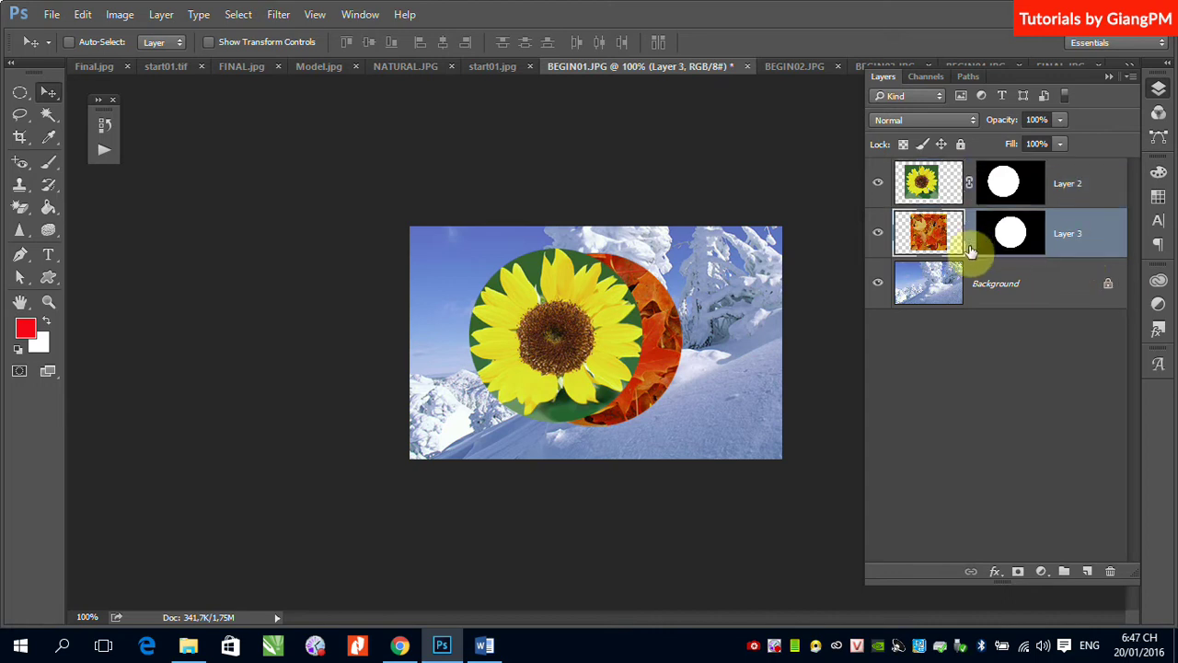
pyautogui.click(1075, 189)
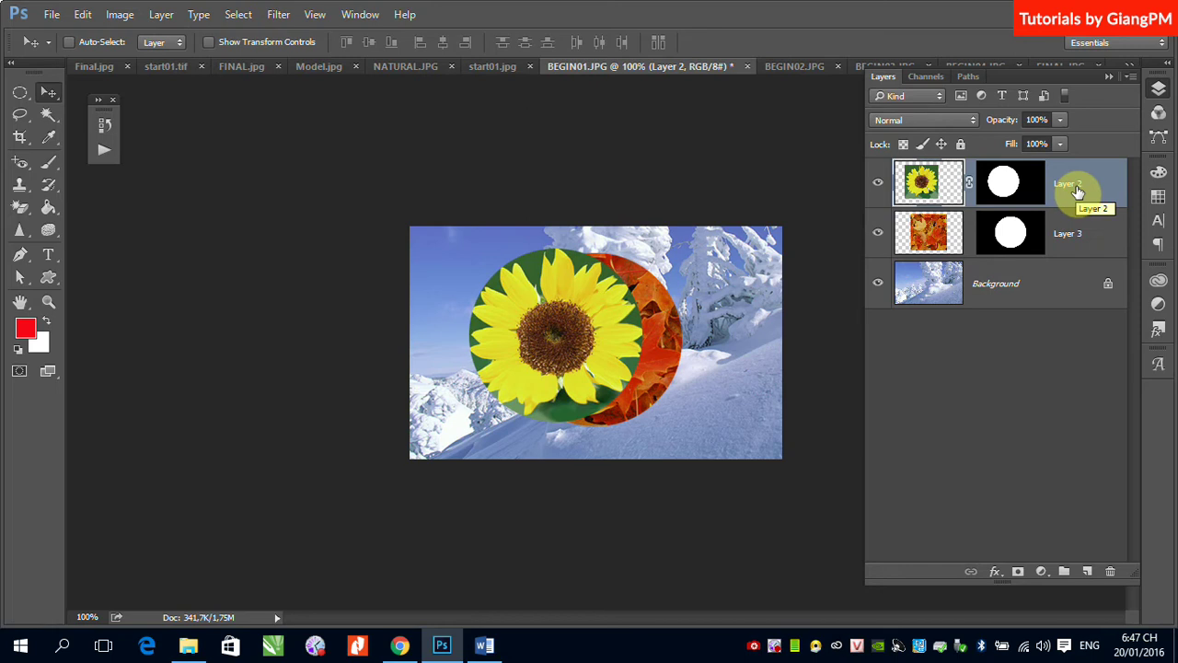
pyautogui.click(1044, 372)
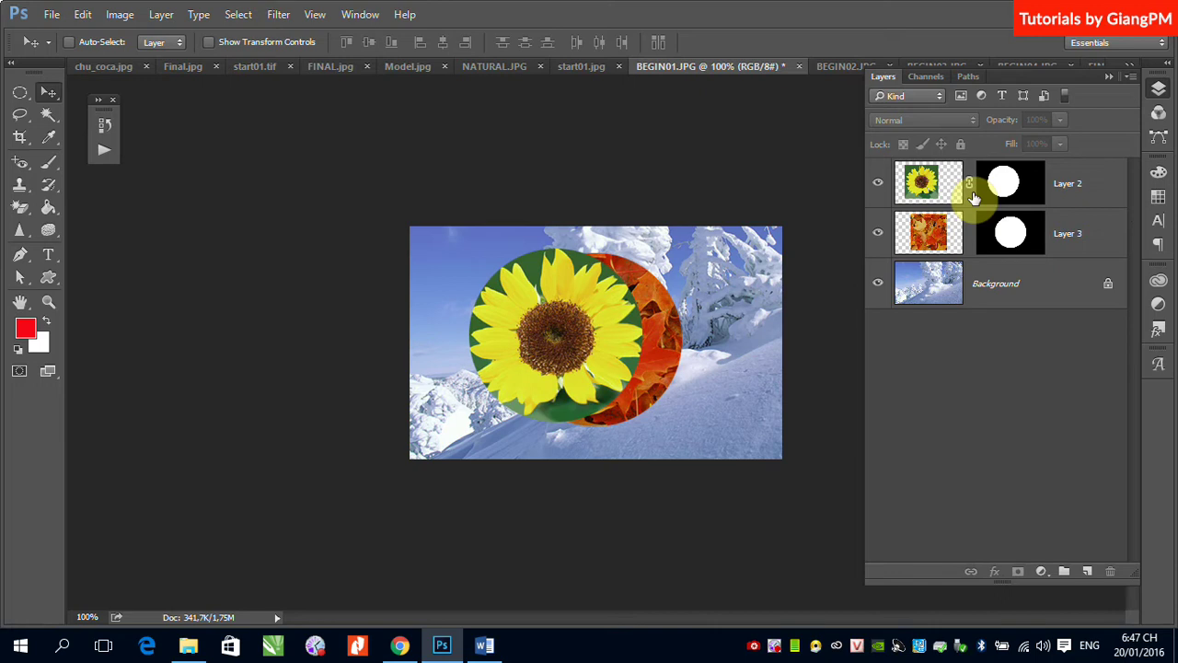
# Temporarily hide the sunflower layer and slightly reposition the leaves image, followed by its unlinked circular mask, independently of each other.
pyautogui.click(877, 182)
pyautogui.click(1050, 251)
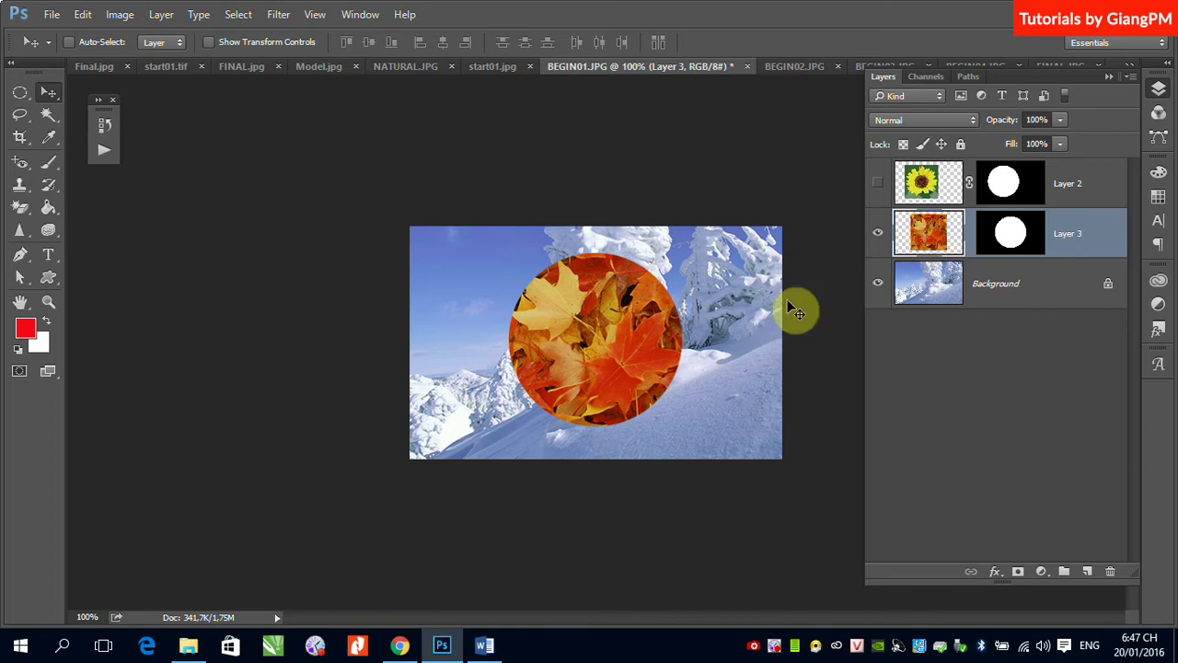
pyautogui.moveTo(610, 315)
pyautogui.mouseDown()
pyautogui.moveTo(506, 324)
pyautogui.moveTo(526, 377)
pyautogui.moveTo(541, 379)
pyautogui.moveTo(617, 302)
pyautogui.moveTo(679, 278)
pyautogui.moveTo(644, 266)
pyautogui.moveTo(601, 294)
pyautogui.moveTo(588, 320)
pyautogui.moveTo(603, 328)
pyautogui.mouseUp()
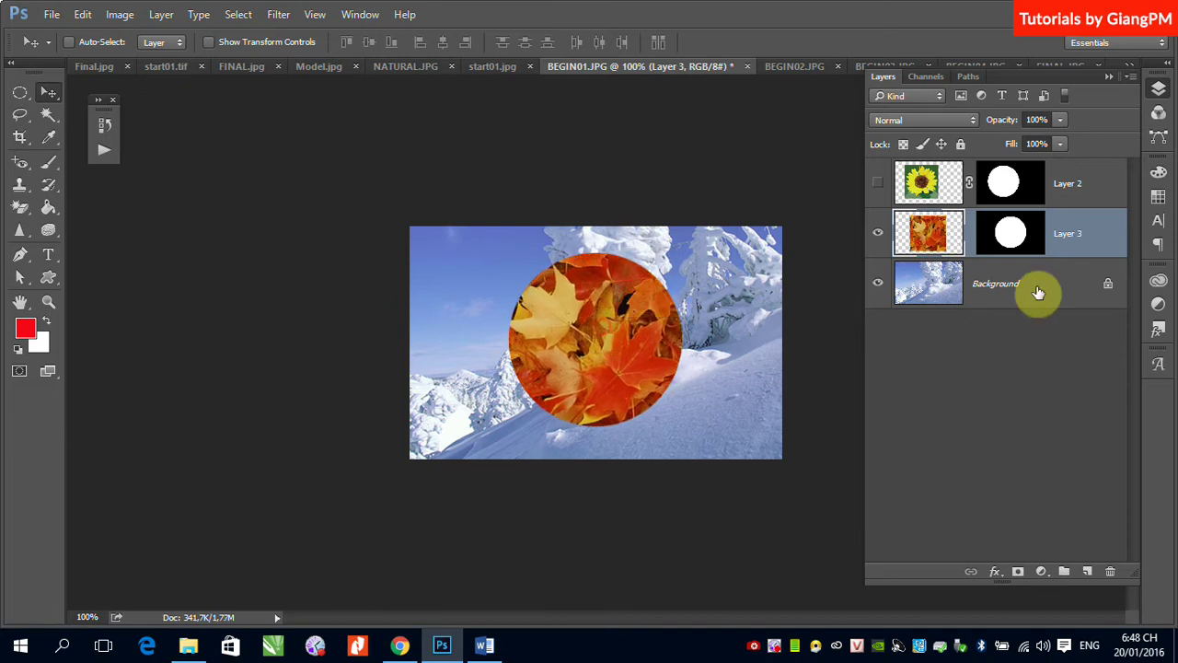
pyautogui.click(1026, 239)
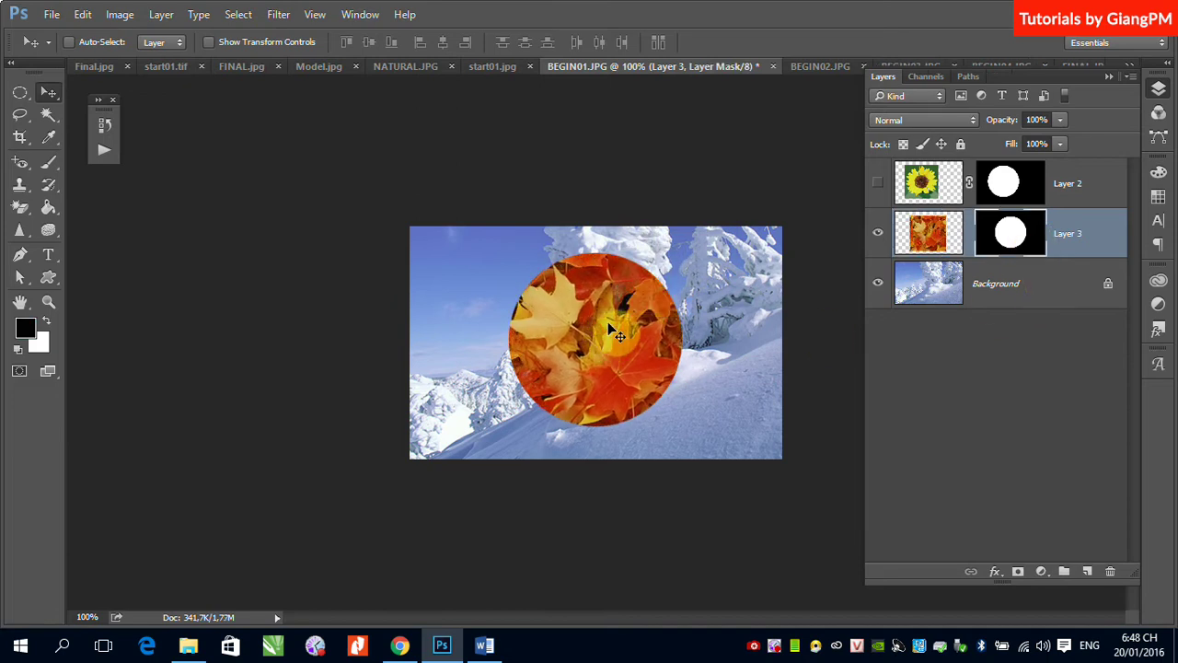
pyautogui.moveTo(609, 328)
pyautogui.mouseDown()
pyautogui.moveTo(743, 333)
pyautogui.moveTo(591, 322)
pyautogui.moveTo(612, 321)
pyautogui.mouseUp()
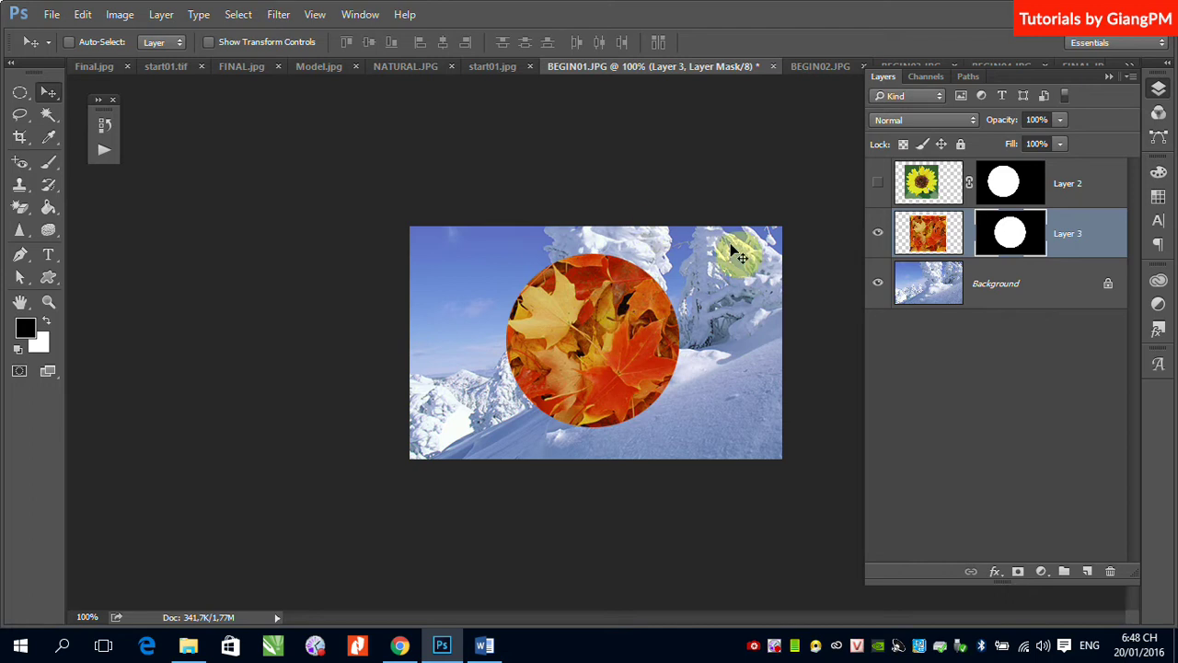
pyautogui.click(877, 182)
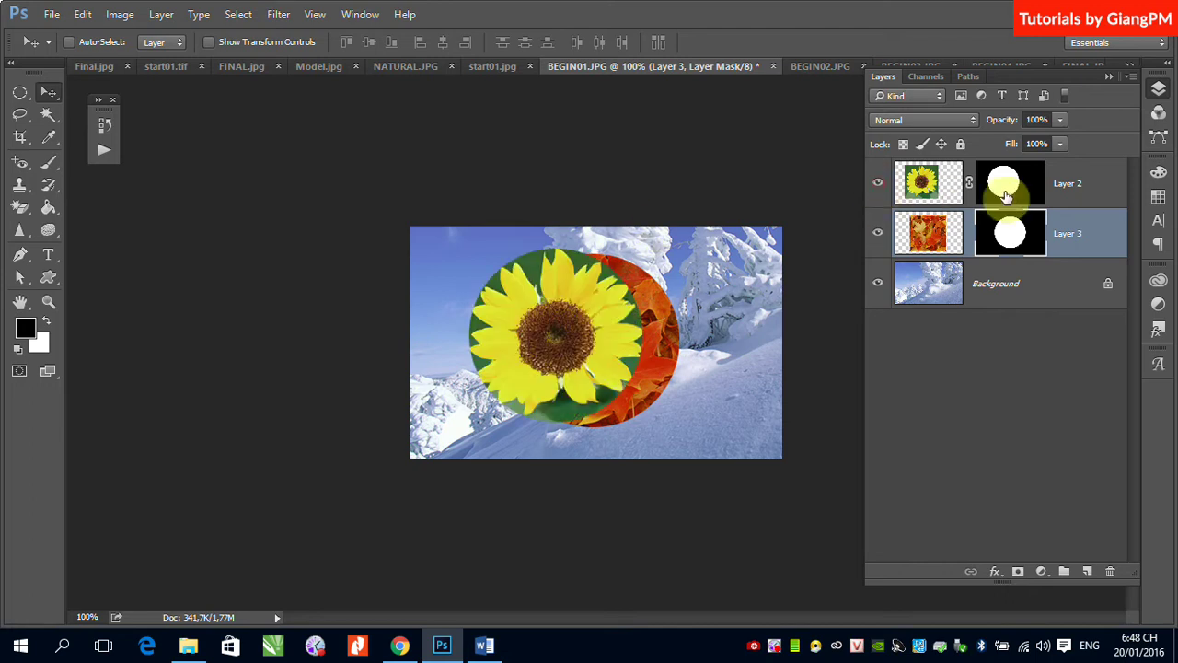
# Move the sunflower layer with its linked mask to the right and back over the leaves circle.
pyautogui.click(1063, 190)
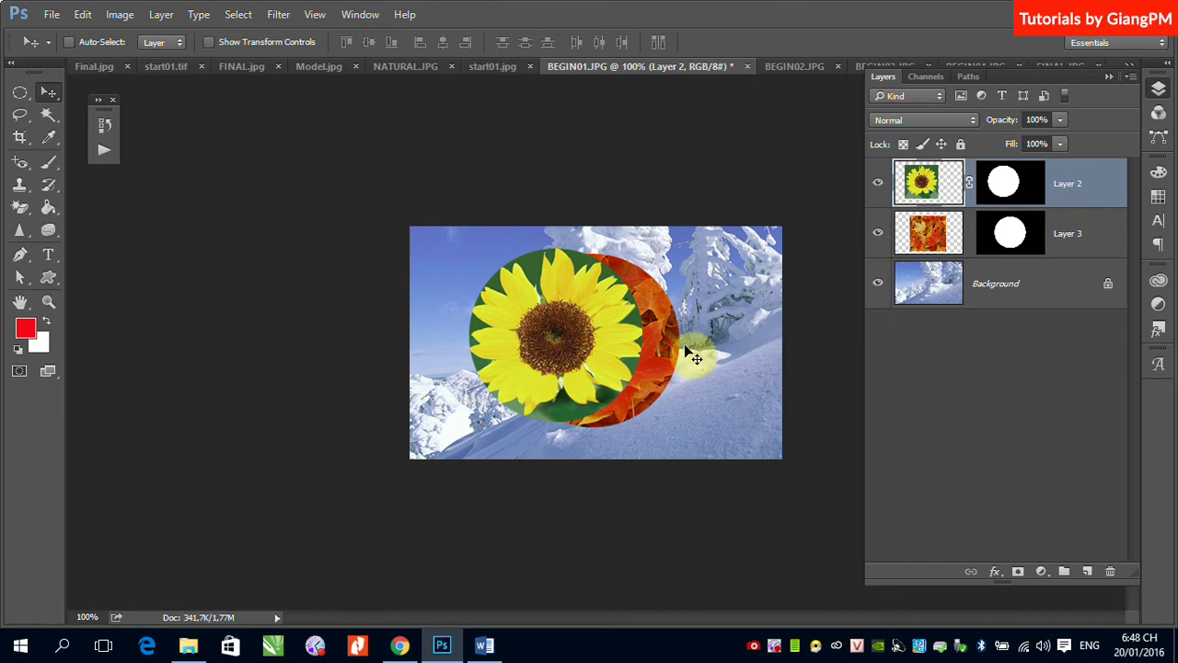
pyautogui.moveTo(567, 339); pyautogui.dragTo(681, 328)
pyautogui.click(1011, 188)
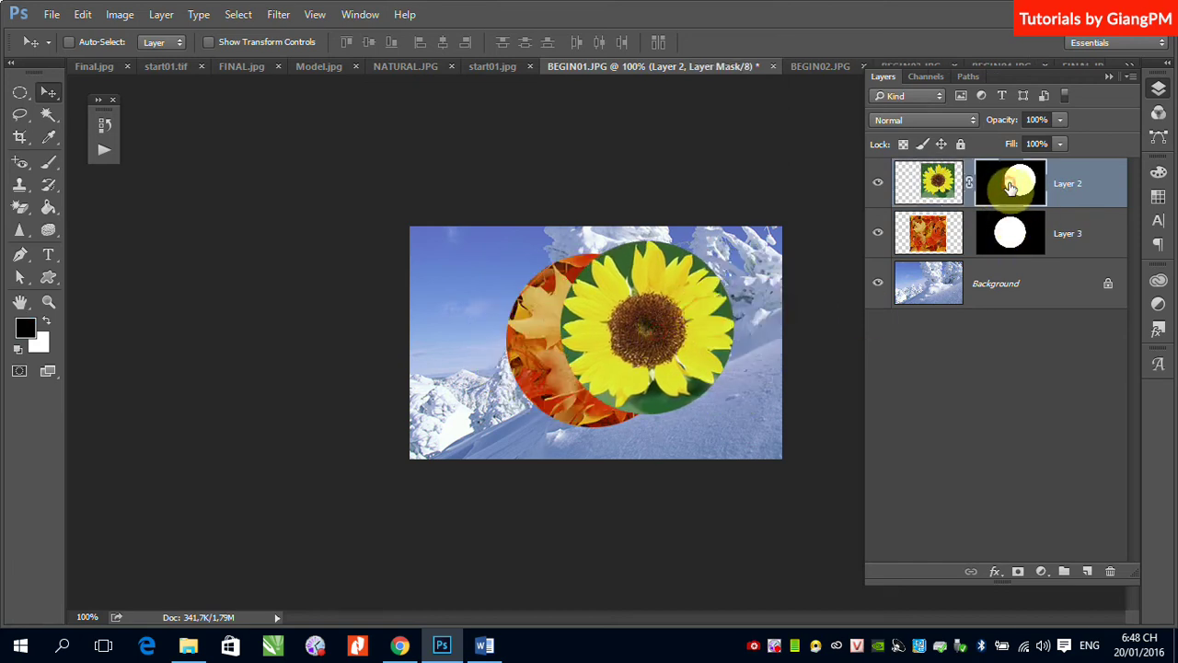
pyautogui.click(923, 194)
pyautogui.moveTo(678, 337); pyautogui.dragTo(623, 358)
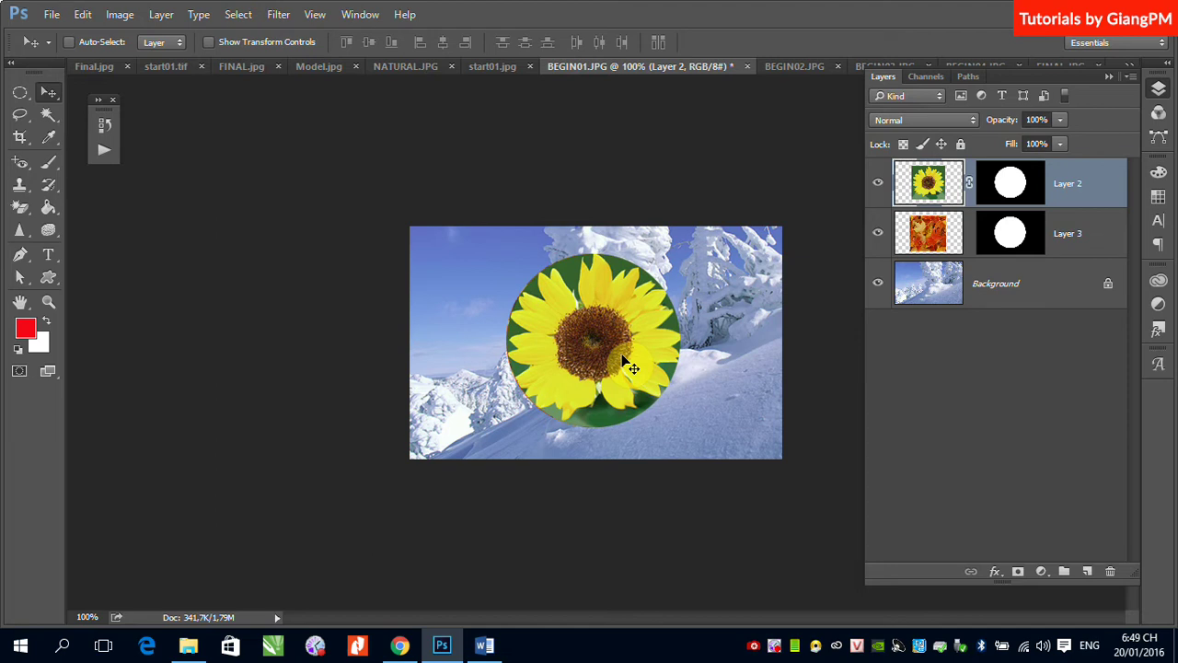
# Link the leaves layer to its mask, and unlink and relink the sunflower layer's mask.
pyautogui.click(969, 232)
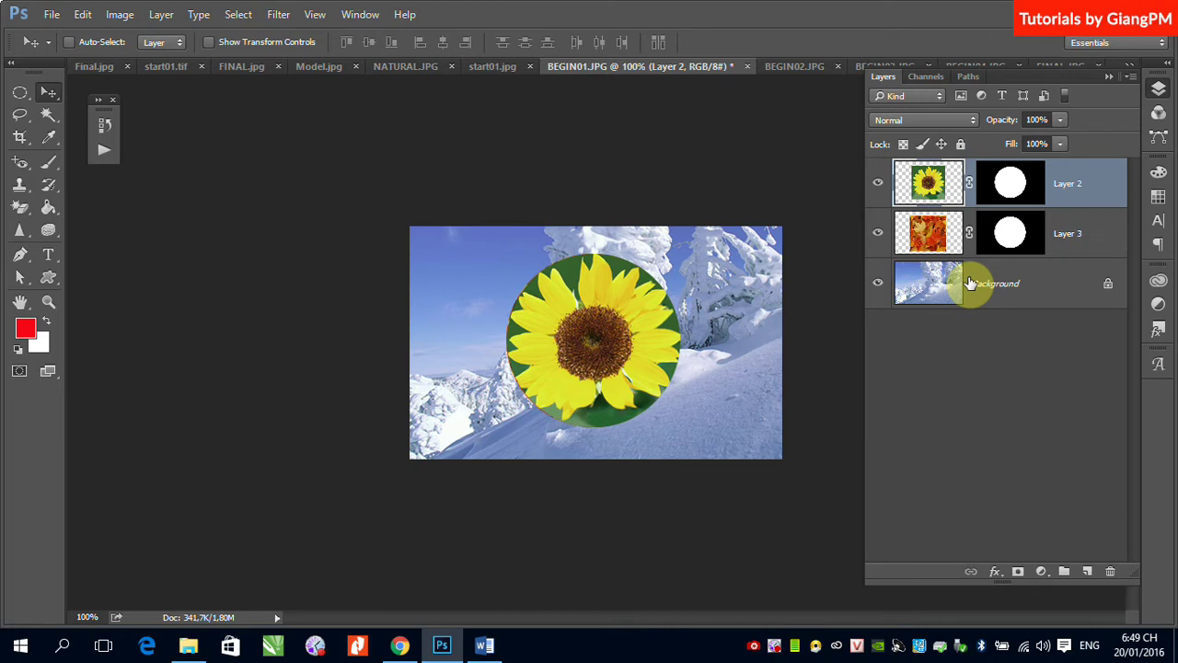
pyautogui.click(969, 186)
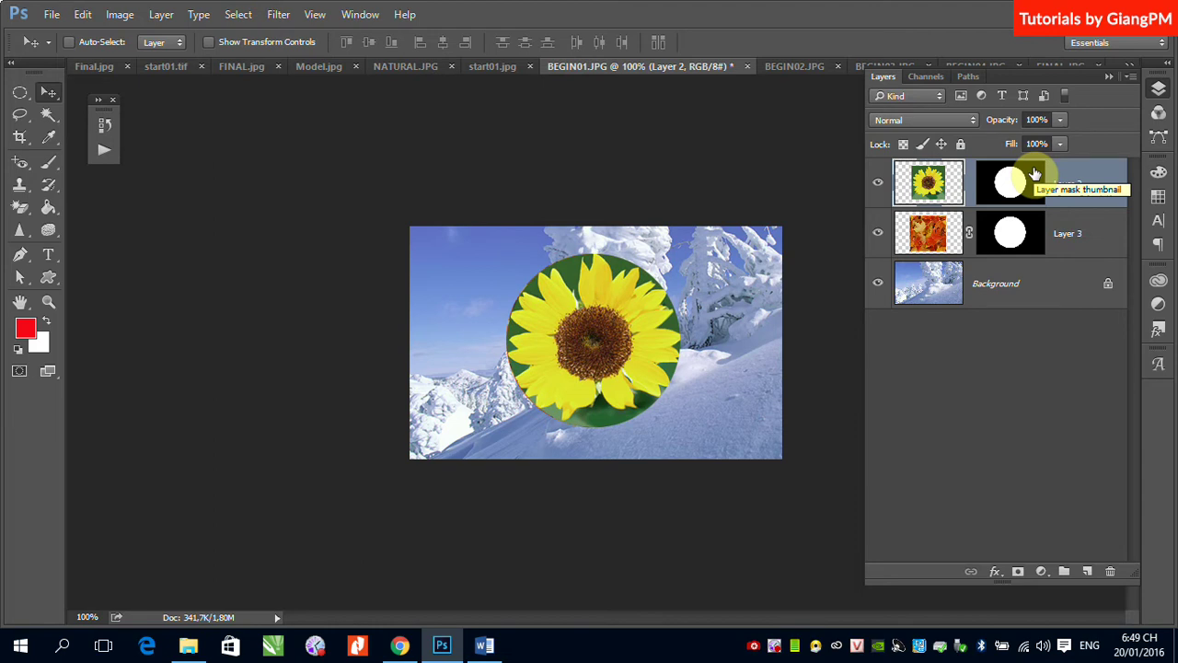
pyautogui.click(970, 183)
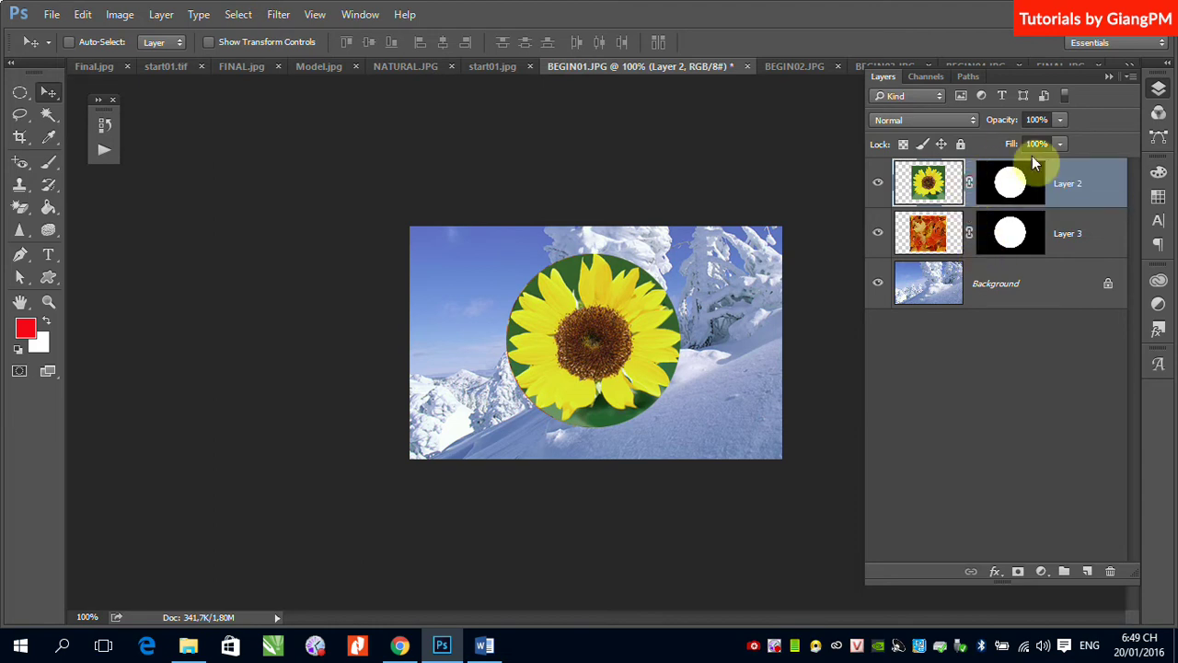
# Delete the masked sunflower layer and paste a fresh copy of the sunflower image from BEGIN03.JPG into BEGIN01.JPG as a new layer.
pyautogui.click(1108, 186)
pyautogui.moveTo(1107, 186); pyautogui.dragTo(1110, 571)
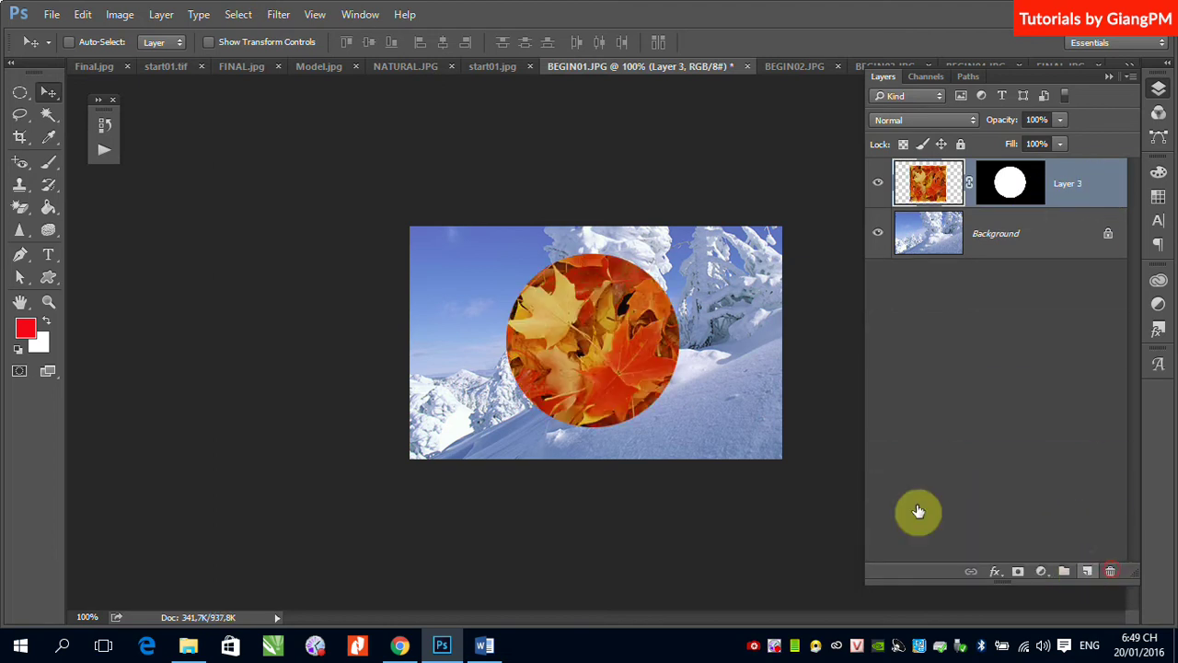
pyautogui.click(790, 67)
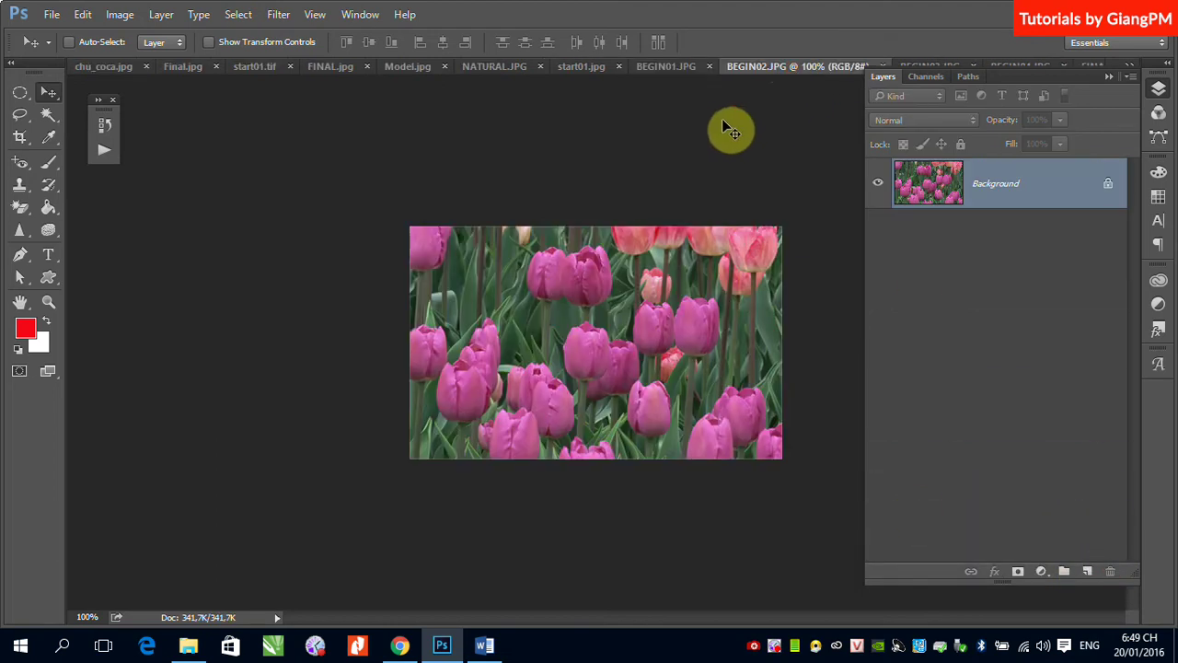
pyautogui.click(1106, 77)
pyautogui.click(927, 66)
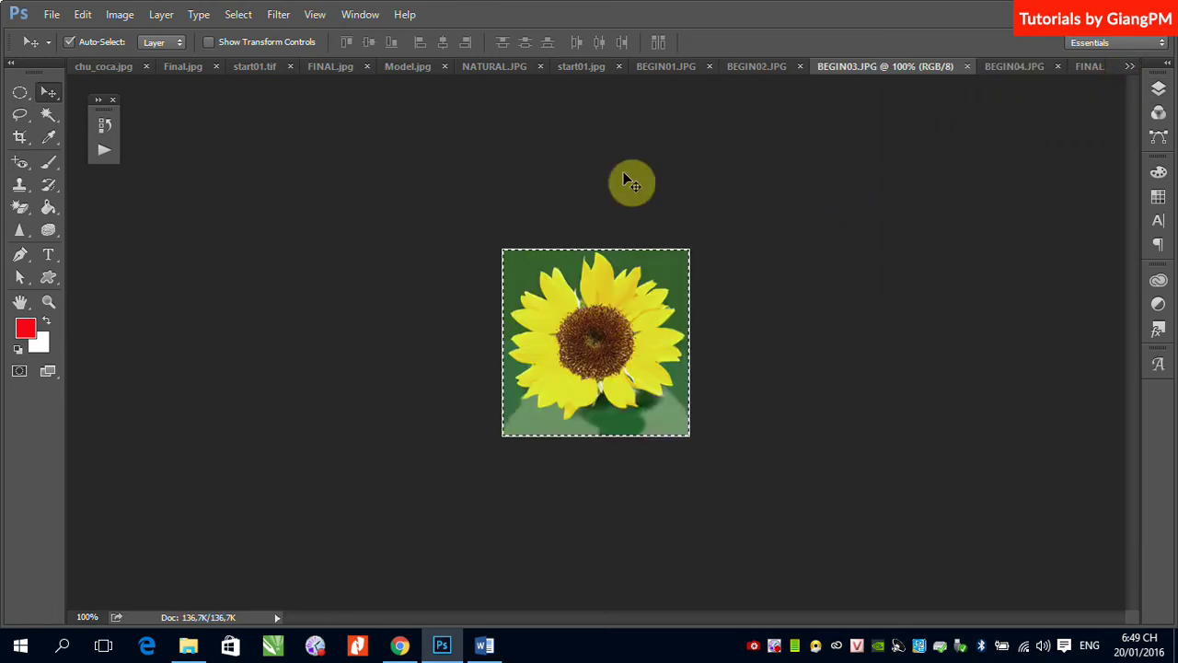
pyautogui.click(655, 67)
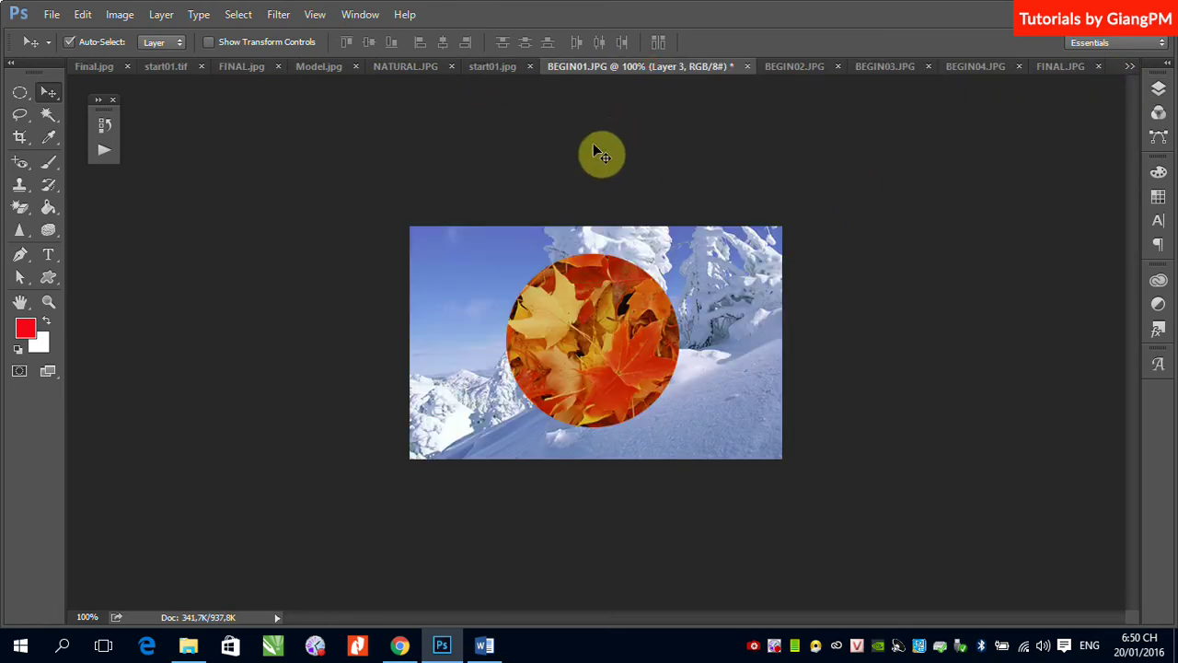
pyautogui.hotkey('ctrl', 'v')
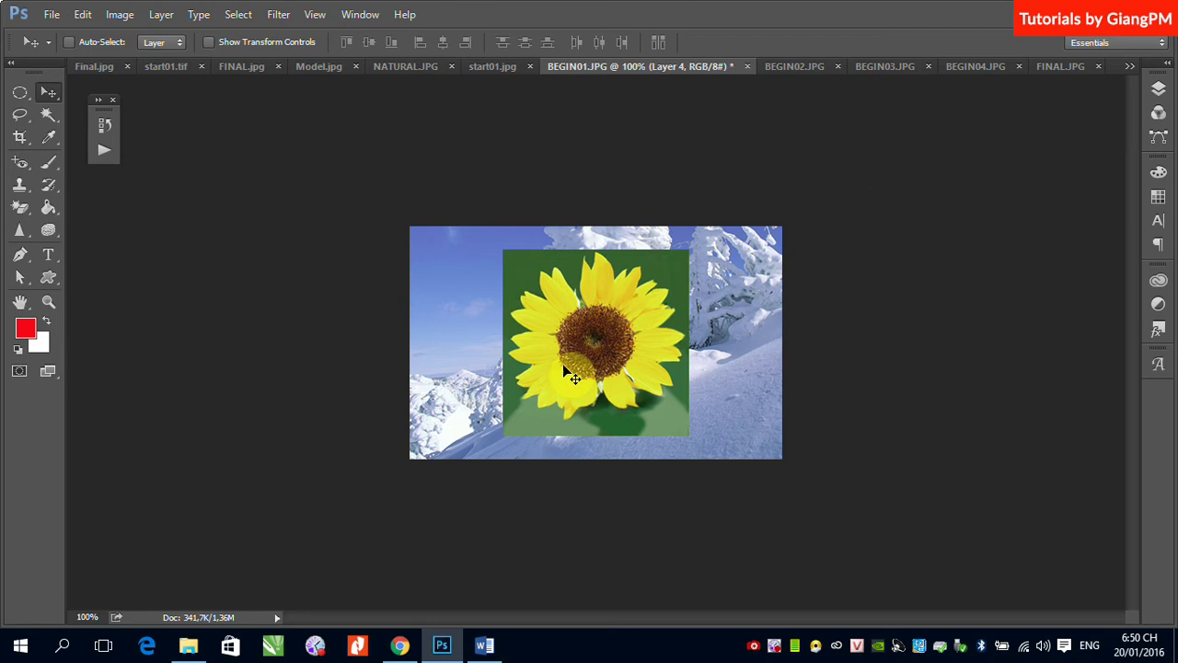
pyautogui.click(1157, 88)
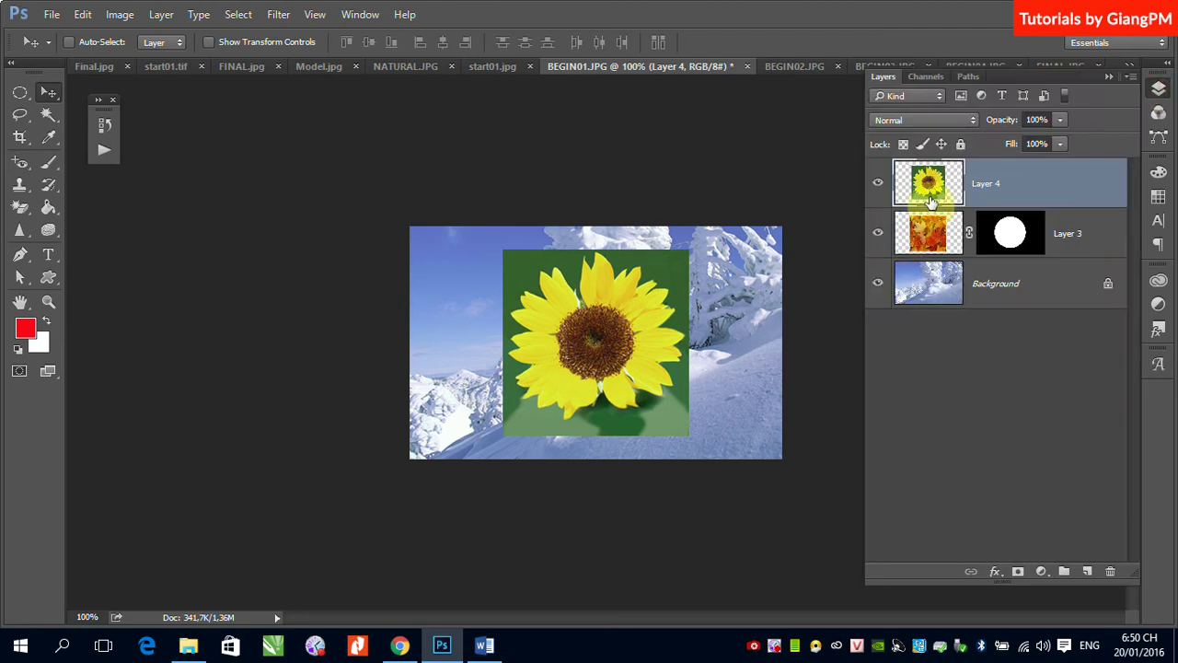
# Load the leaves layer's circular mask as a selection and turn it into a layer mask on the new sunflower layer.
pyautogui.click(20, 93)
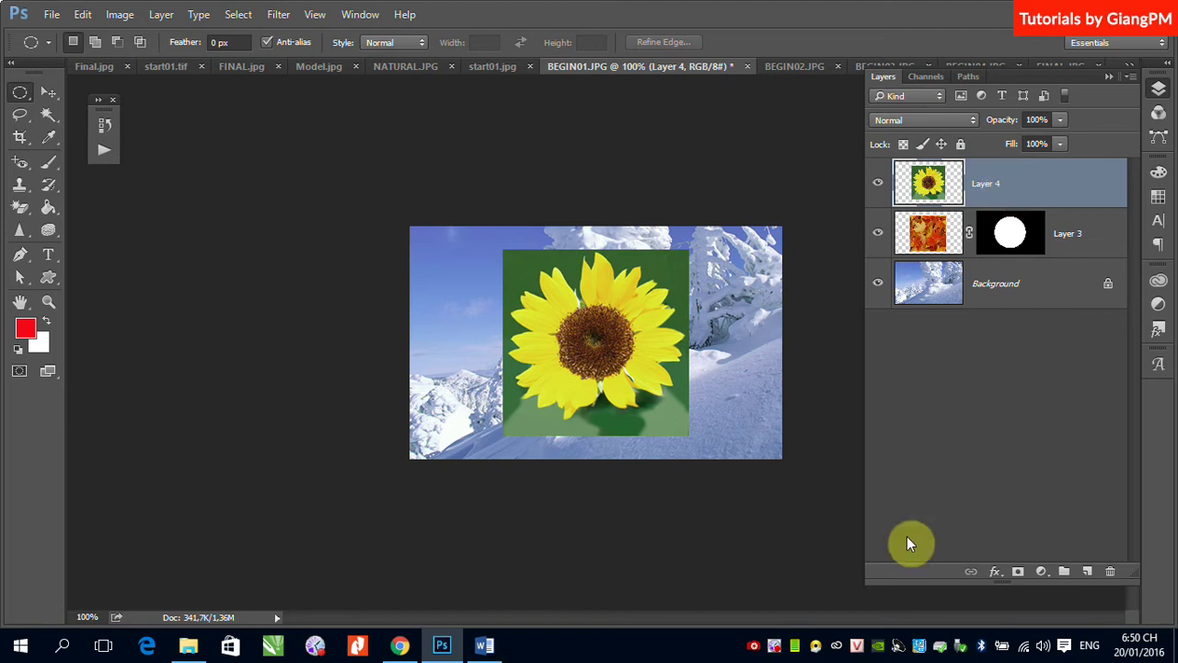
pyautogui.keyDown('ctrl'); pyautogui.click(1007, 235); pyautogui.keyUp('ctrl')
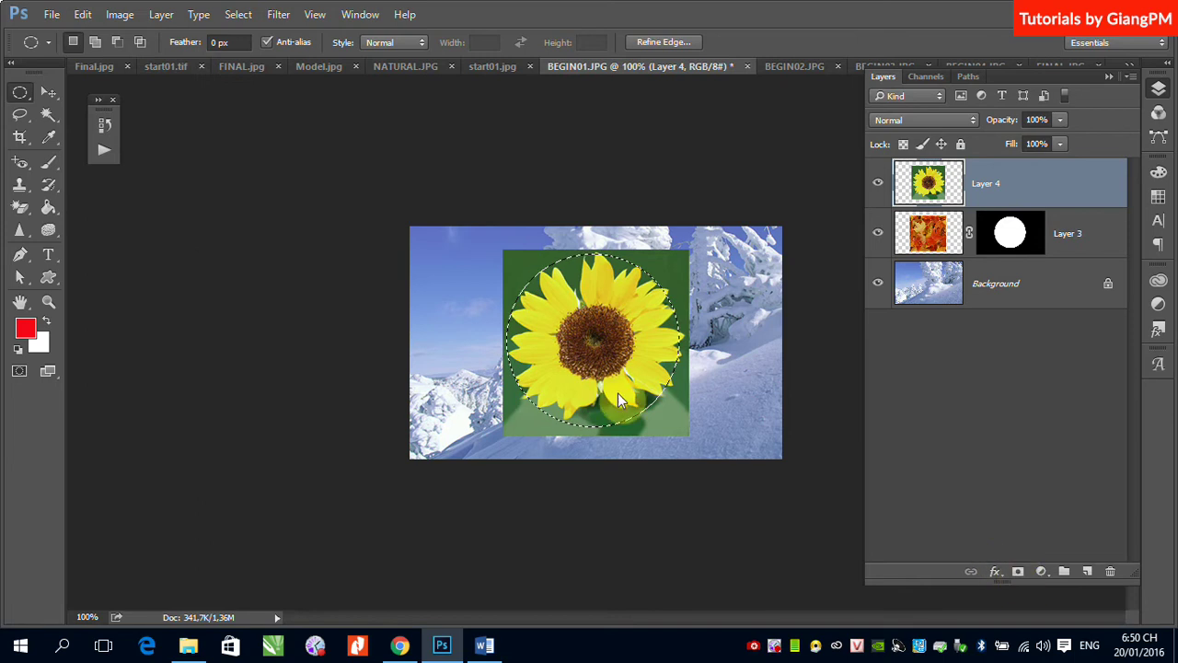
pyautogui.click(48, 92)
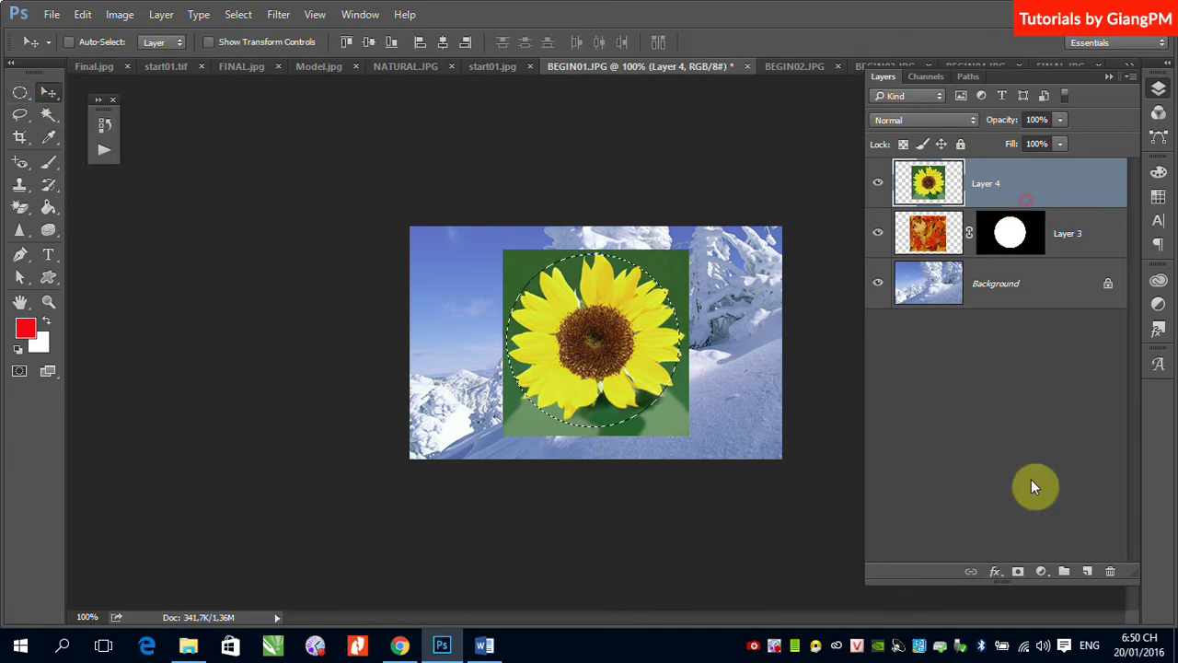
pyautogui.click(1017, 573)
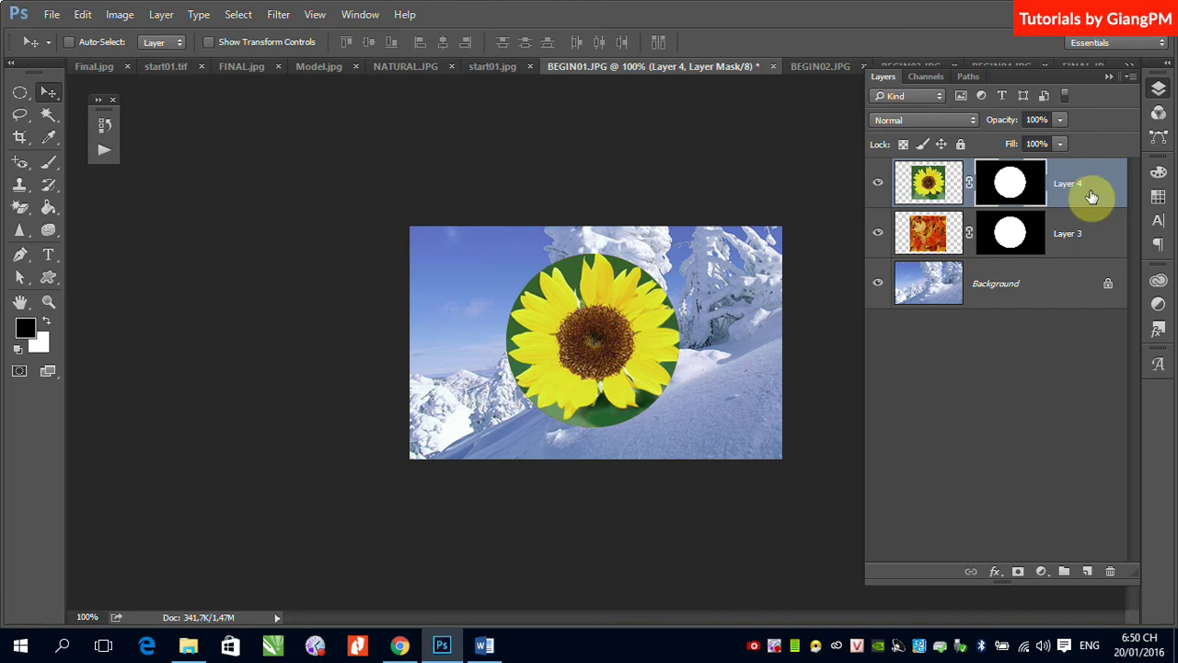
# Hide the masked sunflower layer, paste another sunflower copy above it, and give the copy a blank white layer mask.
pyautogui.click(877, 182)
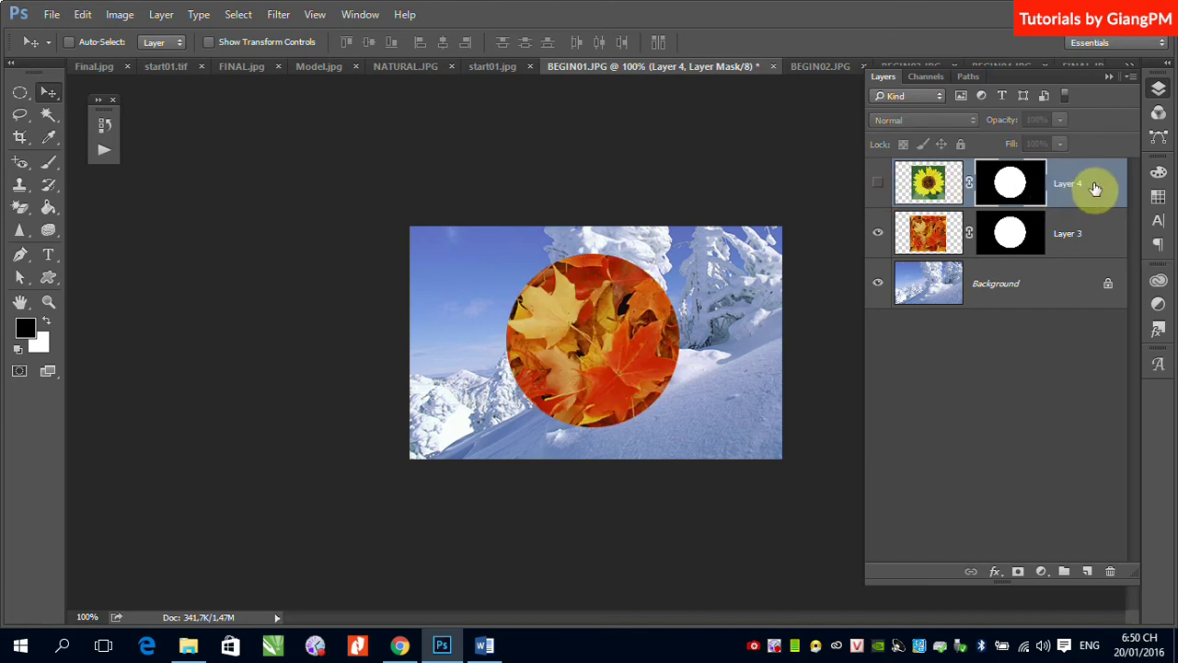
pyautogui.press('ctrl')
pyautogui.hotkey('ctrl', 'v')
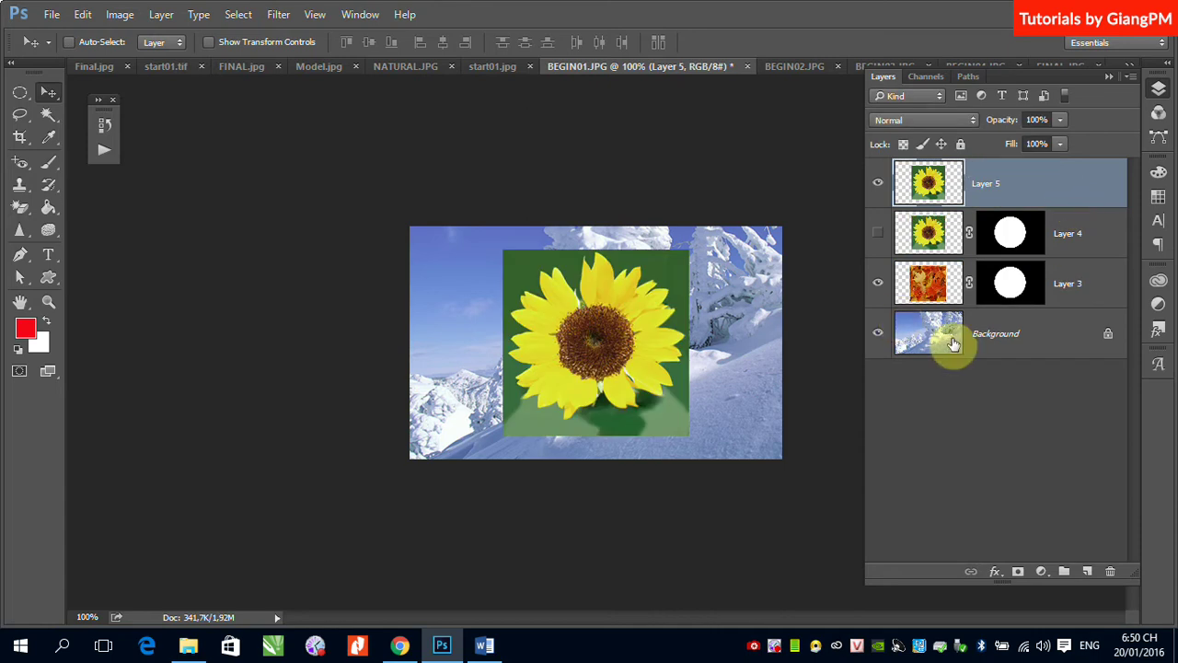
pyautogui.click(1018, 573)
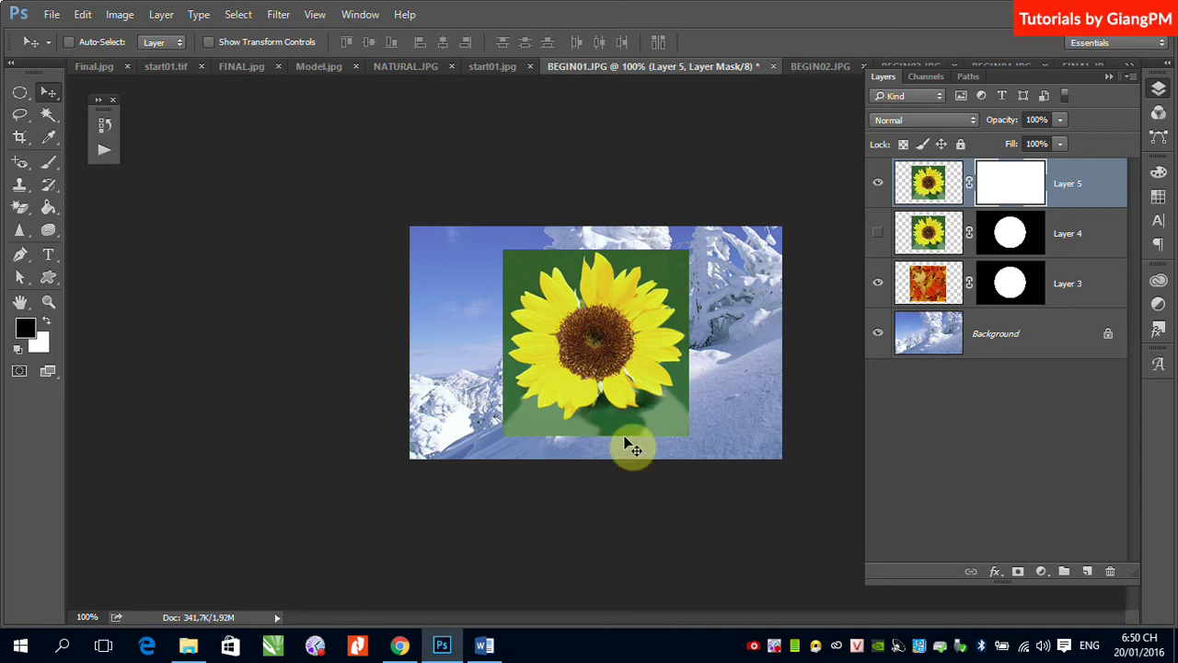
# Load the hidden sunflower layer's circular mask as a selection, invert it, and fill that area of the top sunflower layer's mask with black.
pyautogui.click(22, 94)
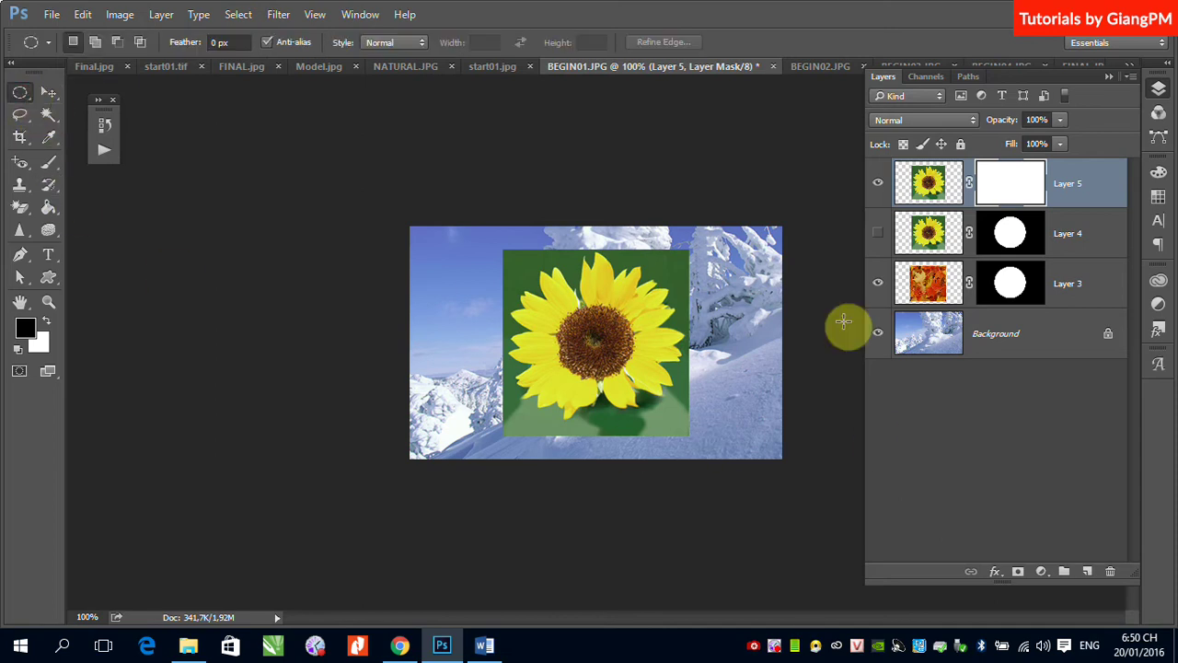
pyautogui.keyDown('ctrl'); pyautogui.click(1006, 235); pyautogui.keyUp('ctrl')
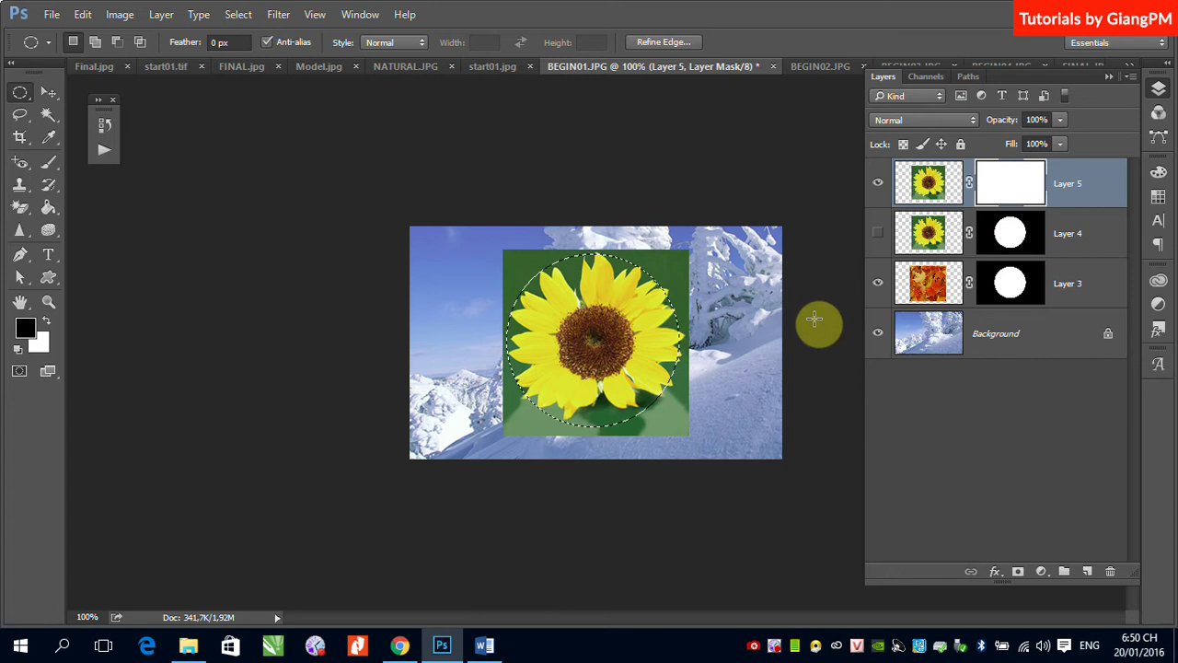
pyautogui.hotkey('ctrl', 'shift', 'i')
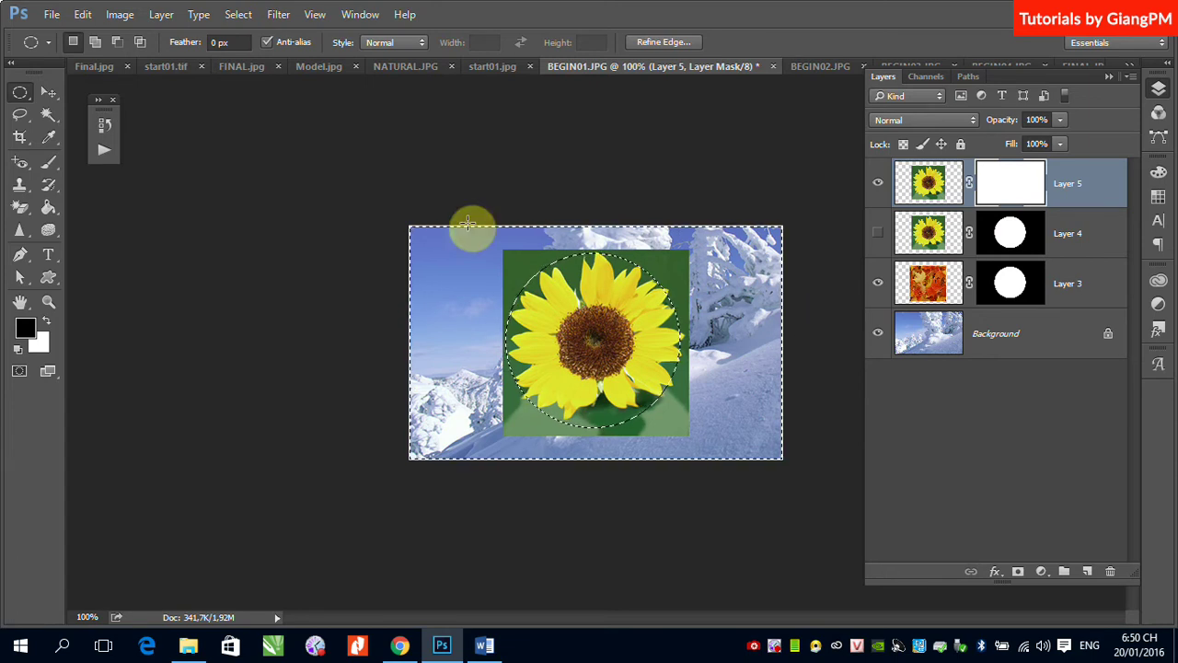
pyautogui.click(83, 15)
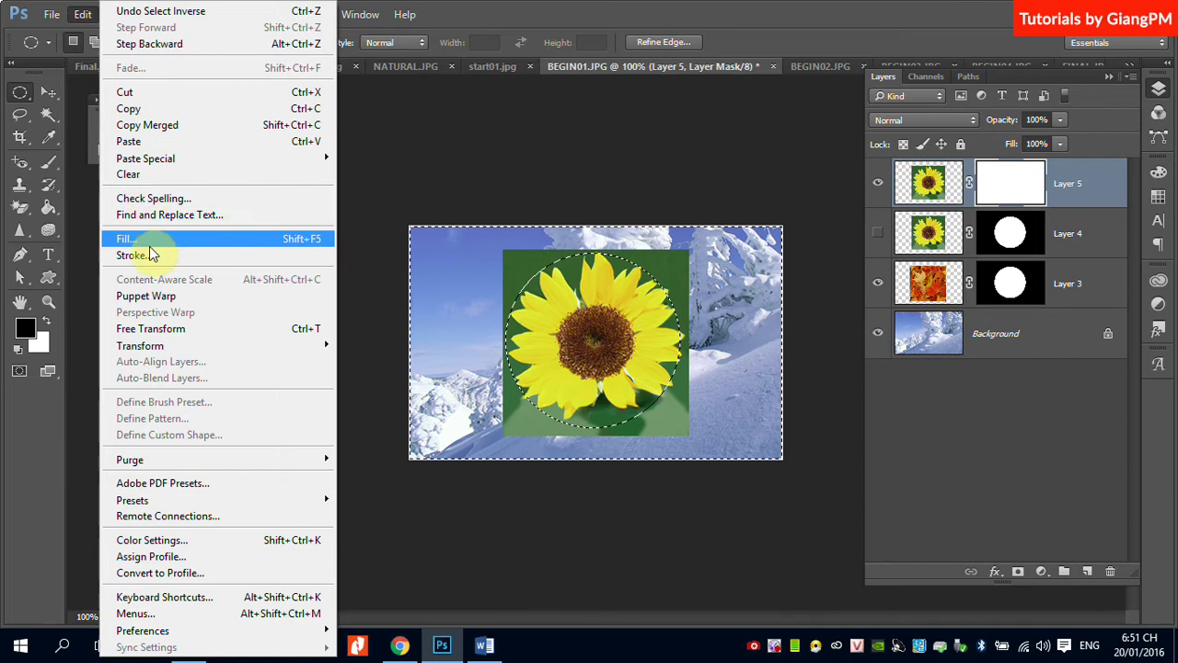
pyautogui.click(146, 240)
pyautogui.click(438, 203)
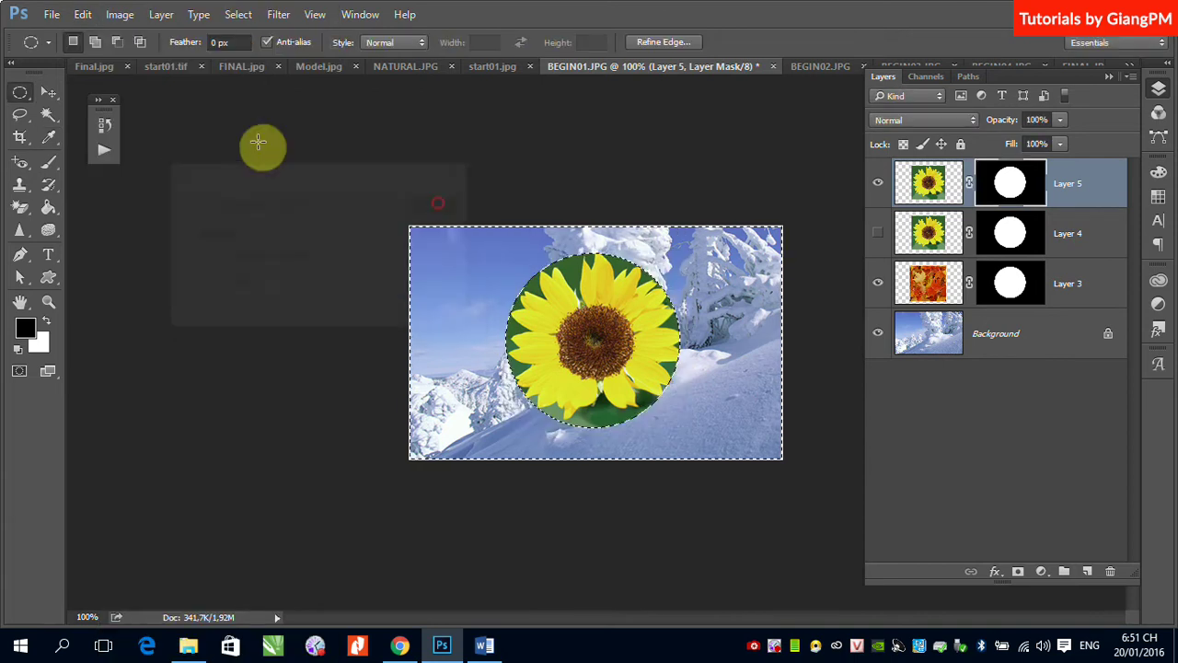
# Clear the selection and open BEGIN01.JPG, BEGIN02.JPG and FINAL_.JPG from the Lesson_008 folder.
pyautogui.hotkey('ctrl', 'd')
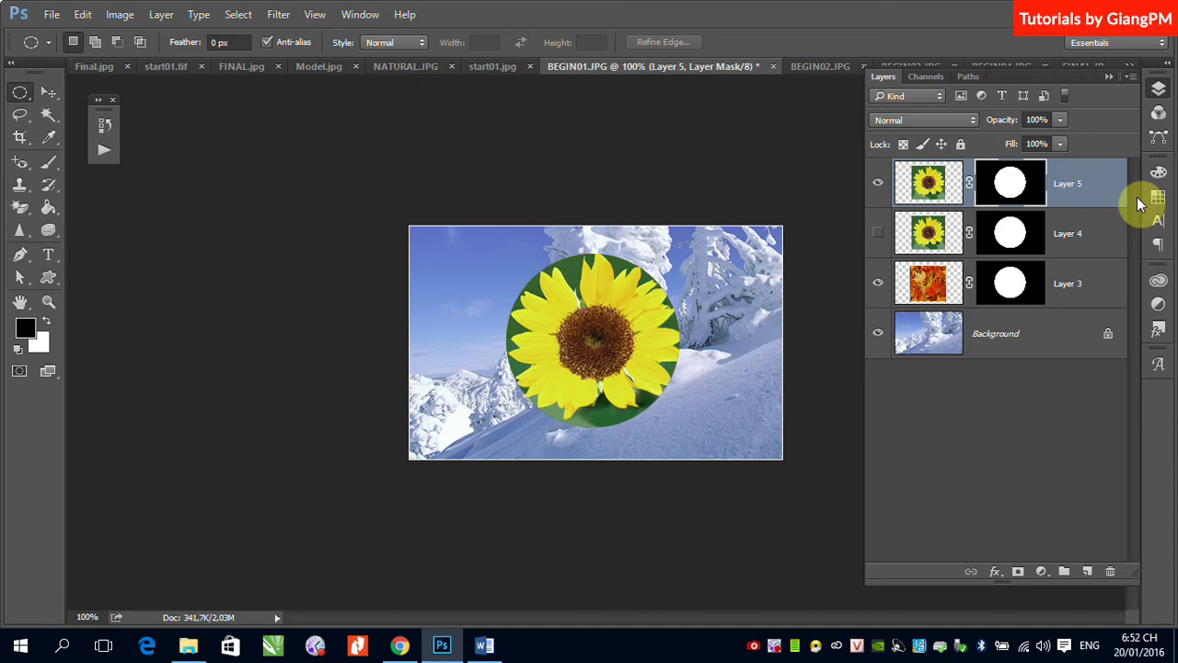
pyautogui.click(53, 15)
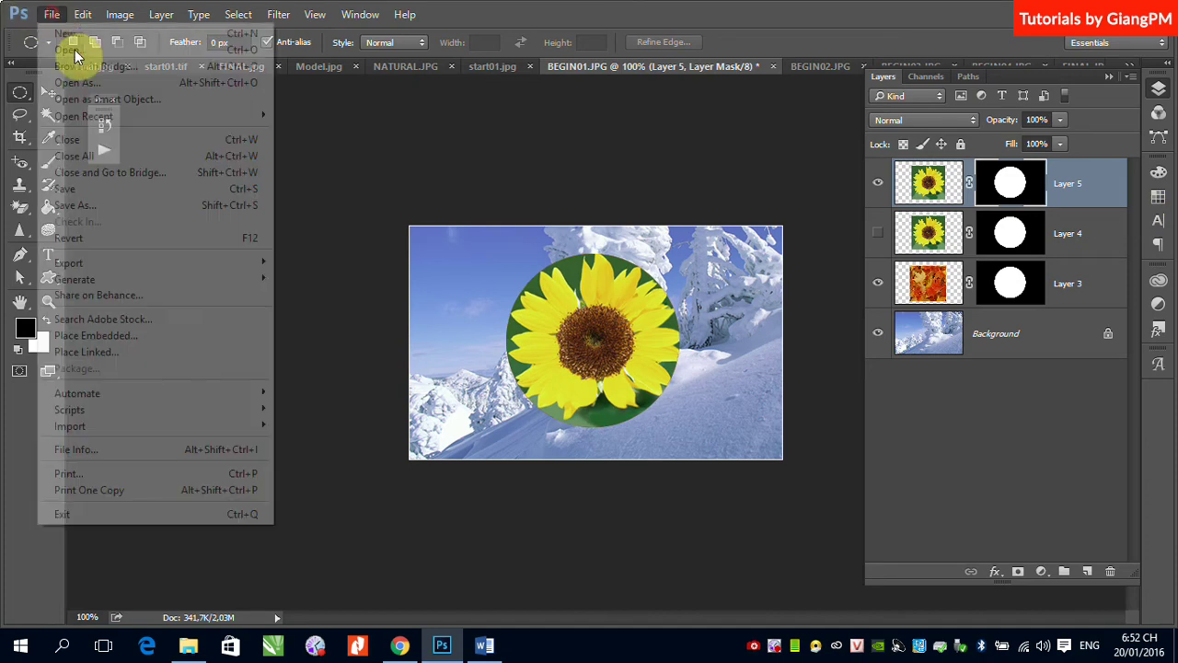
pyautogui.click(77, 50)
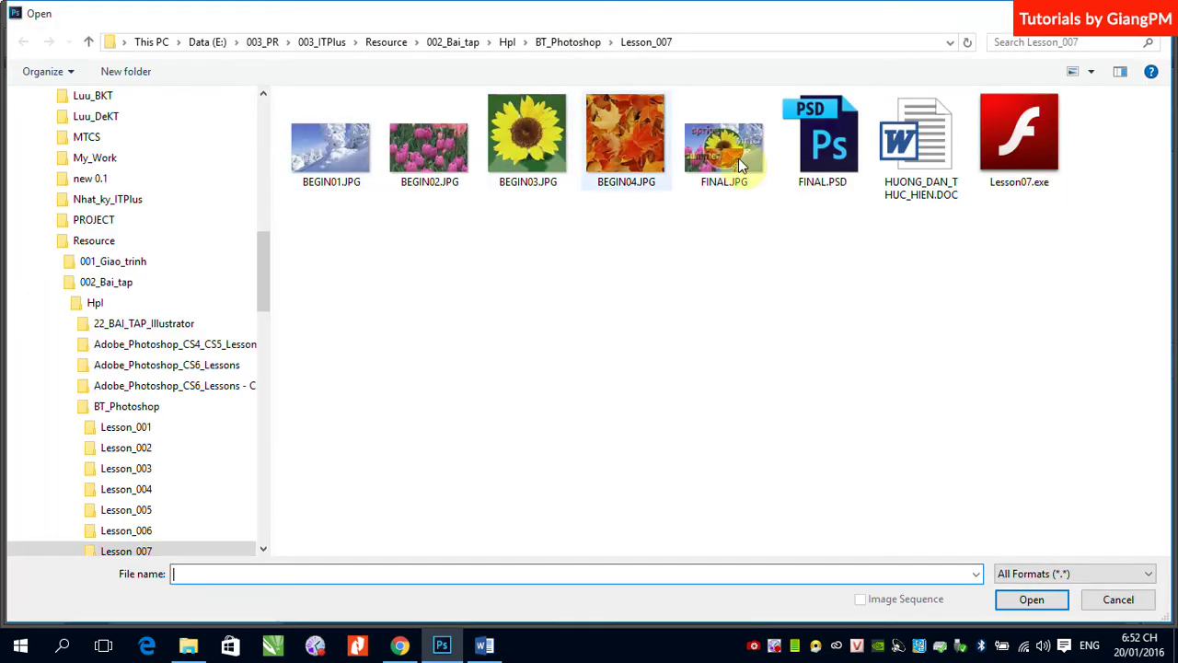
pyautogui.click(565, 43)
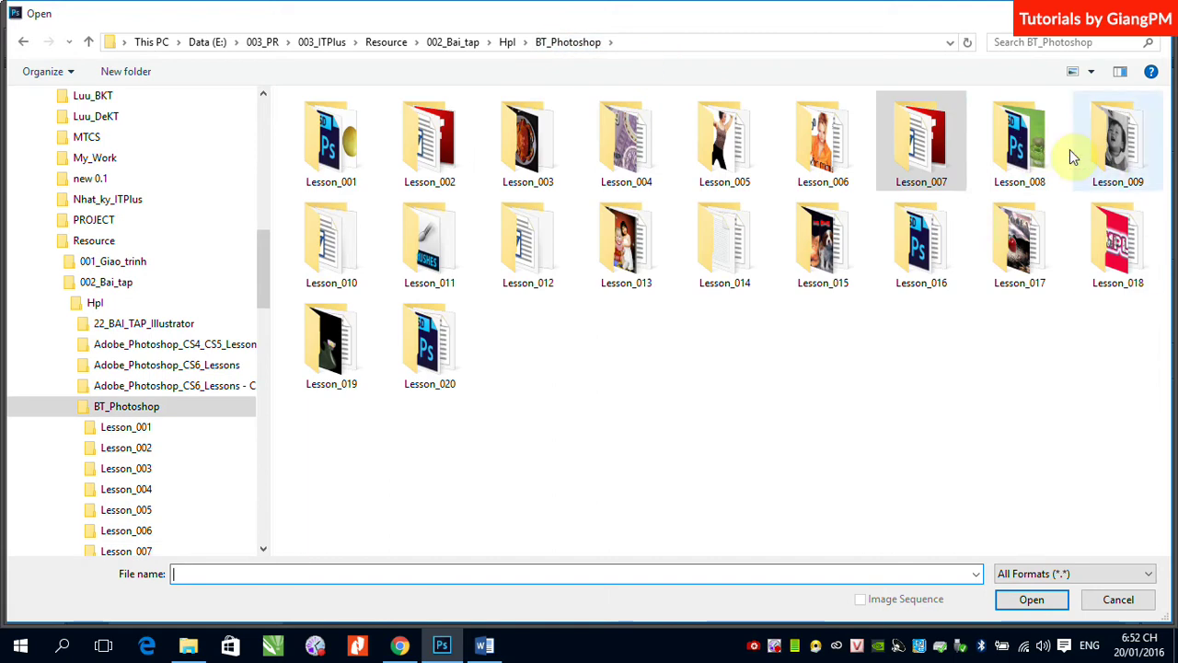
pyautogui.doubleClick(1020, 147)
pyautogui.click(340, 170)
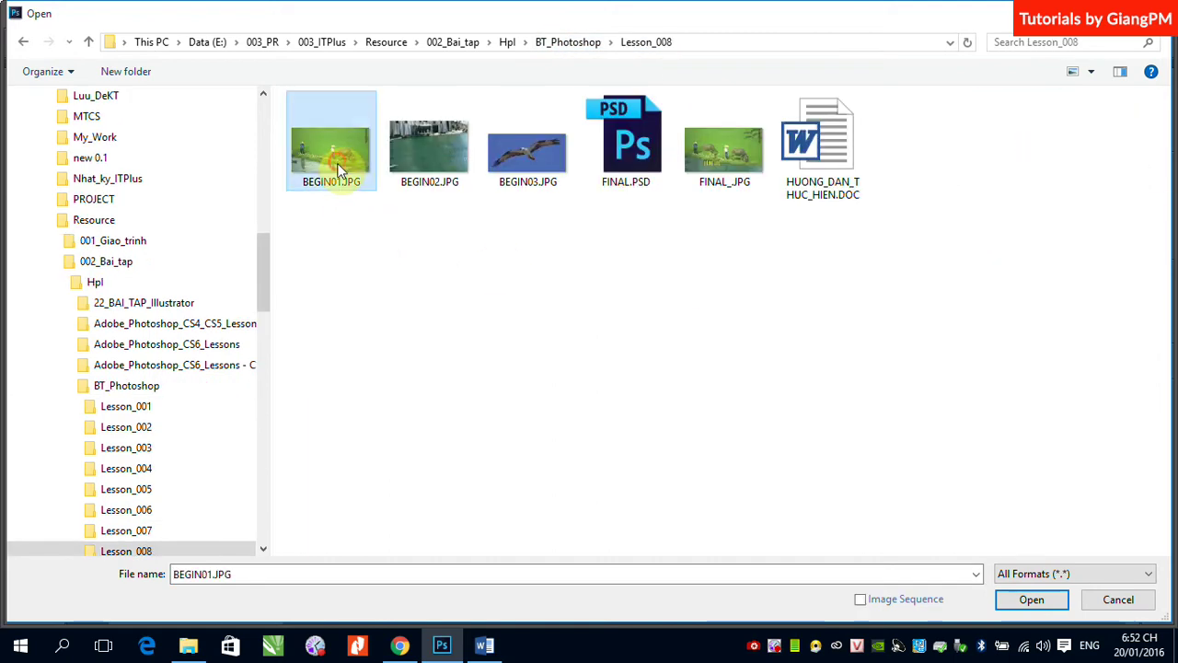
pyautogui.keyDown('ctrl'); pyautogui.click(423, 152); pyautogui.keyUp('ctrl')
pyautogui.keyDown('ctrl'); pyautogui.click(731, 159); pyautogui.keyUp('ctrl')
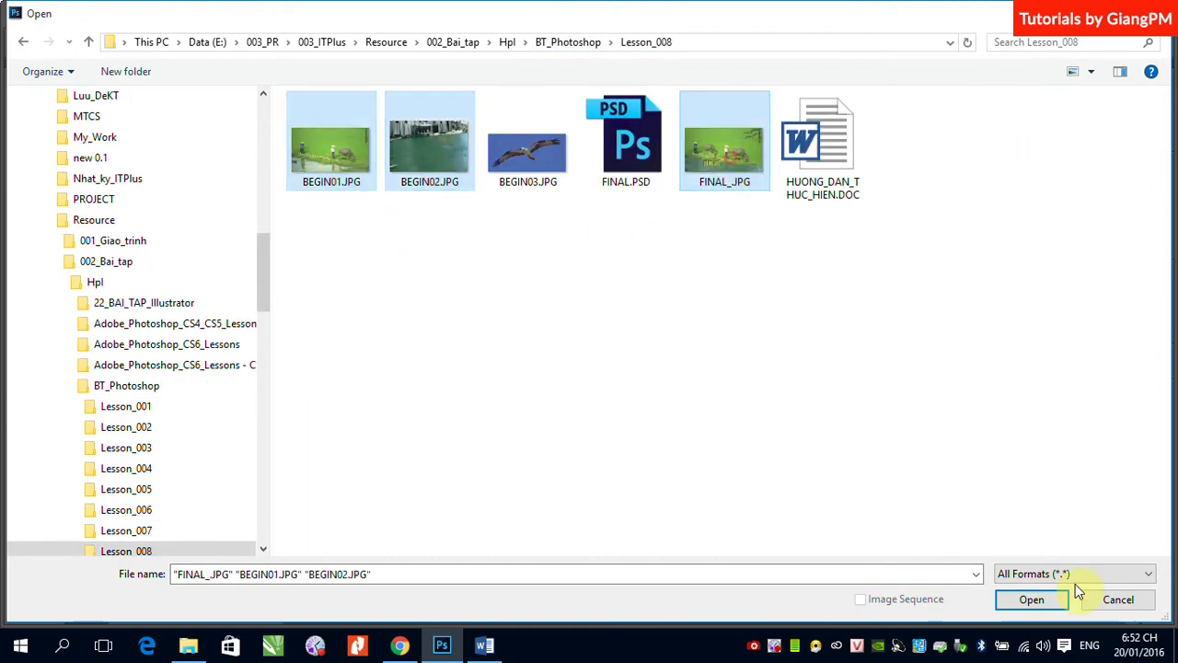
pyautogui.click(1049, 598)
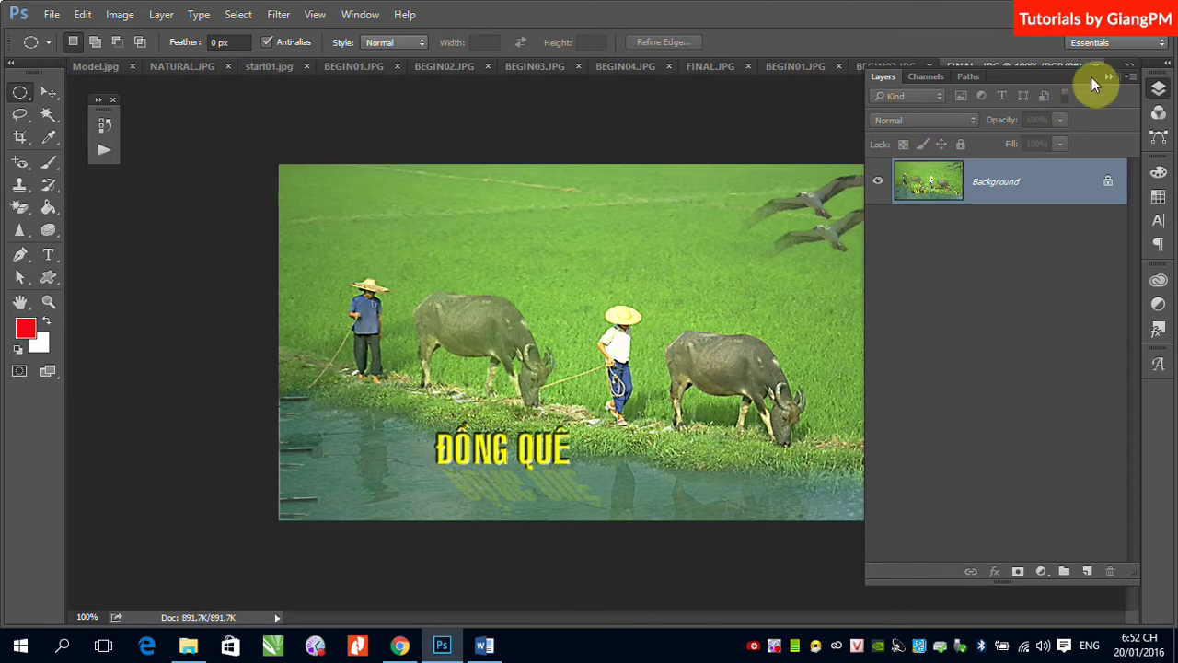
# Compare the finished FINAL_.JPG with the rice field in BEGIN01.JPG and the water scene in BEGIN02.JPG.
pyautogui.click(1112, 72)
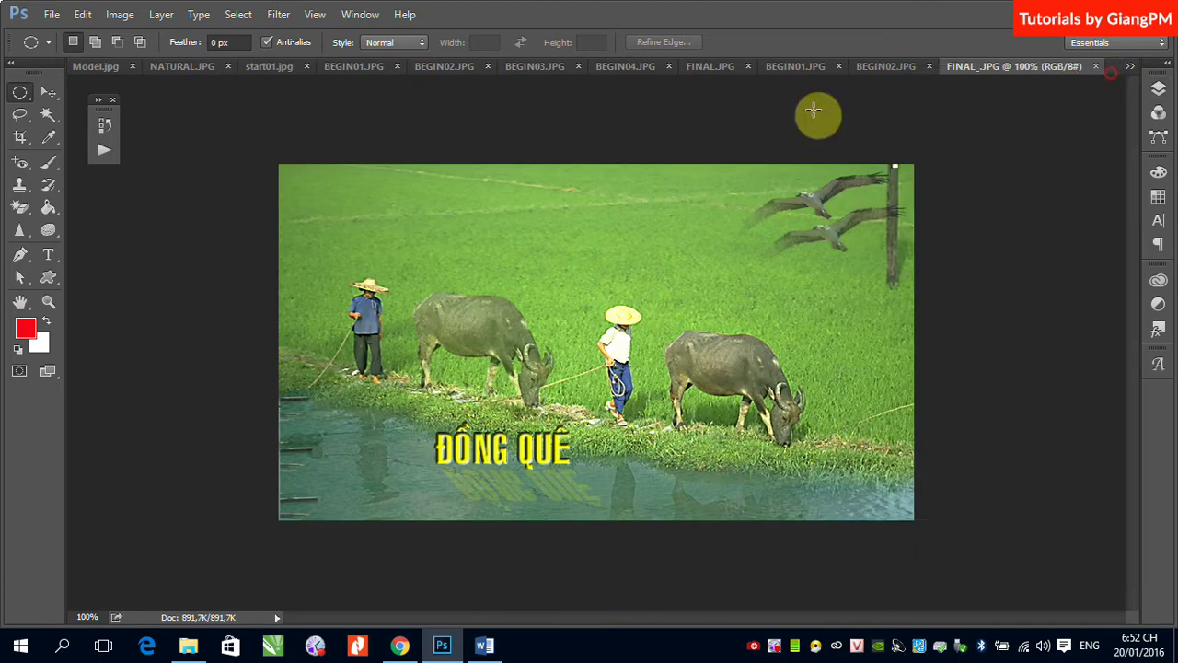
pyautogui.click(800, 64)
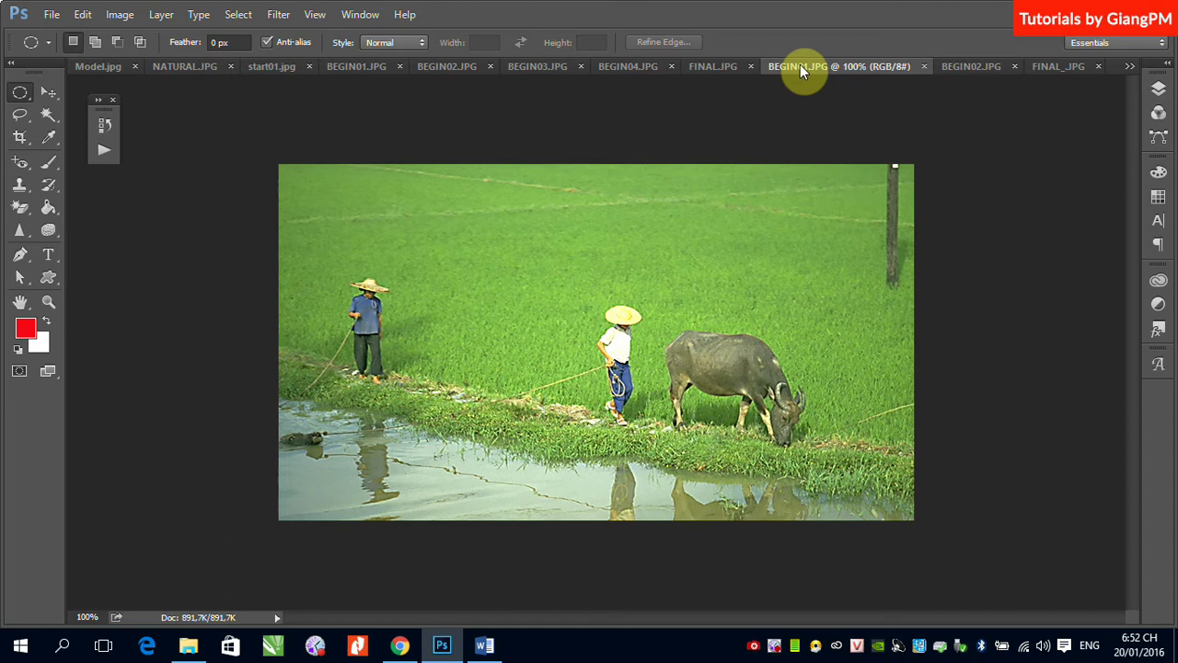
pyautogui.click(968, 65)
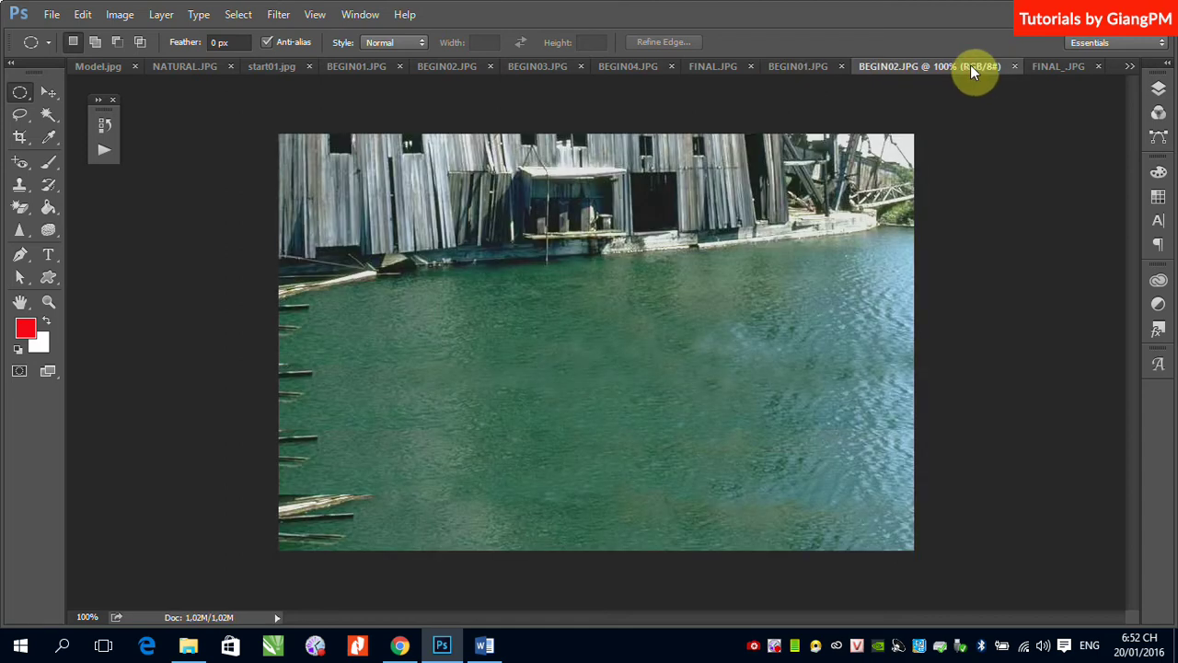
pyautogui.click(1067, 71)
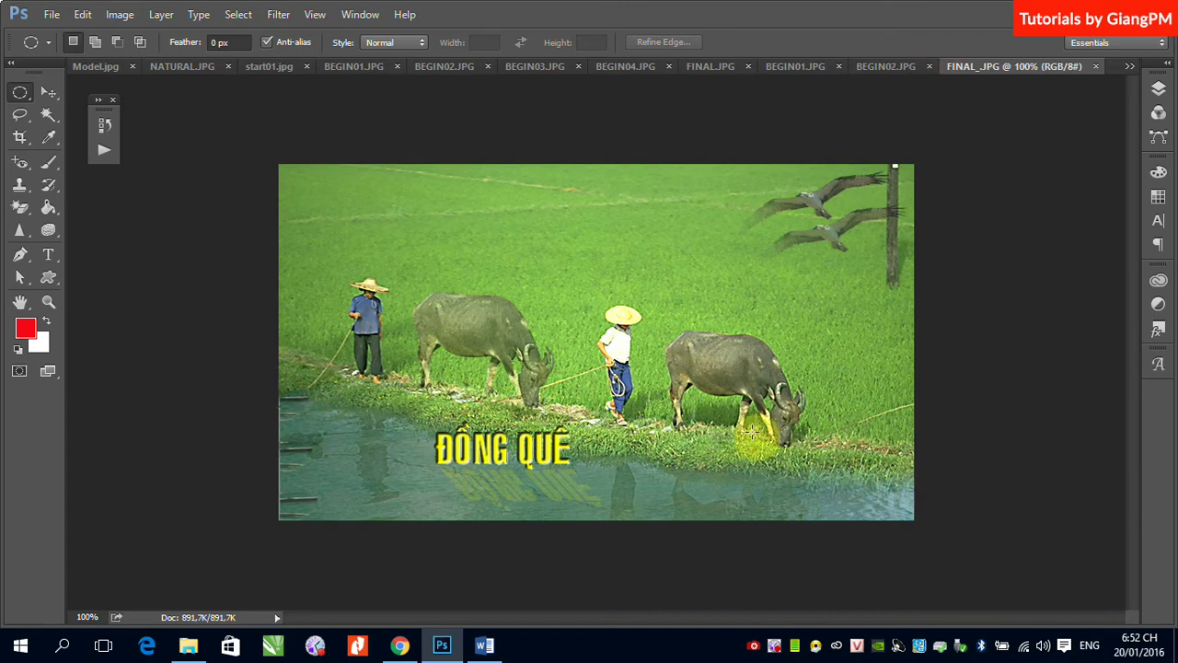
pyautogui.click(359, 422)
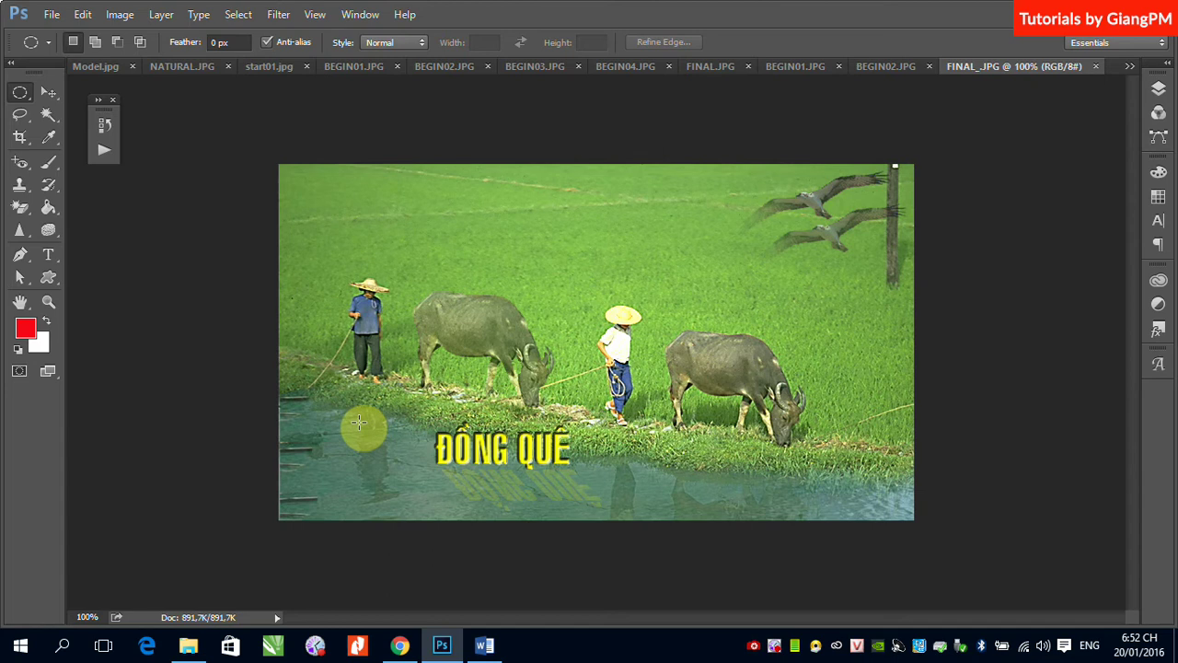
pyautogui.click(796, 65)
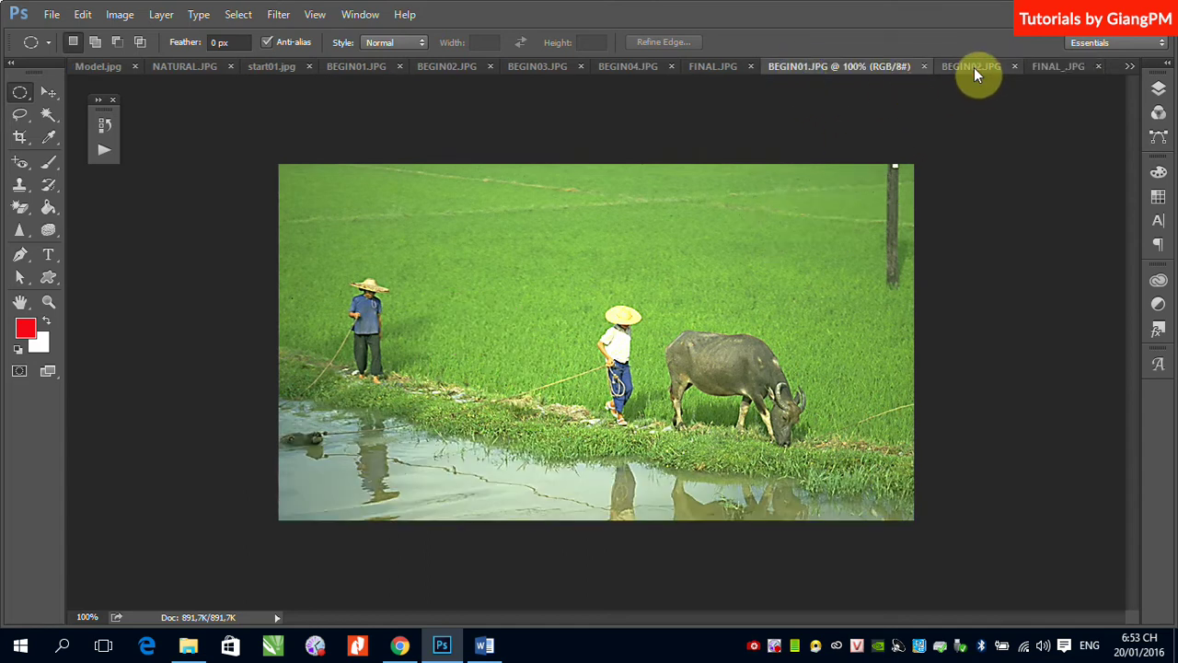
# Duplicate the Background layer of the water image BEGIN02.JPG into the rice-field document BEGIN01.JPG, keeping the name Background copy.
pyautogui.click(975, 68)
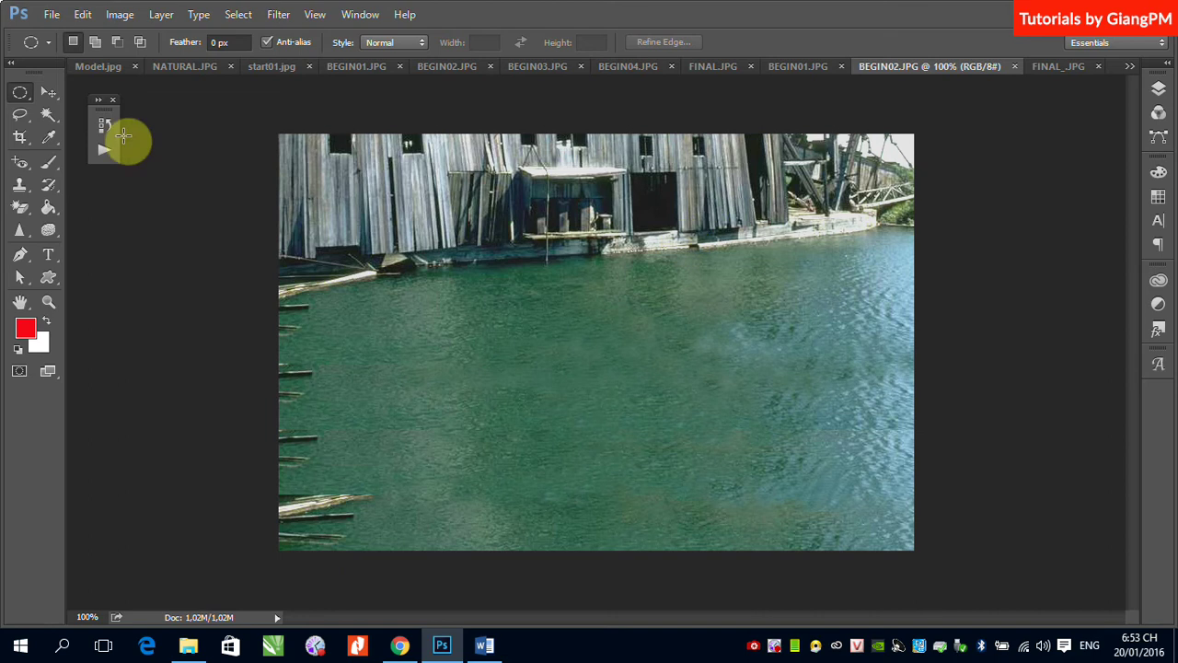
pyautogui.click(49, 92)
pyautogui.click(1158, 88)
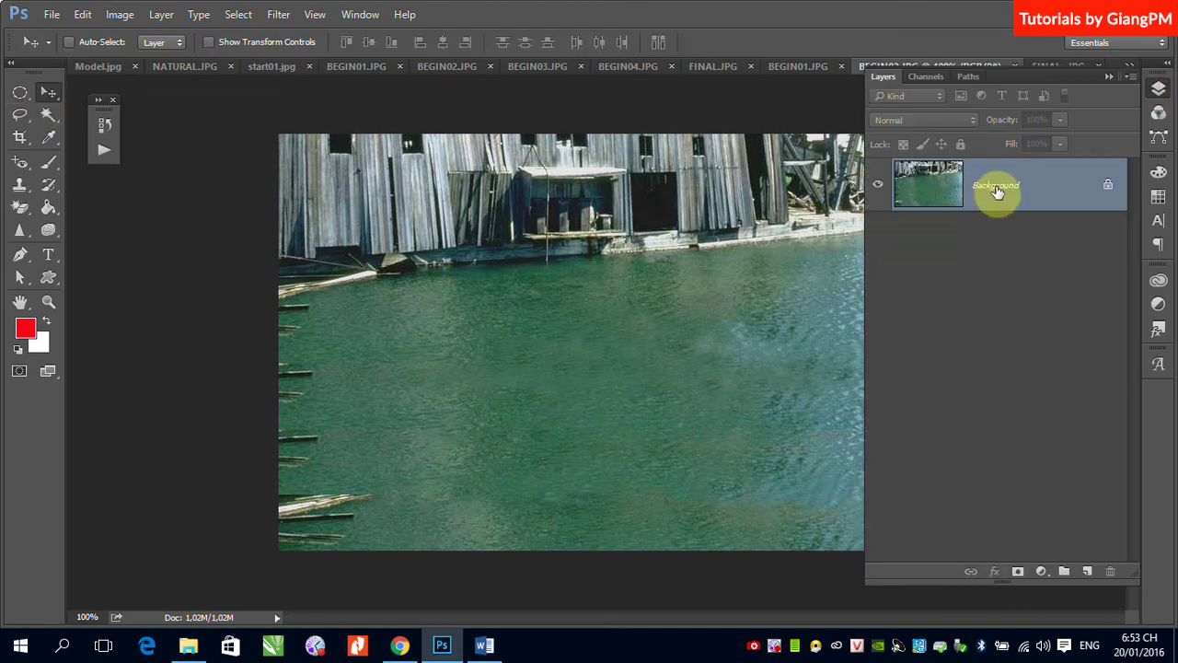
pyautogui.rightClick(1054, 191)
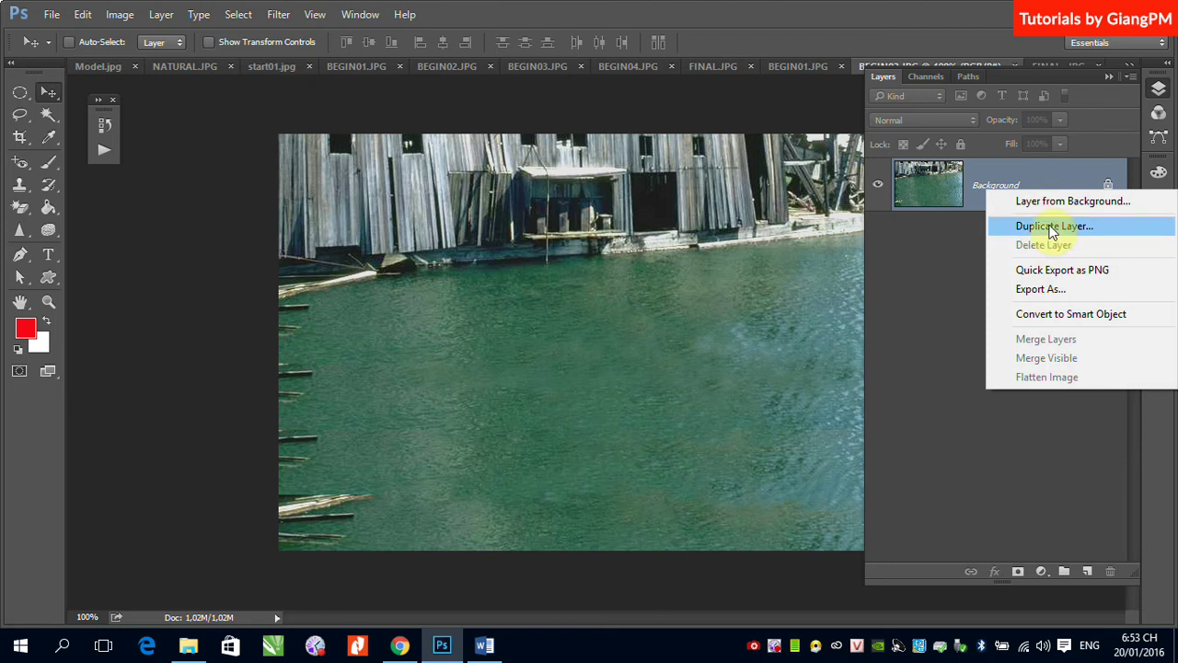
pyautogui.click(1052, 227)
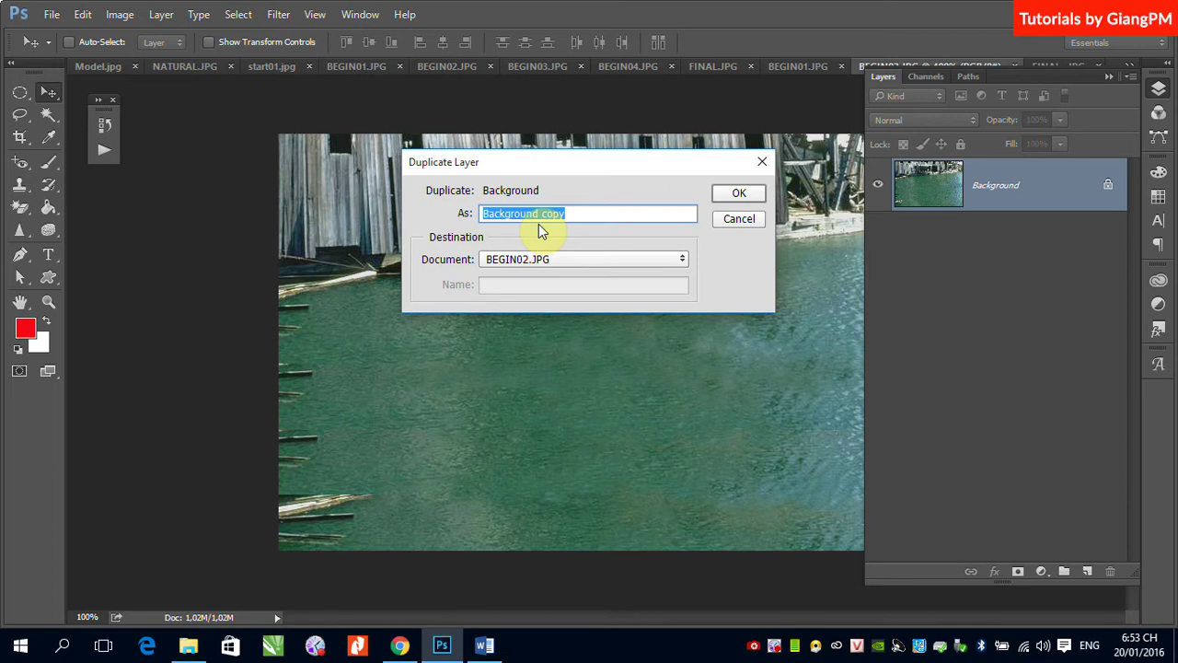
pyautogui.click(686, 259)
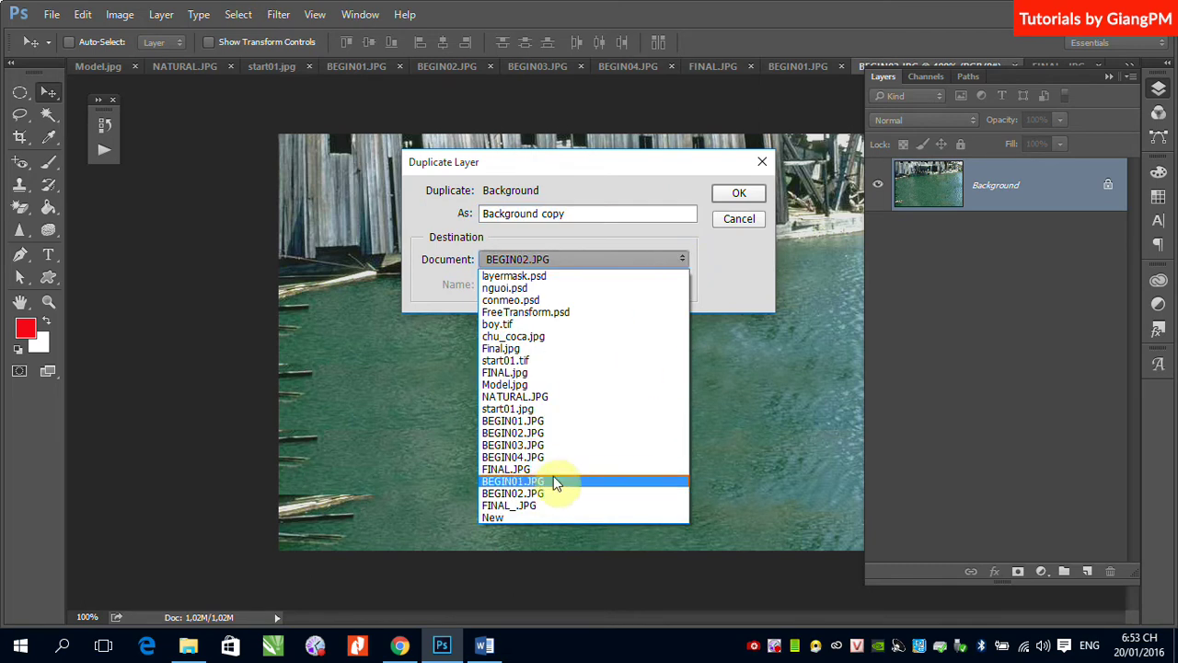
pyautogui.click(545, 480)
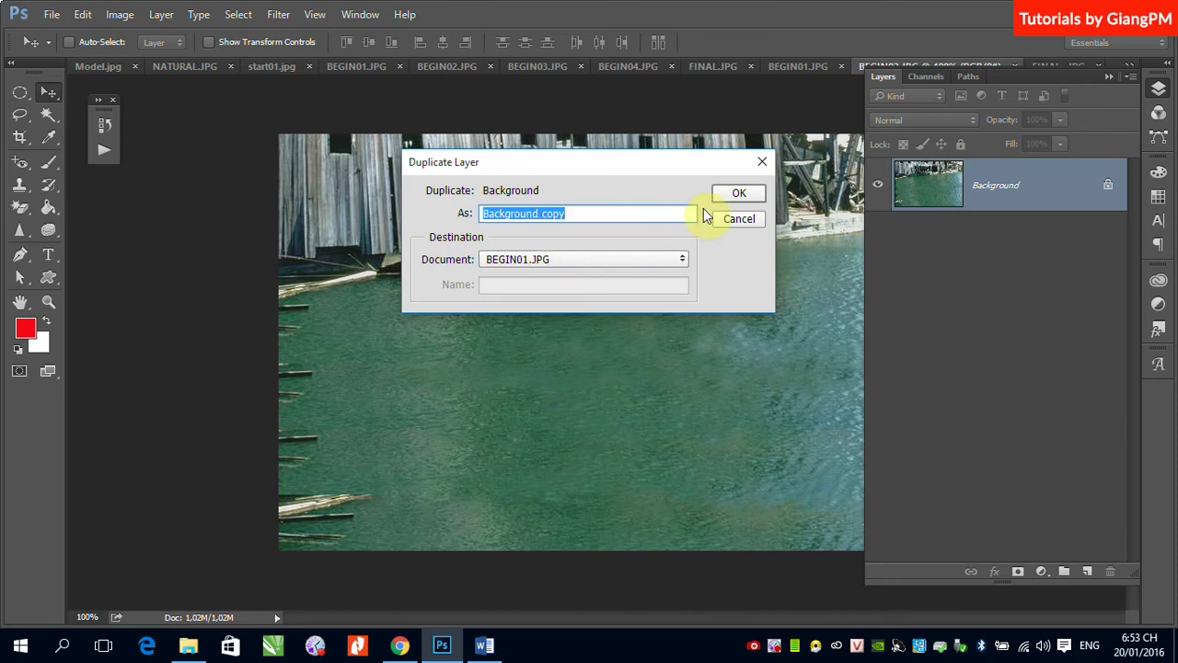
pyautogui.click(741, 191)
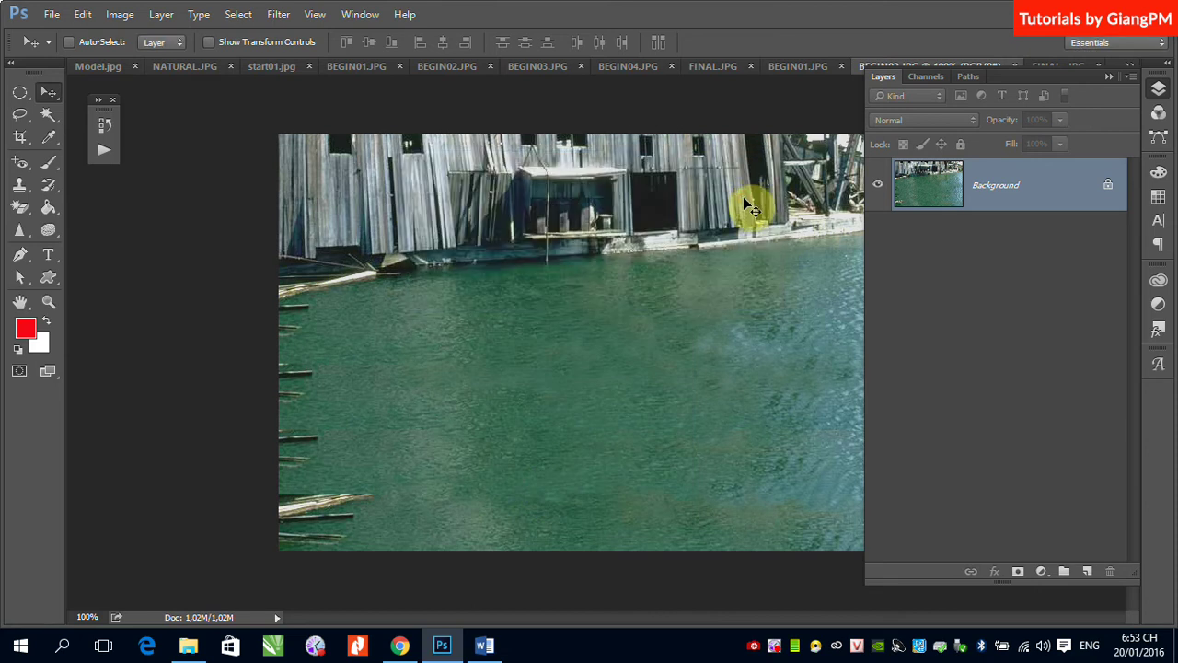
# In the rice-field BEGIN01.JPG, inspect the image beneath the Background copy layer by hiding and showing that layer.
pyautogui.click(1109, 79)
pyautogui.click(807, 61)
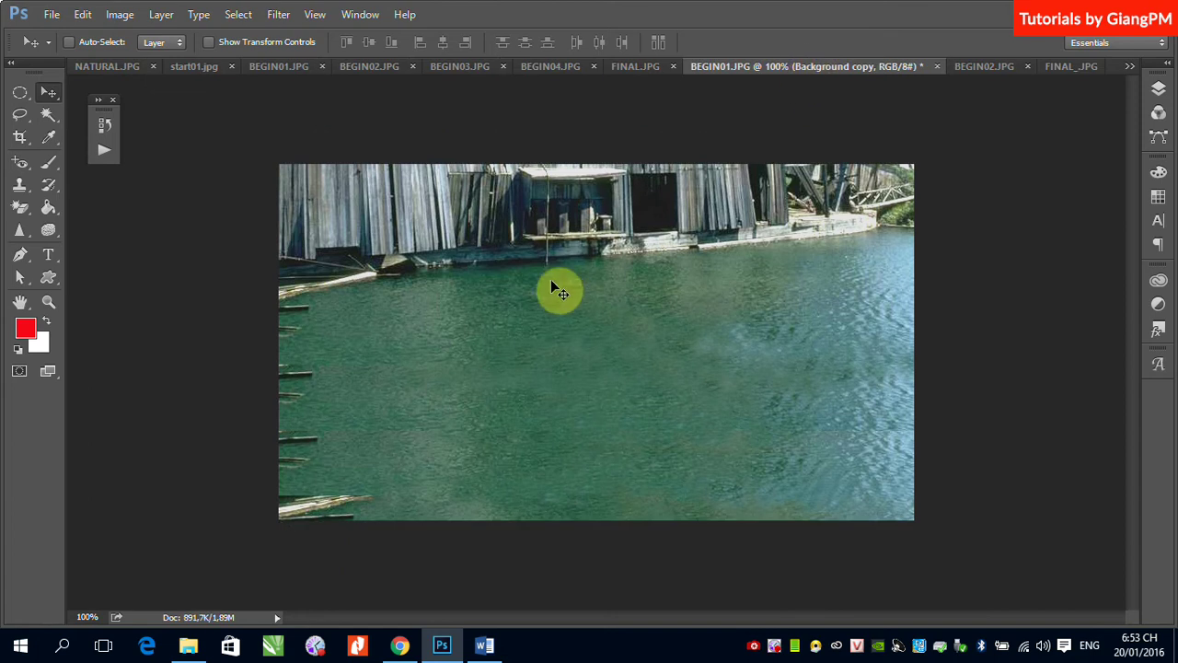
pyautogui.click(1157, 88)
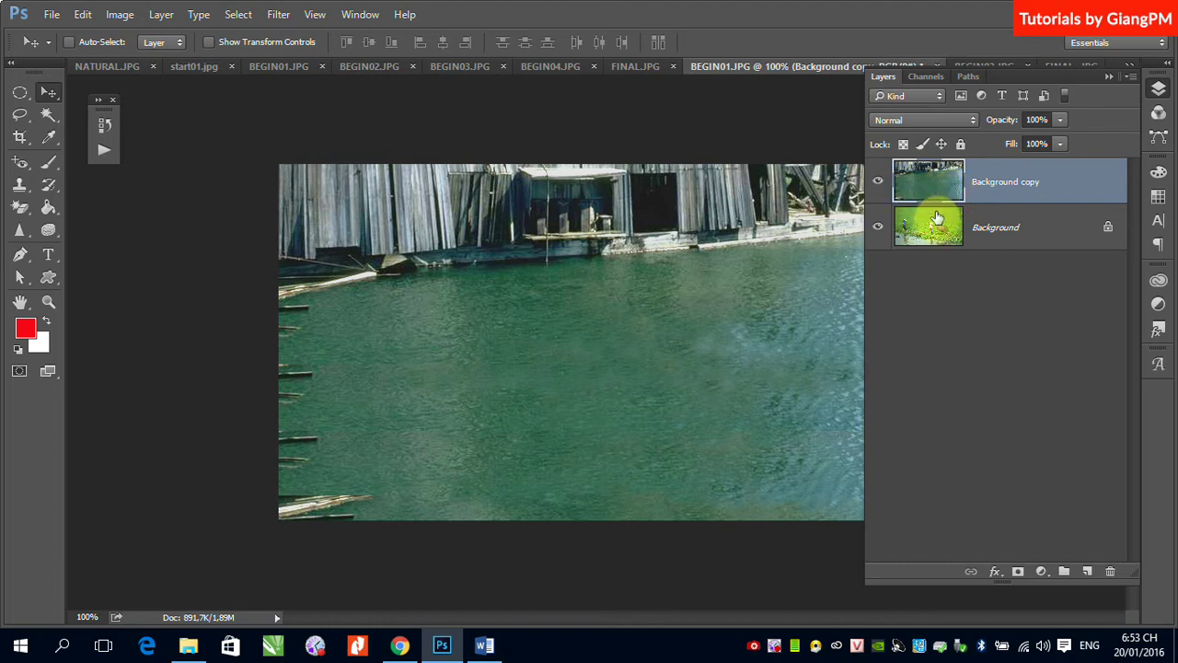
pyautogui.click(878, 181)
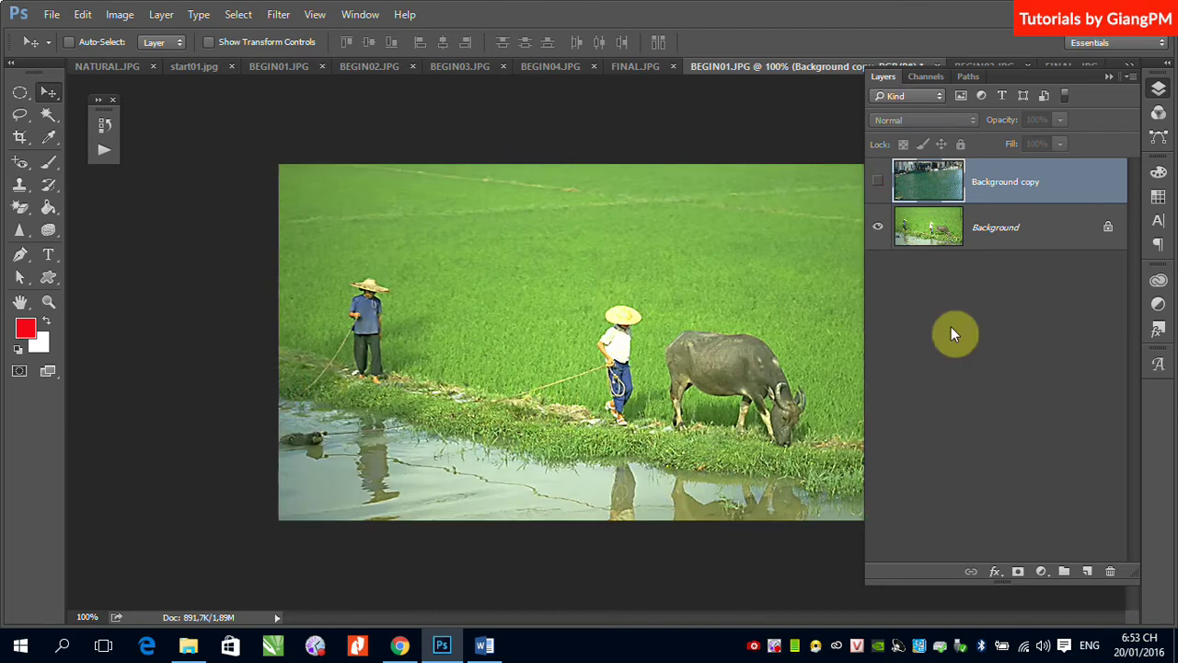
pyautogui.click(877, 182)
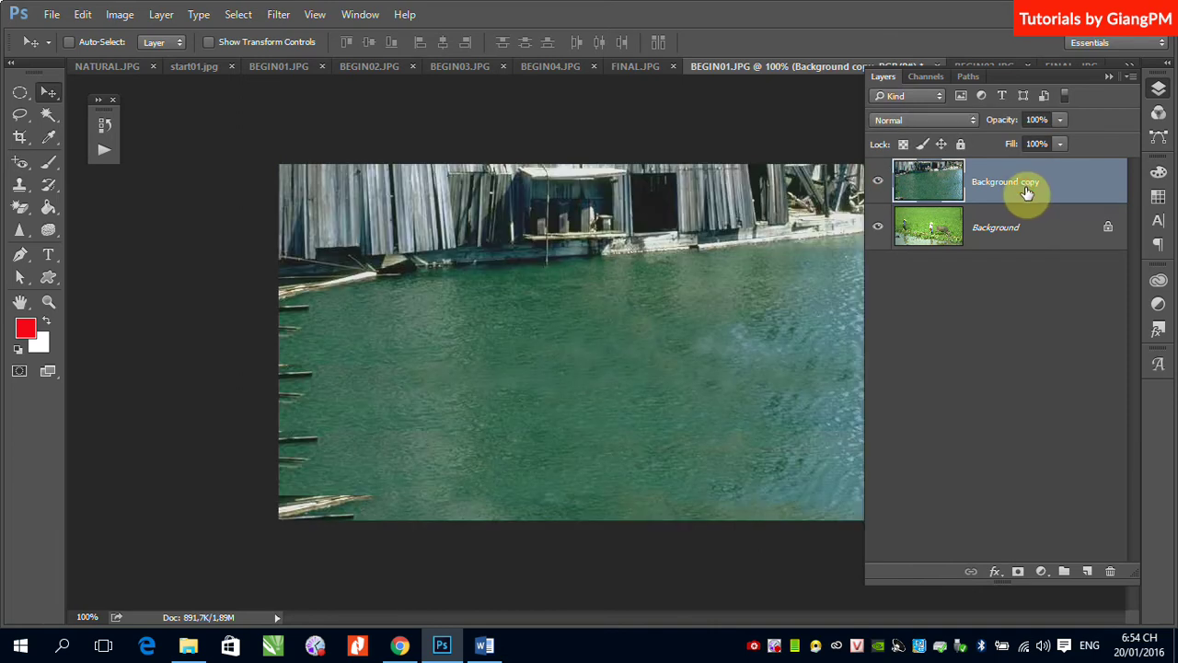
# Erase the wooden buildings and upper water from the Background copy layer with a 400 px Eraser at 0% hardness, exposing the field and path.
pyautogui.click(1106, 75)
pyautogui.click(20, 208)
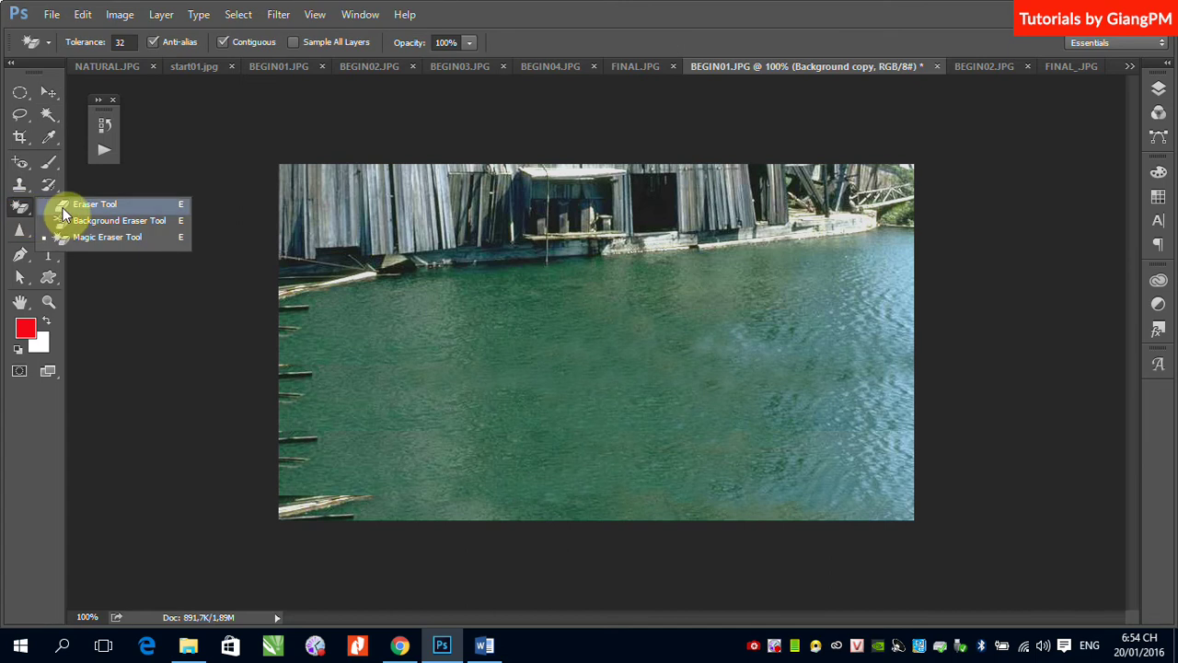
pyautogui.click(92, 204)
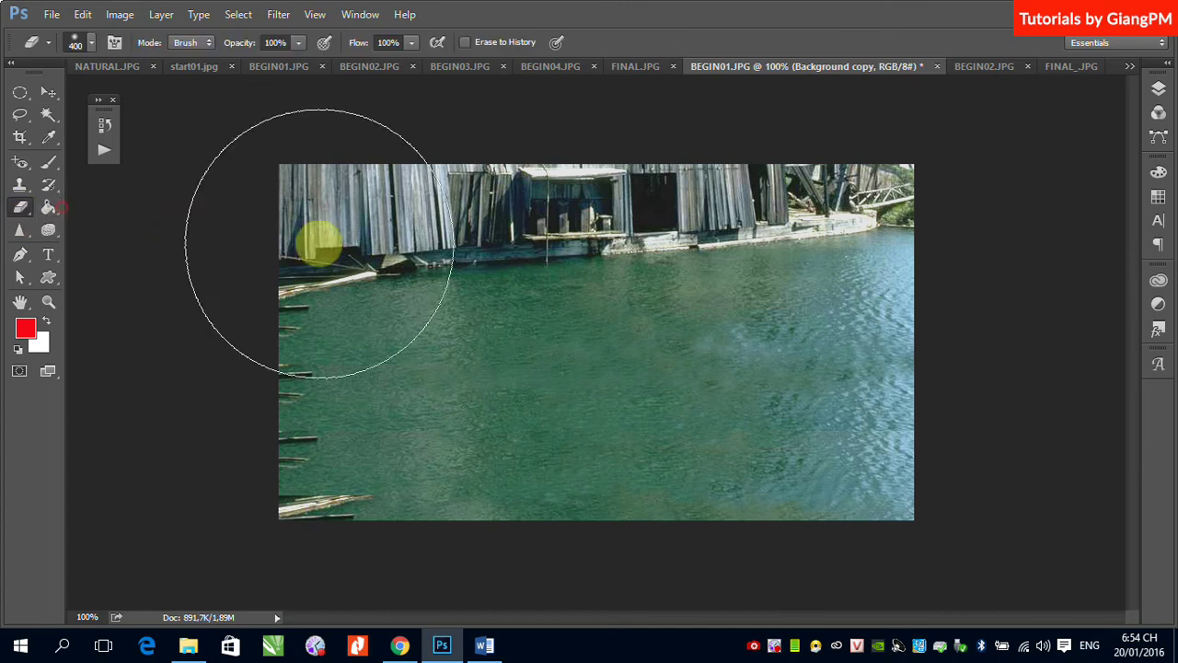
pyautogui.click(92, 44)
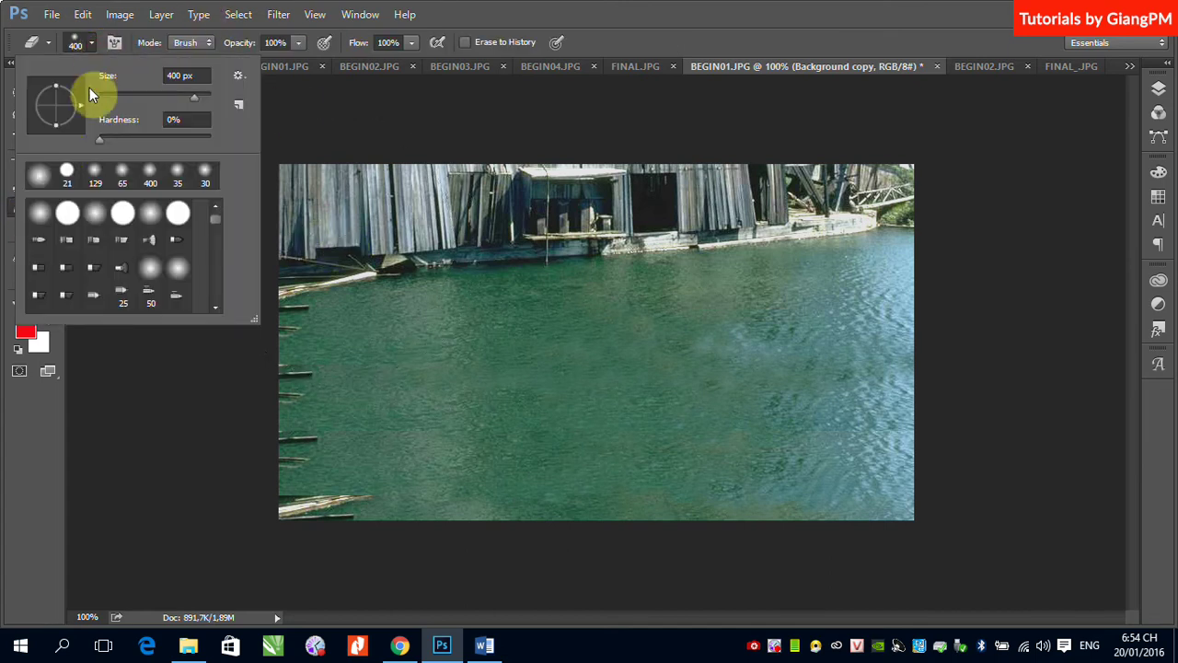
pyautogui.click(95, 139)
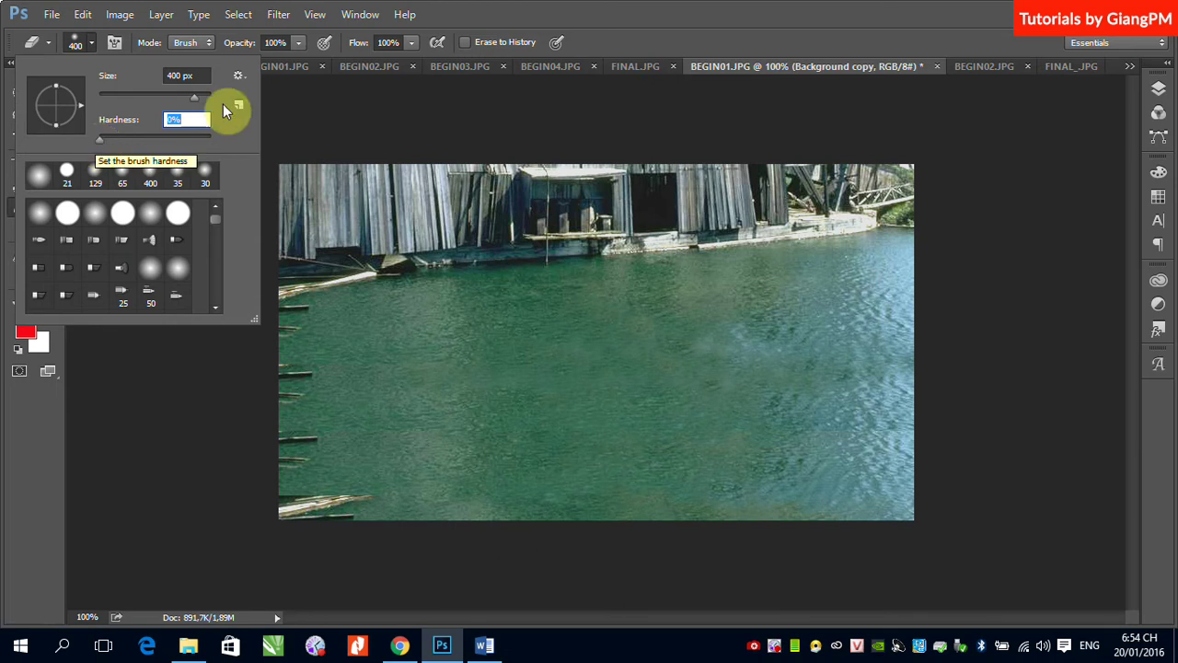
pyautogui.press('Return')
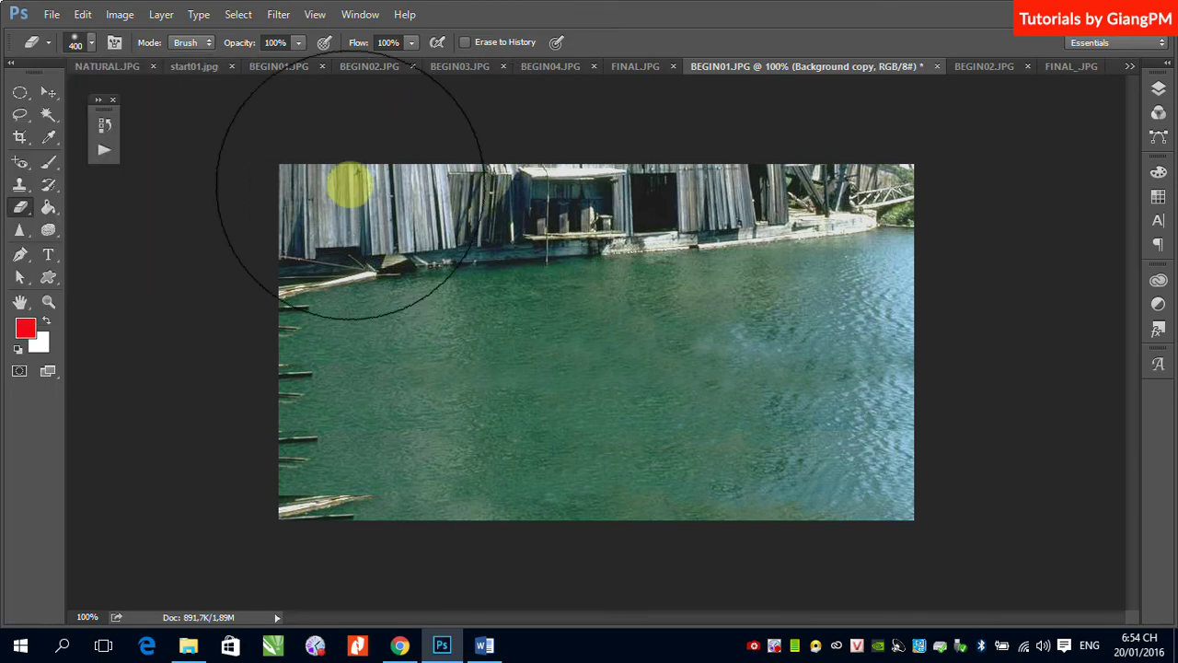
pyautogui.click(338, 187)
pyautogui.moveTo(338, 187)
pyautogui.mouseDown()
pyautogui.moveTo(756, 214)
pyautogui.moveTo(983, 262)
pyautogui.moveTo(774, 260)
pyautogui.moveTo(350, 204)
pyautogui.moveTo(696, 300)
pyautogui.moveTo(899, 333)
pyautogui.moveTo(414, 251)
pyautogui.mouseUp()
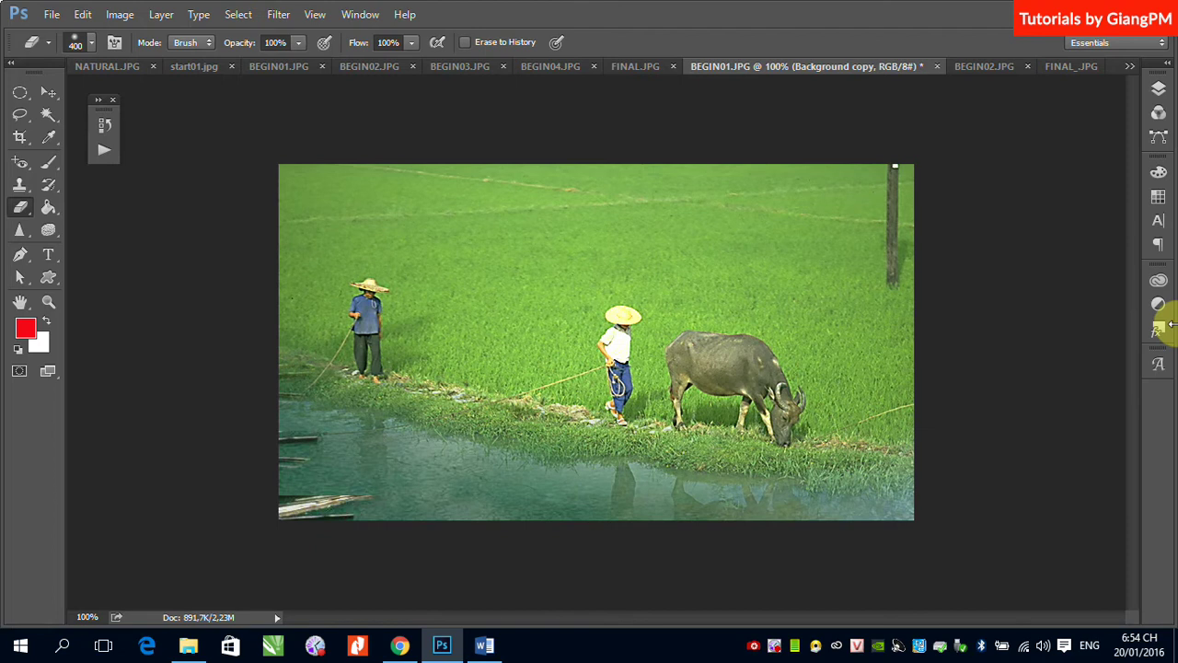
# Move the remaining water layer slightly down to shift the wooden planks out of the image.
pyautogui.click(48, 92)
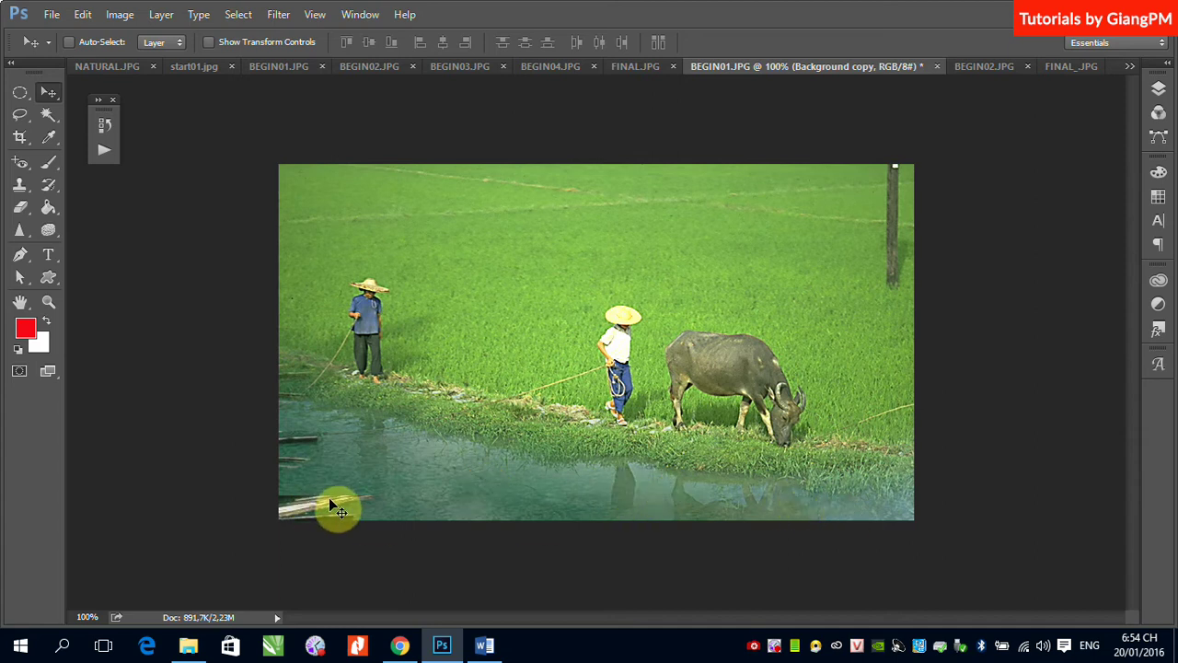
pyautogui.moveTo(530, 482); pyautogui.dragTo(541, 512)
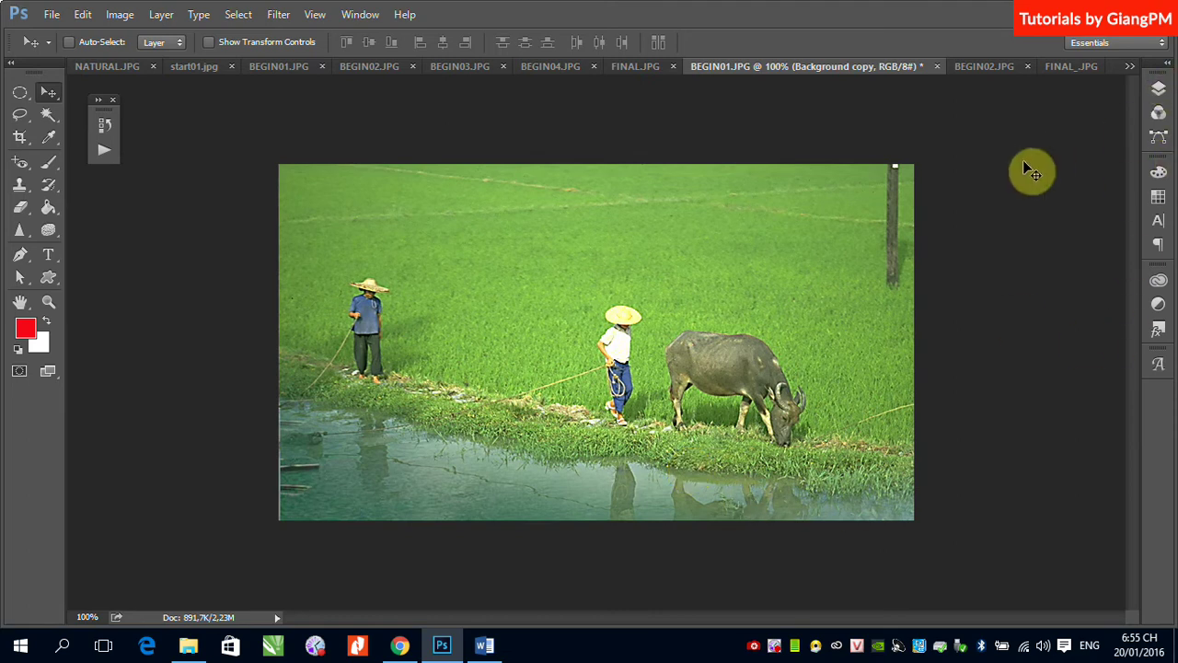
# Undo the water layer's move and the most recent eraser strokes along the bank.
pyautogui.hotkey('ctrl', 'z')
pyautogui.hotkey('ctrl', 'alt', 'z')
pyautogui.hotkey('ctrl', 'alt', 'z')
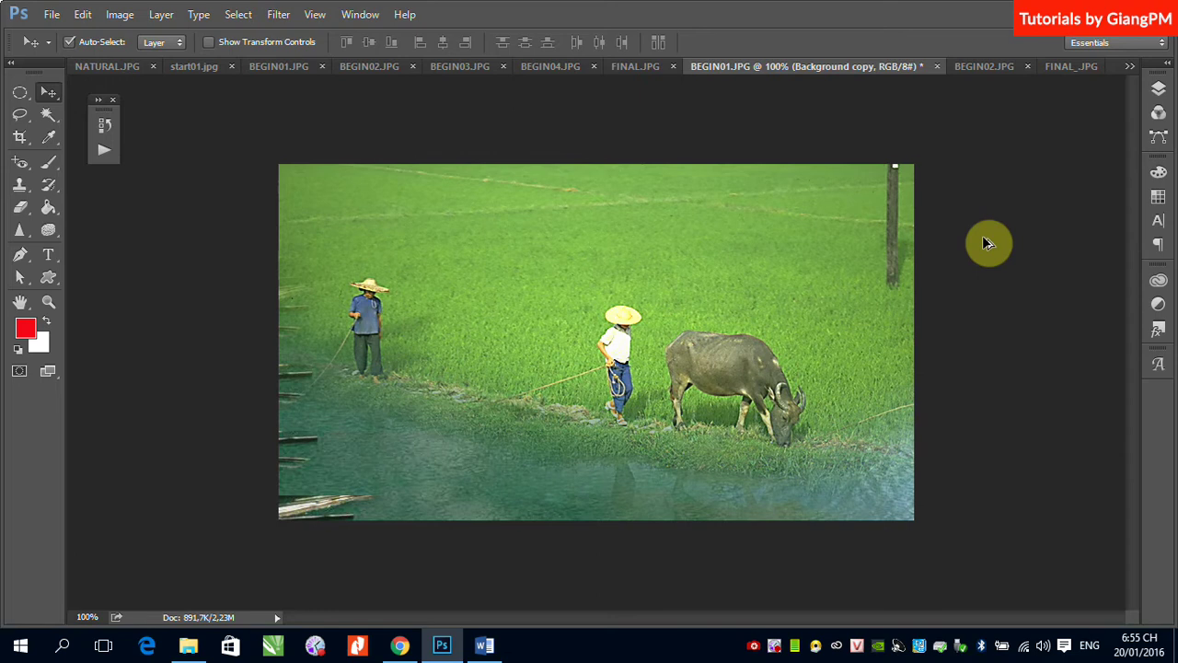
# Hide the Background copy layer and add a white layer mask to it.
pyautogui.click(1158, 89)
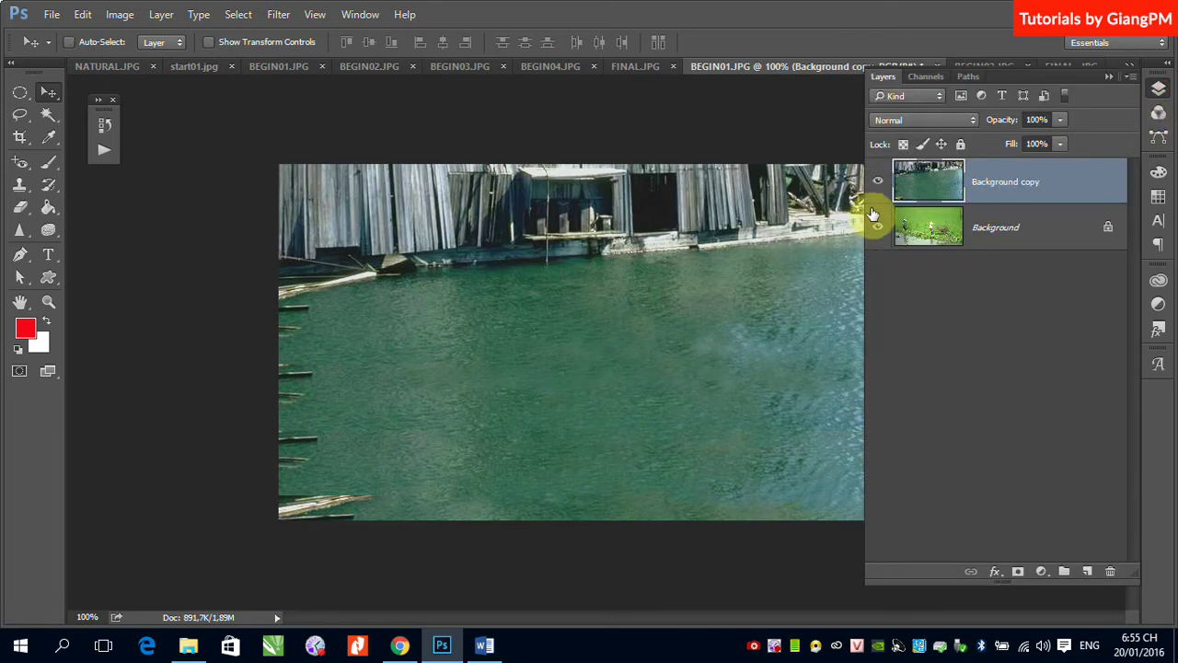
pyautogui.click(877, 181)
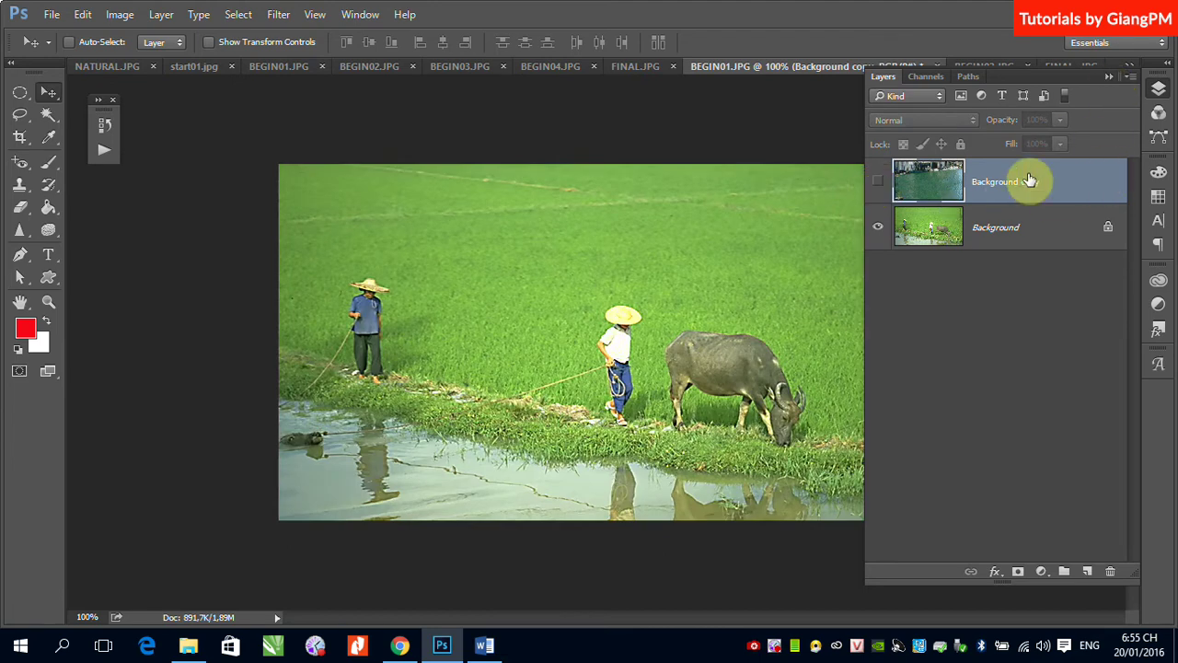
pyautogui.click(1018, 571)
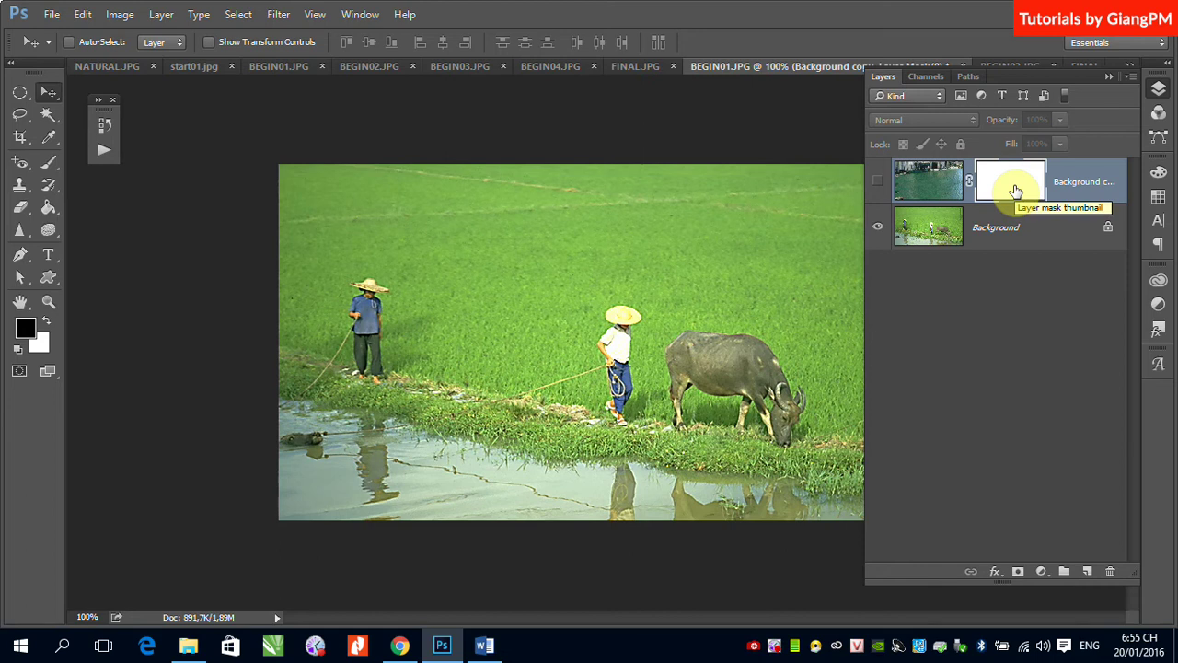
# Set up the Brush tool with a soft 120 px tip at 0% hardness.
pyautogui.click(50, 171)
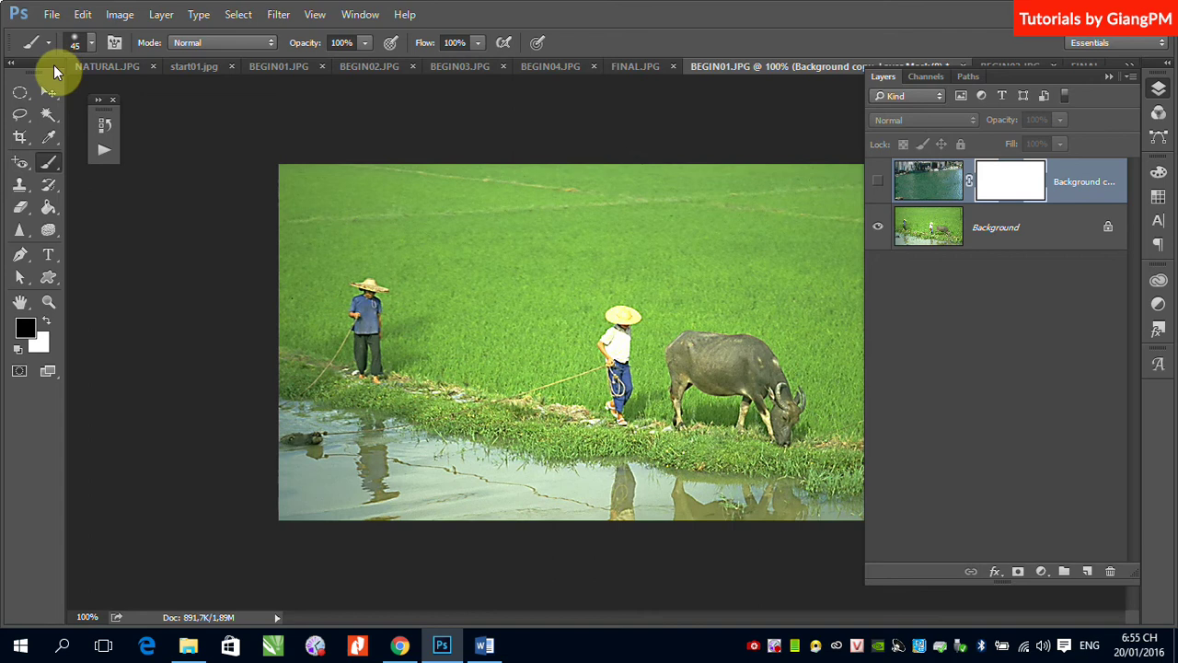
pyautogui.click(91, 43)
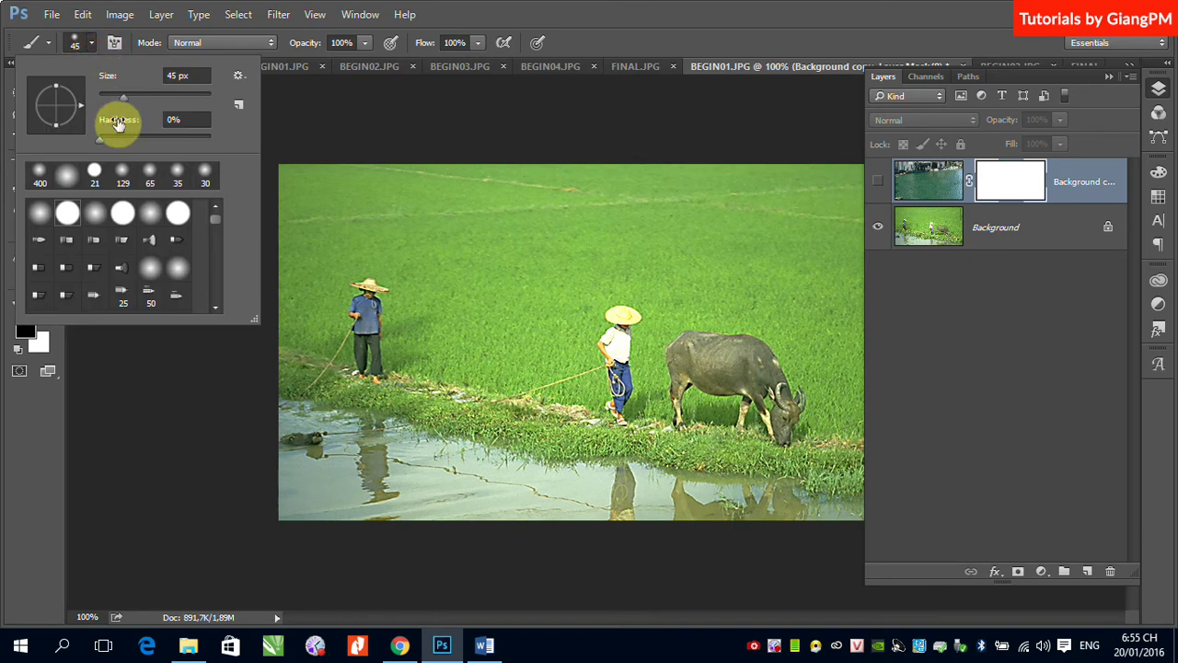
pyautogui.moveTo(119, 99); pyautogui.dragTo(160, 99)
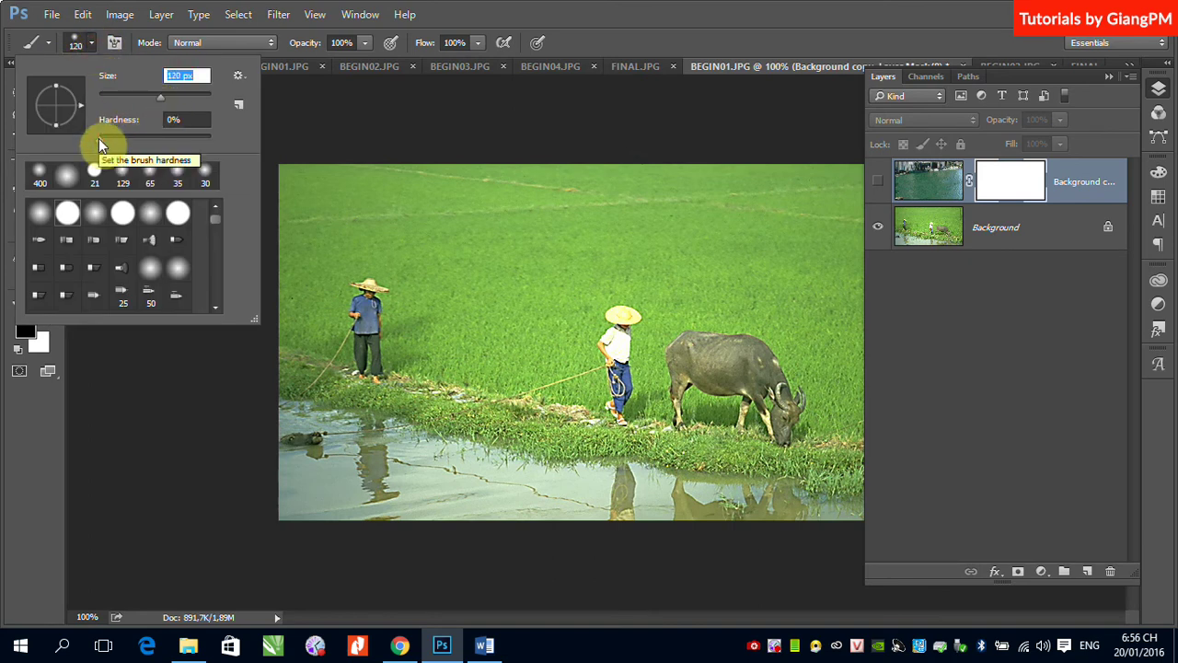
pyautogui.click(465, 29)
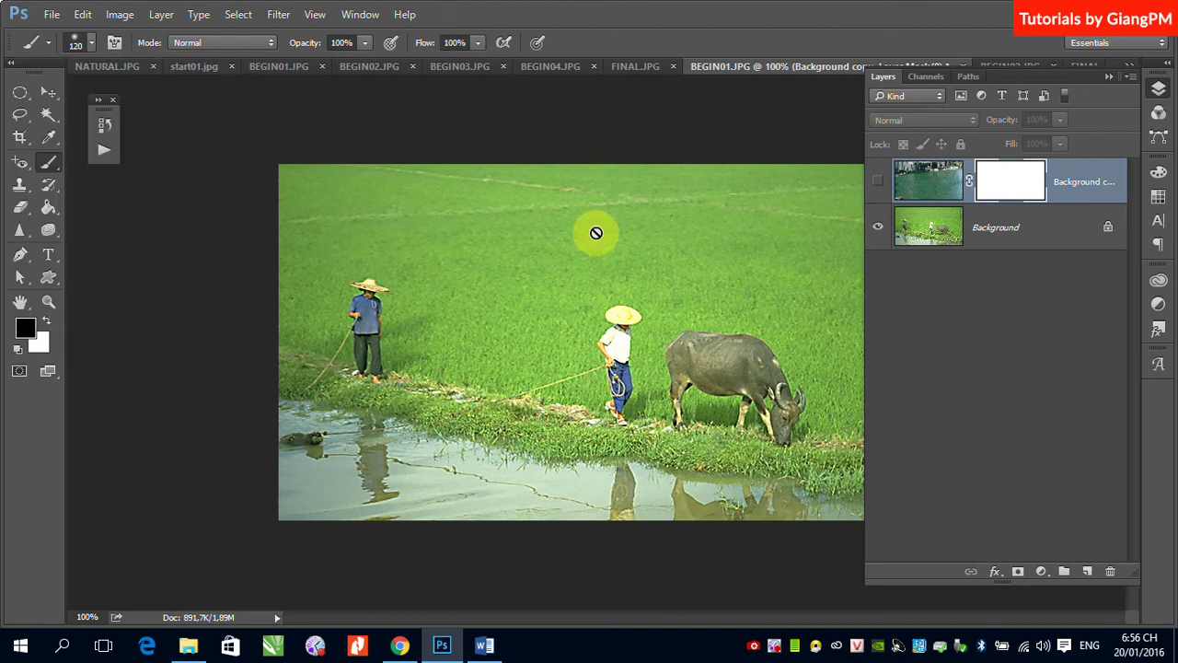
# Show the Background copy layer and paint black on its mask over the wooden buildings and upper water to reveal the rice field.
pyautogui.click(1012, 180)
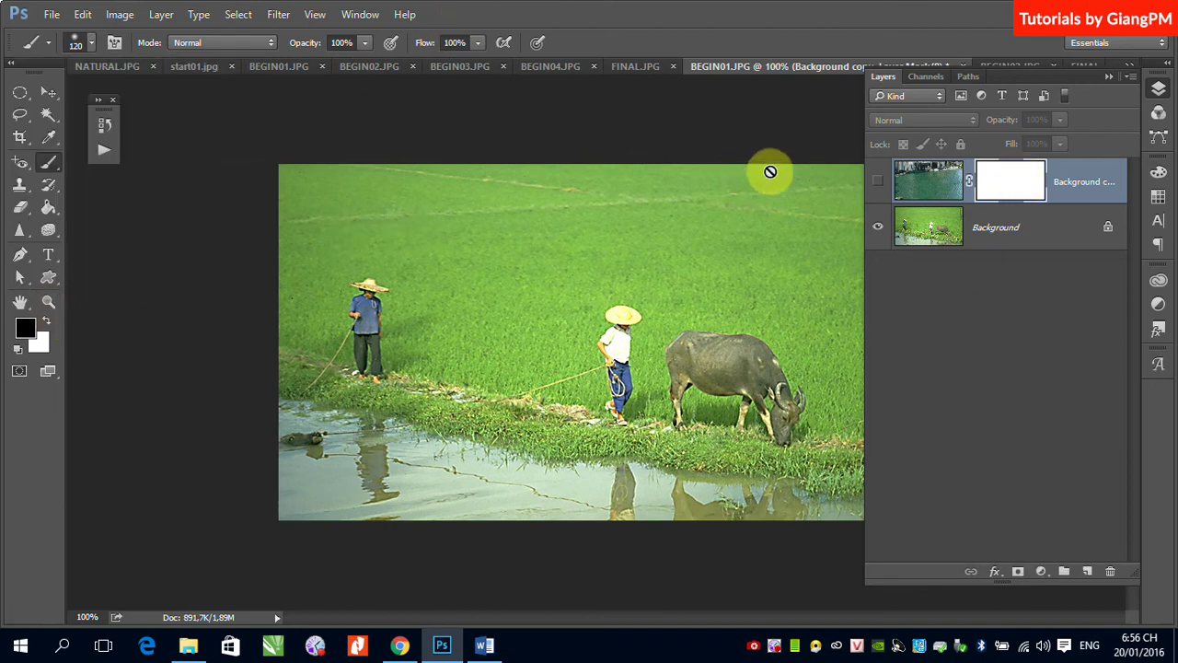
pyautogui.click(877, 181)
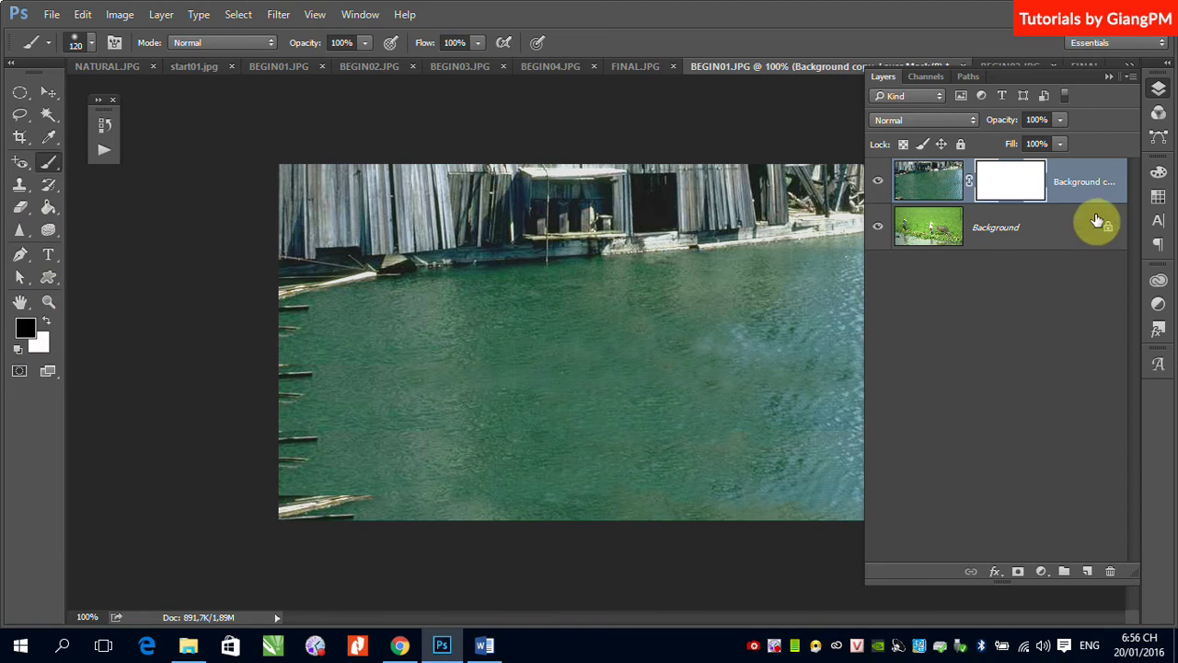
pyautogui.click(1108, 77)
pyautogui.moveTo(276, 178)
pyautogui.mouseDown()
pyautogui.moveTo(940, 187)
pyautogui.moveTo(285, 201)
pyautogui.moveTo(687, 223)
pyautogui.moveTo(978, 263)
pyautogui.moveTo(852, 272)
pyautogui.moveTo(334, 258)
pyautogui.moveTo(278, 247)
pyautogui.moveTo(687, 279)
pyautogui.moveTo(1004, 350)
pyautogui.mouseUp()
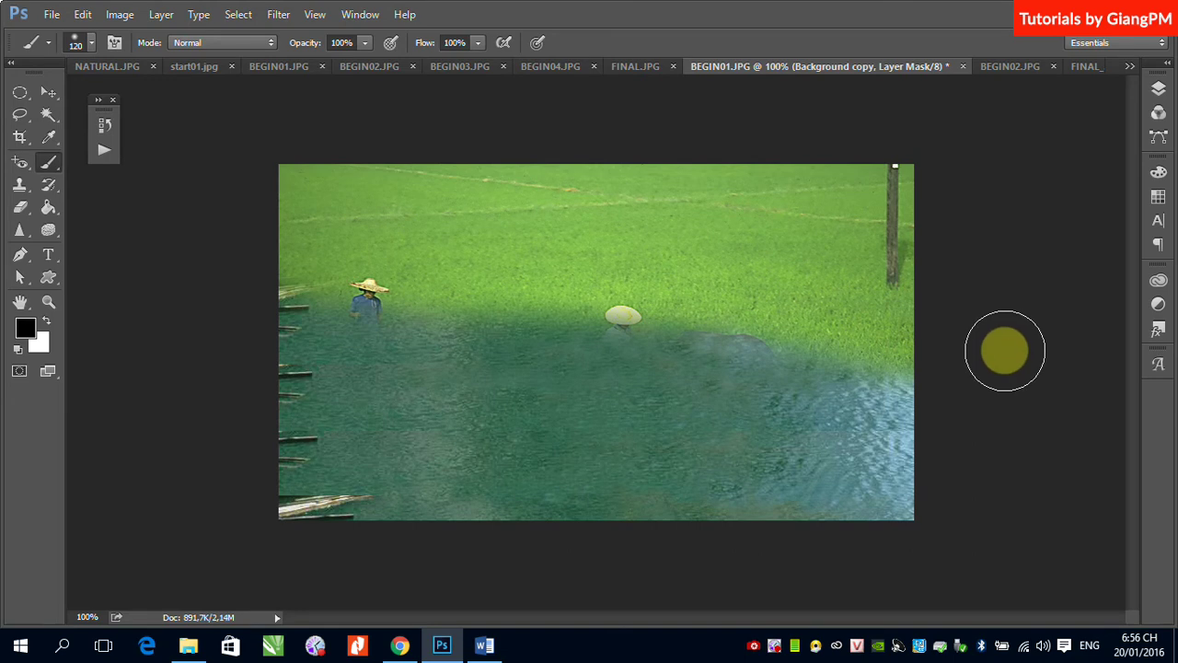
# Lower the opacity of the Background copy layer to 48%.
pyautogui.click(1156, 89)
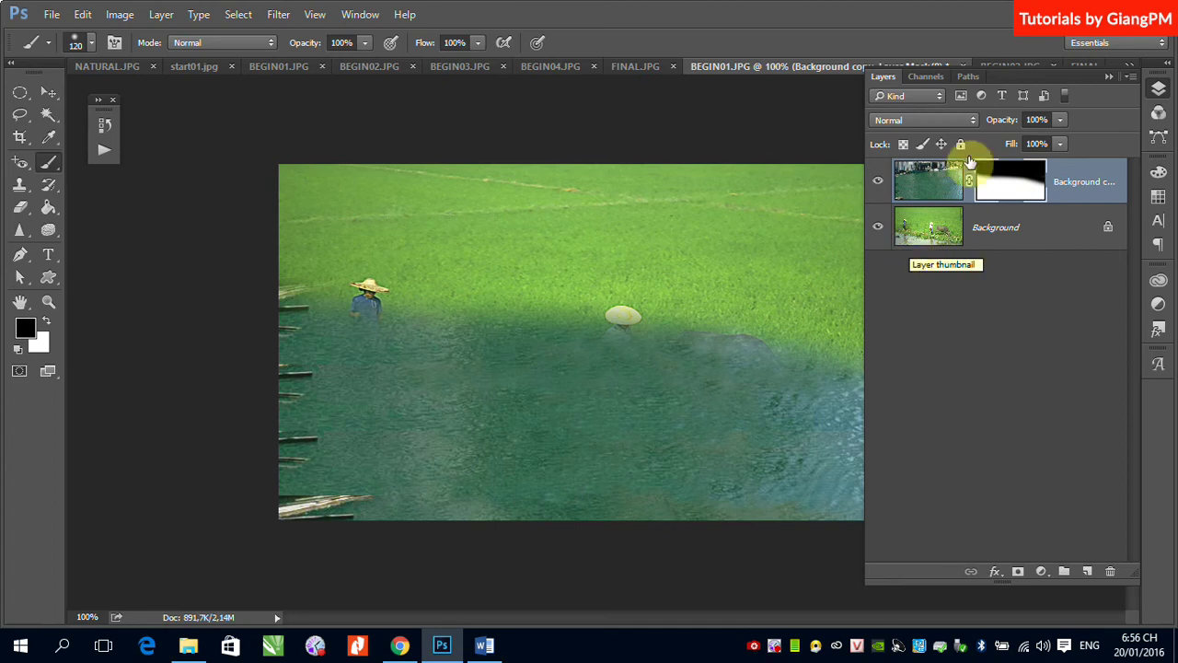
pyautogui.click(927, 181)
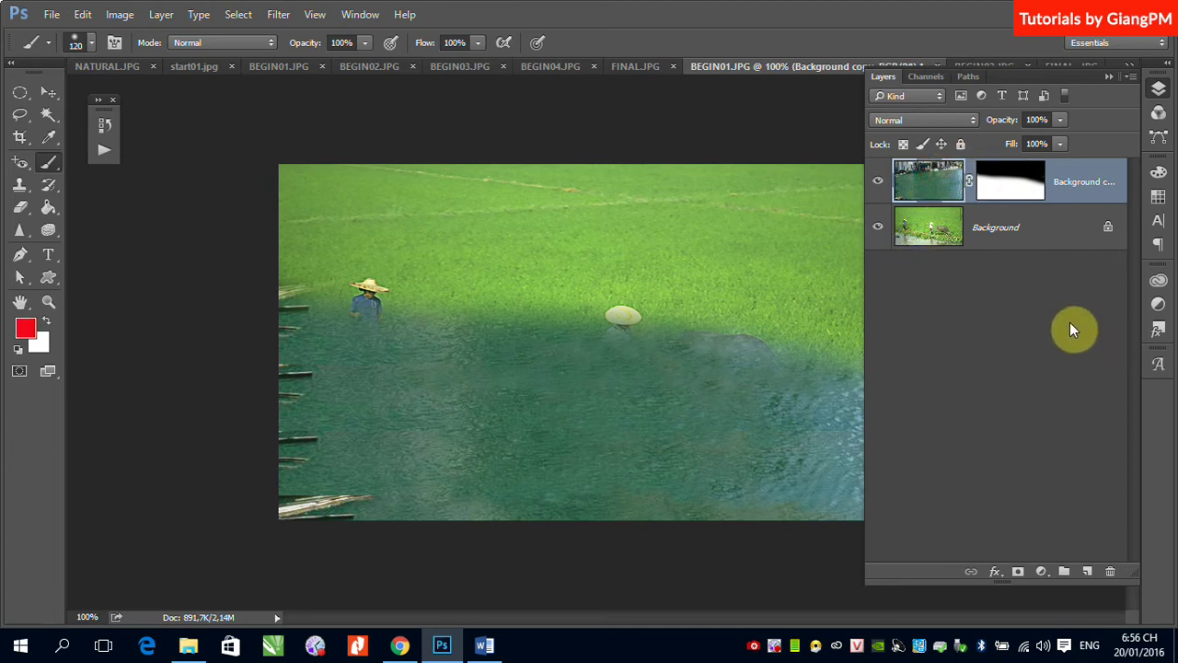
pyautogui.click(1059, 120)
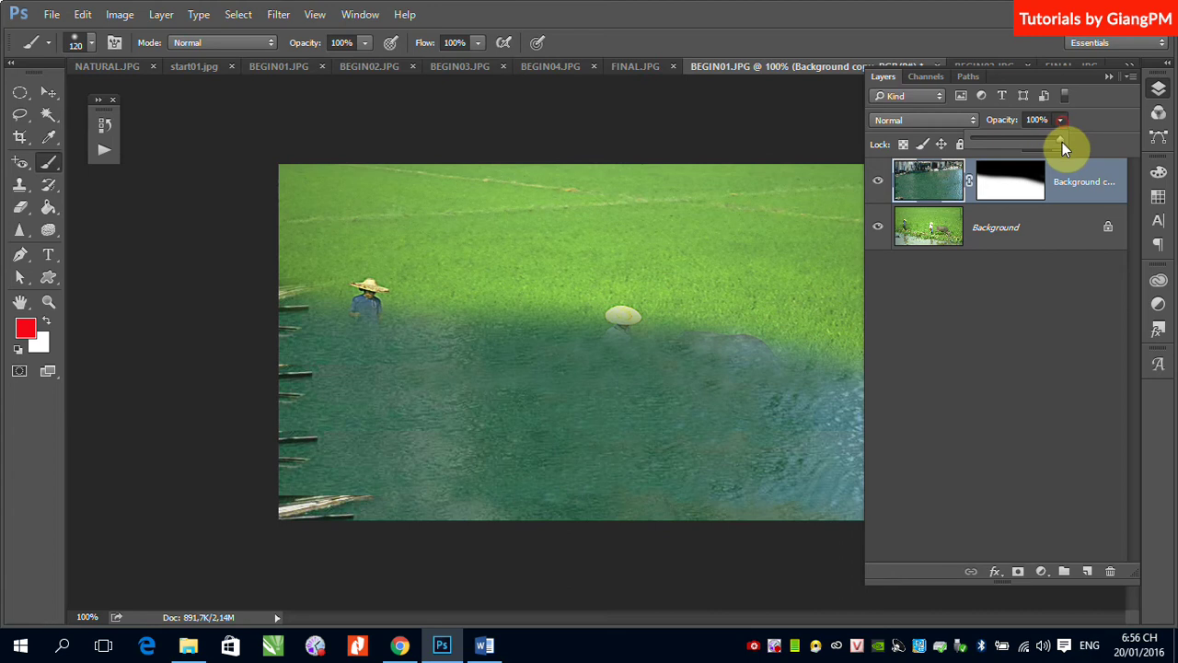
pyautogui.moveTo(1062, 141); pyautogui.dragTo(1008, 144)
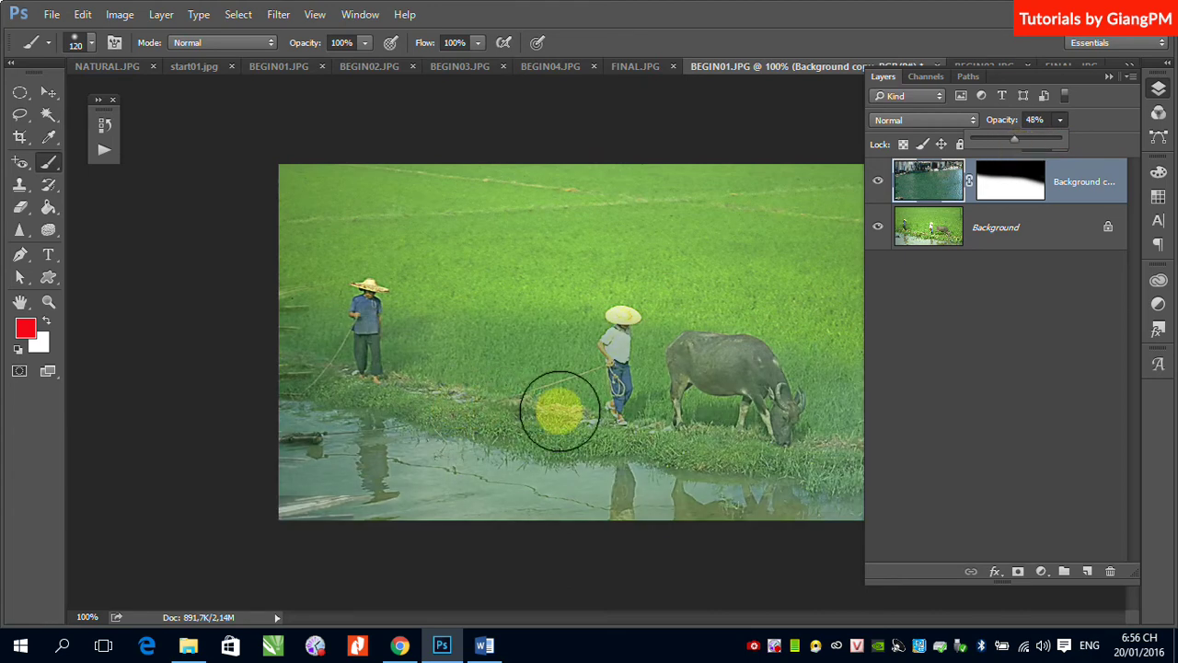
pyautogui.click(1108, 77)
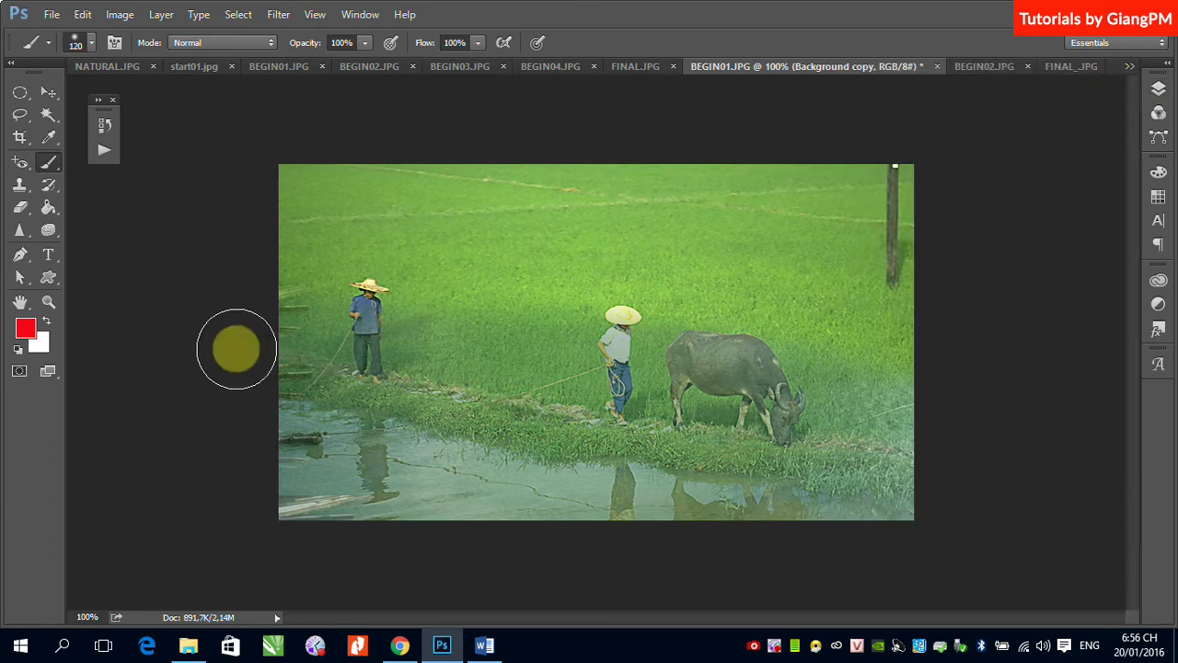
# Undo the red stroke made on the layer image and paint black on its mask over the farmers, buffalo and grassy bank.
pyautogui.moveTo(266, 315); pyautogui.dragTo(500, 376)
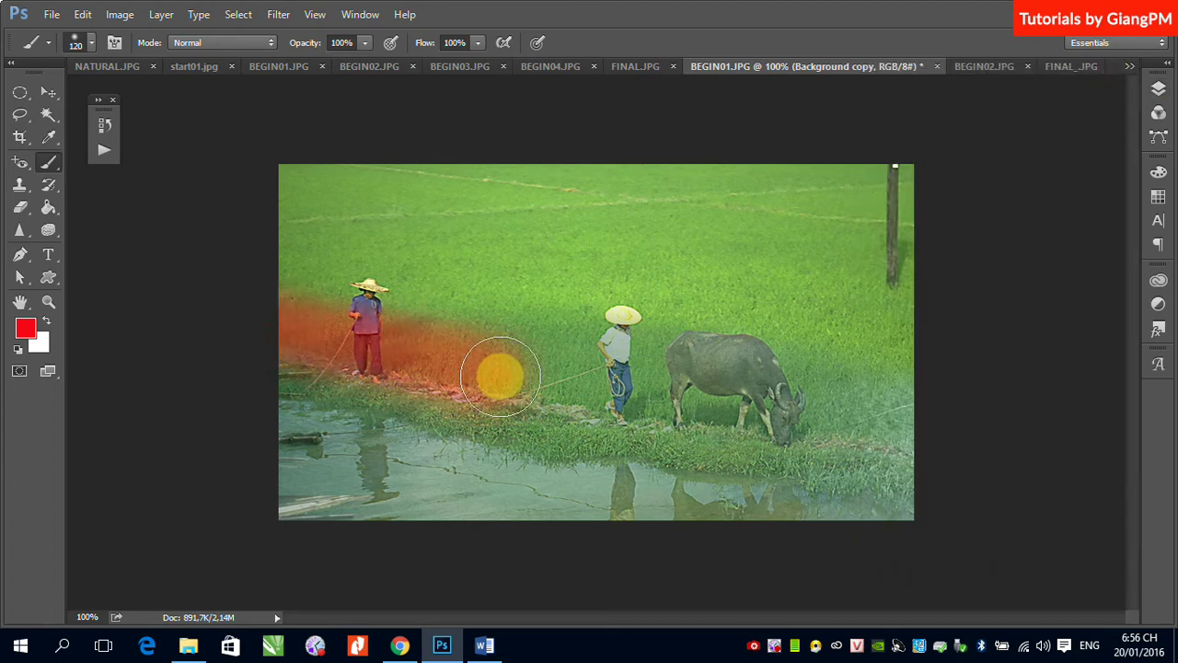
pyautogui.hotkey('ctrl', 'z')
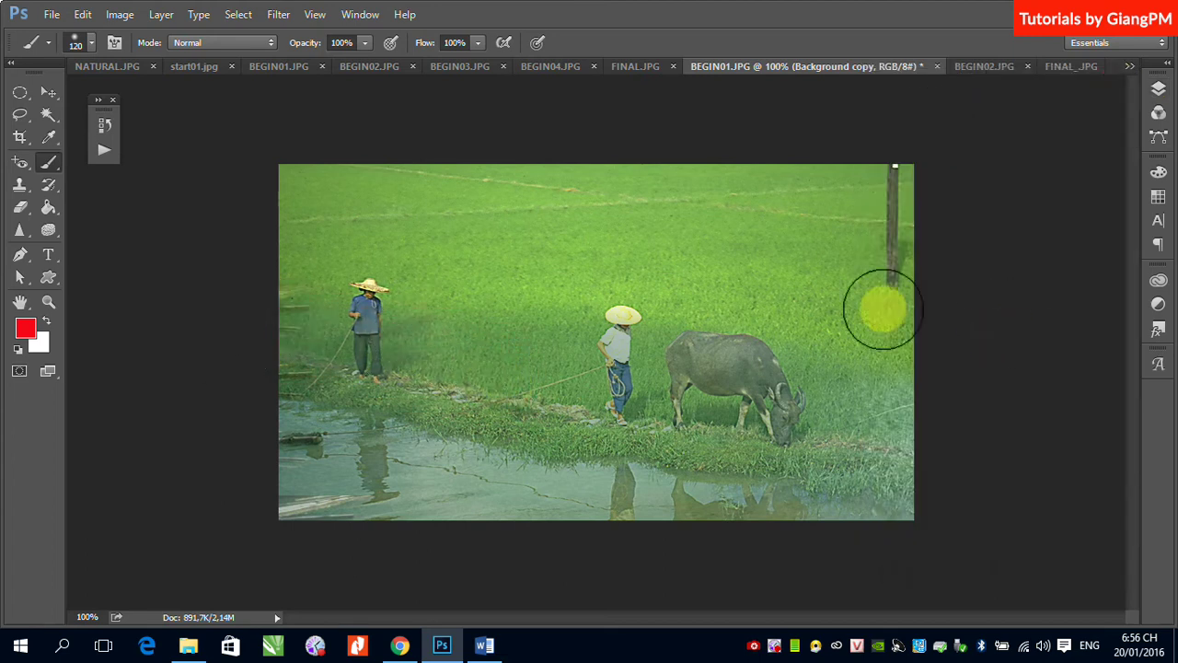
pyautogui.click(1164, 90)
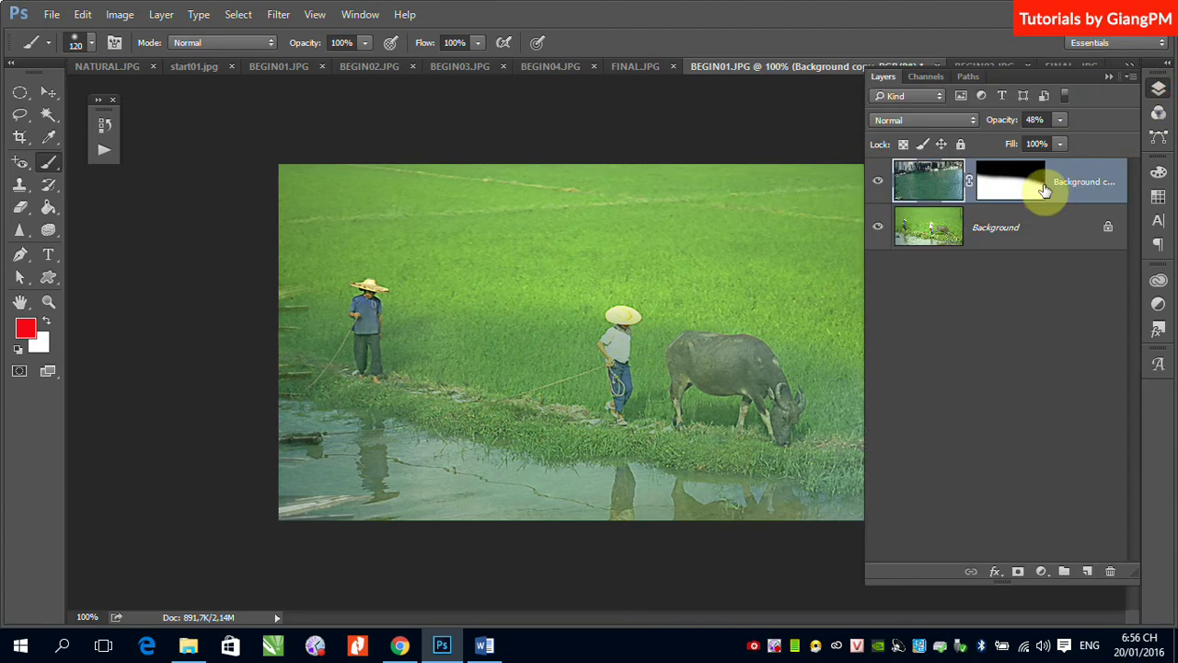
pyautogui.click(1019, 190)
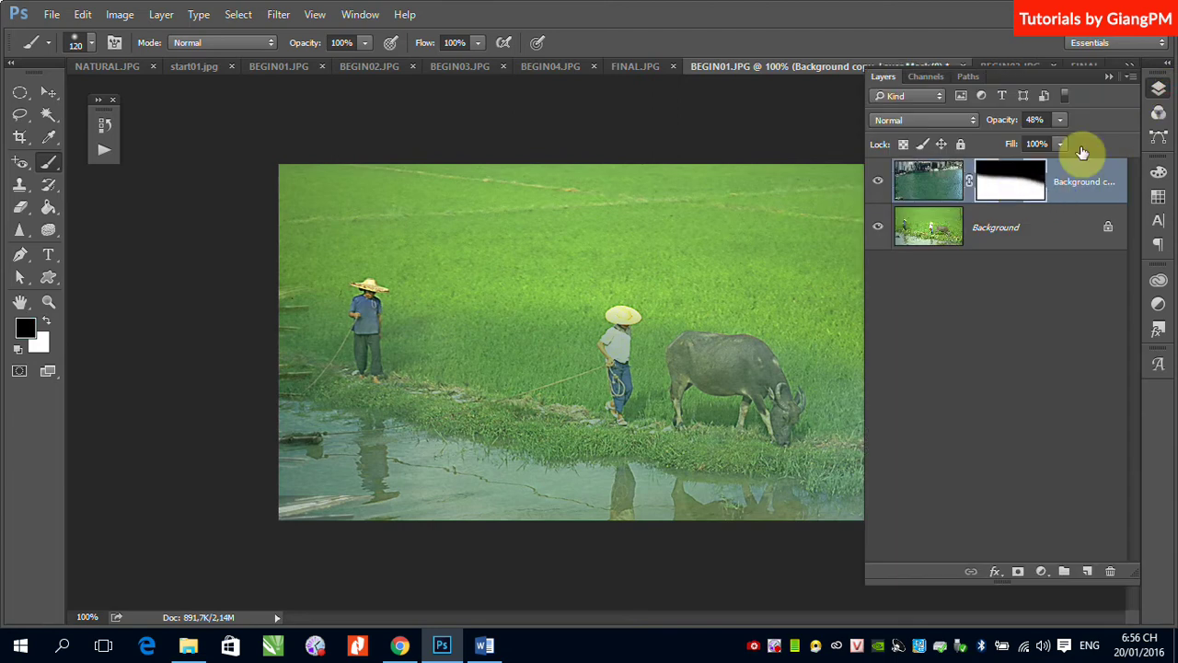
pyautogui.click(1109, 78)
pyautogui.moveTo(329, 328)
pyautogui.mouseDown()
pyautogui.moveTo(574, 368)
pyautogui.moveTo(911, 388)
pyautogui.moveTo(363, 307)
pyautogui.mouseUp()
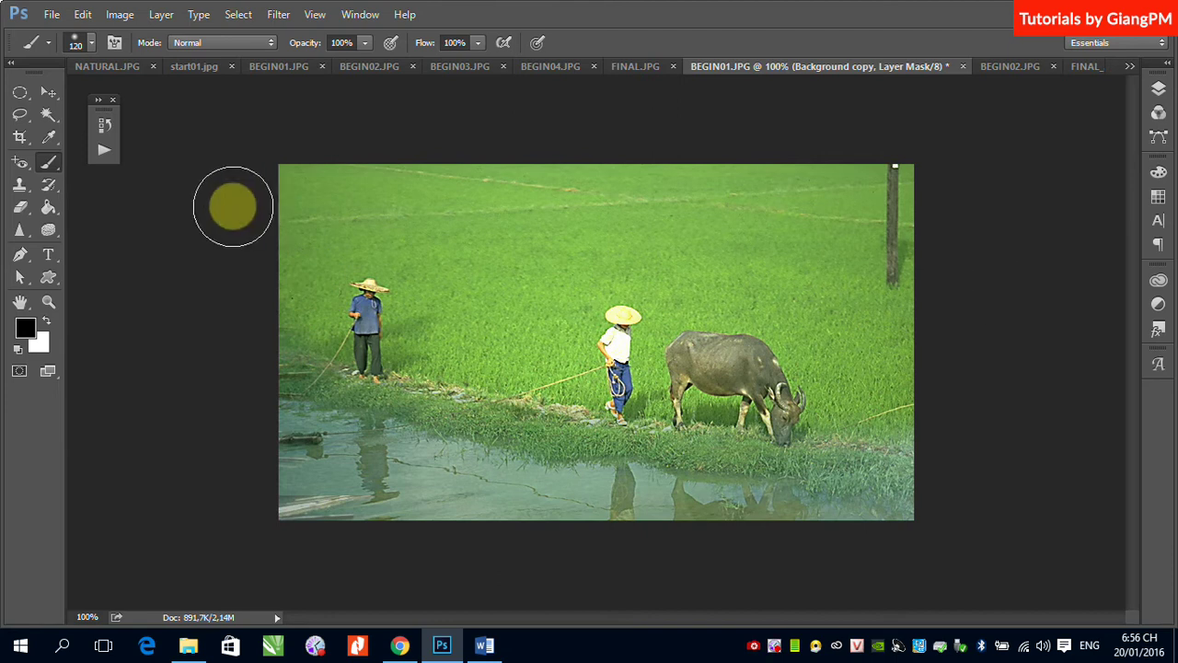
pyautogui.moveTo(281, 334)
pyautogui.mouseDown()
pyautogui.moveTo(548, 401)
pyautogui.moveTo(809, 424)
pyautogui.mouseUp()
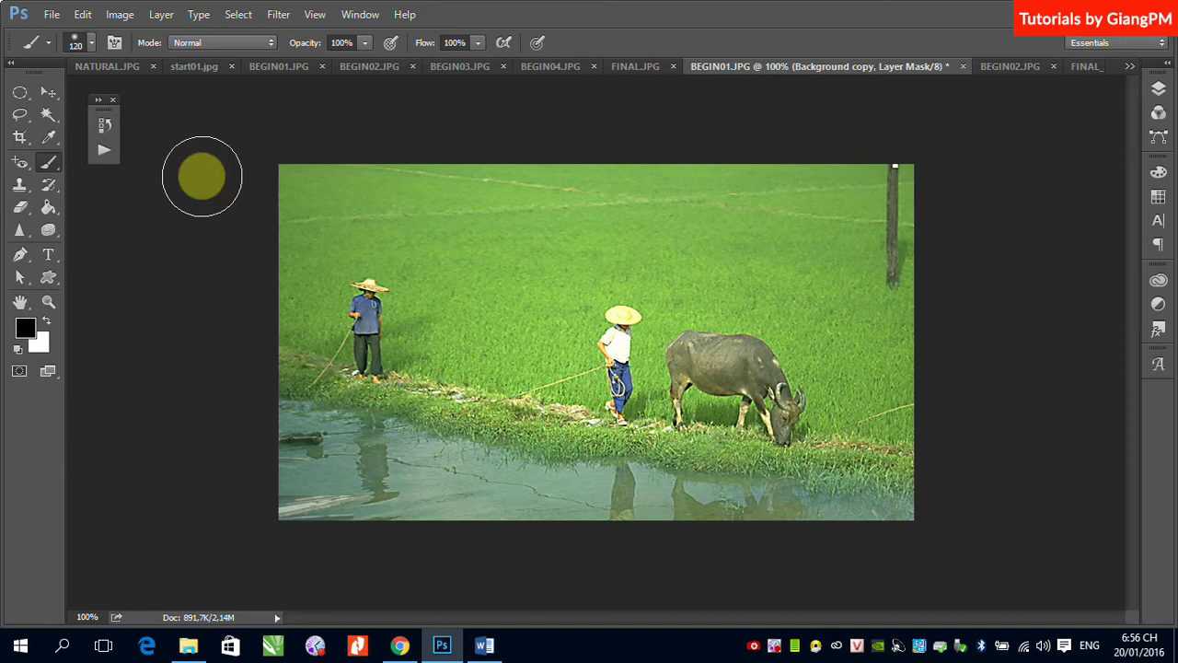
# Set the opacity of the Background copy layer to 100%.
pyautogui.click(1158, 88)
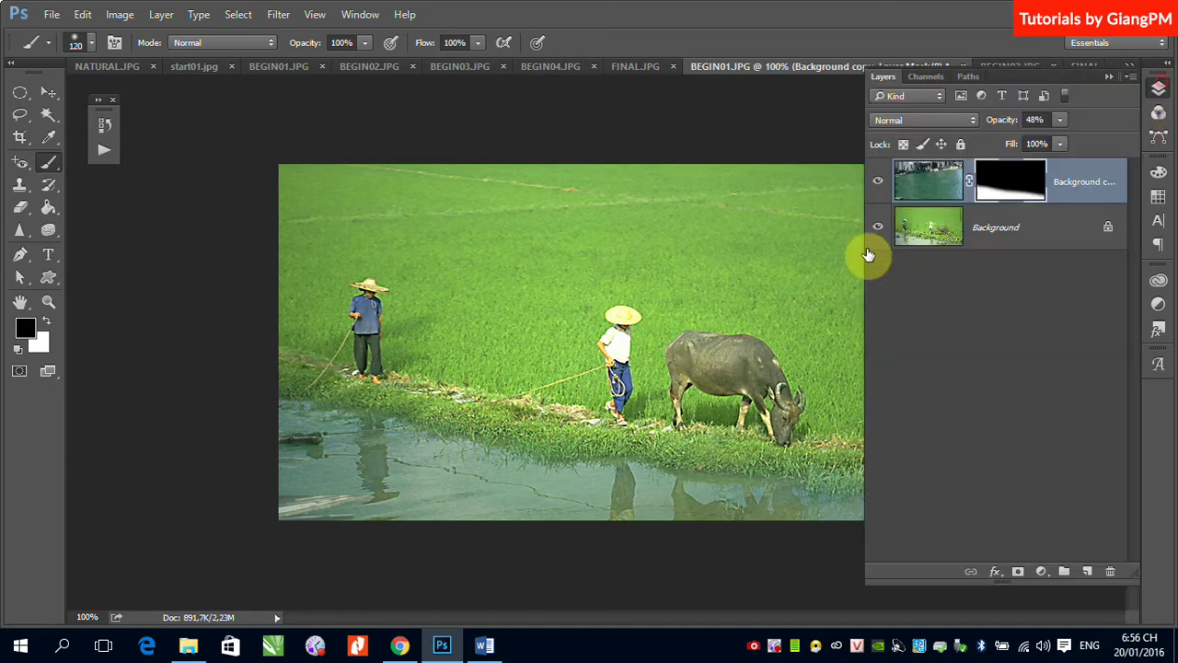
pyautogui.click(937, 198)
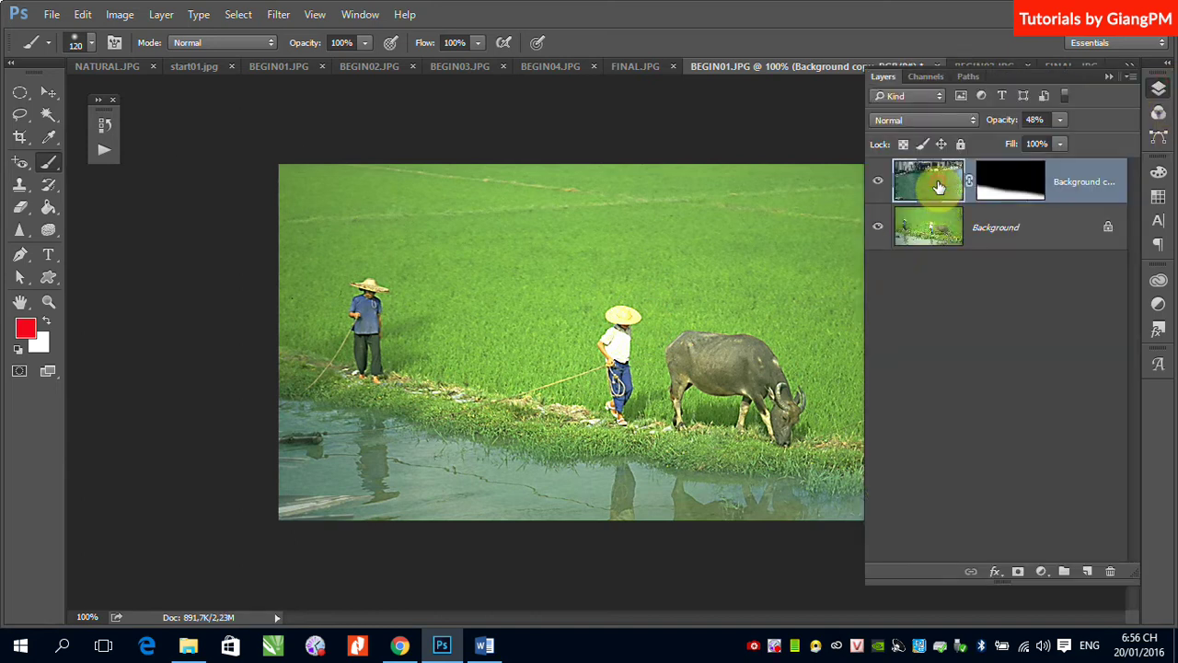
pyautogui.click(1065, 119)
pyautogui.moveTo(1056, 138); pyautogui.dragTo(1150, 163)
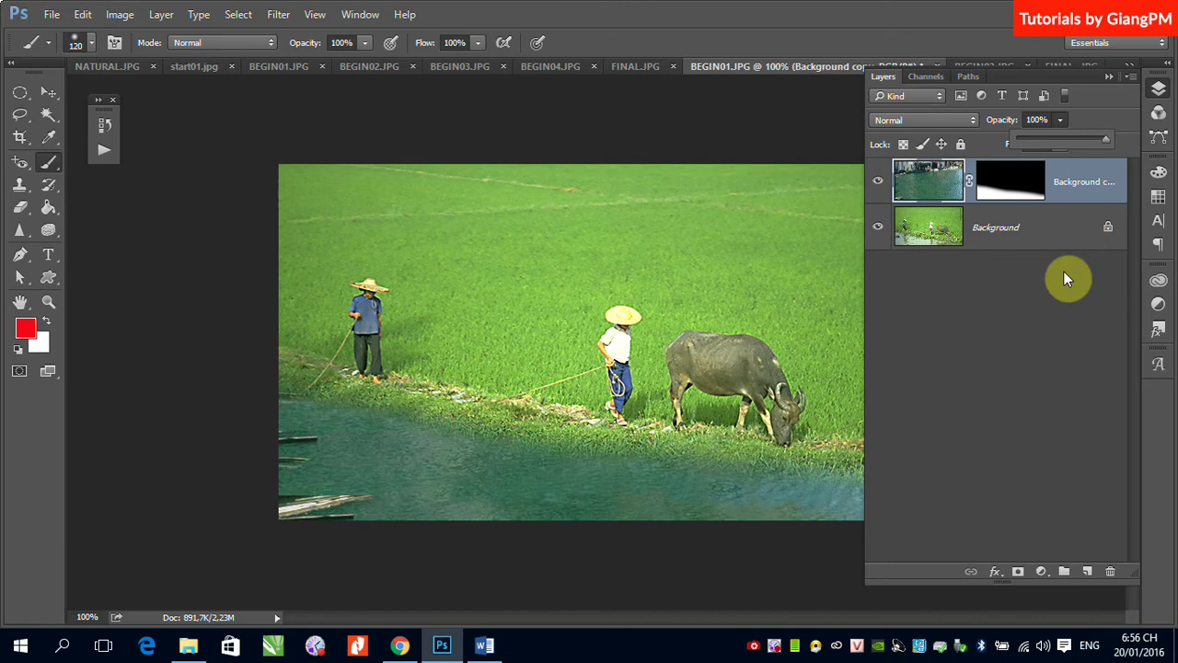
pyautogui.click(1108, 77)
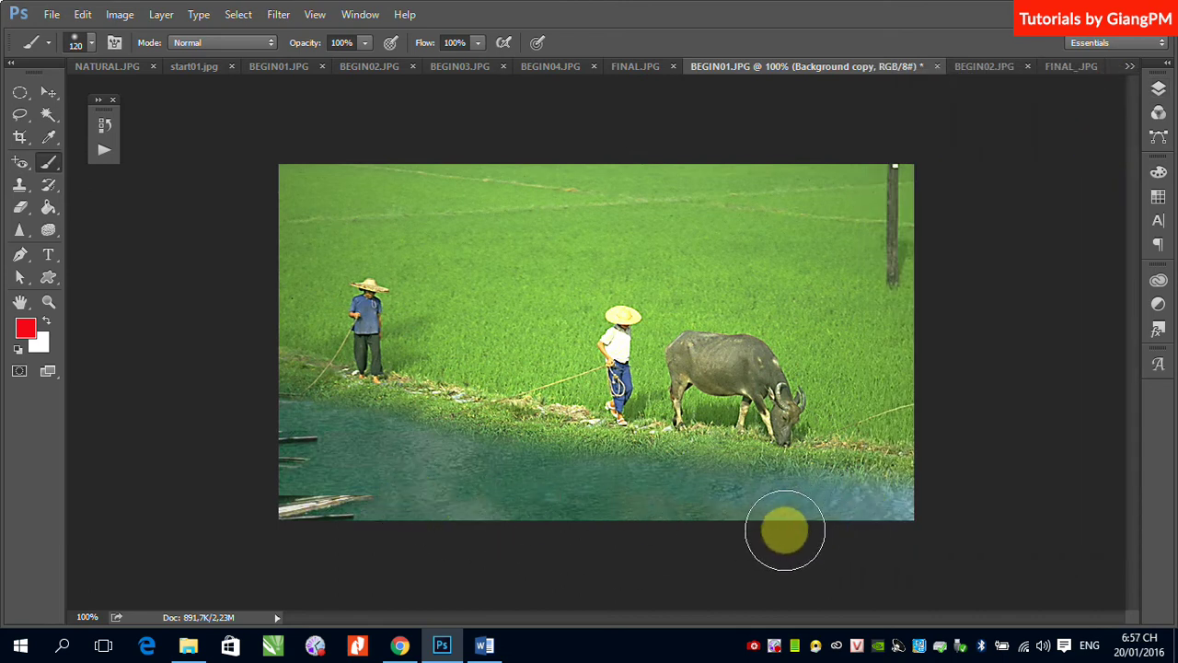
# Make the layer mask of Background copy the active target for painting.
pyautogui.click(907, 420)
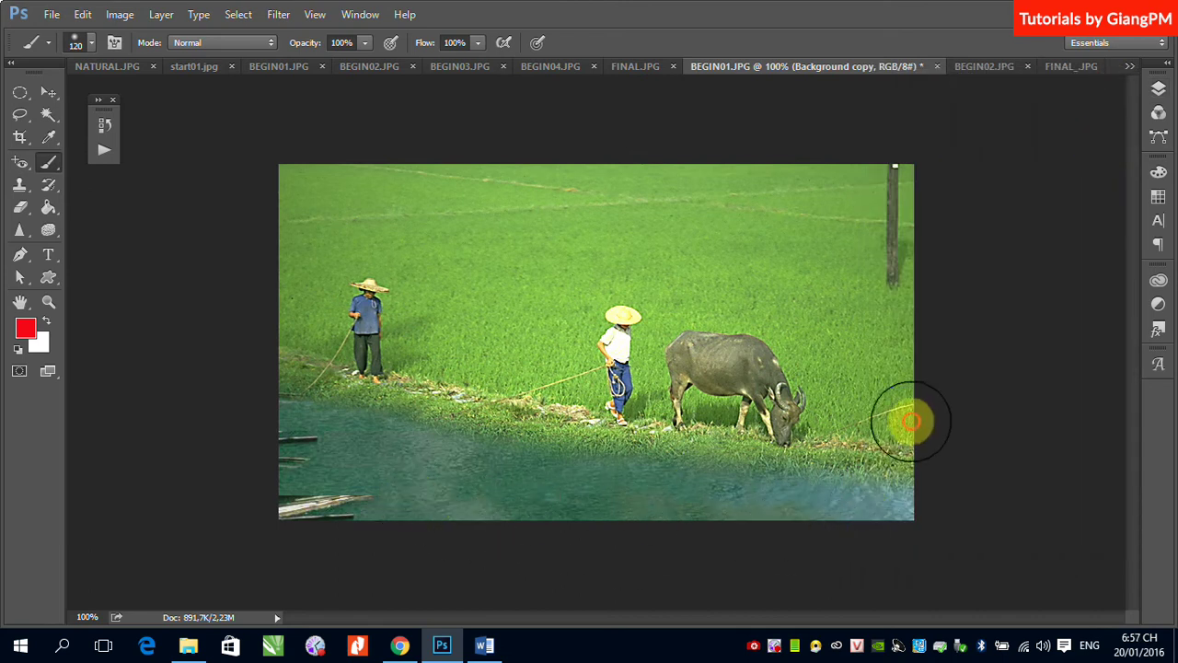
pyautogui.moveTo(289, 342)
pyautogui.mouseDown()
pyautogui.moveTo(369, 347)
pyautogui.moveTo(694, 415)
pyautogui.moveTo(889, 440)
pyautogui.mouseUp()
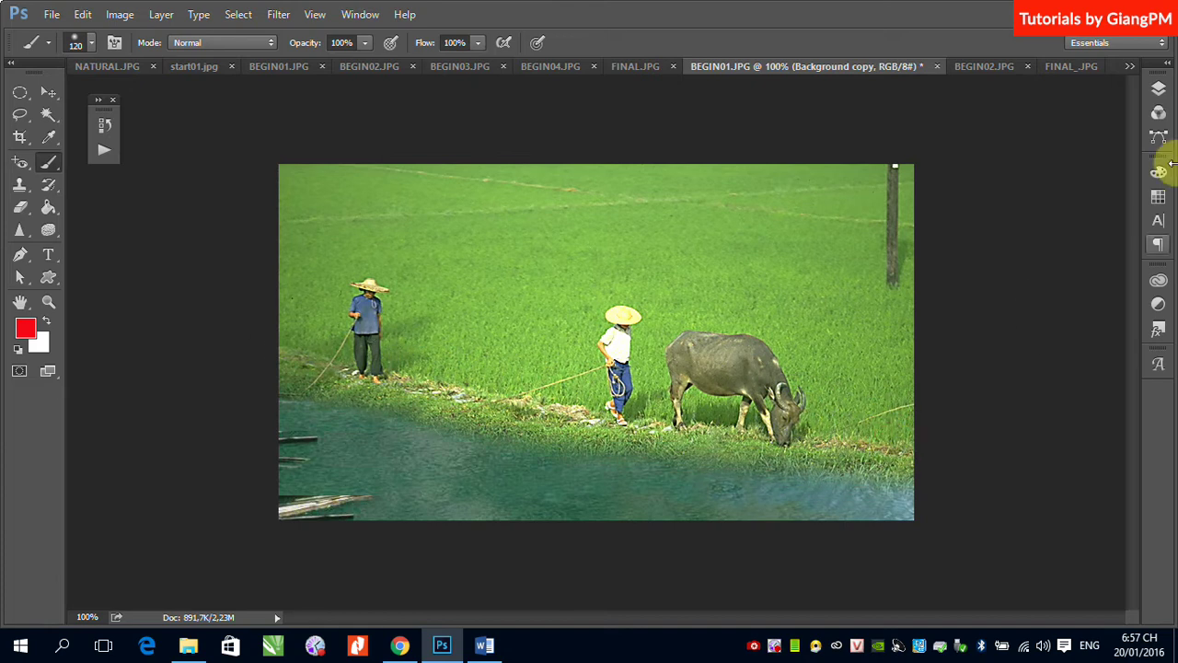
pyautogui.click(1159, 87)
pyautogui.click(1019, 192)
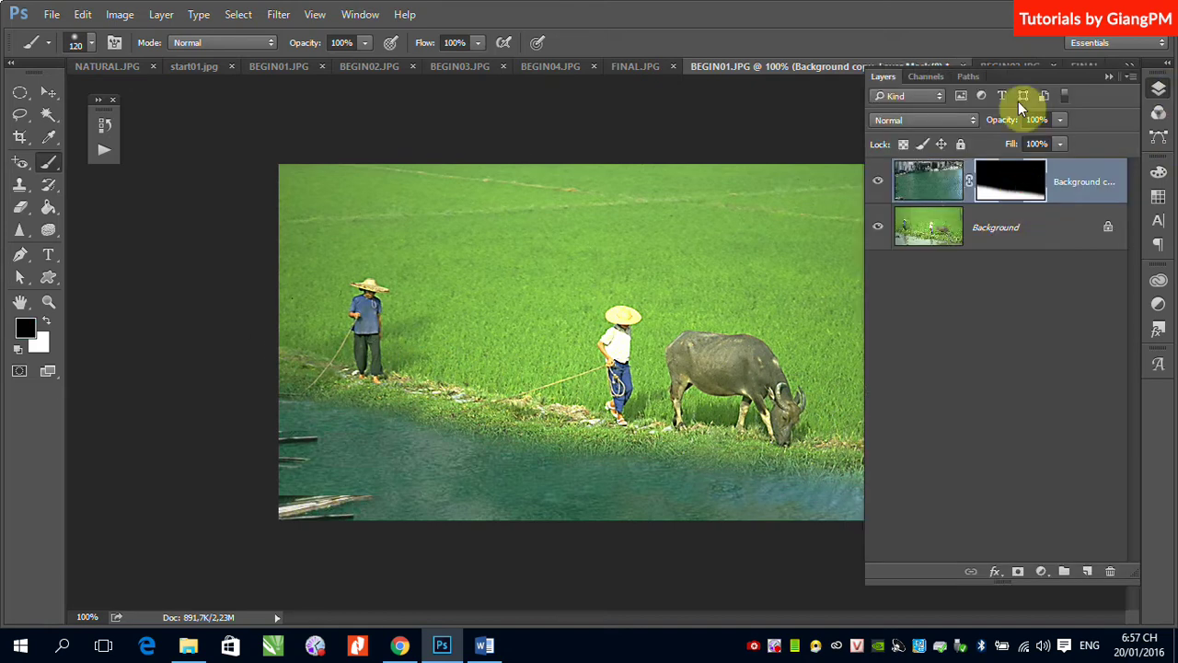
pyautogui.click(1106, 79)
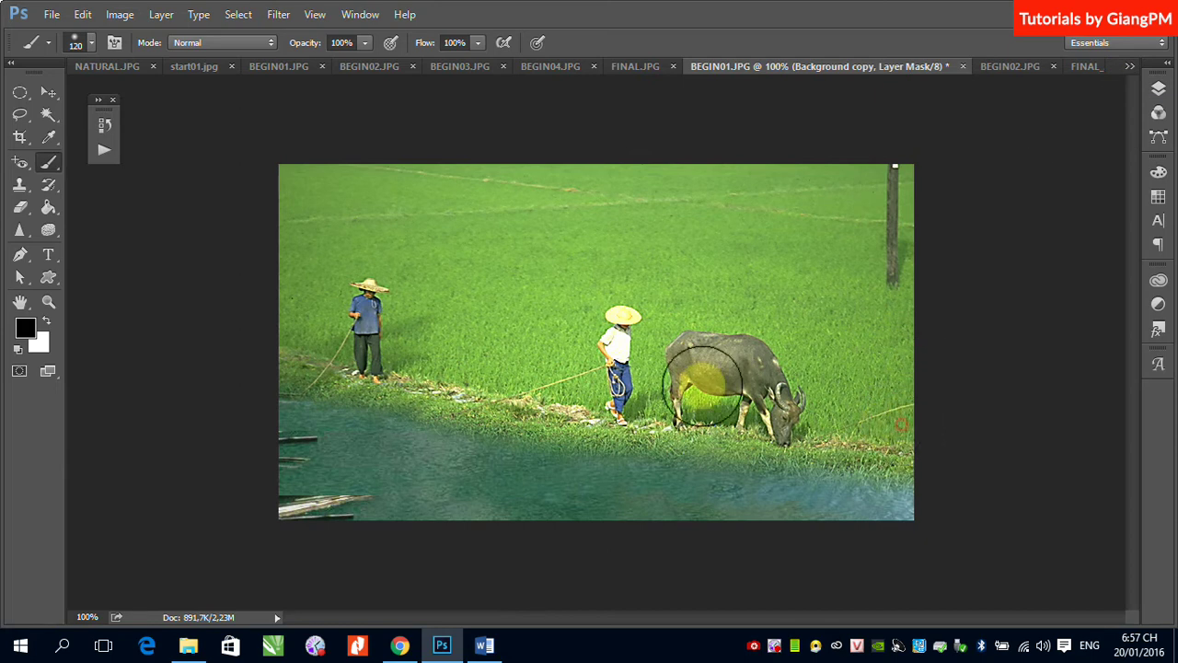
# Enlarge the brush to 483 px and paint black on the mask across the field, softly blending its edge into the water.
pyautogui.click(95, 45)
pyautogui.moveTo(122, 96); pyautogui.dragTo(197, 98)
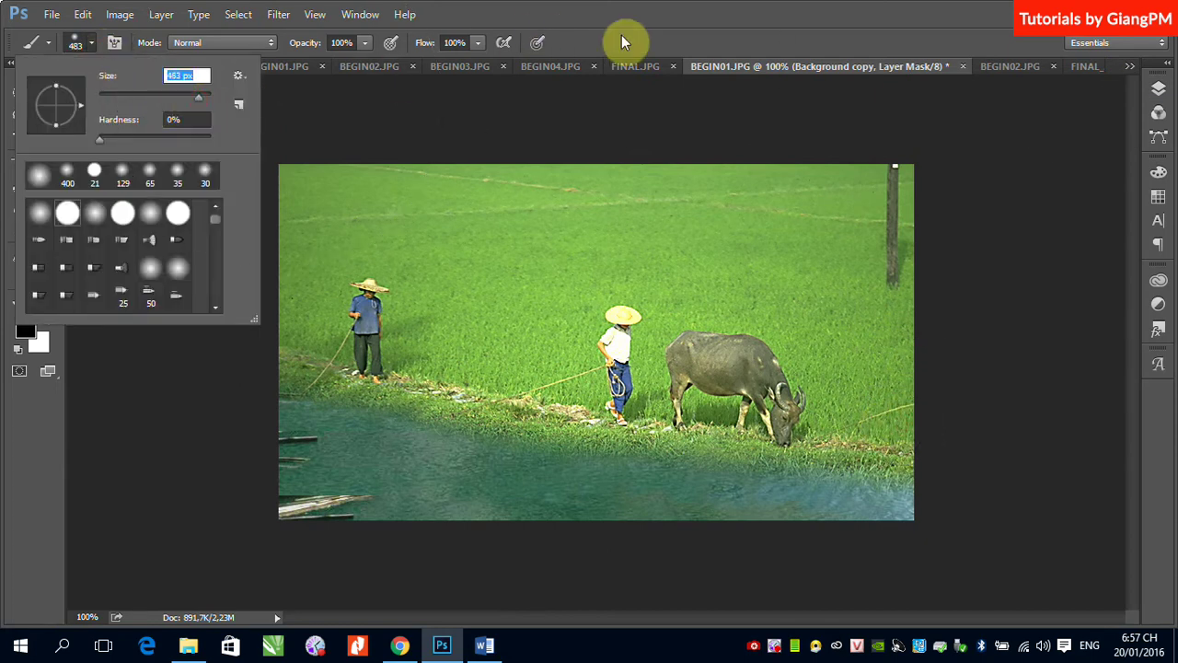
pyautogui.click(540, 143)
pyautogui.moveTo(334, 202); pyautogui.dragTo(733, 281)
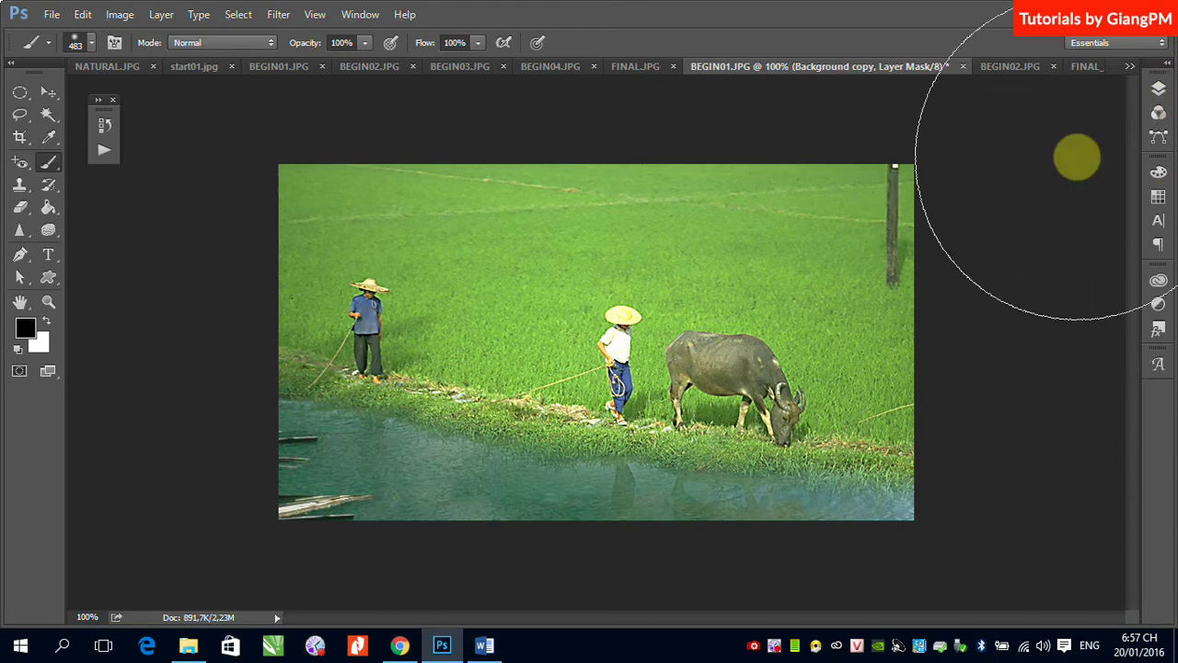
# Delete the layer mask from the Background copy layer and hide that layer.
pyautogui.click(49, 93)
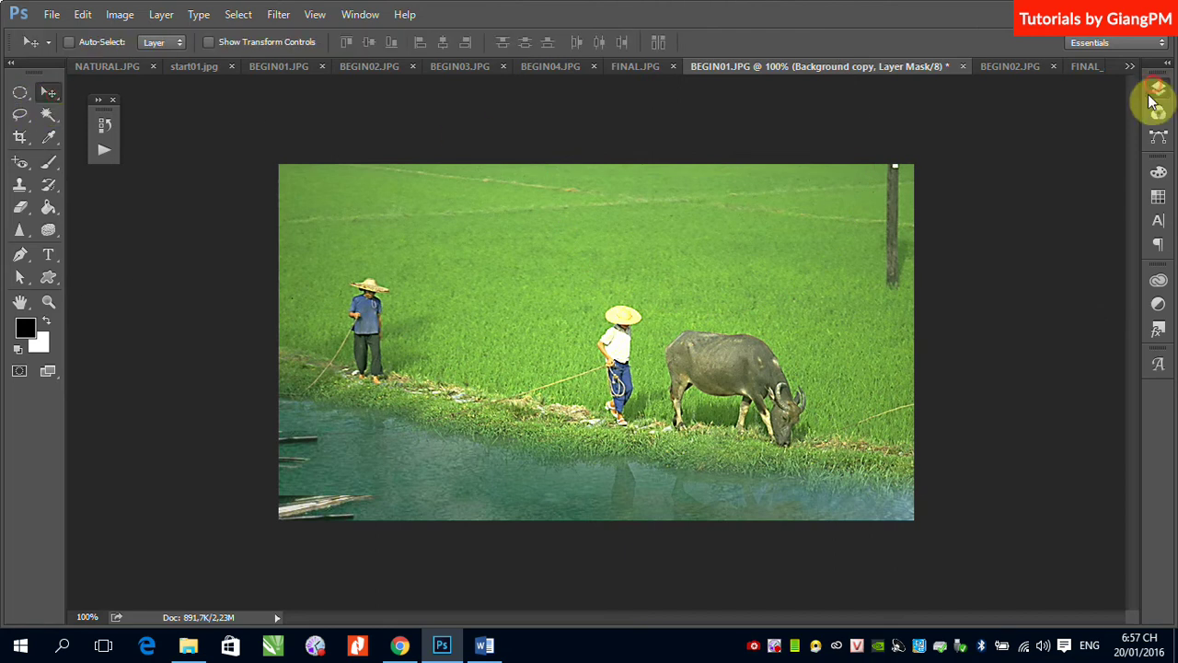
pyautogui.click(1157, 90)
pyautogui.rightClick(1011, 176)
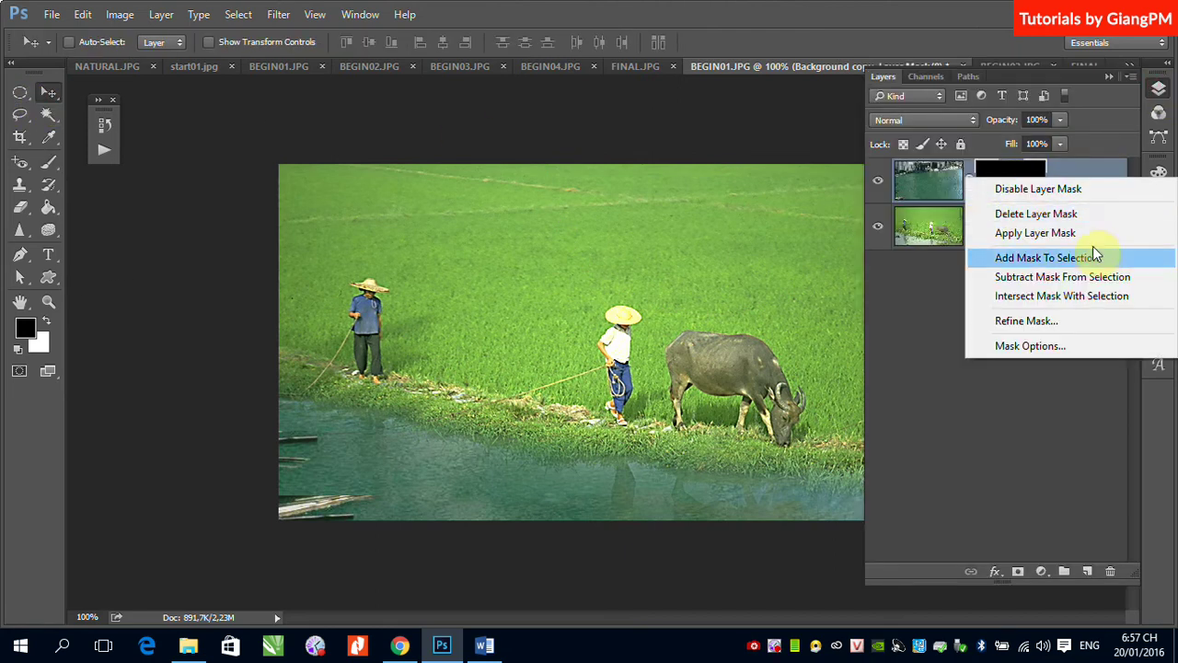
pyautogui.click(1035, 216)
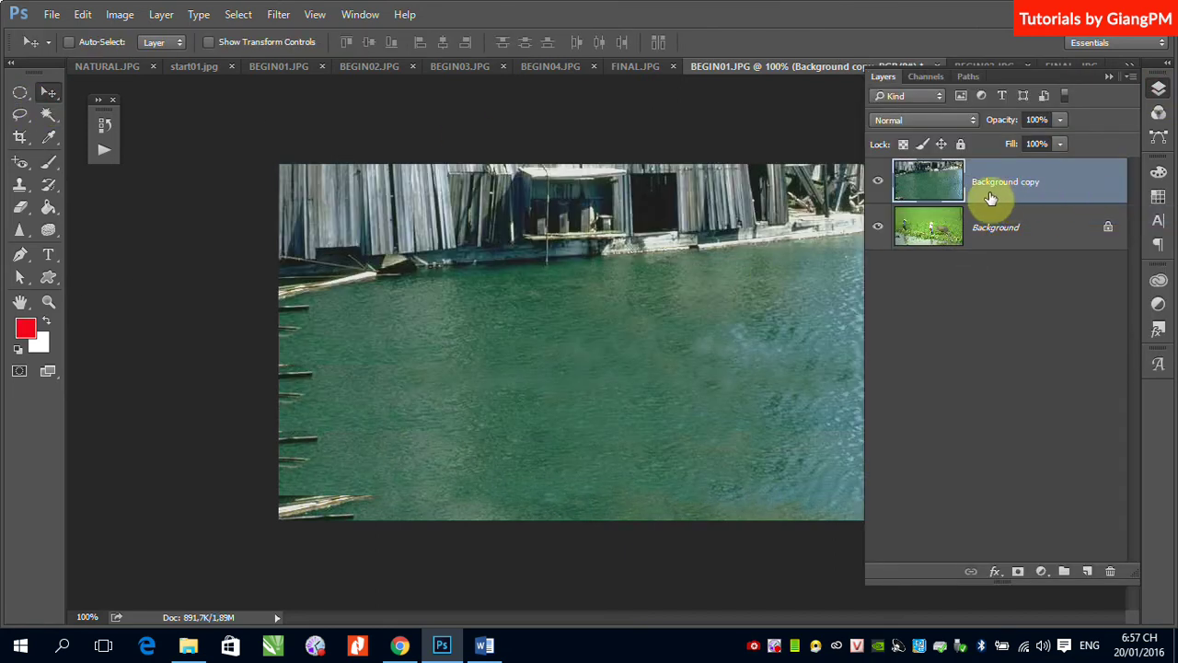
pyautogui.click(877, 181)
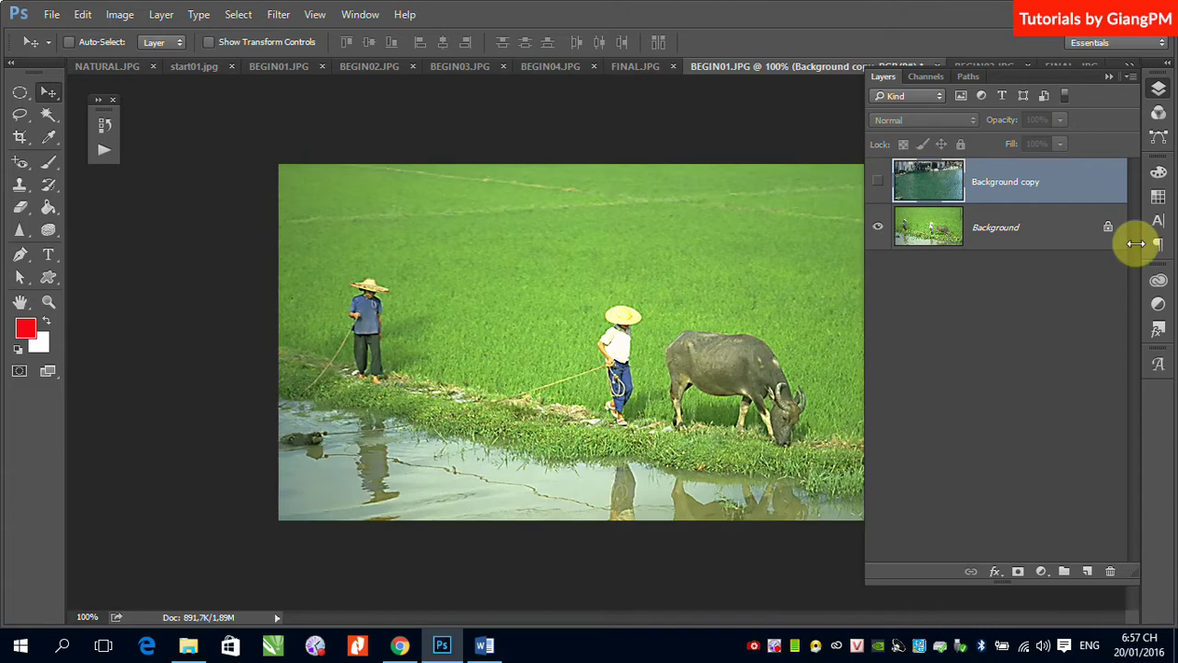
# Outline the river with the Polygonal Lasso along the grassy bank and close the selection outside the canvas edges.
pyautogui.click(1109, 76)
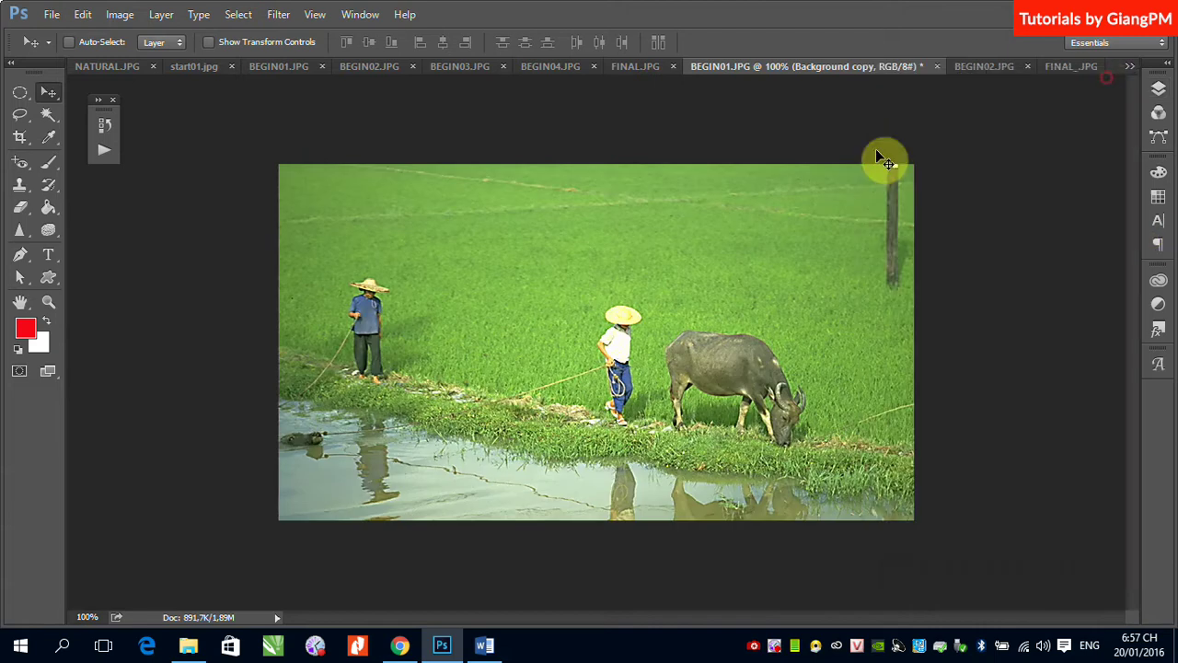
pyautogui.click(16, 116)
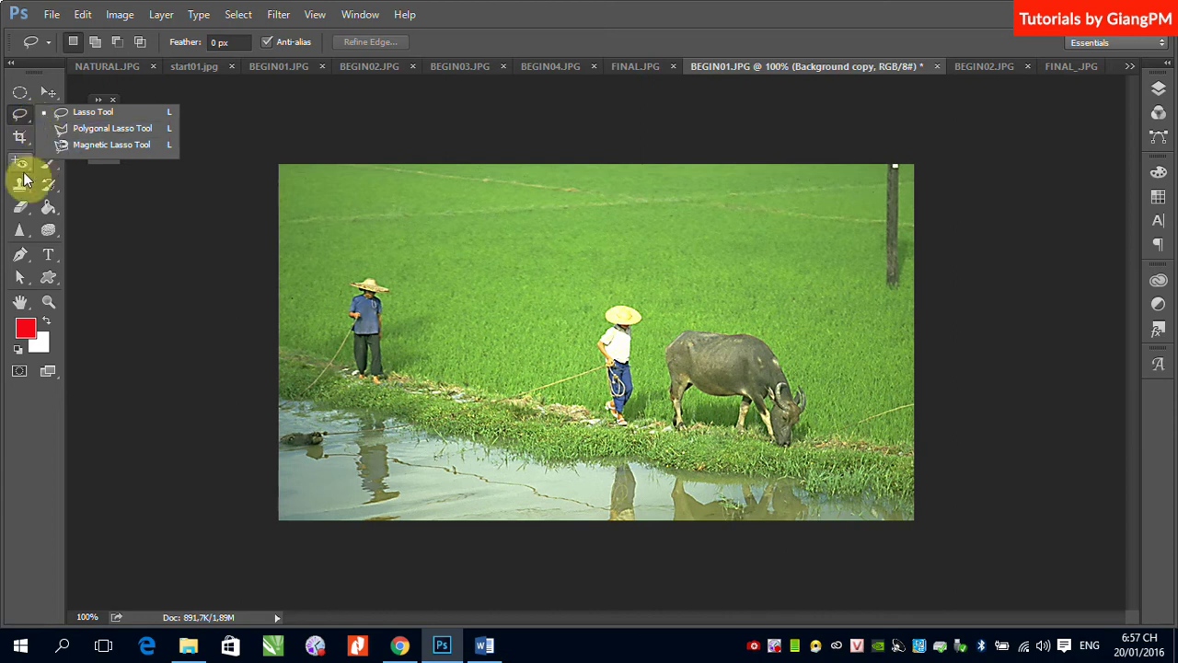
pyautogui.click(59, 131)
pyautogui.click(242, 488)
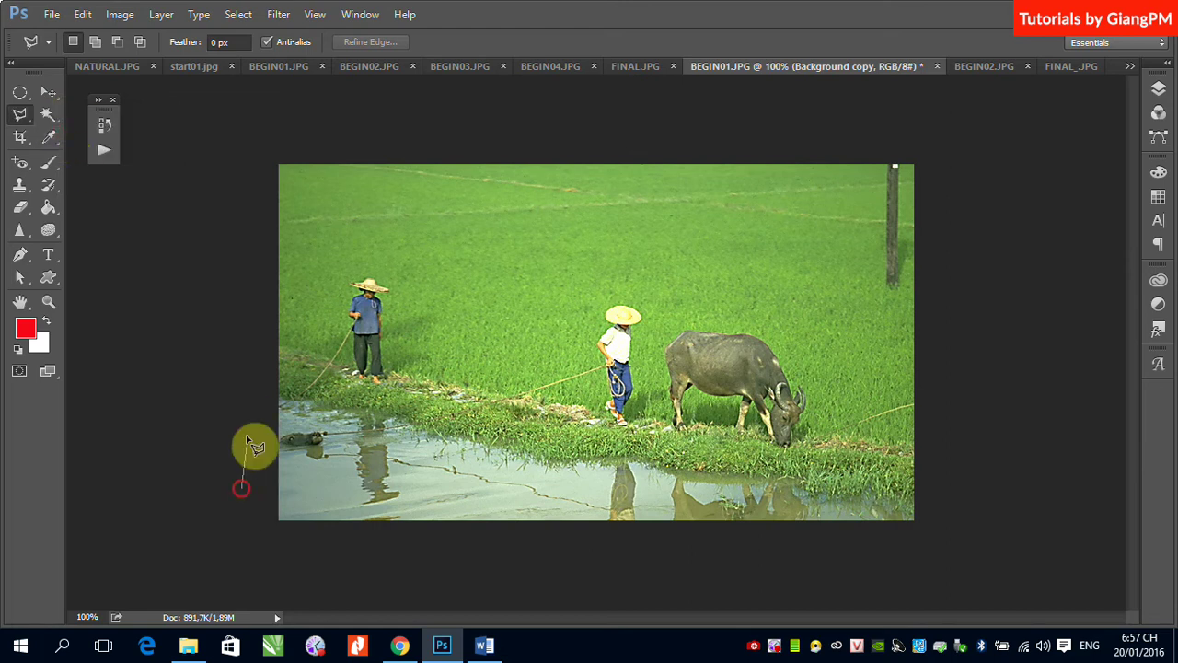
pyautogui.click(267, 378)
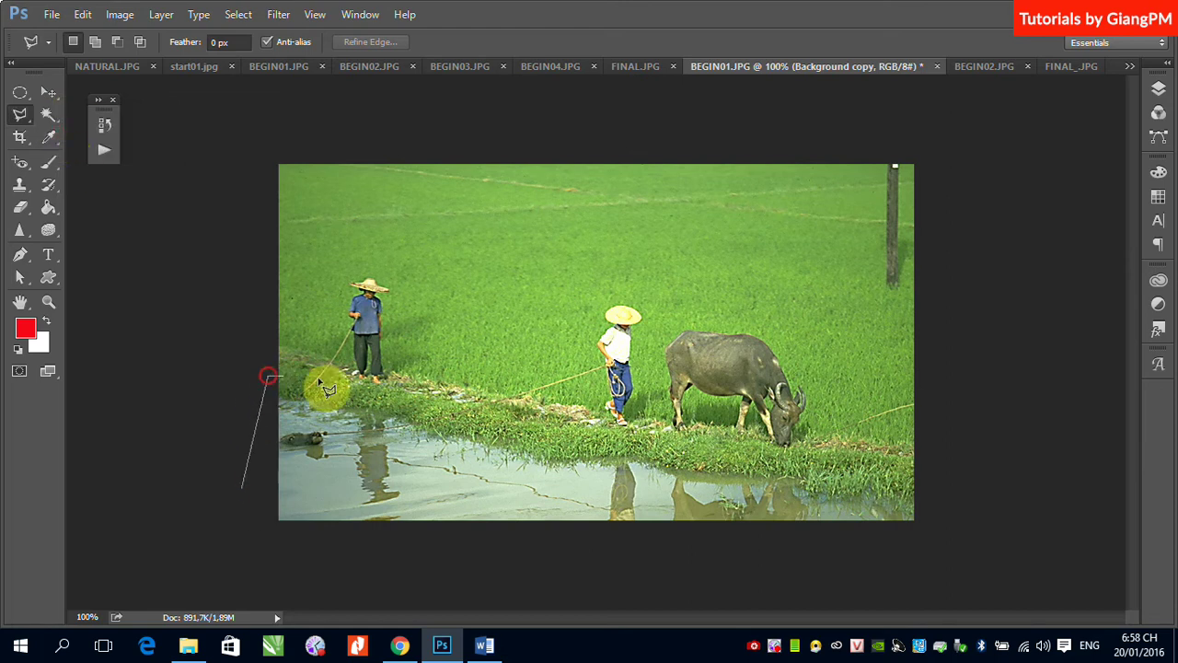
pyautogui.click(566, 445)
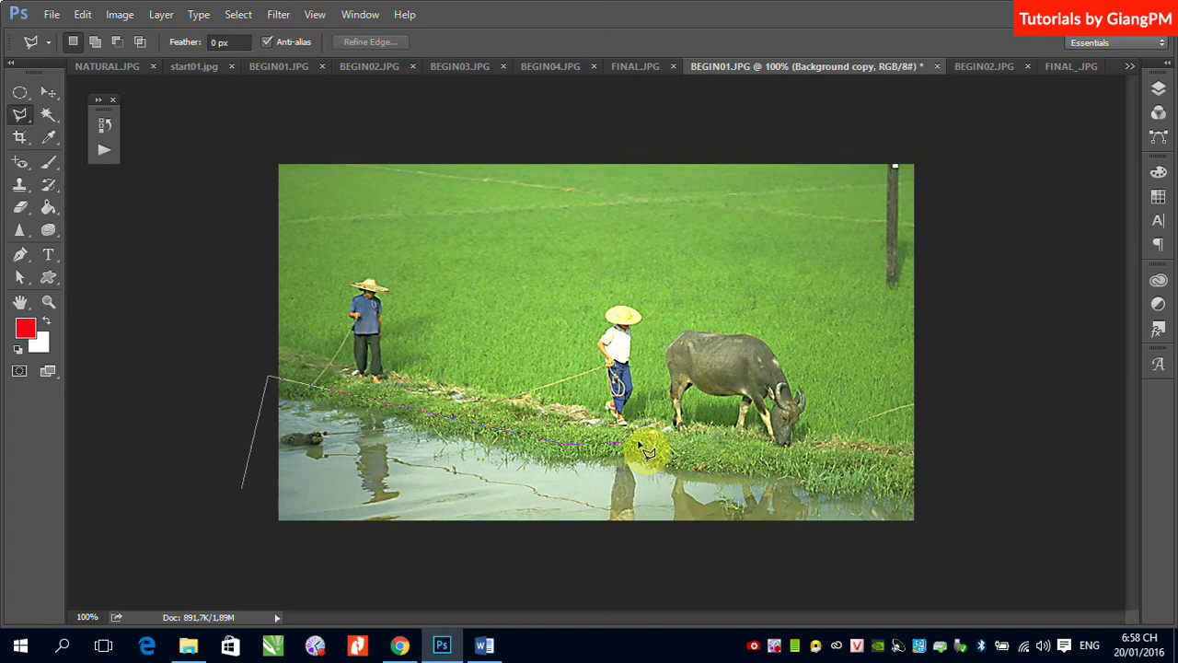
pyautogui.click(637, 443)
pyautogui.click(704, 465)
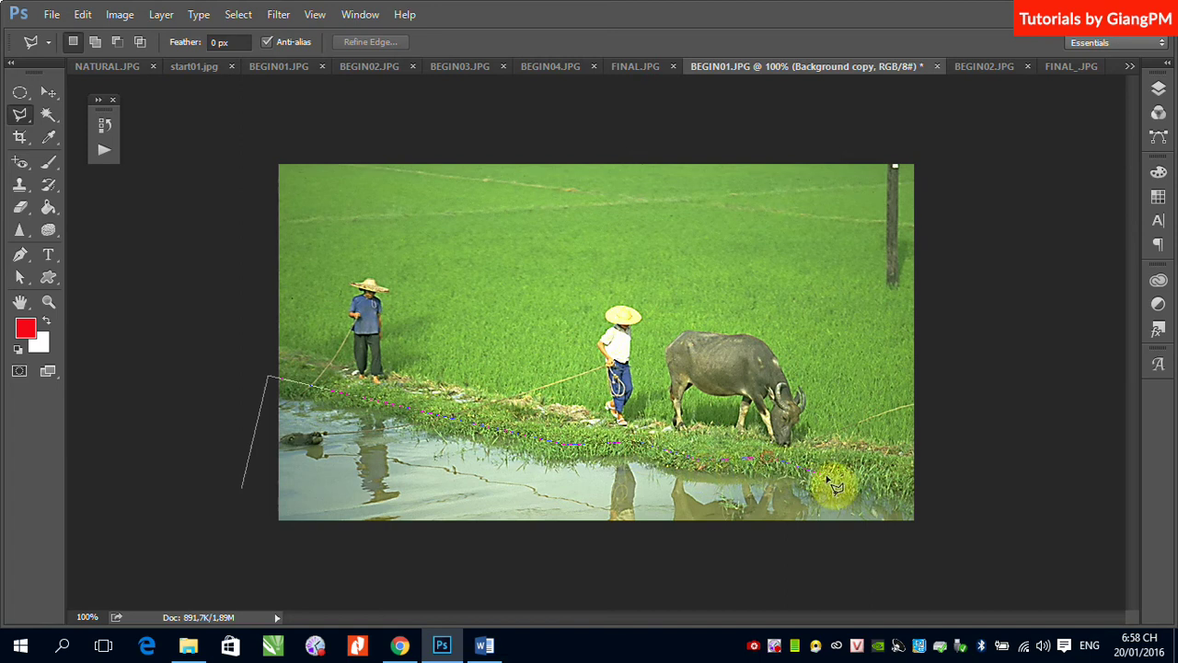
pyautogui.click(914, 492)
pyautogui.click(967, 536)
pyautogui.click(879, 597)
pyautogui.click(244, 568)
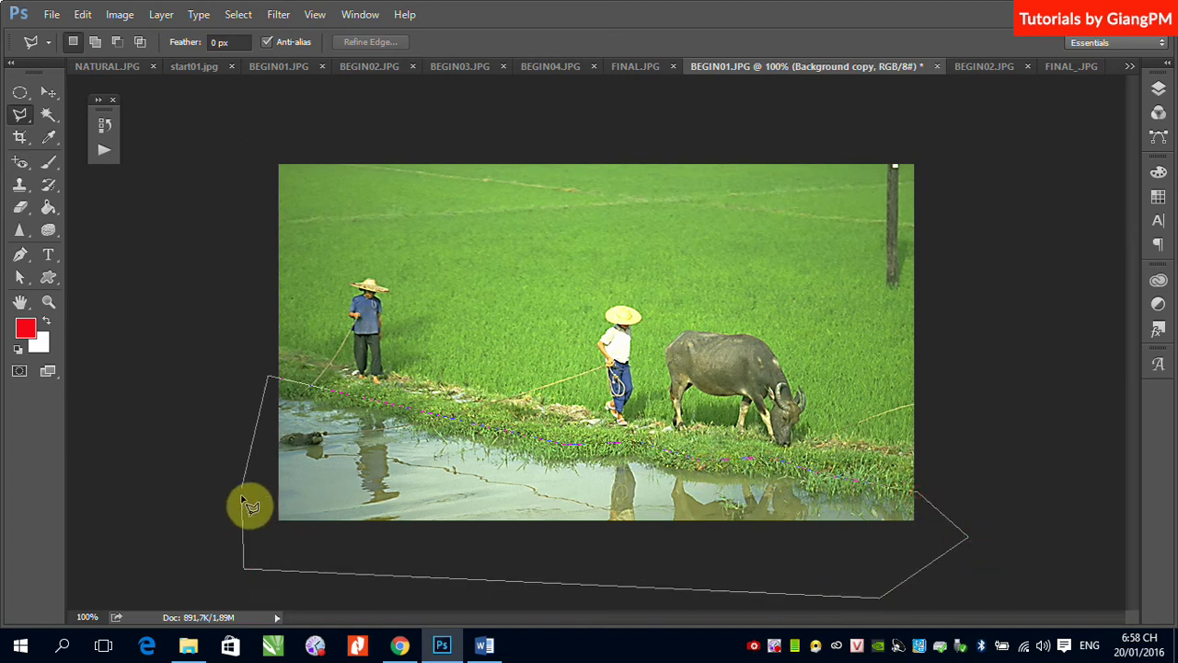
pyautogui.click(242, 489)
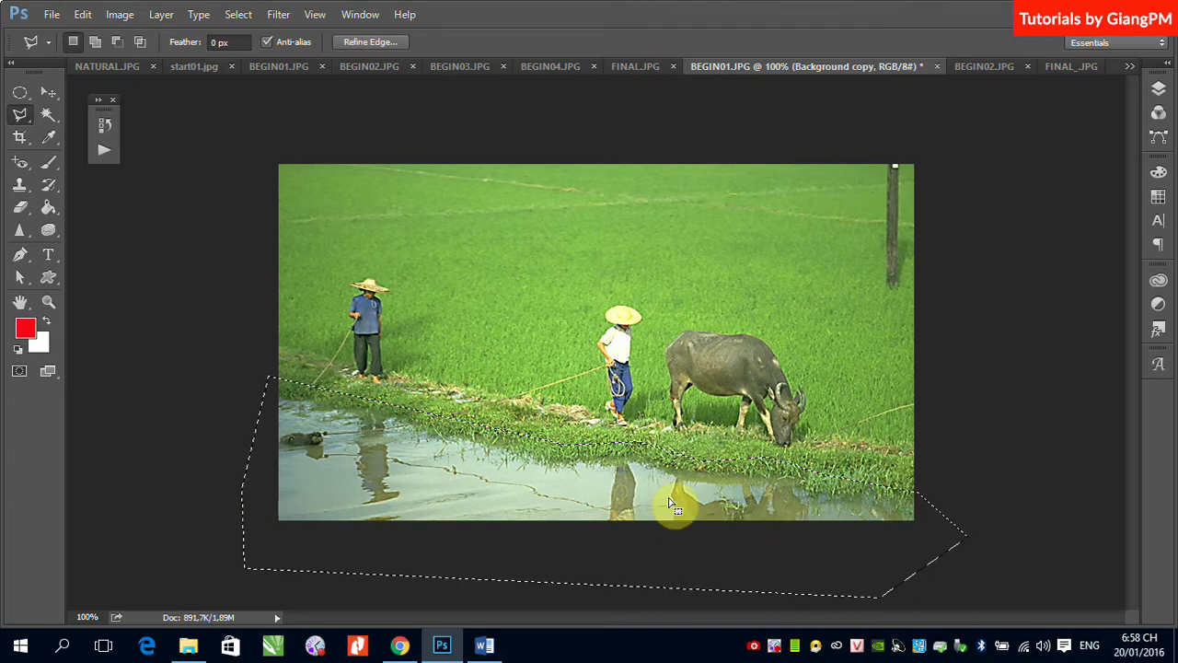
# Feather the river selection with a radius of 30 pixels.
pyautogui.click(238, 14)
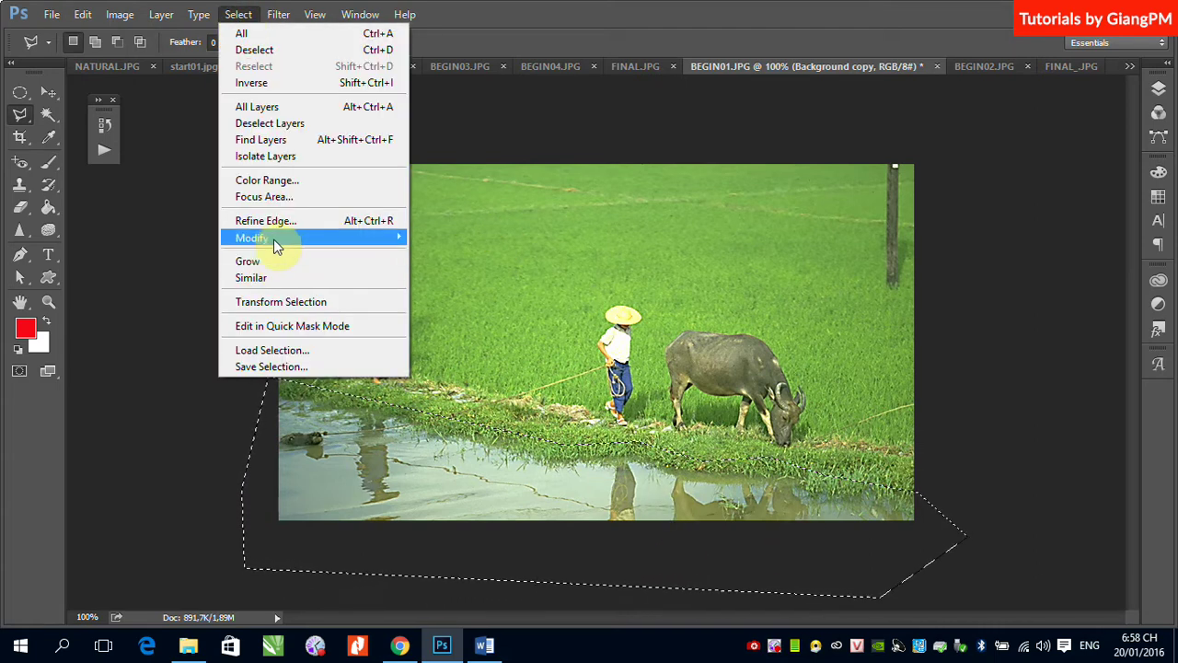
pyautogui.moveTo(275, 235)
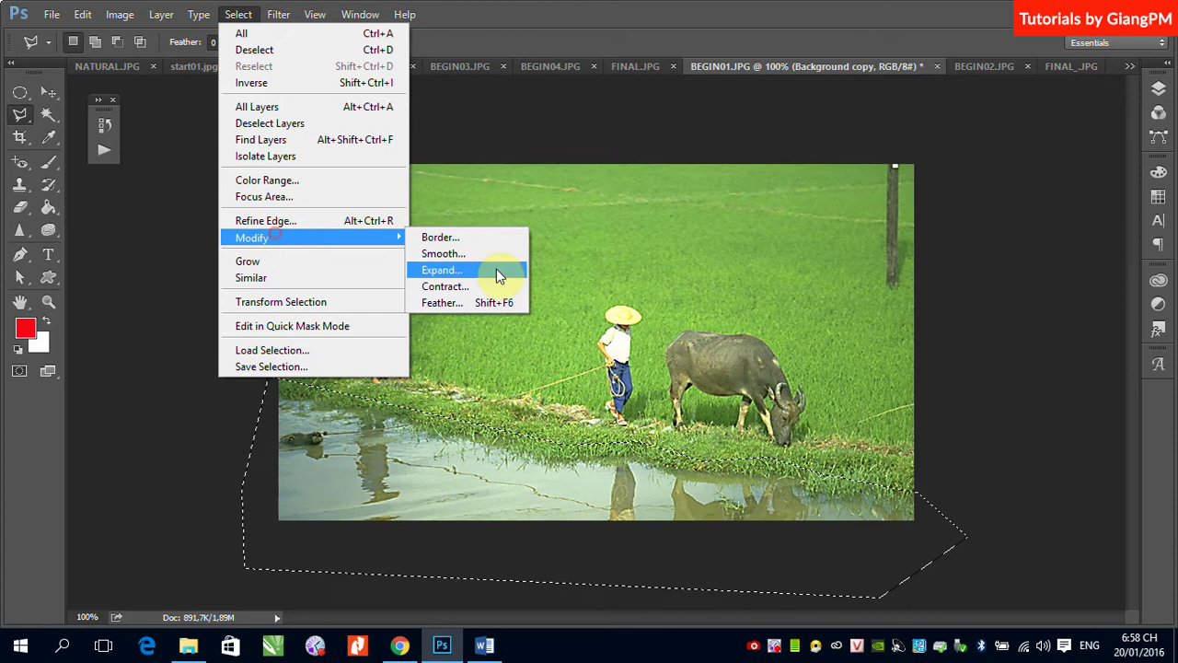
pyautogui.click(457, 302)
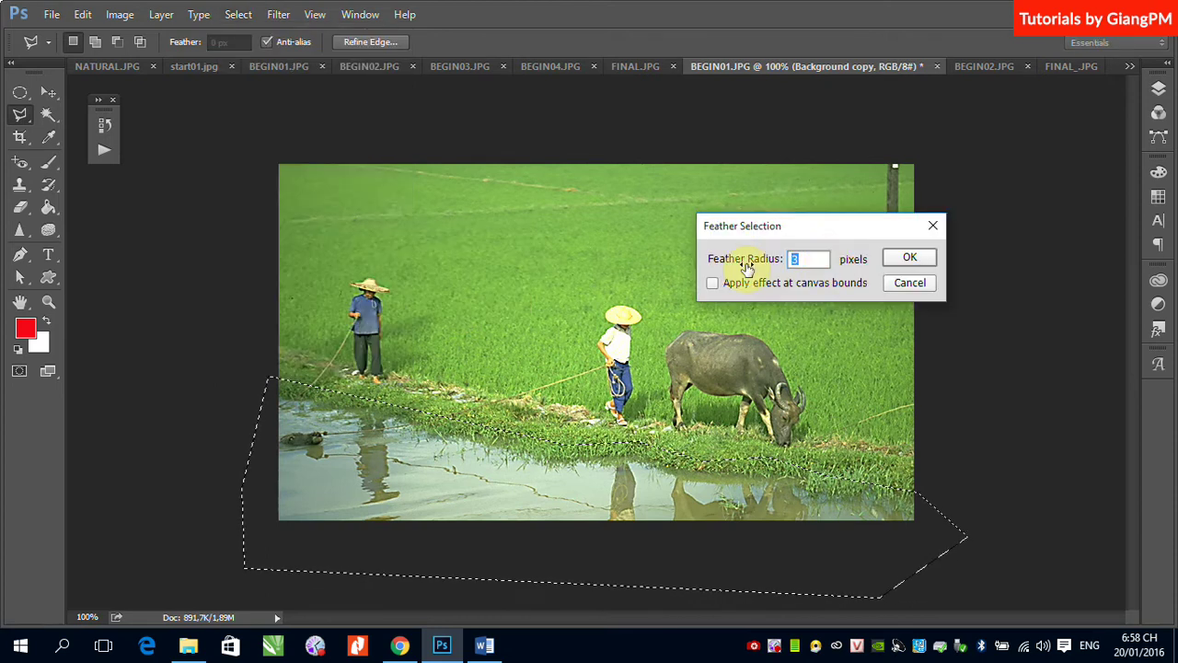
pyautogui.write('30')
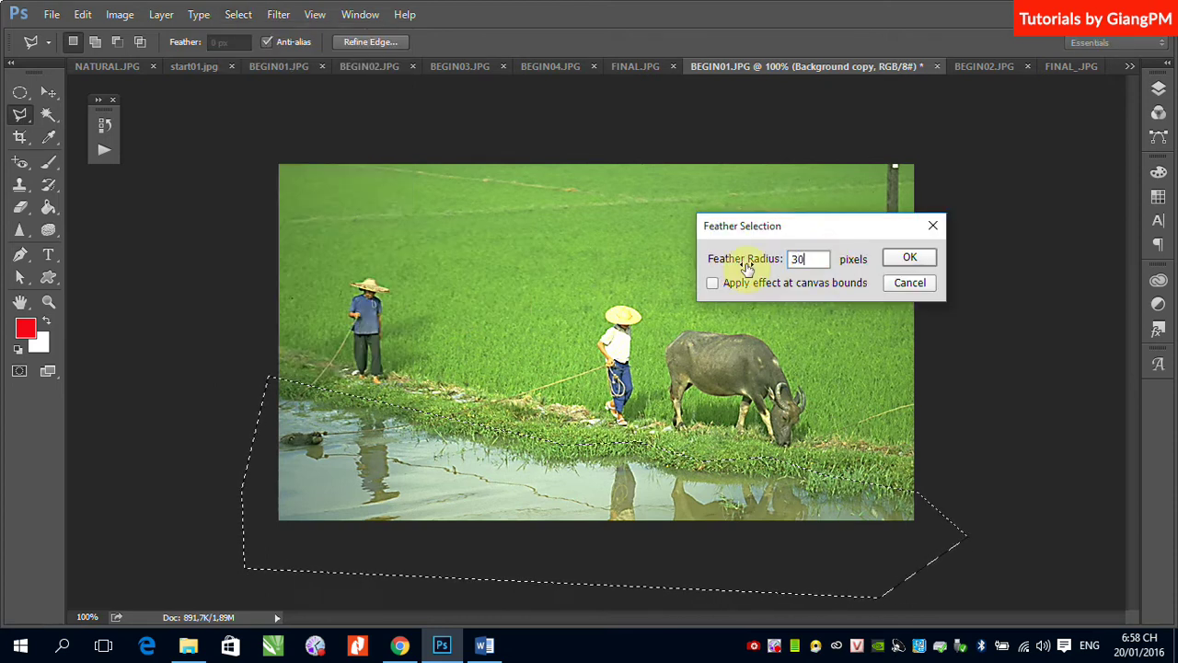
pyautogui.press('Return')
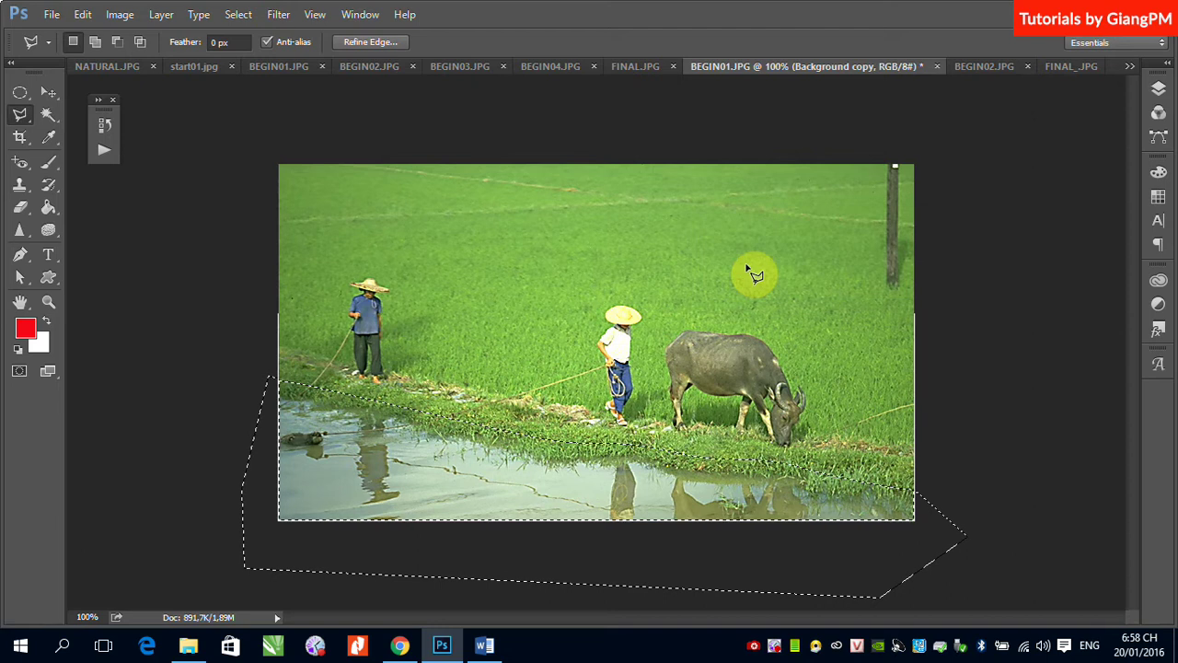
# Show the Background copy layer, add a layer mask to it from the feathered selection, and switch to the Move tool.
pyautogui.click(1158, 88)
pyautogui.click(877, 183)
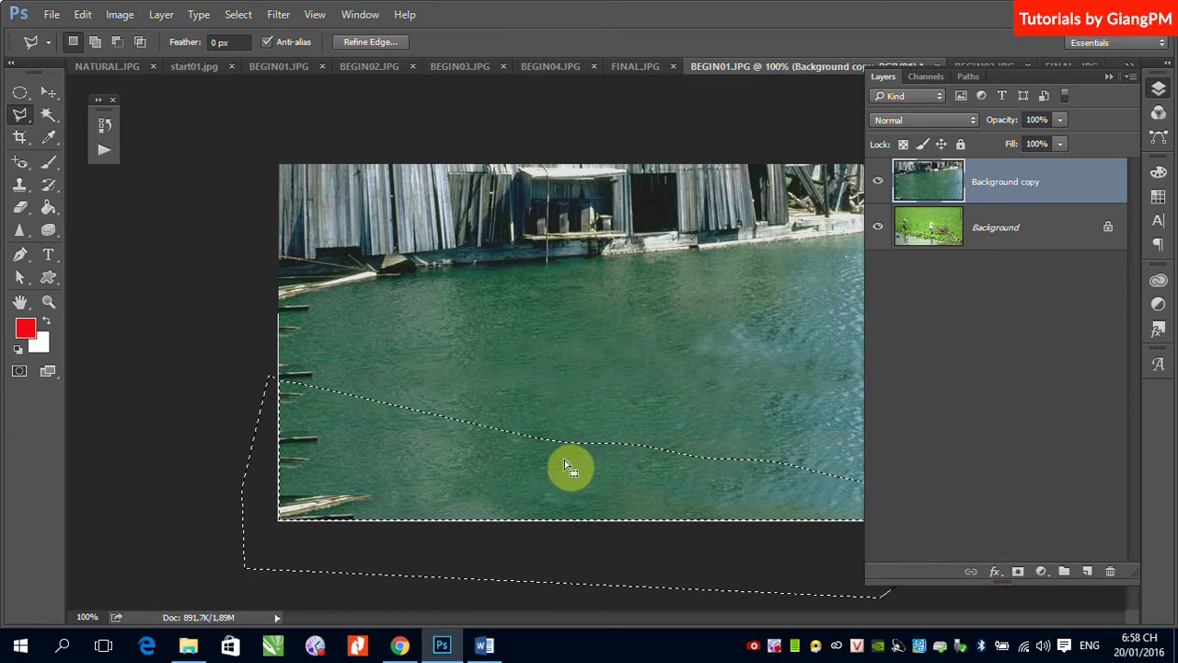
pyautogui.click(1017, 573)
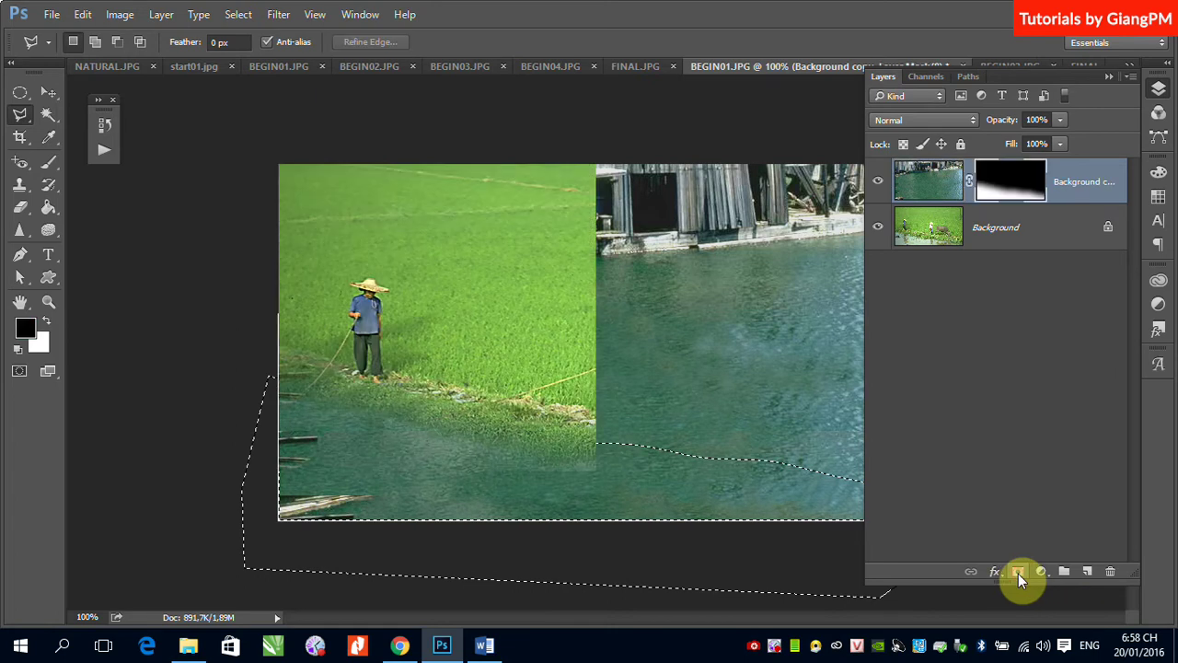
pyautogui.click(1110, 77)
pyautogui.click(48, 91)
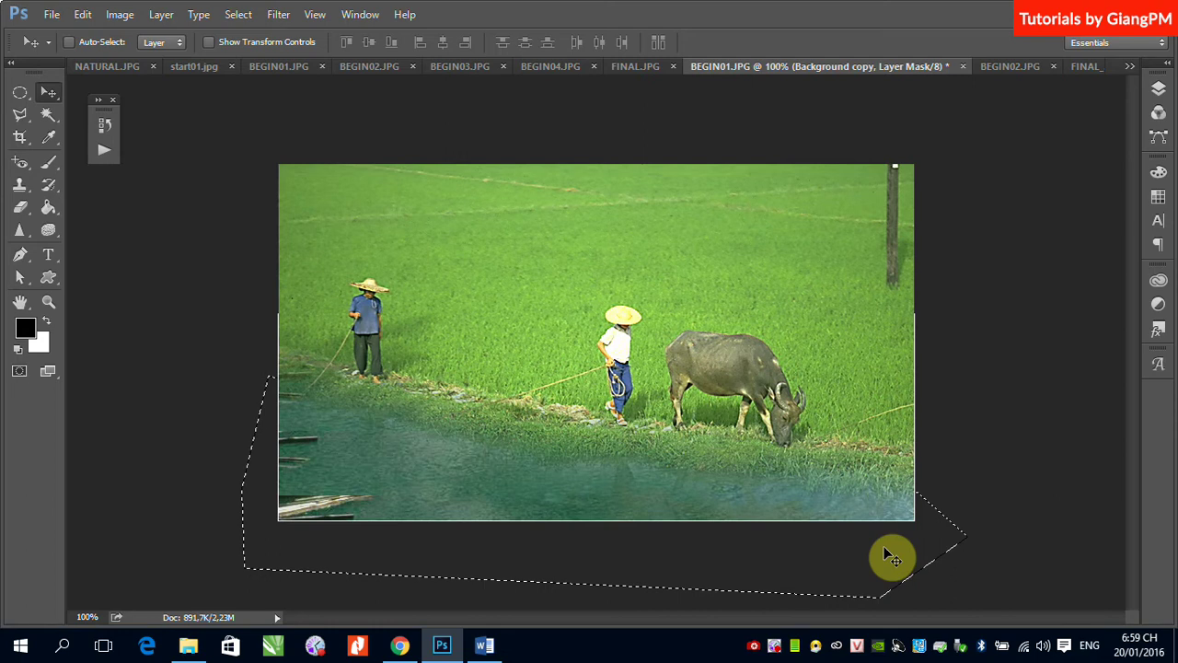
pyautogui.click(1158, 89)
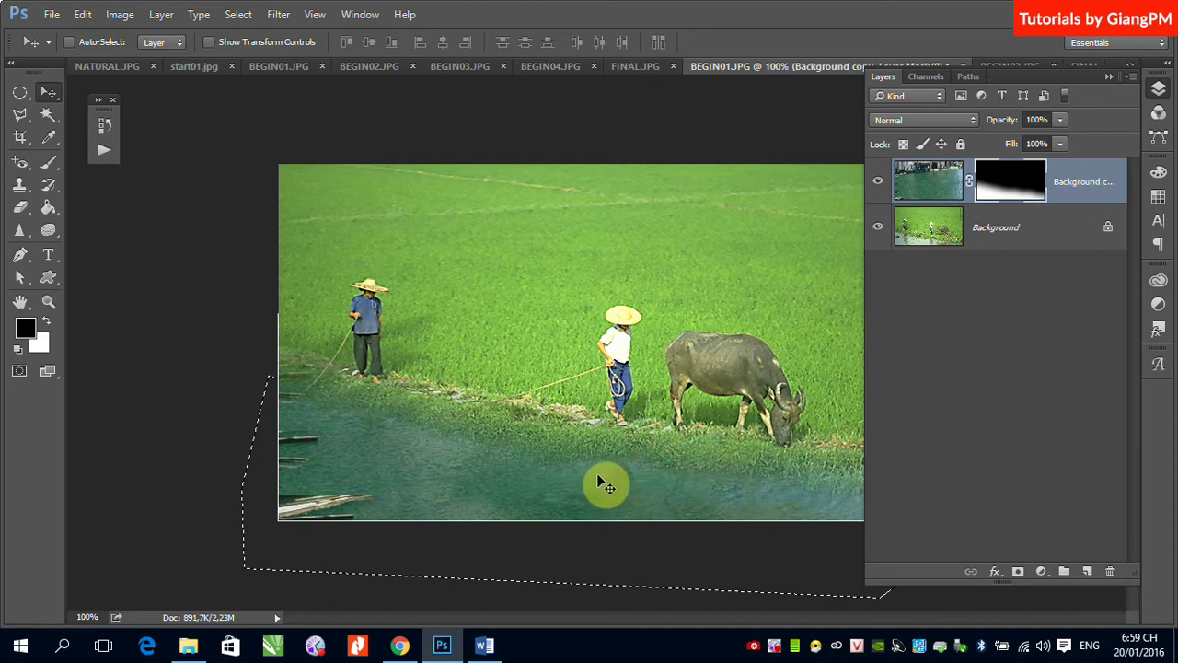
pyautogui.click(1109, 77)
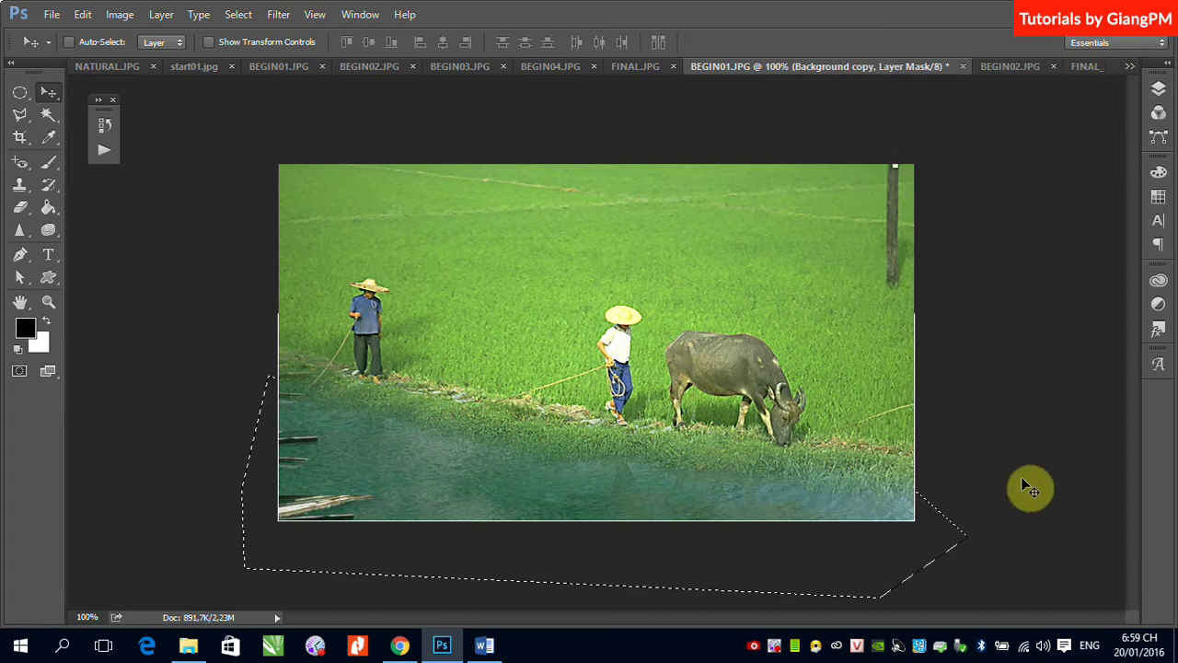
pyautogui.press('ctrl')
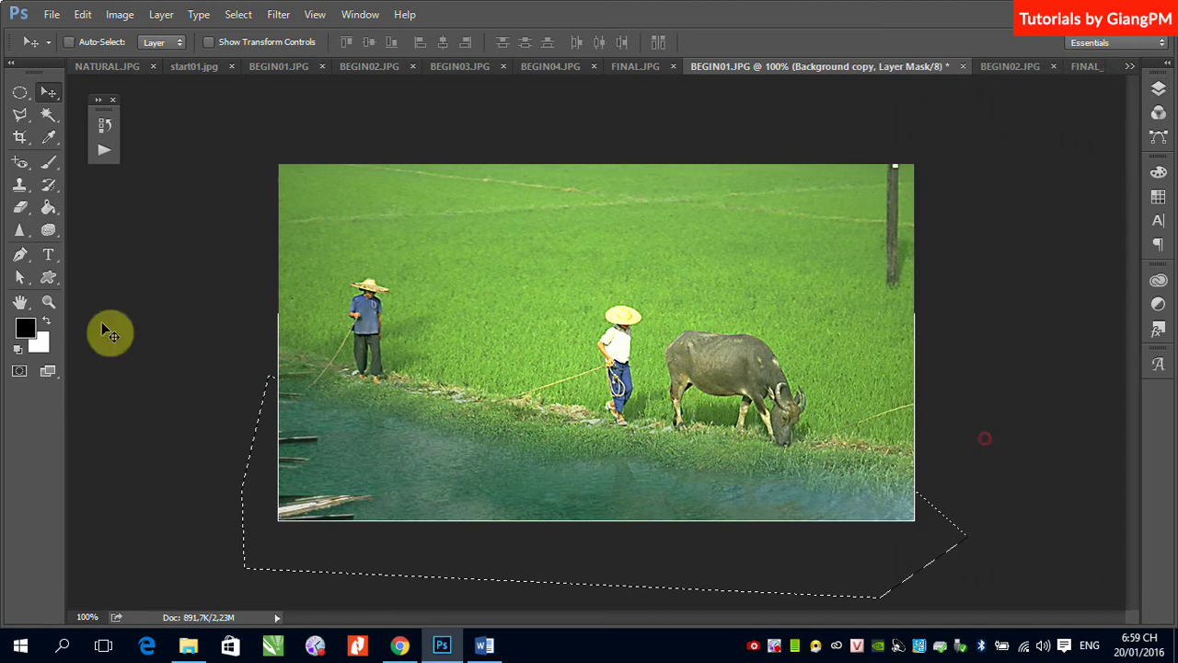
pyautogui.press('ctrl')
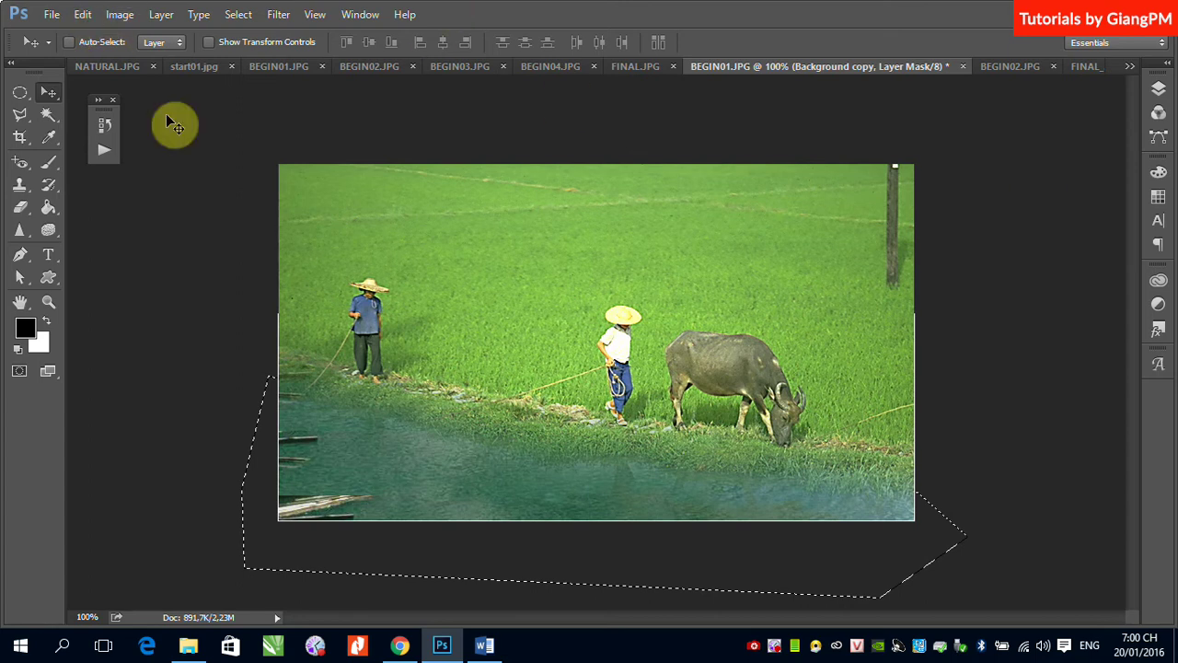
# Switch to Chrome, open Google Images in a new browser tab and search for iphone 6s.
pyautogui.click(399, 644)
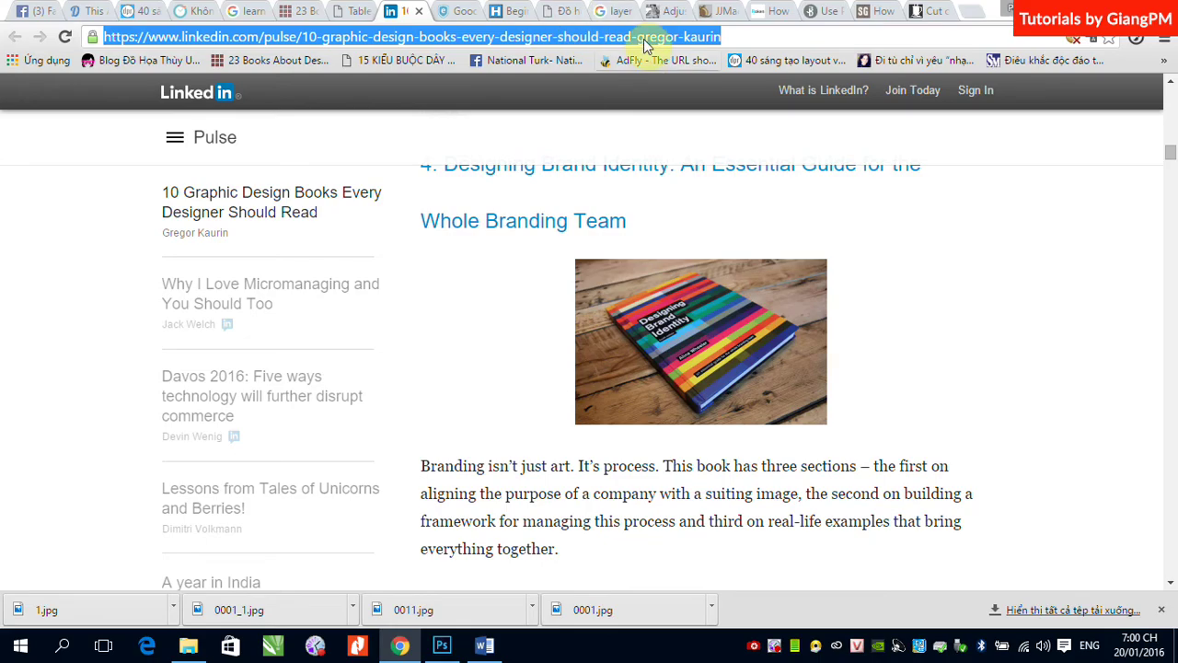
pyautogui.click(973, 11)
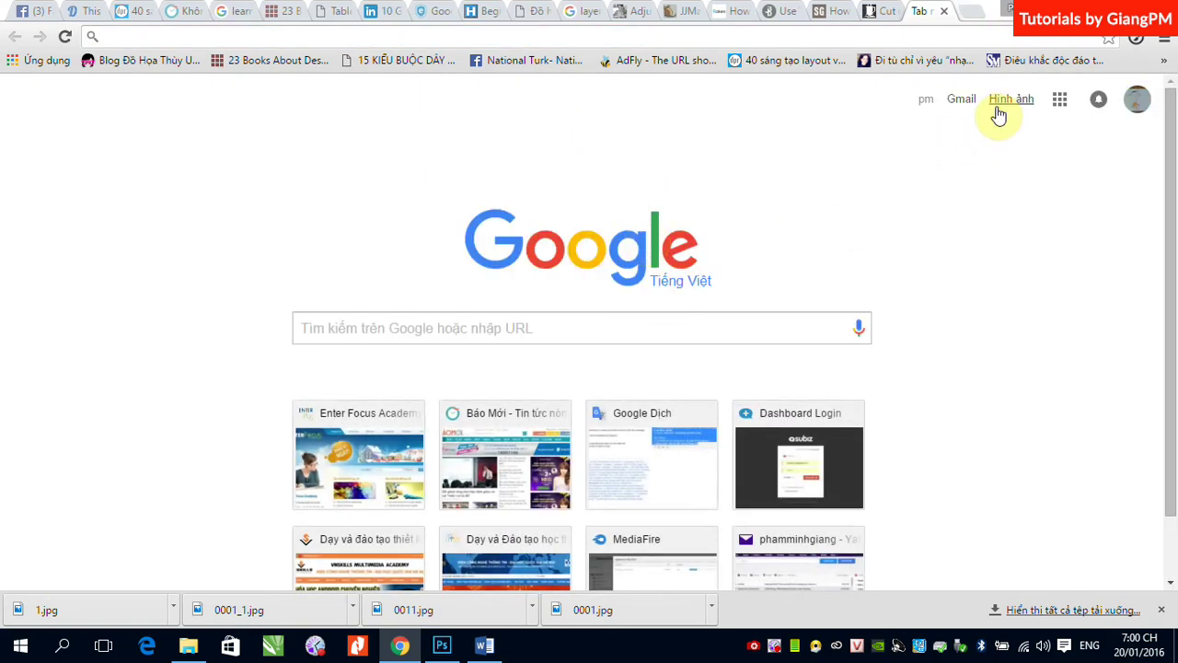
pyautogui.click(994, 102)
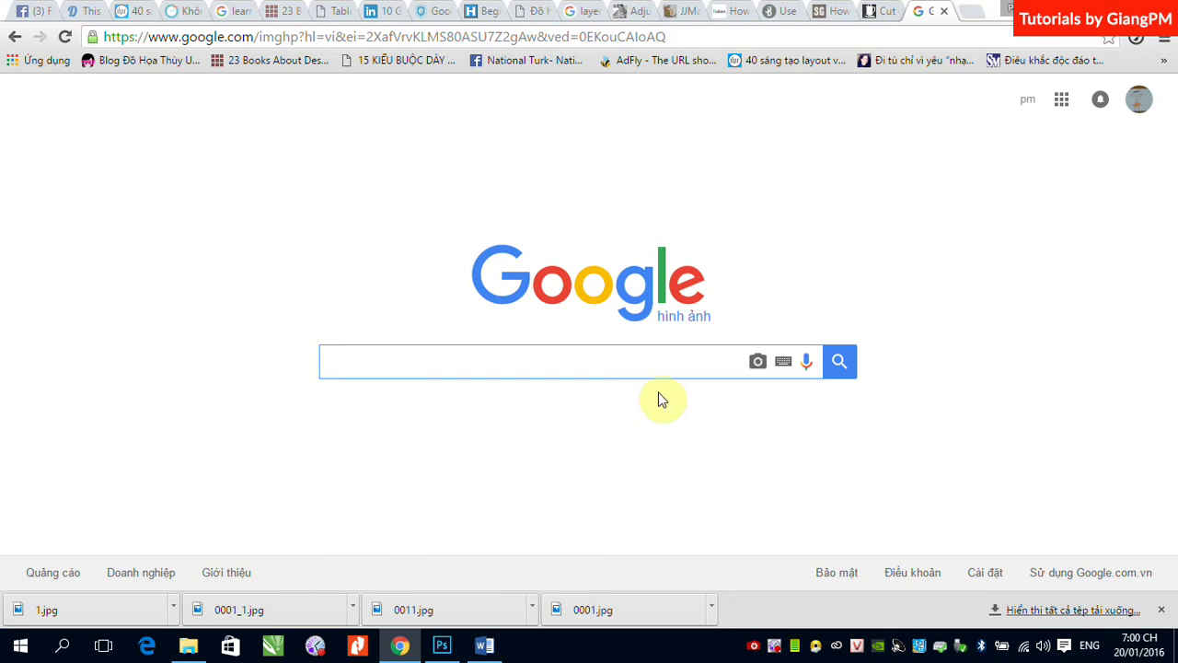
pyautogui.write('i')
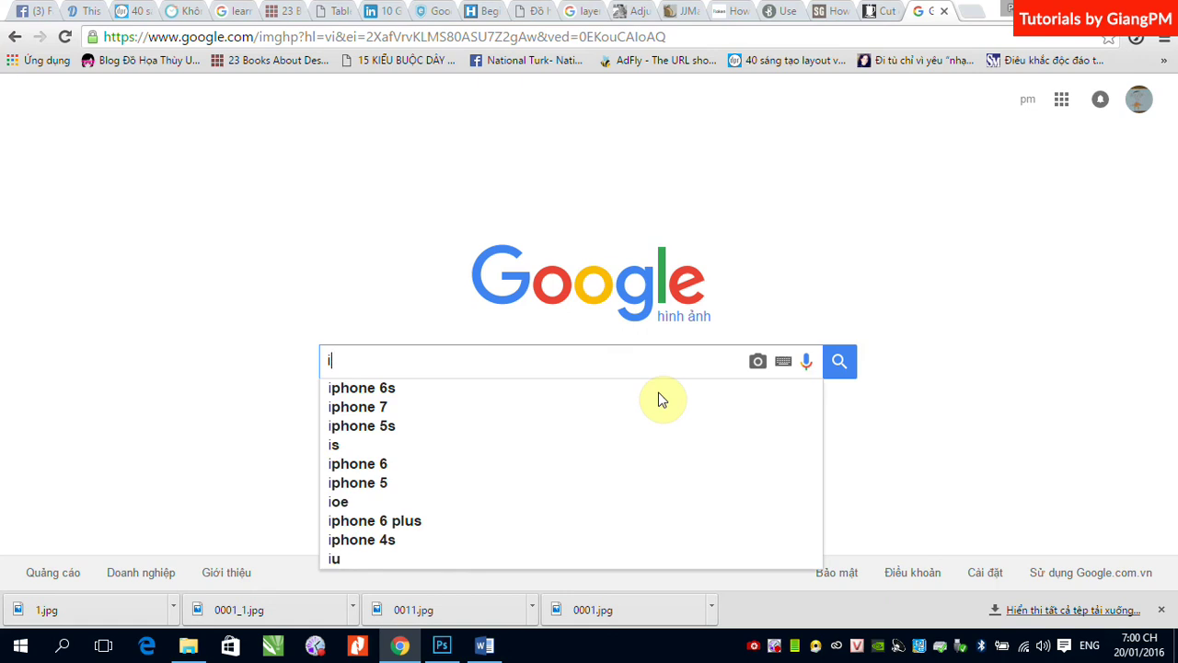
pyautogui.click(440, 388)
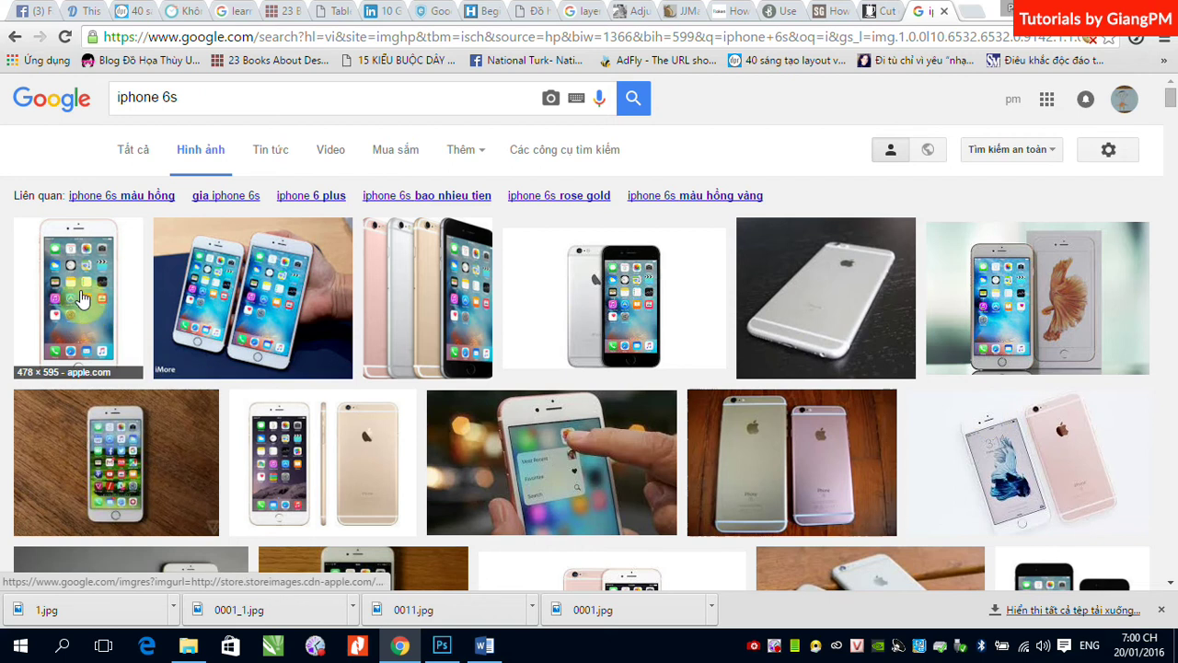
# Preview the first iPhone 6s result from apple.com and copy its image to the clipboard.
pyautogui.click(72, 282)
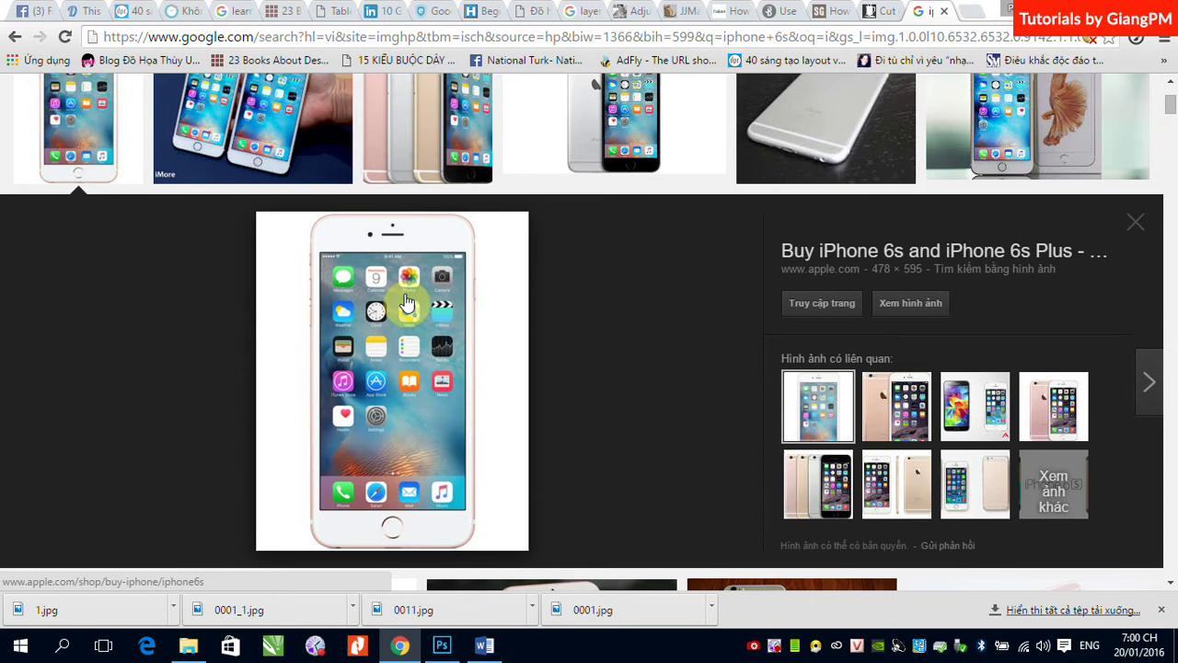
pyautogui.rightClick(405, 295)
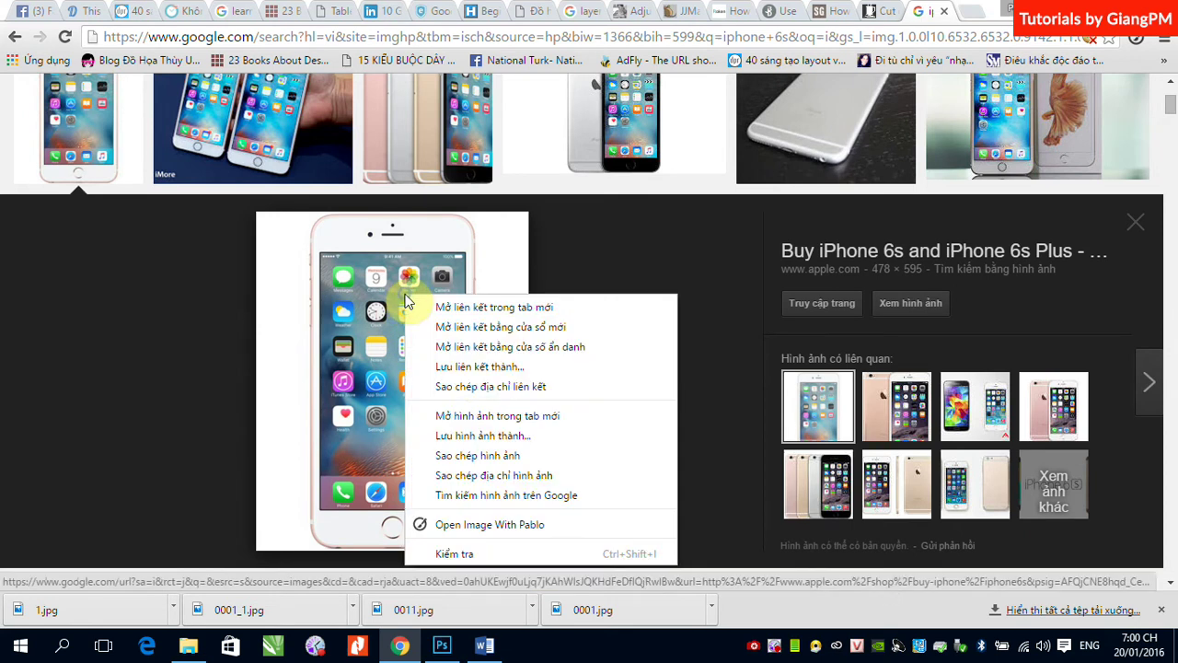
pyautogui.click(477, 455)
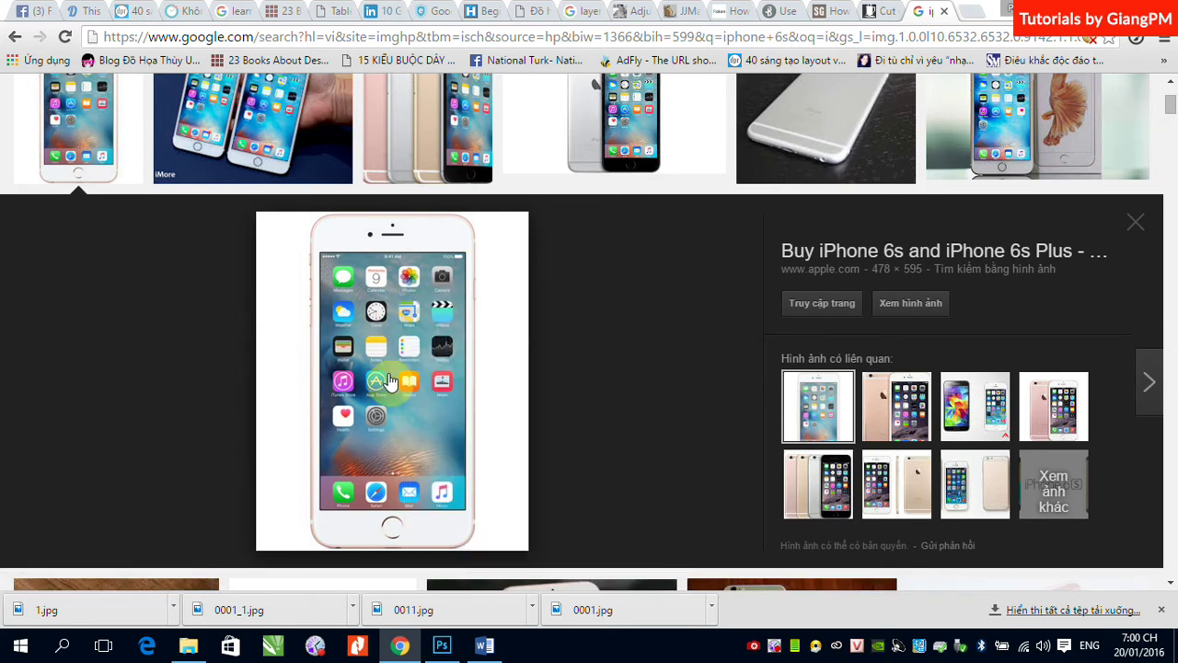
# Save the previewed image to the Desktop as iphone6s-plus-box-rosegold-2015_GEO_US.jpg and switch back to Photoshop.
pyautogui.rightClick(380, 320)
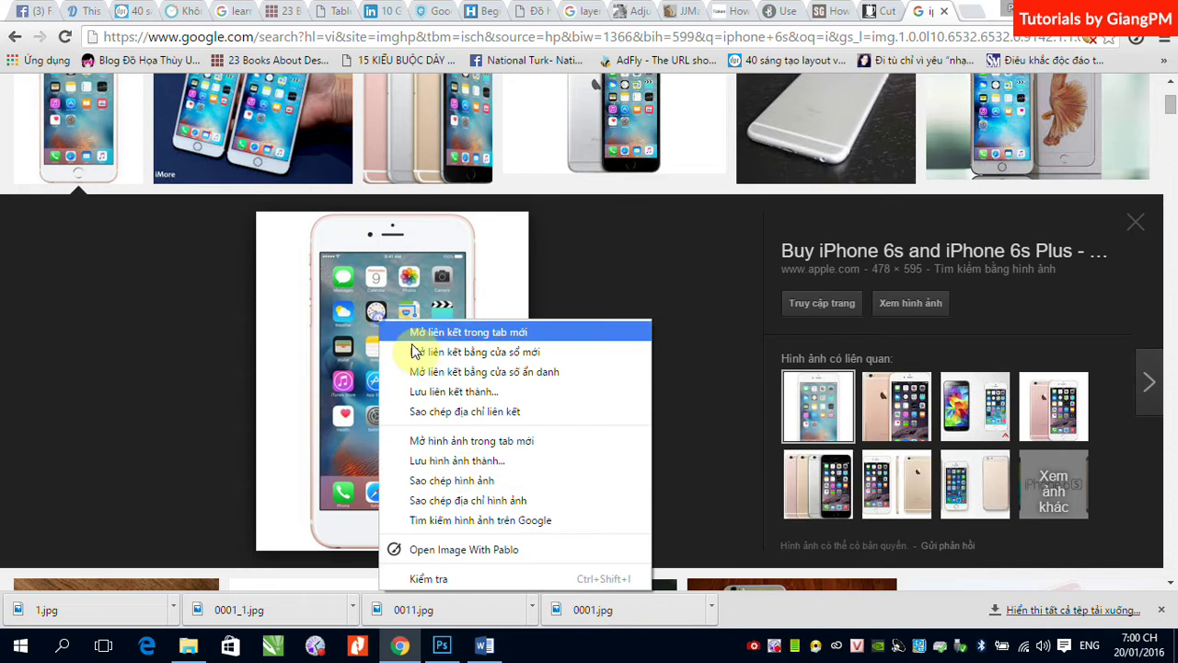
pyautogui.click(457, 460)
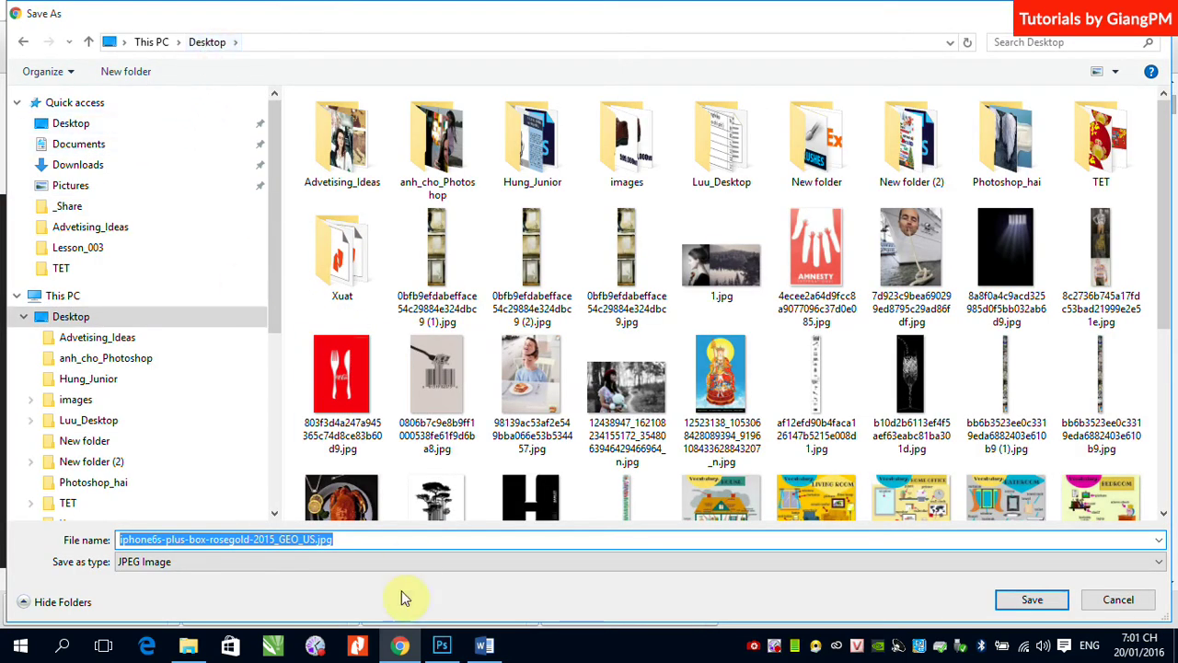
pyautogui.click(1029, 599)
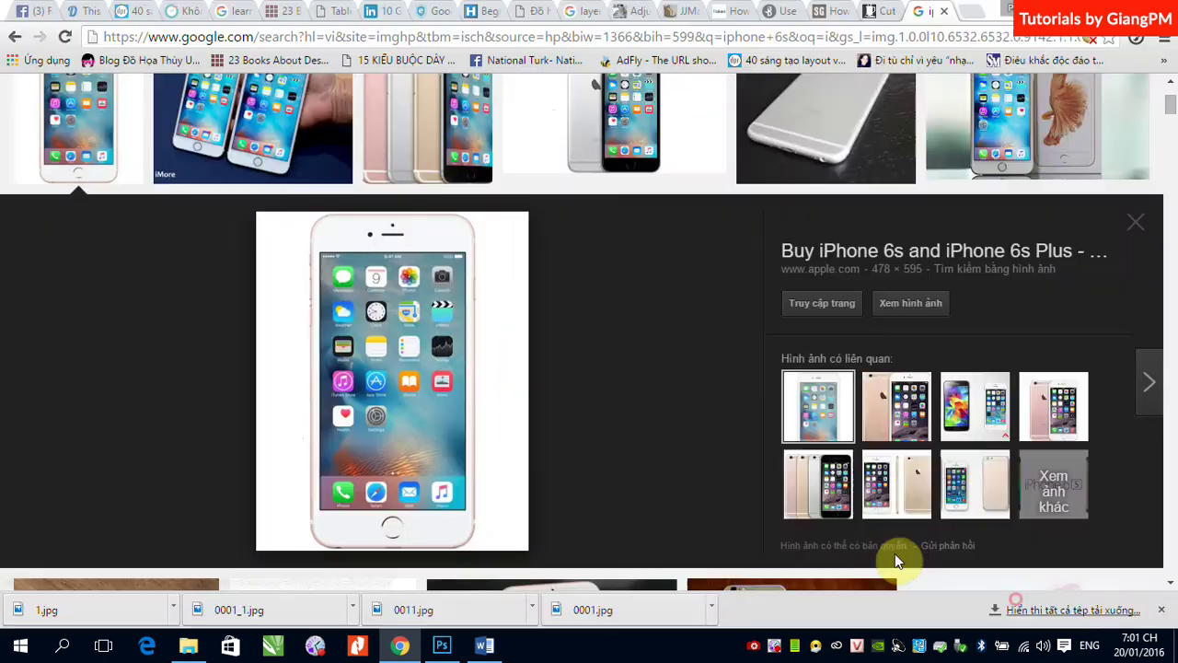
pyautogui.click(444, 645)
pyautogui.click(51, 14)
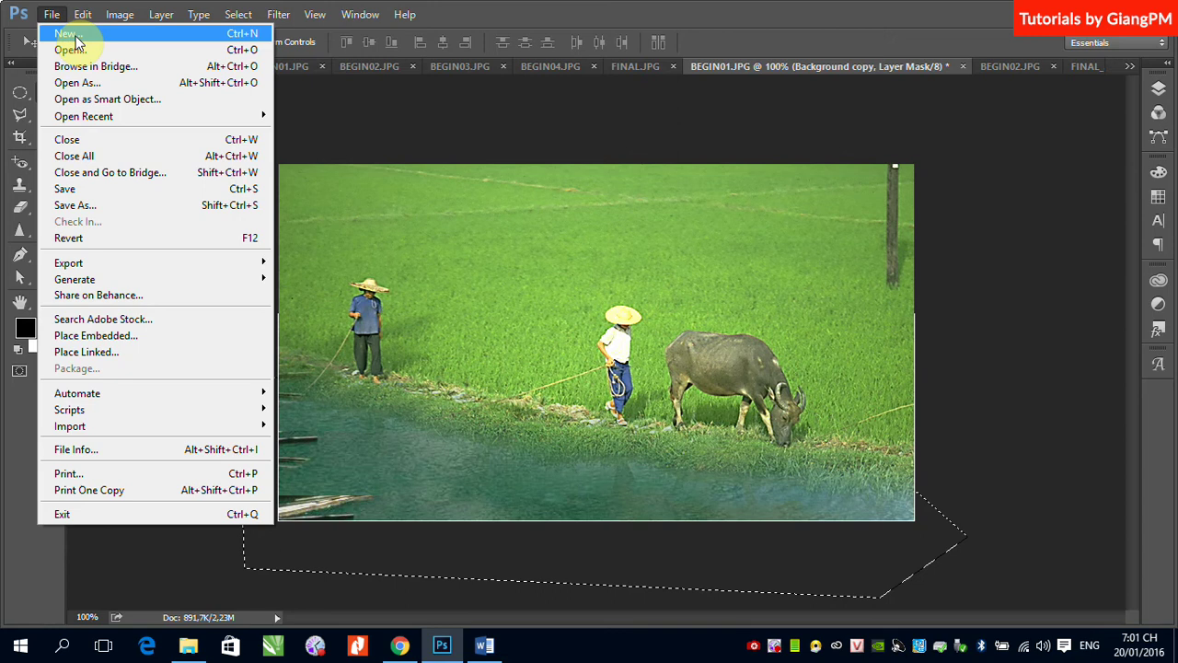
pyautogui.click(76, 39)
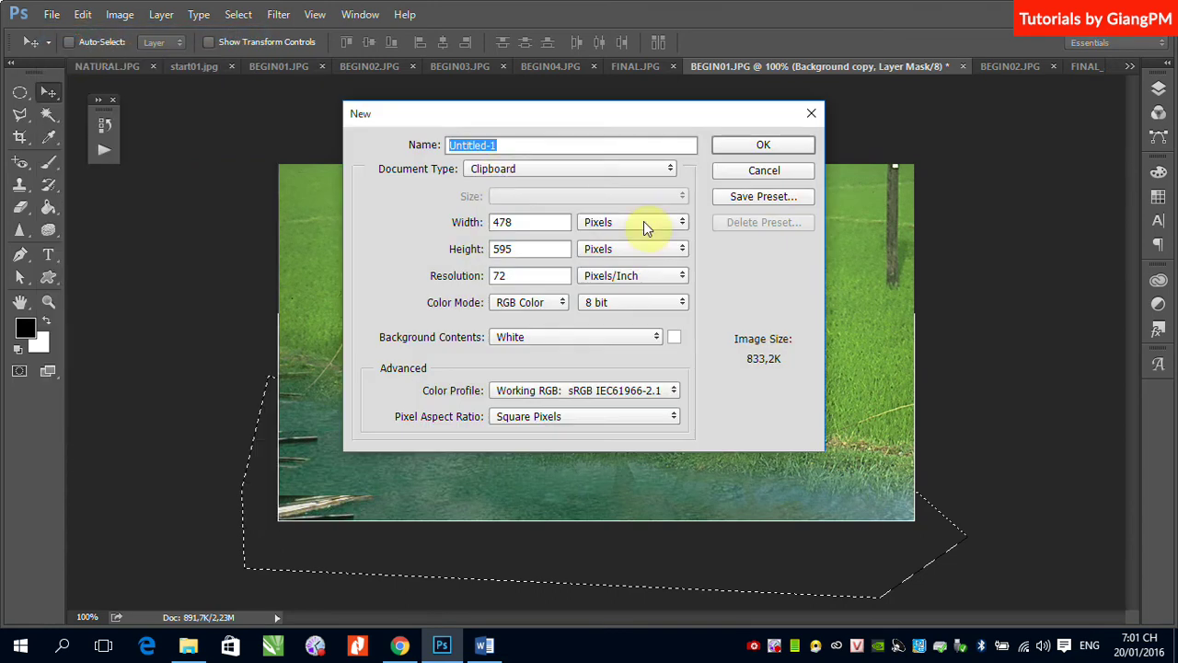
pyautogui.click(763, 172)
# Open iphone6s-plus-box-rosegold-2015_GEO_US.jpg from the Desktop.
pyautogui.click(52, 13)
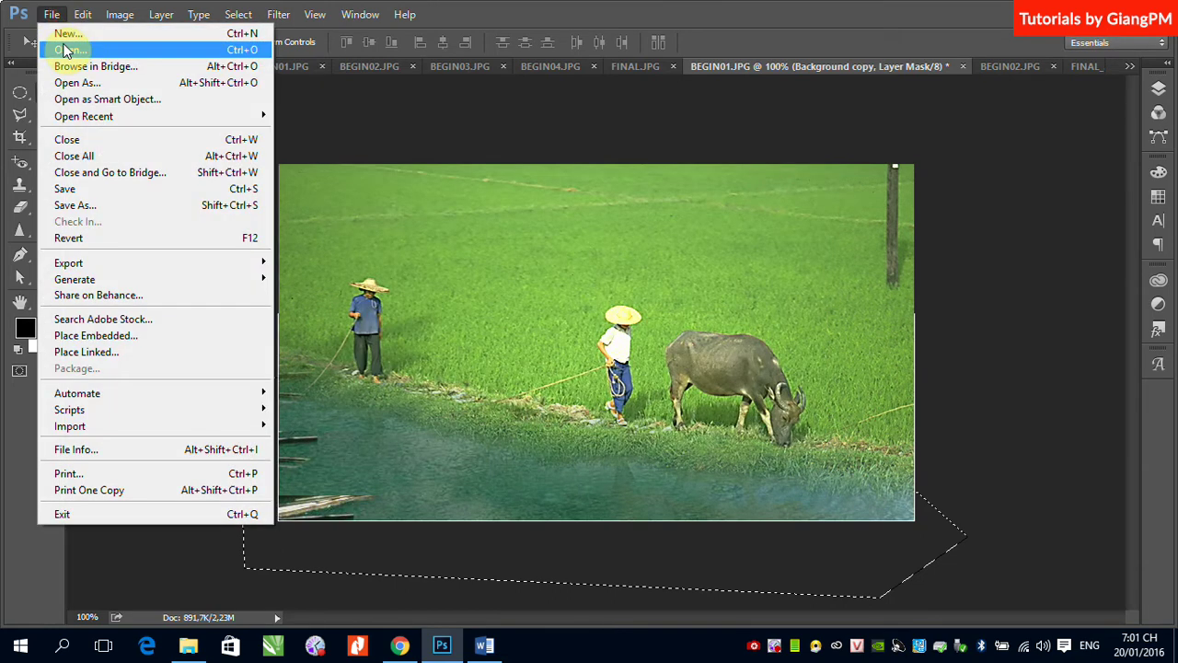
pyautogui.click(728, 270)
pyautogui.hotkey('ctrl', 'o')
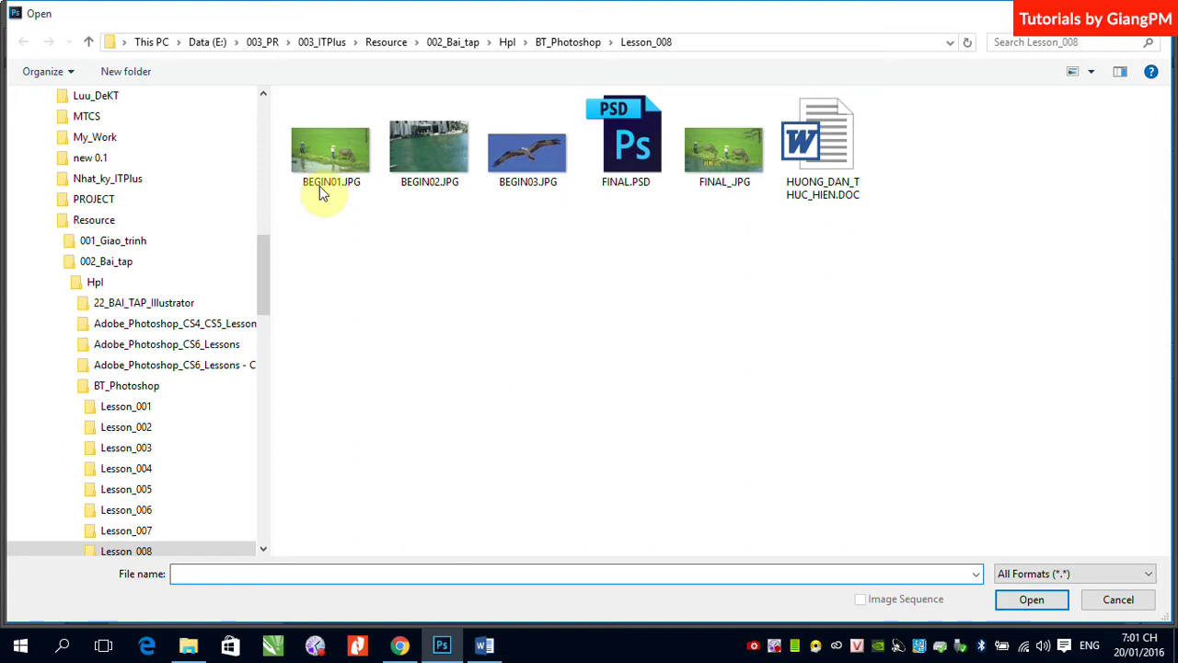
pyautogui.moveTo(265, 258); pyautogui.dragTo(265, 98)
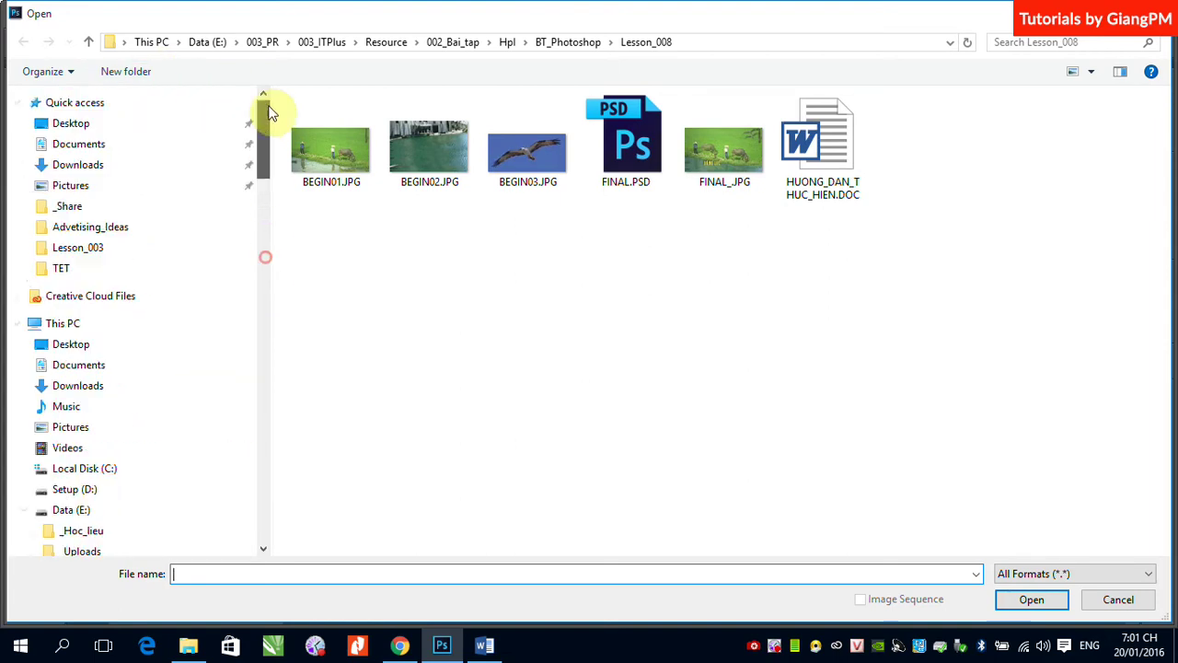
pyautogui.click(53, 127)
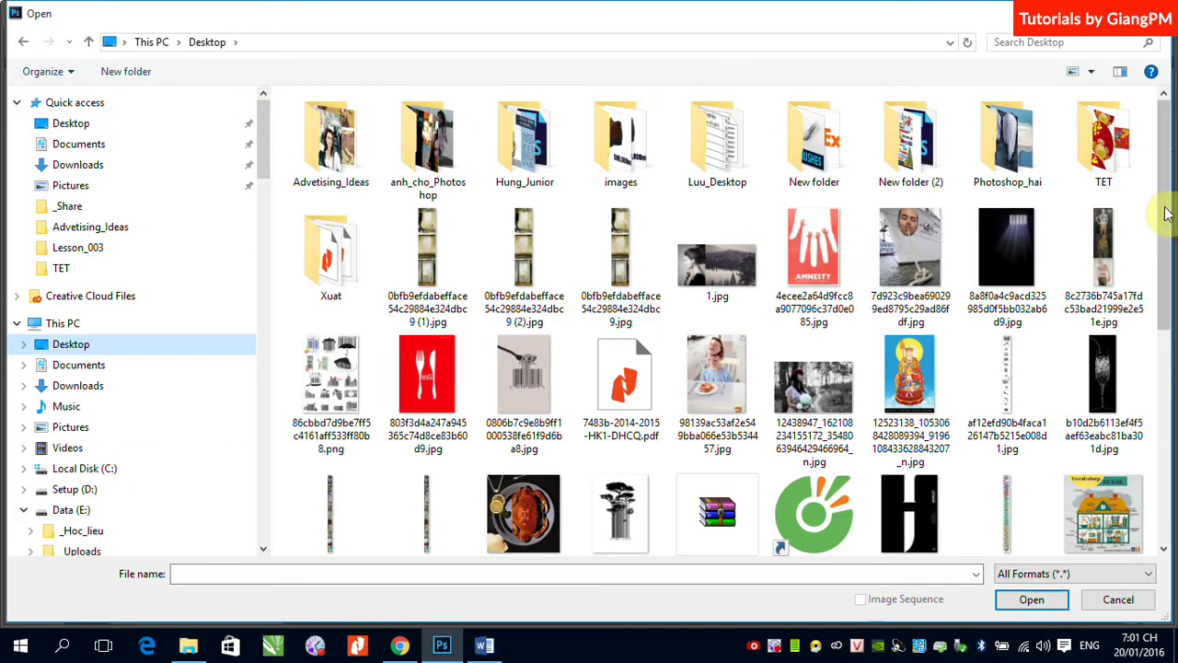
pyautogui.moveTo(1162, 216); pyautogui.dragTo(1173, 193)
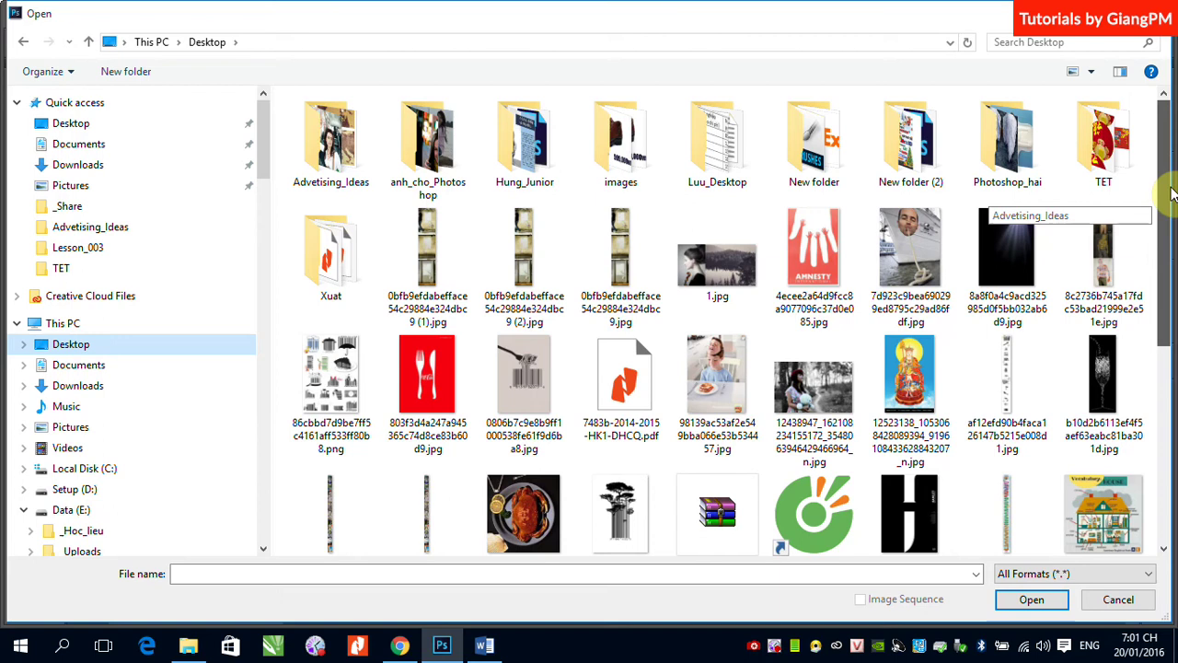
pyautogui.moveTo(1172, 194); pyautogui.dragTo(1173, 360)
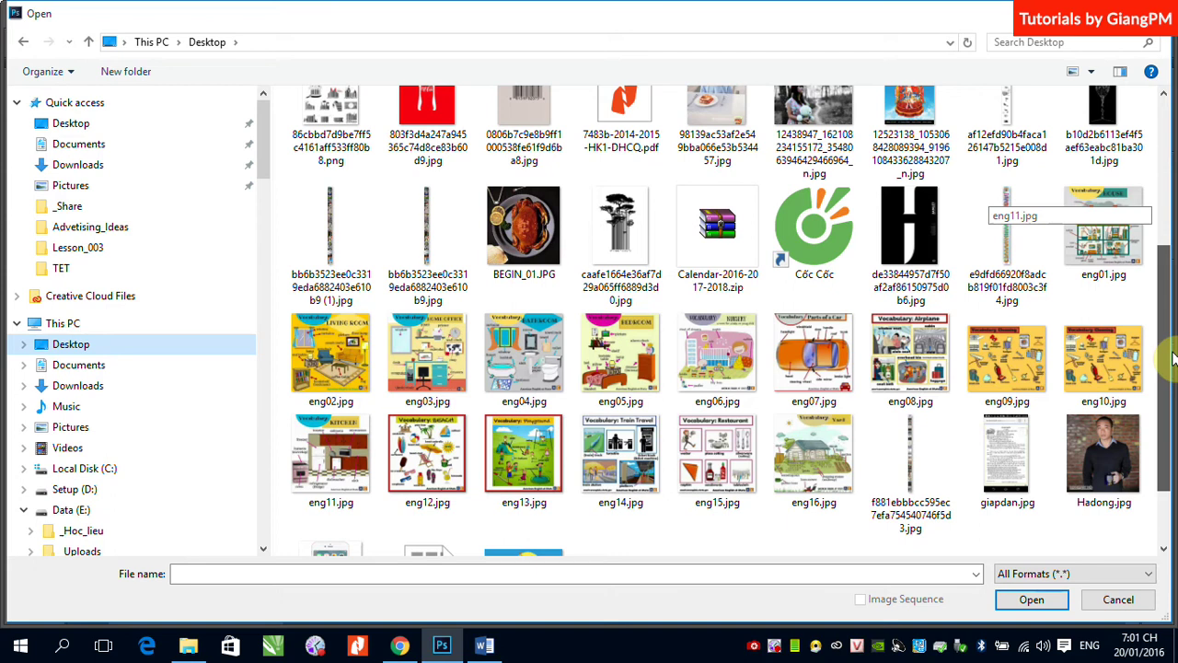
pyautogui.moveTo(1173, 359); pyautogui.dragTo(1170, 401)
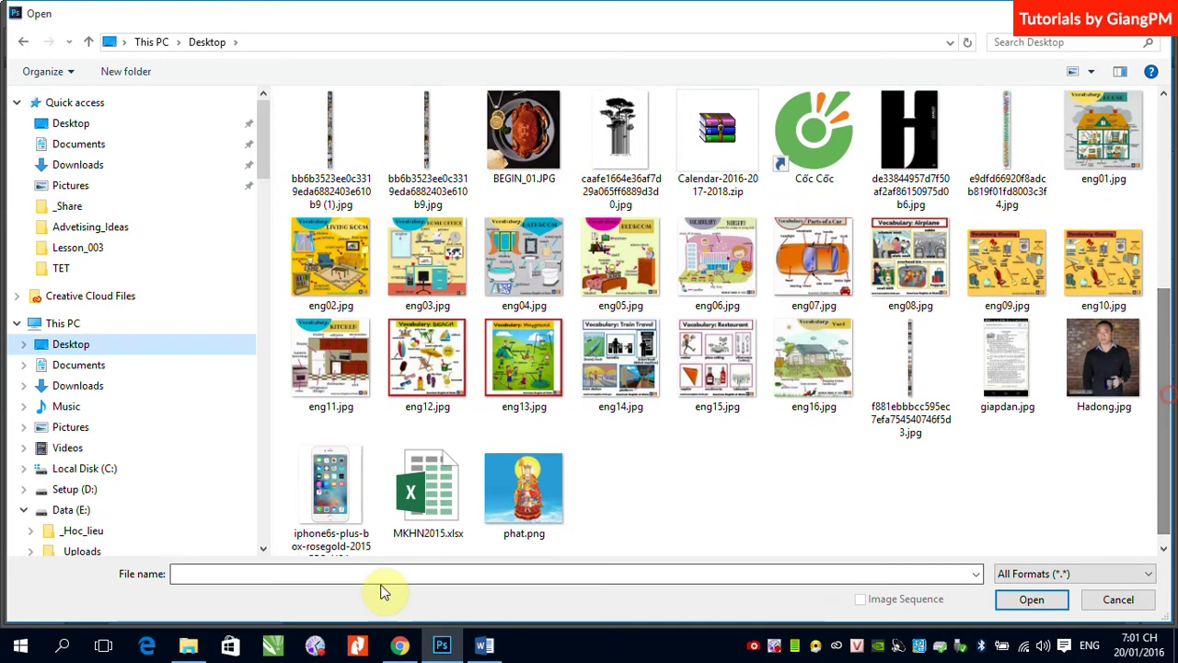
pyautogui.click(331, 487)
pyautogui.click(1021, 600)
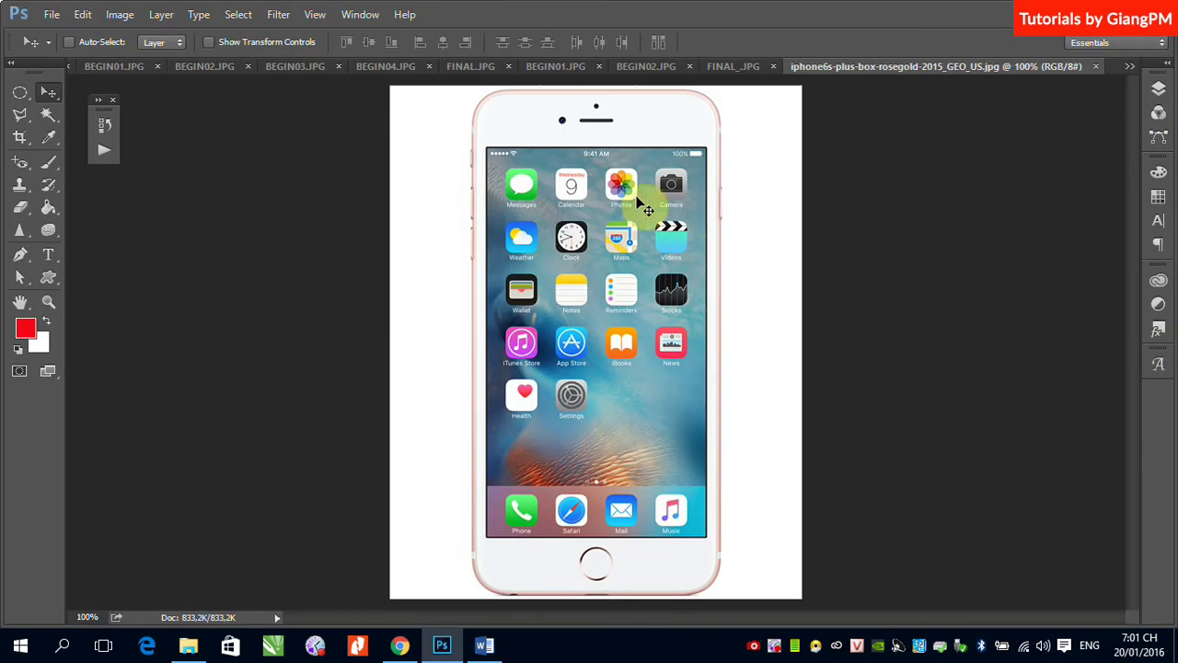
# Convert the phone image's locked Background into a regular layer with the default settings.
pyautogui.hotkey('ctrl', '-')
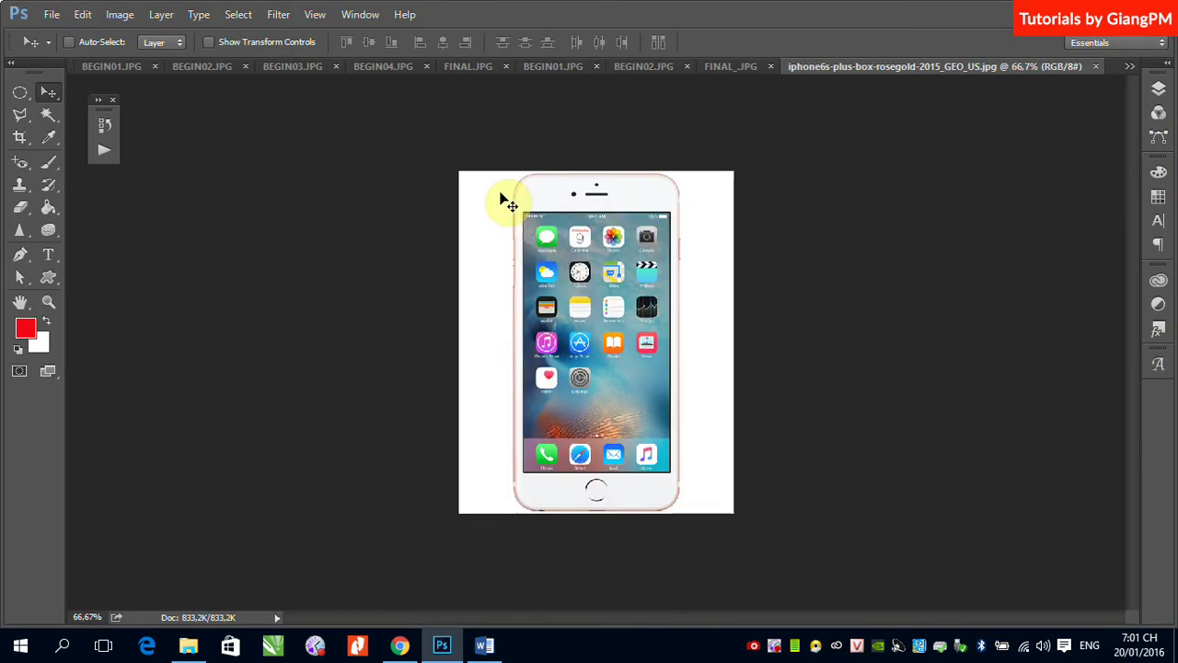
pyautogui.hotkey('ctrl', '-')
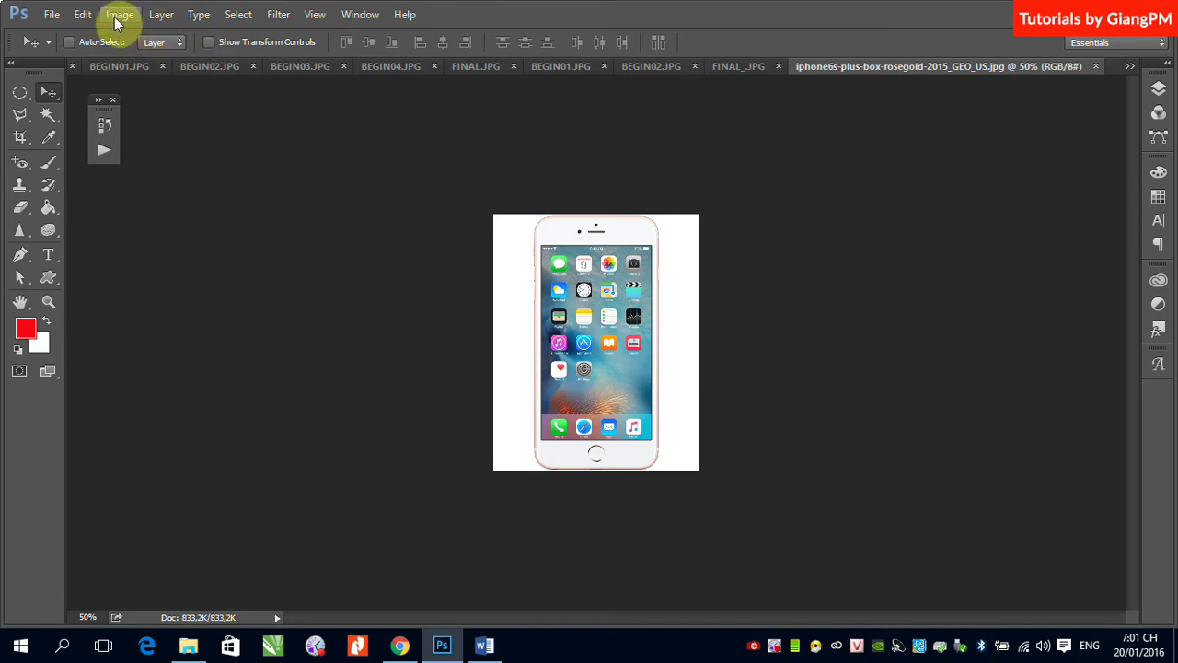
pyautogui.click(1159, 88)
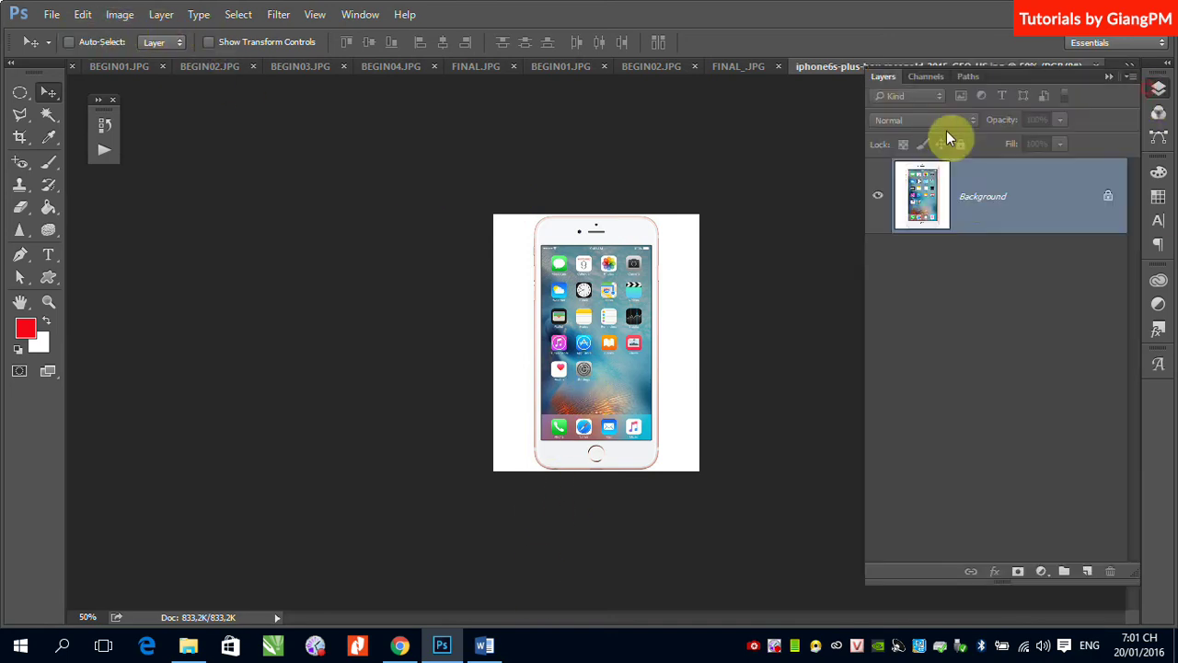
pyautogui.doubleClick(983, 197)
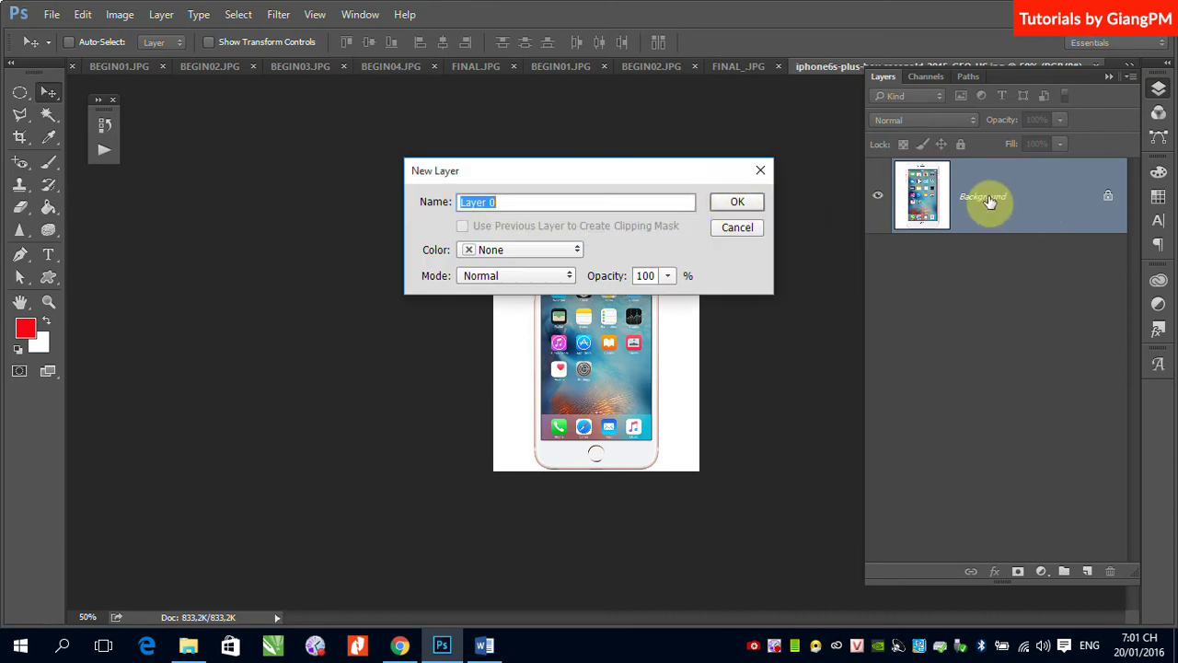
pyautogui.click(747, 203)
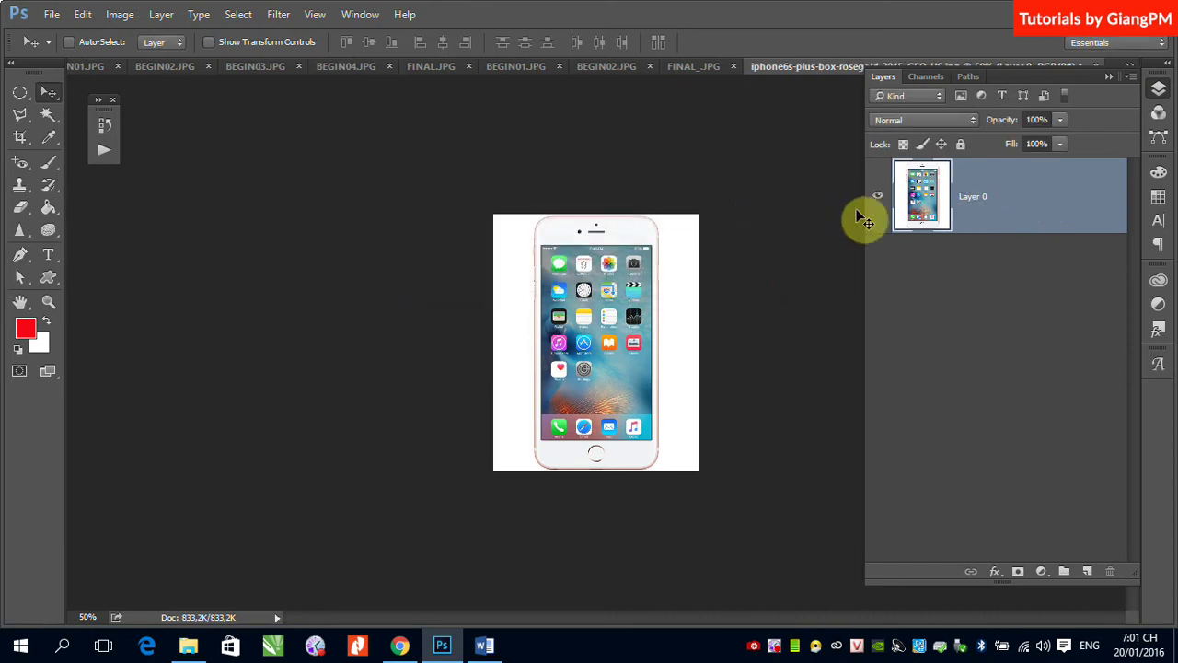
# Set the canvas height to 17 inches with the anchor at top centre, so the extra space is added below the phone.
pyautogui.click(122, 15)
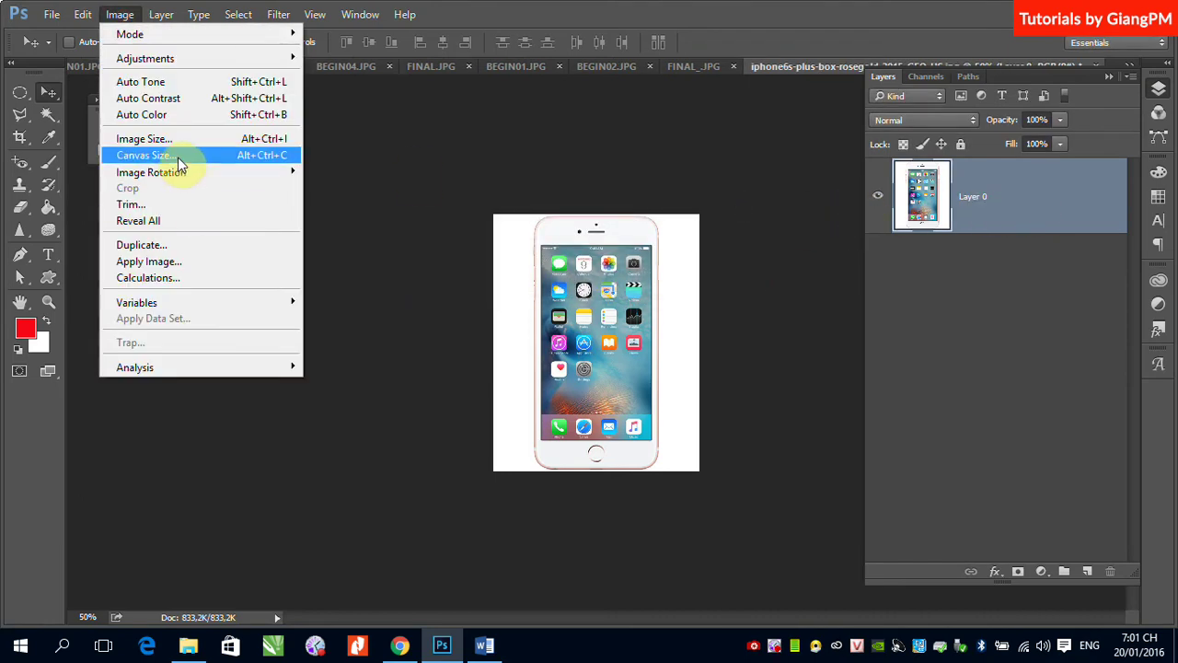
pyautogui.click(167, 158)
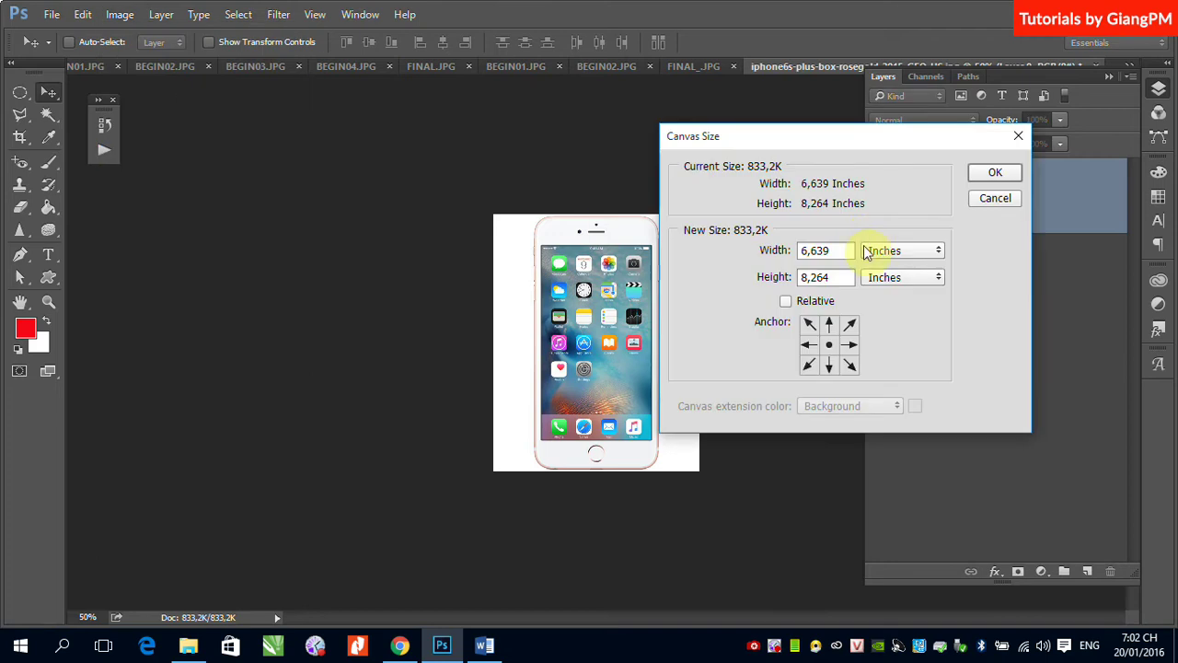
pyautogui.click(833, 279)
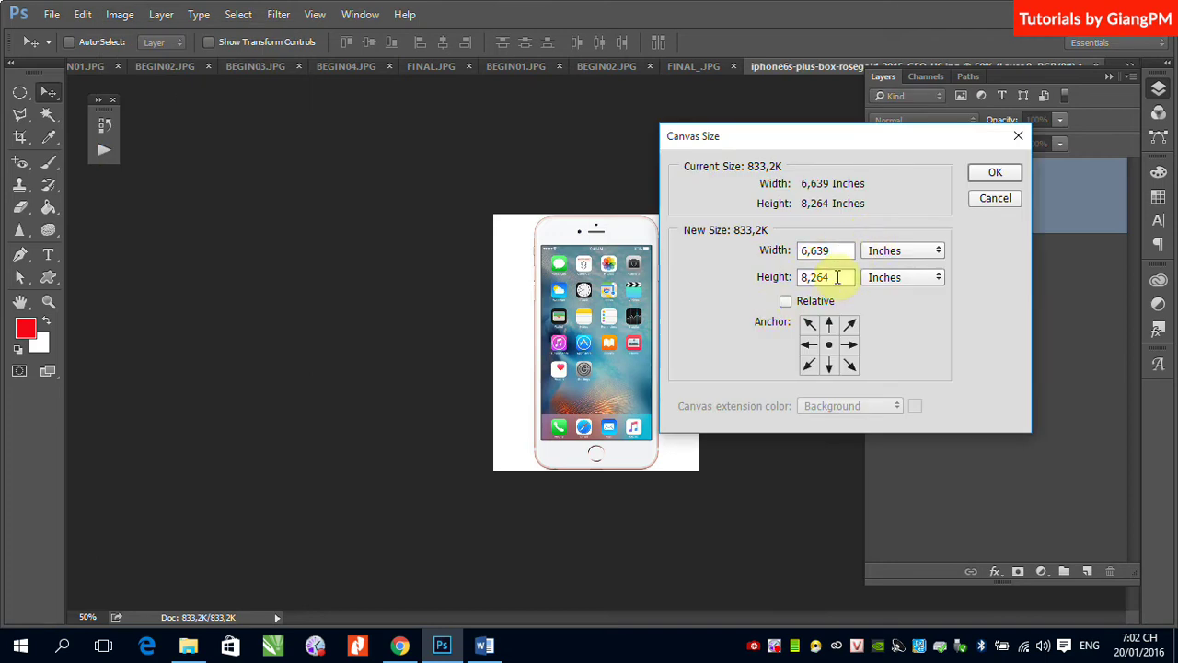
pyautogui.moveTo(837, 277); pyautogui.dragTo(778, 276)
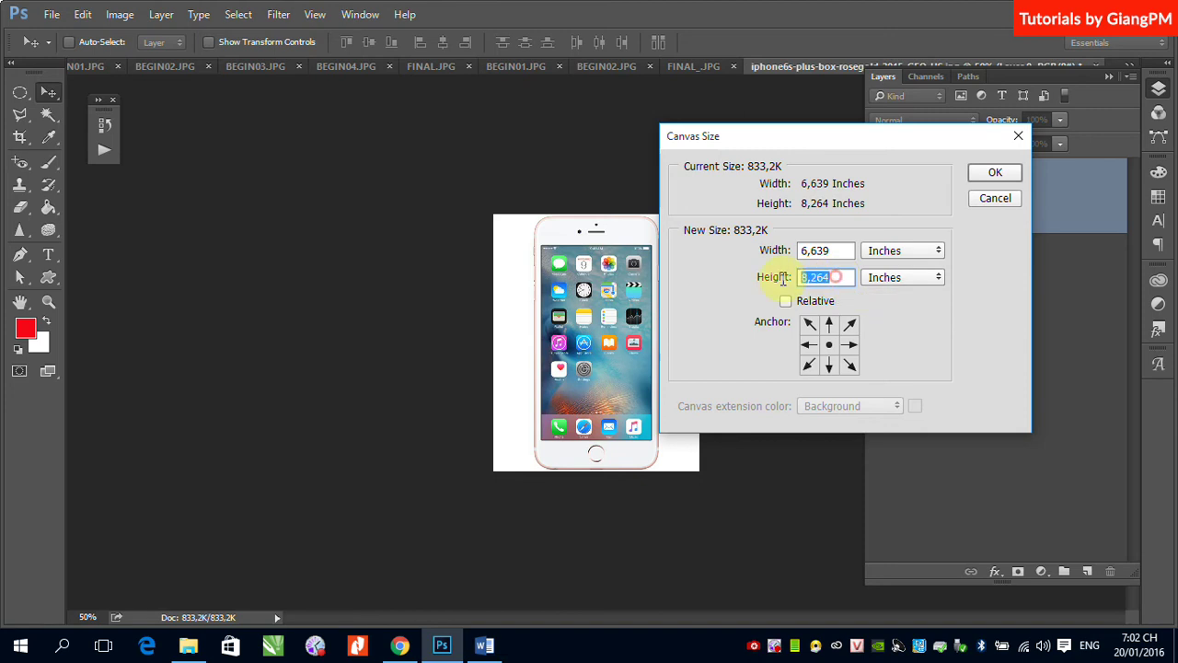
pyautogui.write('17')
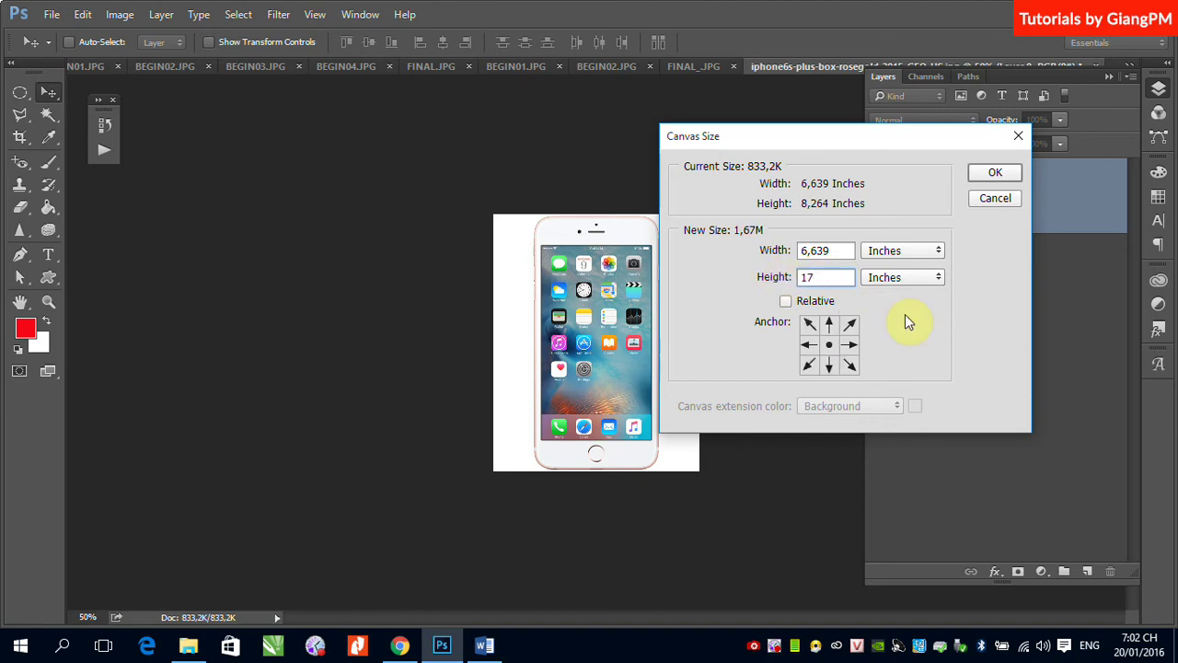
pyautogui.click(828, 325)
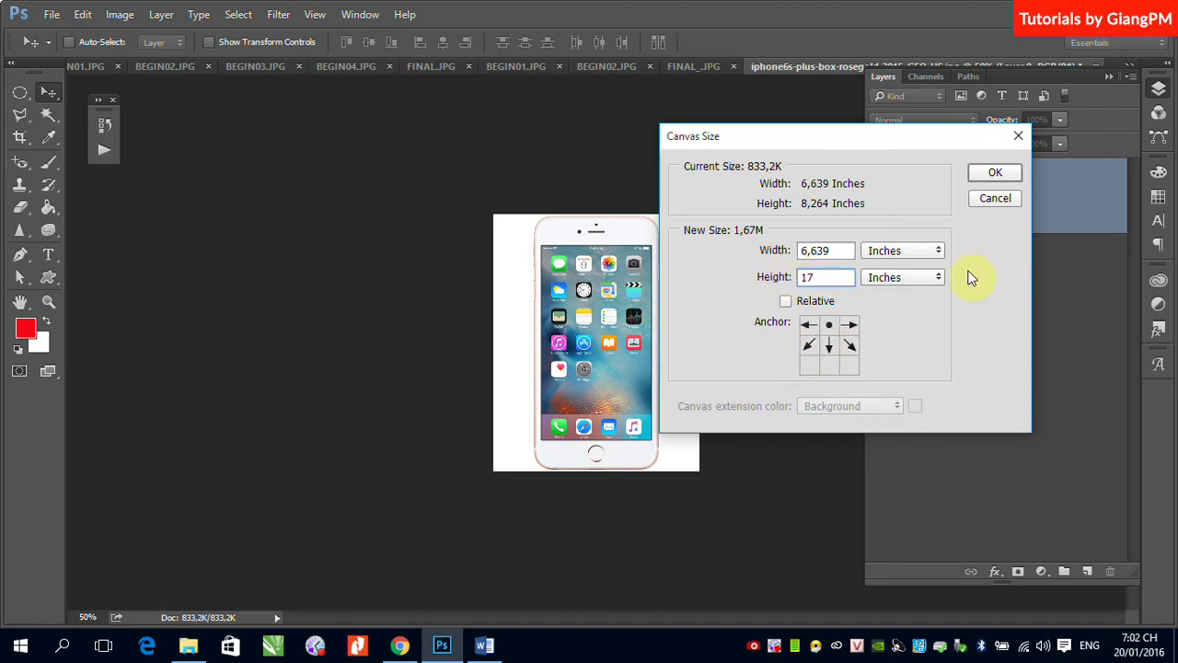
pyautogui.click(995, 175)
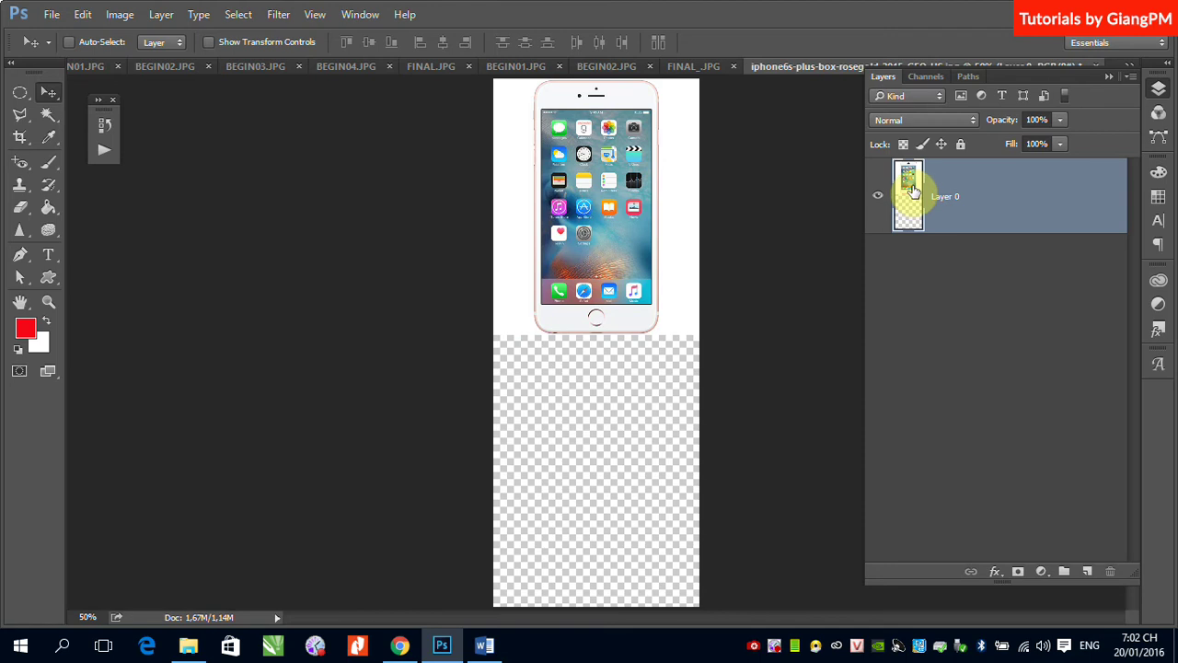
# Duplicate Layer 0 and flip the copy vertically.
pyautogui.press('ctrl')
pyautogui.hotkey('ctrl', 'j')
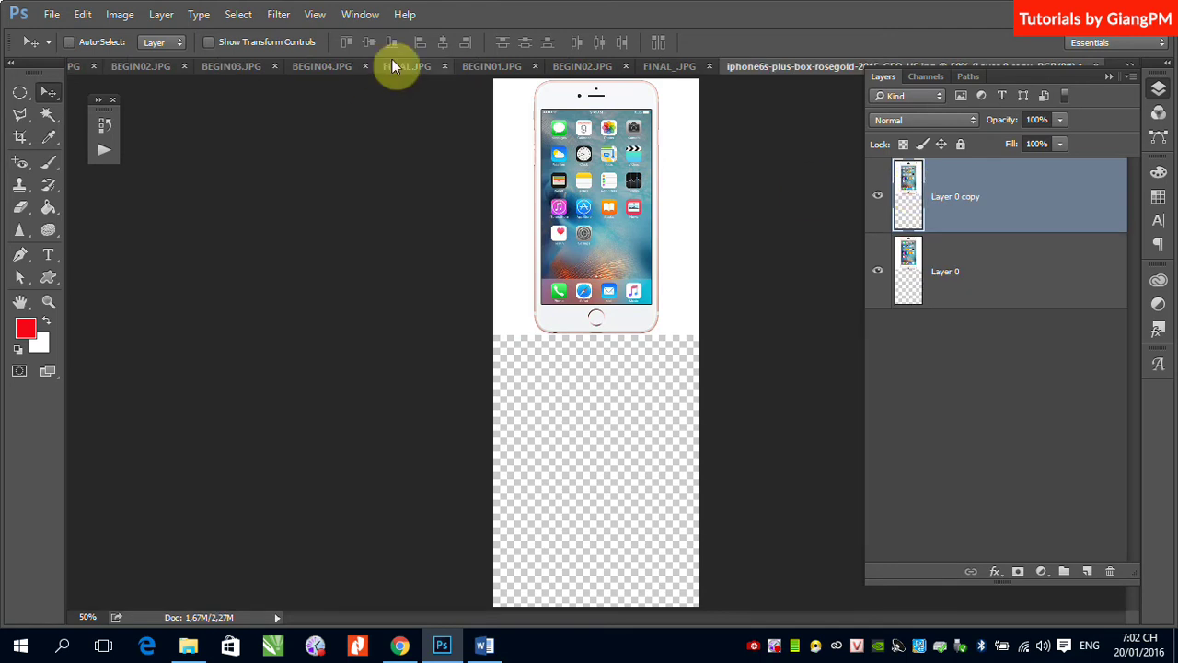
pyautogui.click(82, 15)
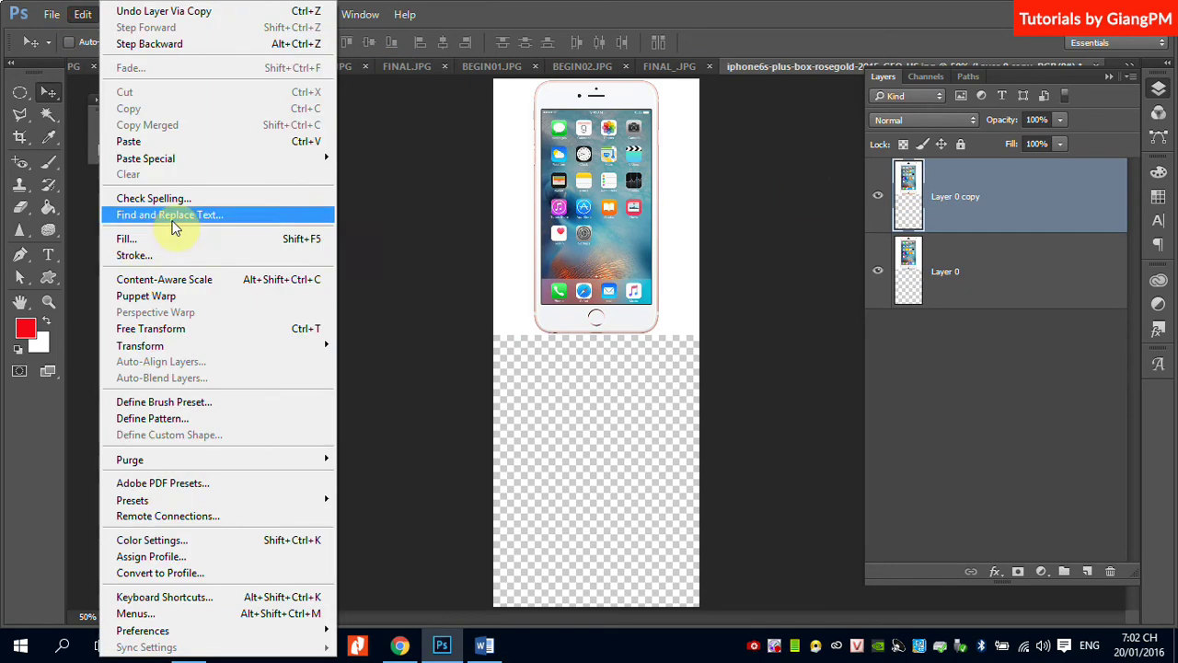
pyautogui.moveTo(155, 350)
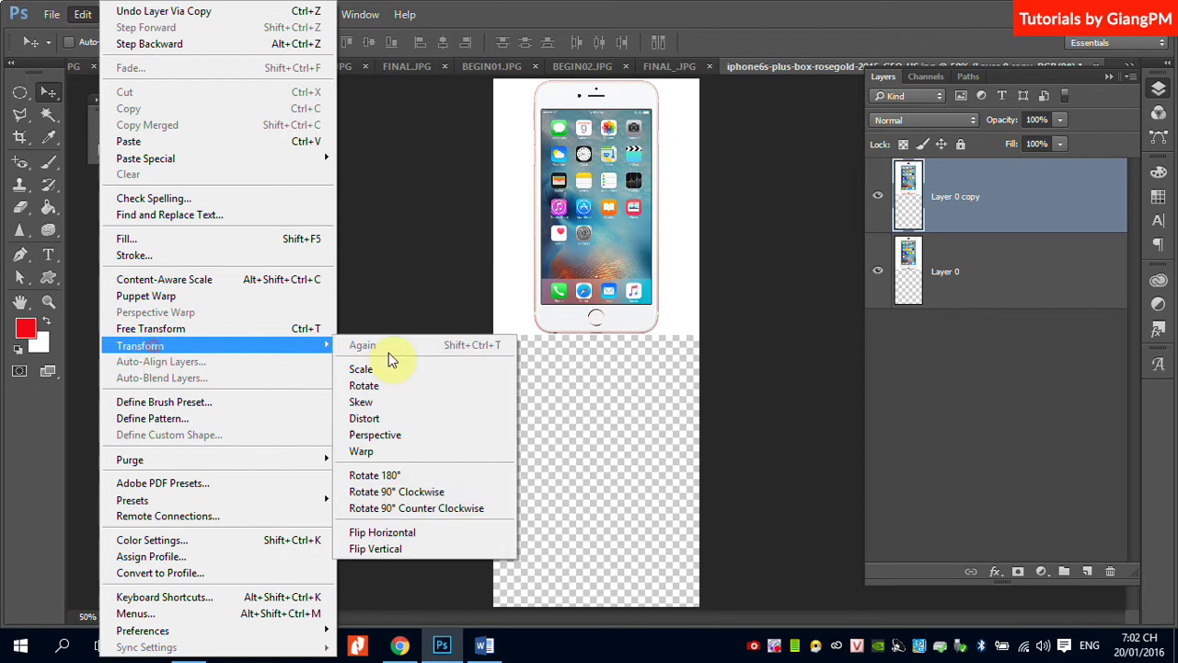
pyautogui.click(382, 552)
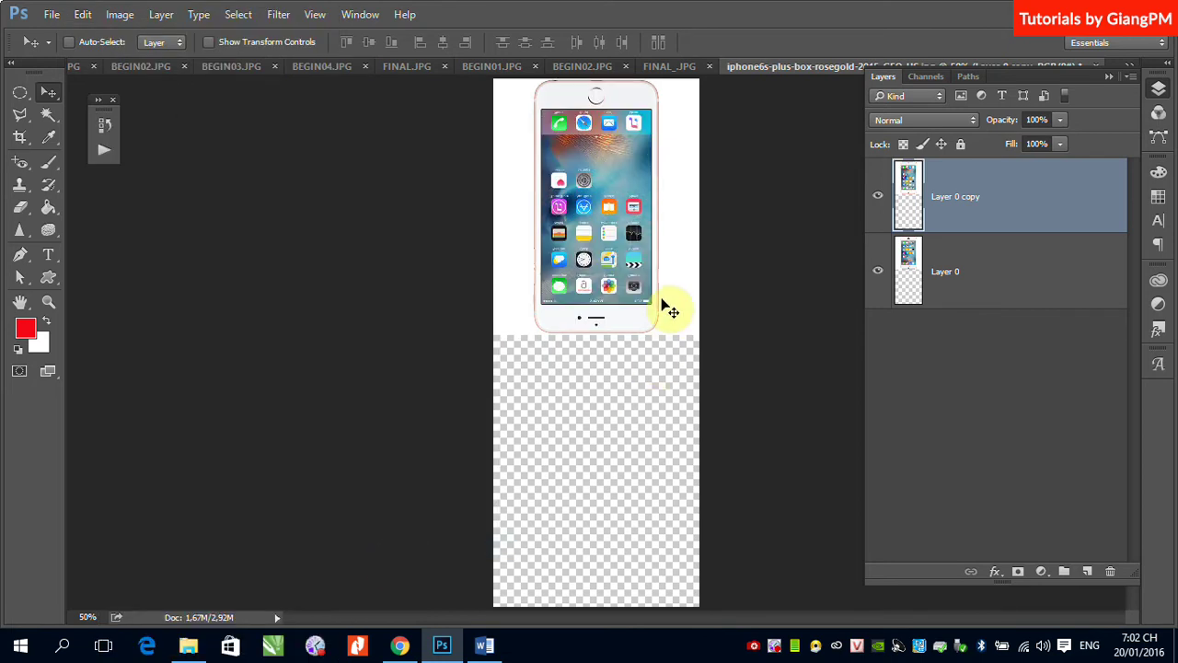
# Move the flipped phone copy straight down until its base meets the original's, and check it by hiding and reshowing the layer.
pyautogui.moveTo(591, 132); pyautogui.dragTo(567, 383)
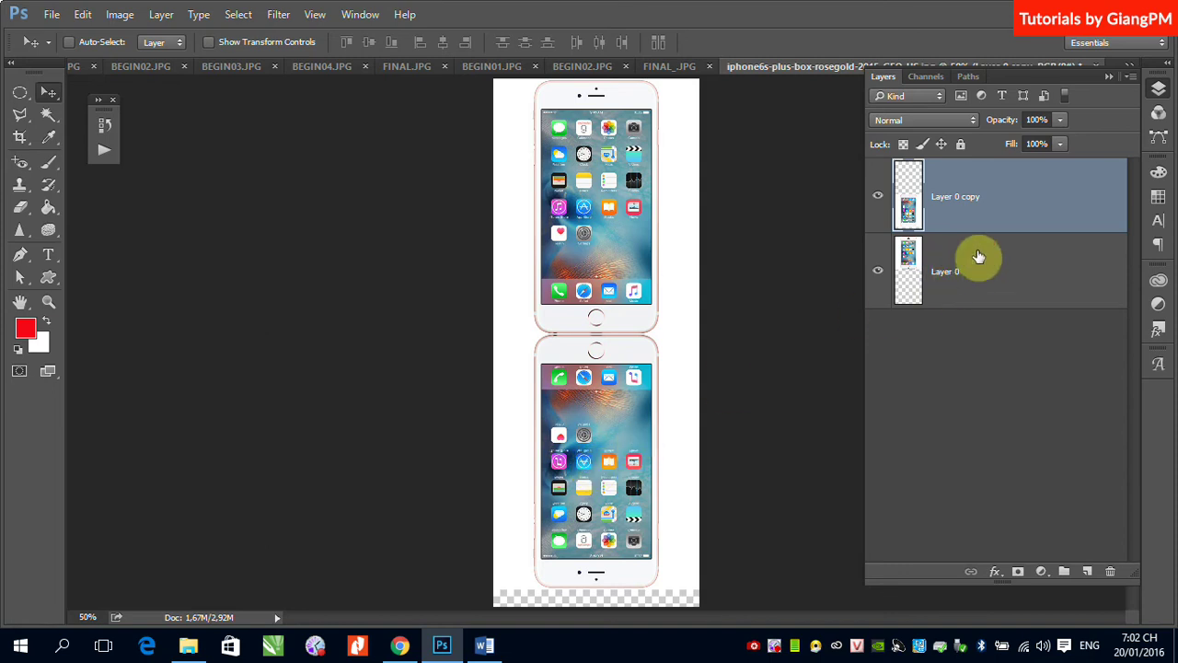
pyautogui.click(878, 196)
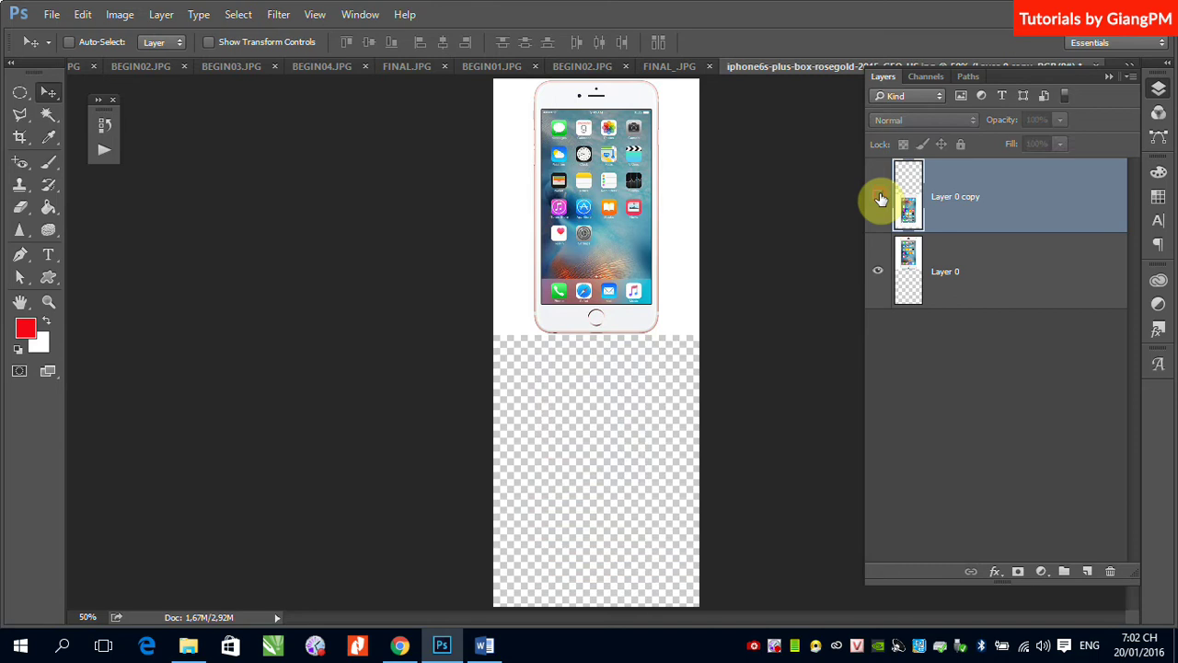
pyautogui.click(878, 197)
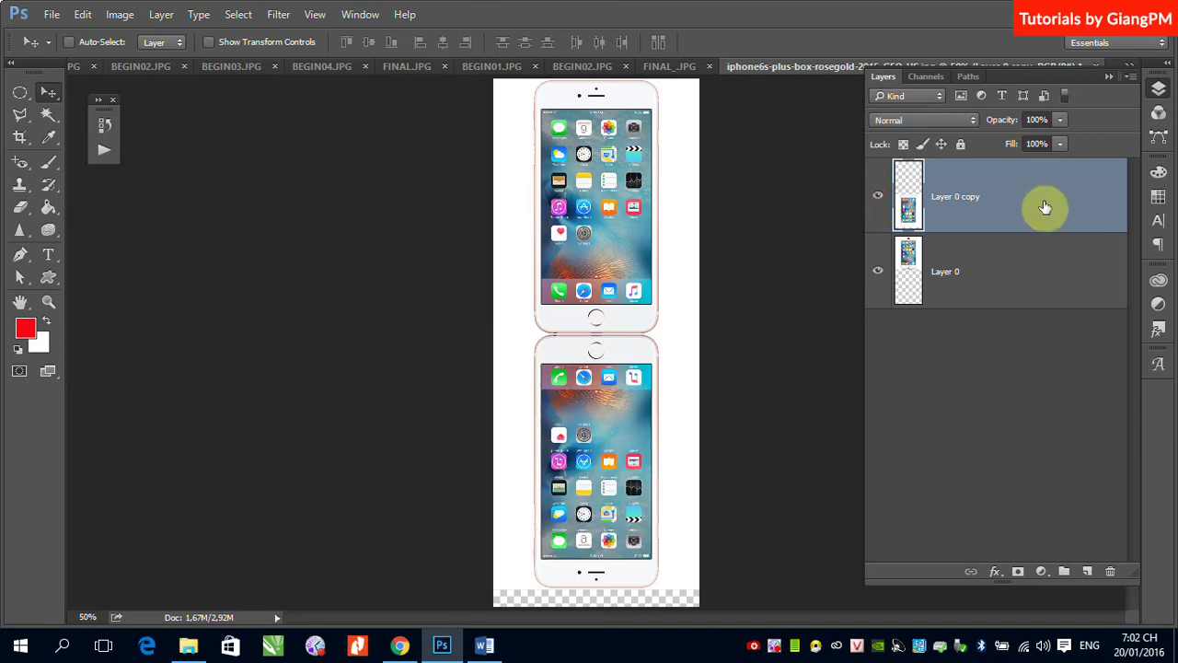
# Add a layer mask to Layer 0 copy and set up the Gradient tool with the black-to-white preset.
pyautogui.click(1018, 572)
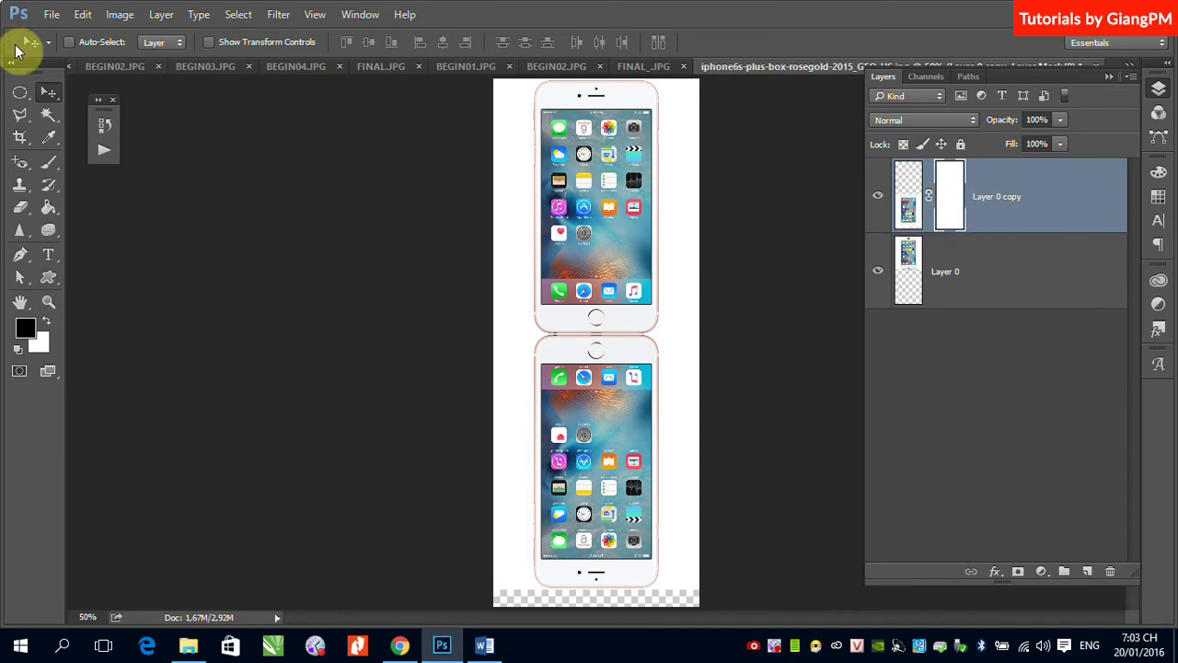
pyautogui.click(50, 205)
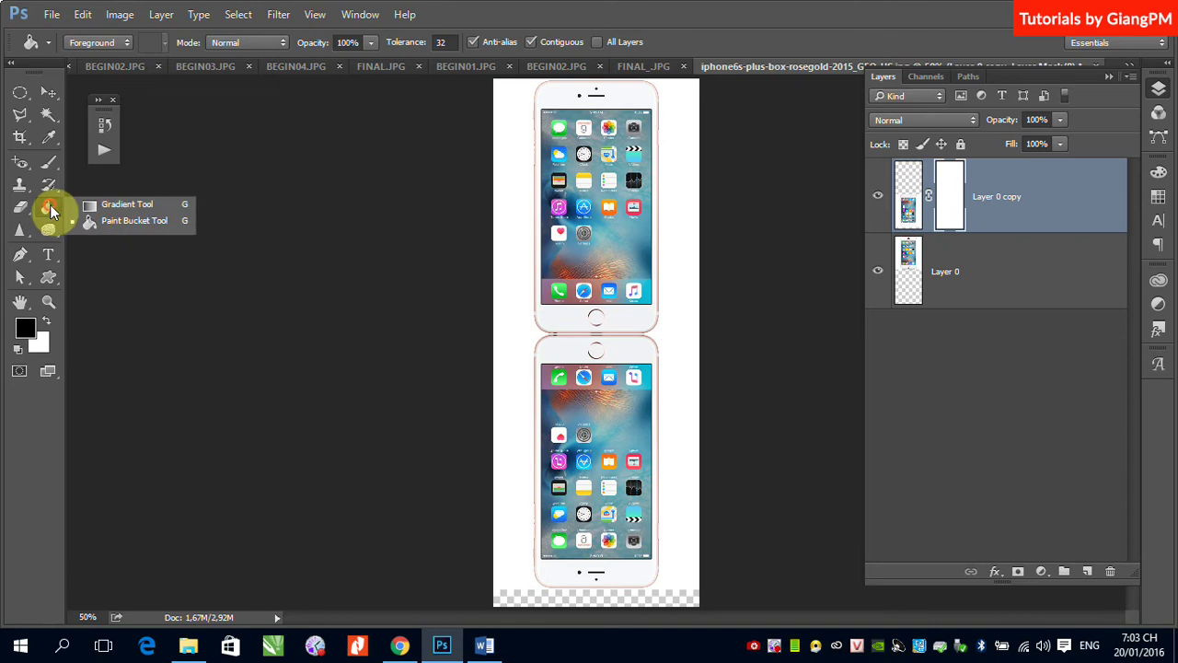
pyautogui.click(101, 206)
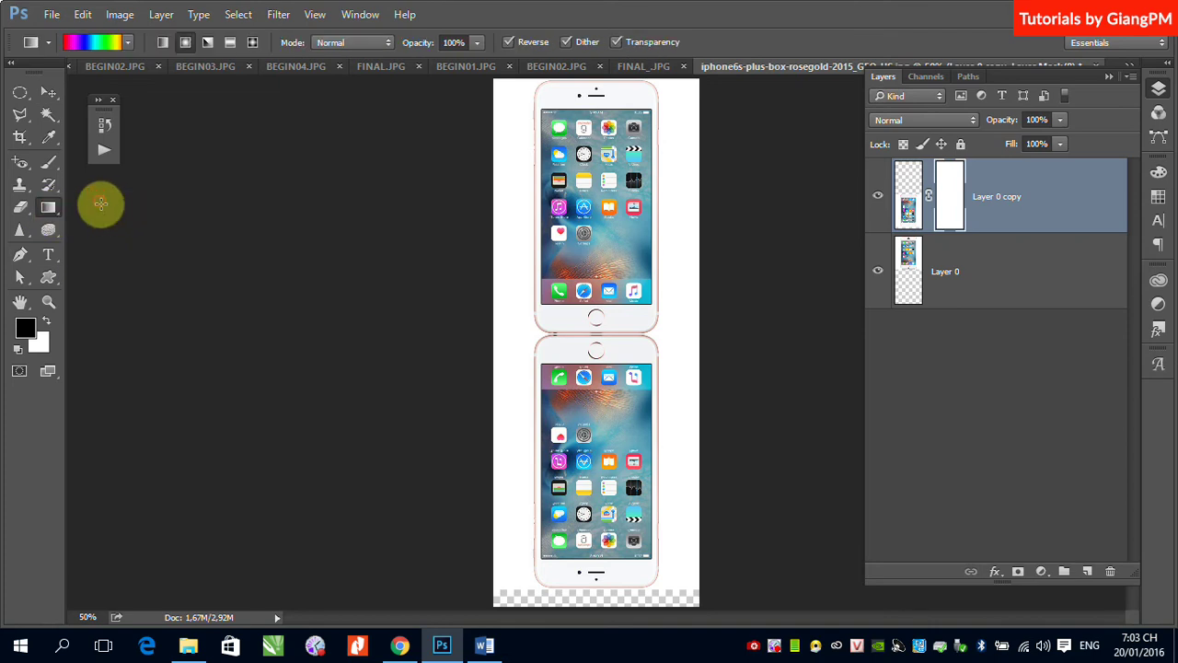
pyautogui.click(130, 43)
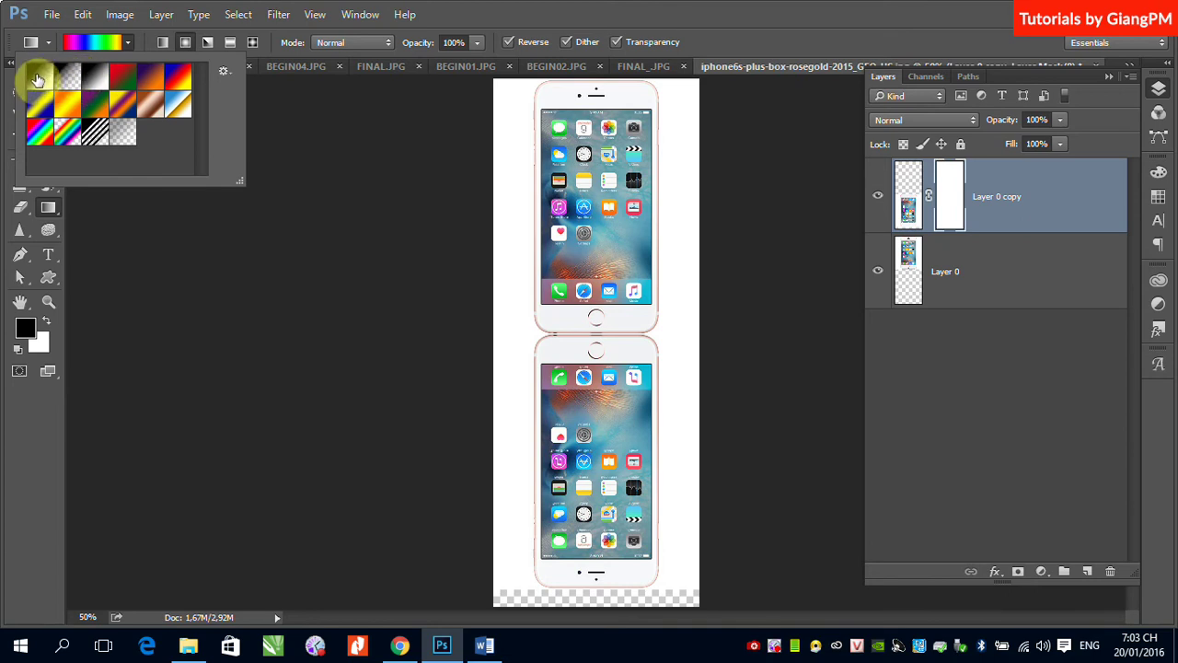
pyautogui.click(94, 81)
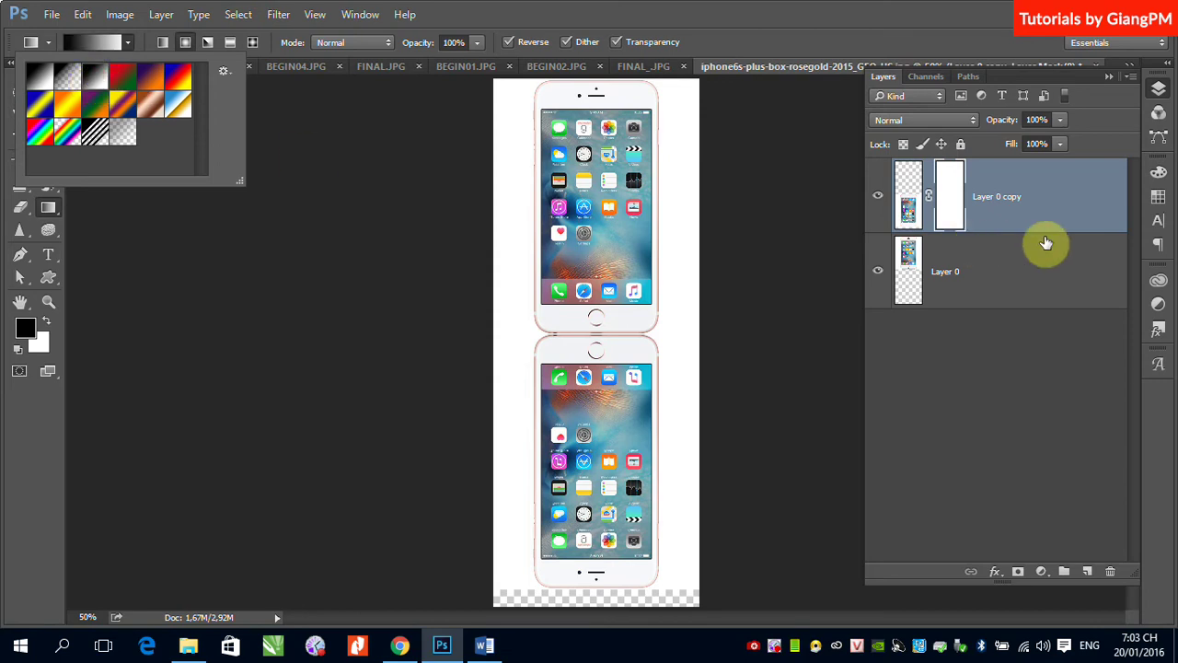
# Try a reversed radial gradient on the Layer 0 copy mask, from the flipped phone's dock up to the original's screen, and undo it.
pyautogui.click(949, 196)
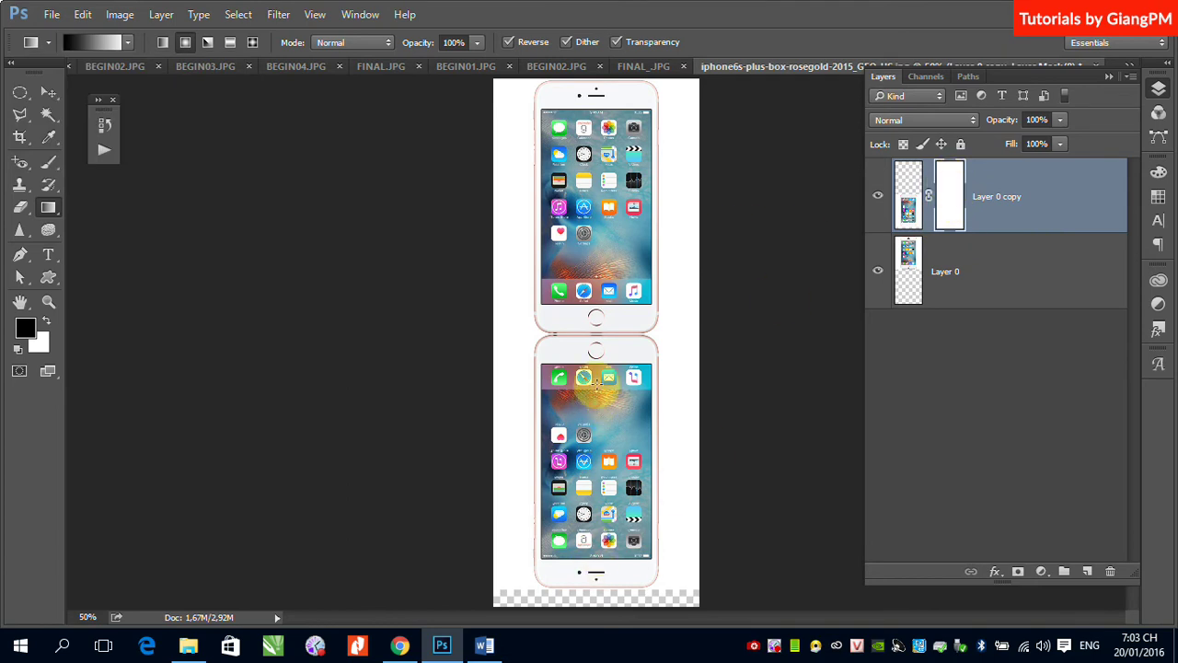
pyautogui.moveTo(596, 383); pyautogui.dragTo(598, 214)
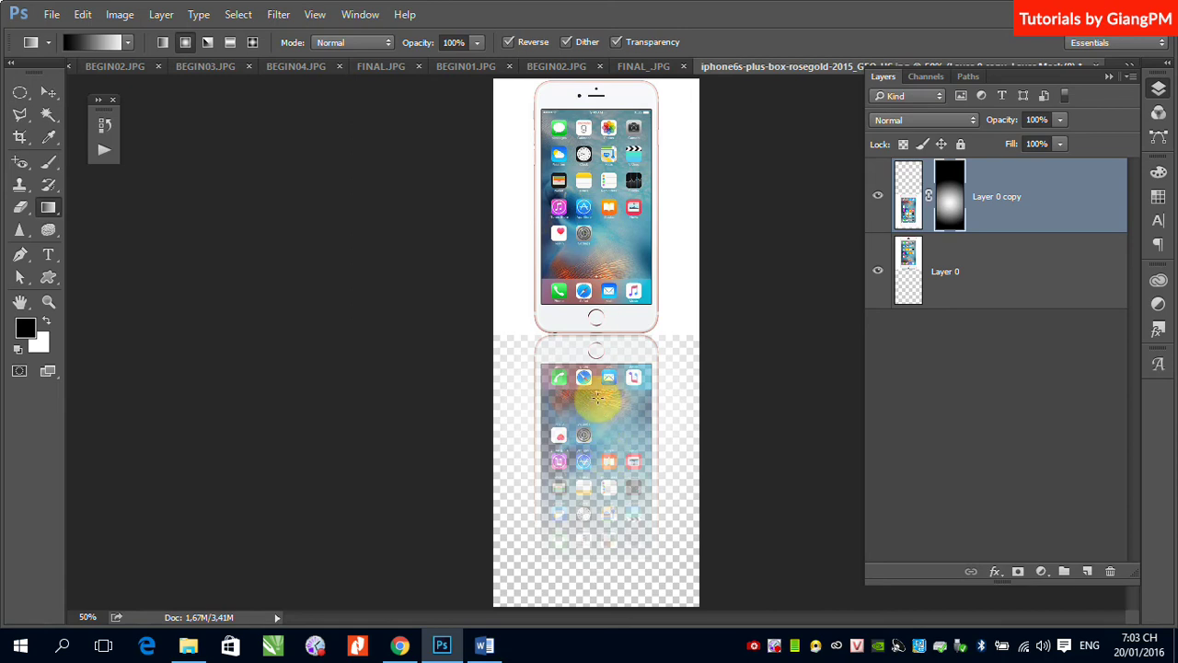
pyautogui.hotkey('ctrl', 'z')
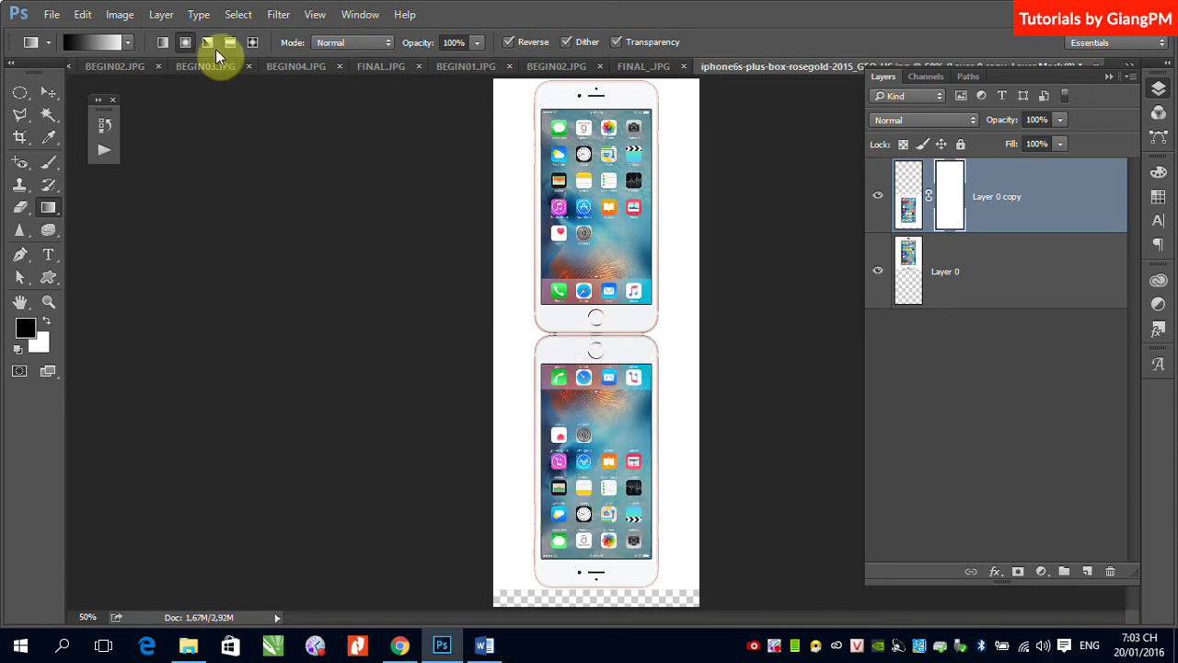
# Switch the gradient to linear, try it reversed on the Layer 0 copy mask from the flipped screen up to the original's dock, and undo it.
pyautogui.click(162, 42)
pyautogui.moveTo(599, 440); pyautogui.dragTo(597, 251)
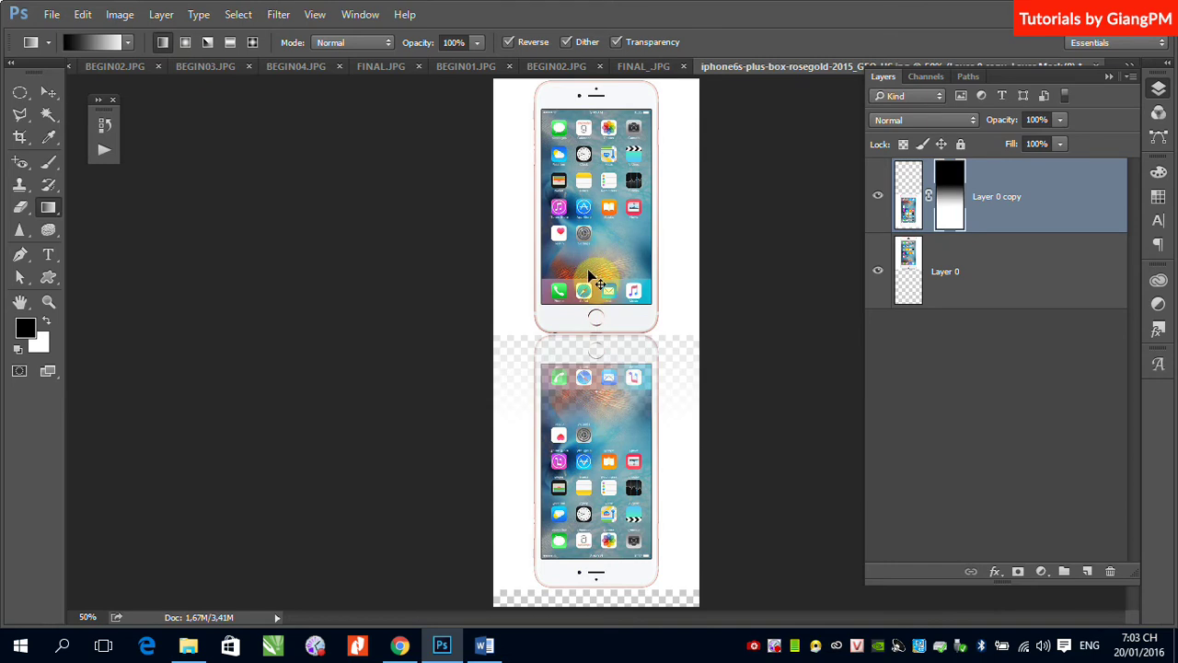
pyautogui.hotkey('ctrl', 'z')
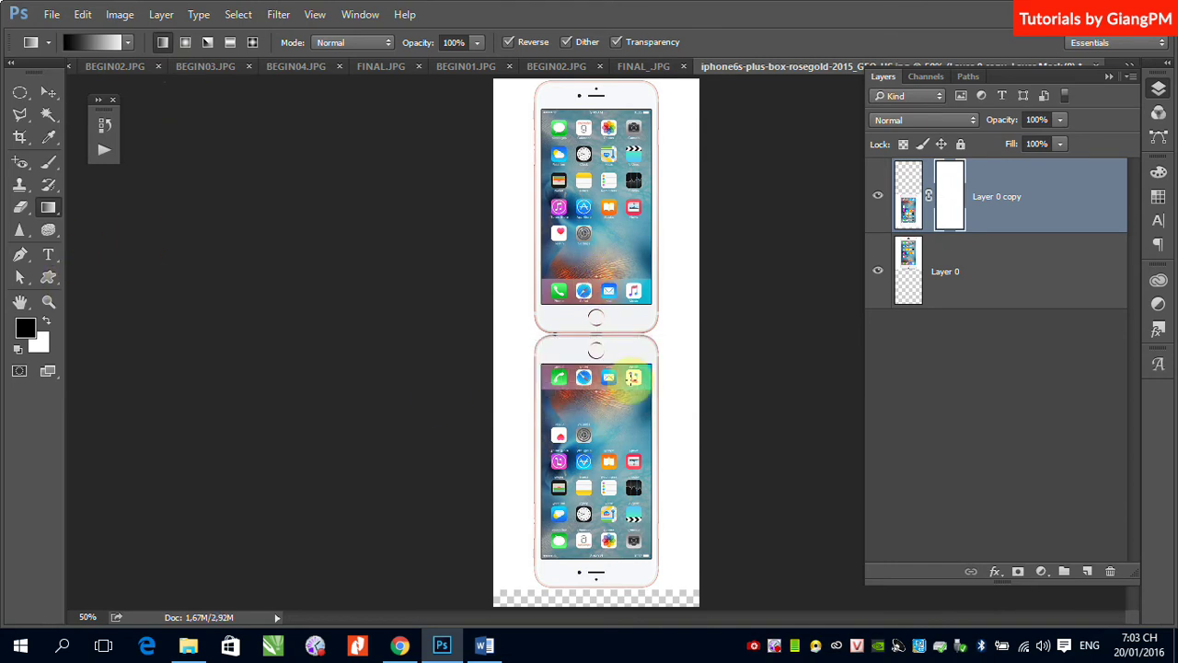
# Turn off Reverse and draw a linear gradient on the Layer 0 copy mask, ending with one from the flipped phone's screen up to the original's dock.
pyautogui.click(507, 42)
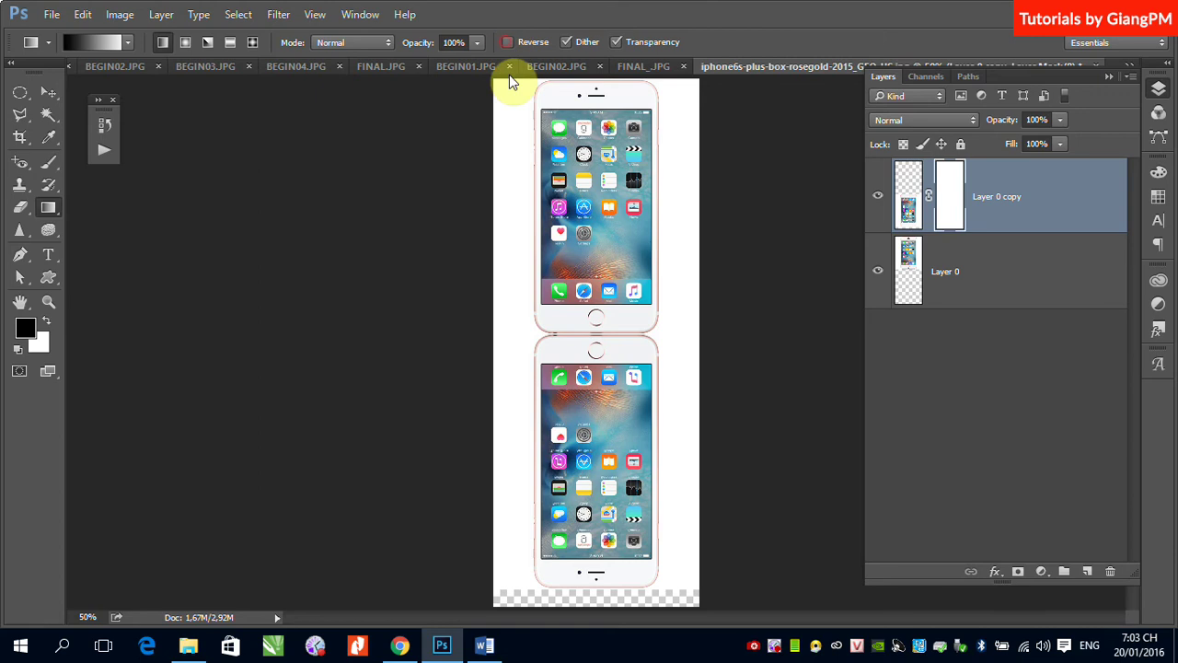
pyautogui.moveTo(590, 434); pyautogui.dragTo(595, 195)
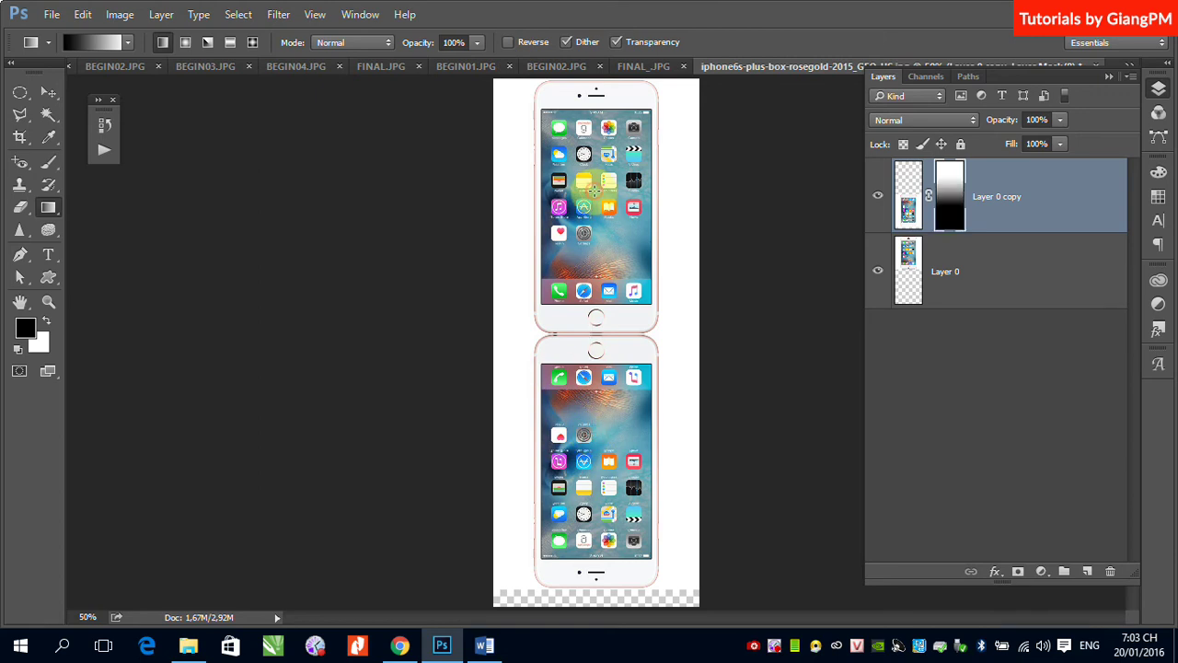
pyautogui.moveTo(597, 451); pyautogui.dragTo(597, 265)
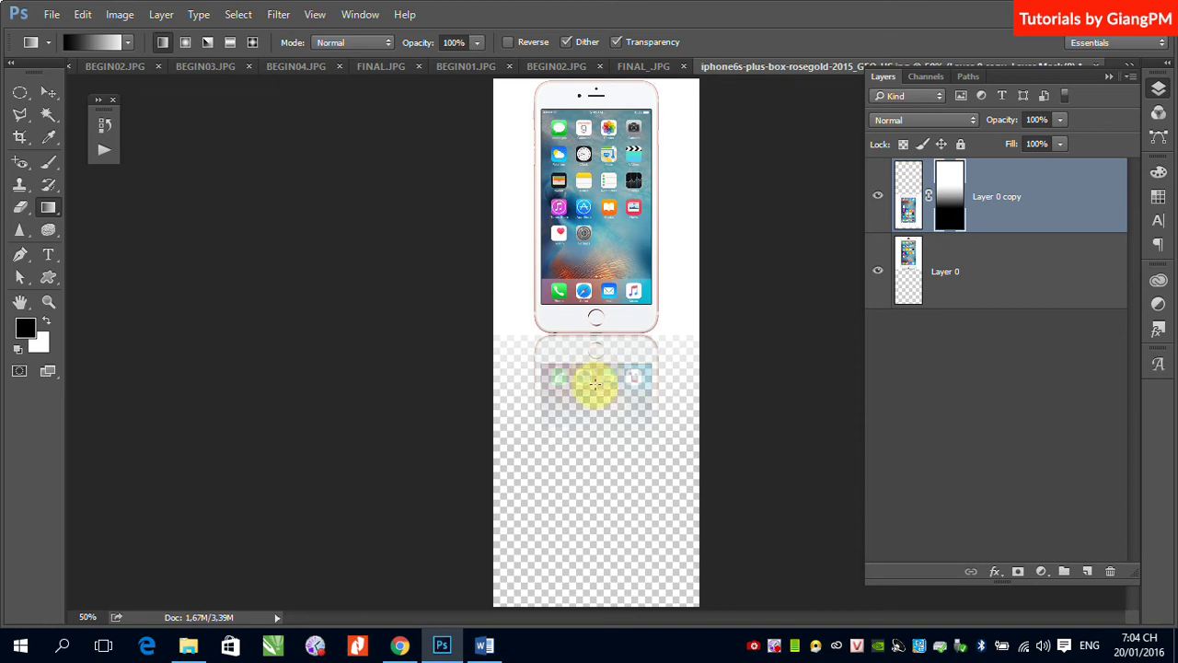
# Add a new layer beneath Layer 0 and fill it with the white background colour.
pyautogui.click(1084, 572)
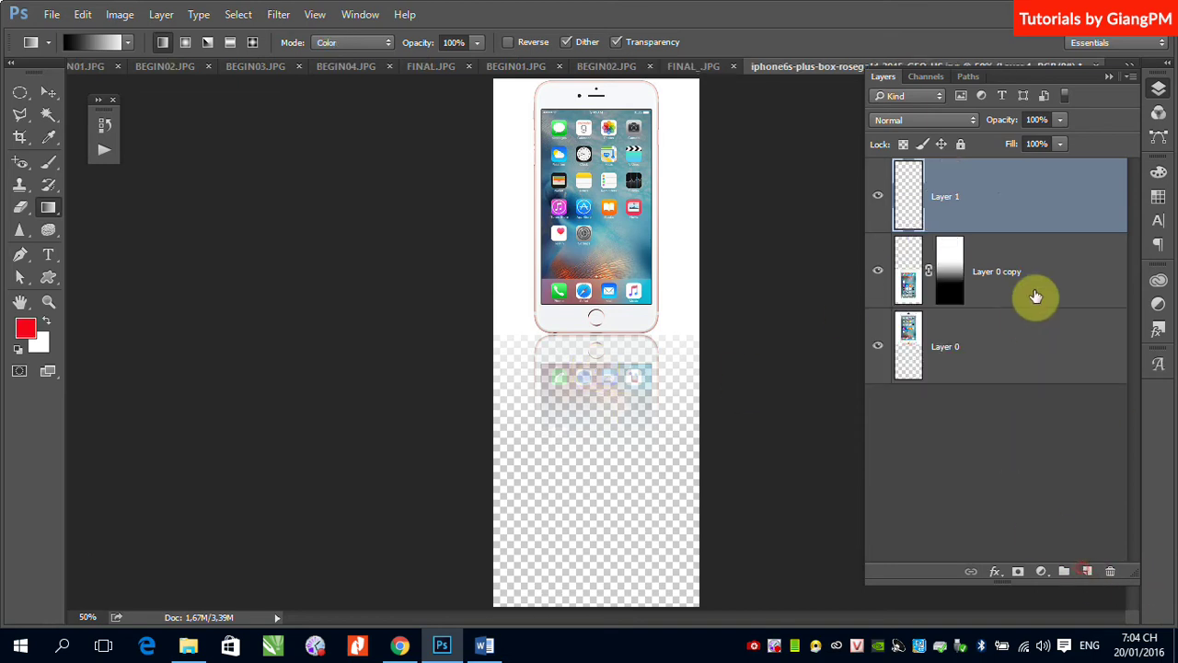
pyautogui.moveTo(1078, 211); pyautogui.dragTo(1043, 406)
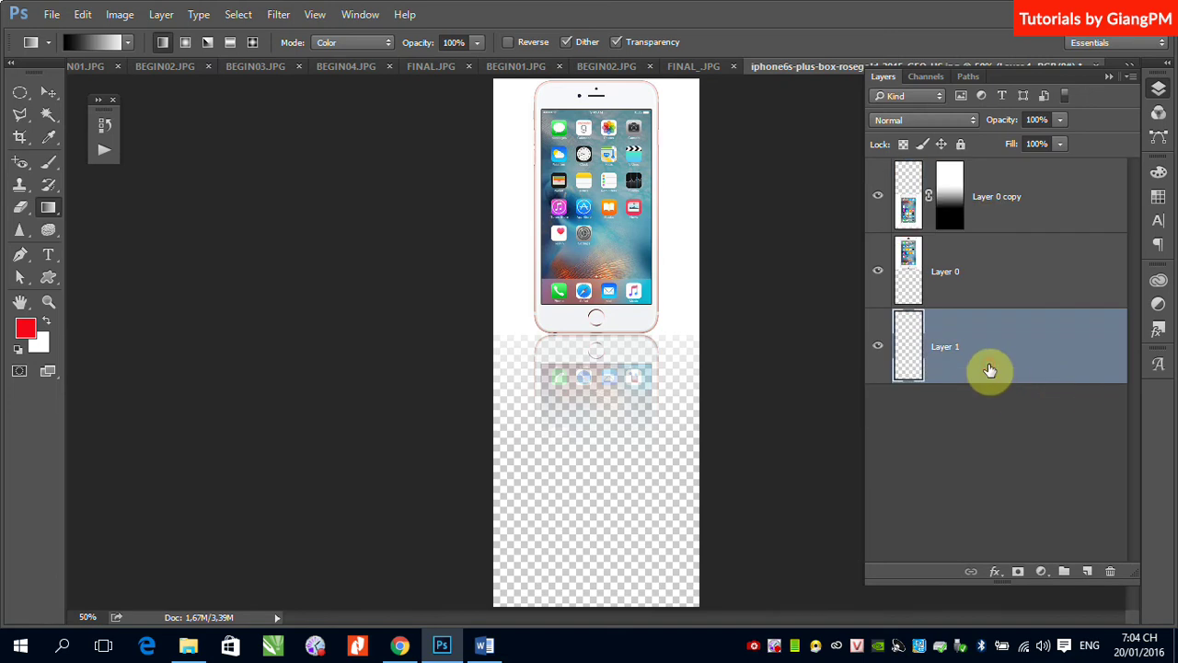
pyautogui.hotkey('ctrl', 'BackSpace')
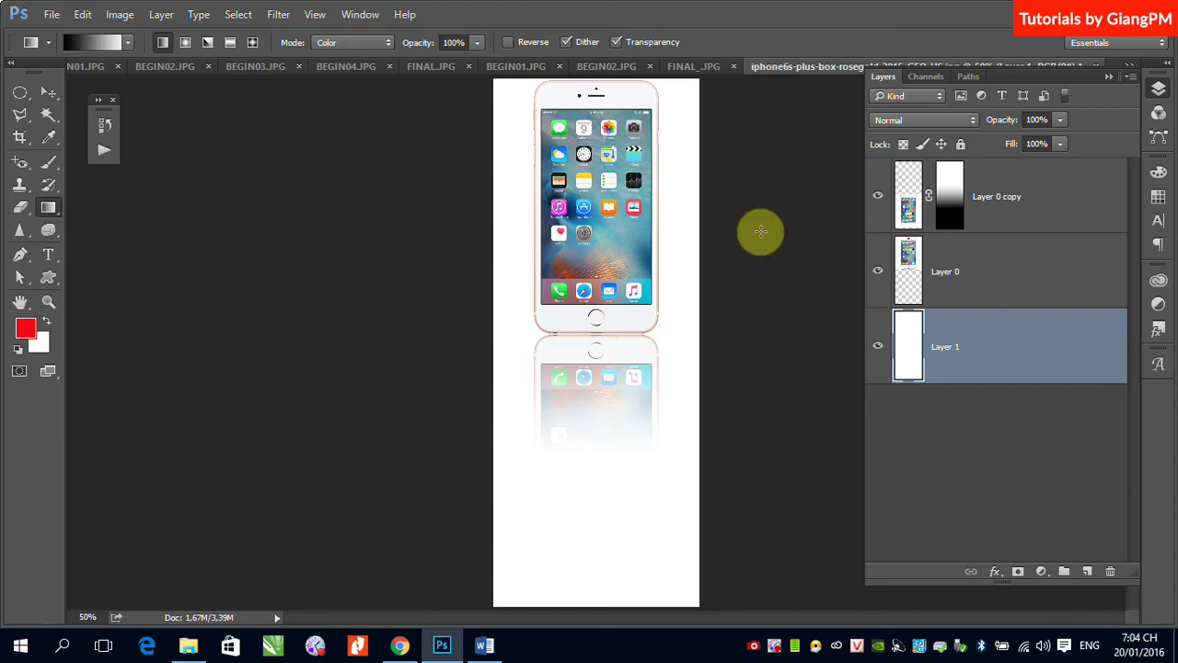
# Redraw the linear gradient on the Layer 0 copy mask at several lengths, finishing with one from just below the reflected dock to the original's home button.
pyautogui.click(953, 197)
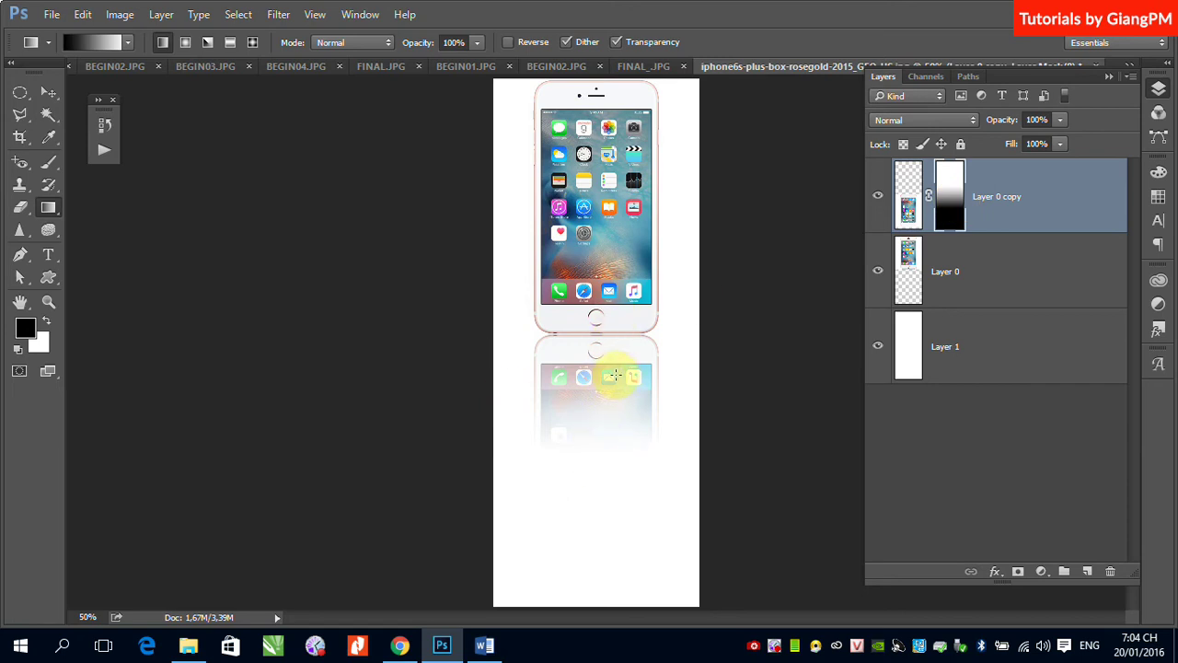
pyautogui.moveTo(602, 333); pyautogui.dragTo(615, 234)
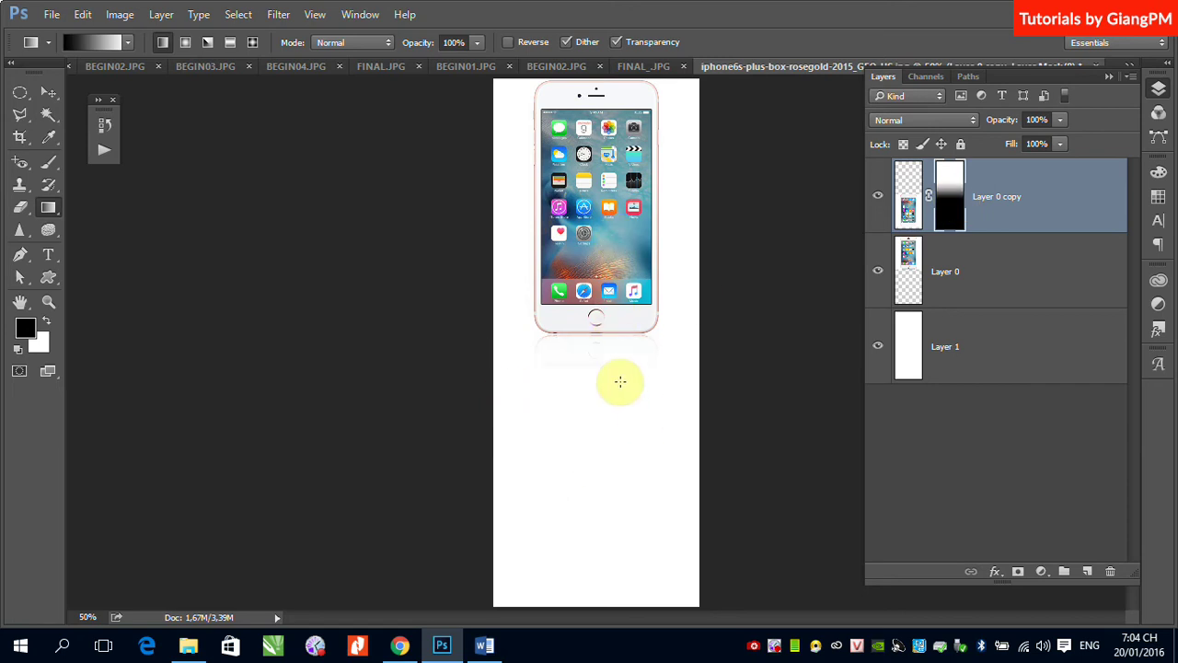
pyautogui.moveTo(608, 363); pyautogui.dragTo(608, 310)
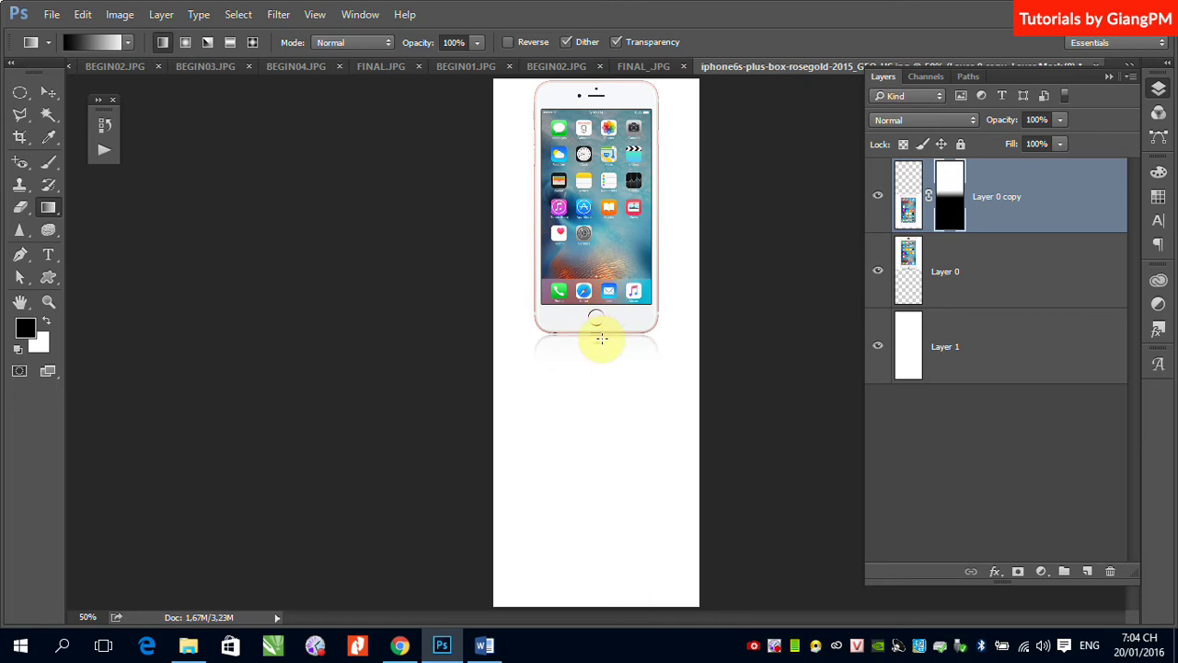
pyautogui.moveTo(587, 455); pyautogui.dragTo(592, 265)
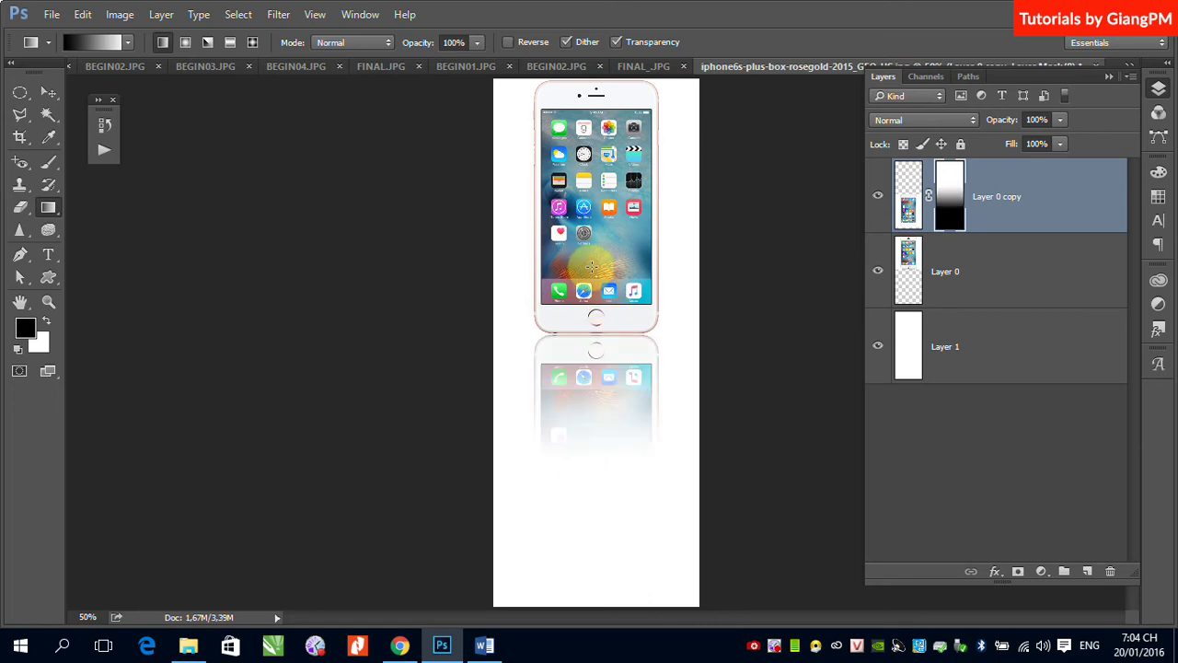
pyautogui.moveTo(599, 580); pyautogui.dragTo(594, 247)
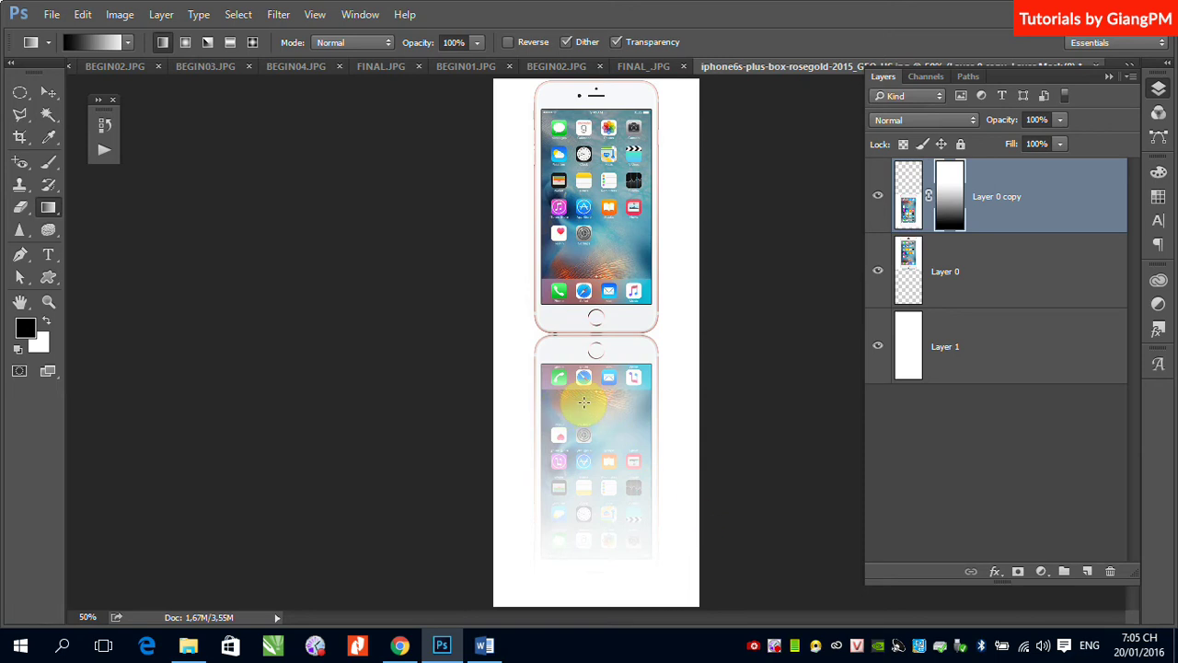
pyautogui.moveTo(583, 402); pyautogui.dragTo(589, 213)
pyautogui.moveTo(594, 394); pyautogui.dragTo(595, 309)
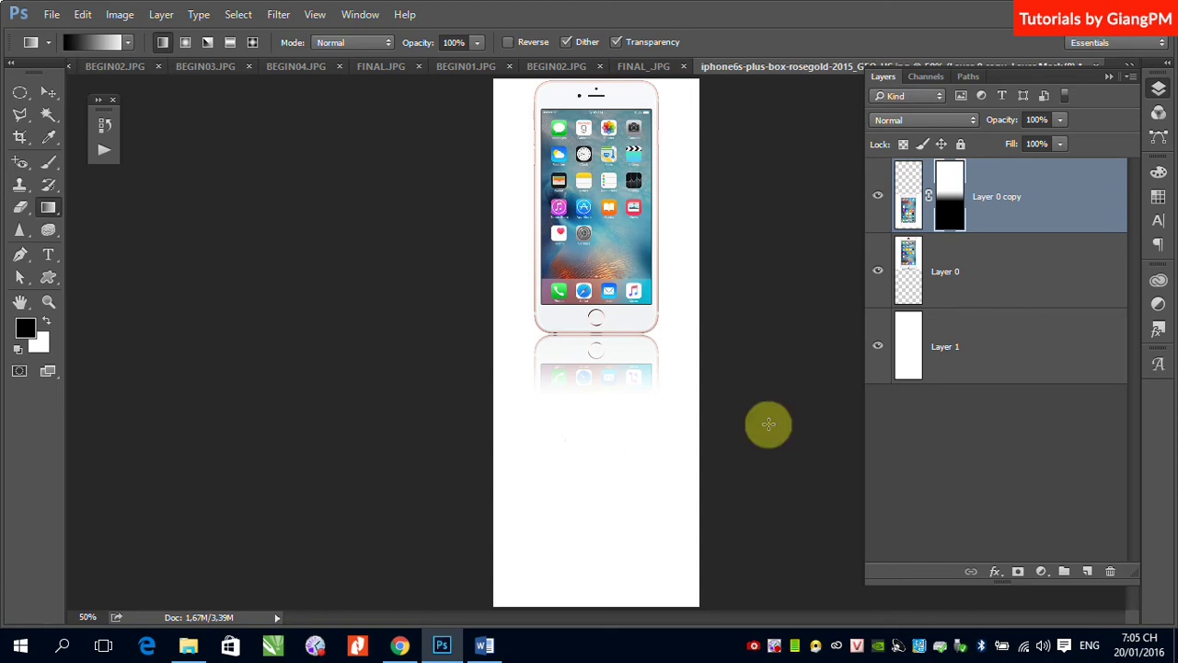
# Open Landscape_79.jpg from the Luu_Desktop folder on the Desktop.
pyautogui.click(52, 15)
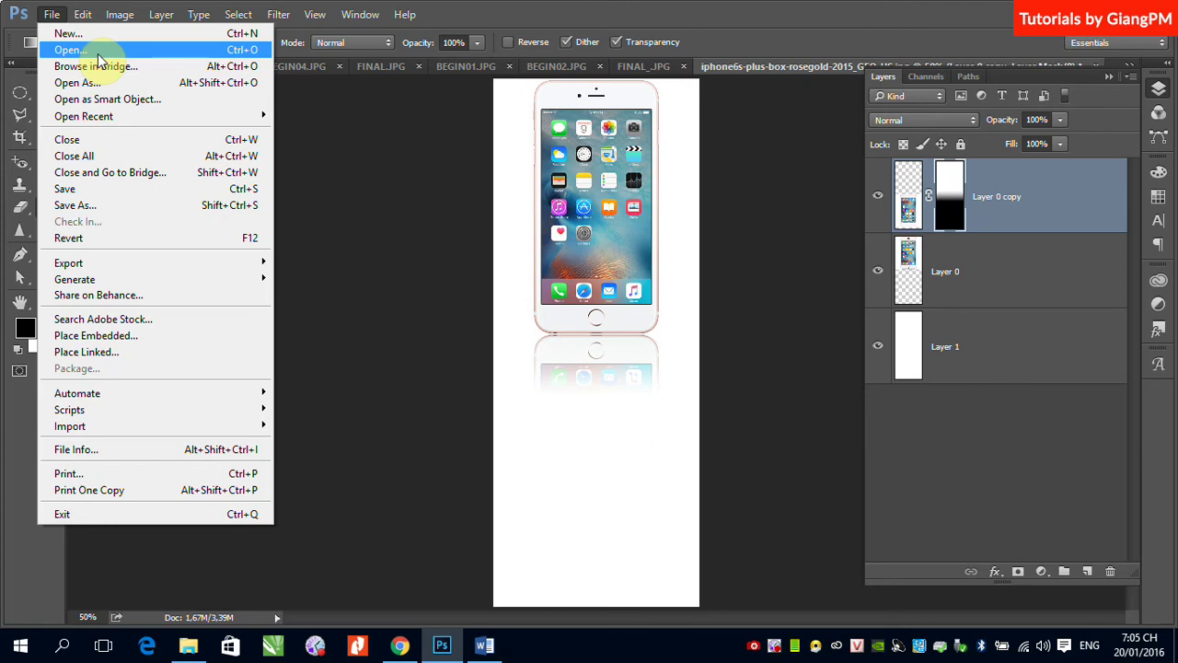
pyautogui.click(430, 258)
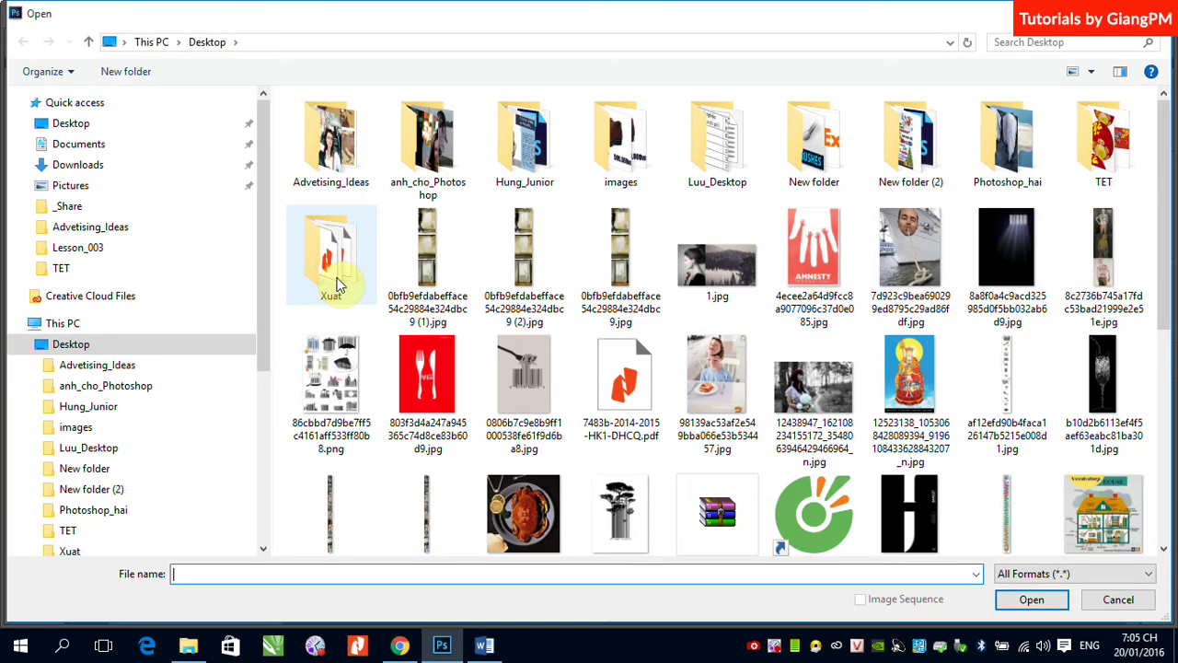
pyautogui.moveTo(1164, 191); pyautogui.dragTo(1168, 216)
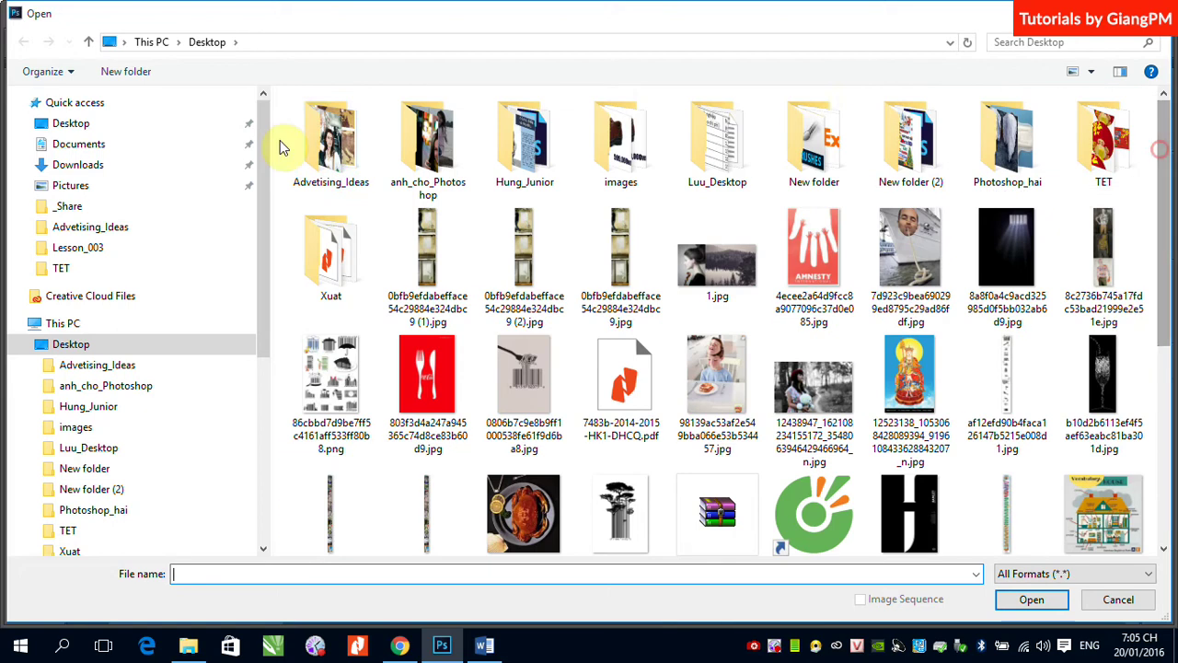
pyautogui.click(117, 390)
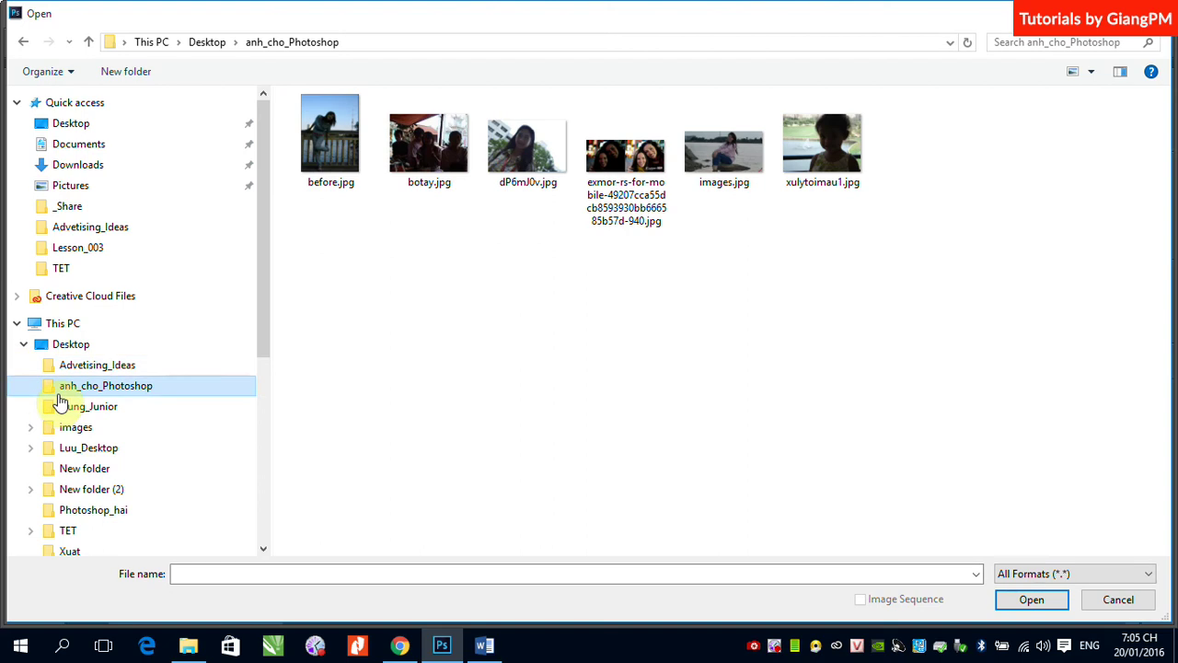
pyautogui.click(262, 283)
pyautogui.scroll(-2, 265, 341)
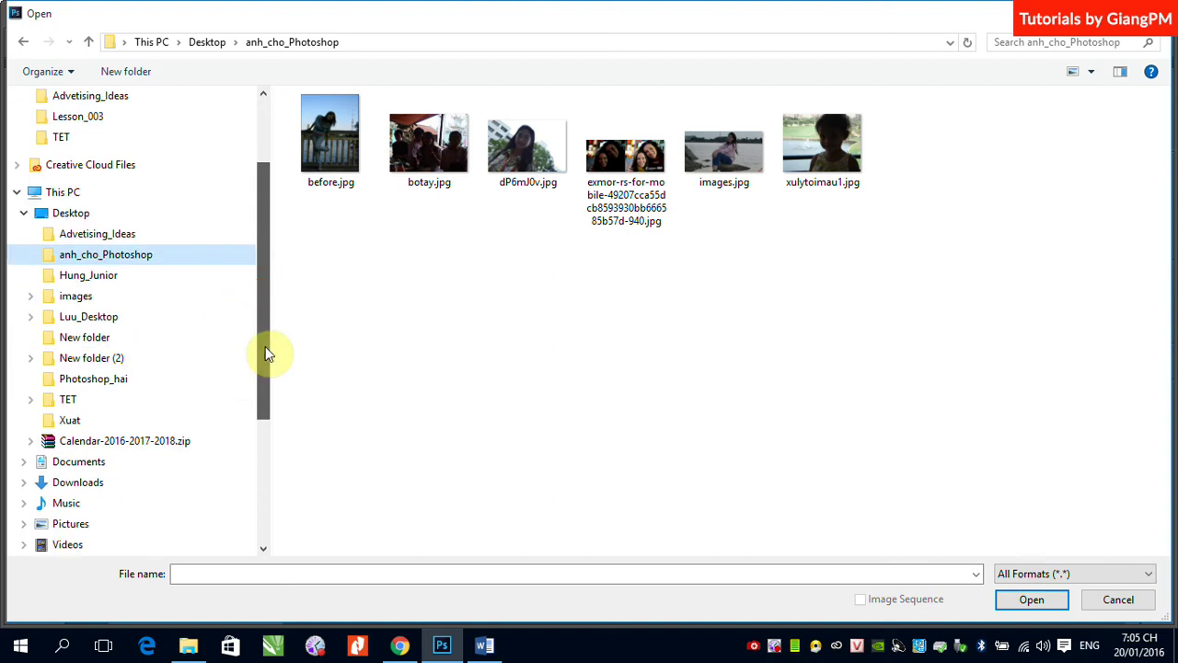
pyautogui.click(77, 317)
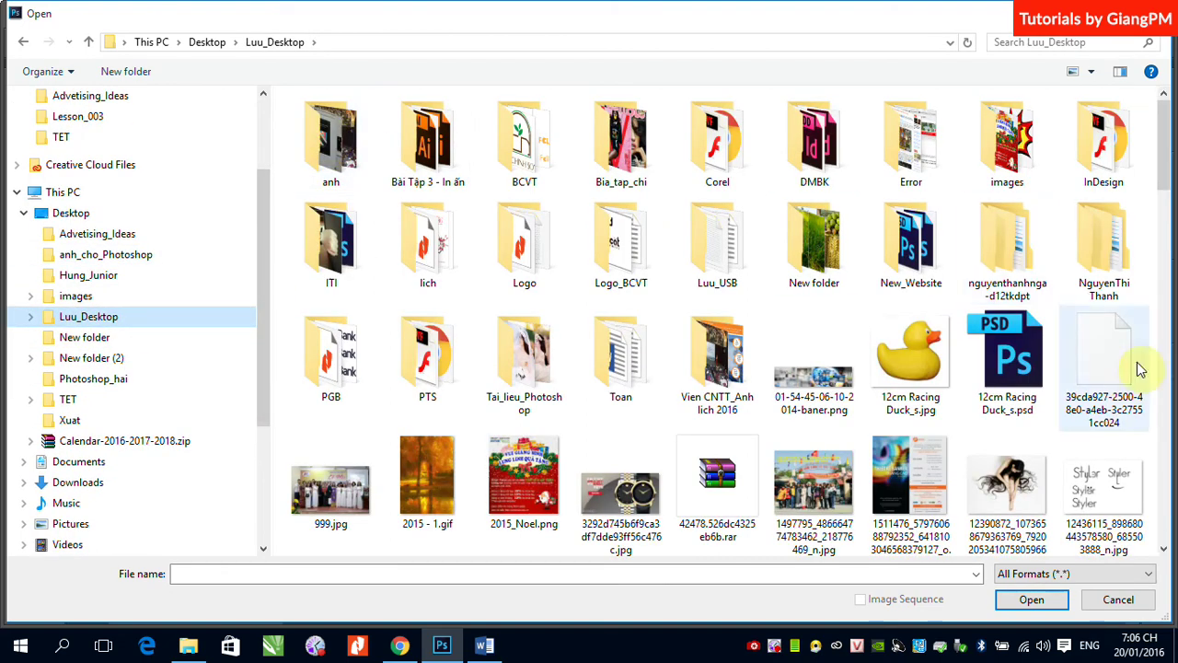
pyautogui.moveTo(1164, 147); pyautogui.dragTo(1171, 207)
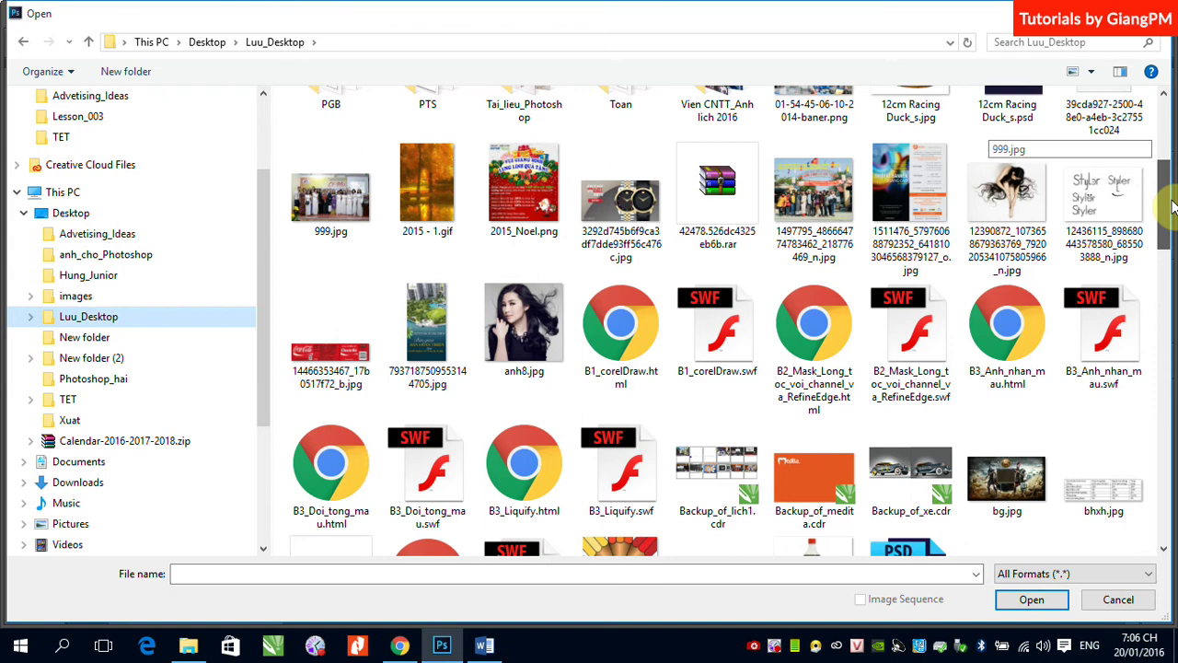
pyautogui.scroll(-2, 1175, 242)
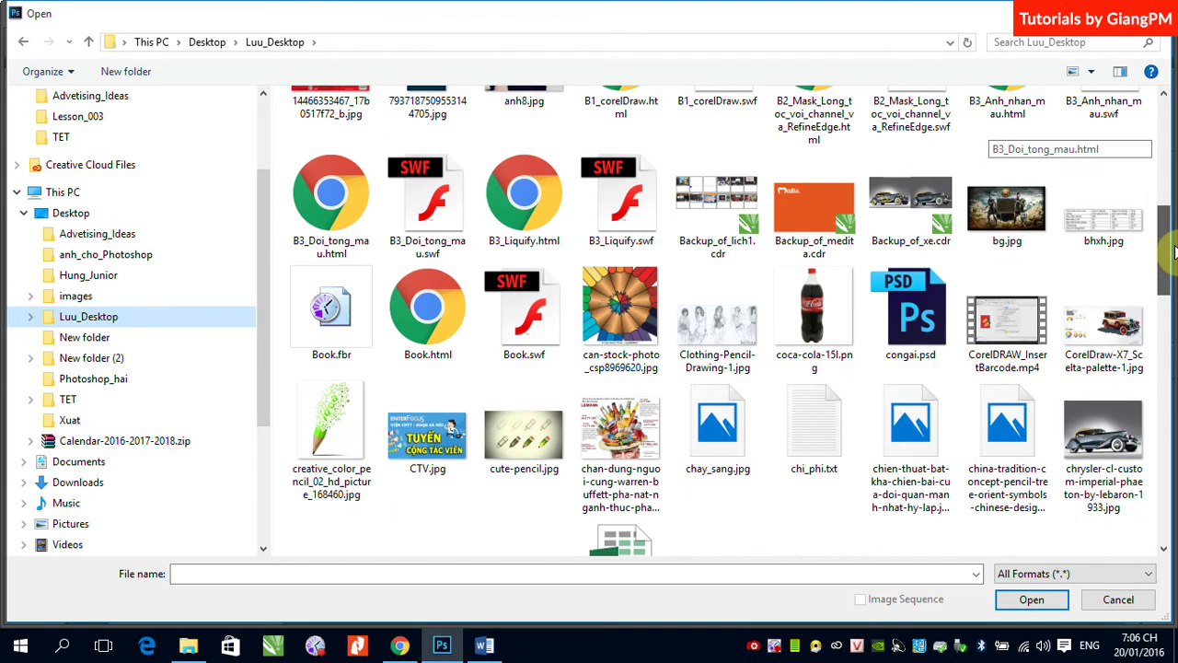
pyautogui.moveTo(1176, 250); pyautogui.dragTo(1172, 349)
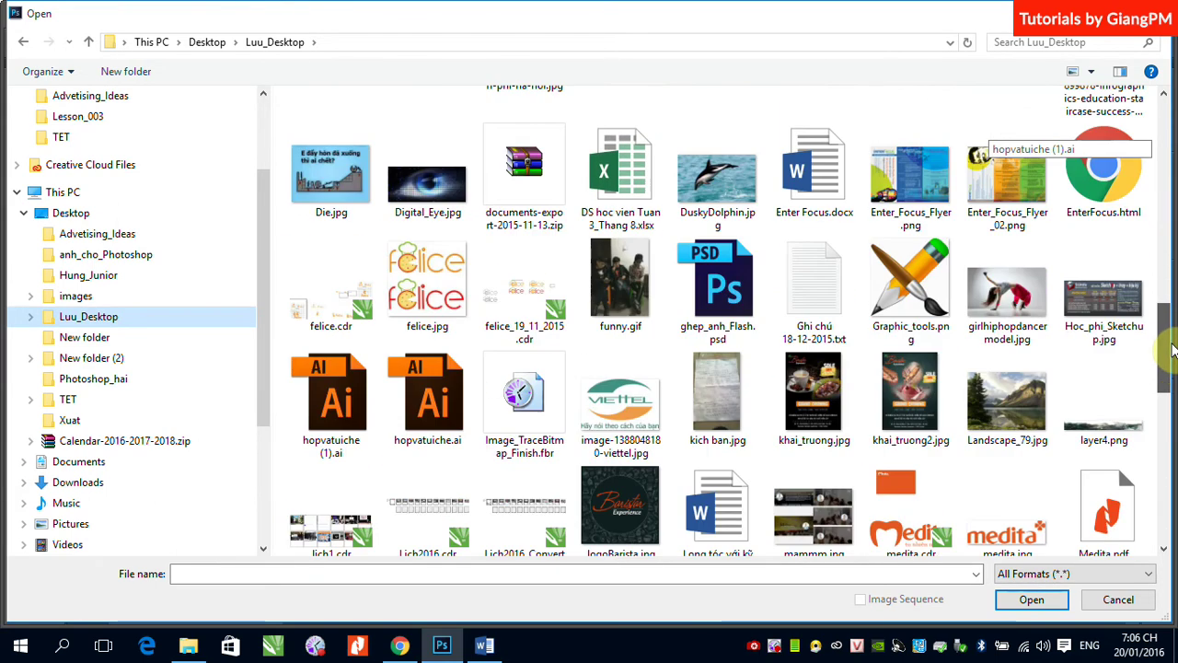
pyautogui.click(1007, 398)
pyautogui.click(1031, 599)
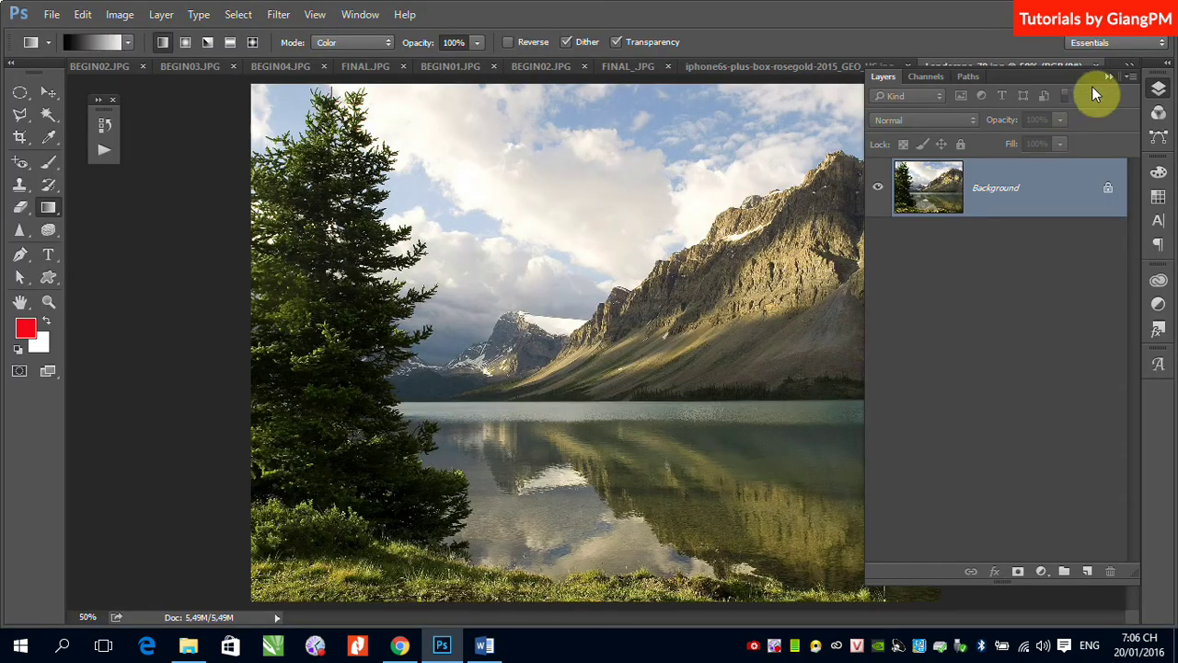
# Add a new empty layer above the landscape's Background layer.
pyautogui.click(1109, 76)
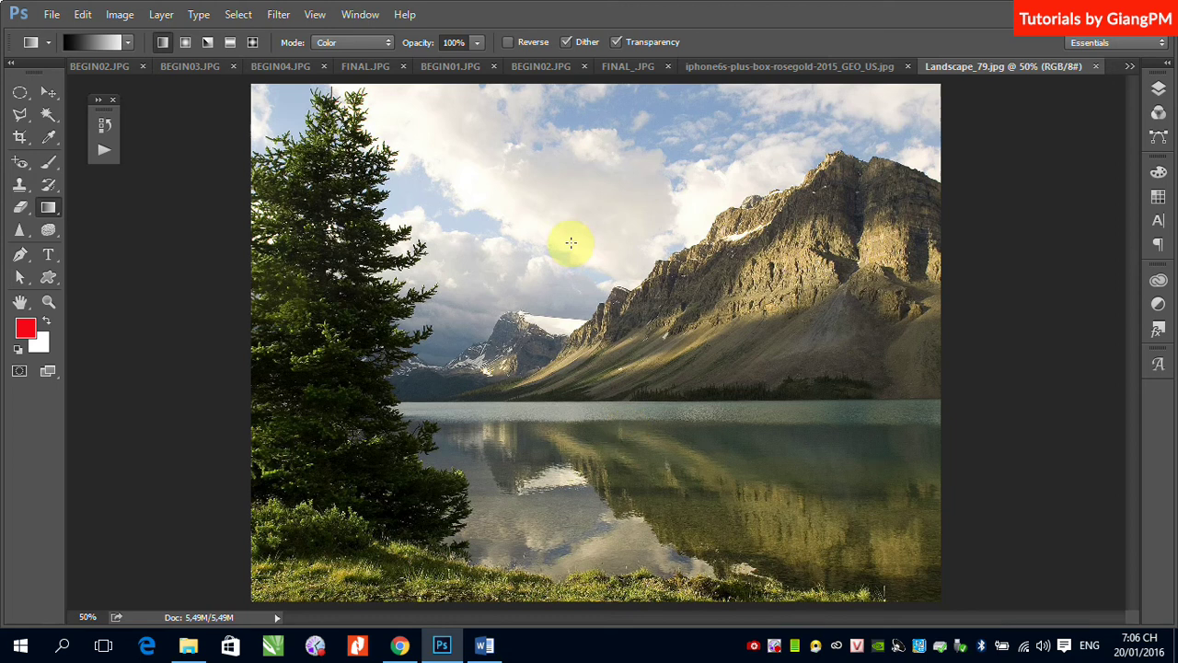
pyautogui.click(1159, 88)
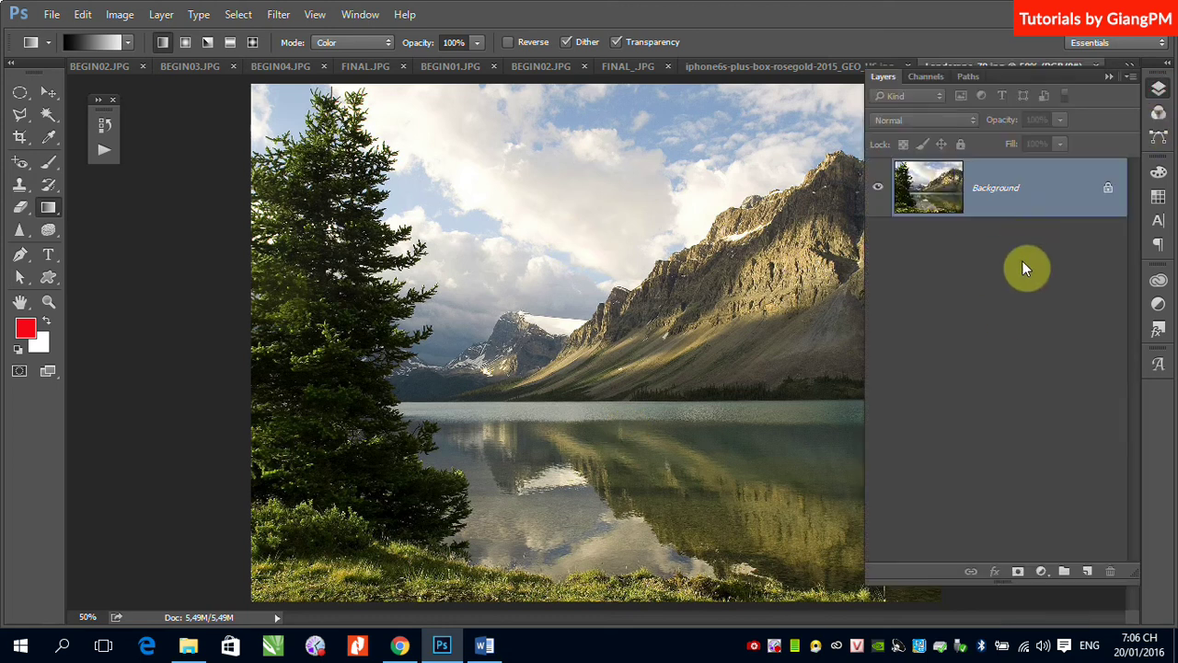
pyautogui.click(1087, 572)
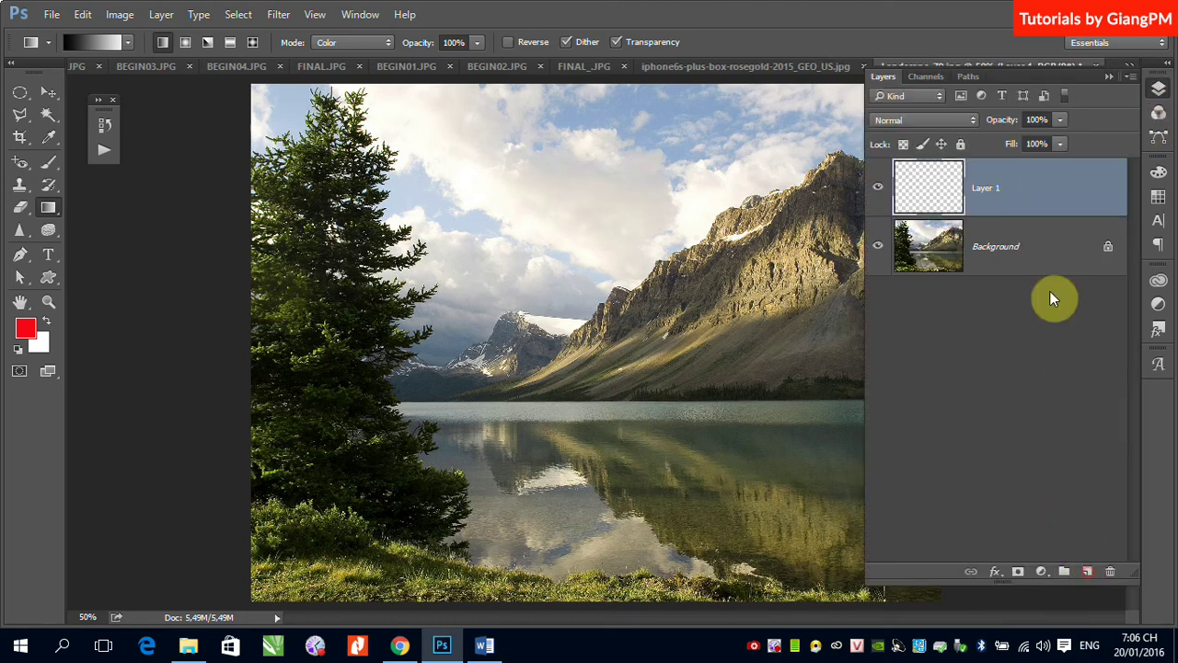
# Load the Transparent Rainbow gradient for editing and bunch its colour stops in the middle, from red at 44% to magenta at 54%.
pyautogui.click(1109, 78)
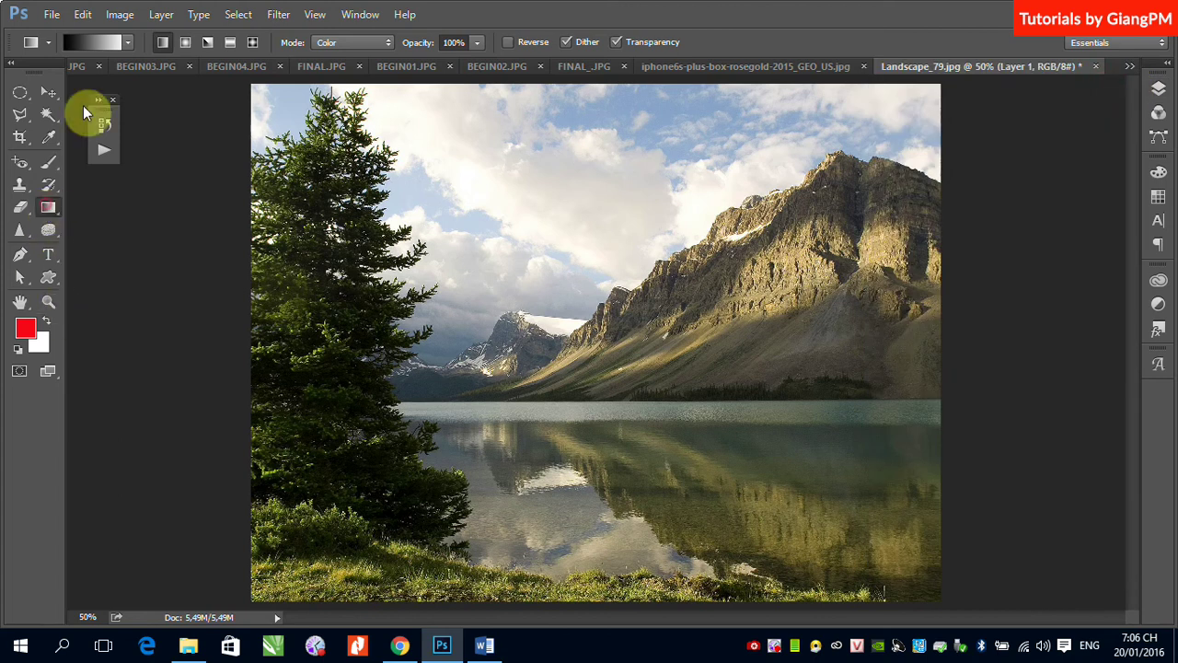
pyautogui.click(97, 45)
pyautogui.click(451, 214)
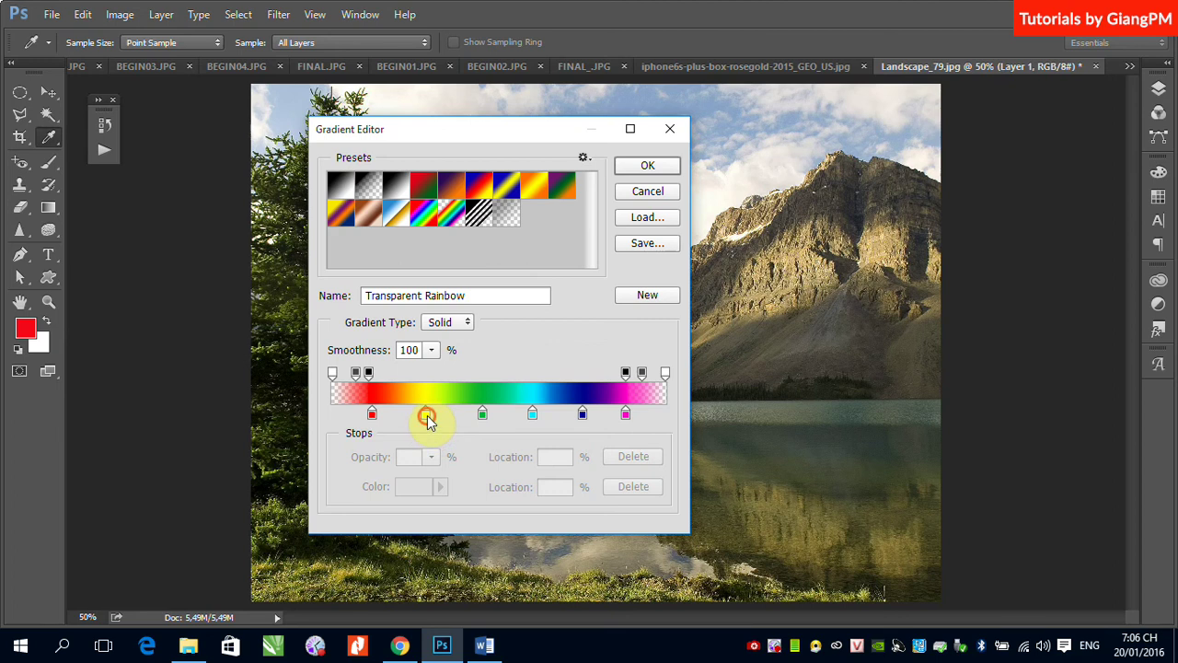
pyautogui.moveTo(426, 417); pyautogui.dragTo(531, 418)
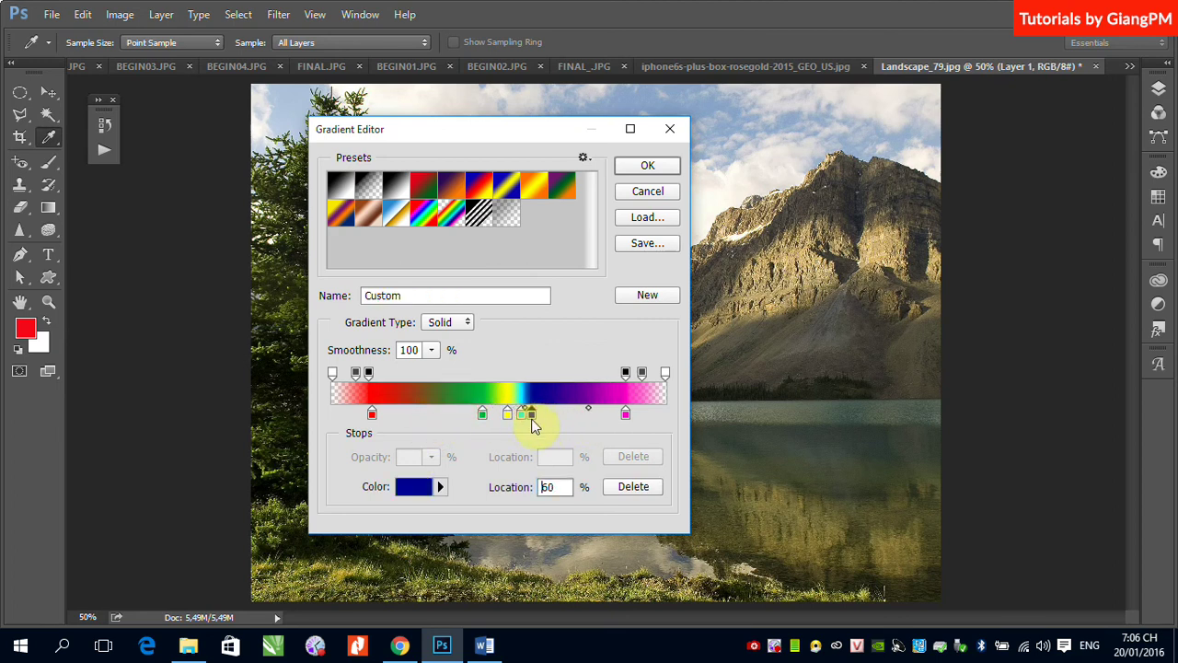
pyautogui.moveTo(625, 422); pyautogui.dragTo(511, 418)
pyautogui.click(509, 419)
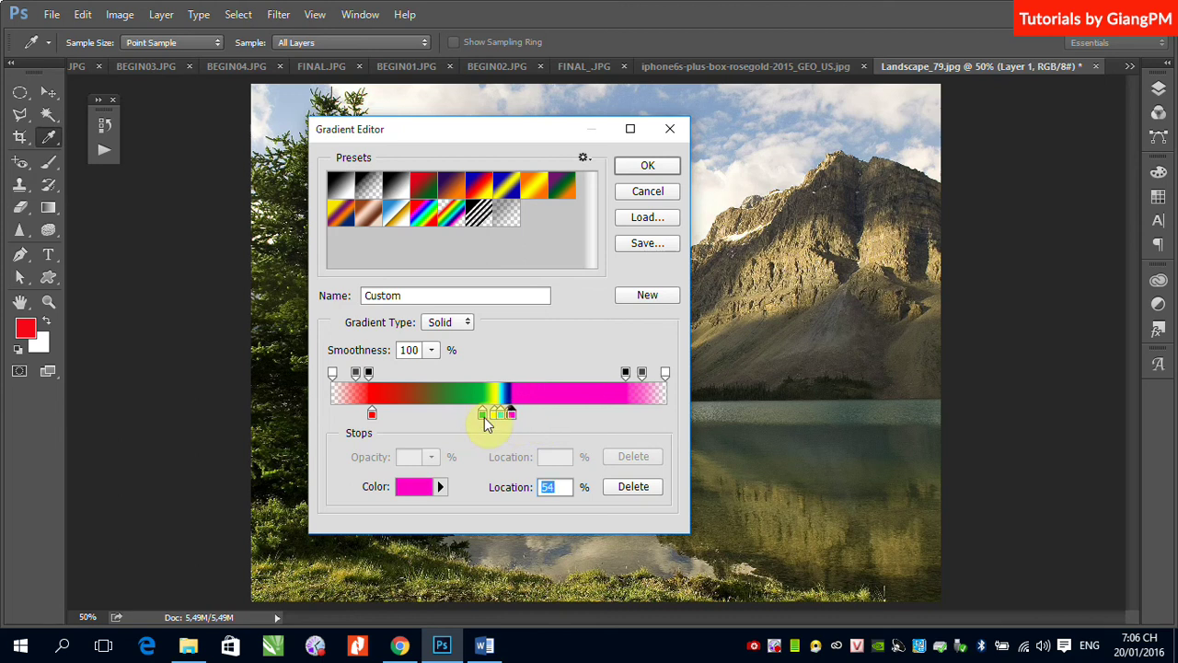
pyautogui.click(485, 414)
pyautogui.moveTo(371, 414); pyautogui.dragTo(465, 420)
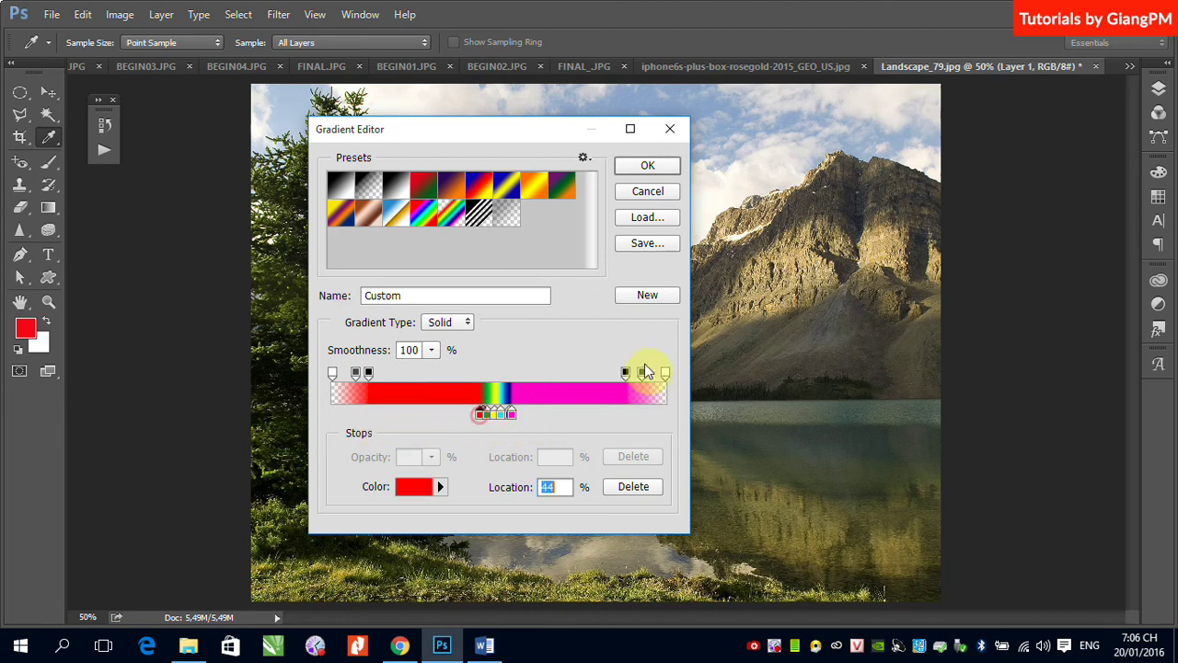
# Move three inner opacity stops to the middle of the gradient: 70% opacity at 49%, 70% at 50% and 50% at 52%.
pyautogui.moveTo(368, 371); pyautogui.dragTo(494, 373)
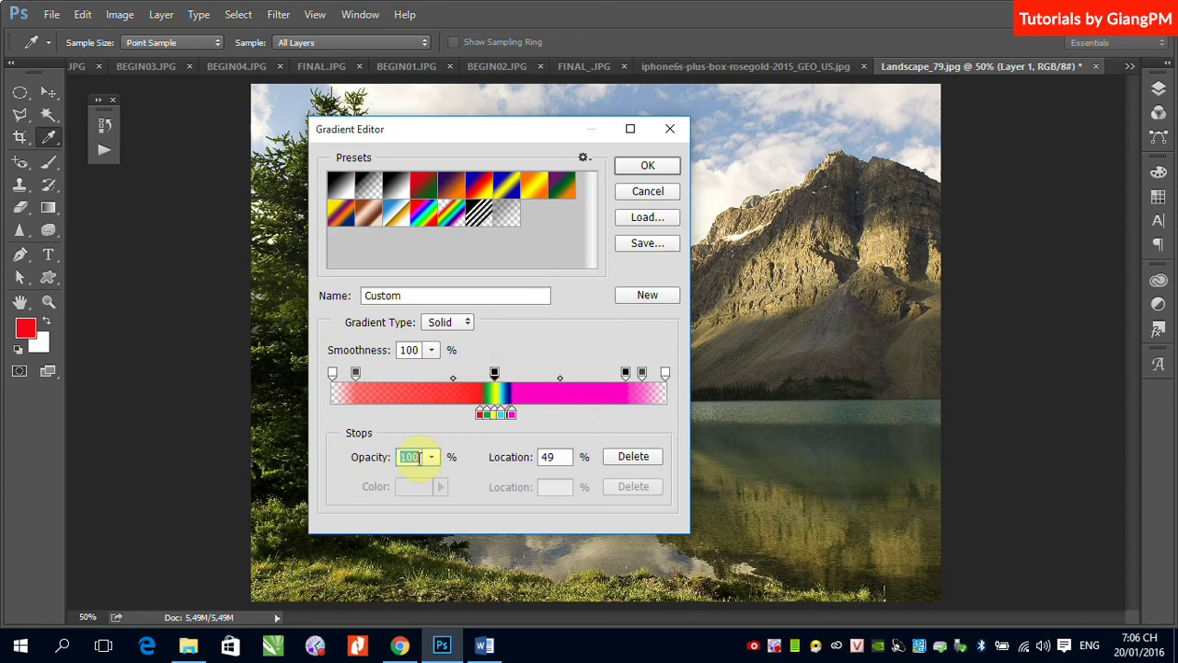
pyautogui.write('70')
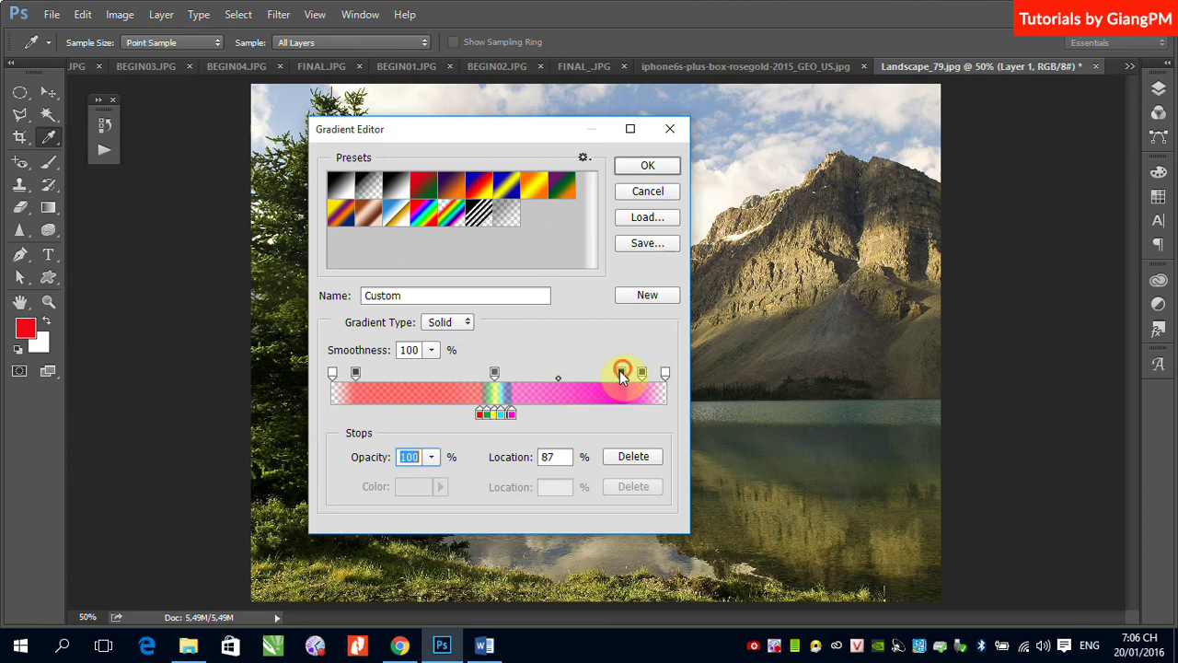
pyautogui.moveTo(622, 374); pyautogui.dragTo(499, 383)
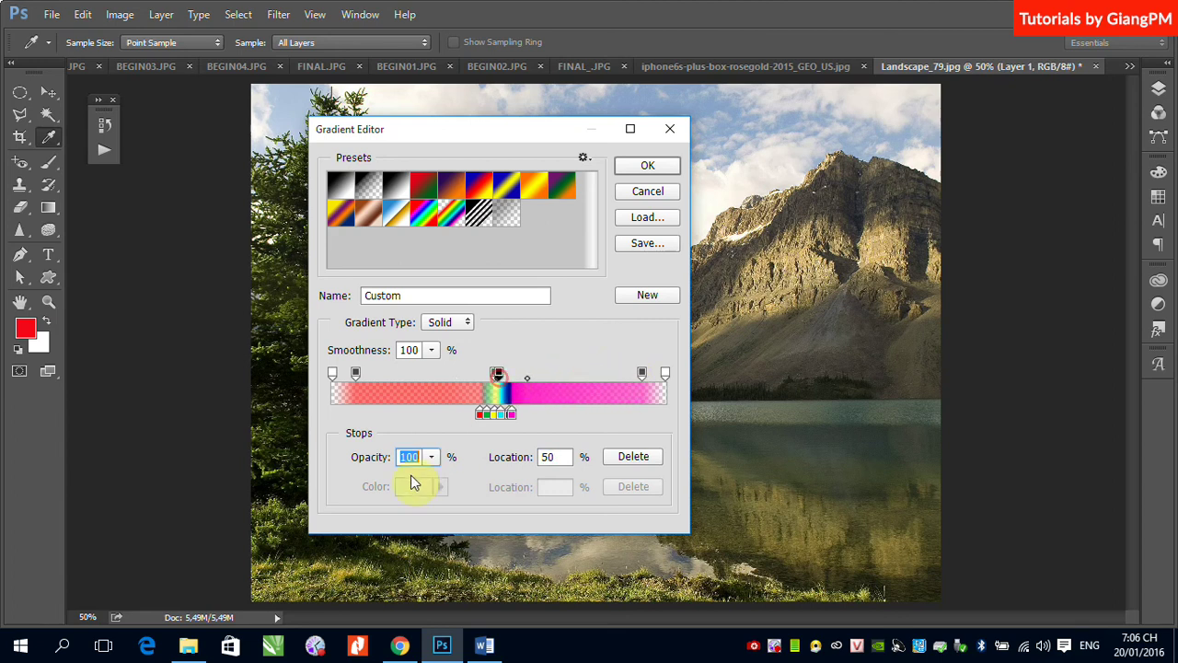
pyautogui.write('70')
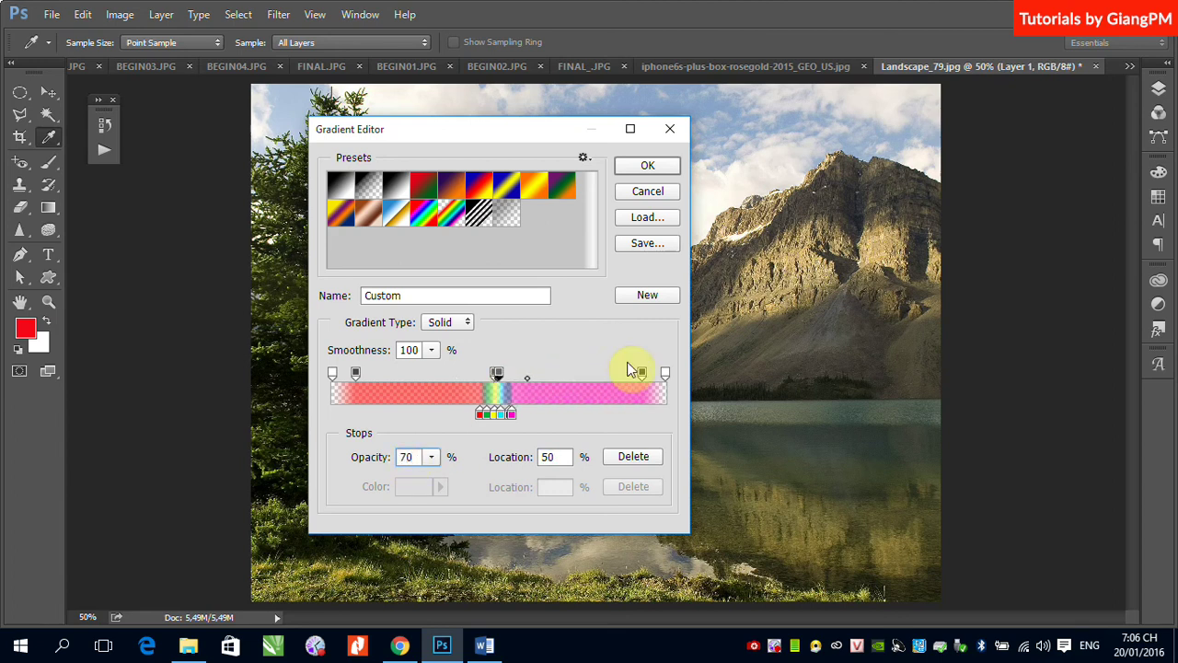
pyautogui.moveTo(591, 381); pyautogui.dragTo(503, 385)
pyautogui.write('50')
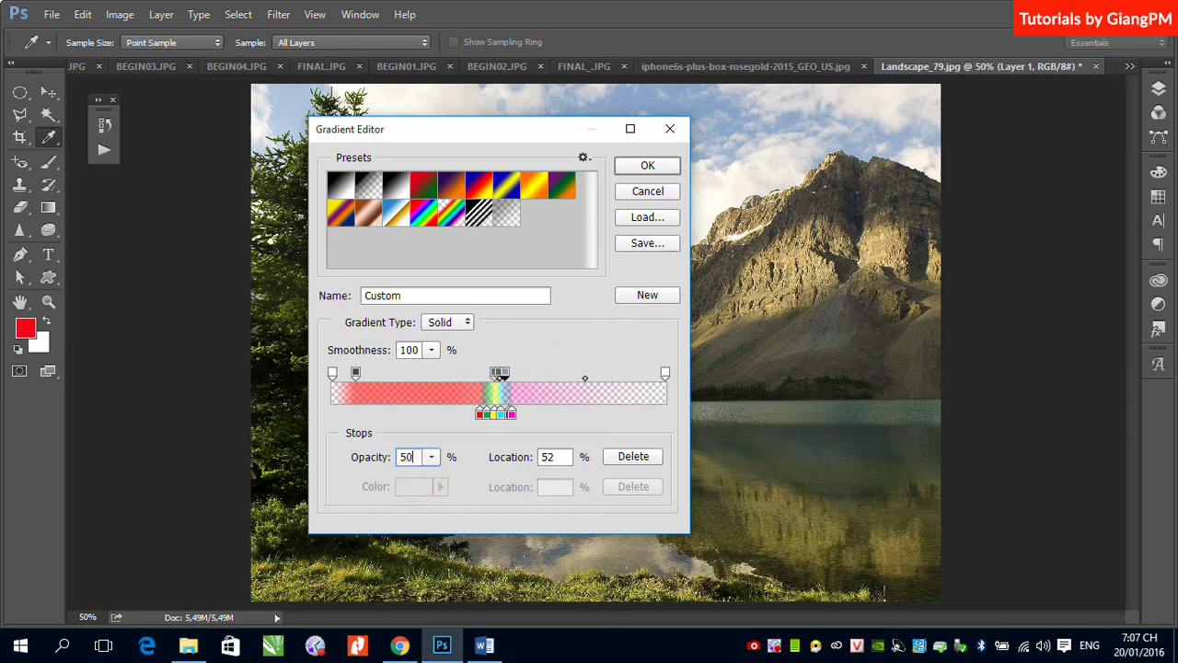
# Close both transparent end stops in on the red and magenta colour stops, place a 50% opacity stop at 46%, and accept the gradient.
pyautogui.click(665, 374)
pyautogui.moveTo(663, 373); pyautogui.dragTo(521, 394)
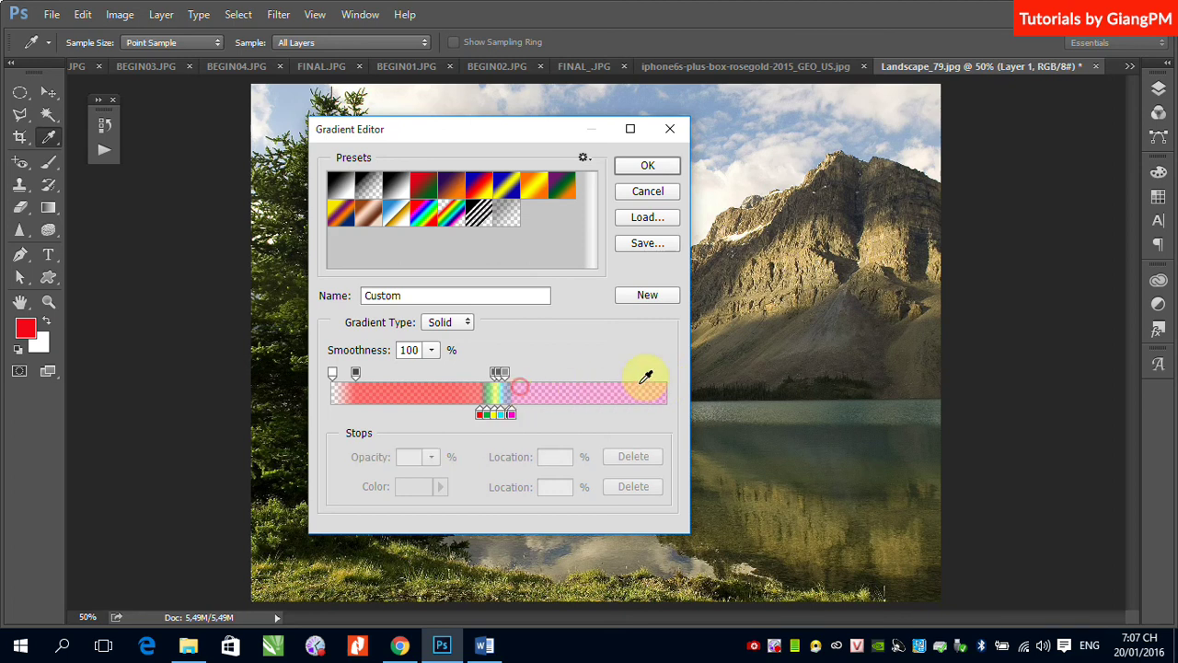
pyautogui.moveTo(644, 392); pyautogui.dragTo(566, 379)
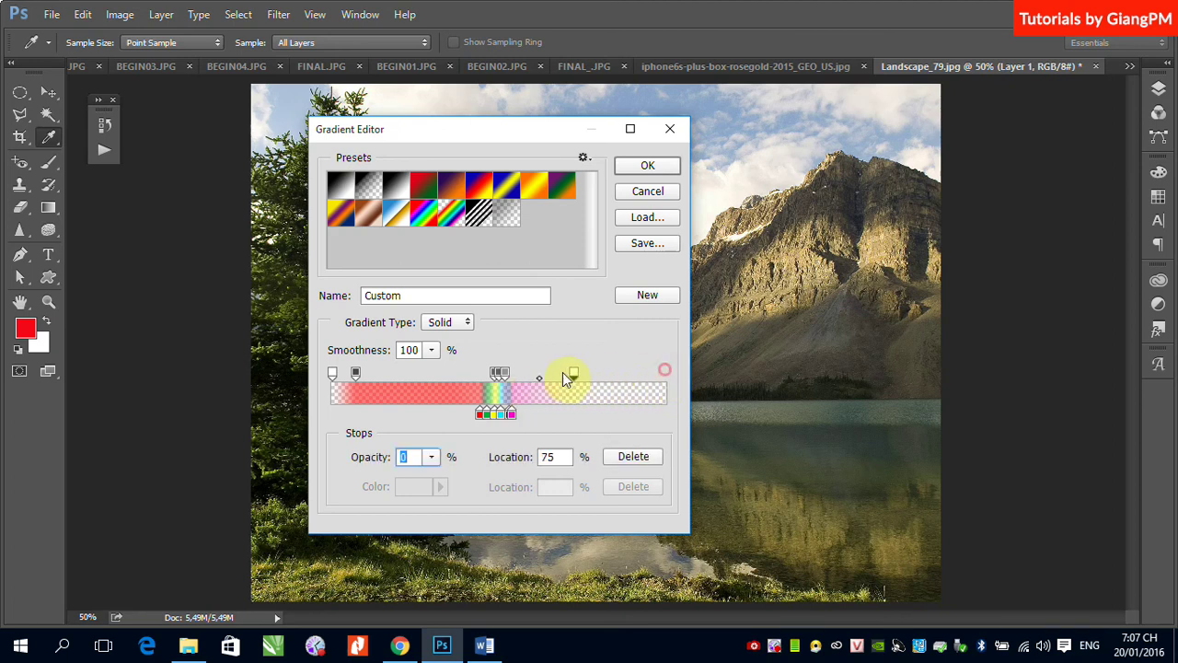
pyautogui.moveTo(355, 371); pyautogui.dragTo(487, 371)
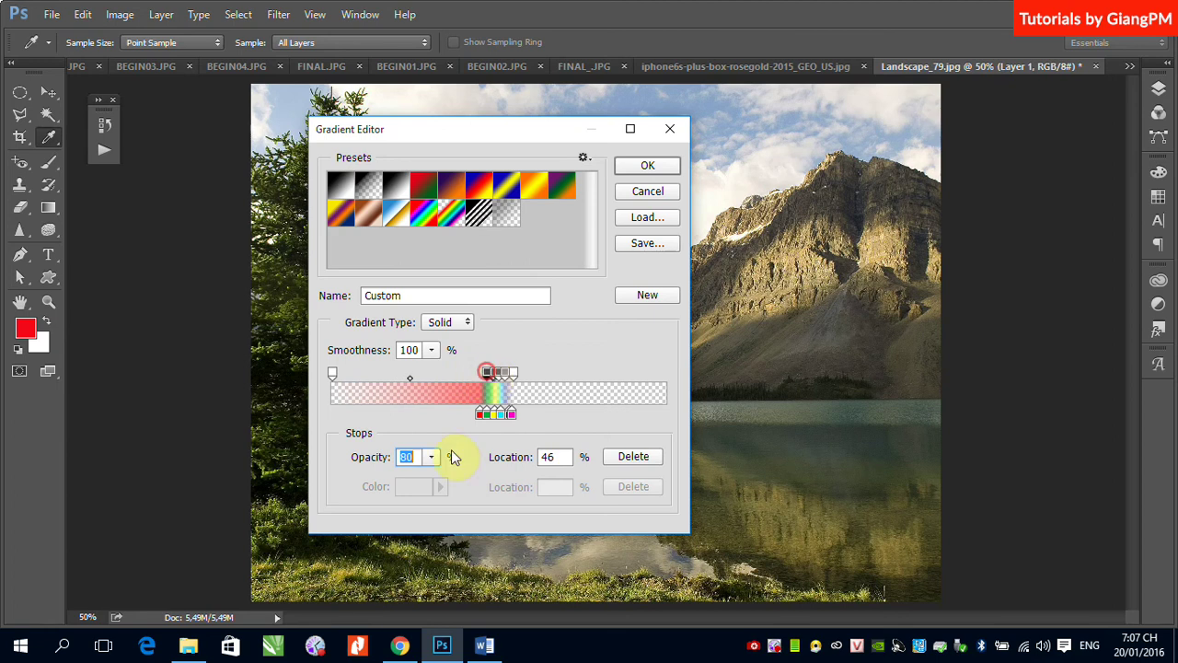
pyautogui.write('50')
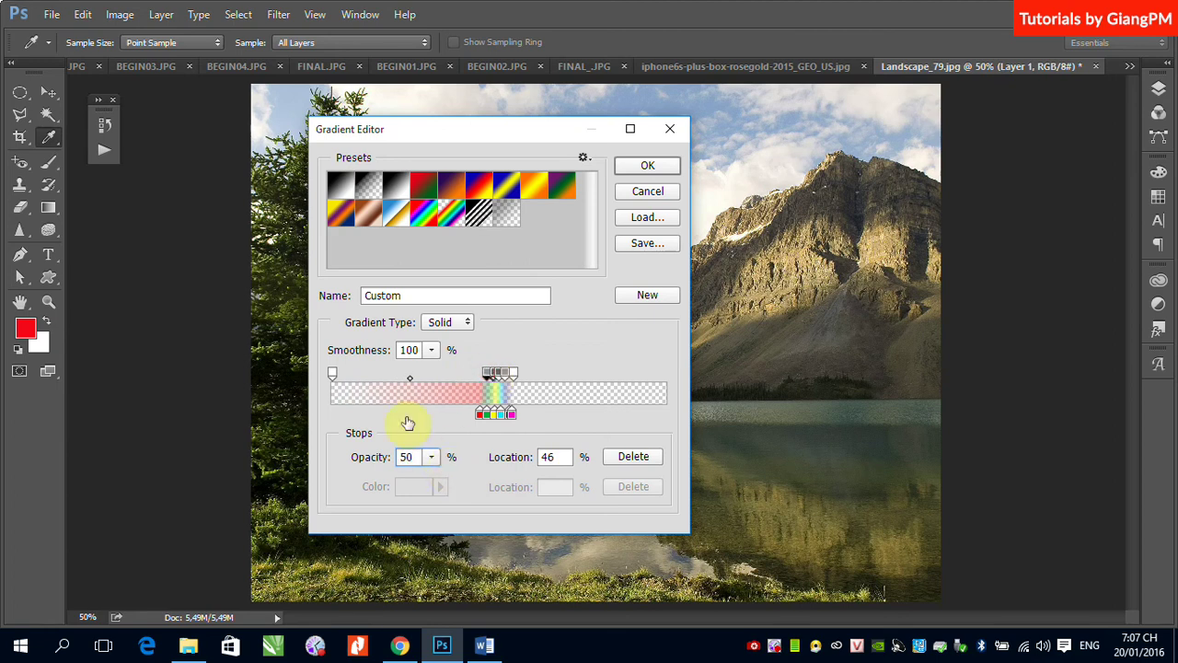
pyautogui.moveTo(332, 372); pyautogui.dragTo(474, 387)
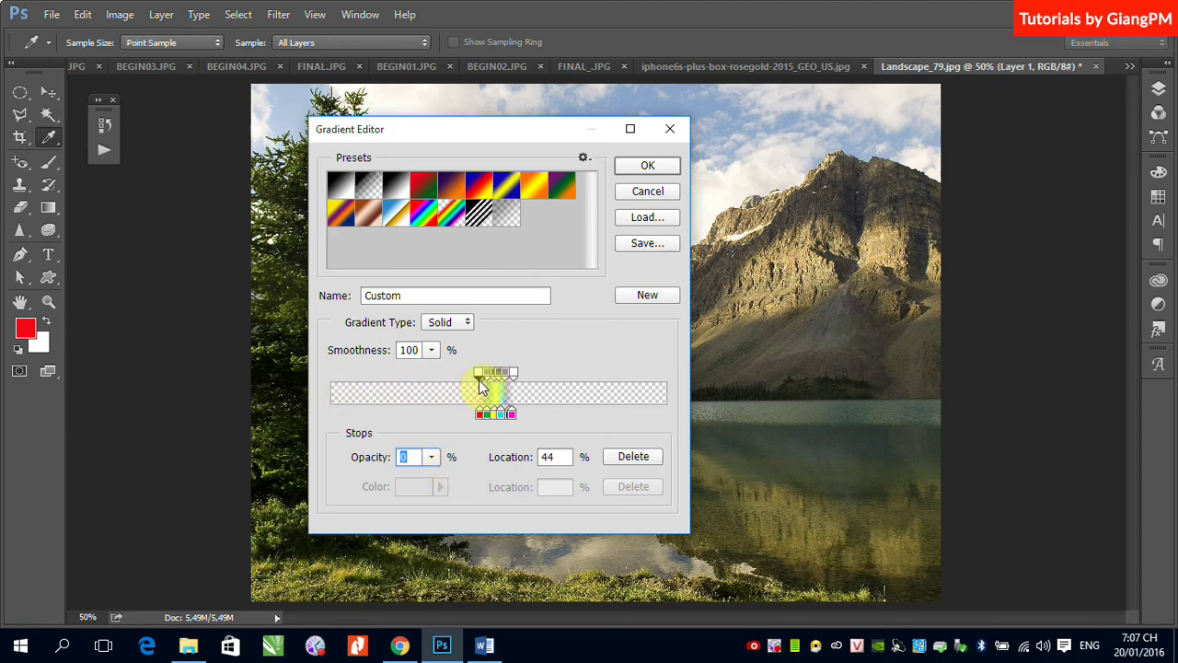
pyautogui.click(647, 166)
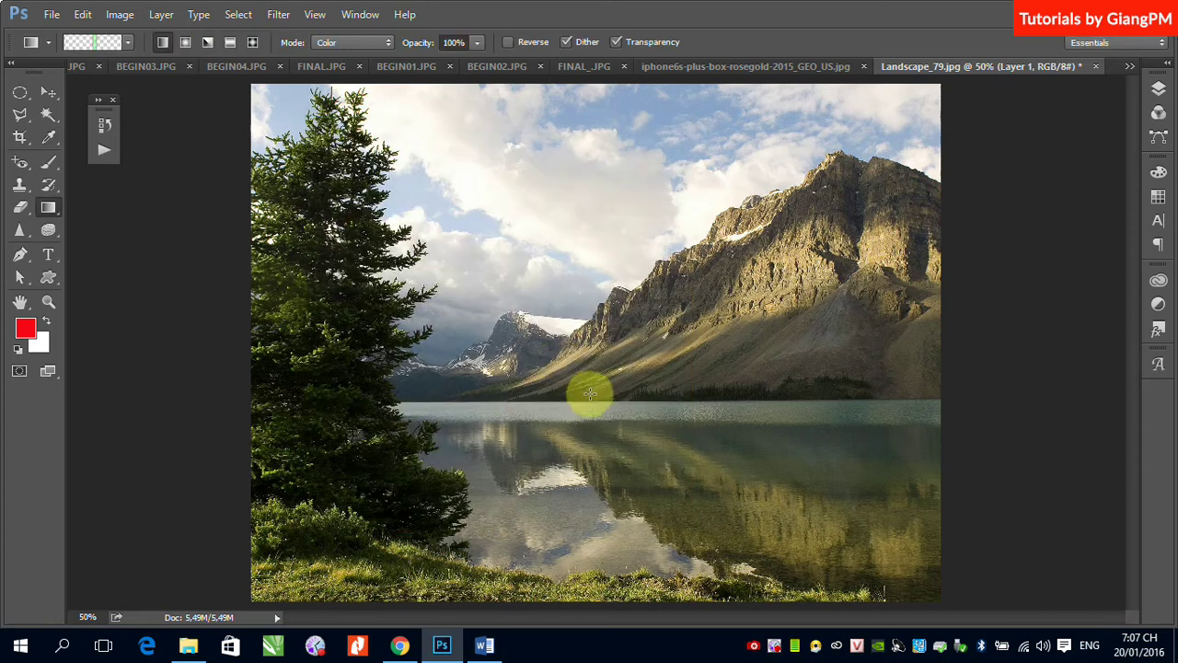
# Draw the rainbow gradient as a radial gradient on Layer 1, from the lake's far shoreline up to the photo's upper edge.
pyautogui.click(1159, 89)
pyautogui.click(925, 189)
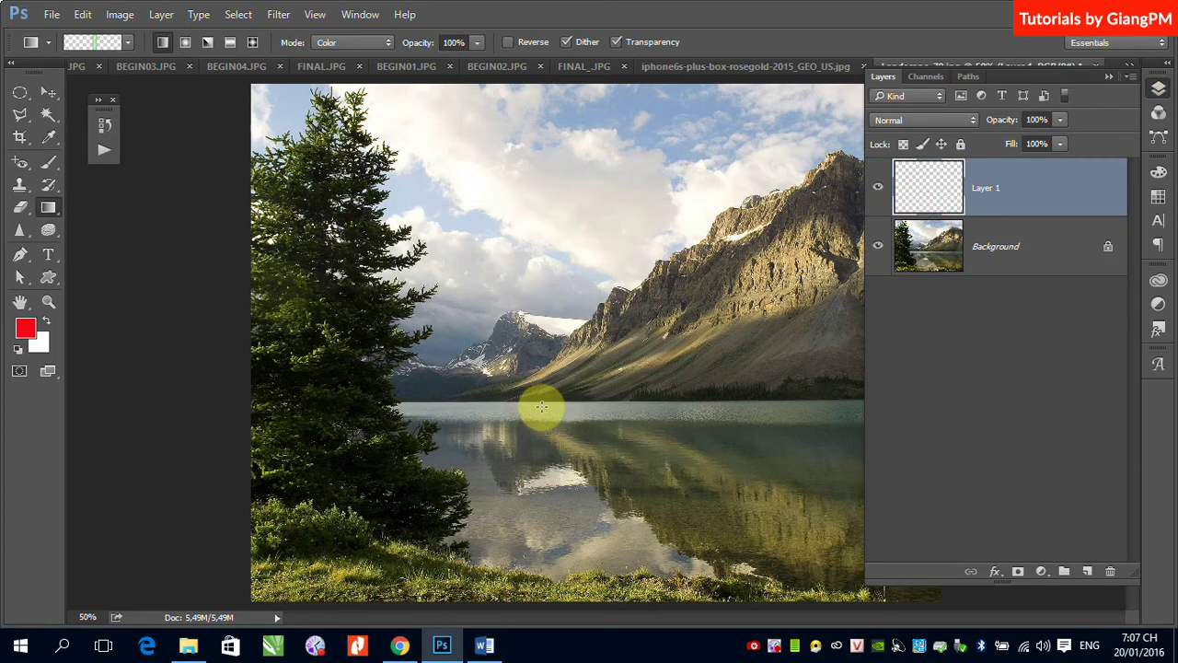
pyautogui.moveTo(541, 398); pyautogui.dragTo(553, 86)
pyautogui.hotkey('ctrl', 'z')
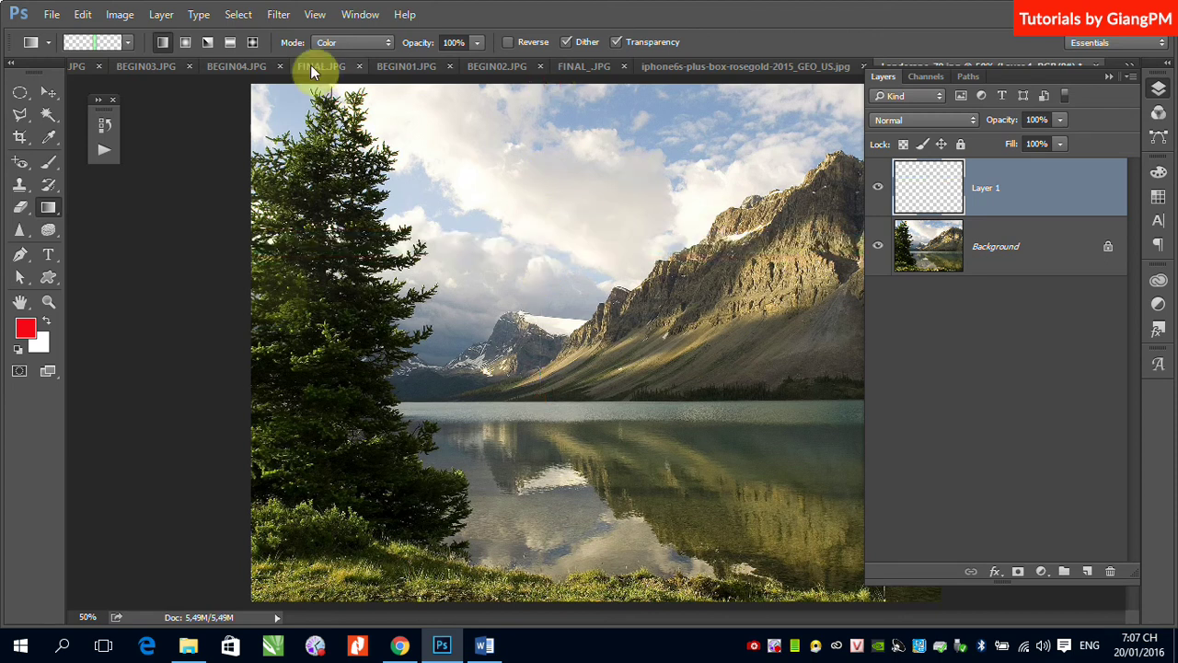
pyautogui.click(185, 41)
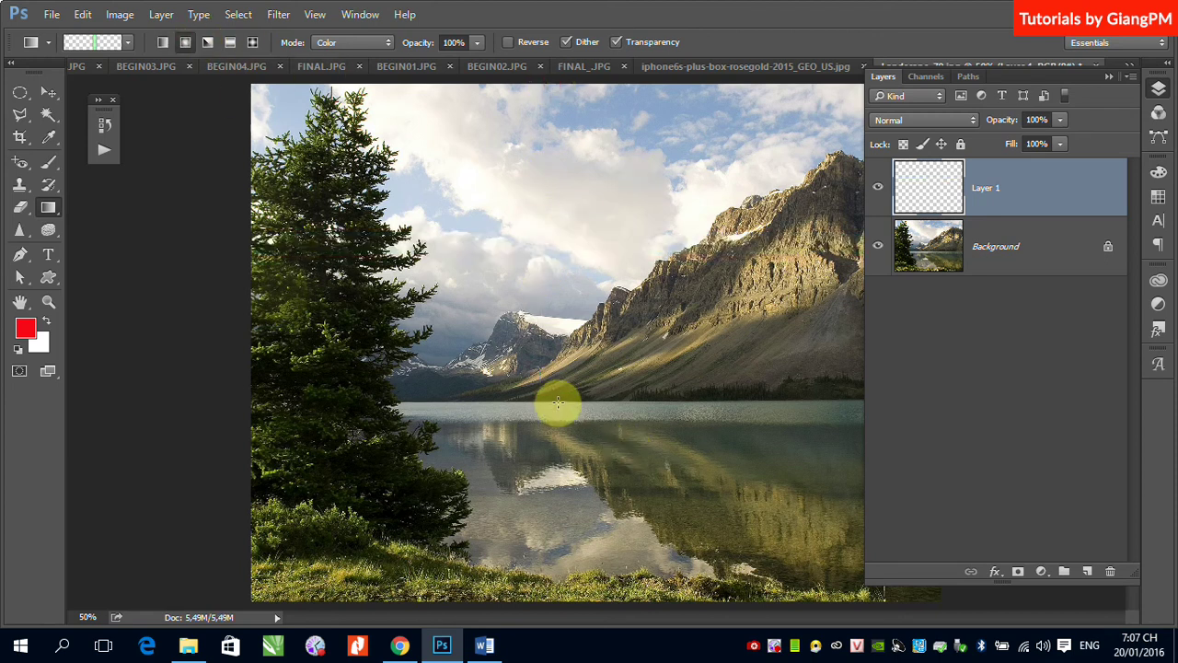
pyautogui.moveTo(558, 401); pyautogui.dragTo(590, 81)
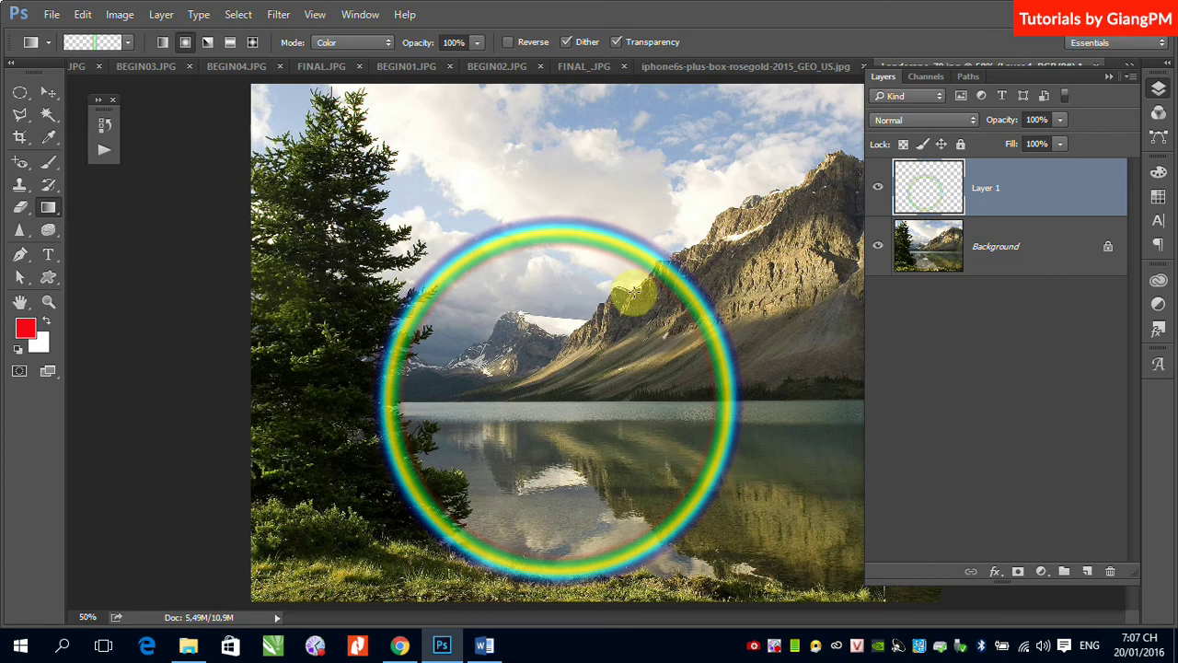
# Move the rainbow ring to several positions in the scene, finishing with its upper arc in the sky and its right side over the mountain.
pyautogui.click(48, 93)
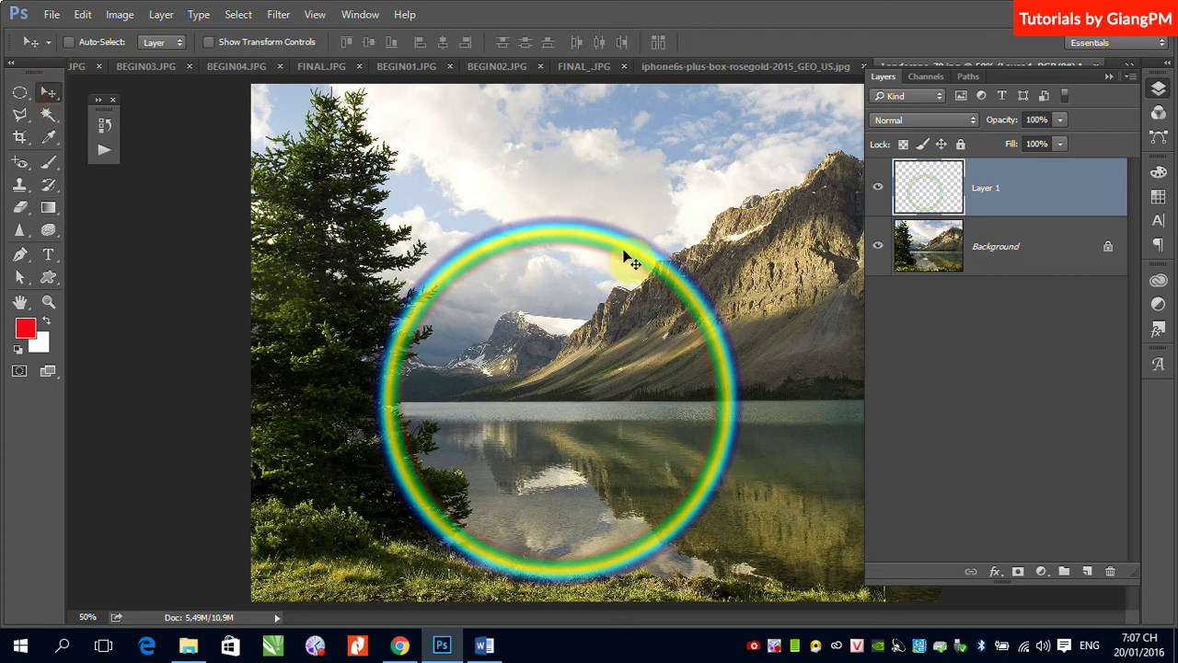
pyautogui.moveTo(620, 251); pyautogui.dragTo(678, 184)
pyautogui.click(1110, 77)
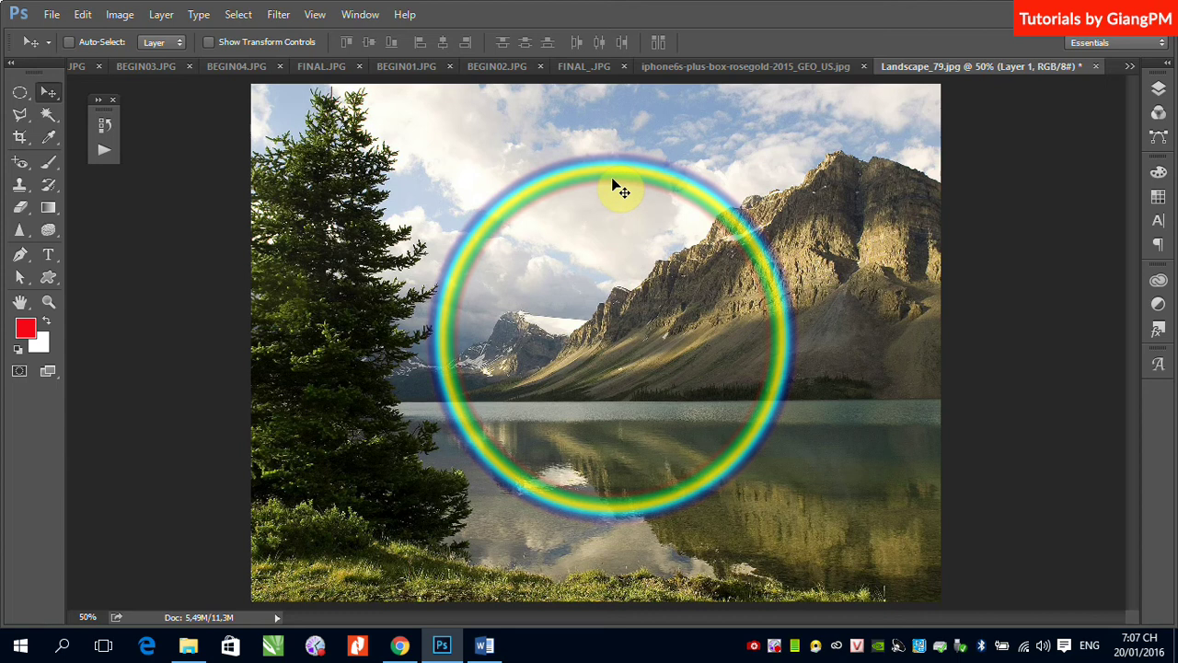
pyautogui.moveTo(615, 184); pyautogui.dragTo(716, 113)
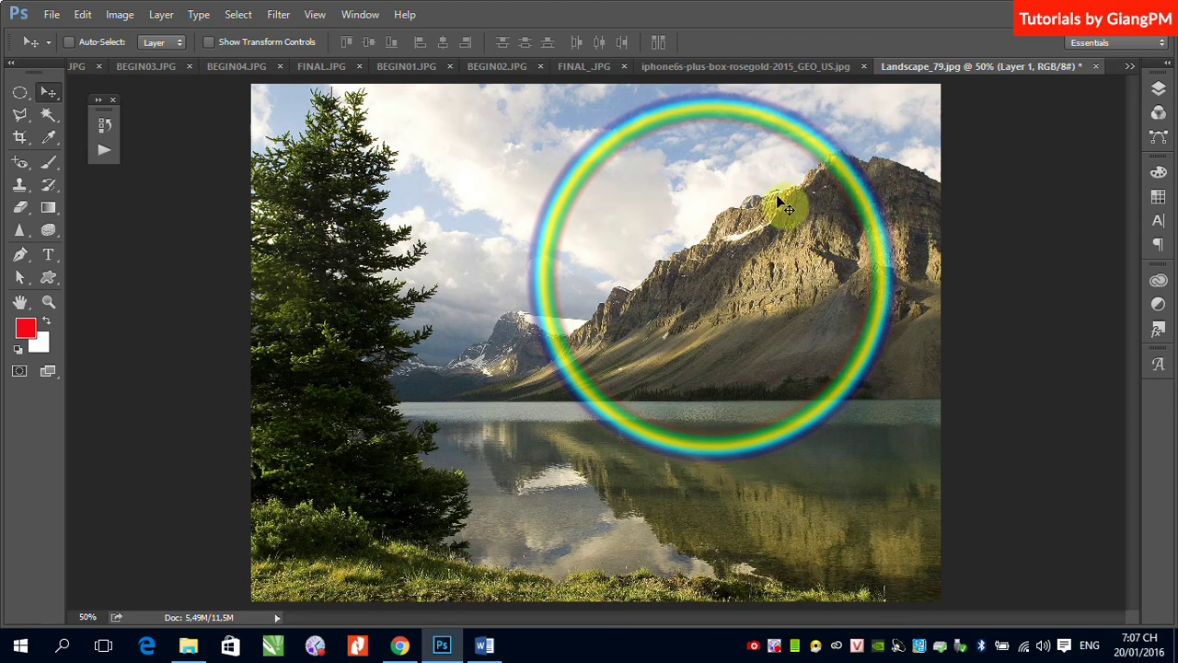
pyautogui.moveTo(617, 114); pyautogui.dragTo(523, 154)
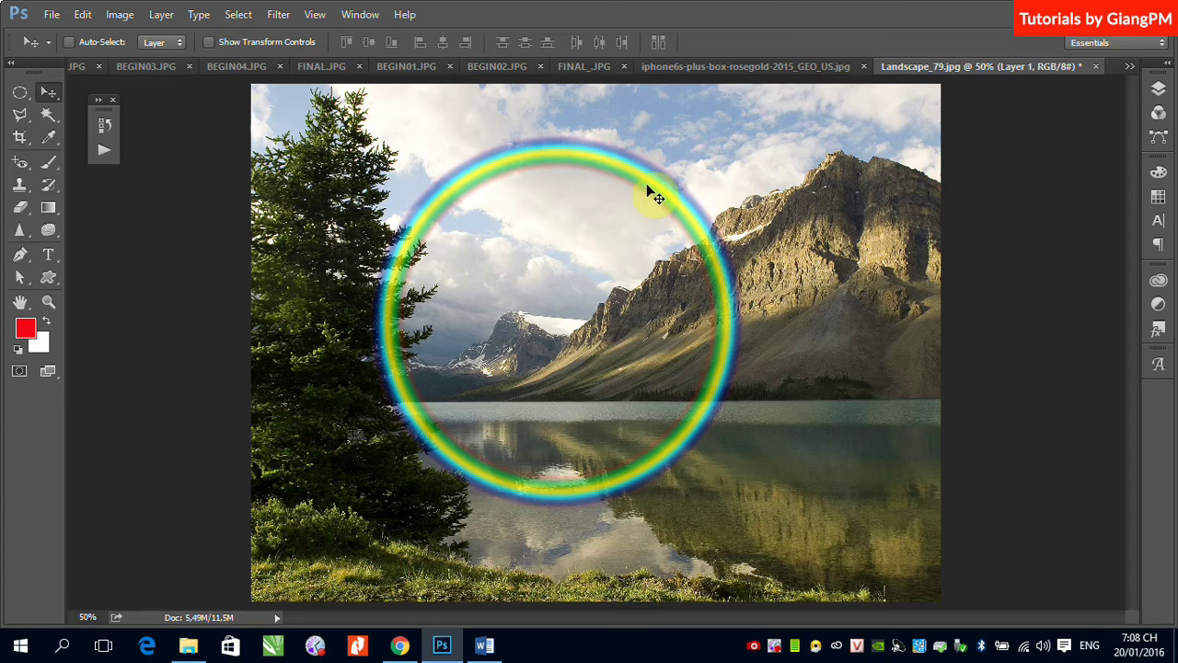
pyautogui.moveTo(655, 195); pyautogui.dragTo(750, 156)
# Duplicate Layer 1 as a hidden copy and move the original ring slightly down and to the left.
pyautogui.click(1158, 89)
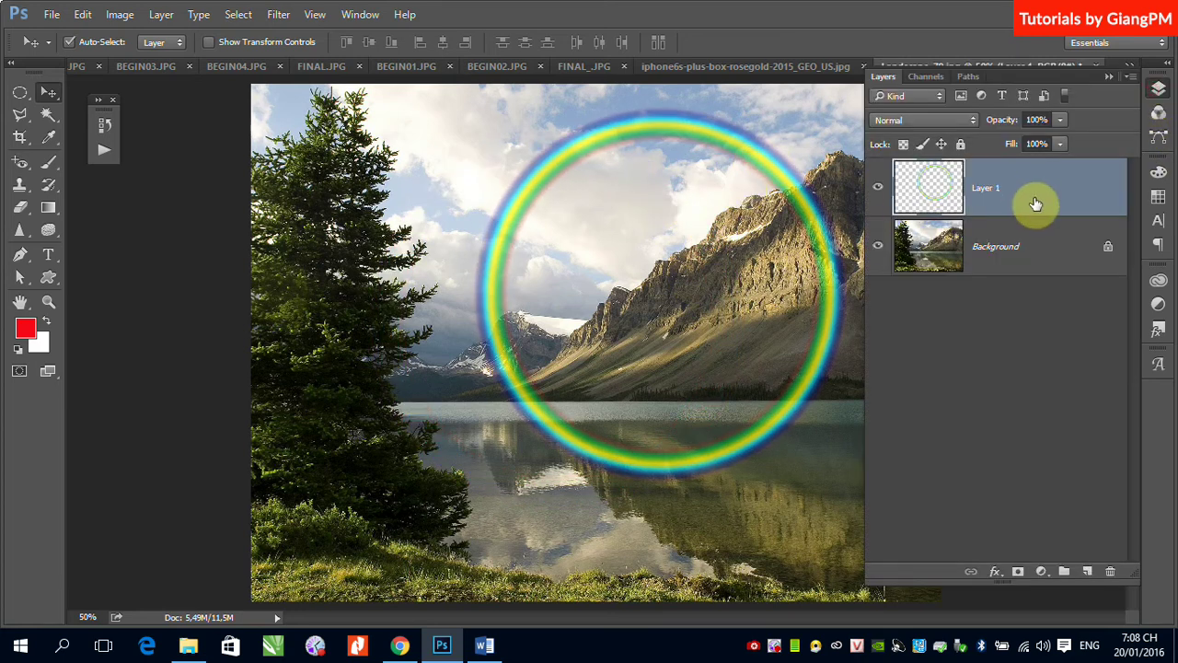
pyautogui.hotkey('ctrl', 'j')
pyautogui.click(877, 187)
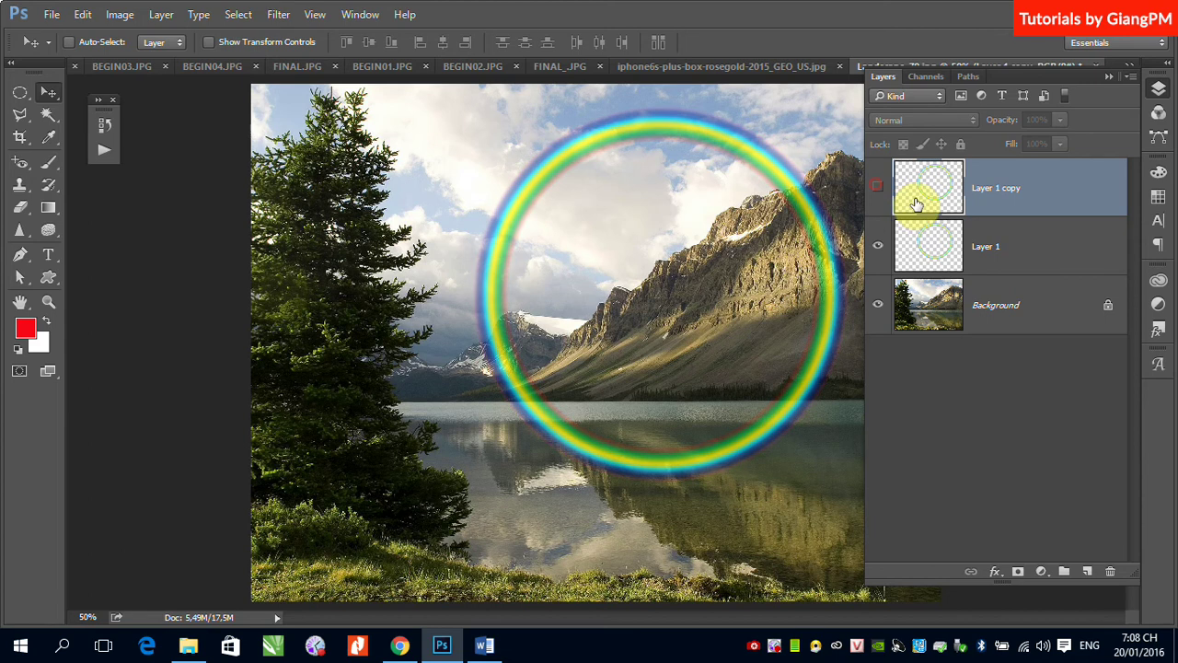
pyautogui.click(1002, 253)
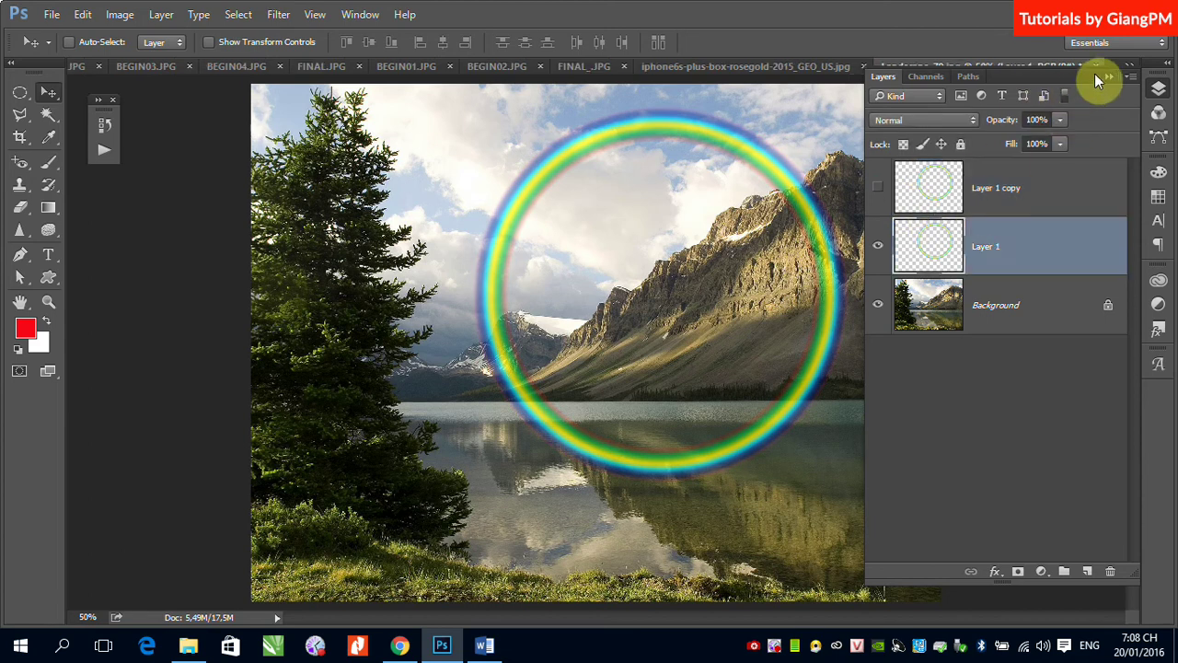
pyautogui.moveTo(710, 128); pyautogui.dragTo(697, 148)
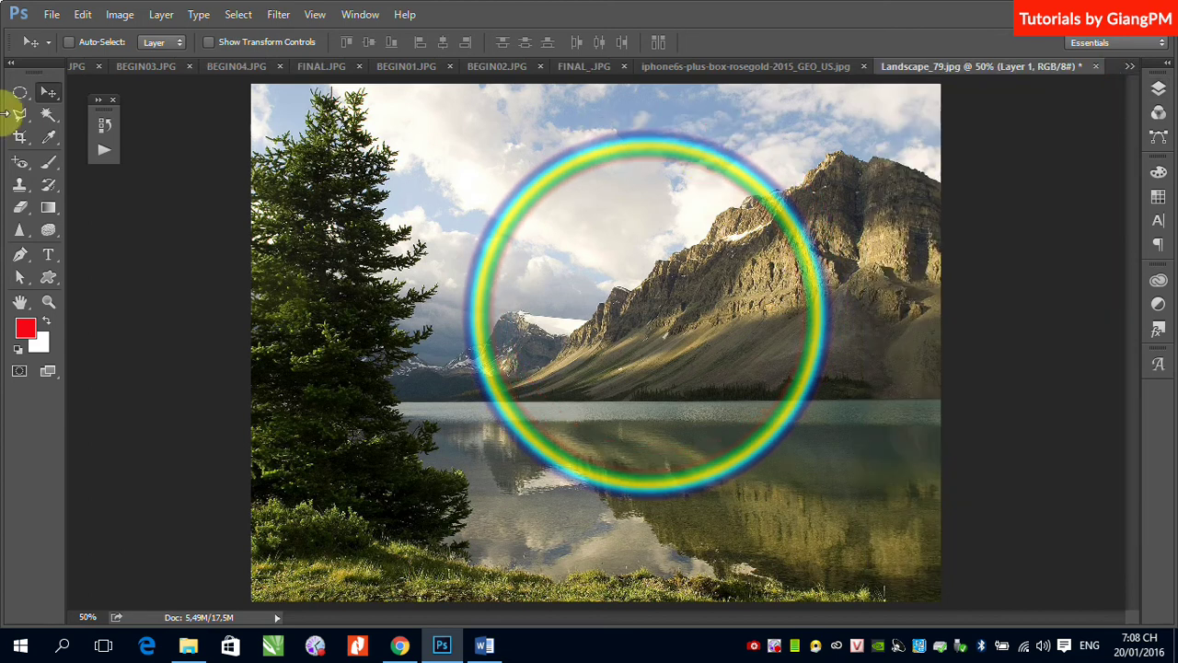
# Outline everything below the skyline with the Polygonal Lasso, following the mountain ridges and closing around the lake, shore and lower tree.
pyautogui.click(19, 114)
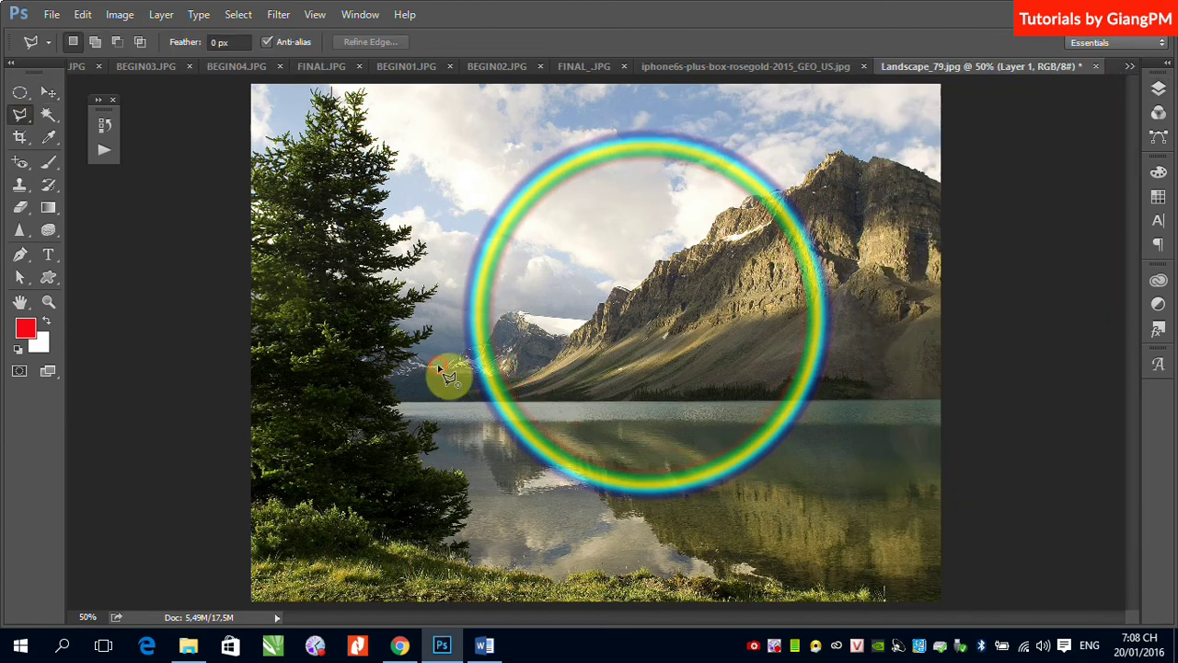
pyautogui.click(485, 341)
pyautogui.click(501, 317)
pyautogui.click(586, 324)
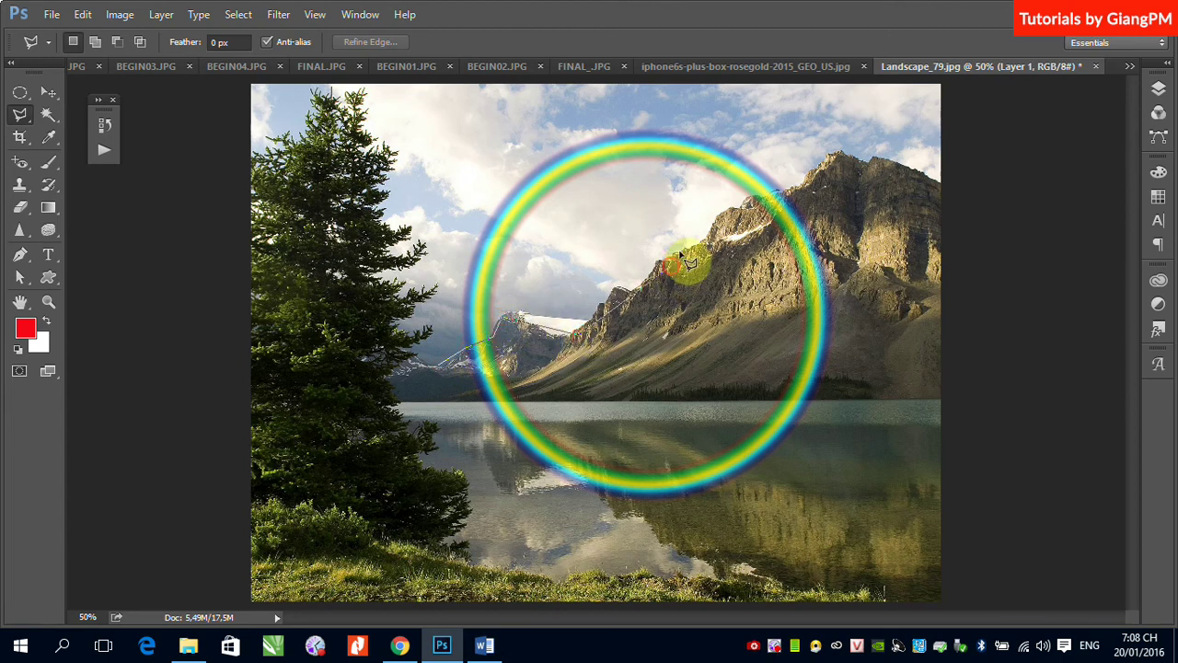
pyautogui.click(717, 222)
pyautogui.click(803, 187)
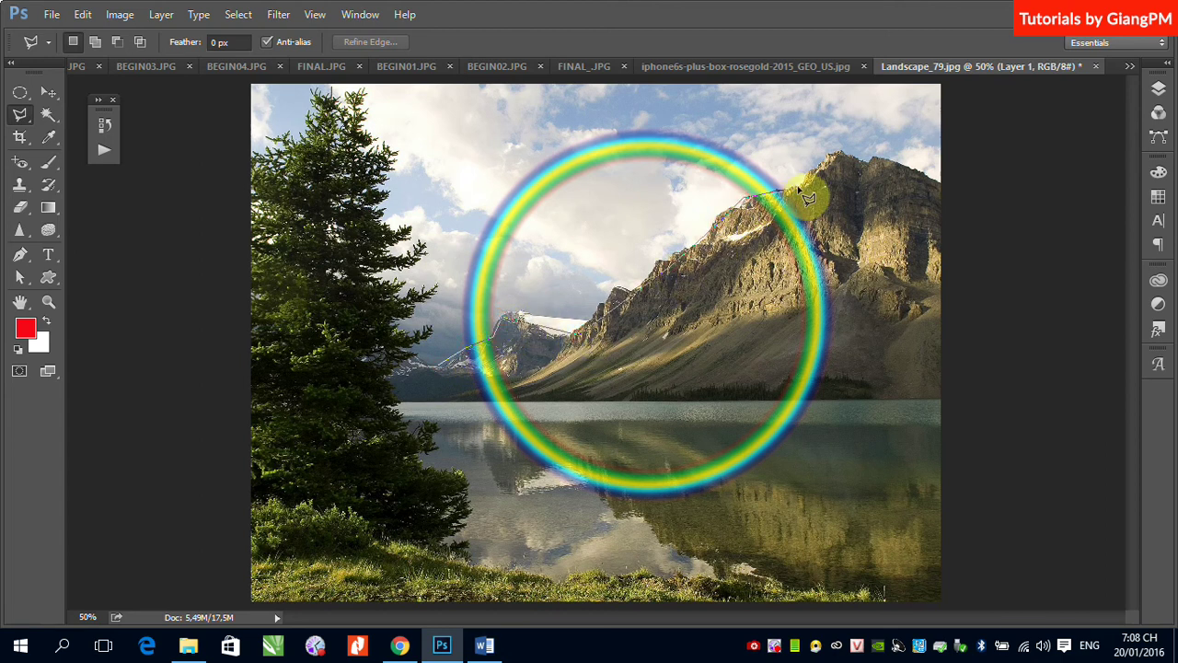
pyautogui.click(959, 183)
pyautogui.click(978, 598)
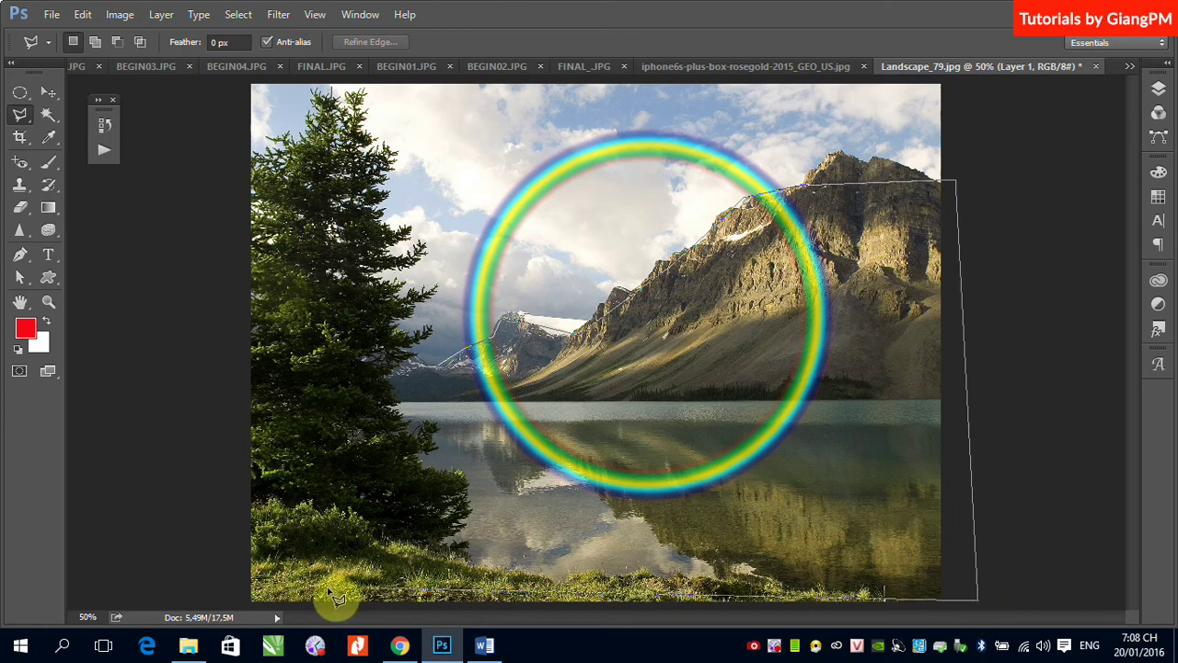
pyautogui.click(274, 587)
pyautogui.click(232, 409)
pyautogui.click(339, 338)
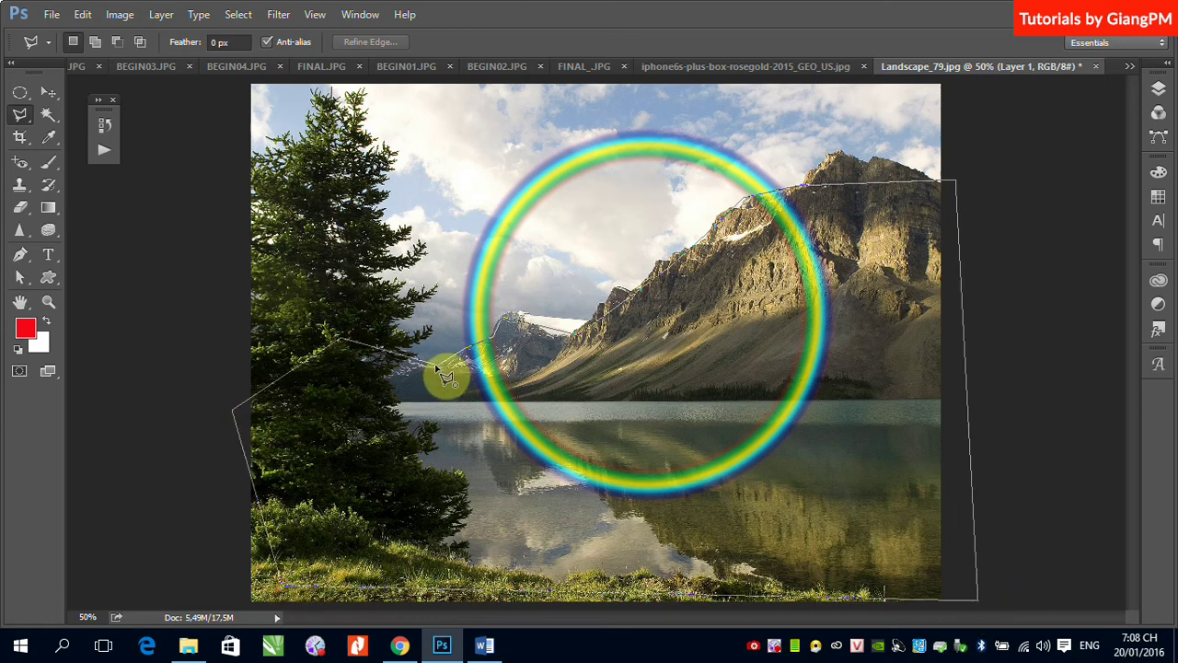
pyautogui.click(440, 368)
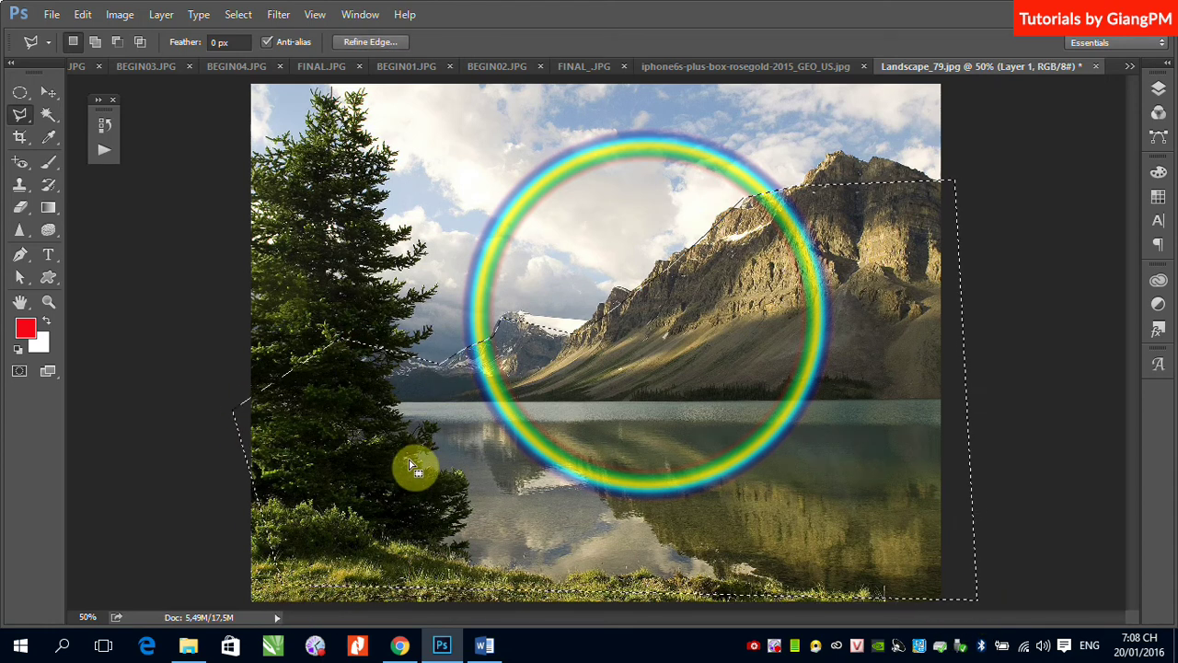
# Feather the selection by 30 pixels, delete the part of the rainbow ring inside it, and deselect.
pyautogui.click(238, 15)
pyautogui.moveTo(276, 238)
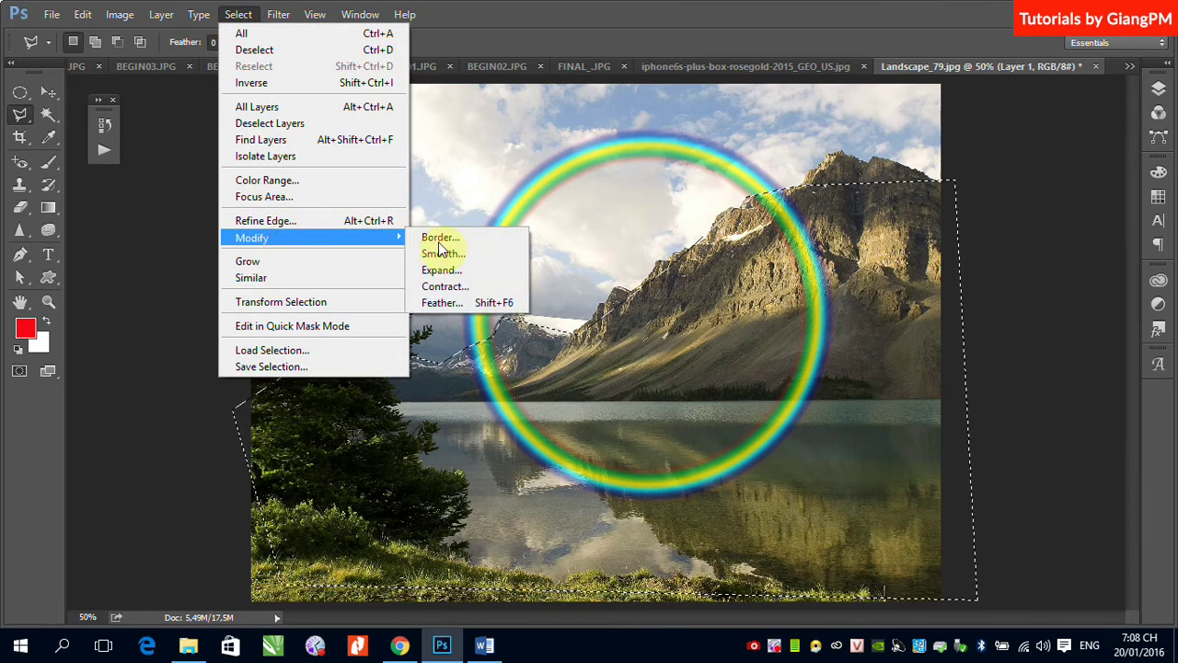
pyautogui.click(456, 304)
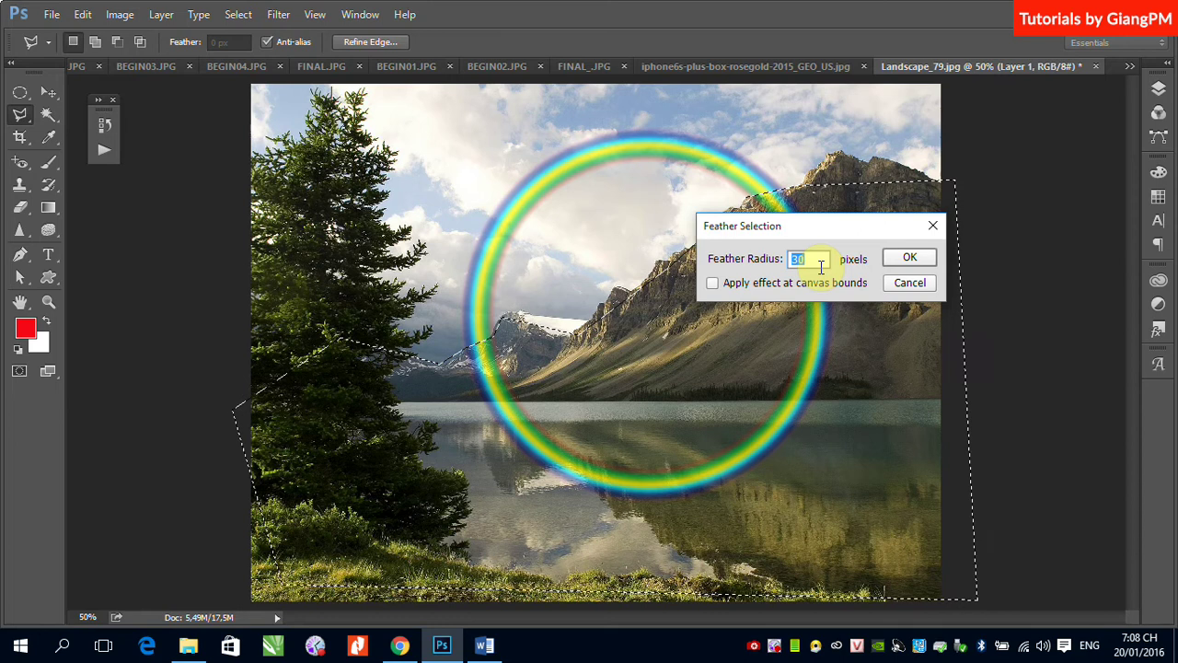
pyautogui.click(905, 258)
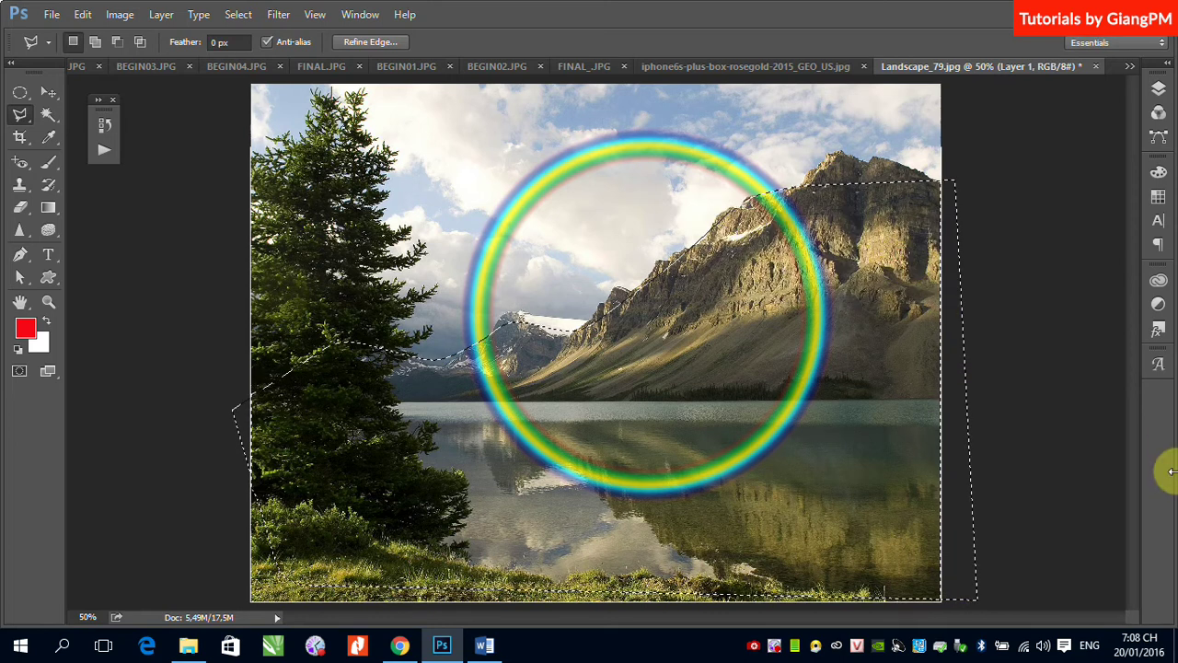
pyautogui.press('Delete')
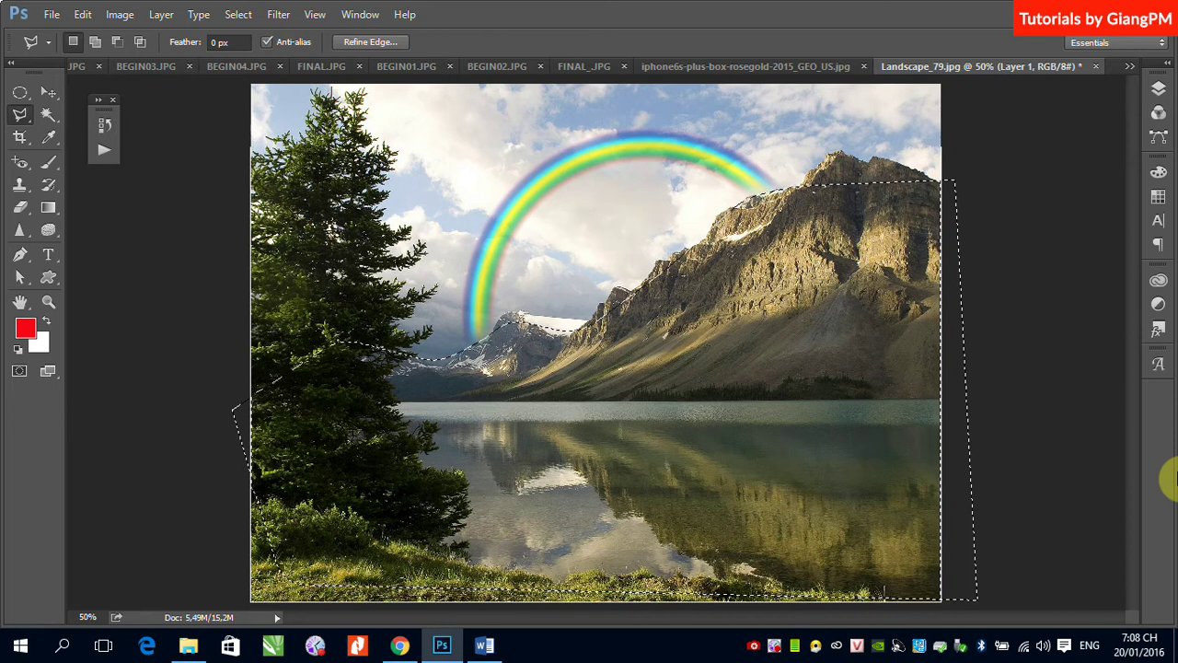
pyautogui.hotkey('ctrl', 'd')
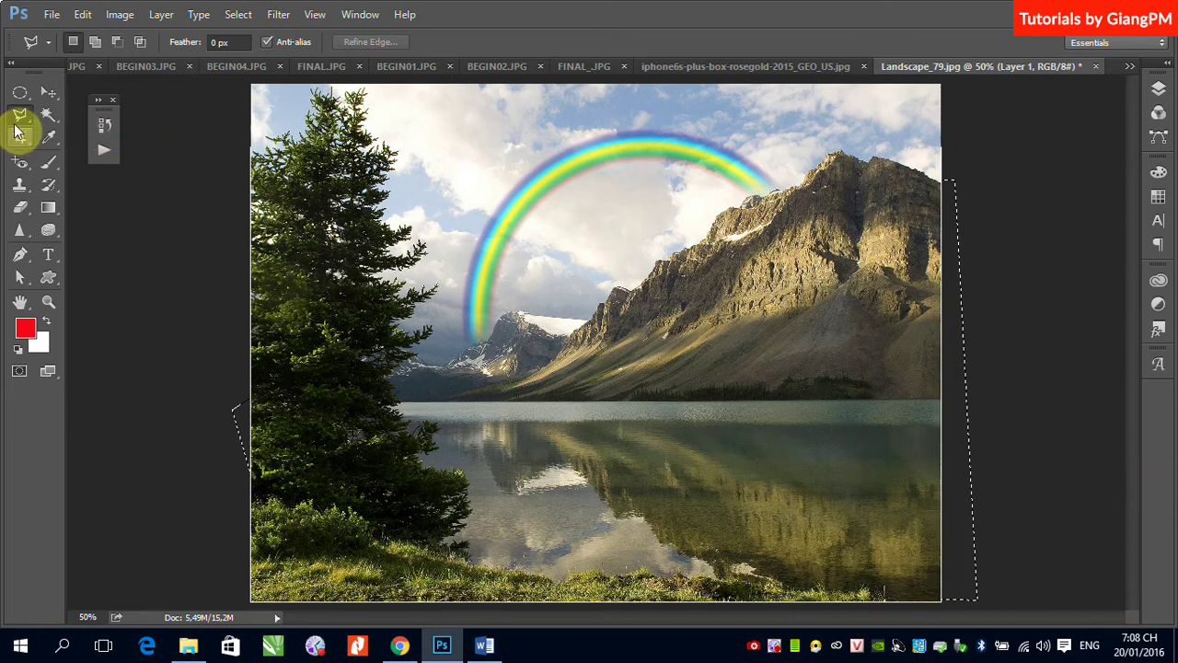
# Move the trimmed rainbow arc over the tree and back into the sky beside the mountain, slightly above its former position.
pyautogui.click(48, 93)
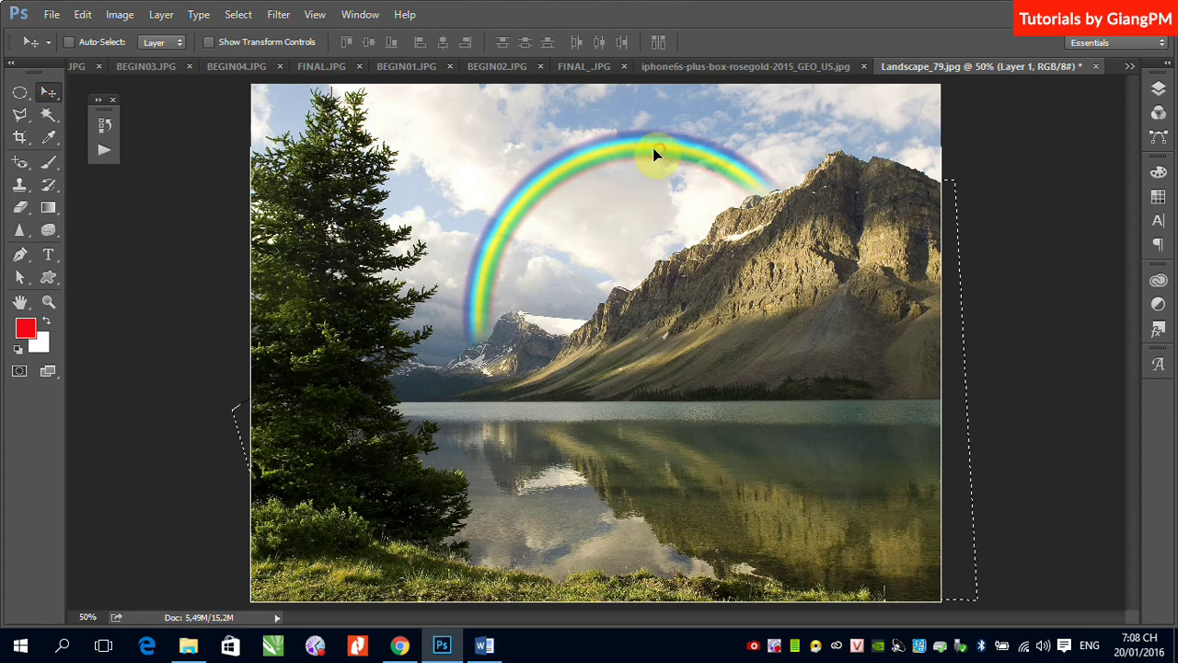
pyautogui.moveTo(653, 149); pyautogui.dragTo(481, 150)
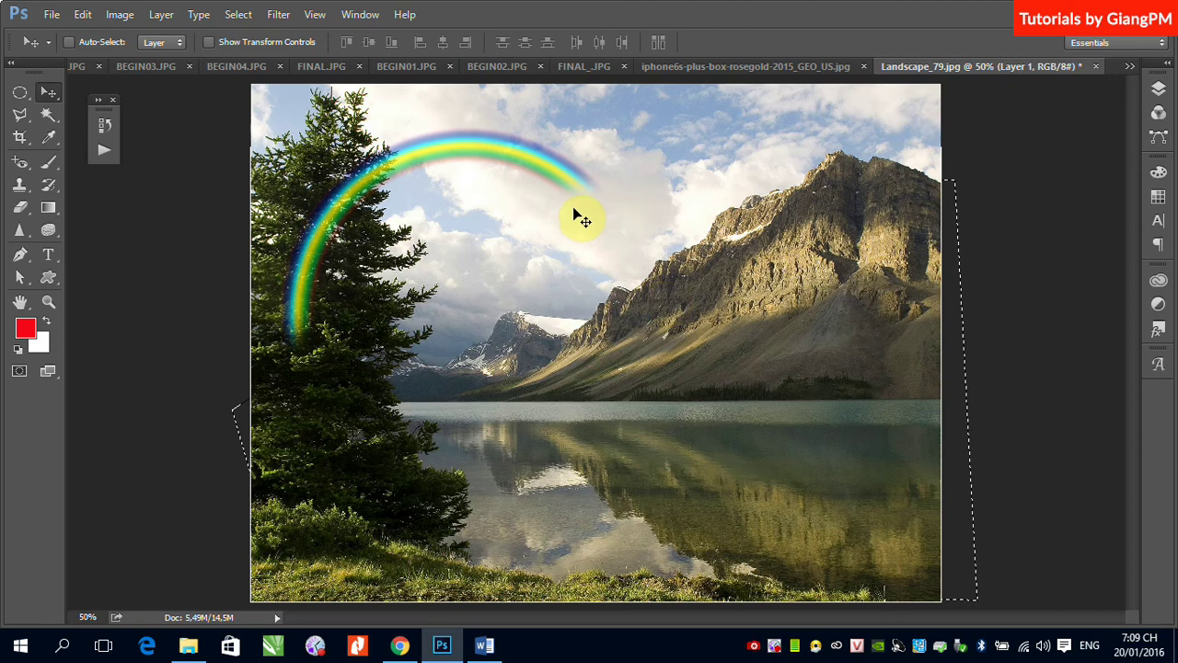
pyautogui.moveTo(541, 168); pyautogui.dragTo(724, 164)
pyautogui.press('ctrl')
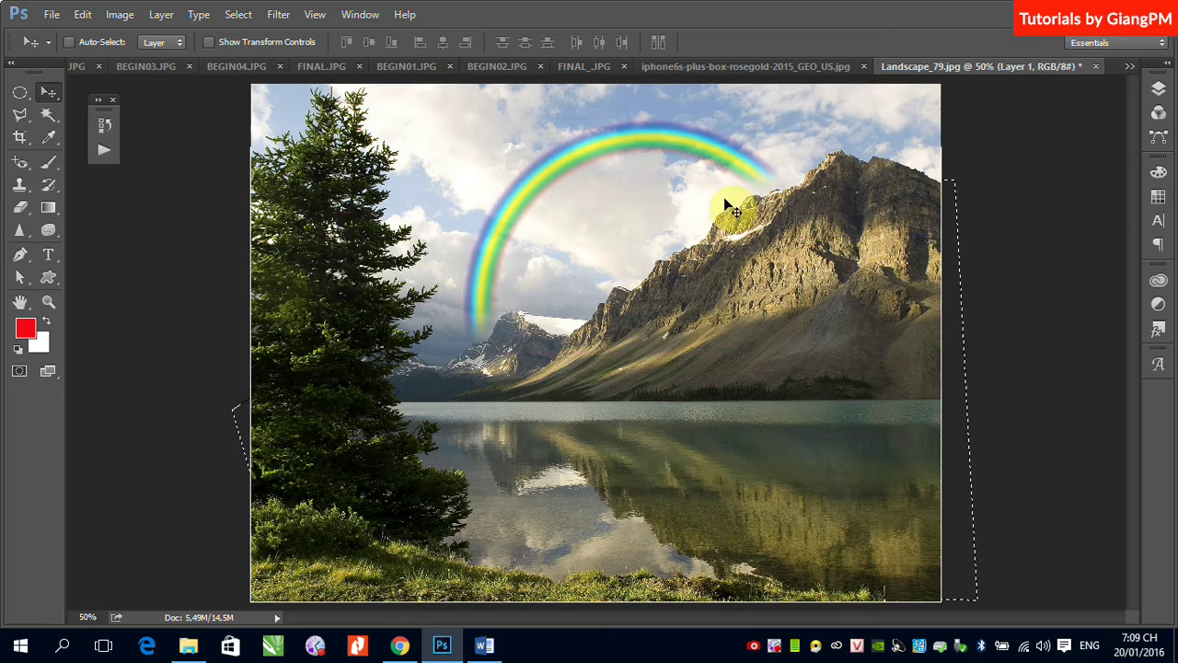
# Hide Layer 1, show the full rainbow ring on Layer 1 copy, and make that copy the active layer.
pyautogui.click(1161, 102)
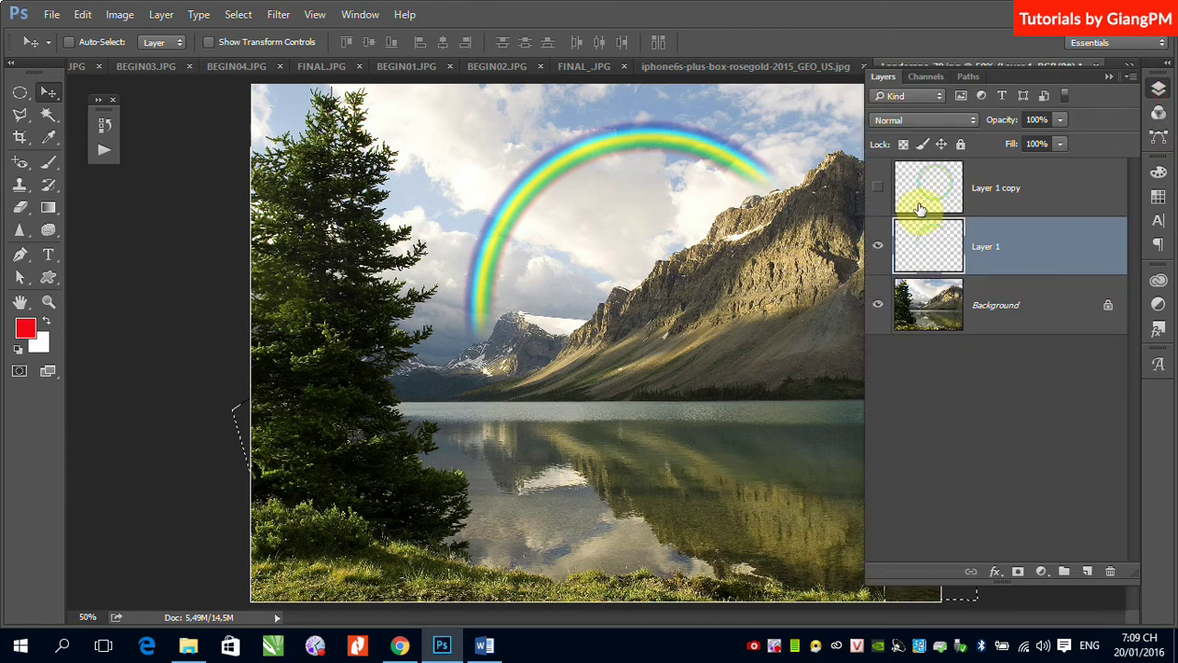
pyautogui.click(877, 186)
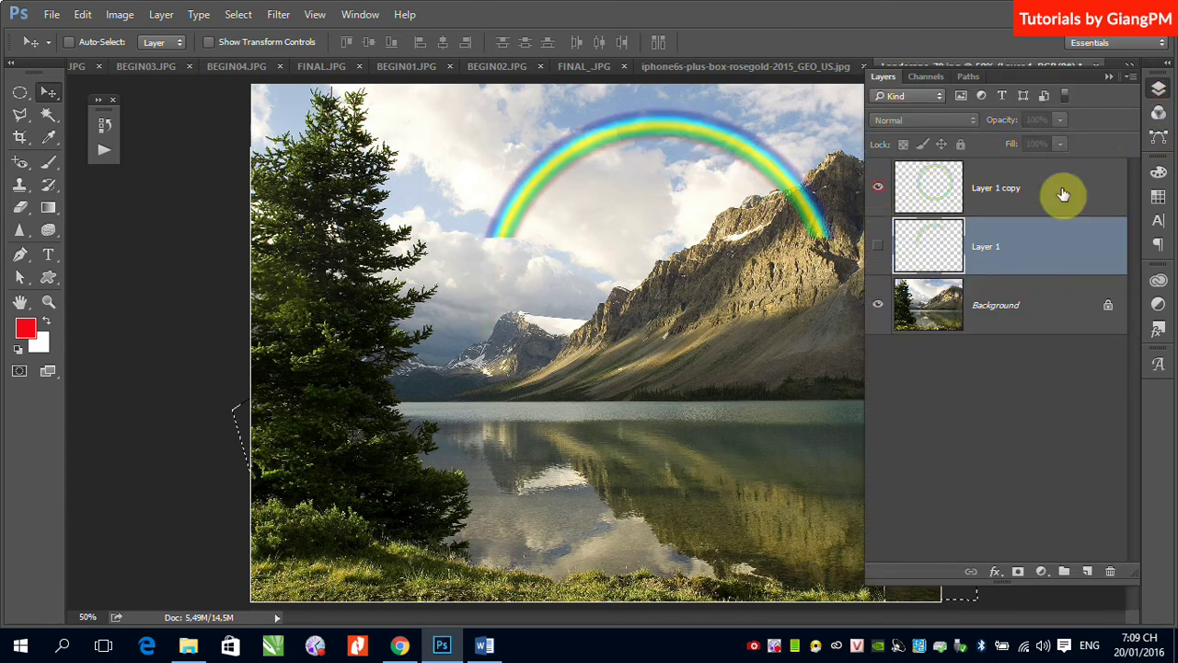
pyautogui.click(1052, 184)
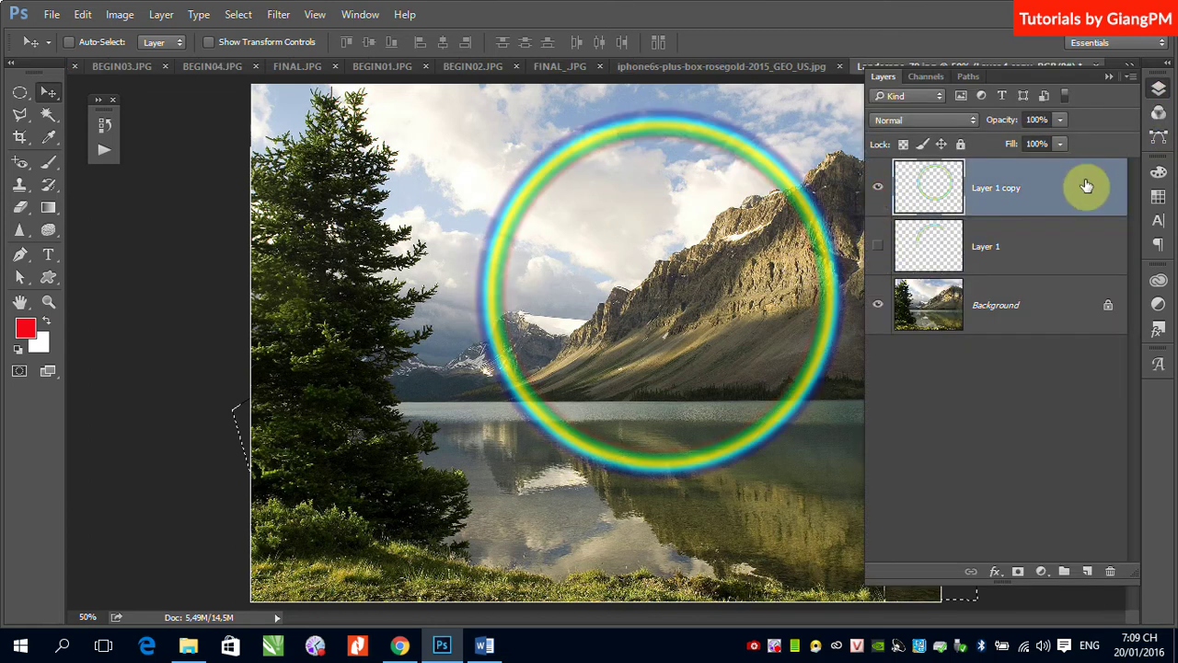
pyautogui.click(1107, 76)
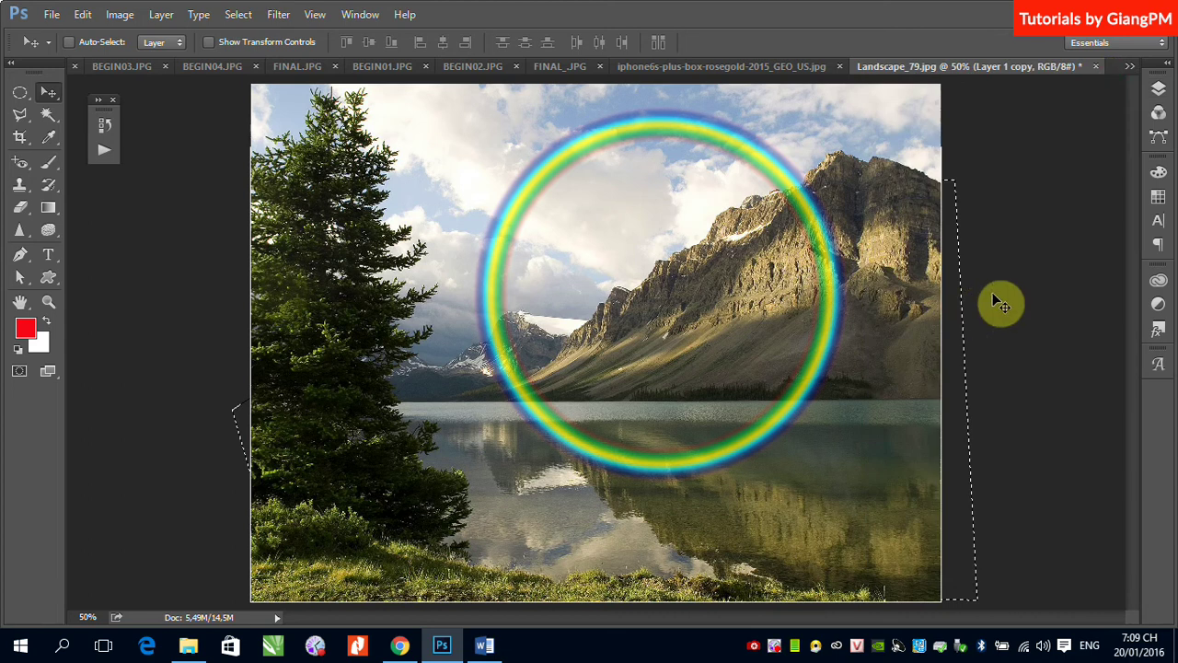
# Add a layer mask to Layer 1 copy and set the Gradient tool to the black-to-white preset.
pyautogui.click(1158, 90)
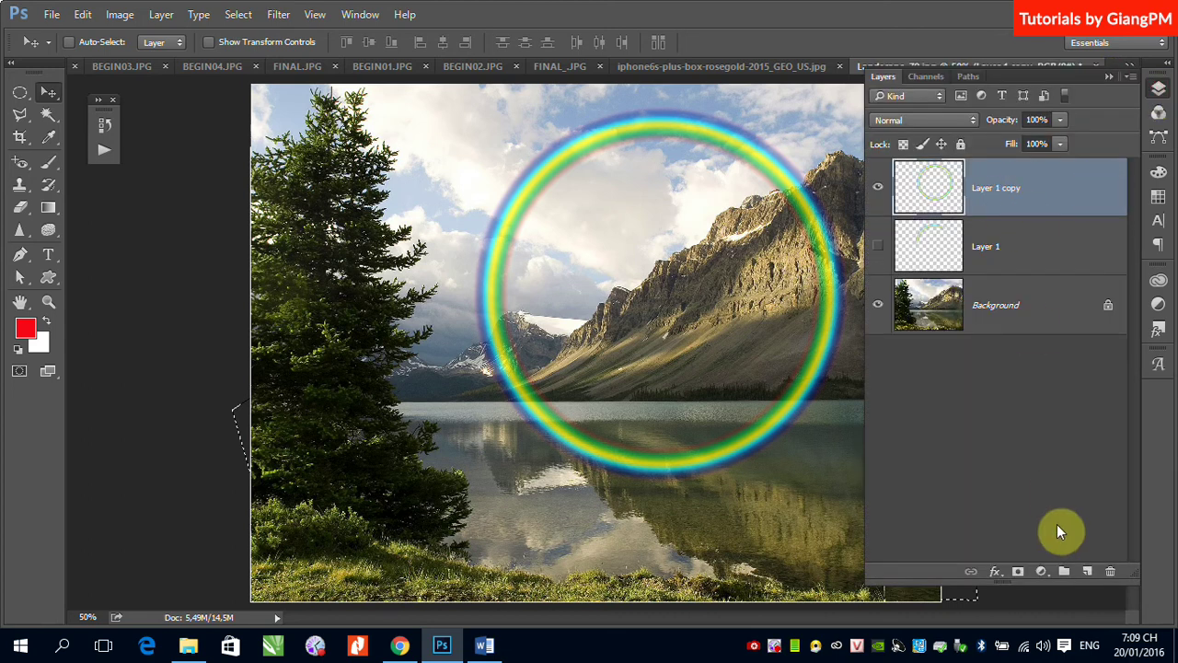
pyautogui.click(1017, 572)
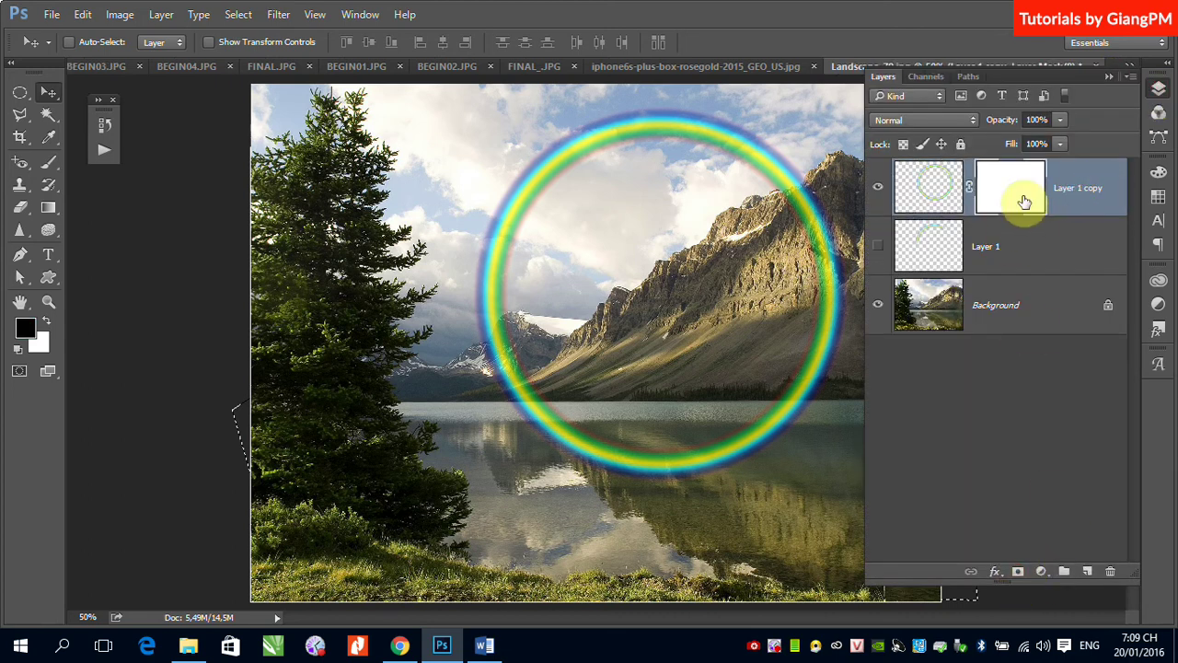
pyautogui.click(1109, 75)
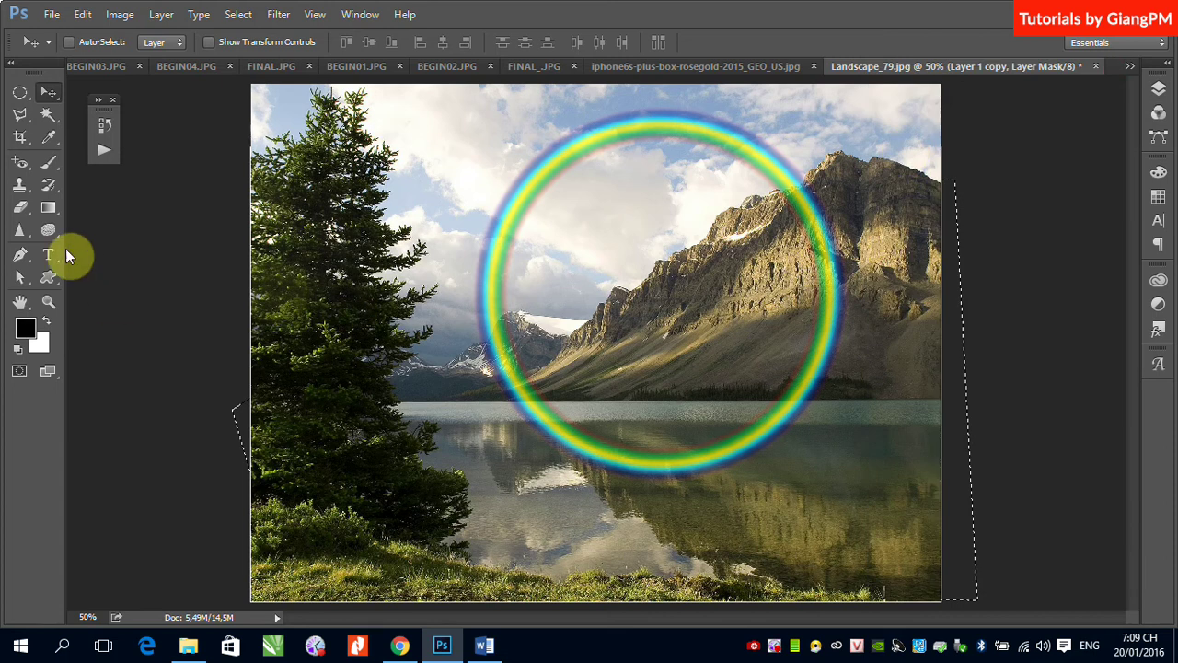
pyautogui.click(49, 208)
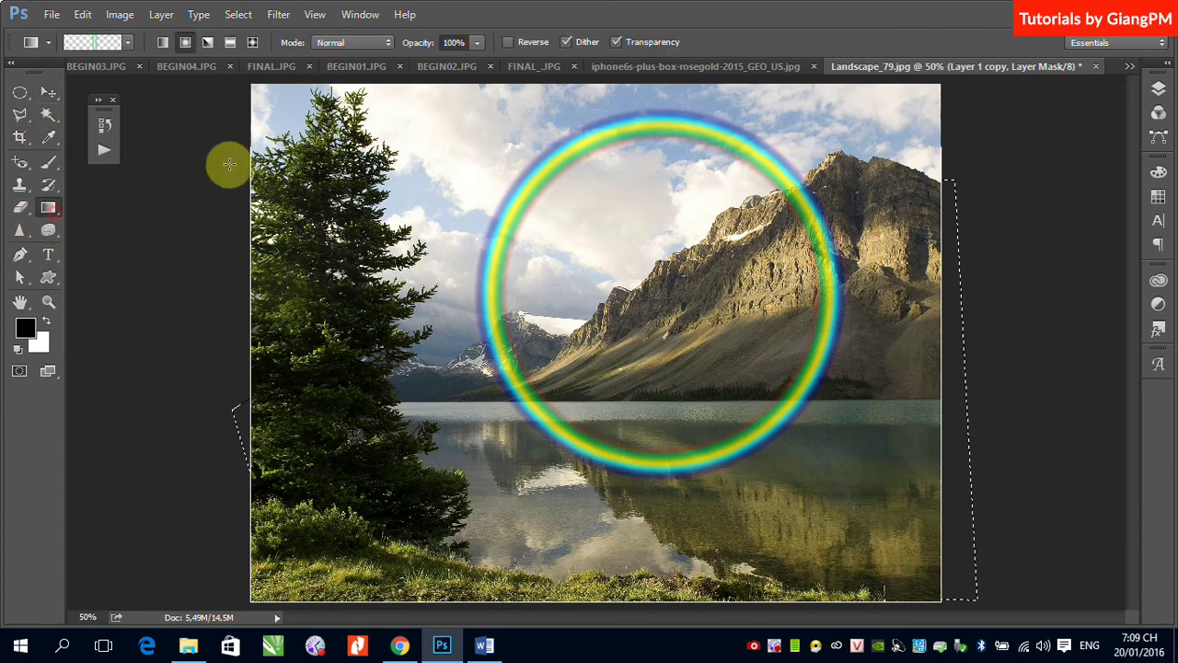
pyautogui.click(129, 46)
pyautogui.click(92, 83)
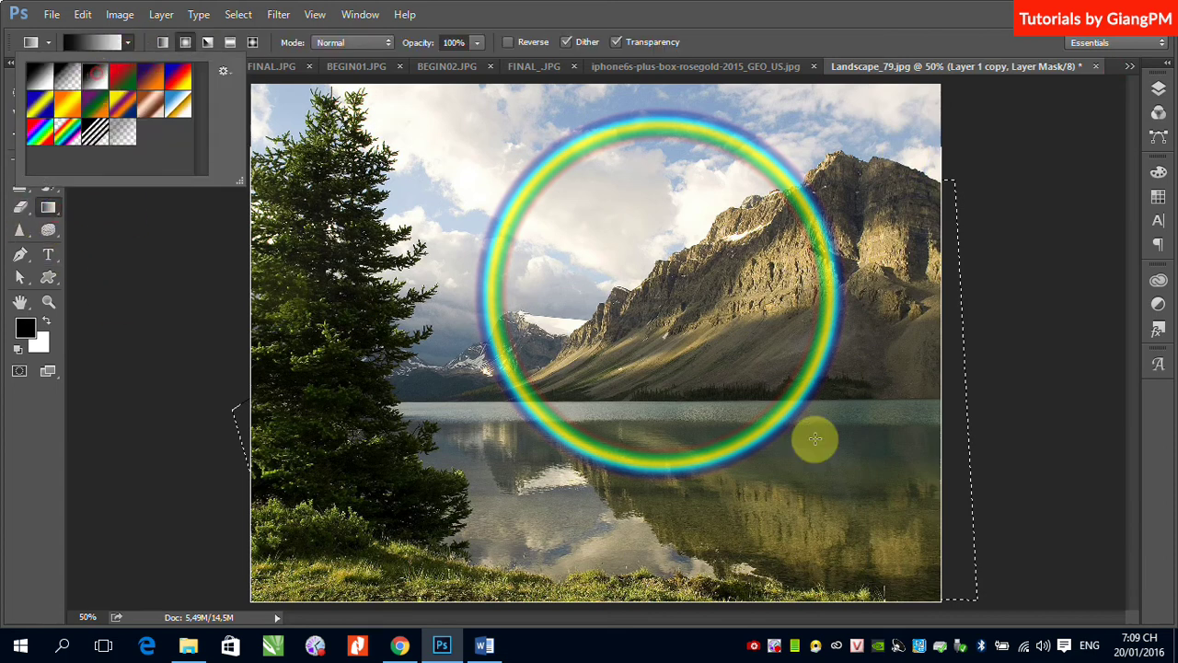
# Try a radial gradient on the mask, switch to linear, and redraw it diagonally to keep only the ring's upper-left arc.
pyautogui.click(781, 568)
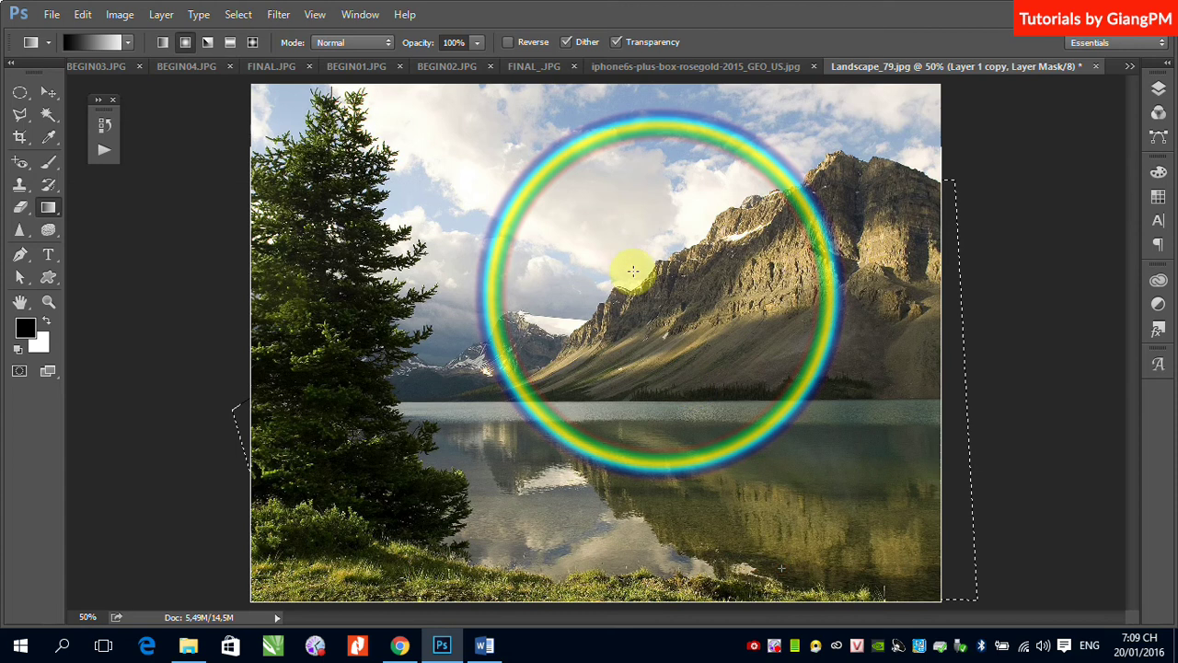
pyautogui.moveTo(626, 237); pyautogui.dragTo(612, 209)
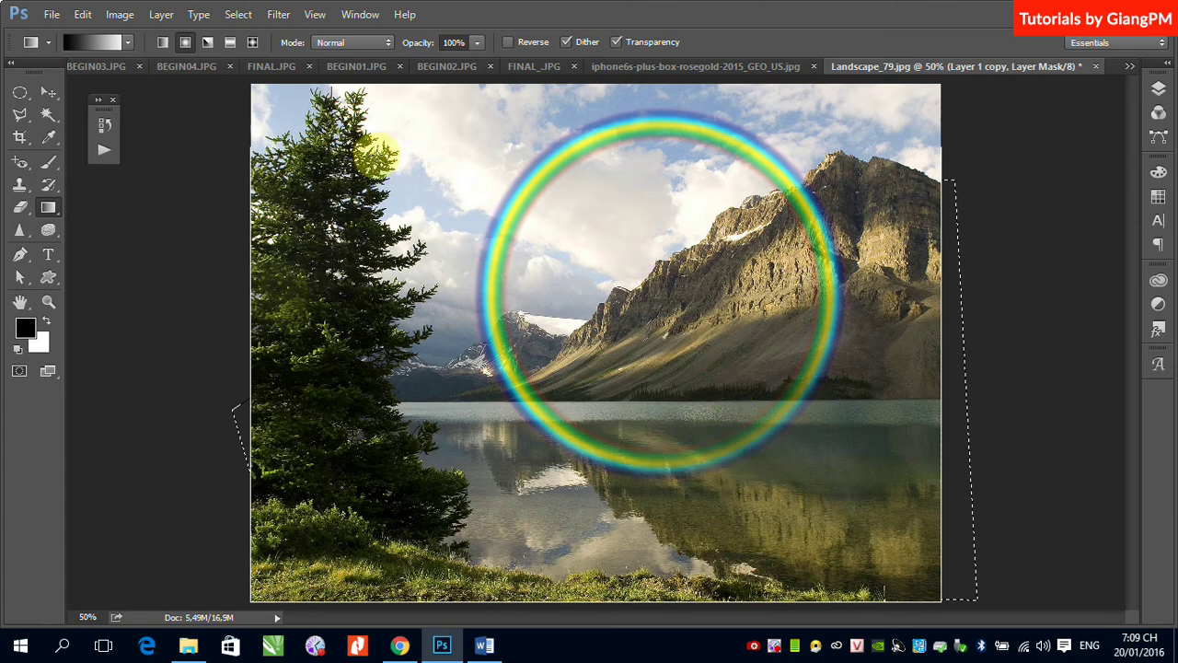
pyautogui.click(163, 42)
pyautogui.moveTo(690, 327); pyautogui.dragTo(632, 185)
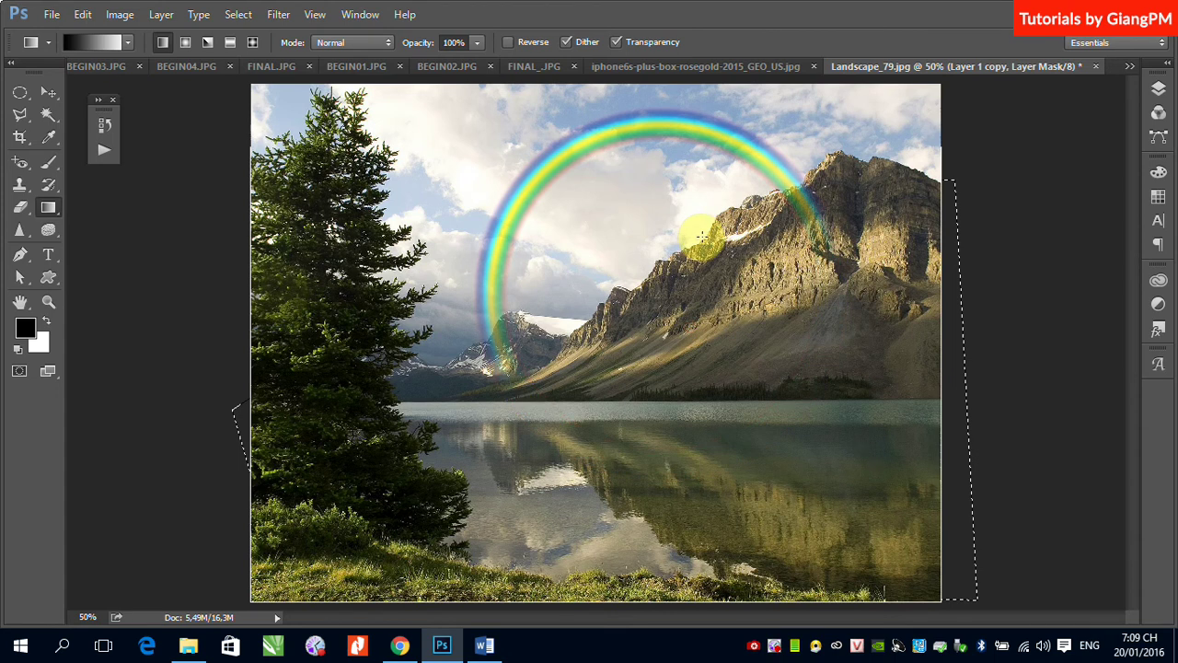
pyautogui.moveTo(598, 187); pyautogui.dragTo(547, 101)
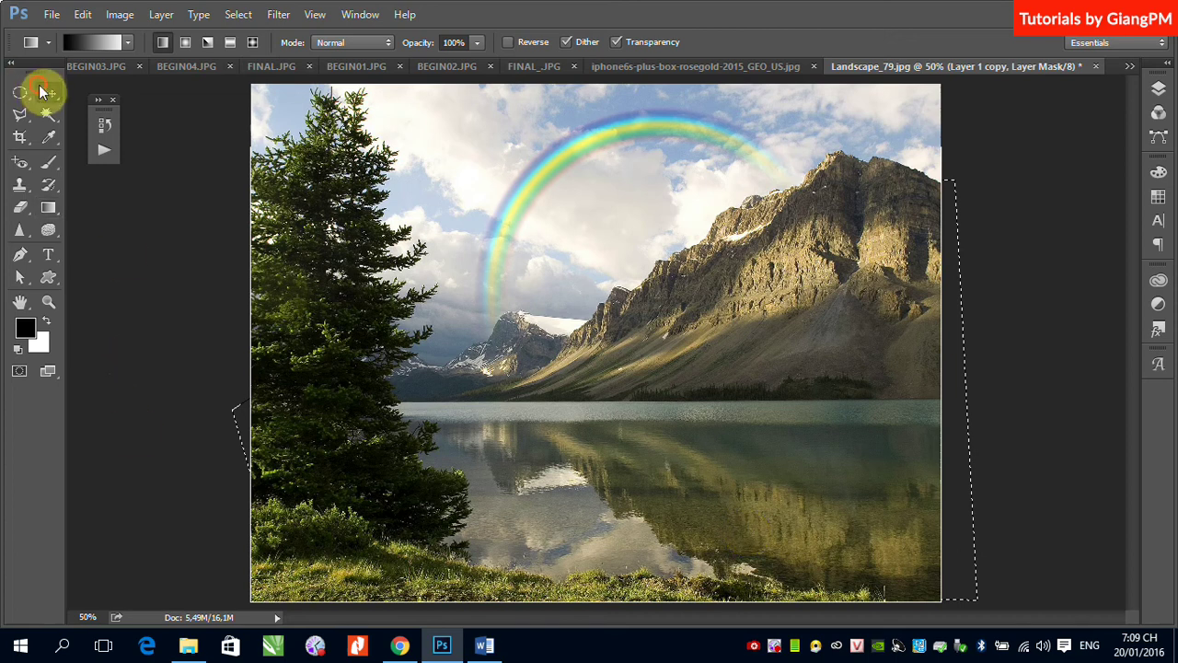
# Delete the layer mask from Layer 1 copy and move the full ring up and left so it overlaps the tree.
pyautogui.click(48, 92)
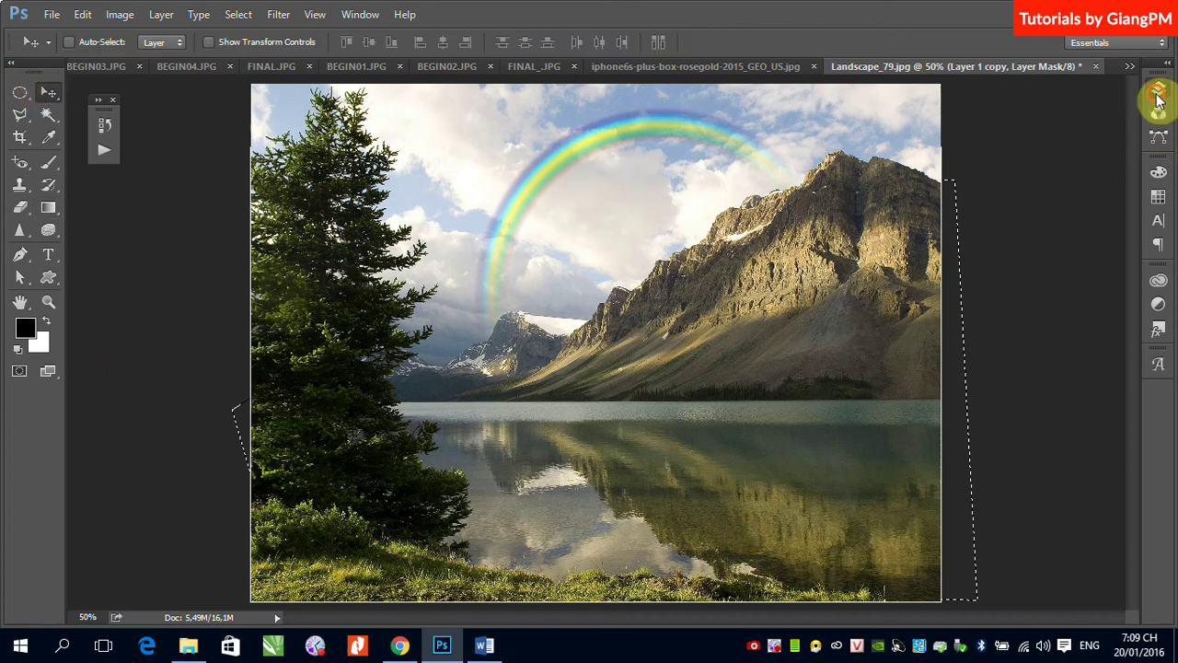
pyautogui.click(1158, 90)
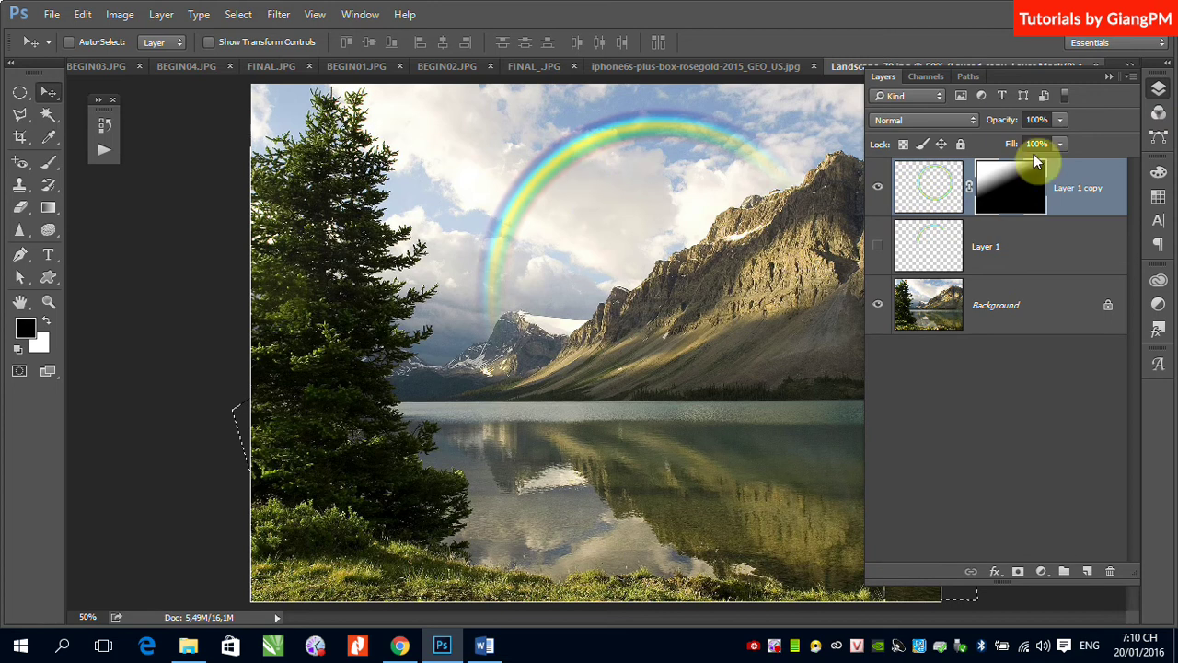
pyautogui.moveTo(507, 176); pyautogui.dragTo(406, 159)
pyautogui.rightClick(977, 189)
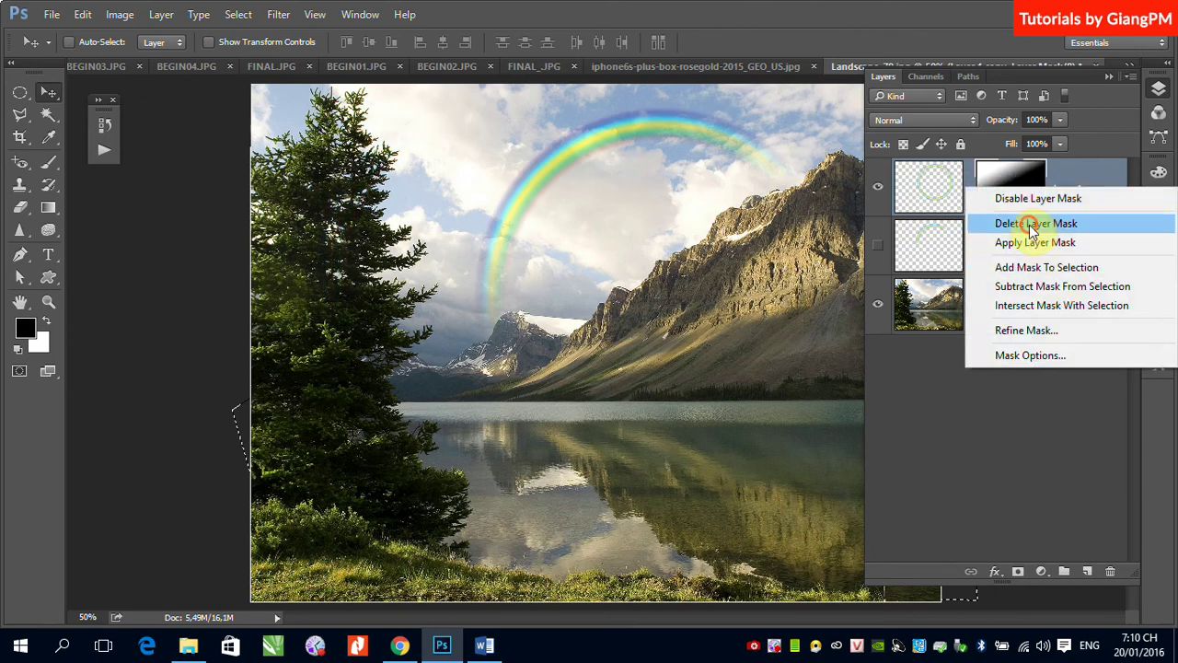
pyautogui.click(1034, 223)
pyautogui.moveTo(594, 150); pyautogui.dragTo(411, 117)
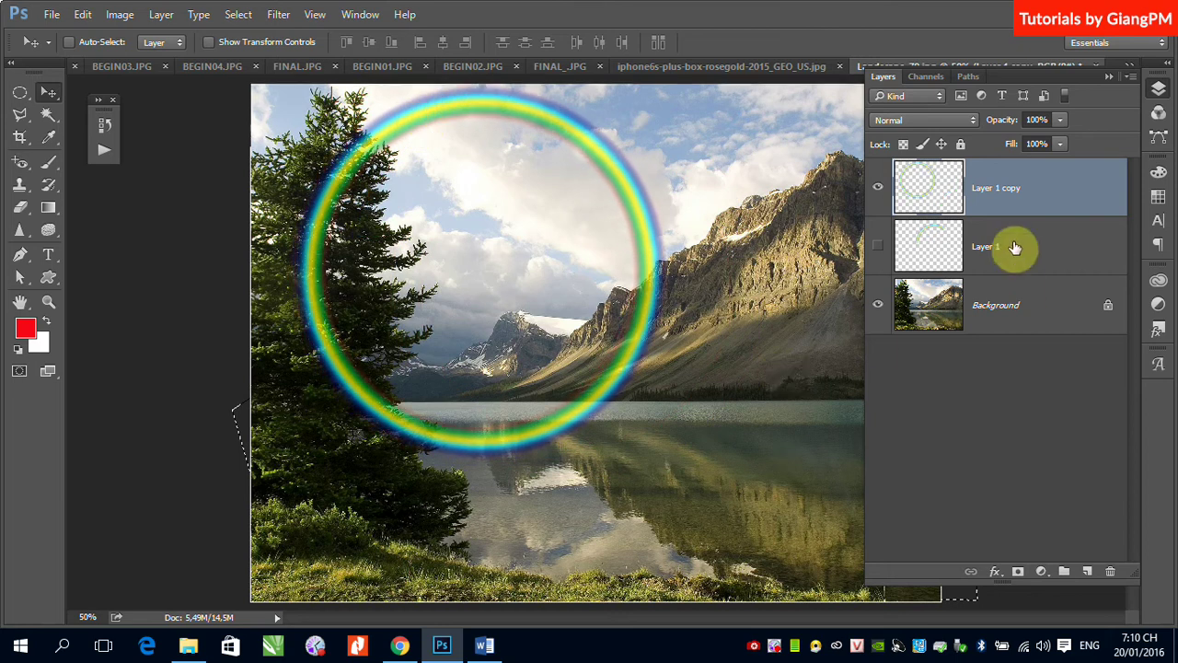
# Add a new mask to Layer 1 copy and redraw linear black-to-white gradients upward until only the ring's upper-right arc remains.
pyautogui.click(1019, 572)
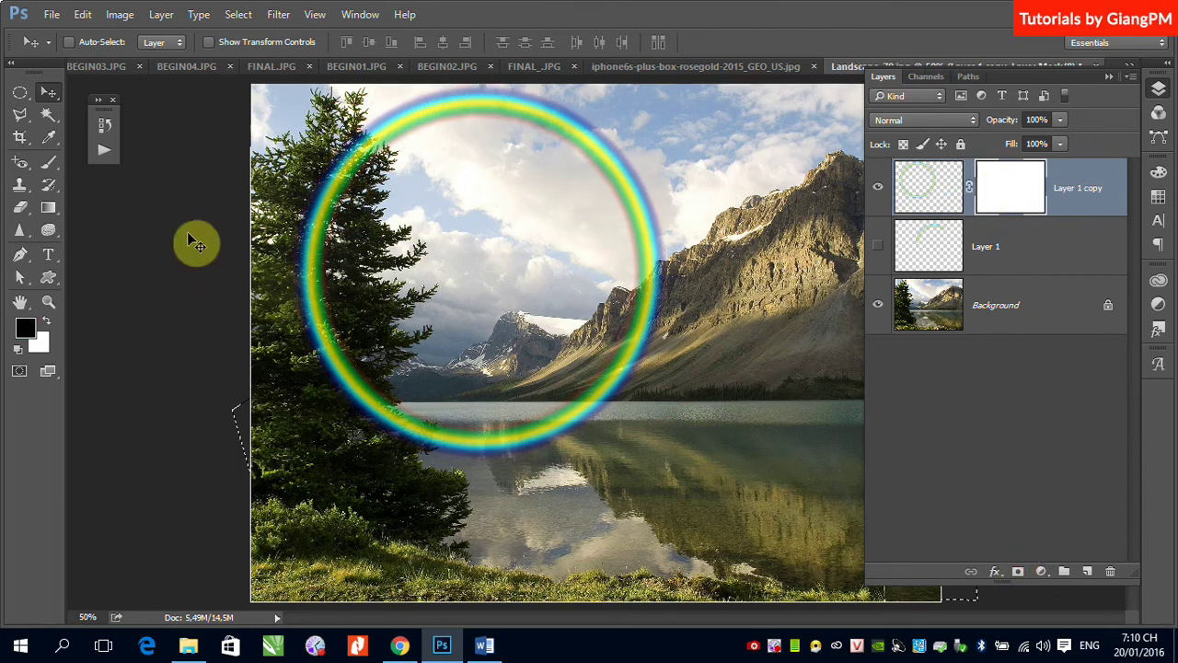
pyautogui.click(46, 208)
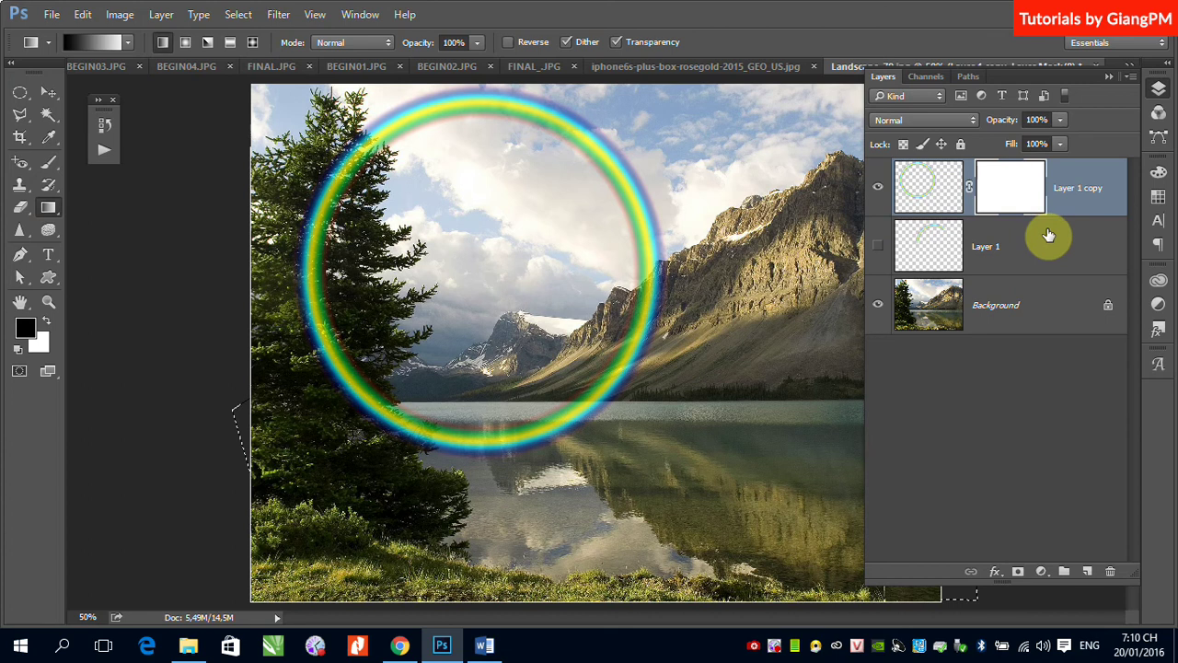
pyautogui.click(1012, 189)
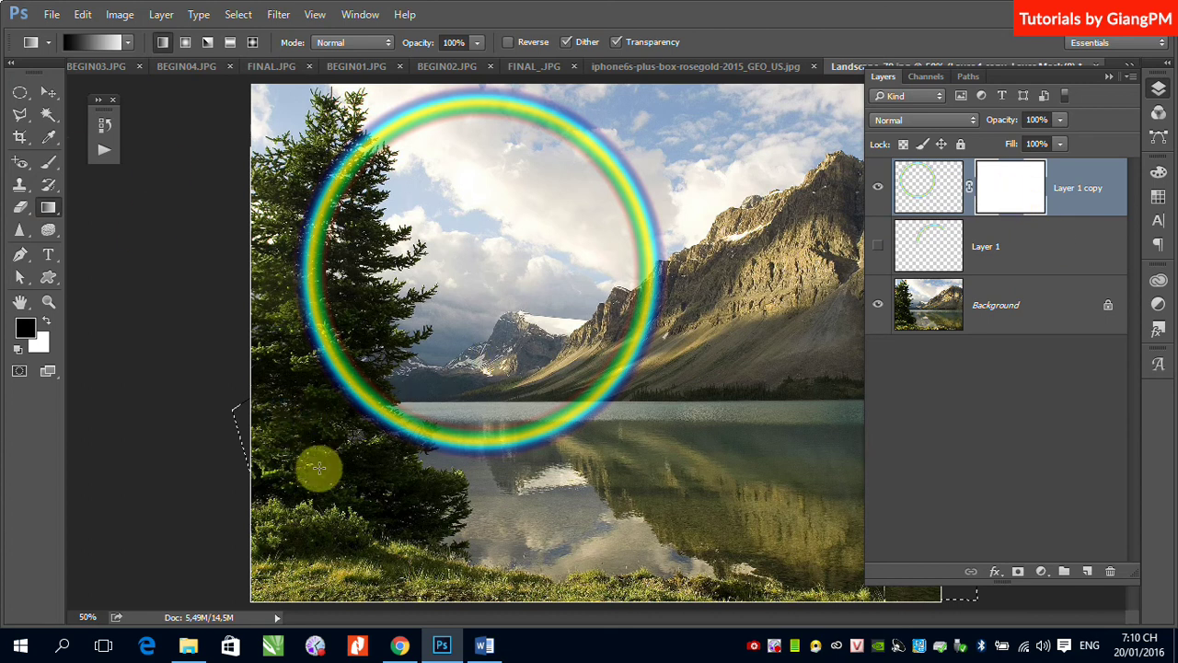
pyautogui.moveTo(290, 405)
pyautogui.mouseDown()
pyautogui.moveTo(473, 209)
pyautogui.moveTo(599, 116)
pyautogui.mouseUp()
pyautogui.moveTo(504, 280); pyautogui.dragTo(592, 74)
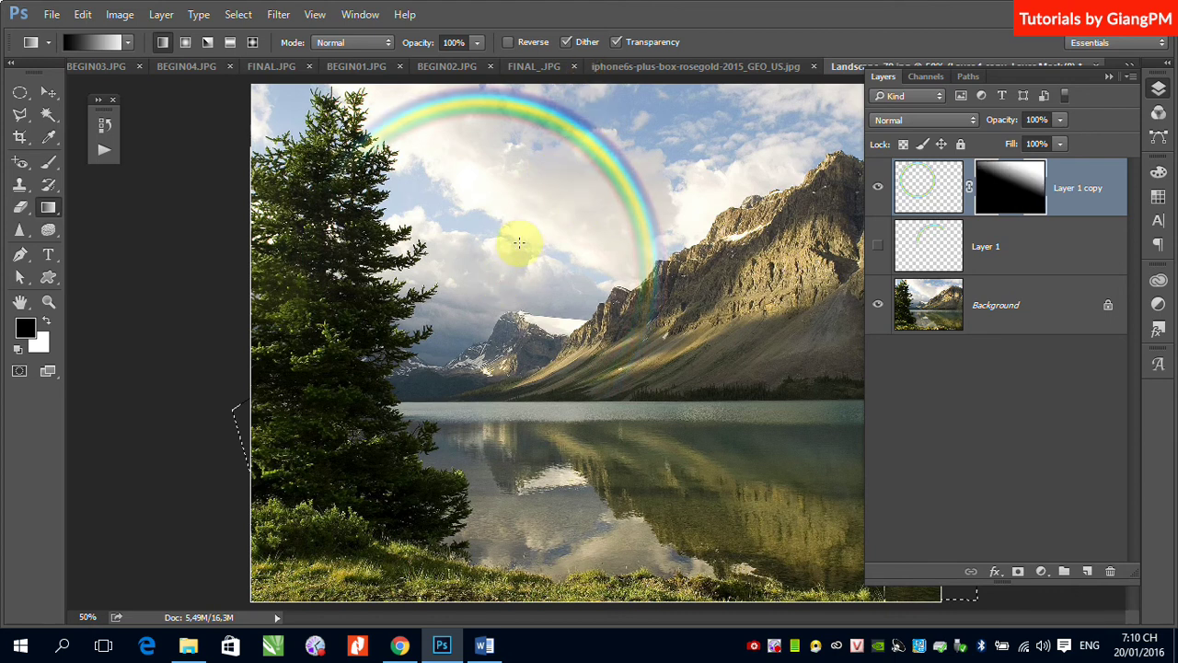
pyautogui.moveTo(503, 248); pyautogui.dragTo(588, 39)
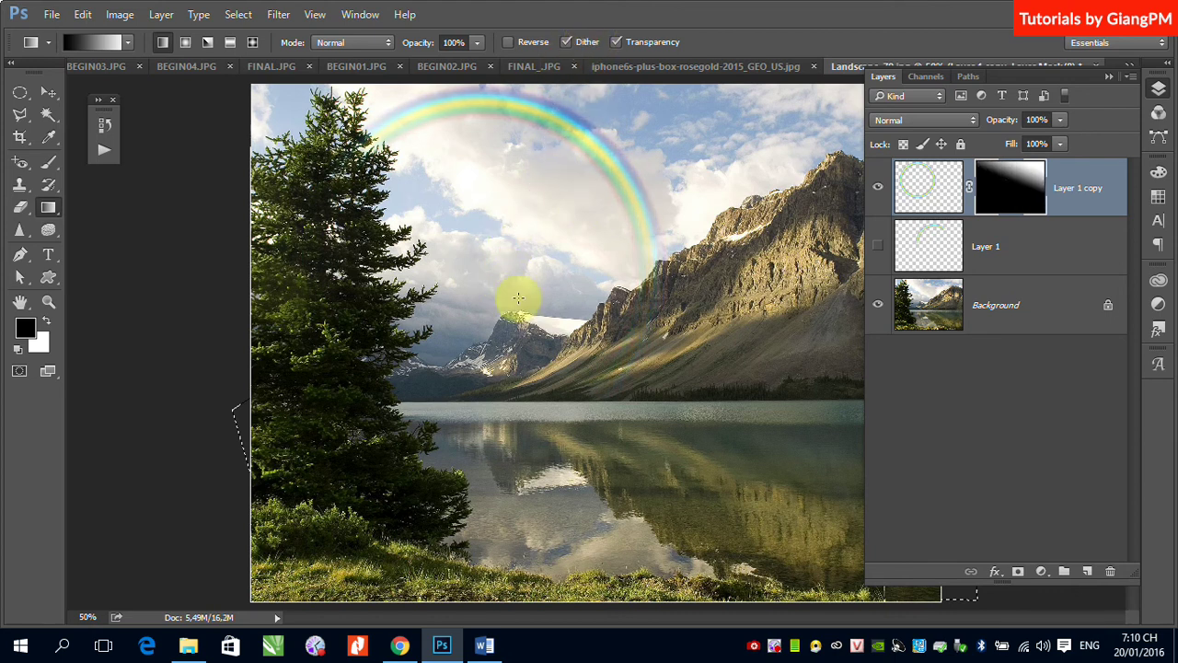
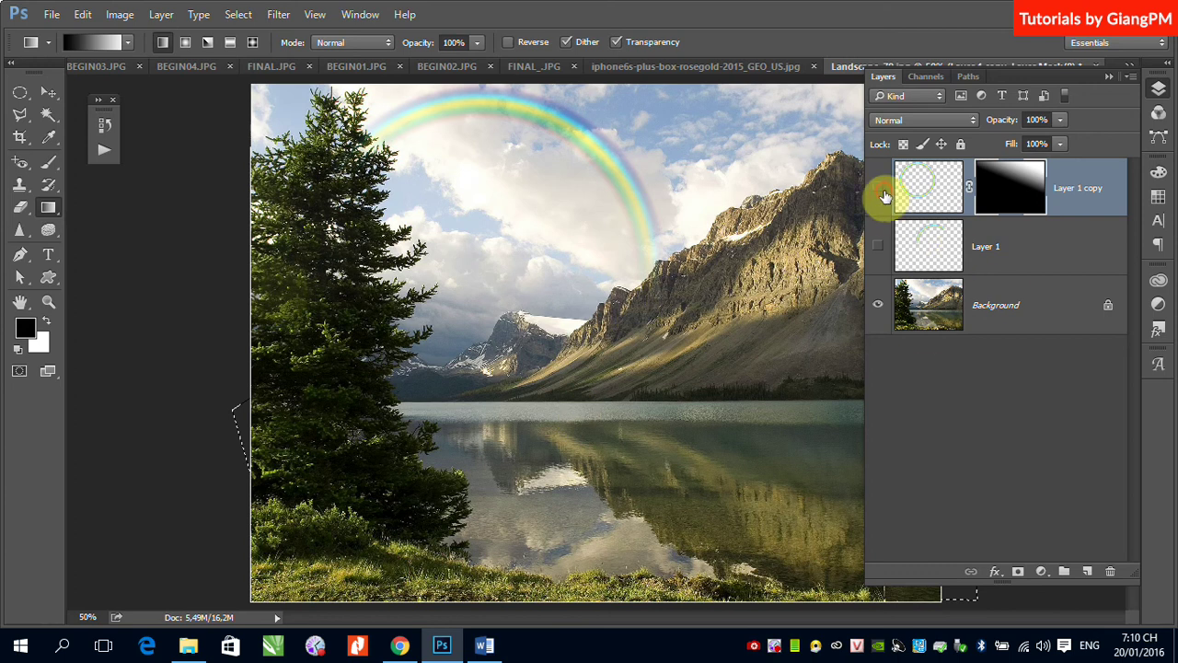
# Hide Layer 1 copy and place the image 12cm Racing Duck_s.jpg as an embedded object in the landscape.
pyautogui.click(882, 192)
pyautogui.click(50, 14)
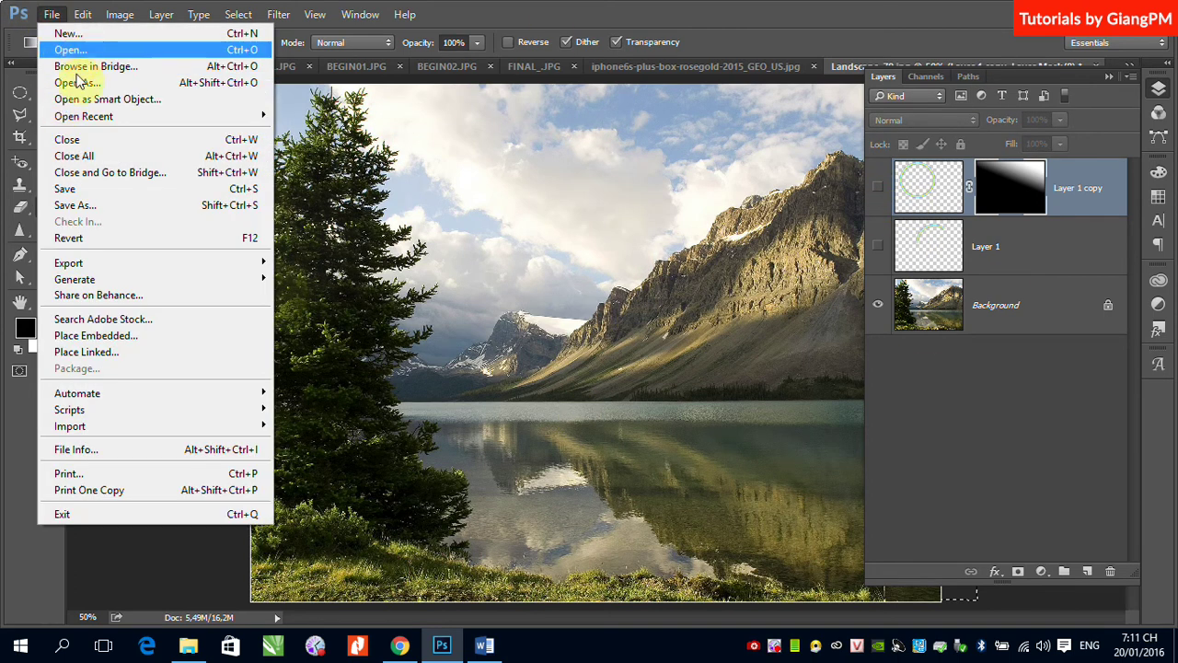
pyautogui.click(104, 342)
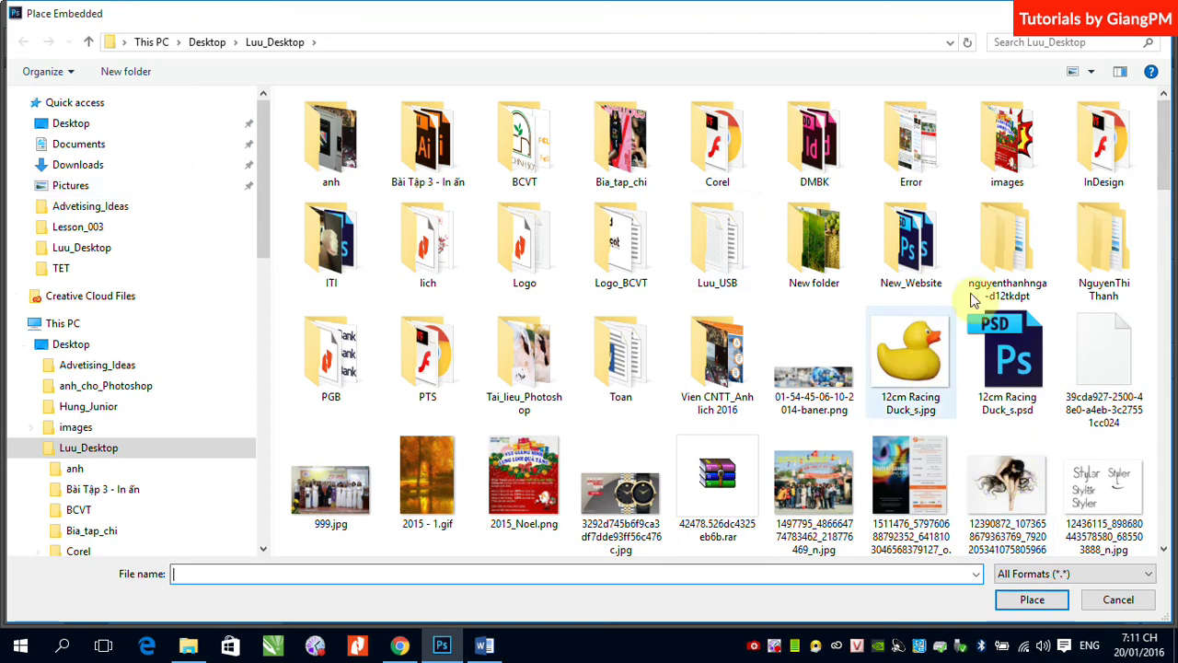
pyautogui.moveTo(1165, 129); pyautogui.dragTo(1174, 221)
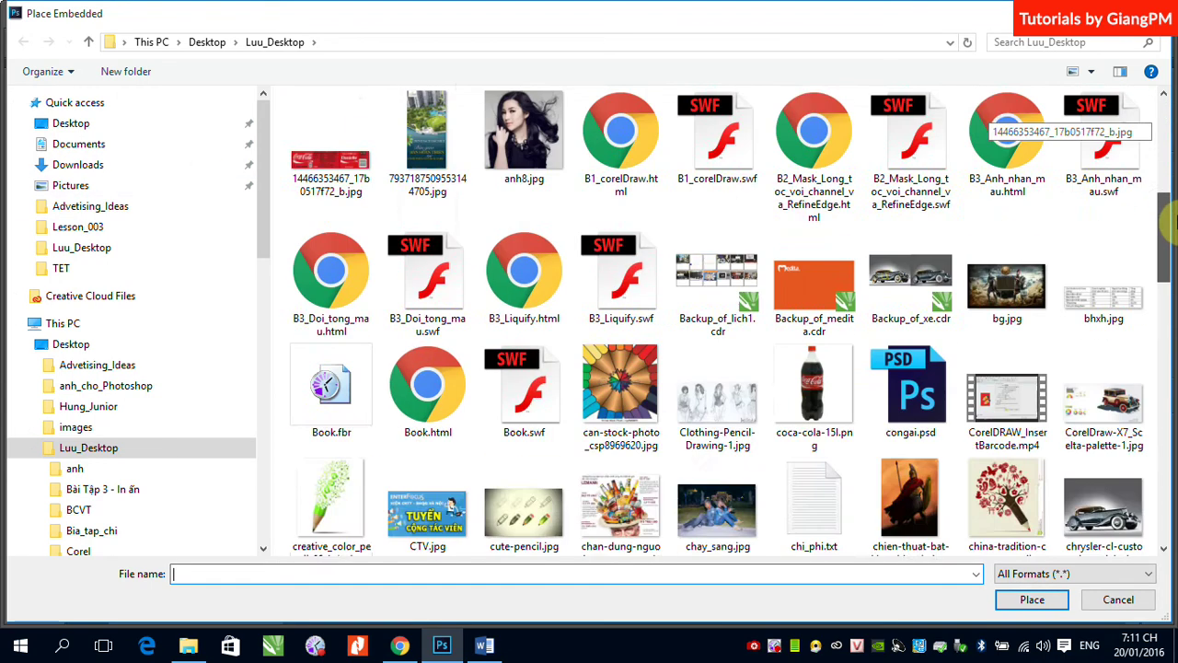
pyautogui.scroll(3, 1169, 221)
pyautogui.click(911, 202)
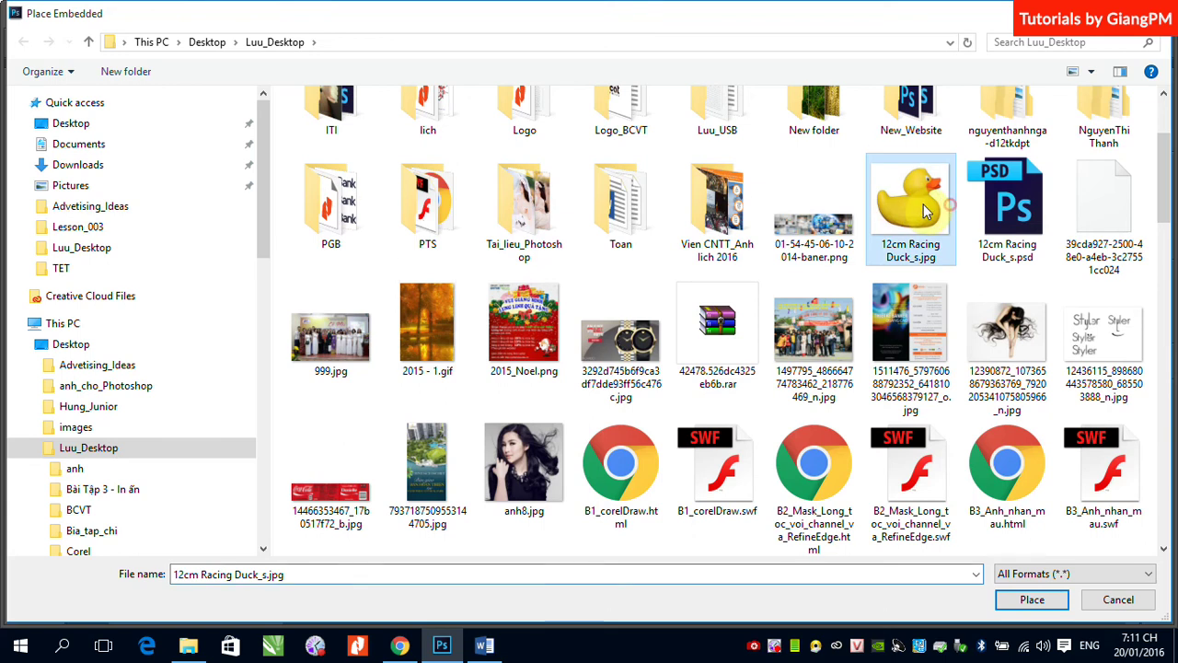
pyautogui.click(1030, 602)
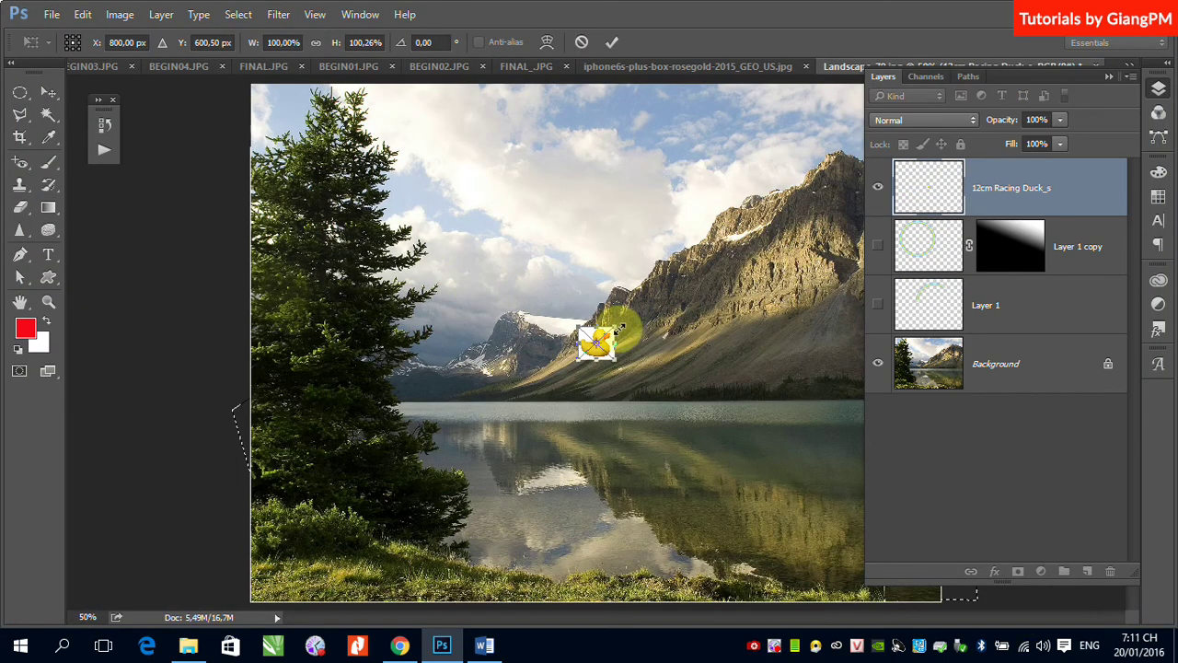
# Enlarge the placed duck to about 318% and move it down onto the far shoreline of the lake.
pyautogui.moveTo(618, 329); pyautogui.dragTo(716, 279)
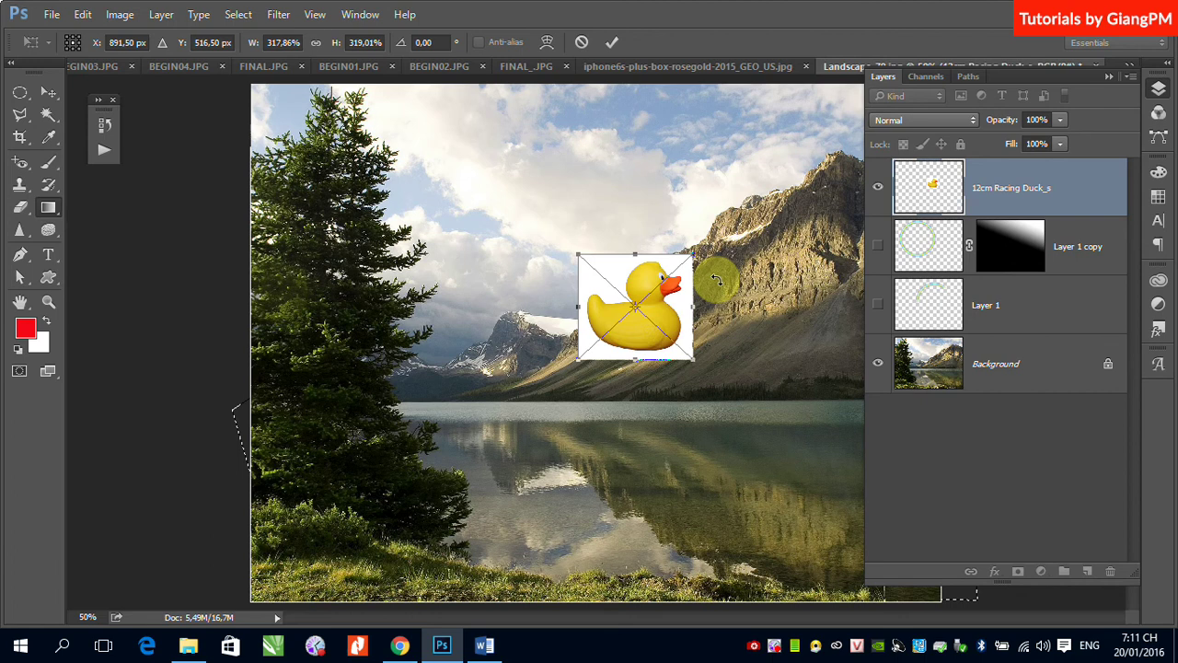
pyautogui.press('Return')
pyautogui.click(48, 92)
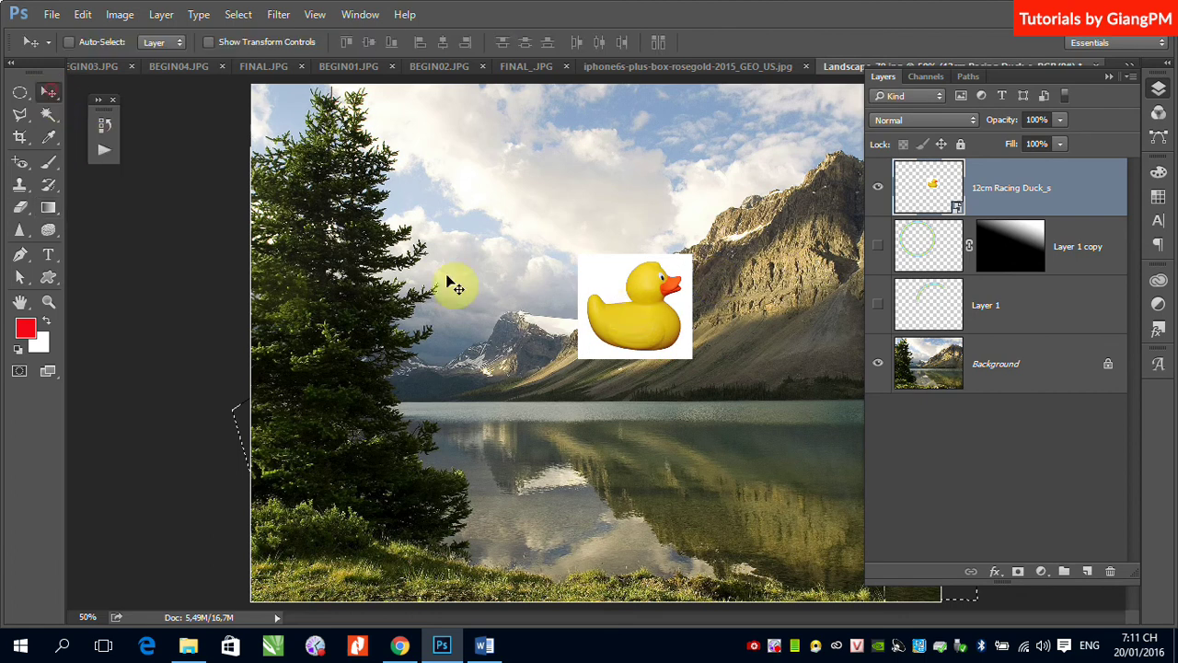
pyautogui.moveTo(604, 305); pyautogui.dragTo(565, 390)
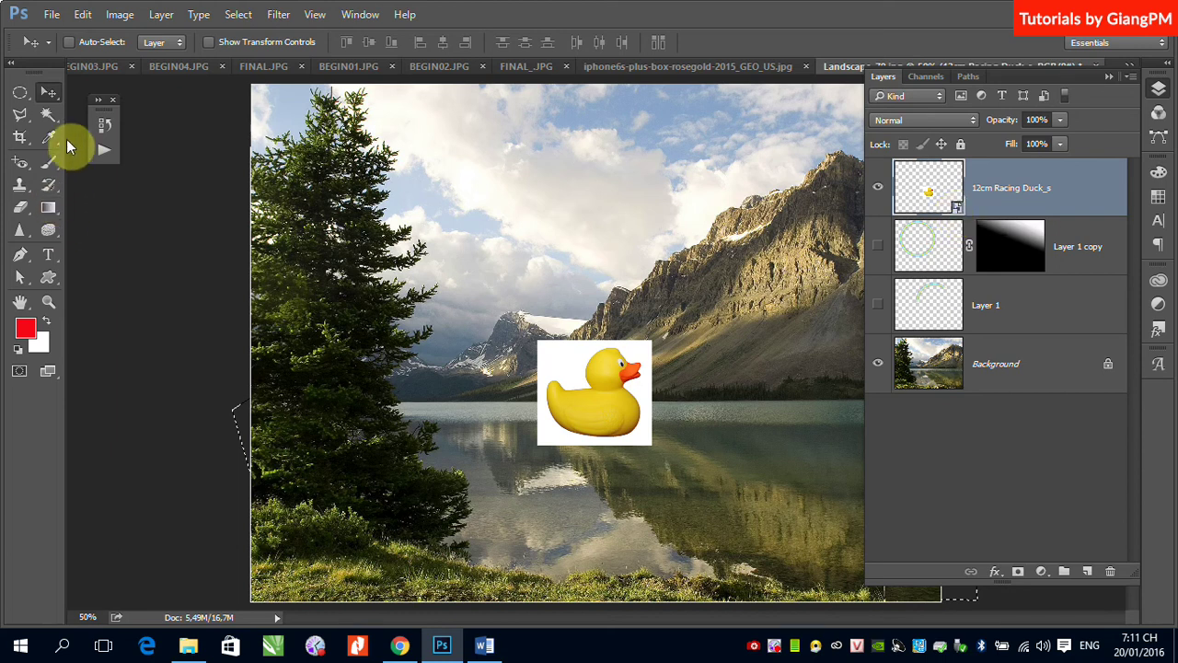
# Select the white background around the duck with the Magic Wand, invert the selection and add it as the duck layer's mask.
pyautogui.click(49, 114)
pyautogui.click(541, 362)
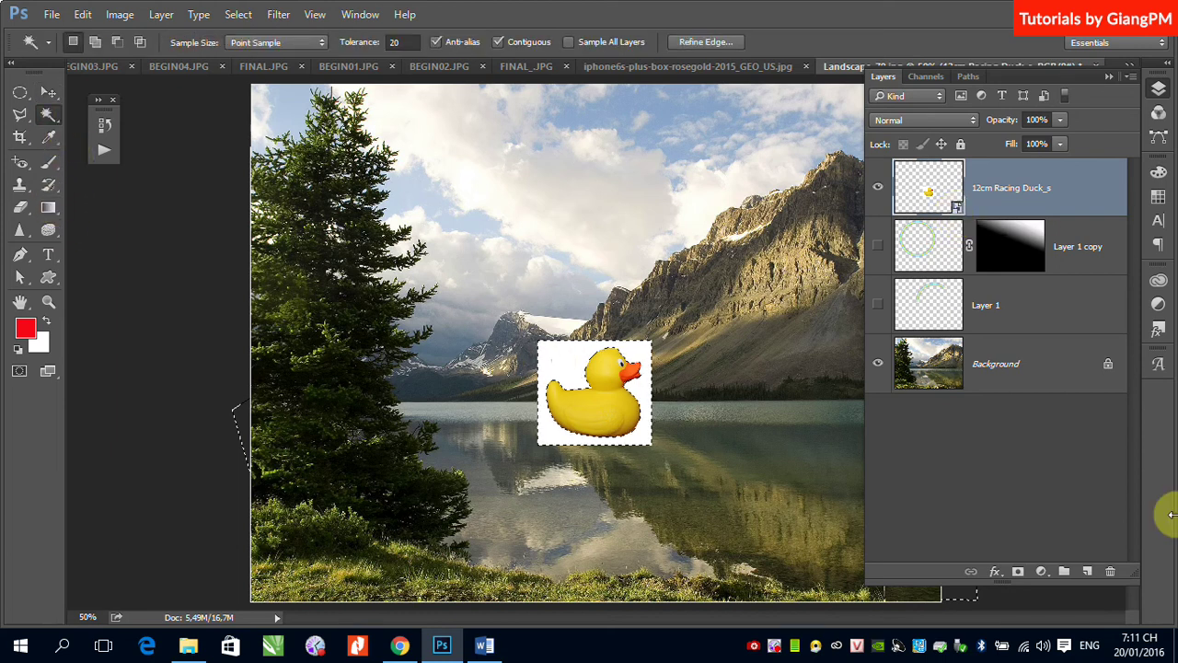
pyautogui.click(1019, 573)
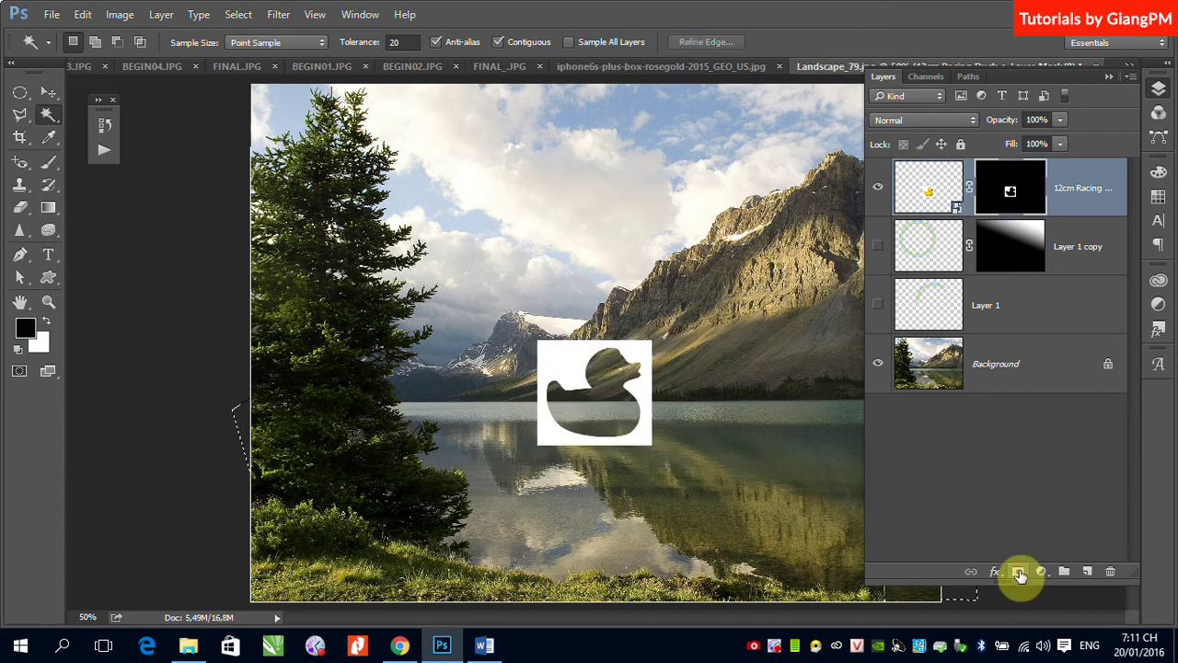
pyautogui.hotkey('ctrl', 'z')
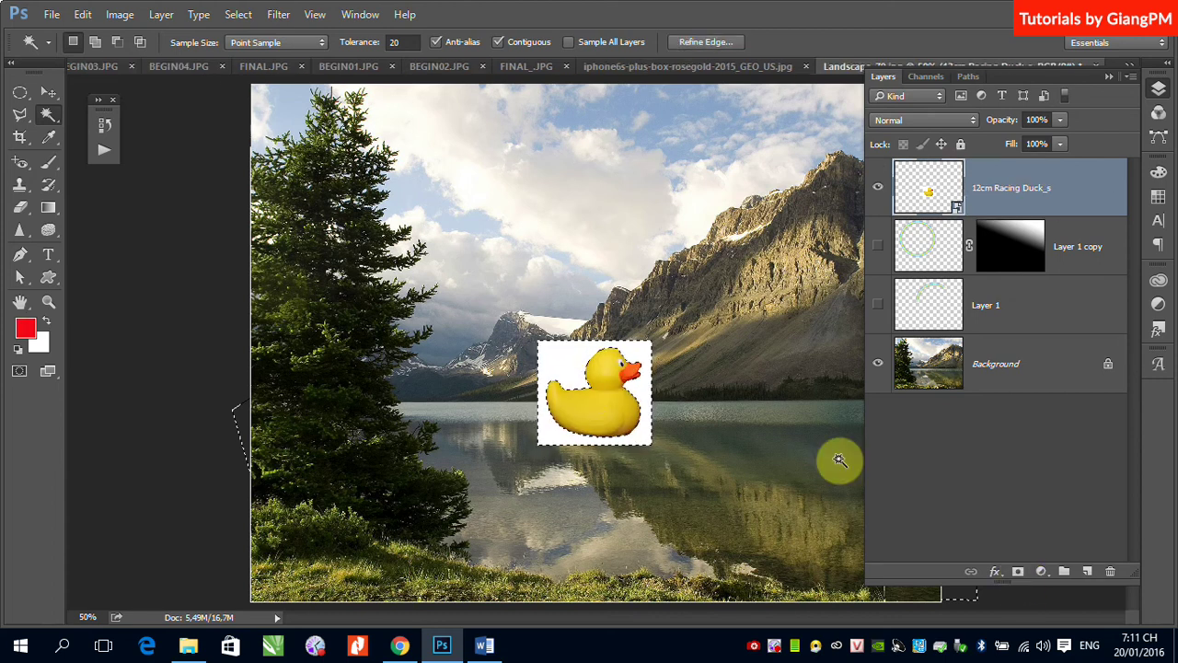
pyautogui.keyDown('shift'); pyautogui.click(839, 458); pyautogui.keyUp('shift')
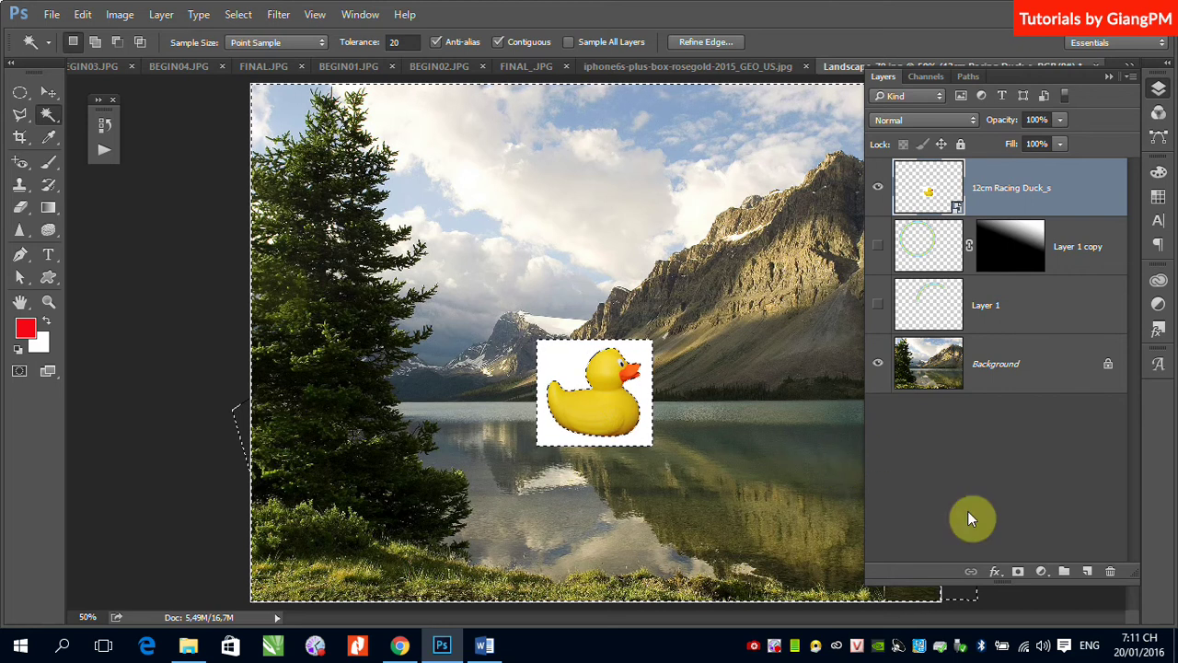
pyautogui.click(1018, 572)
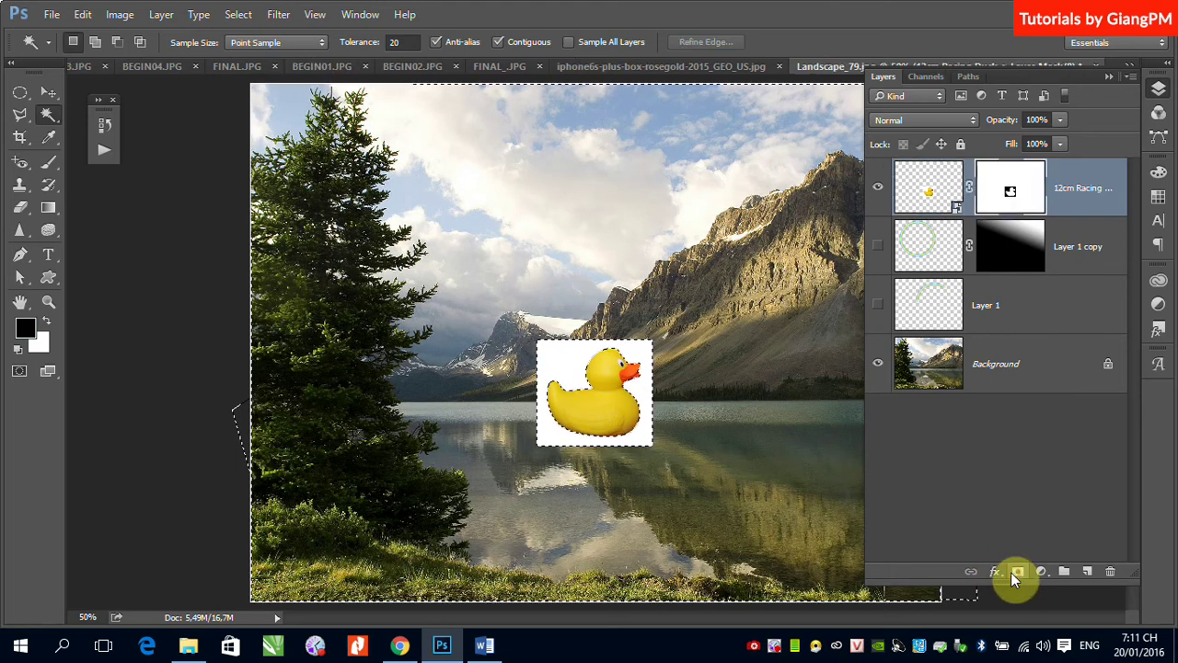
# Move the cut-out duck together with its mask slightly down and to the right so it sits lower on the lake.
pyautogui.click(1010, 193)
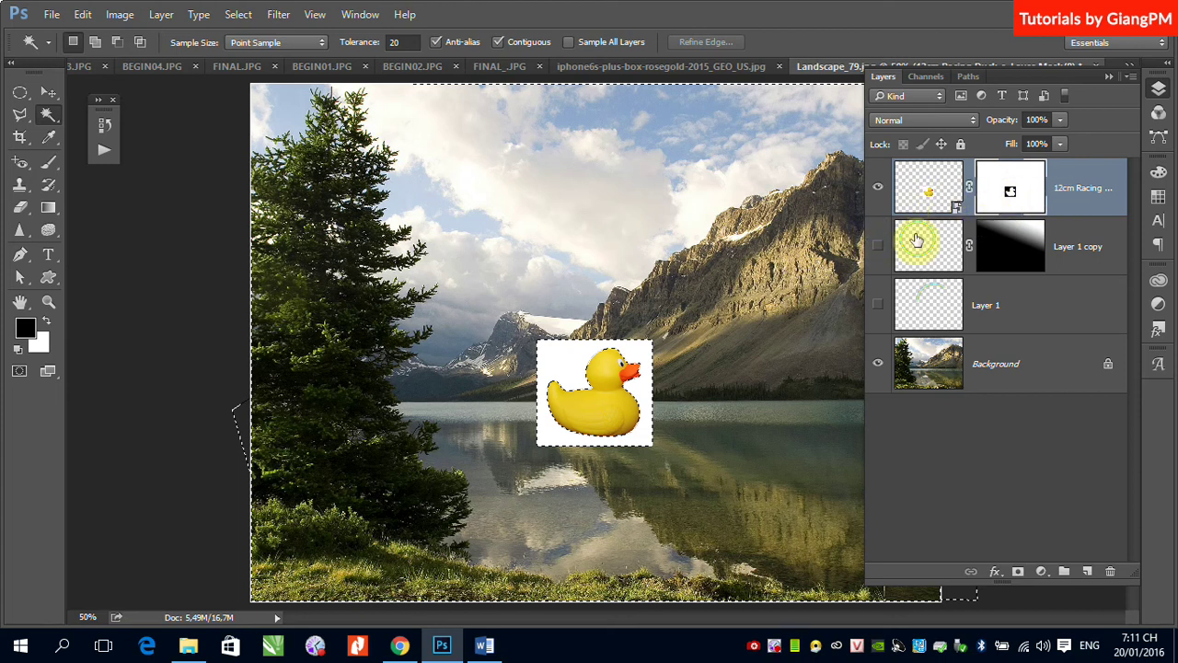
pyautogui.click(1024, 200)
pyautogui.click(640, 341)
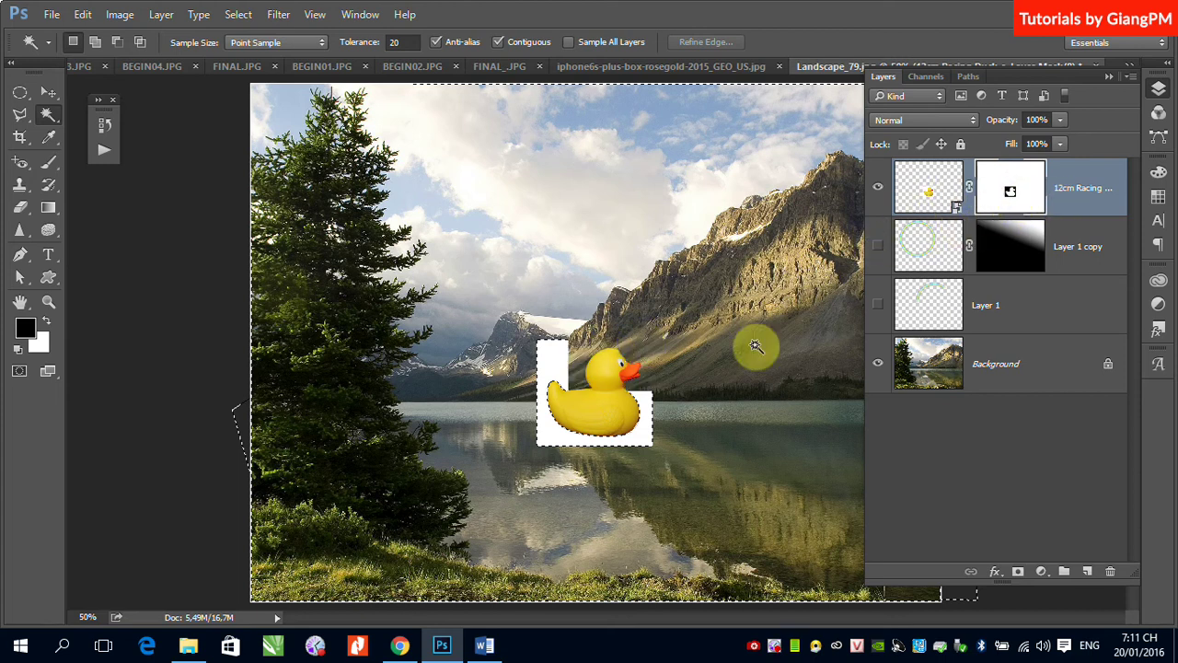
pyautogui.click(656, 390)
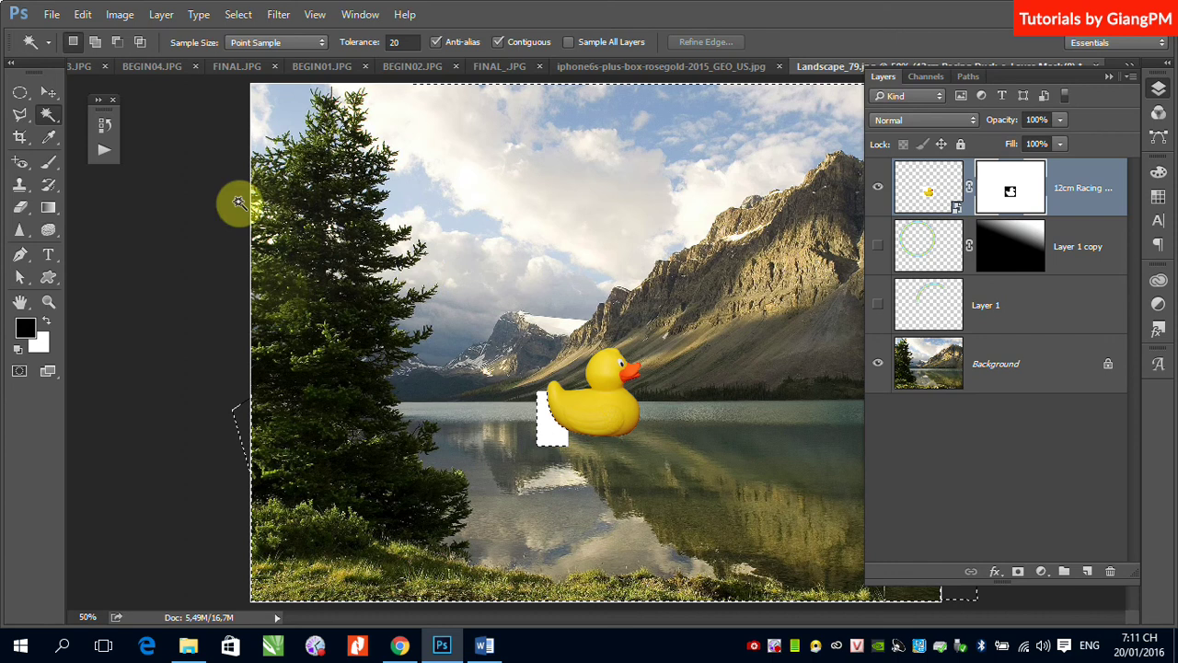
pyautogui.hotkey('ctrl', '-')
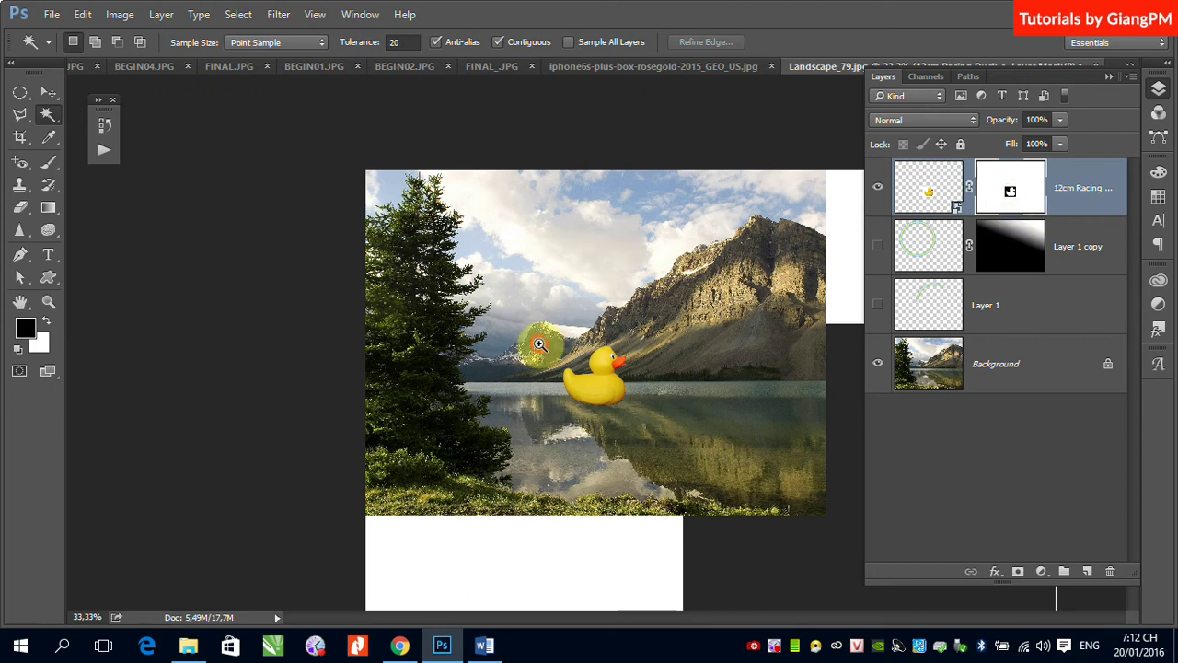
pyautogui.moveTo(563, 342); pyautogui.dragTo(706, 444)
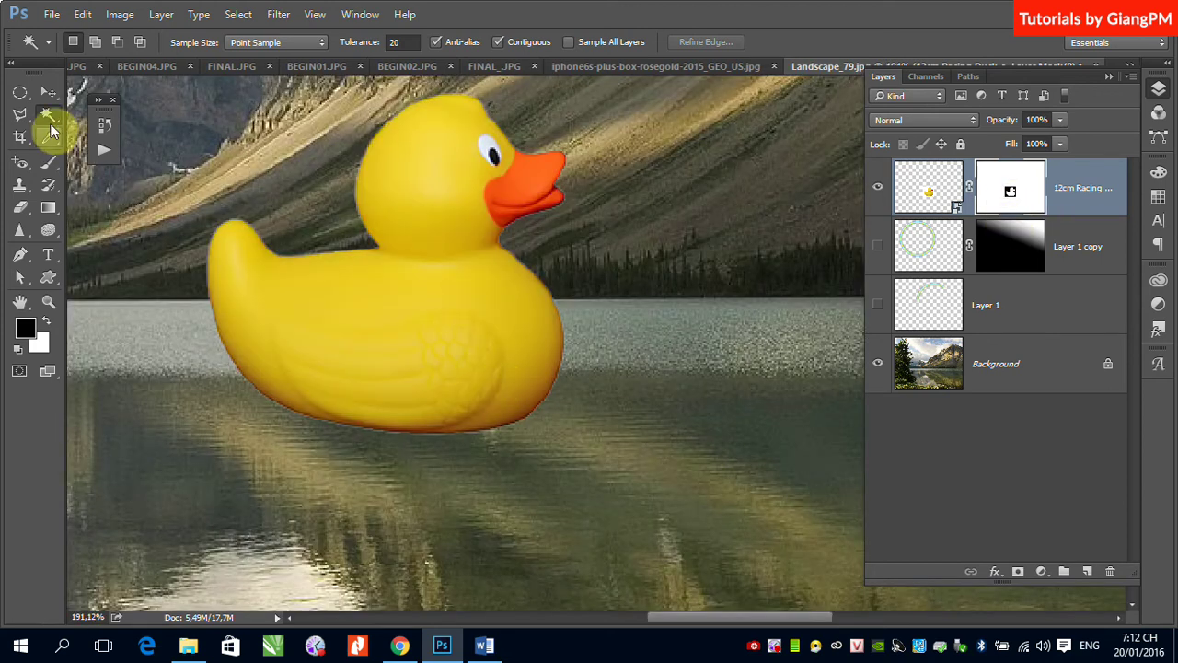
pyautogui.click(49, 92)
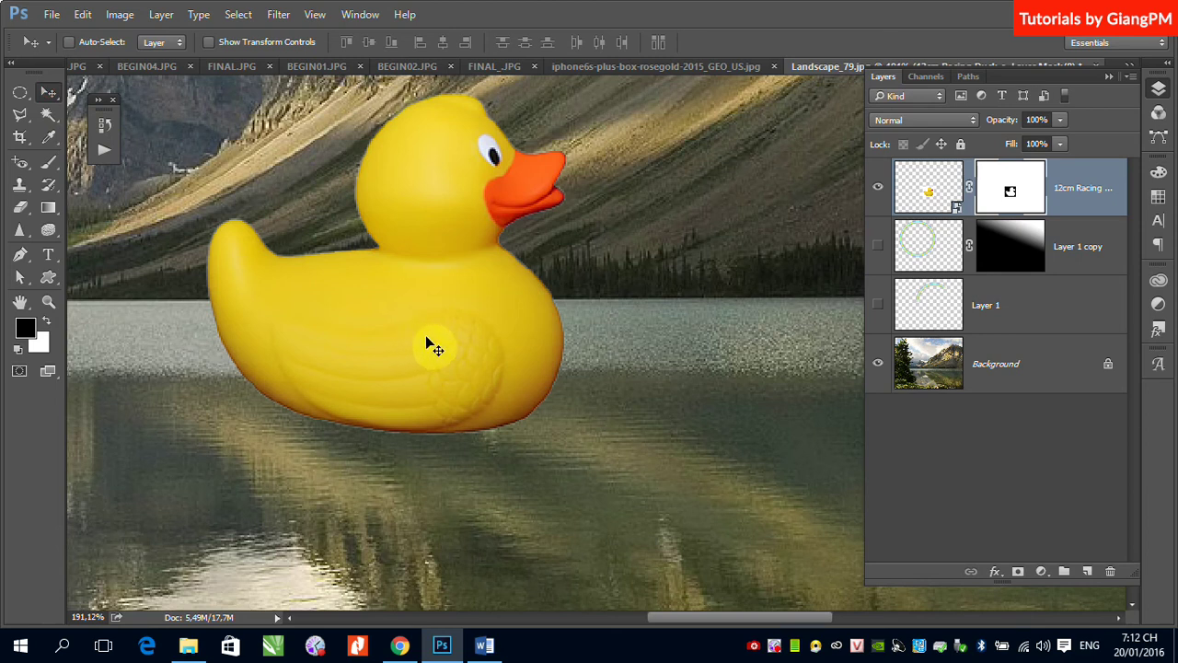
pyautogui.moveTo(427, 344); pyautogui.dragTo(438, 365)
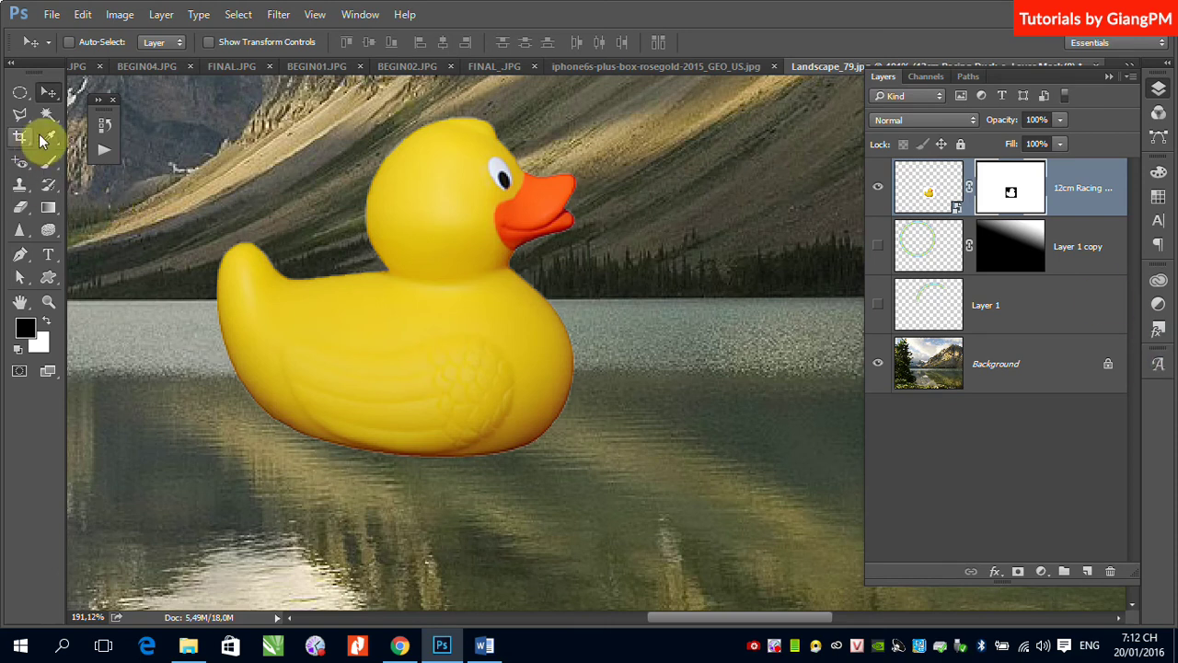
# Paint across the duck's lower body on its layer mask with a soft 61 px brush in dark grey #4a4949.
pyautogui.click(48, 162)
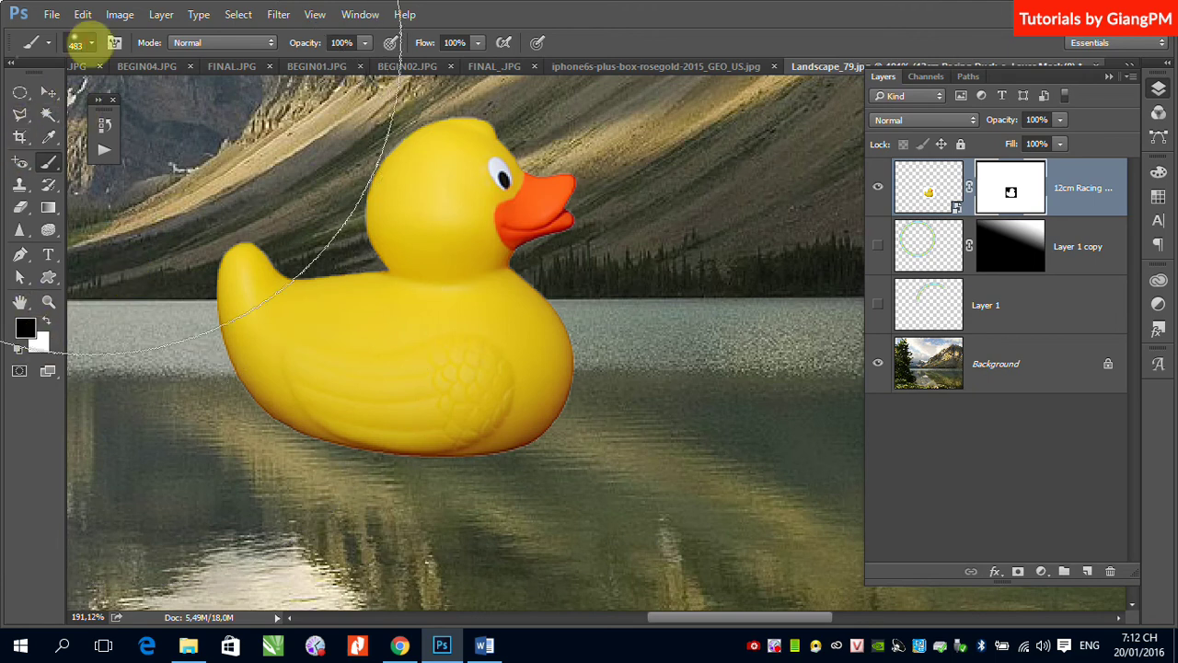
pyautogui.click(76, 42)
pyautogui.moveTo(197, 103); pyautogui.dragTo(132, 103)
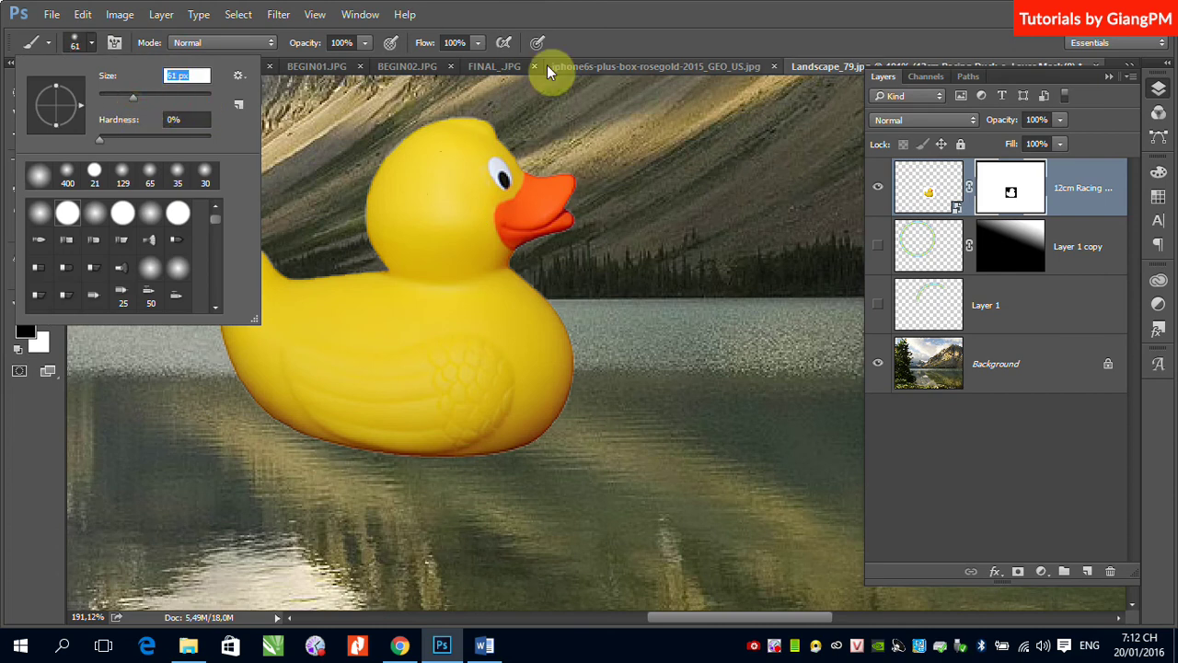
pyautogui.press('Return')
pyautogui.click(26, 331)
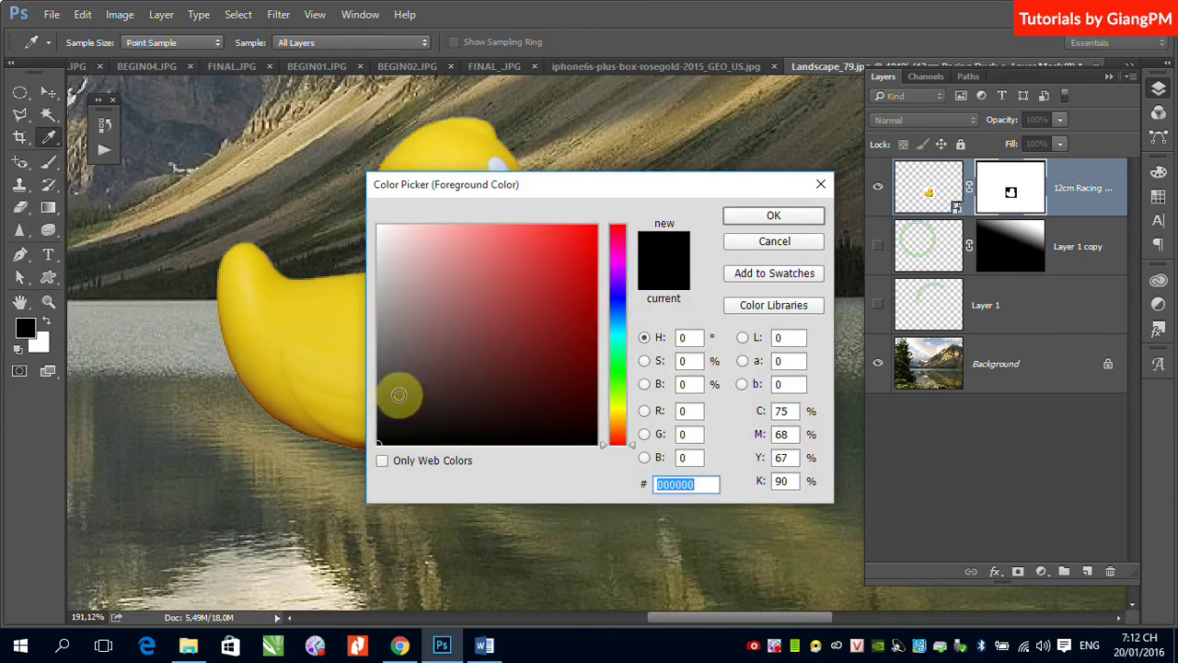
pyautogui.click(380, 380)
pyautogui.click(760, 221)
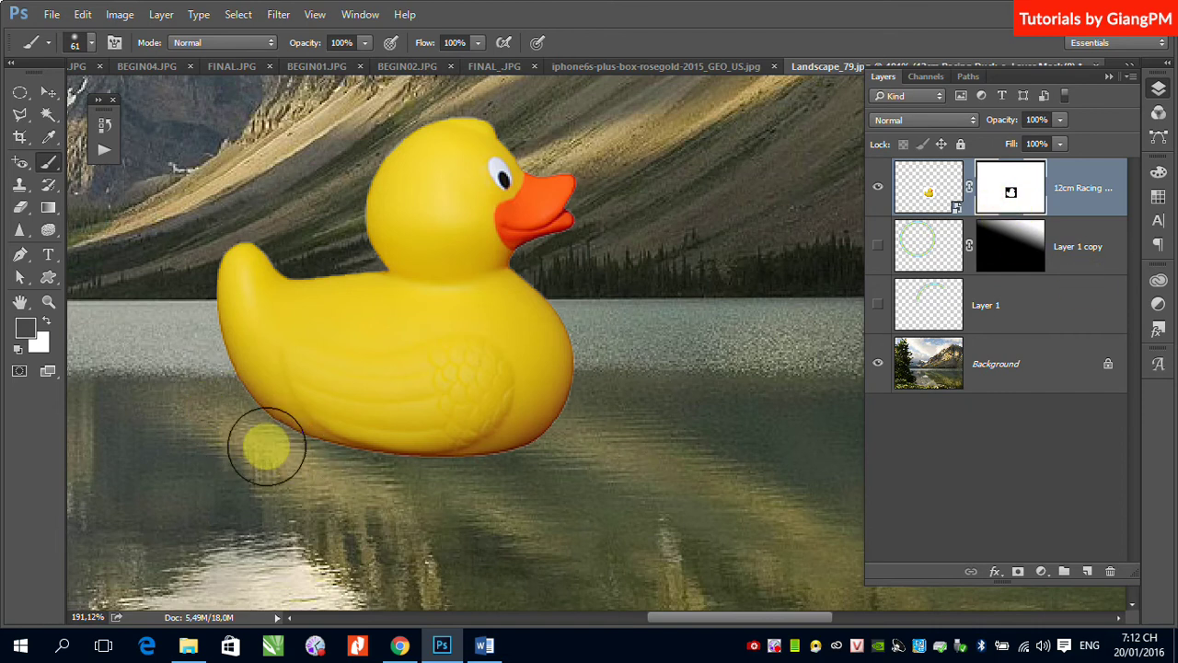
pyautogui.moveTo(263, 447)
pyautogui.mouseDown()
pyautogui.moveTo(405, 470)
pyautogui.moveTo(552, 457)
pyautogui.moveTo(224, 436)
pyautogui.moveTo(363, 451)
pyautogui.moveTo(598, 445)
pyautogui.moveTo(189, 449)
pyautogui.moveTo(216, 439)
pyautogui.moveTo(502, 459)
pyautogui.moveTo(610, 447)
pyautogui.mouseUp()
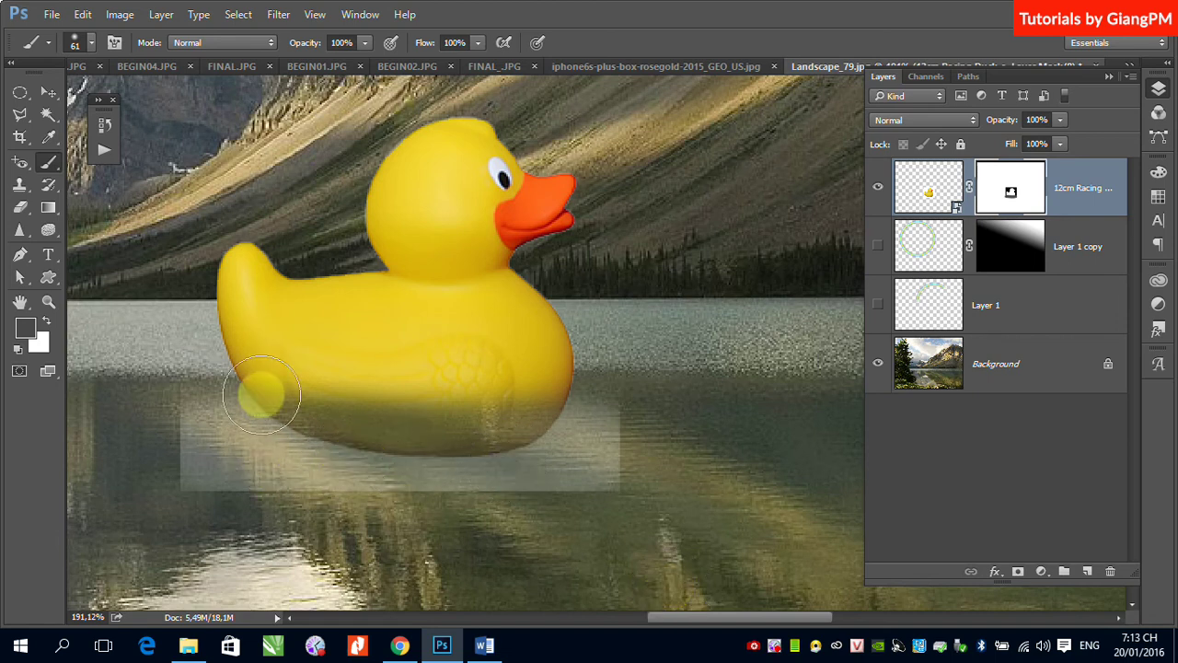
# Set the foreground colour to #383838 and paint over the duck's underside on the mask again.
pyautogui.click(28, 329)
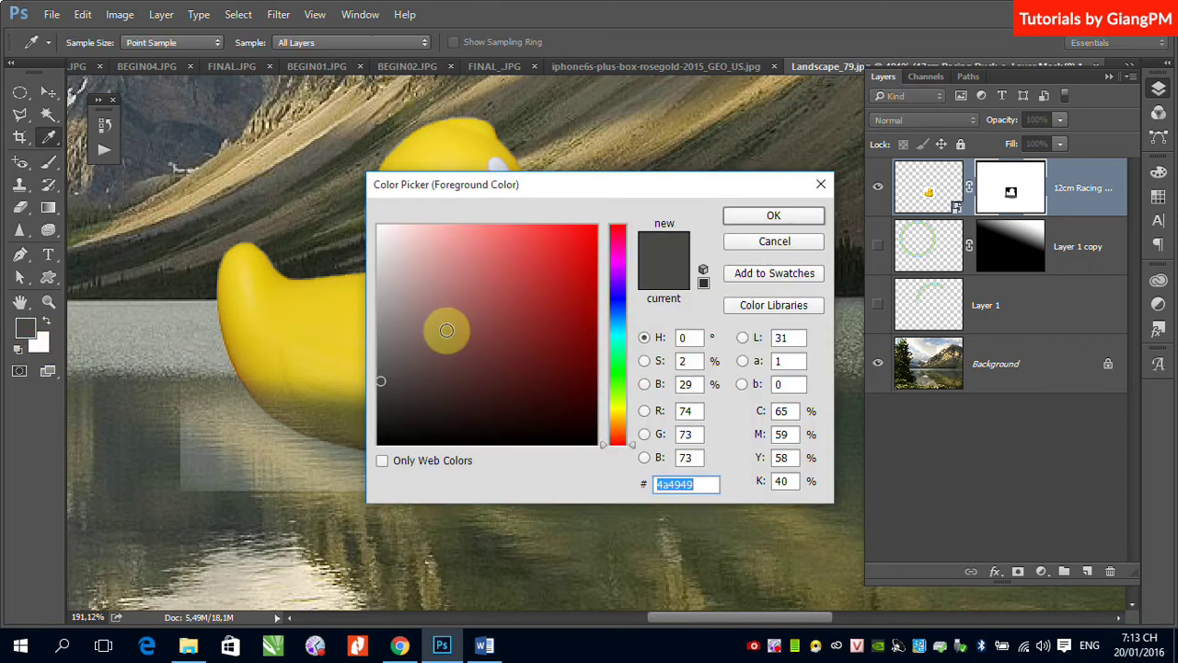
pyautogui.click(377, 400)
pyautogui.click(801, 217)
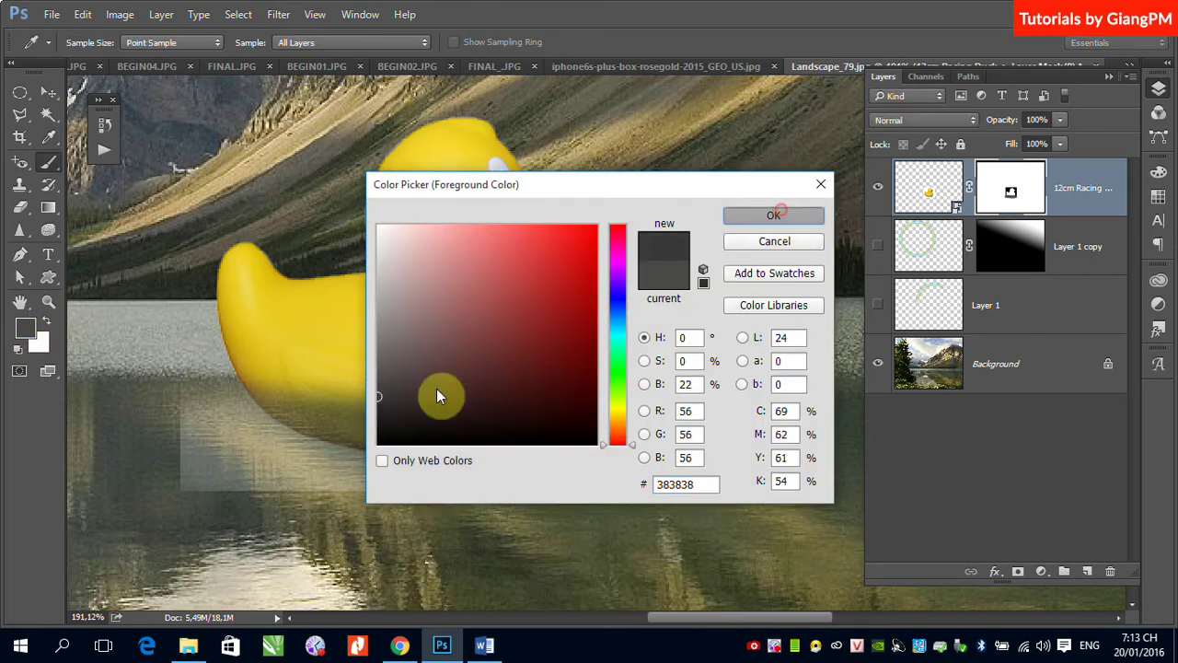
pyautogui.moveTo(304, 437)
pyautogui.mouseDown()
pyautogui.moveTo(311, 455)
pyautogui.moveTo(434, 470)
pyautogui.moveTo(541, 460)
pyautogui.mouseUp()
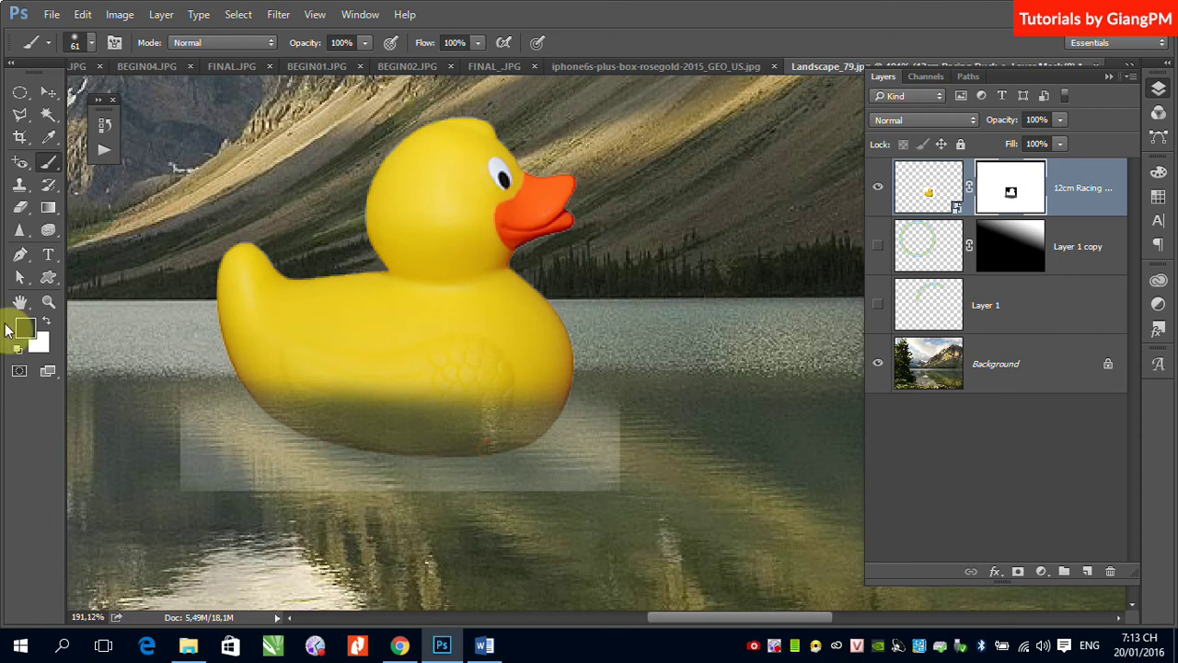
# Choose a still darker, near-black grey and brush along the very bottom edge of the duck on the mask.
pyautogui.click(30, 334)
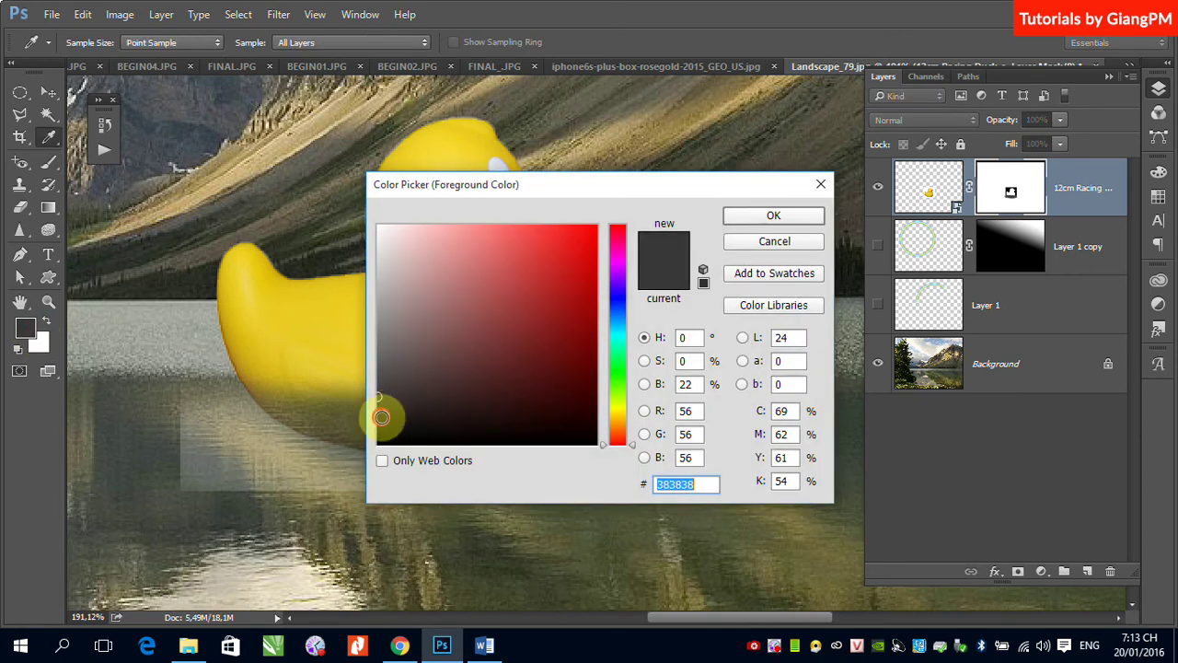
pyautogui.click(381, 416)
pyautogui.click(773, 215)
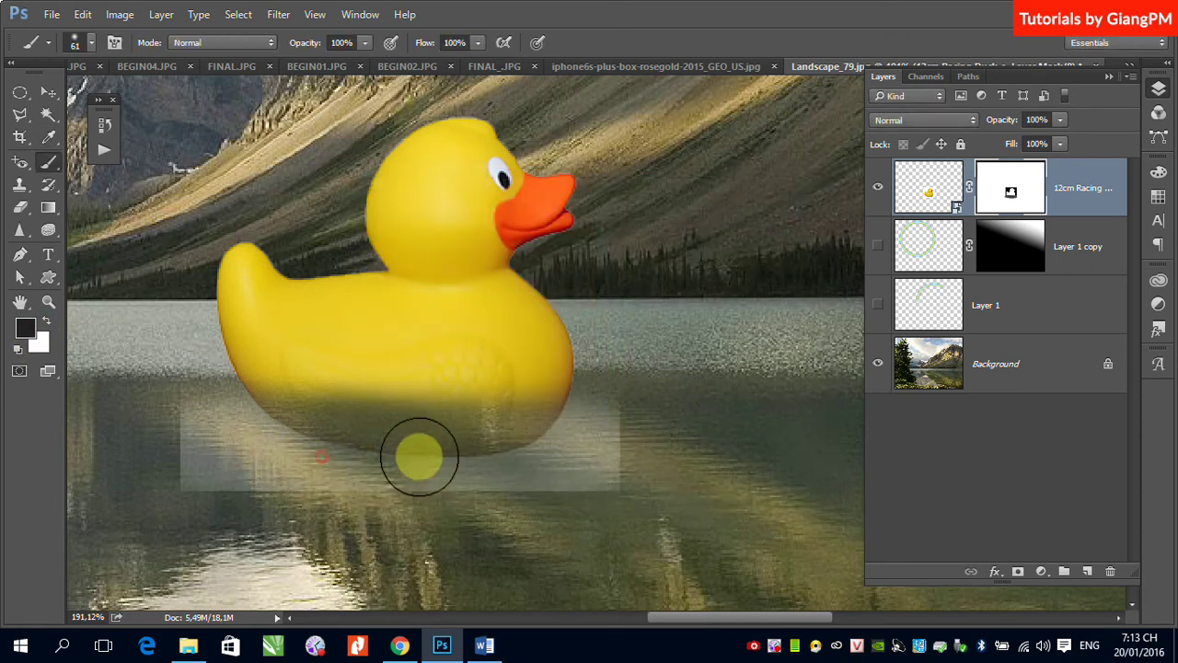
pyautogui.moveTo(531, 455)
pyautogui.mouseDown()
pyautogui.moveTo(292, 470)
pyautogui.moveTo(551, 457)
pyautogui.moveTo(317, 467)
pyautogui.moveTo(534, 463)
pyautogui.mouseUp()
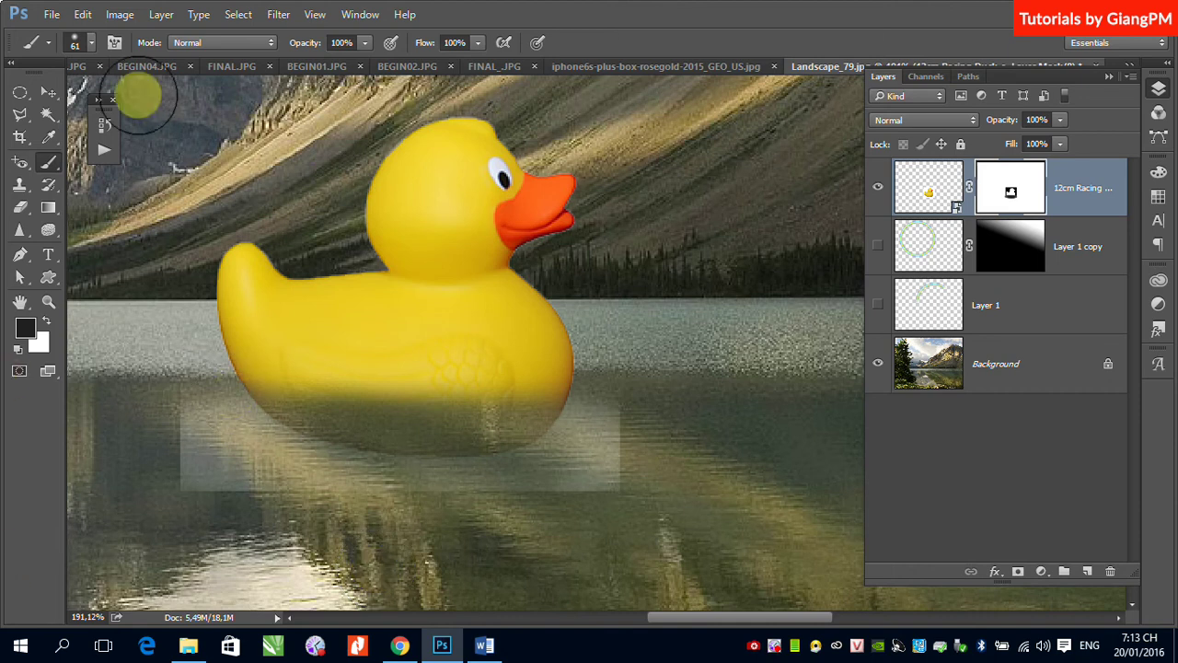
pyautogui.click(52, 15)
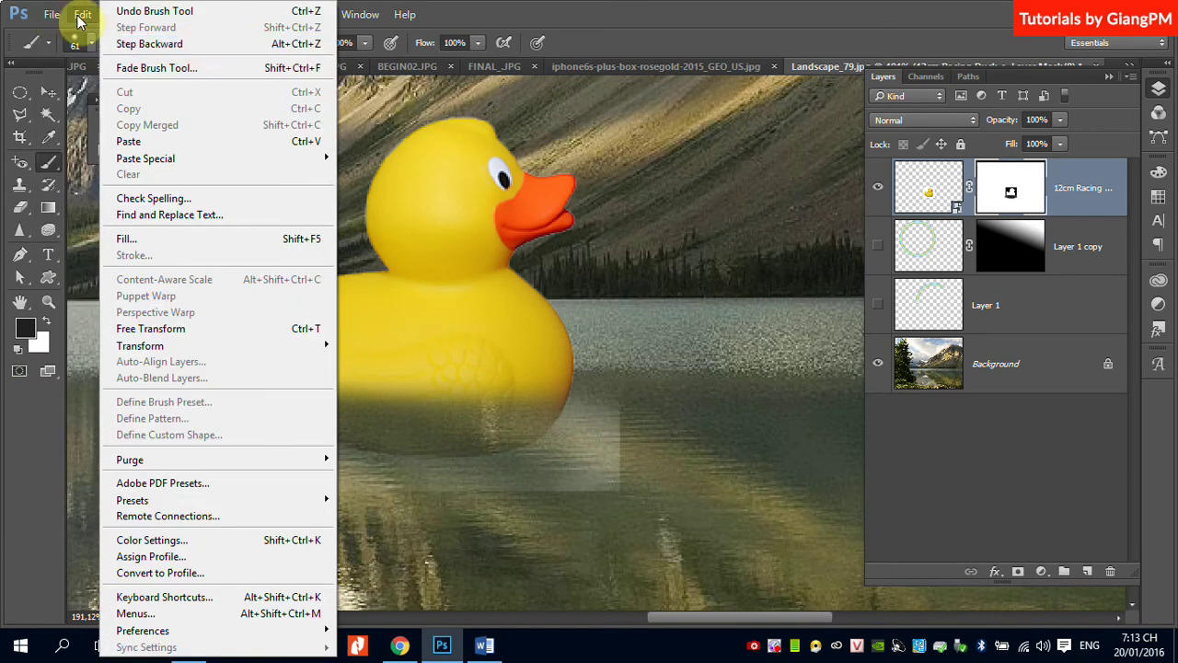
pyautogui.click(60, 50)
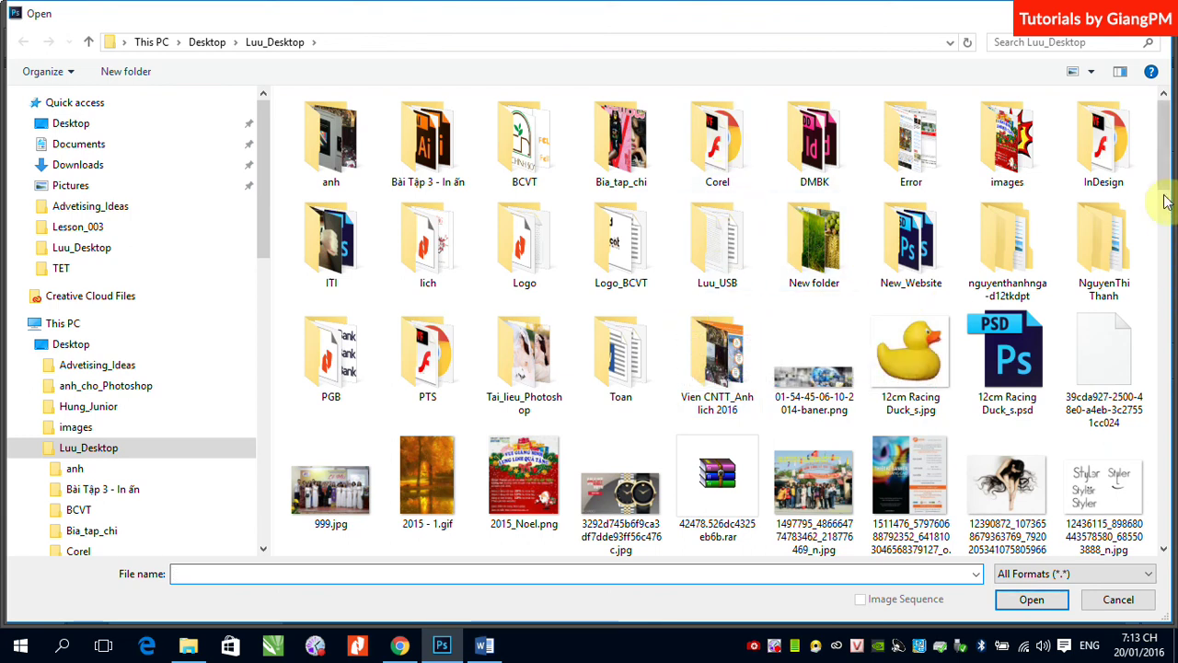
pyautogui.moveTo(1164, 203)
pyautogui.mouseDown()
pyautogui.moveTo(1165, 427)
pyautogui.moveTo(1149, 522)
pyautogui.moveTo(1138, 523)
pyautogui.mouseUp()
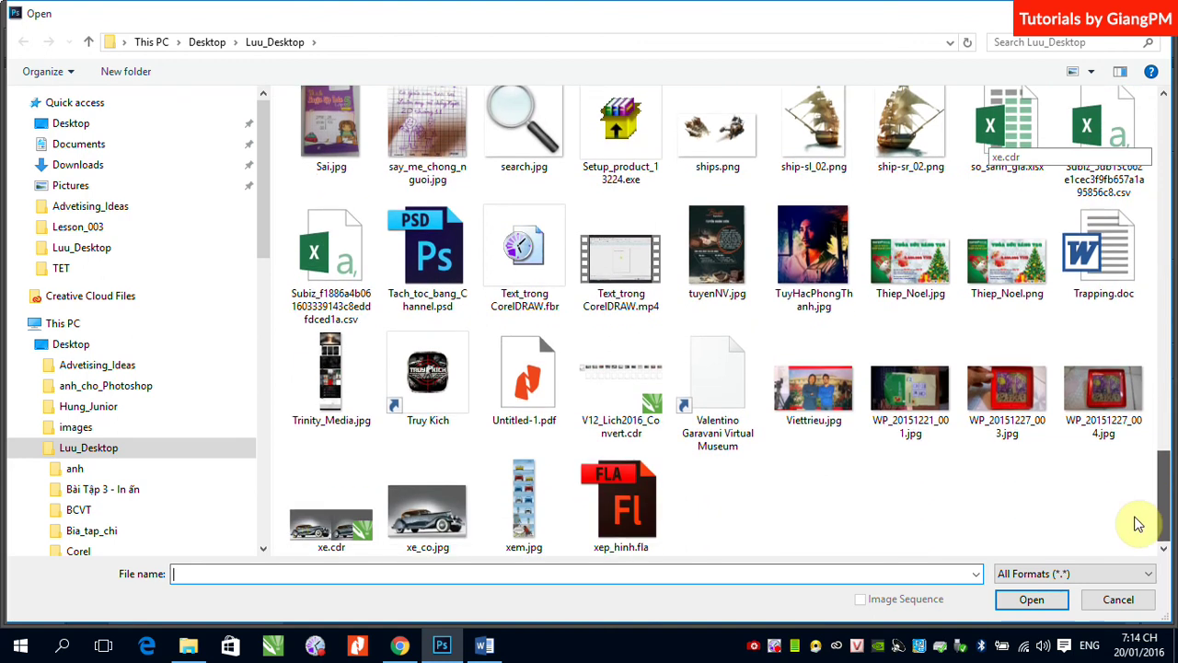
pyautogui.moveTo(1160, 481); pyautogui.dragTo(1151, 101)
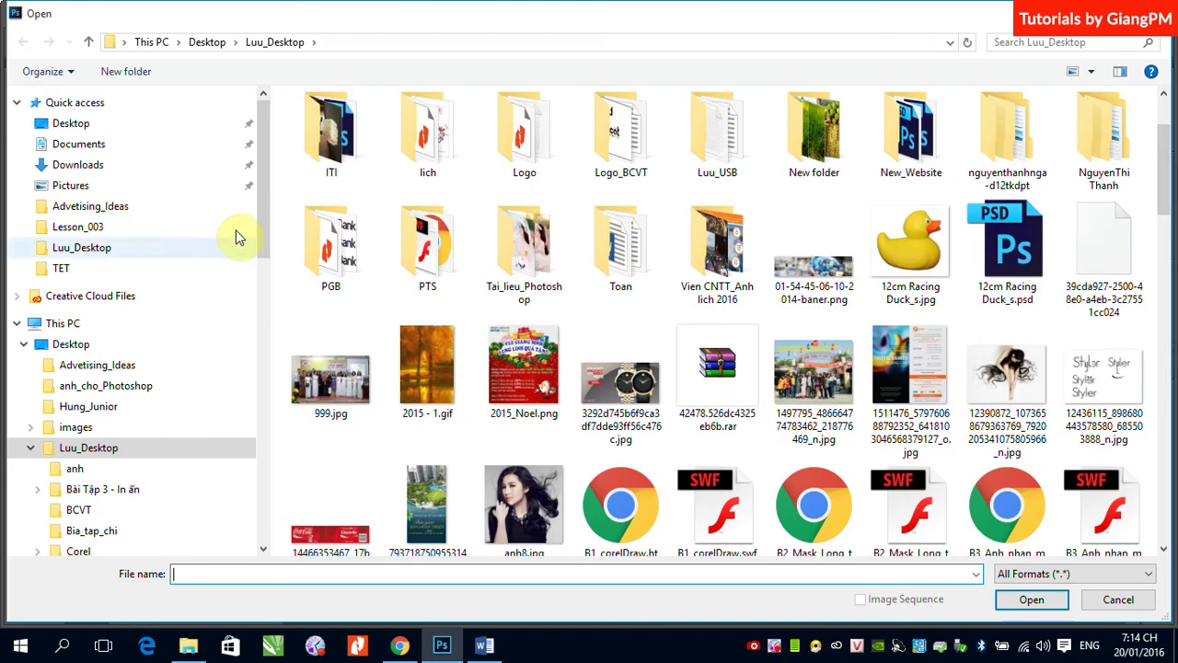
pyautogui.moveTo(263, 203); pyautogui.dragTo(267, 405)
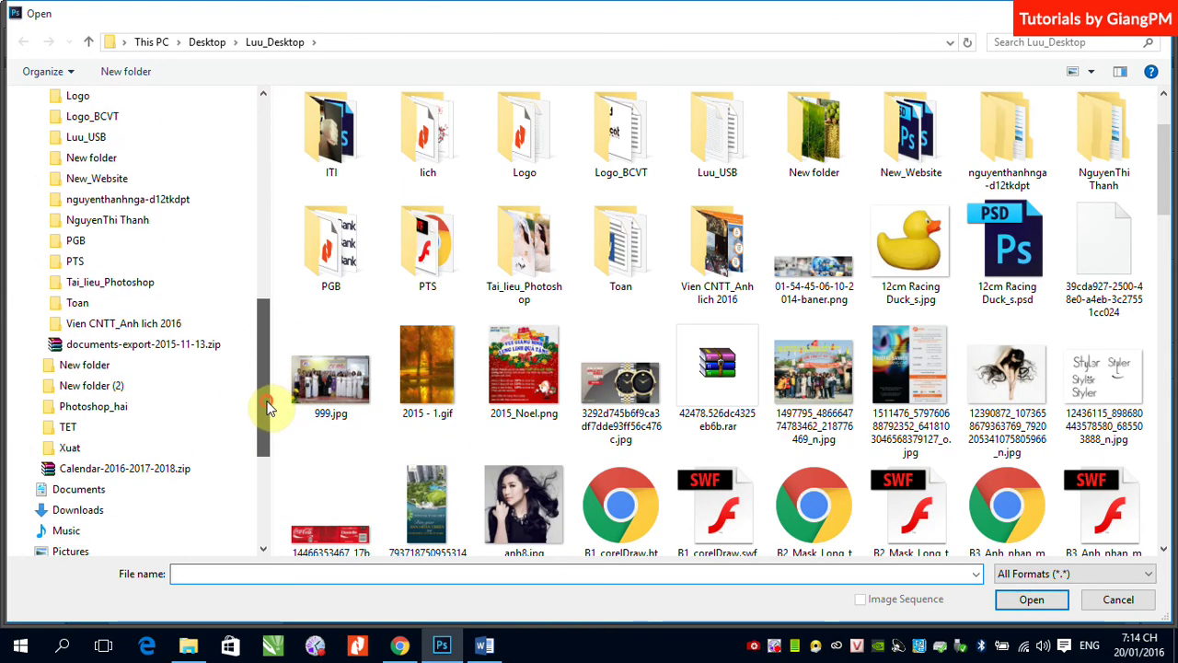
pyautogui.scroll(-3, 80, 497)
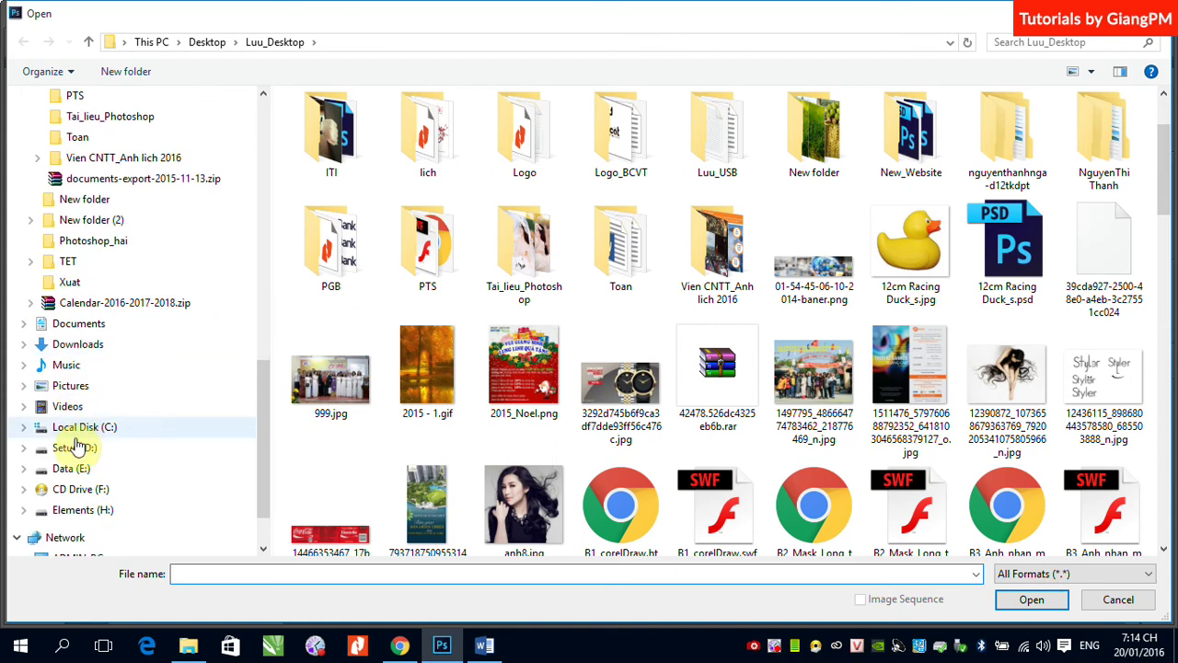
pyautogui.click(79, 447)
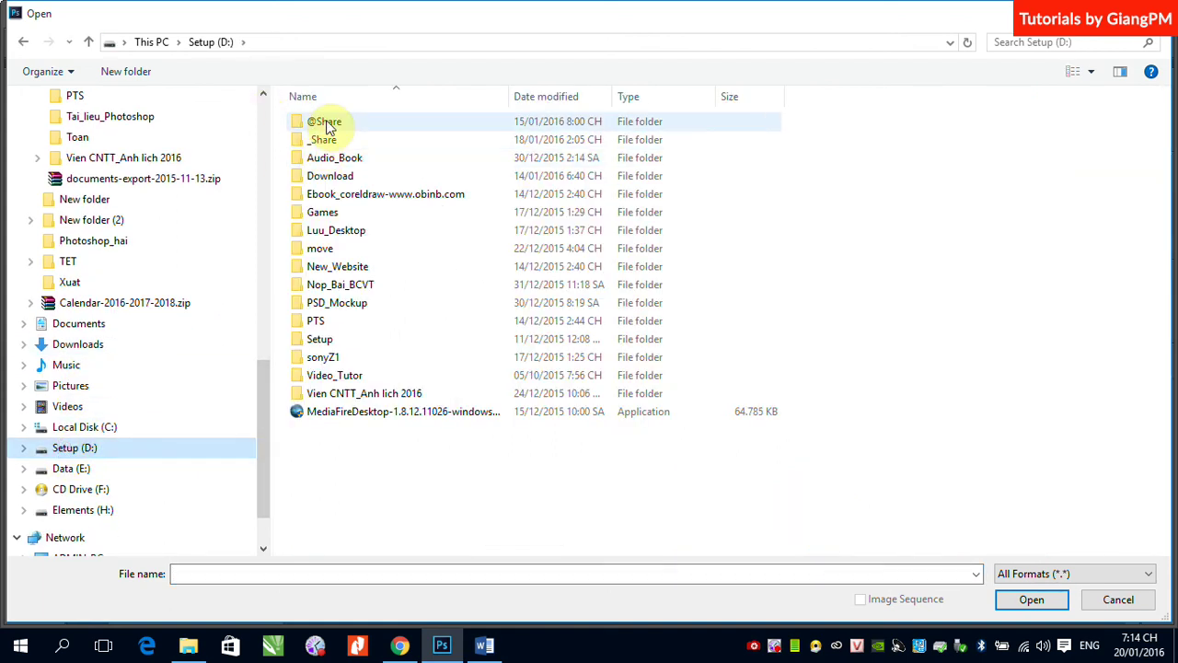
pyautogui.doubleClick(329, 127)
pyautogui.scroll(-5, 855, 387)
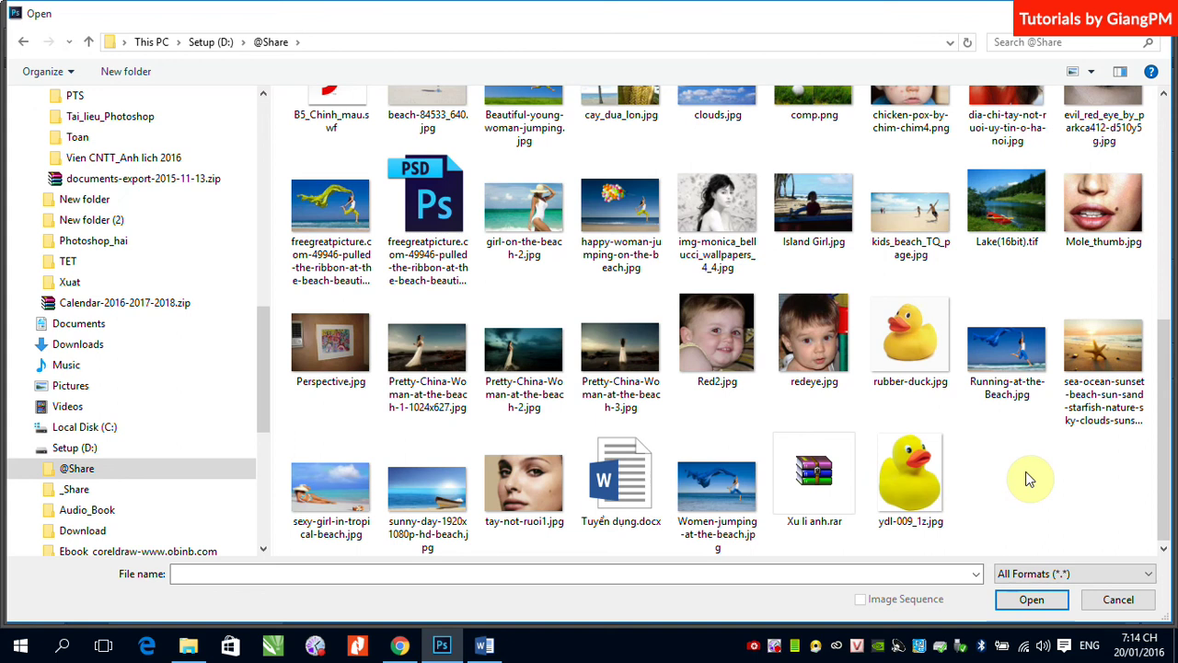
pyautogui.scroll(2, 1029, 478)
pyautogui.click(327, 386)
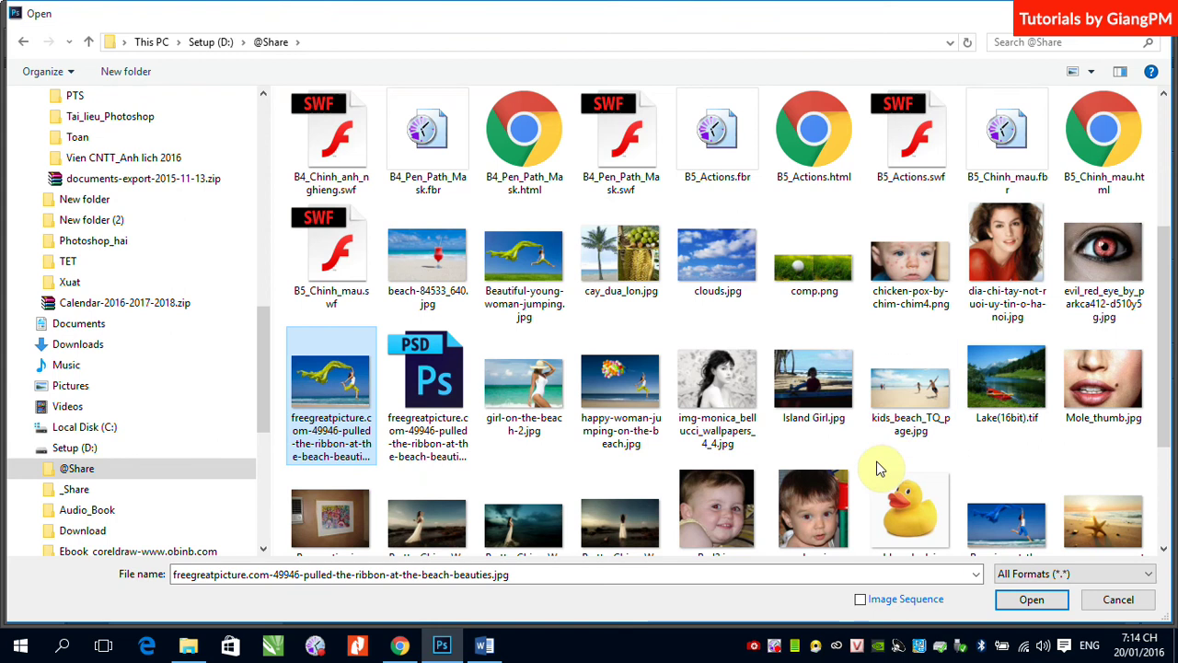
pyautogui.click(1013, 394)
pyautogui.click(1038, 599)
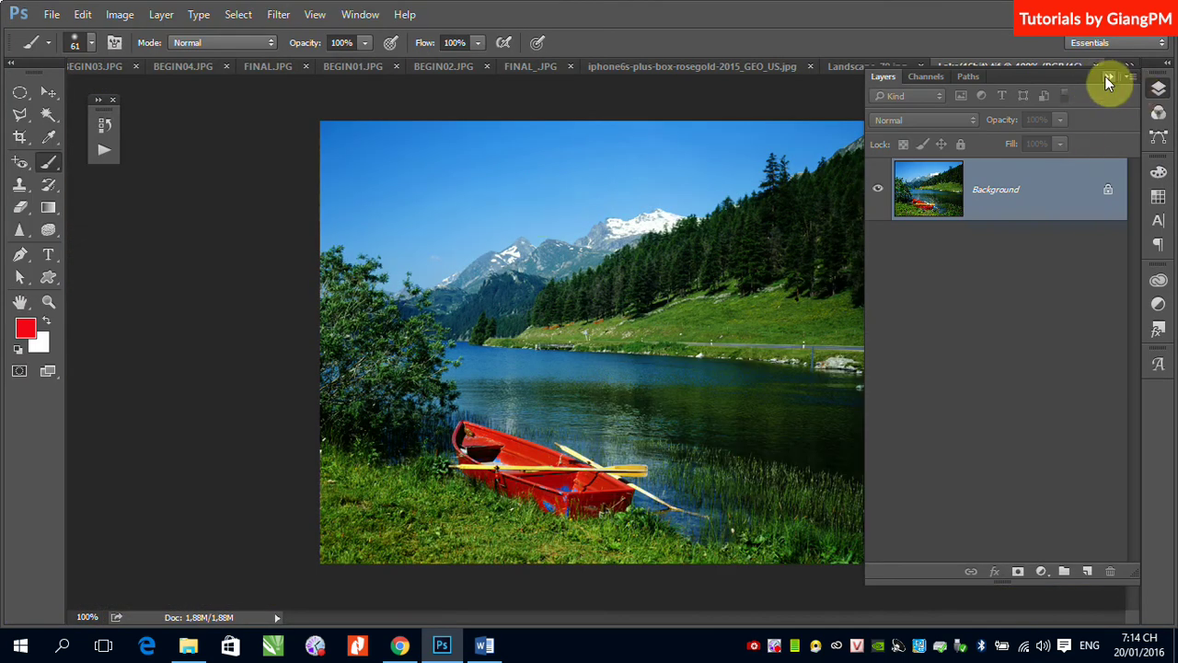
pyautogui.click(1104, 75)
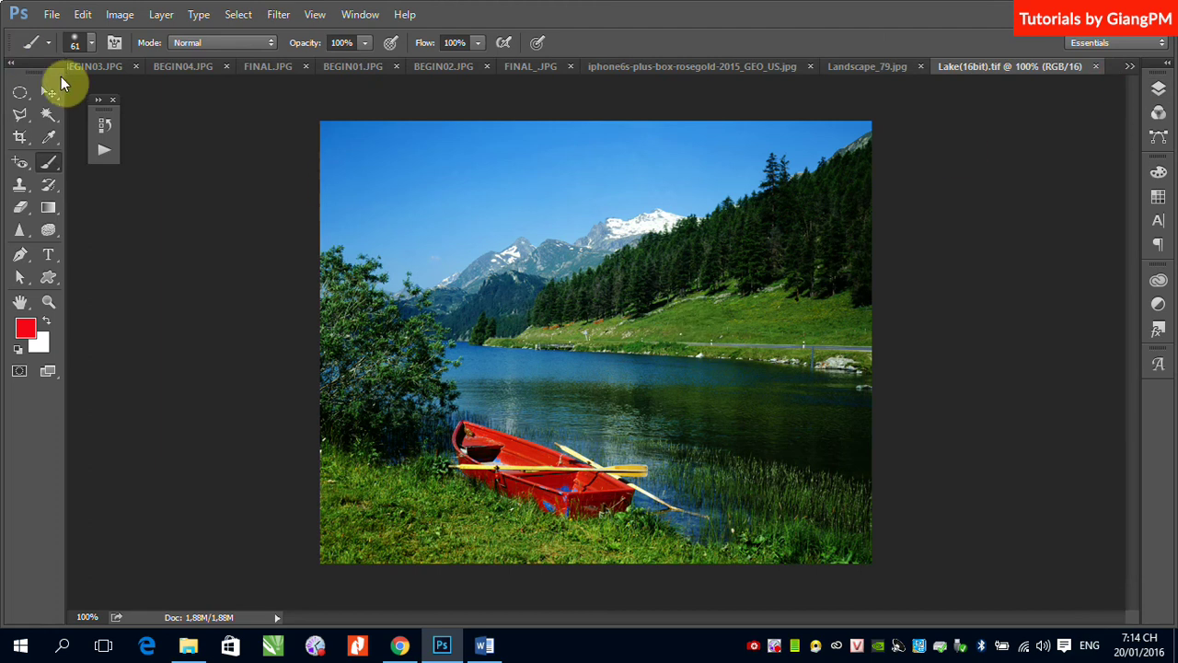
pyautogui.click(19, 92)
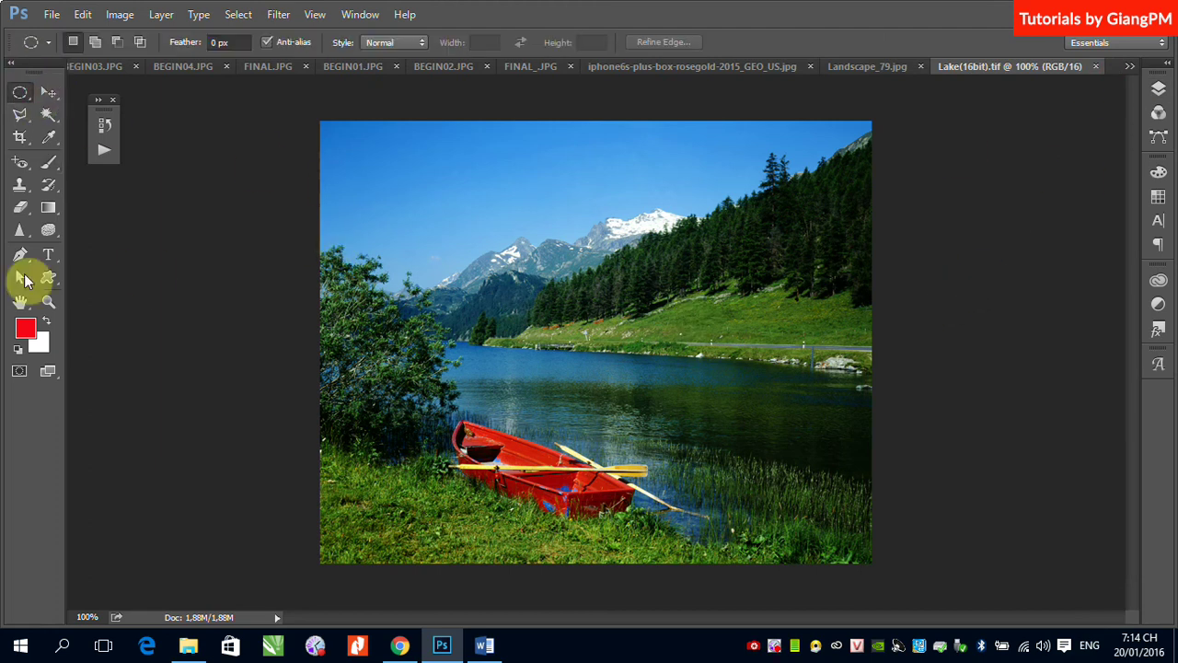
pyautogui.click(46, 230)
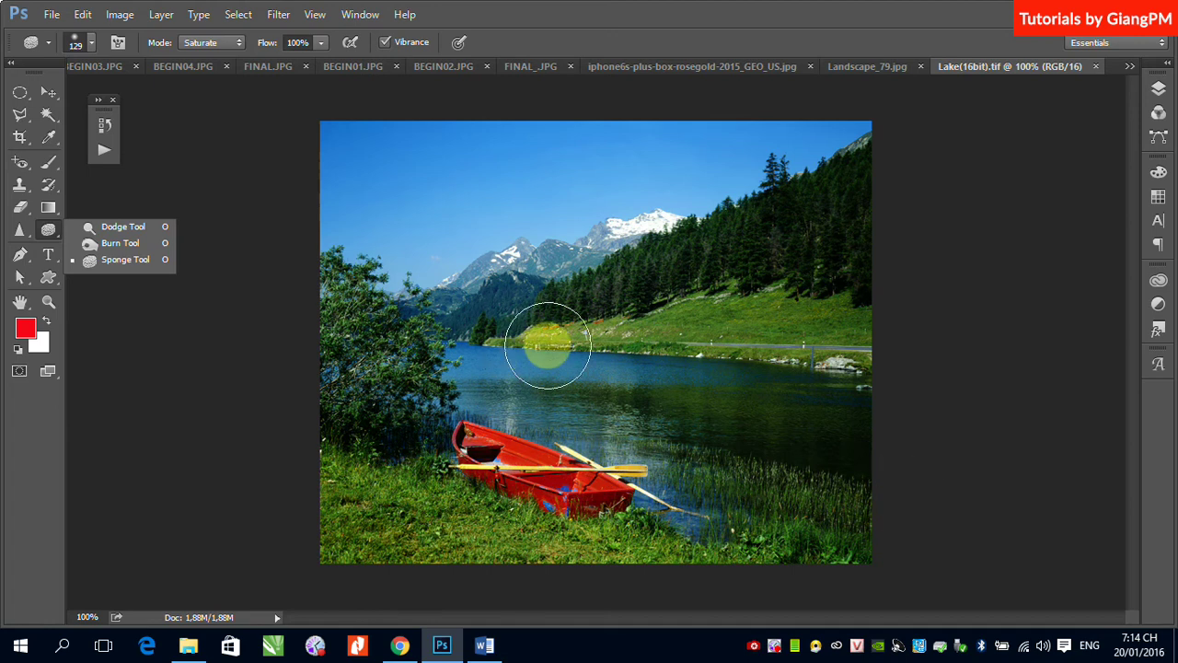
pyautogui.click(241, 43)
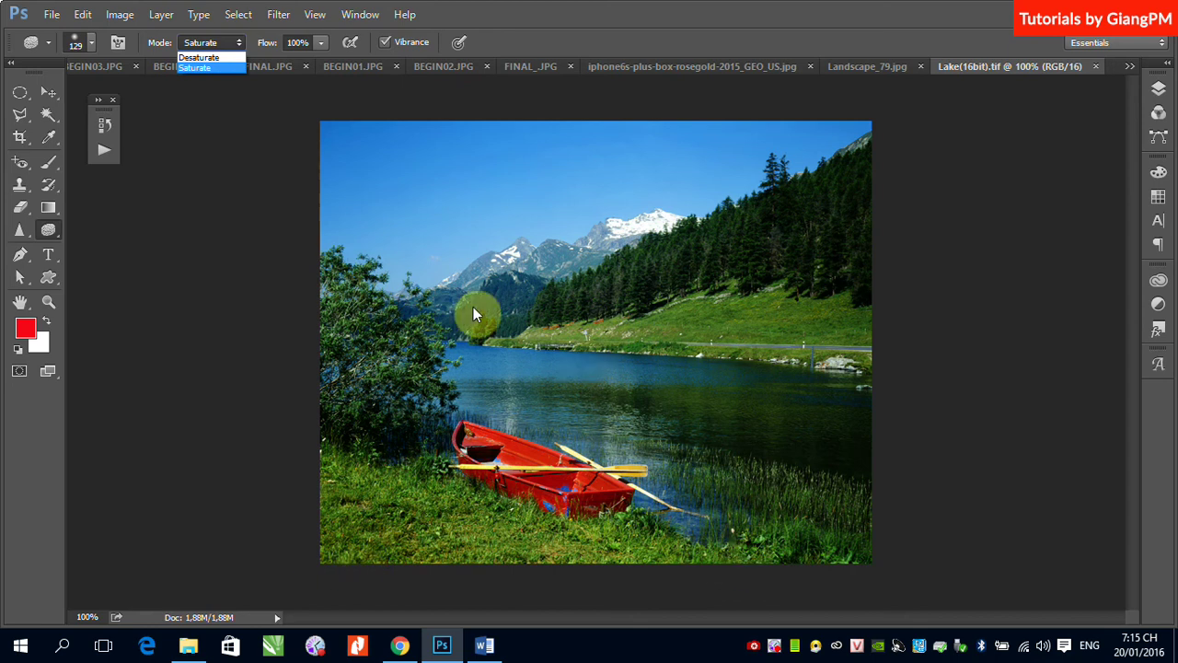
pyautogui.click(564, 13)
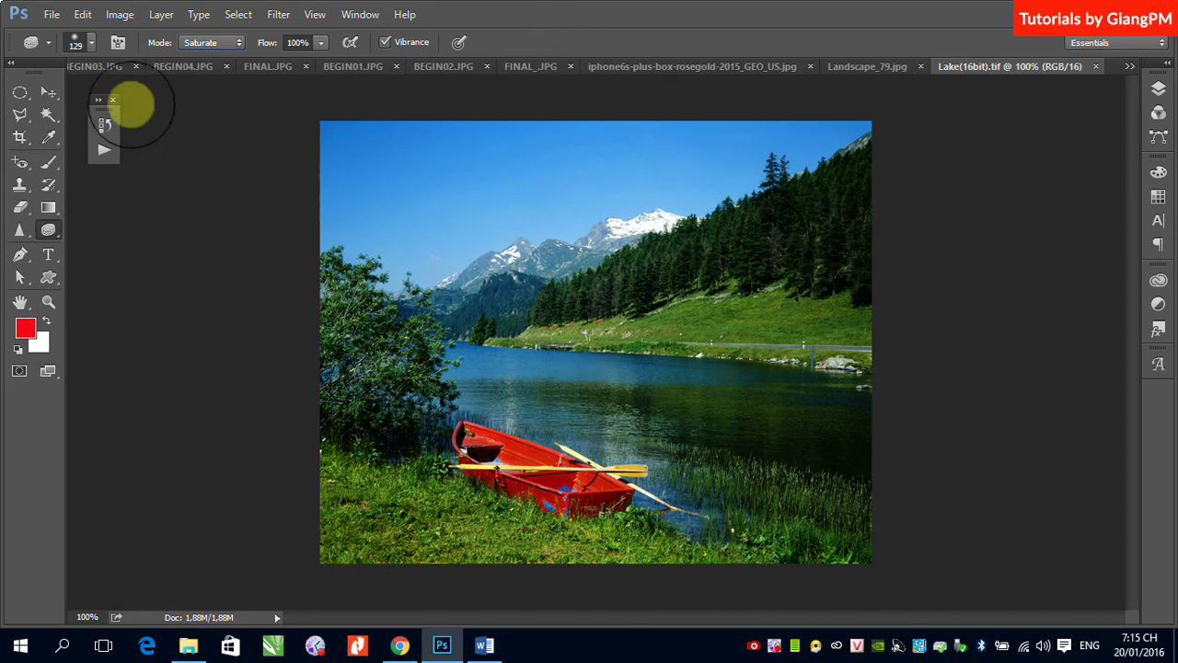
# Duplicate the Background layer of the lake image, keeping the name Background copy.
pyautogui.click(1156, 91)
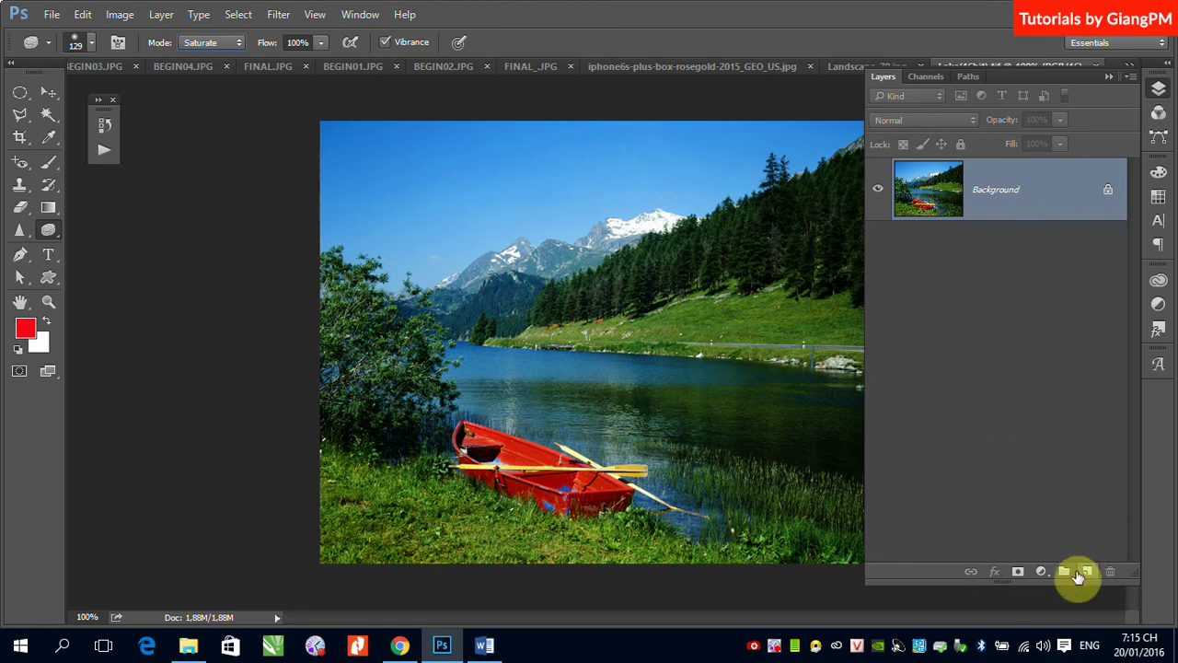
pyautogui.rightClick(1007, 191)
pyautogui.click(1020, 227)
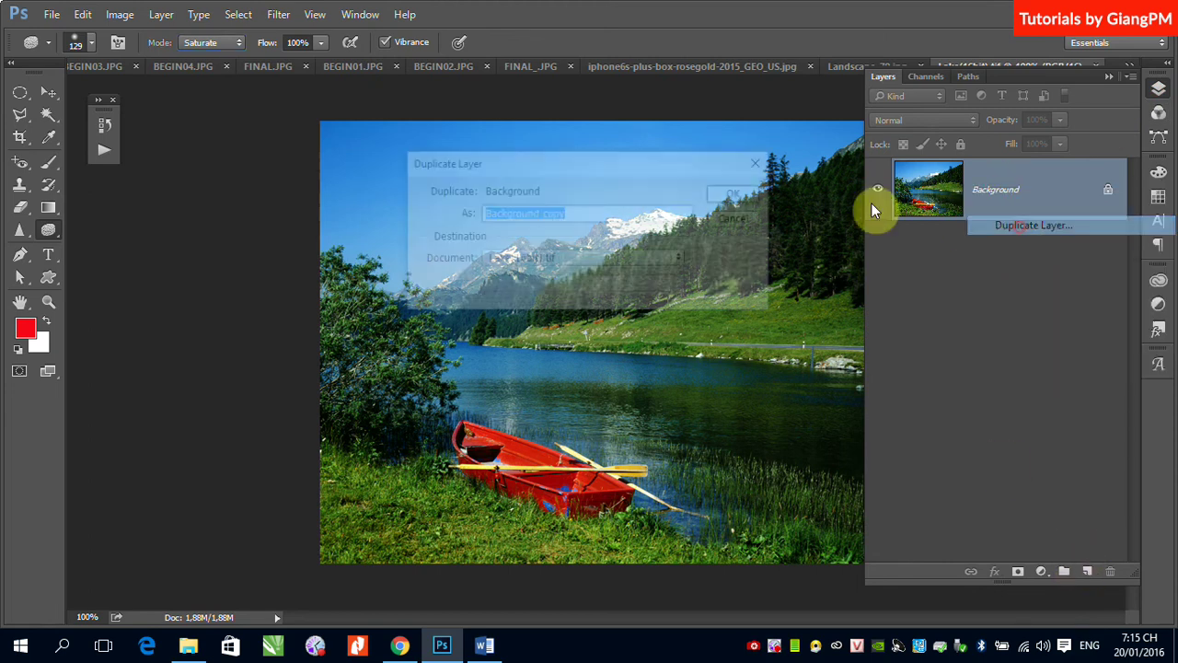
pyautogui.click(739, 193)
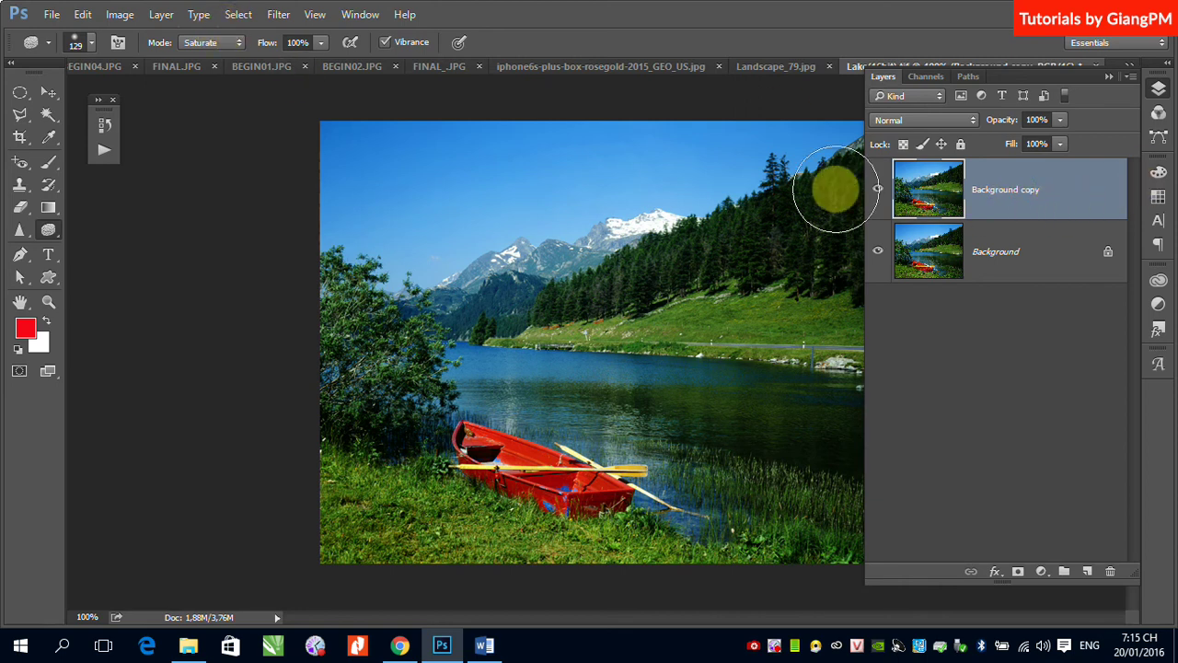
# Apply the Desaturate adjustment to the Background copy layer to turn it black and white.
pyautogui.click(124, 18)
pyautogui.moveTo(142, 58)
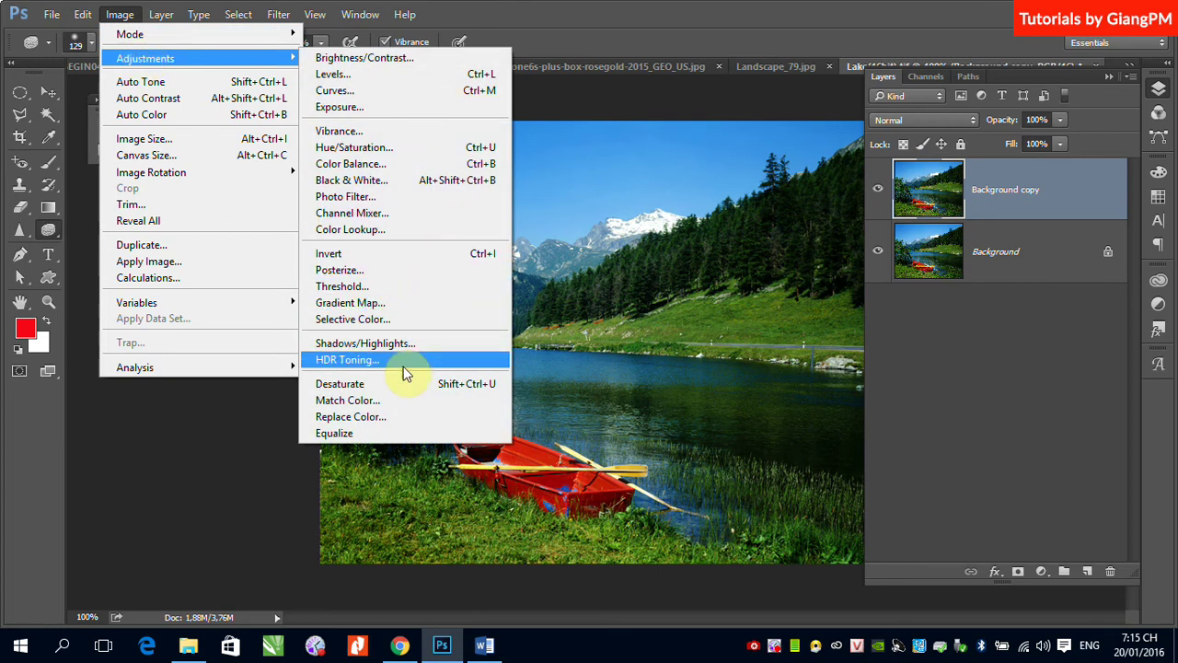
pyautogui.click(352, 390)
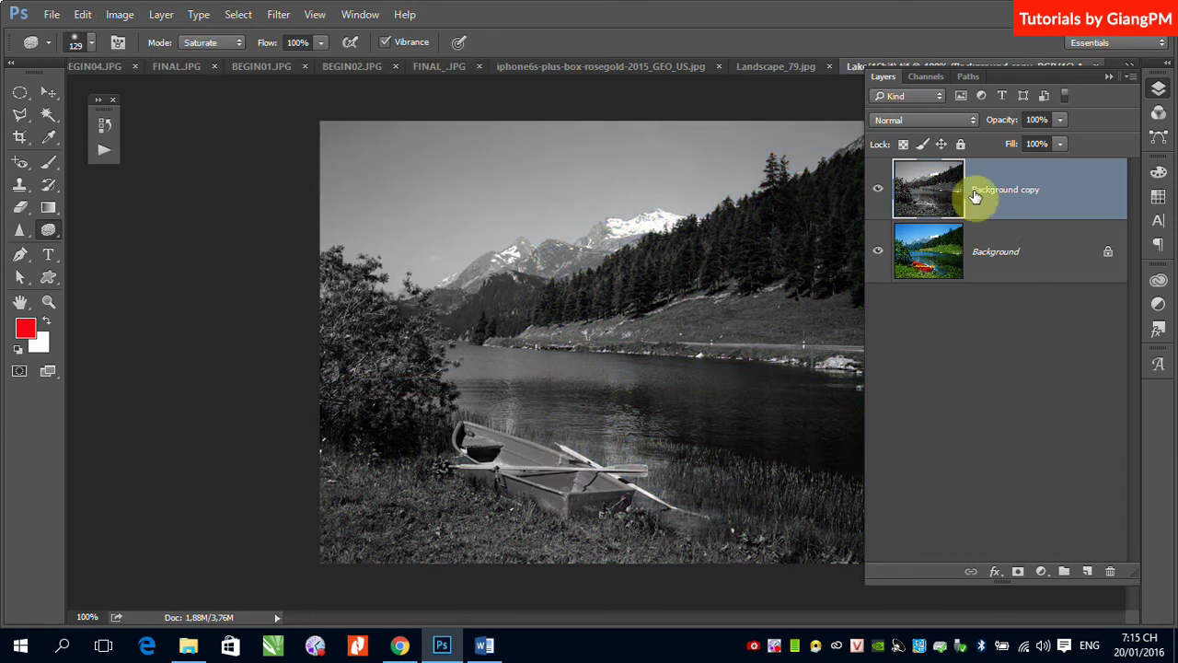
pyautogui.click(1109, 77)
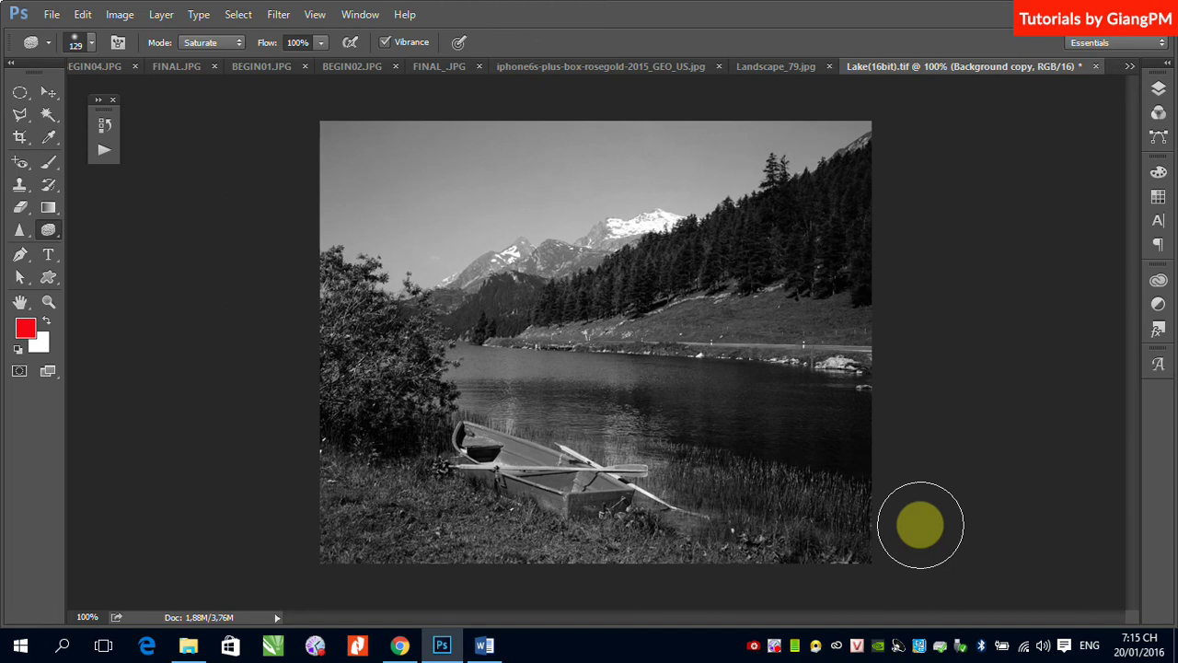
pyautogui.click(1159, 95)
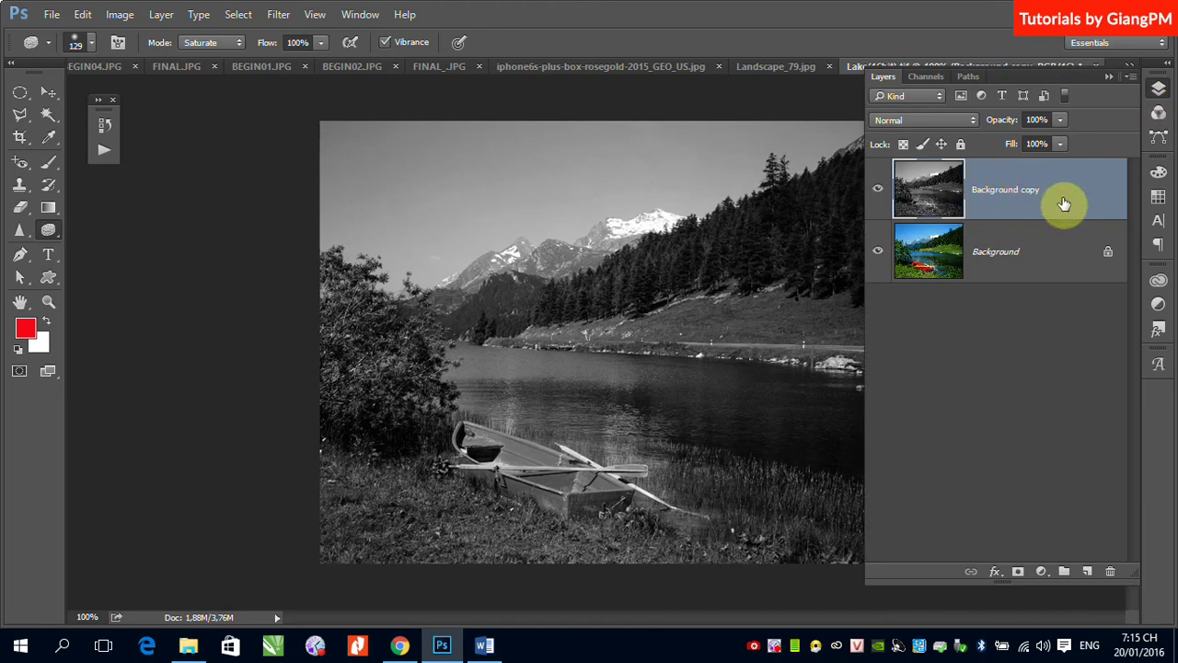
# Add a layer mask to the desaturated Background copy layer and set the foreground colour to black for the Brush tool.
pyautogui.click(1018, 571)
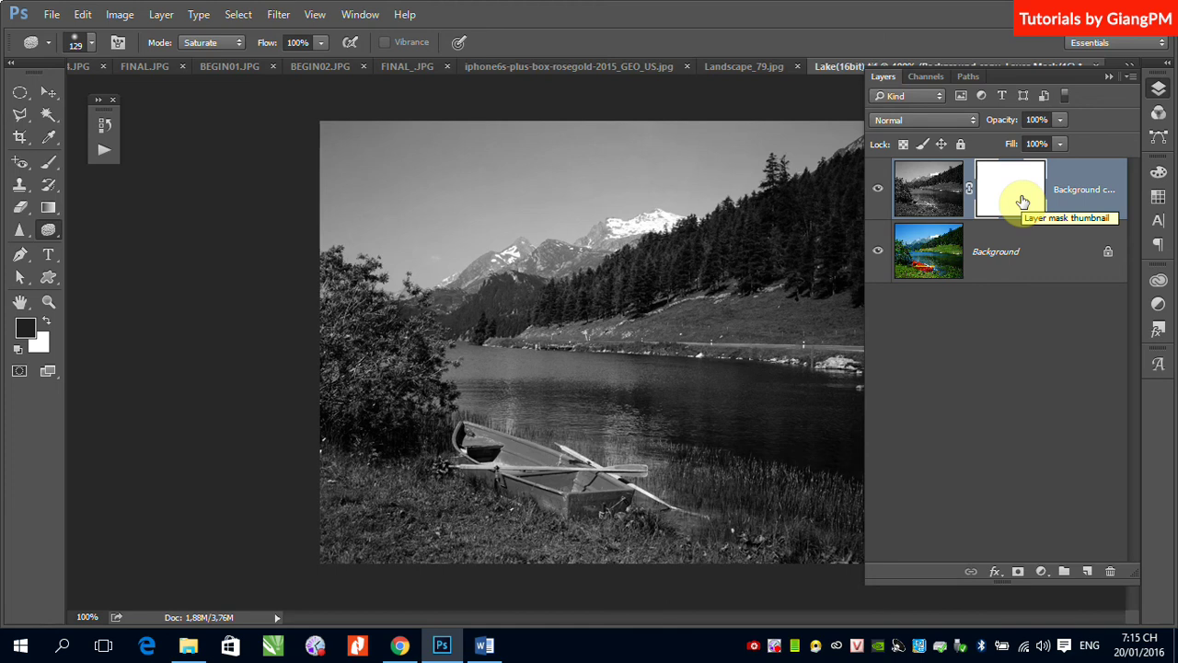
pyautogui.click(49, 163)
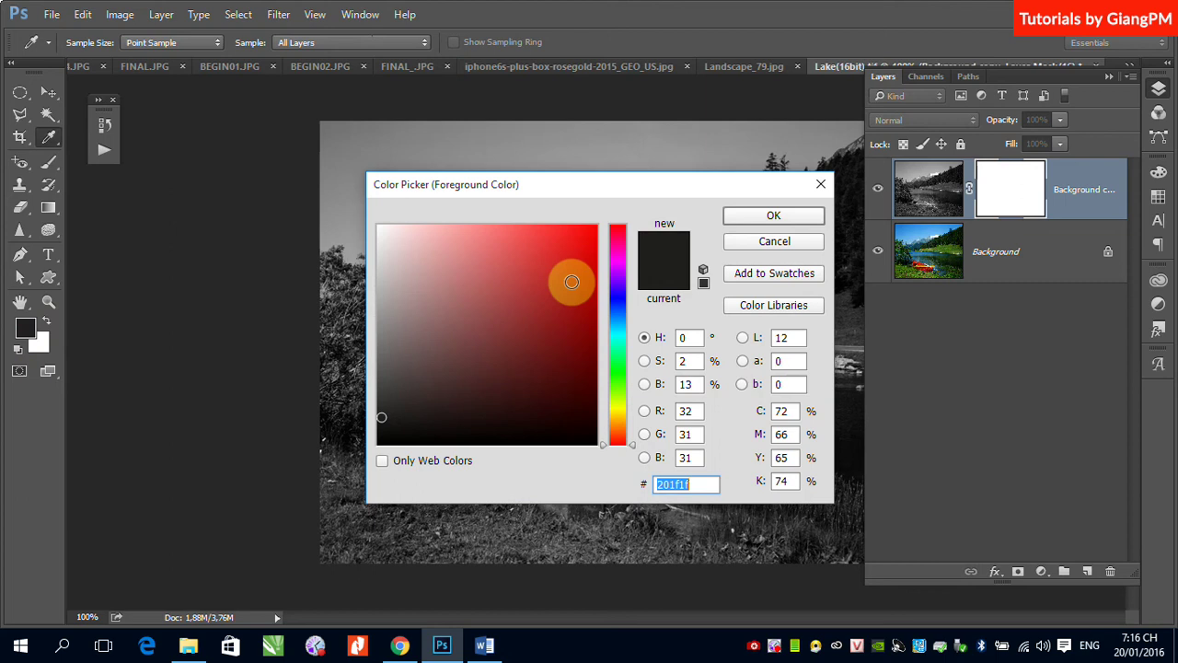
pyautogui.click(383, 442)
pyautogui.click(743, 221)
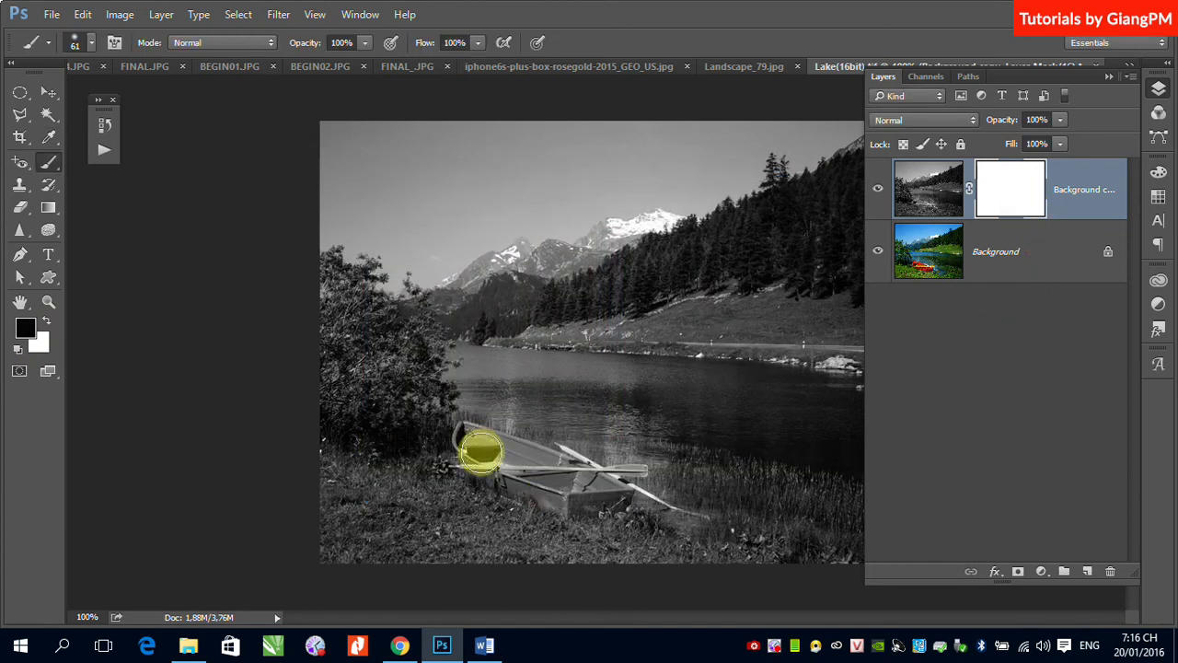
# Paint black over the boat on the layer mask to reveal its original colour from the layer below.
pyautogui.click(491, 451)
pyautogui.moveTo(491, 451)
pyautogui.mouseDown()
pyautogui.moveTo(605, 501)
pyautogui.moveTo(561, 500)
pyautogui.moveTo(514, 478)
pyautogui.moveTo(469, 436)
pyautogui.moveTo(634, 498)
pyautogui.moveTo(475, 436)
pyautogui.mouseUp()
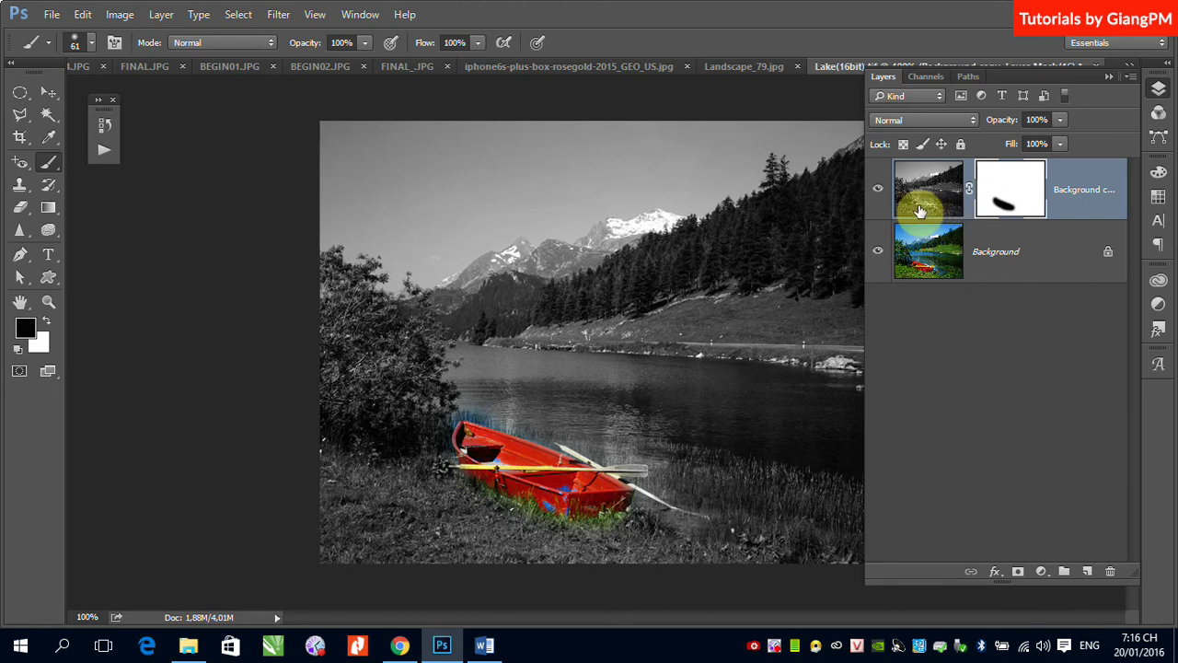
pyautogui.moveTo(514, 480); pyautogui.dragTo(564, 493)
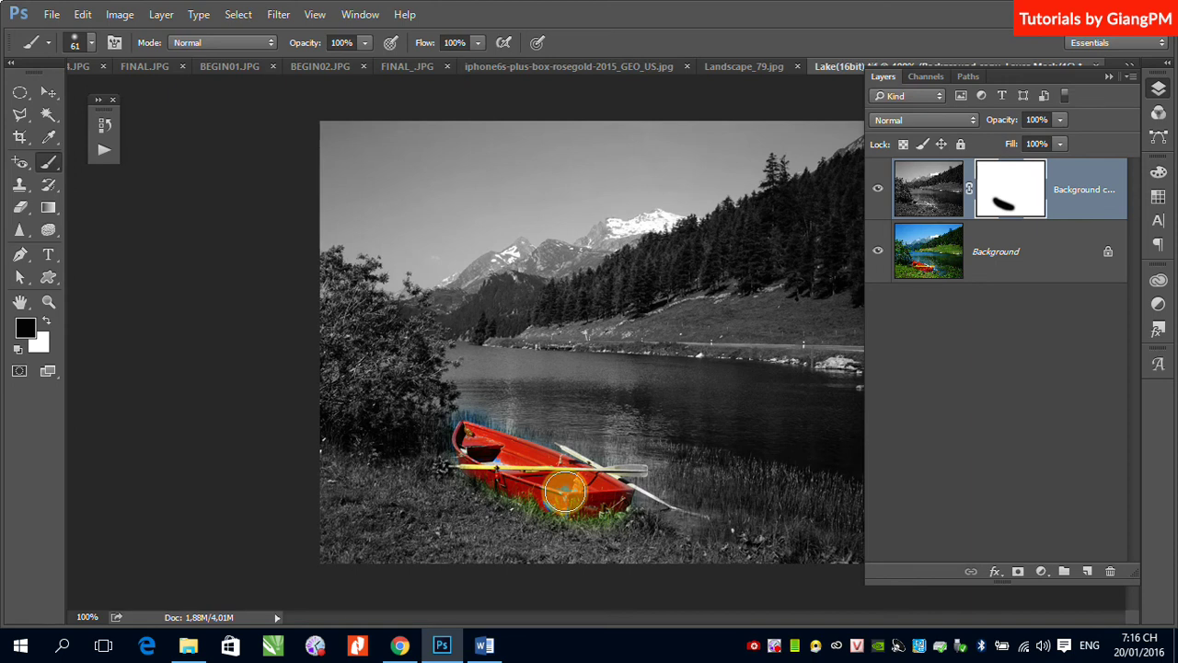
pyautogui.moveTo(565, 493); pyautogui.dragTo(592, 487)
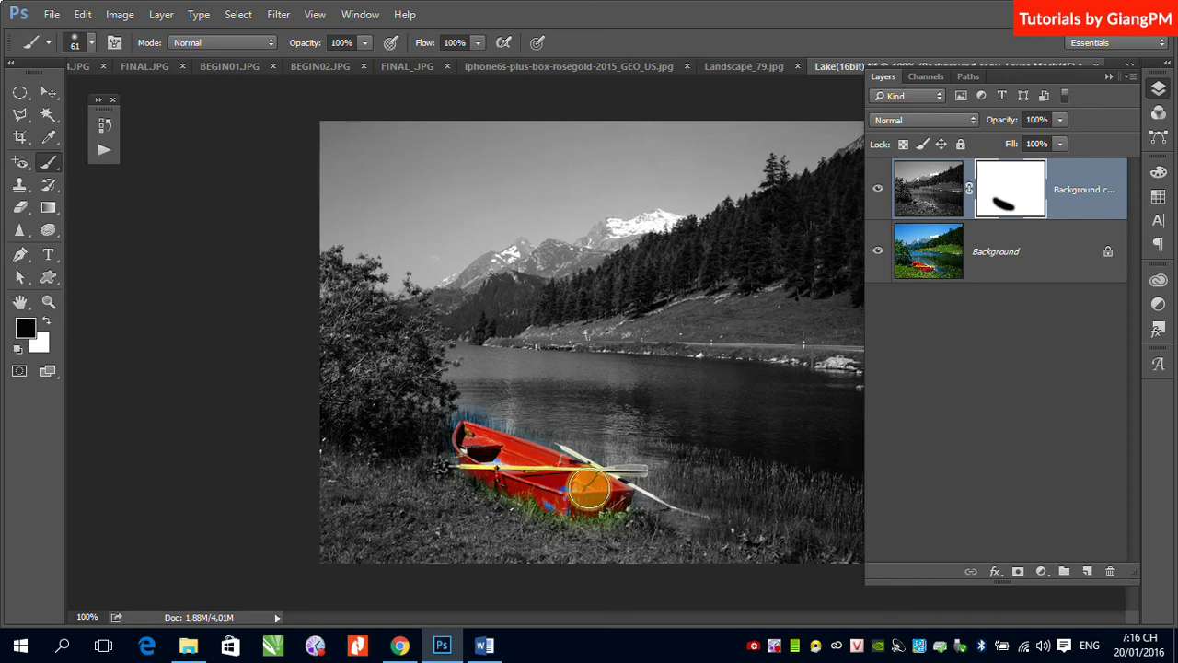
# Compare the image with the masked black-and-white layer hidden and shown, and delete that layer.
pyautogui.click(879, 189)
pyautogui.click(879, 188)
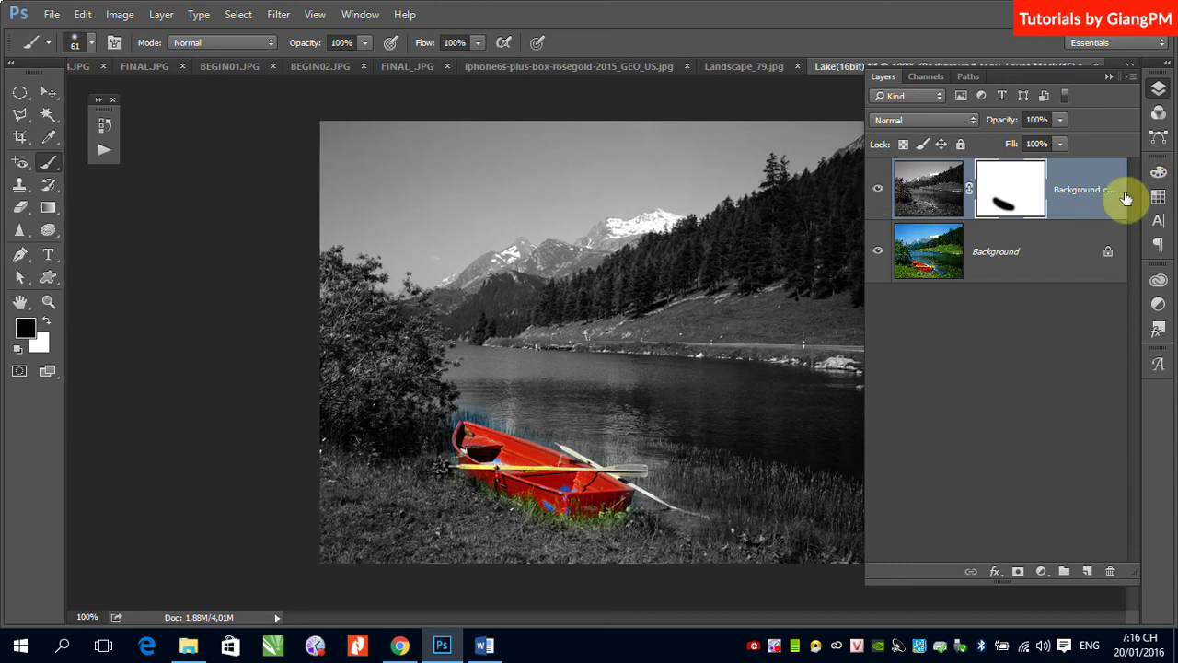
pyautogui.moveTo(1105, 190); pyautogui.dragTo(1111, 572)
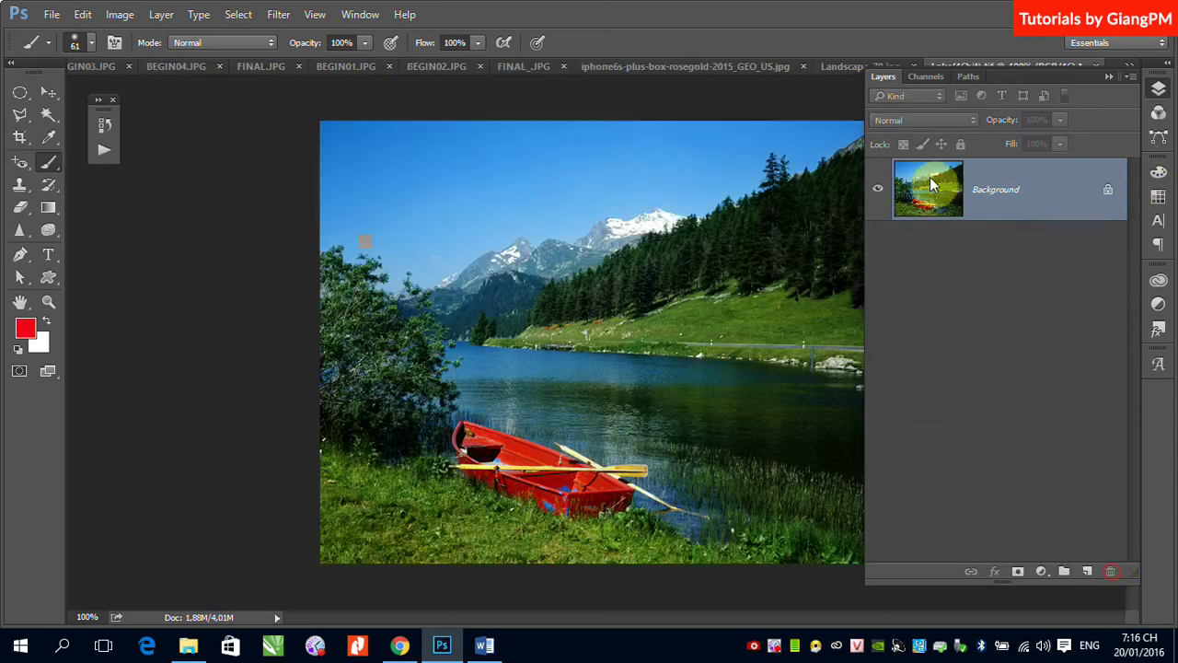
# Duplicate the Background layer again under the name Background copy.
pyautogui.rightClick(973, 184)
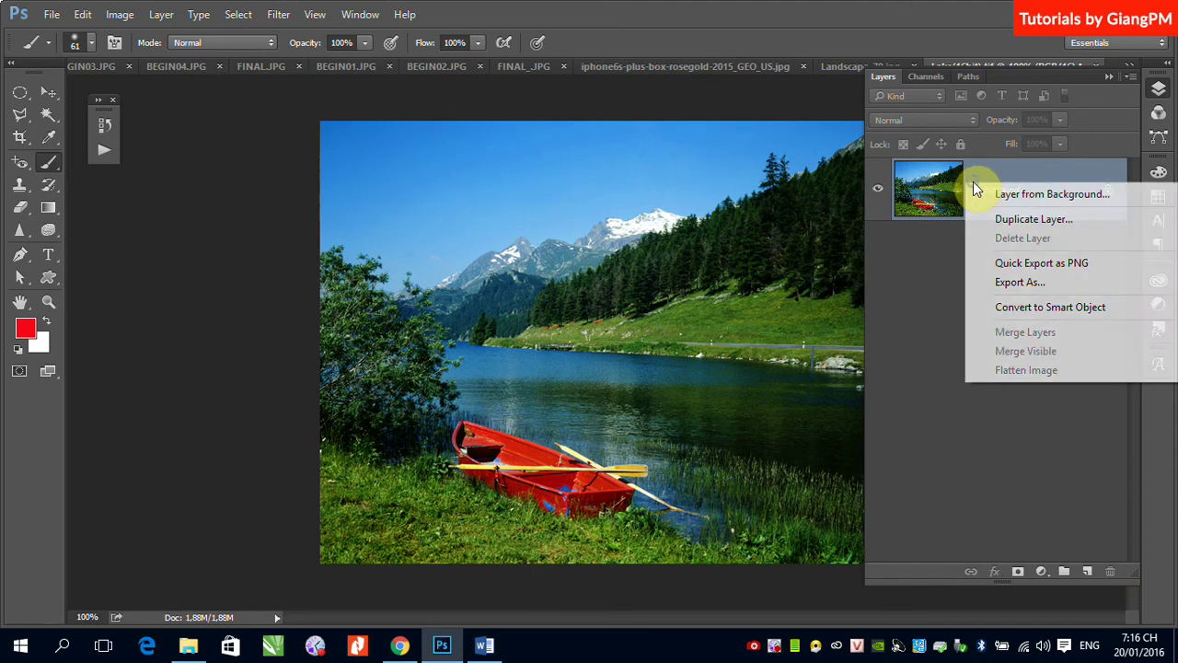
pyautogui.click(1041, 219)
pyautogui.click(736, 193)
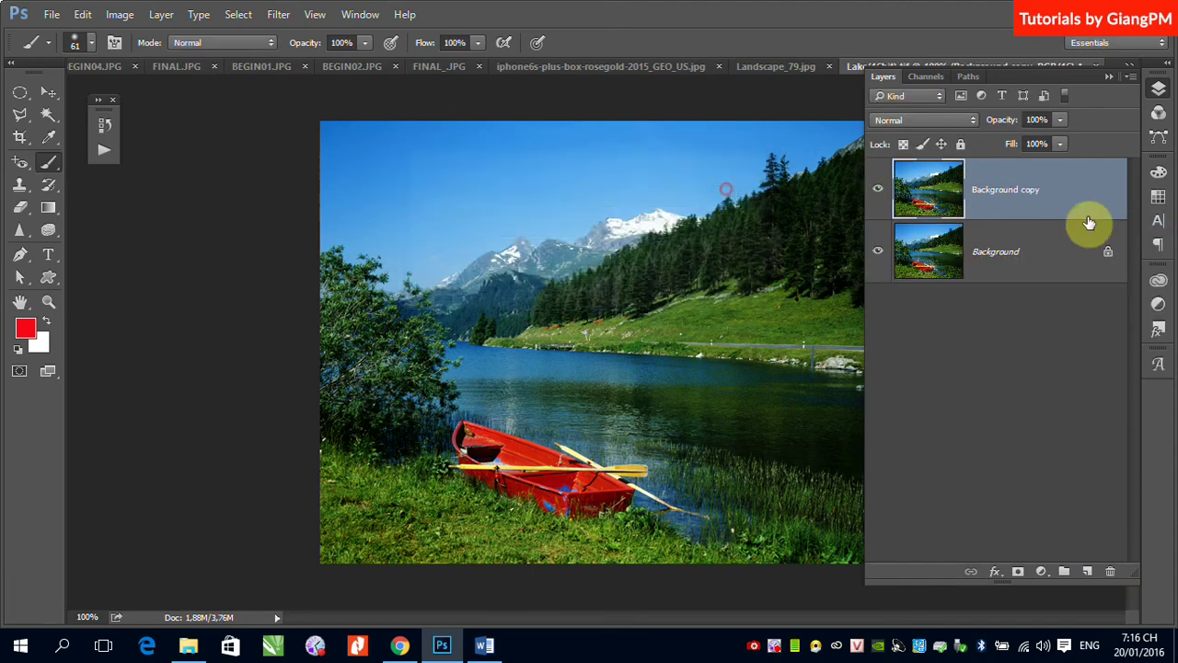
# Apply a Hue/Saturation adjustment to the Background copy layer with Saturation set to -76.
pyautogui.click(124, 16)
pyautogui.moveTo(166, 58)
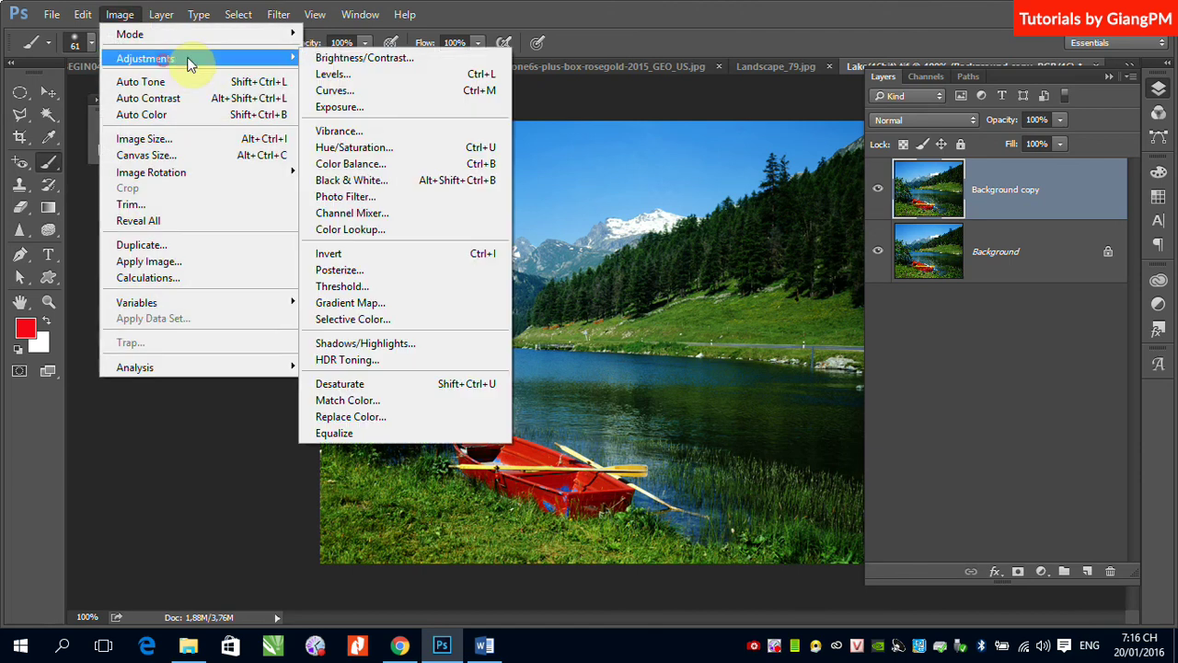
pyautogui.click(373, 148)
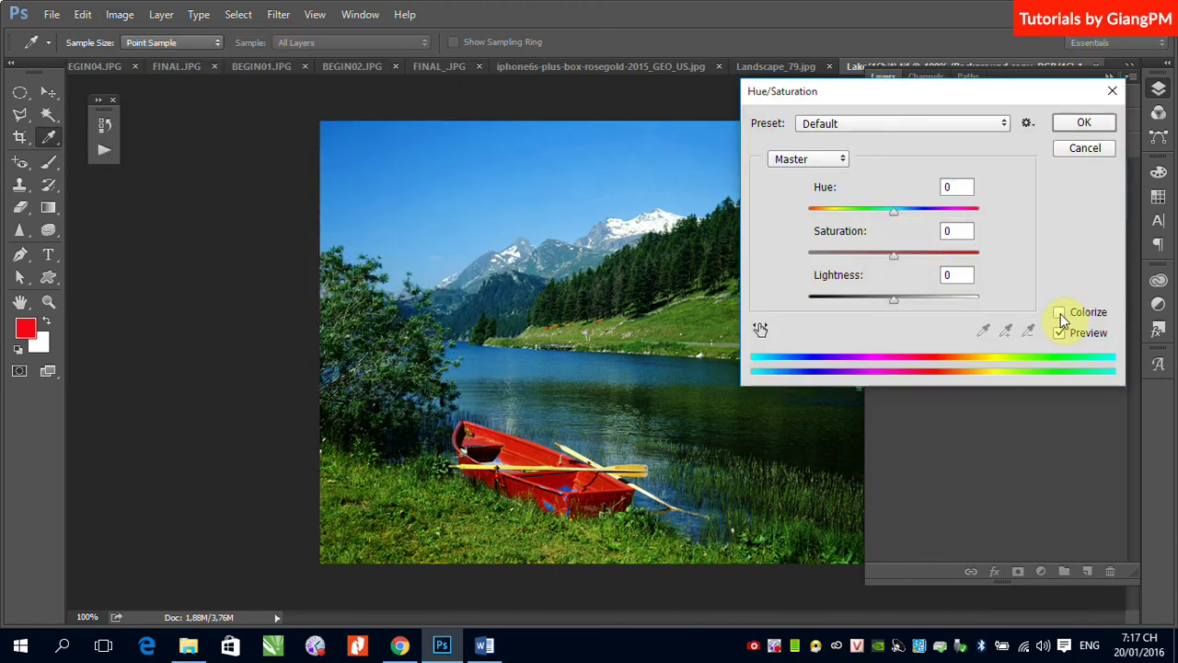
pyautogui.moveTo(894, 256); pyautogui.dragTo(805, 261)
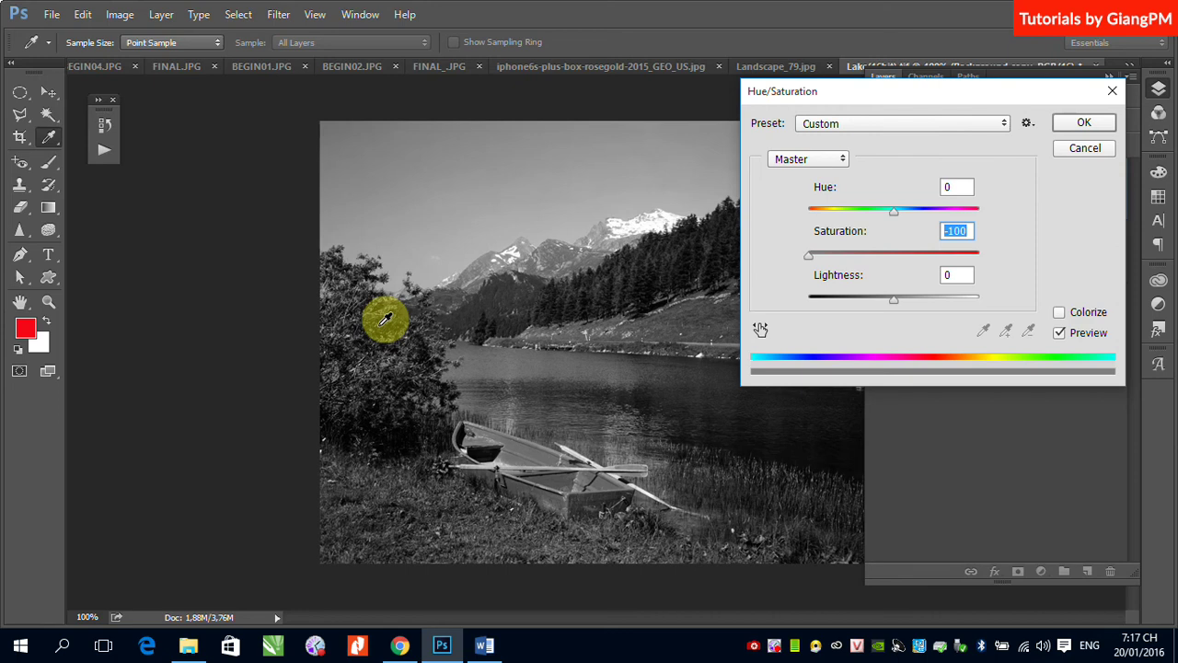
pyautogui.moveTo(813, 252); pyautogui.dragTo(831, 263)
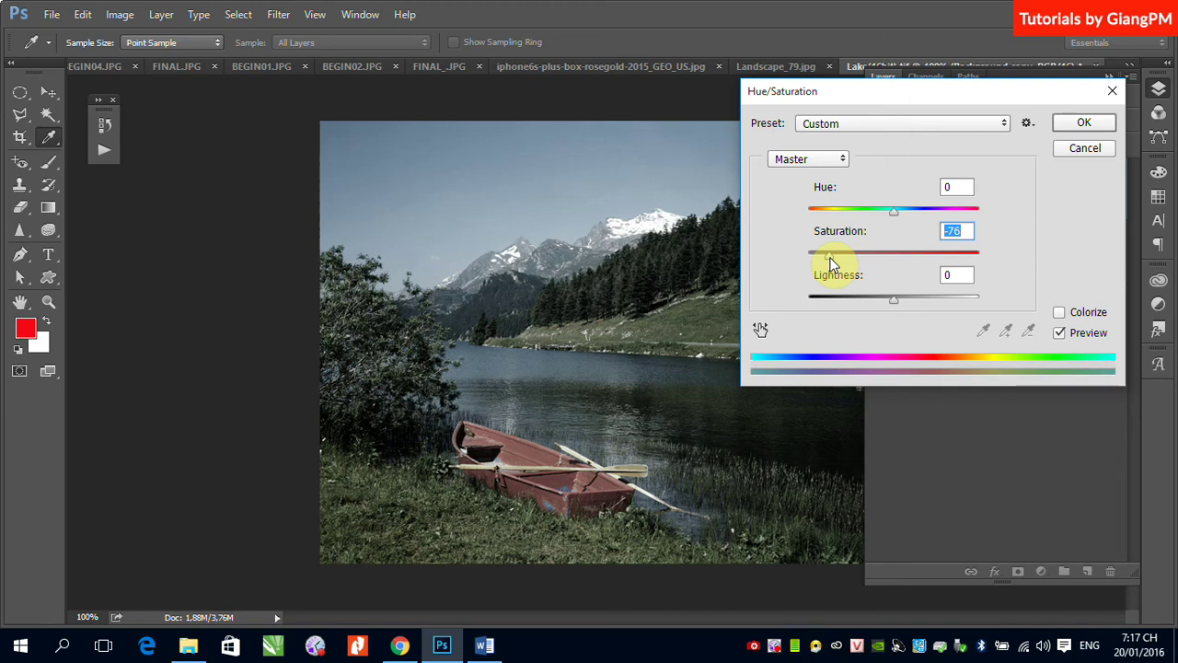
pyautogui.click(1077, 125)
# Add a layer mask to the muted Background copy layer and brush black over the boat to restore its full colour.
pyautogui.press('b')
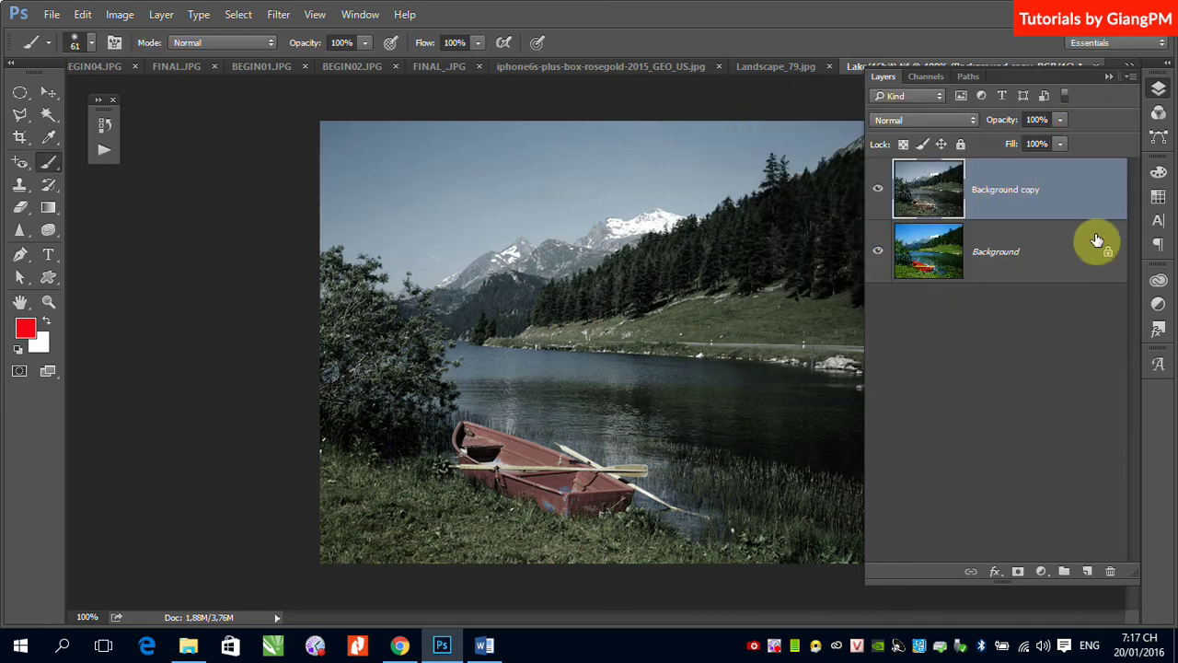
pyautogui.click(1018, 571)
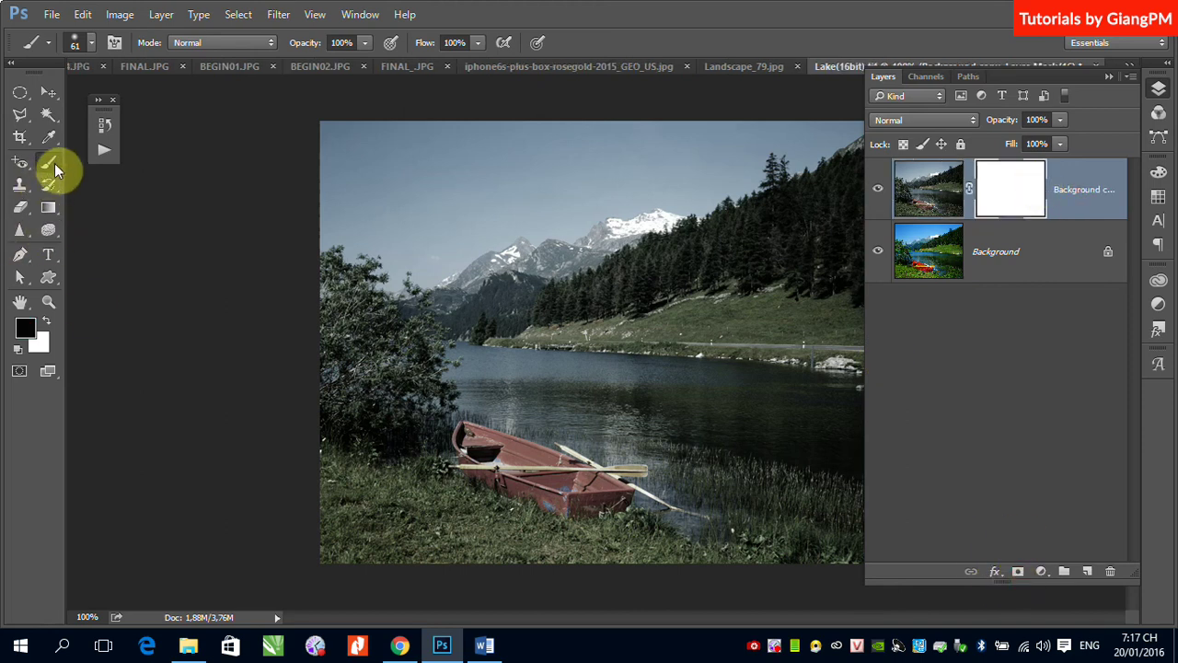
pyautogui.click(1036, 195)
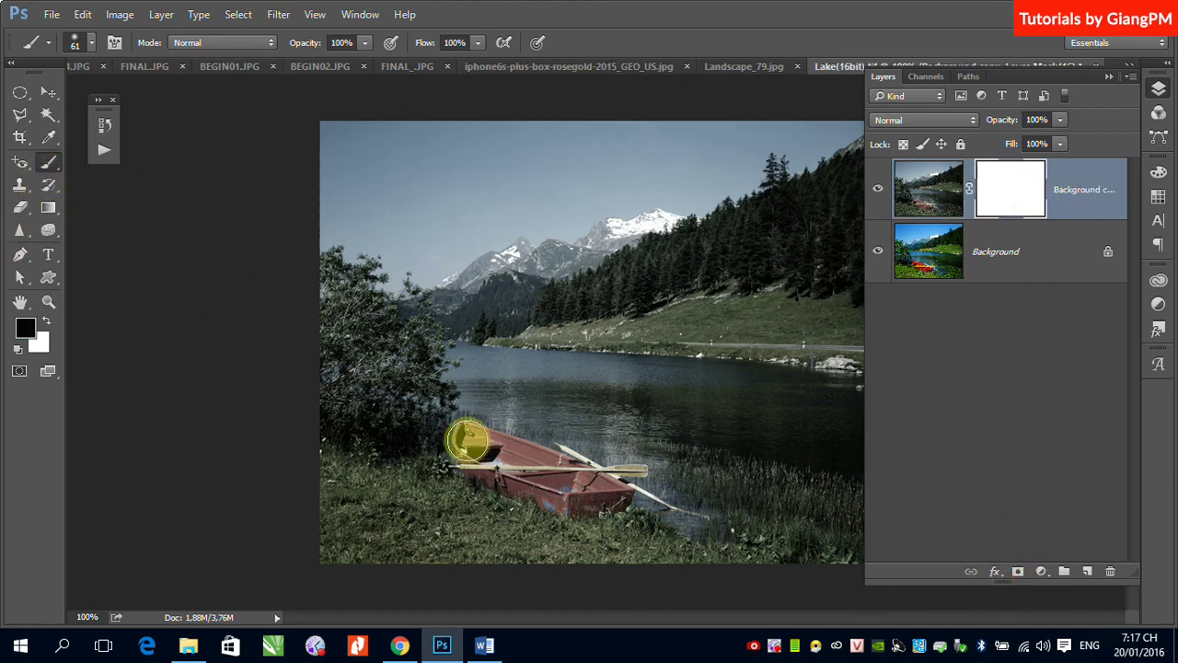
pyautogui.moveTo(476, 445)
pyautogui.mouseDown()
pyautogui.moveTo(569, 485)
pyautogui.moveTo(483, 445)
pyautogui.moveTo(612, 503)
pyautogui.moveTo(468, 441)
pyautogui.moveTo(484, 468)
pyautogui.mouseUp()
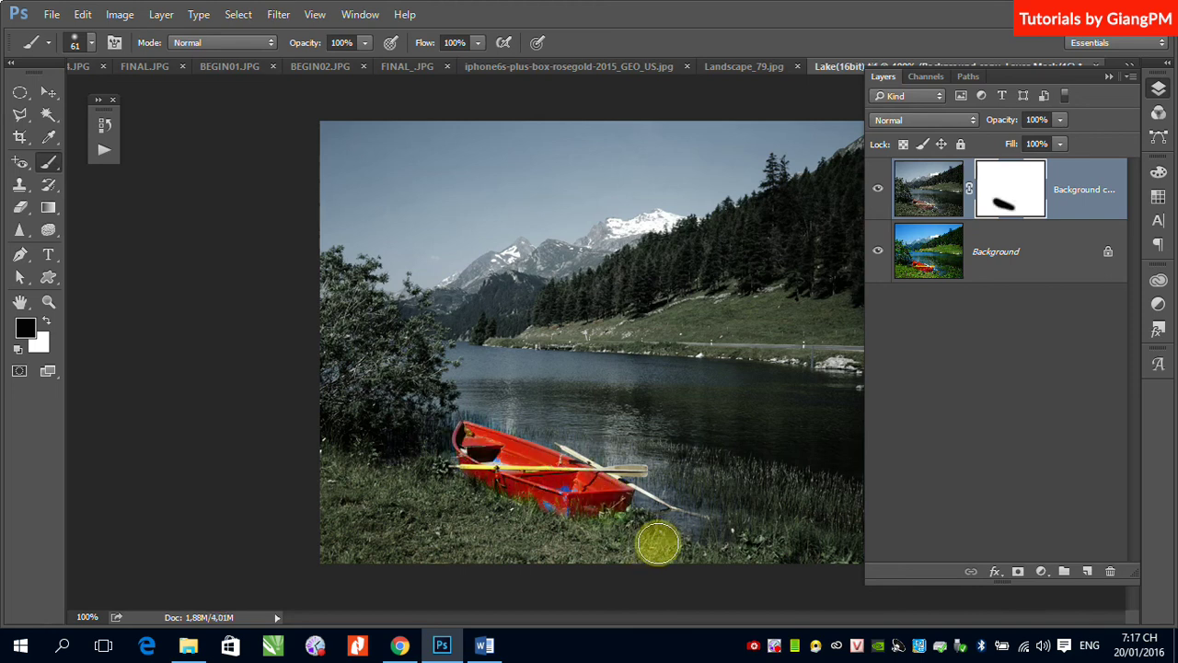